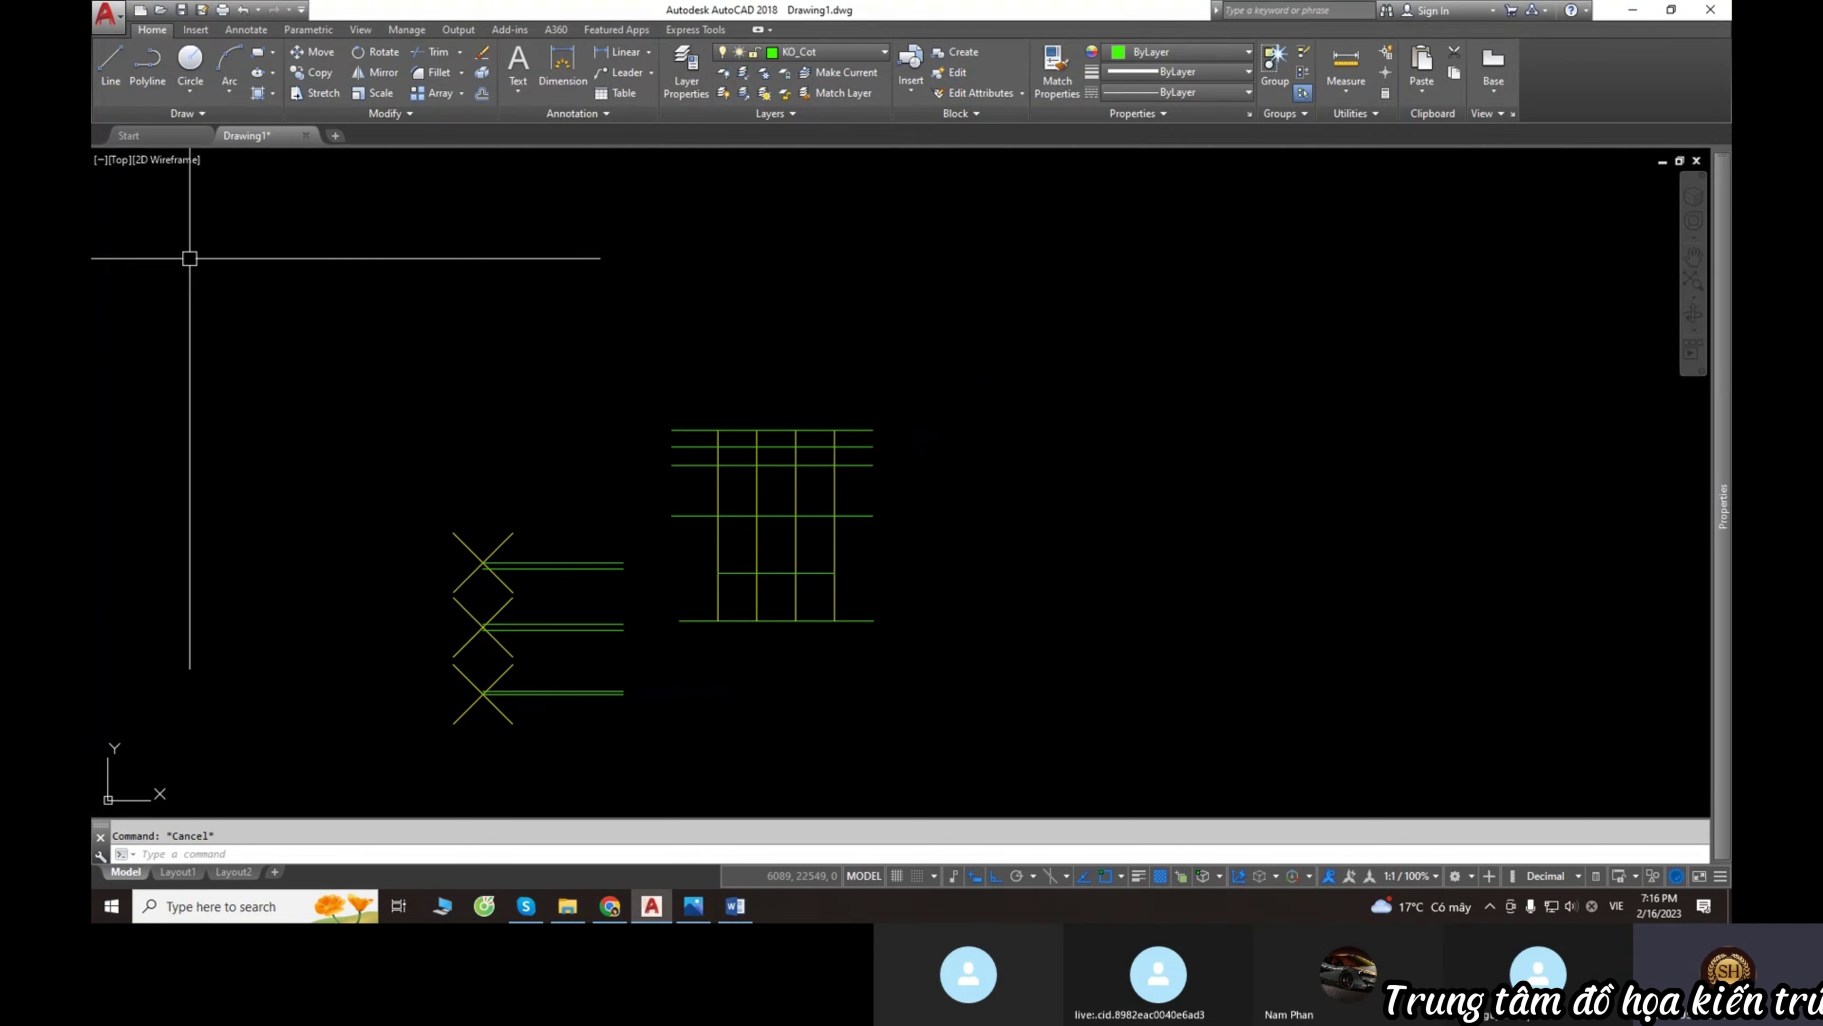
Open THƯ VIỆN TỔNG HỢP.dwg from the others folder in File Explorer.
click(561, 910)
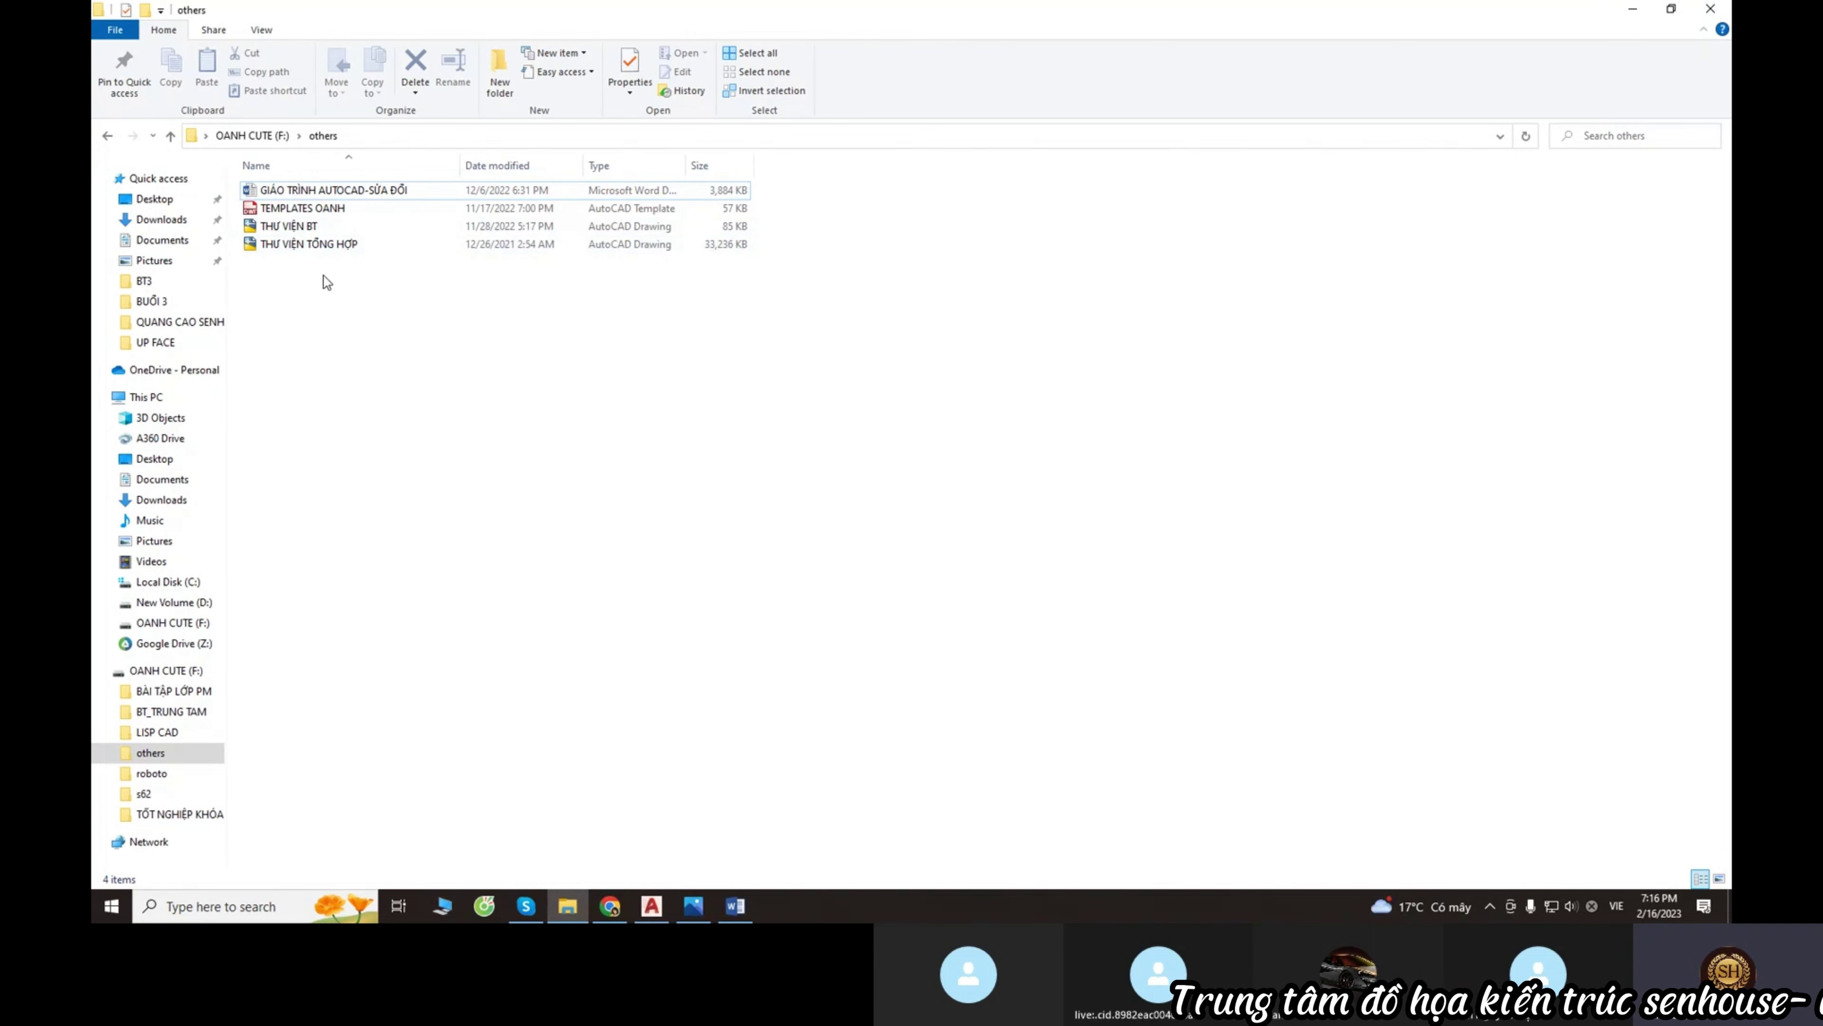
double_click(314, 244)
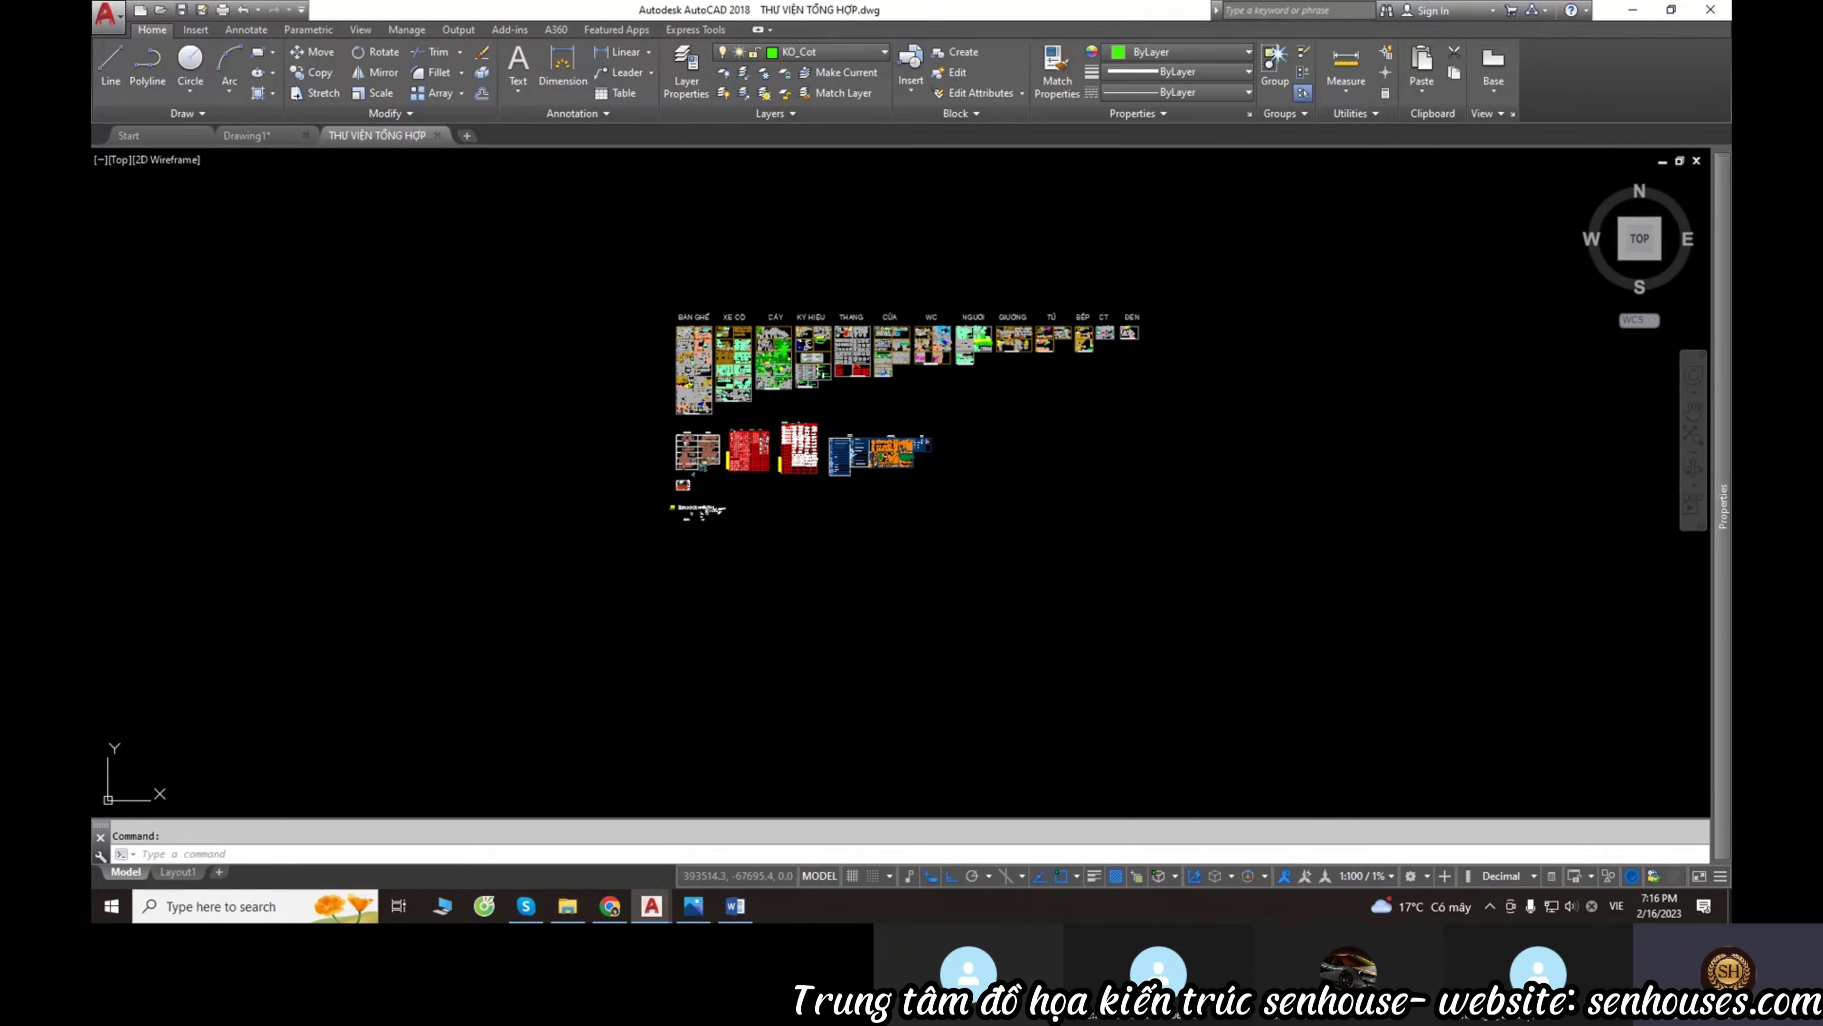
Zoom to the vehicle blocks and try trial selections on the trucks.
scroll(875, 407, up, 2)
scroll(790, 395, up, 1)
scroll(718, 380, up, 1)
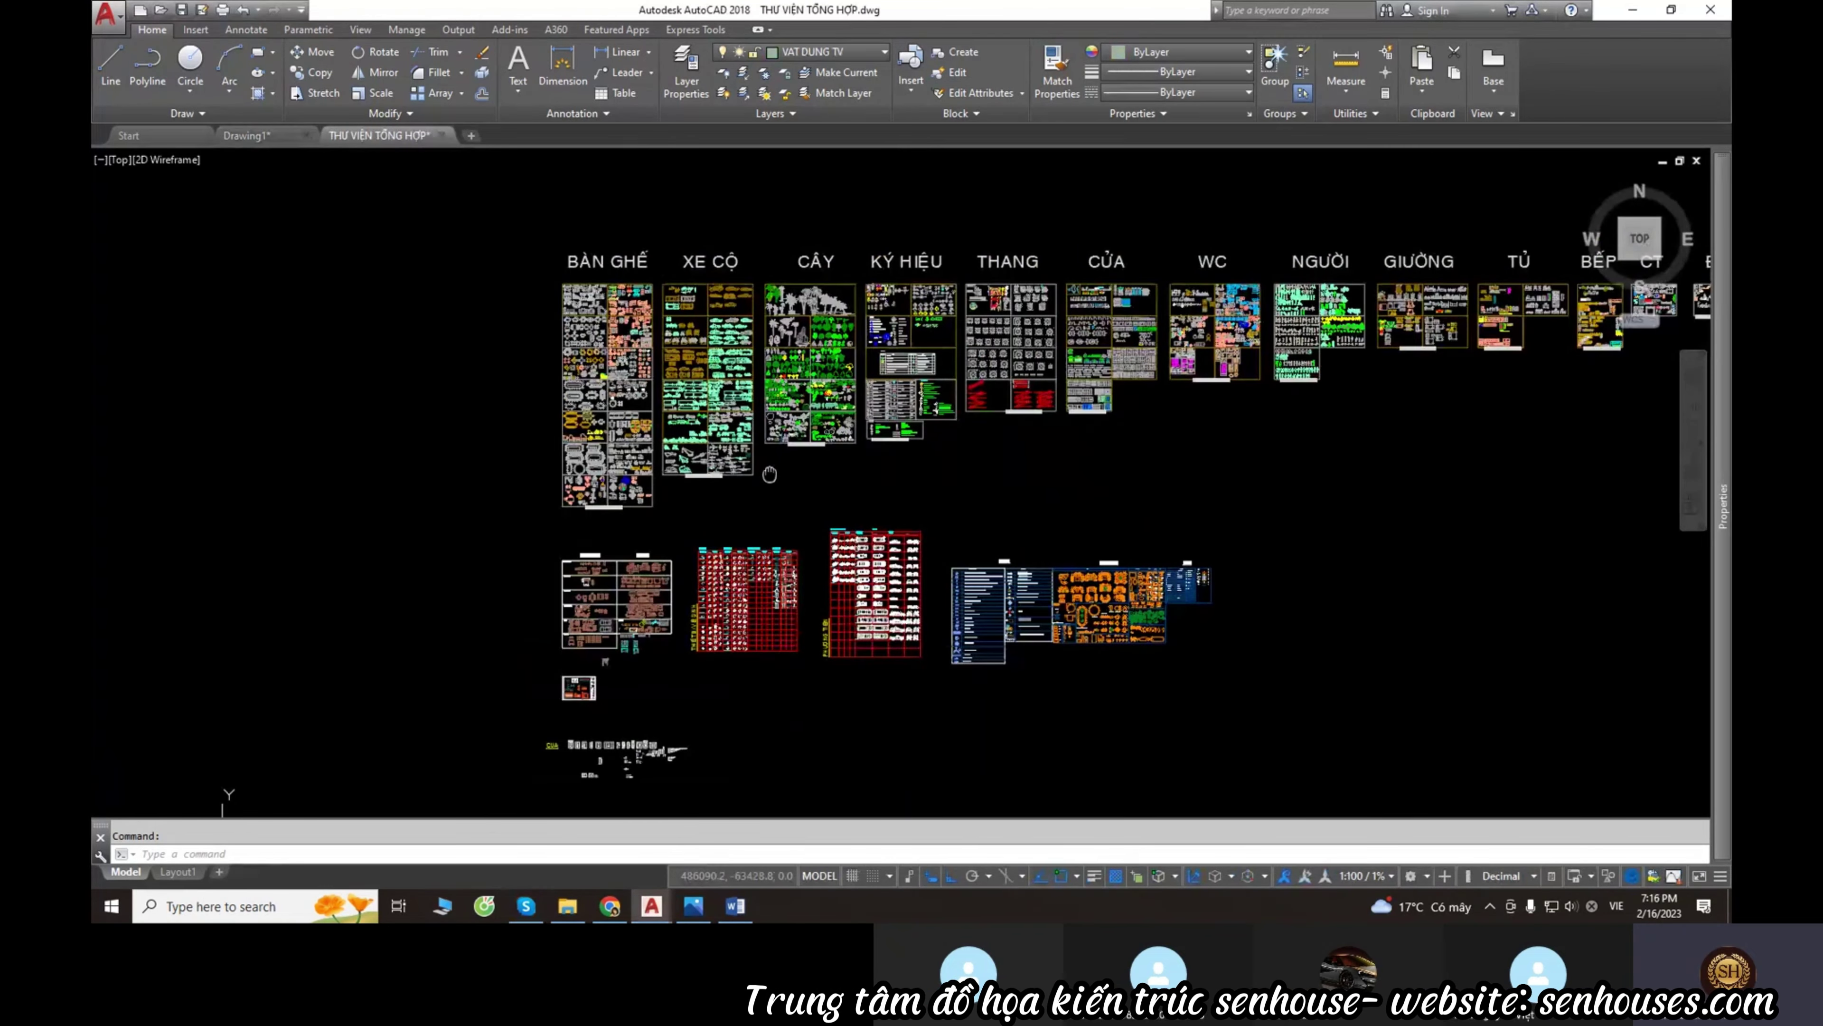
scroll(668, 376, up, 3)
scroll(668, 376, up, 2)
scroll(925, 580, up, 1)
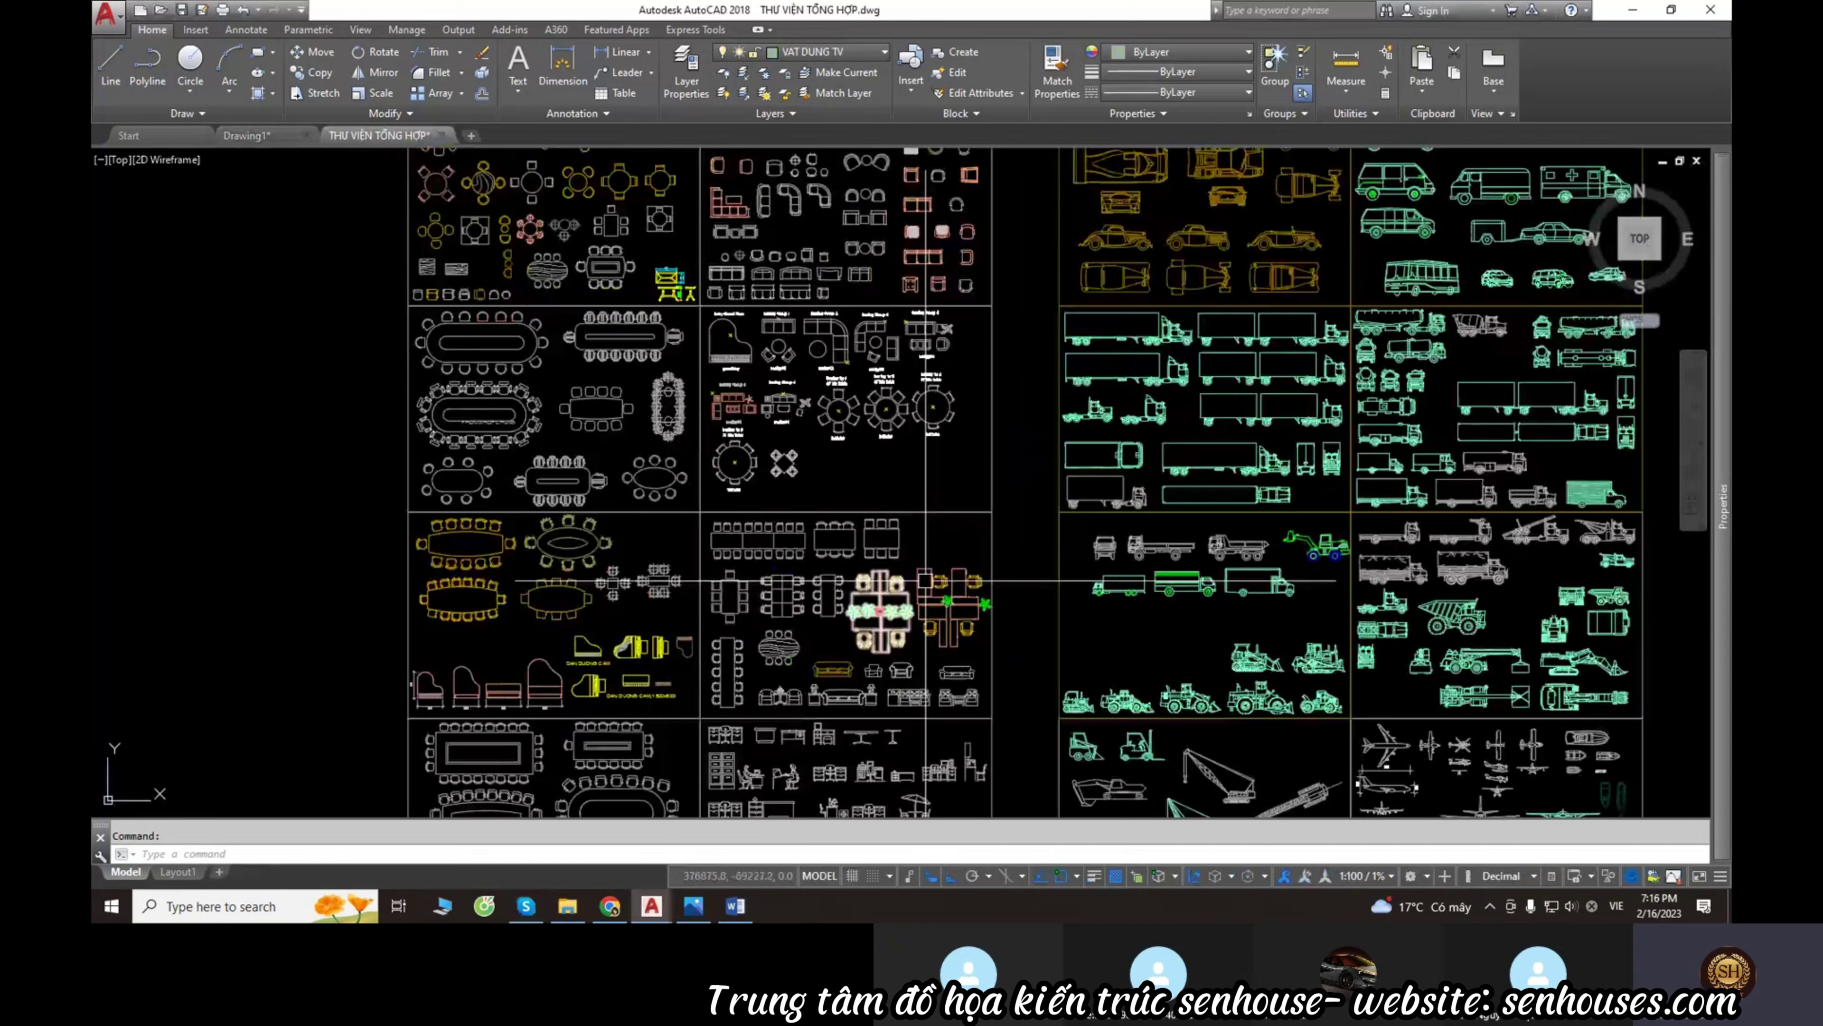
middle_drag(926, 580, 804, 459)
scroll(804, 459, up, 5)
click(847, 509)
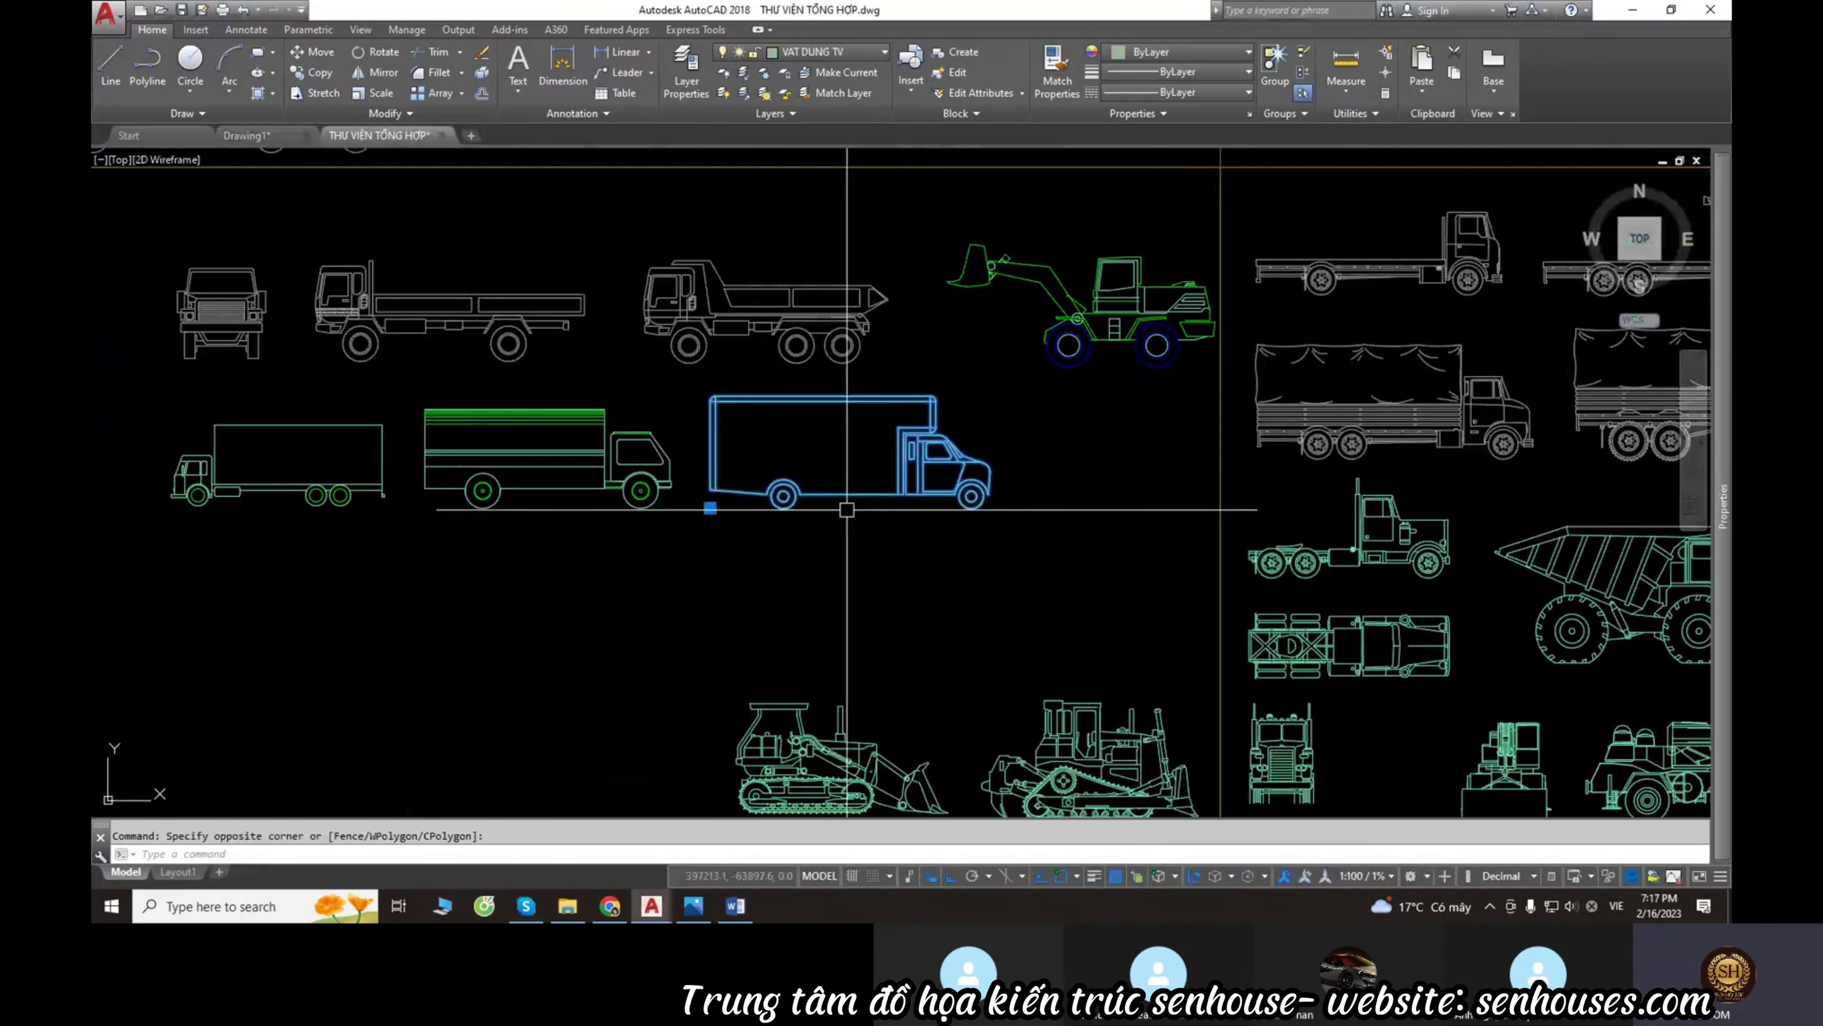
key(Escape)
drag(682, 521, 165, 431)
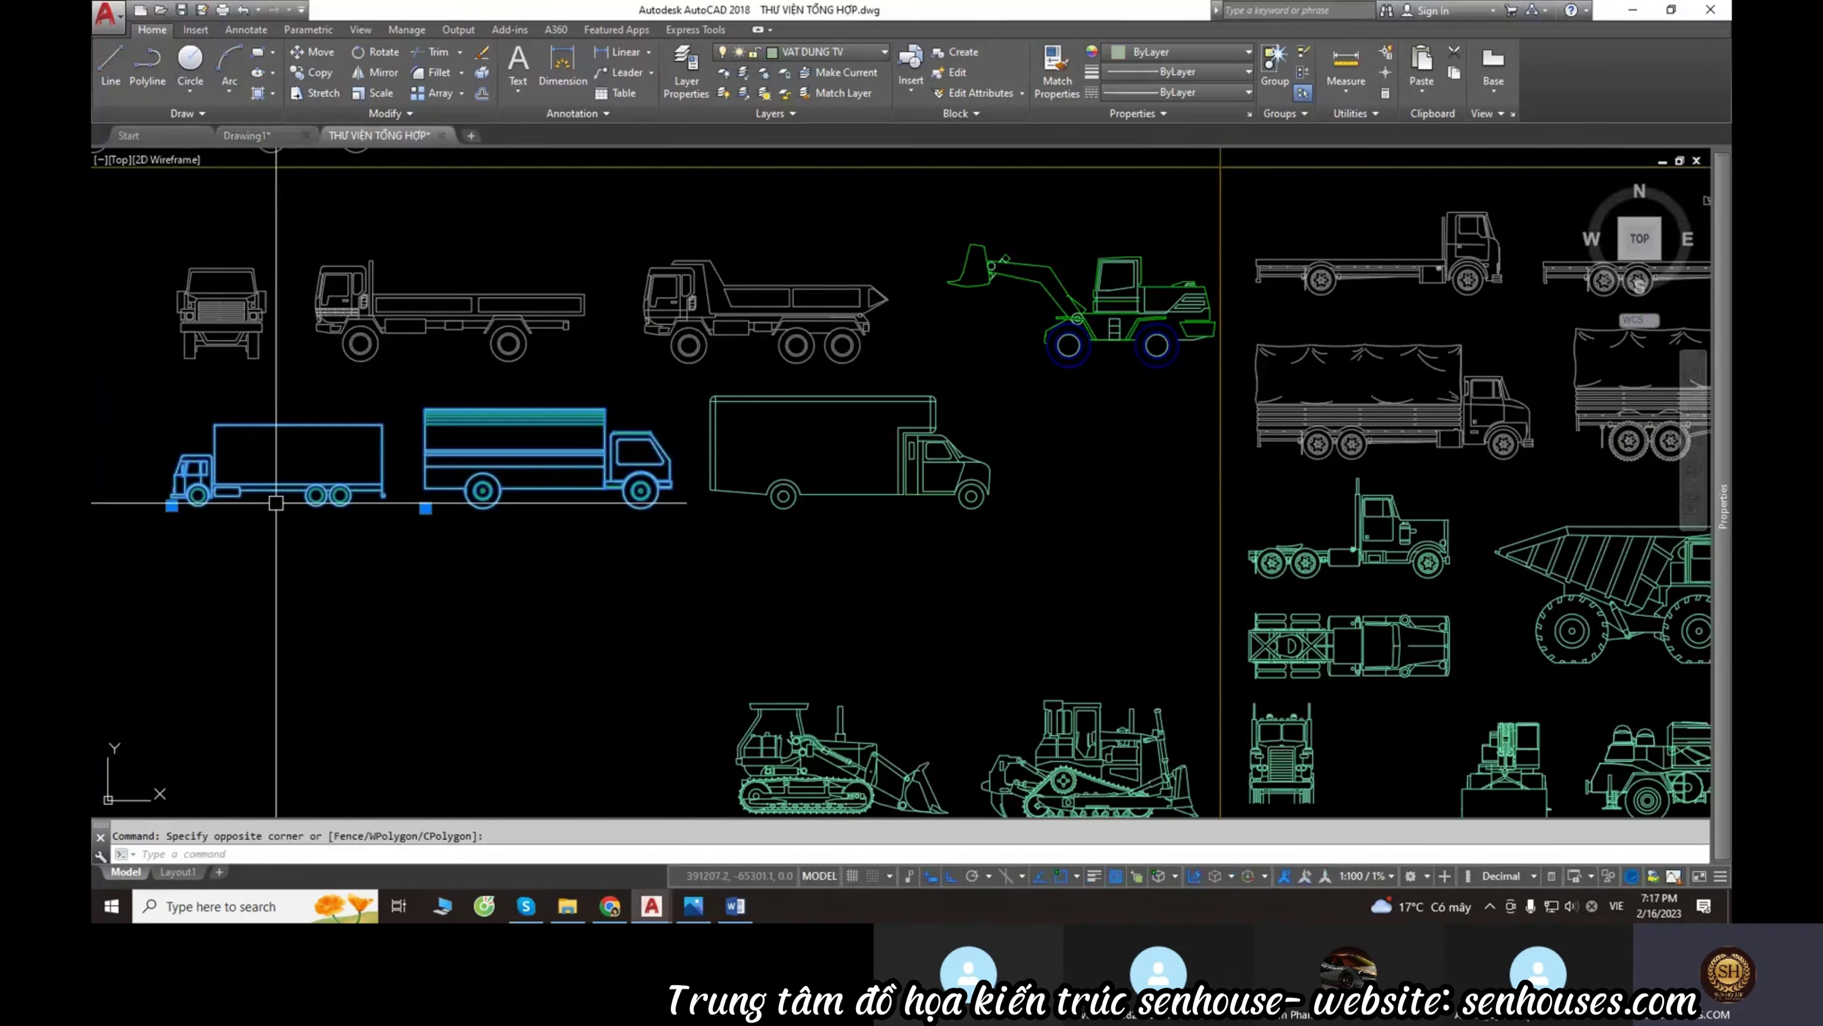
key(Escape)
Copy the box truck block to the clipboard and switch to Drawing1.
scroll(480, 395, up, 2)
scroll(477, 381, up, 2)
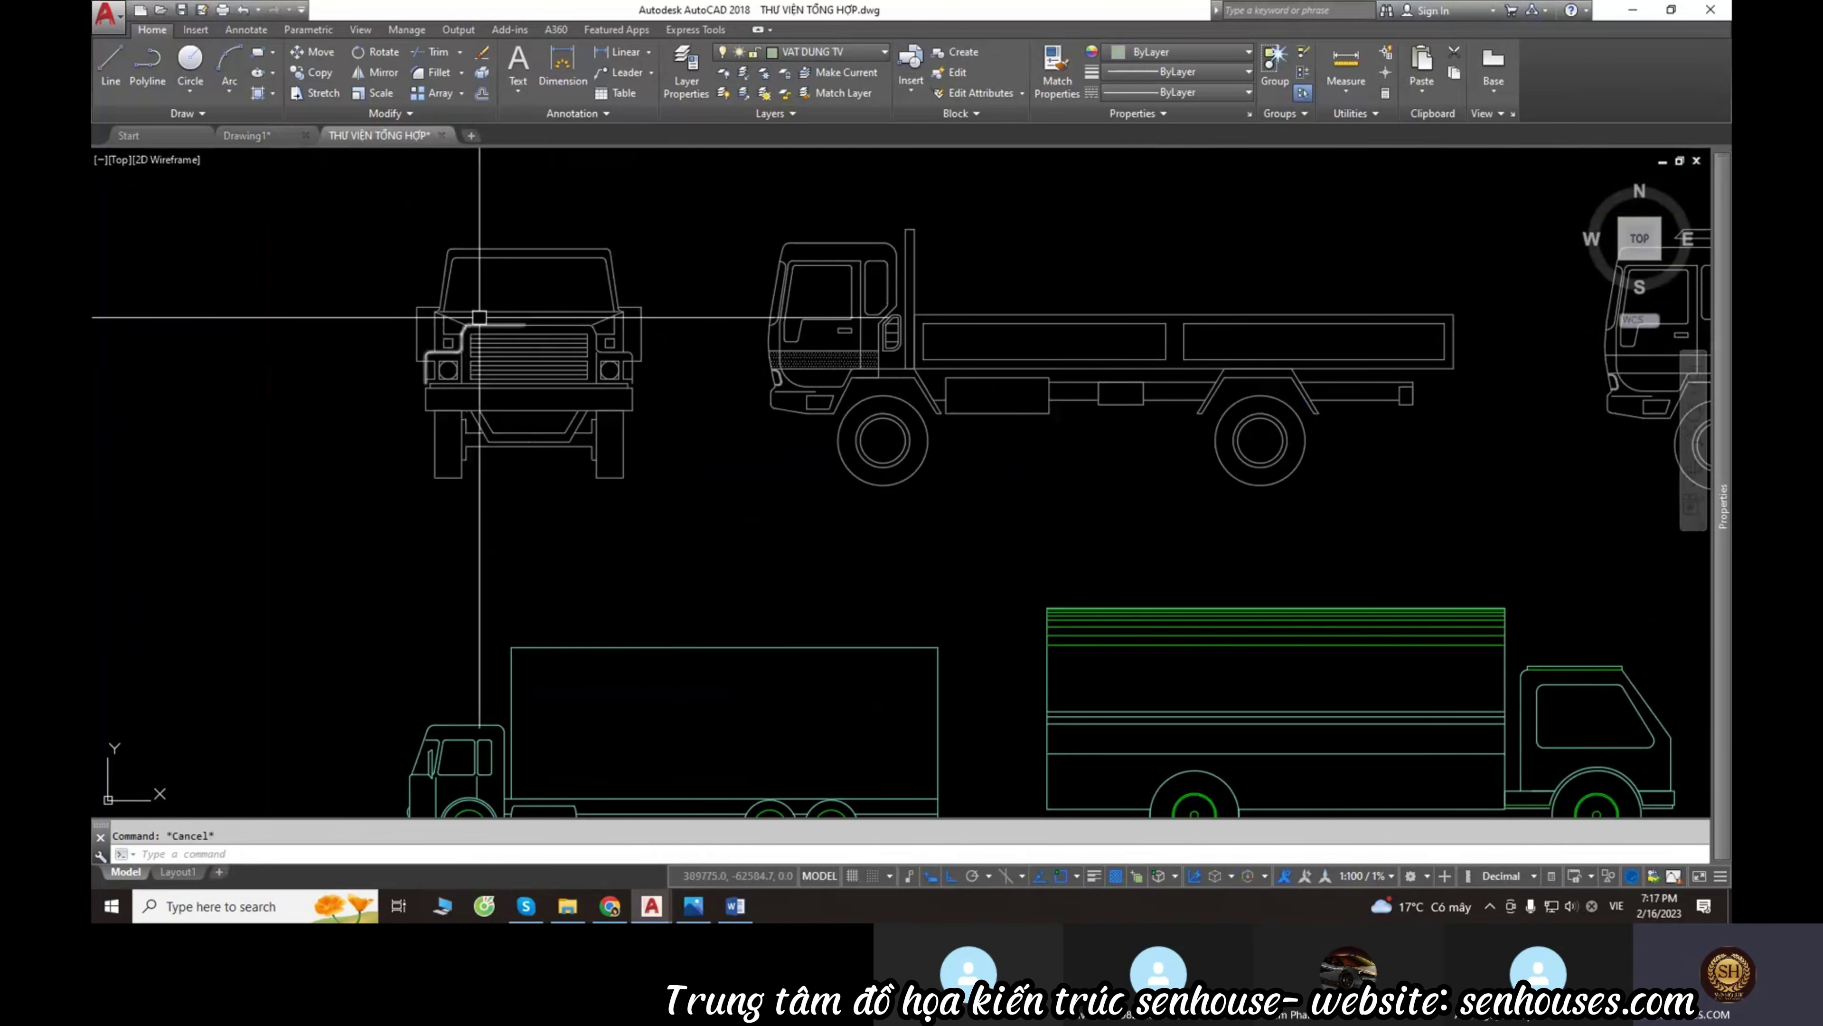
click(324, 194)
click(692, 534)
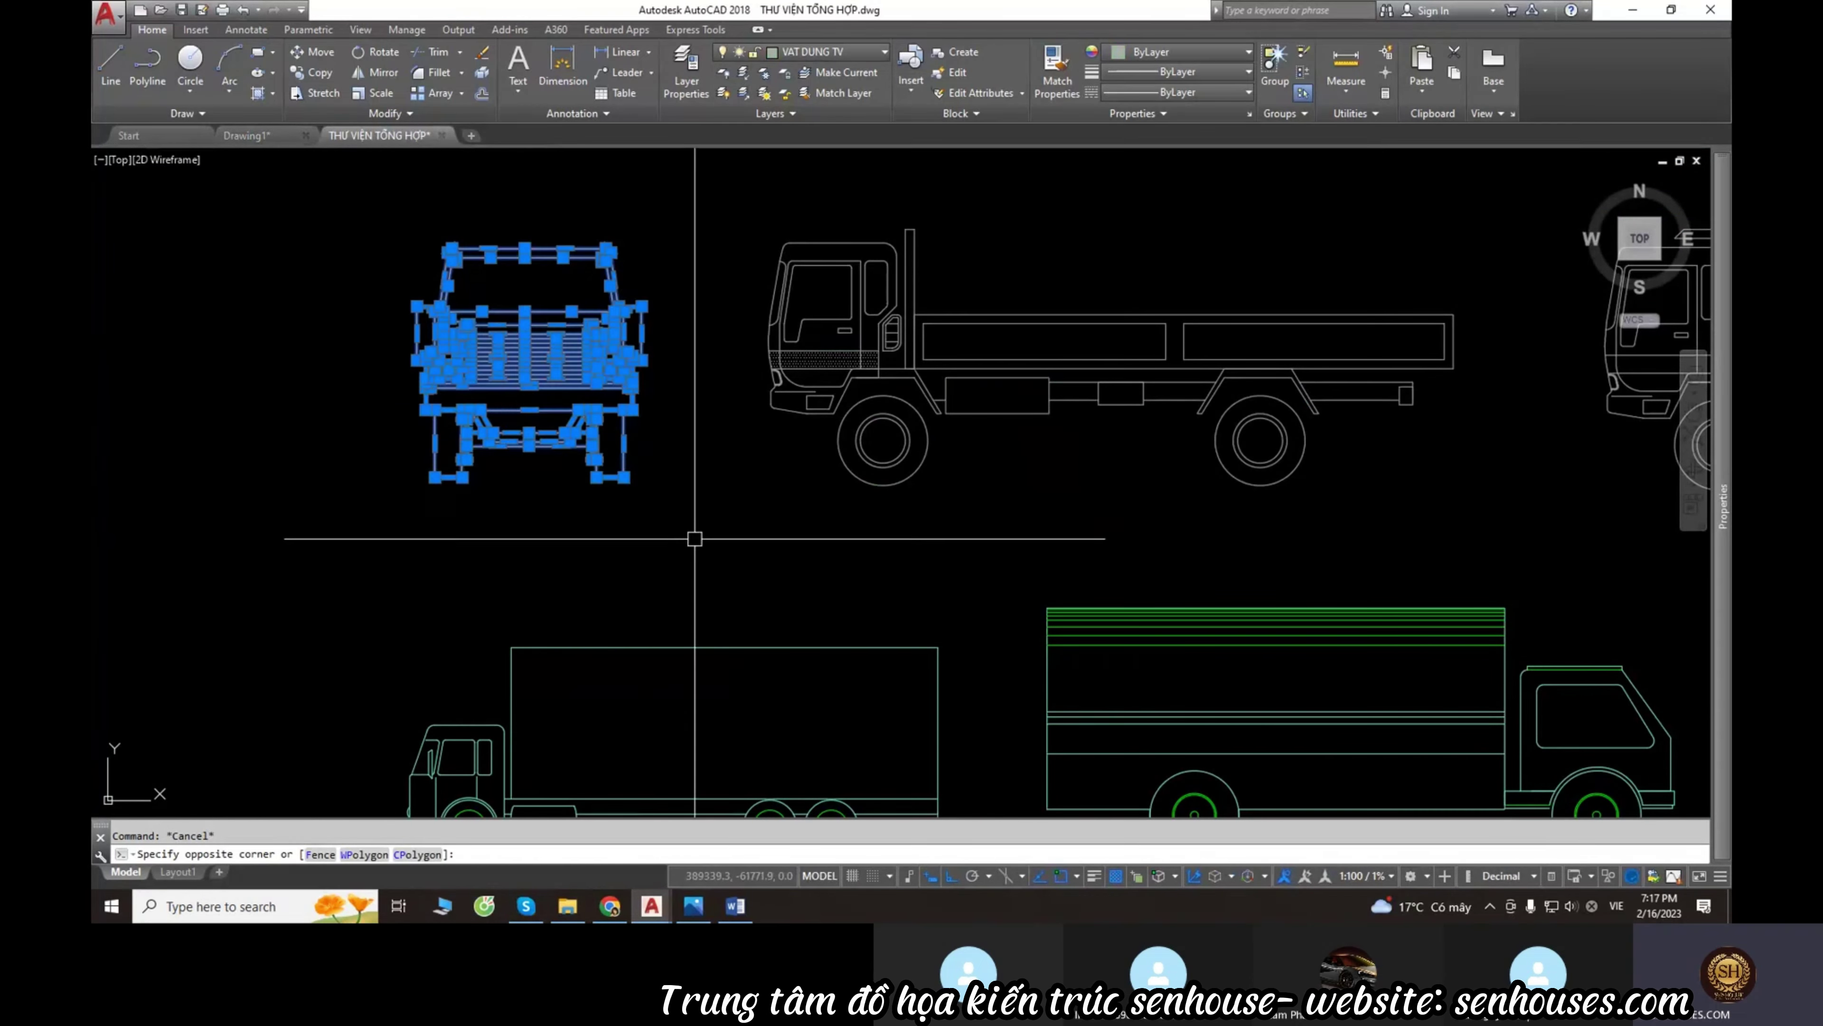
key(Escape)
scroll(367, 539, down, 5)
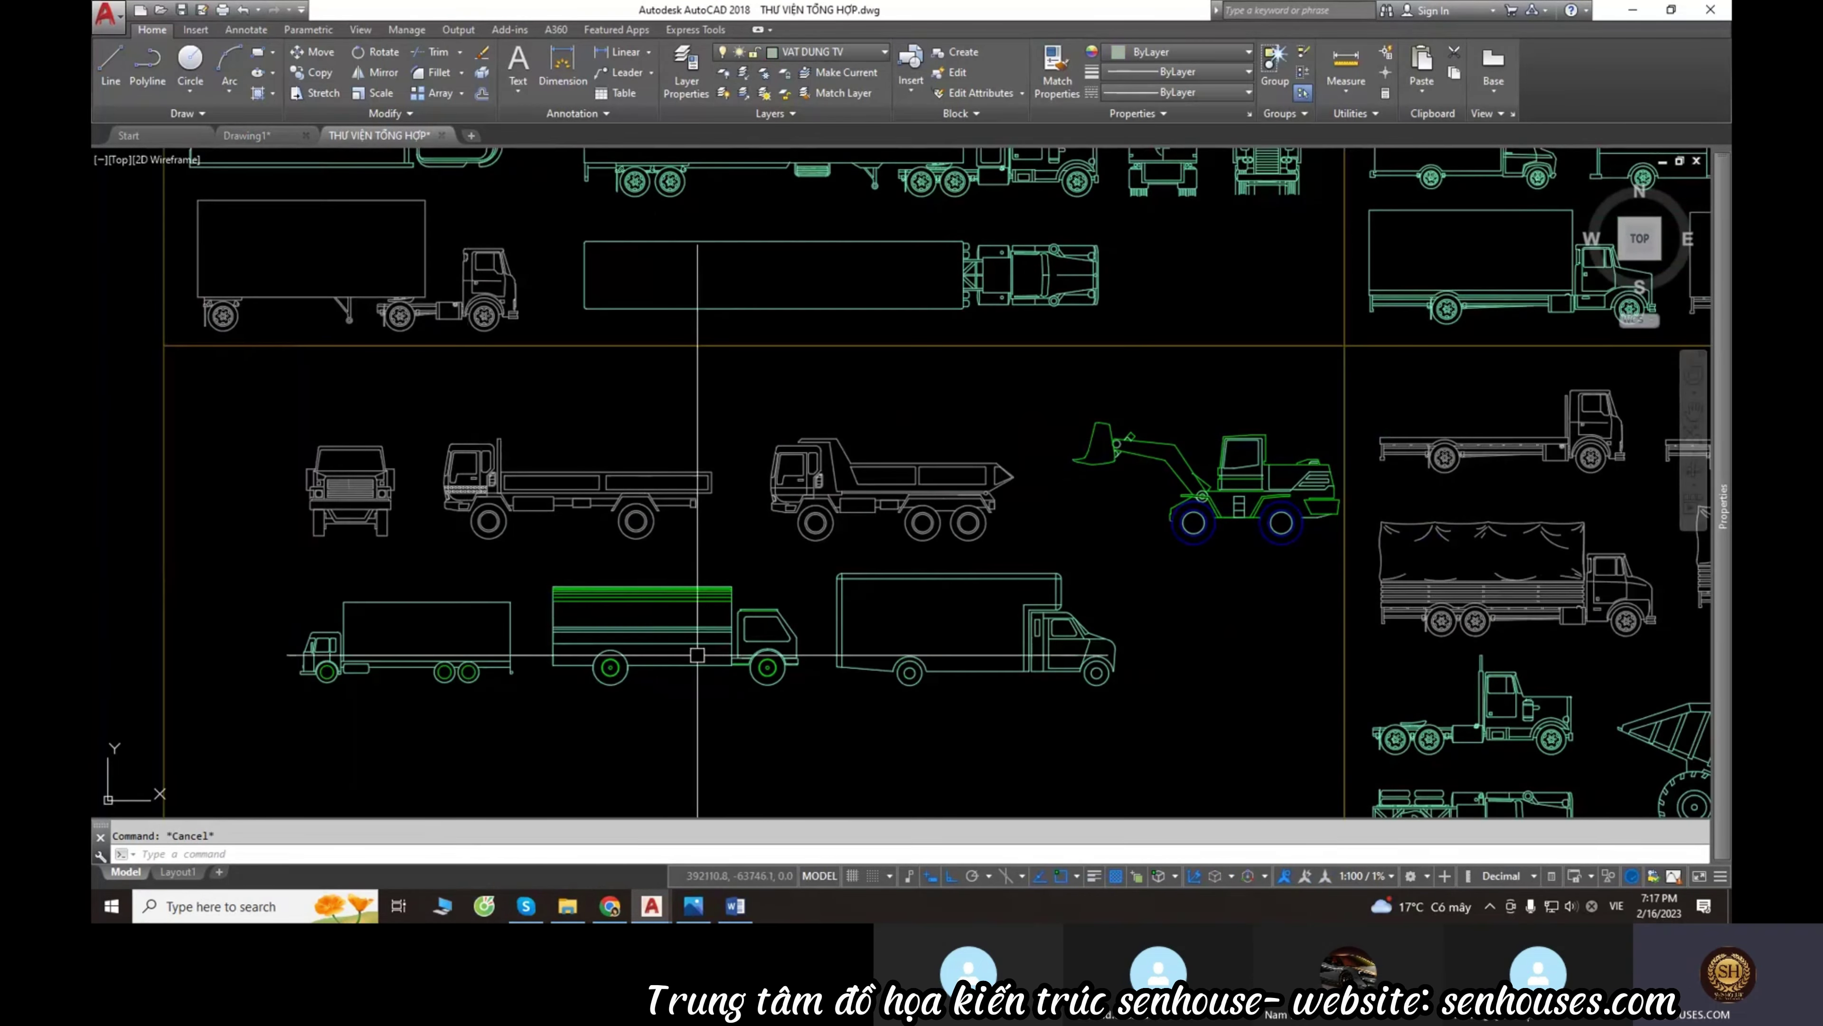
scroll(1192, 690, up, 5)
click(1201, 700)
click(912, 624)
key(ctrl+c)
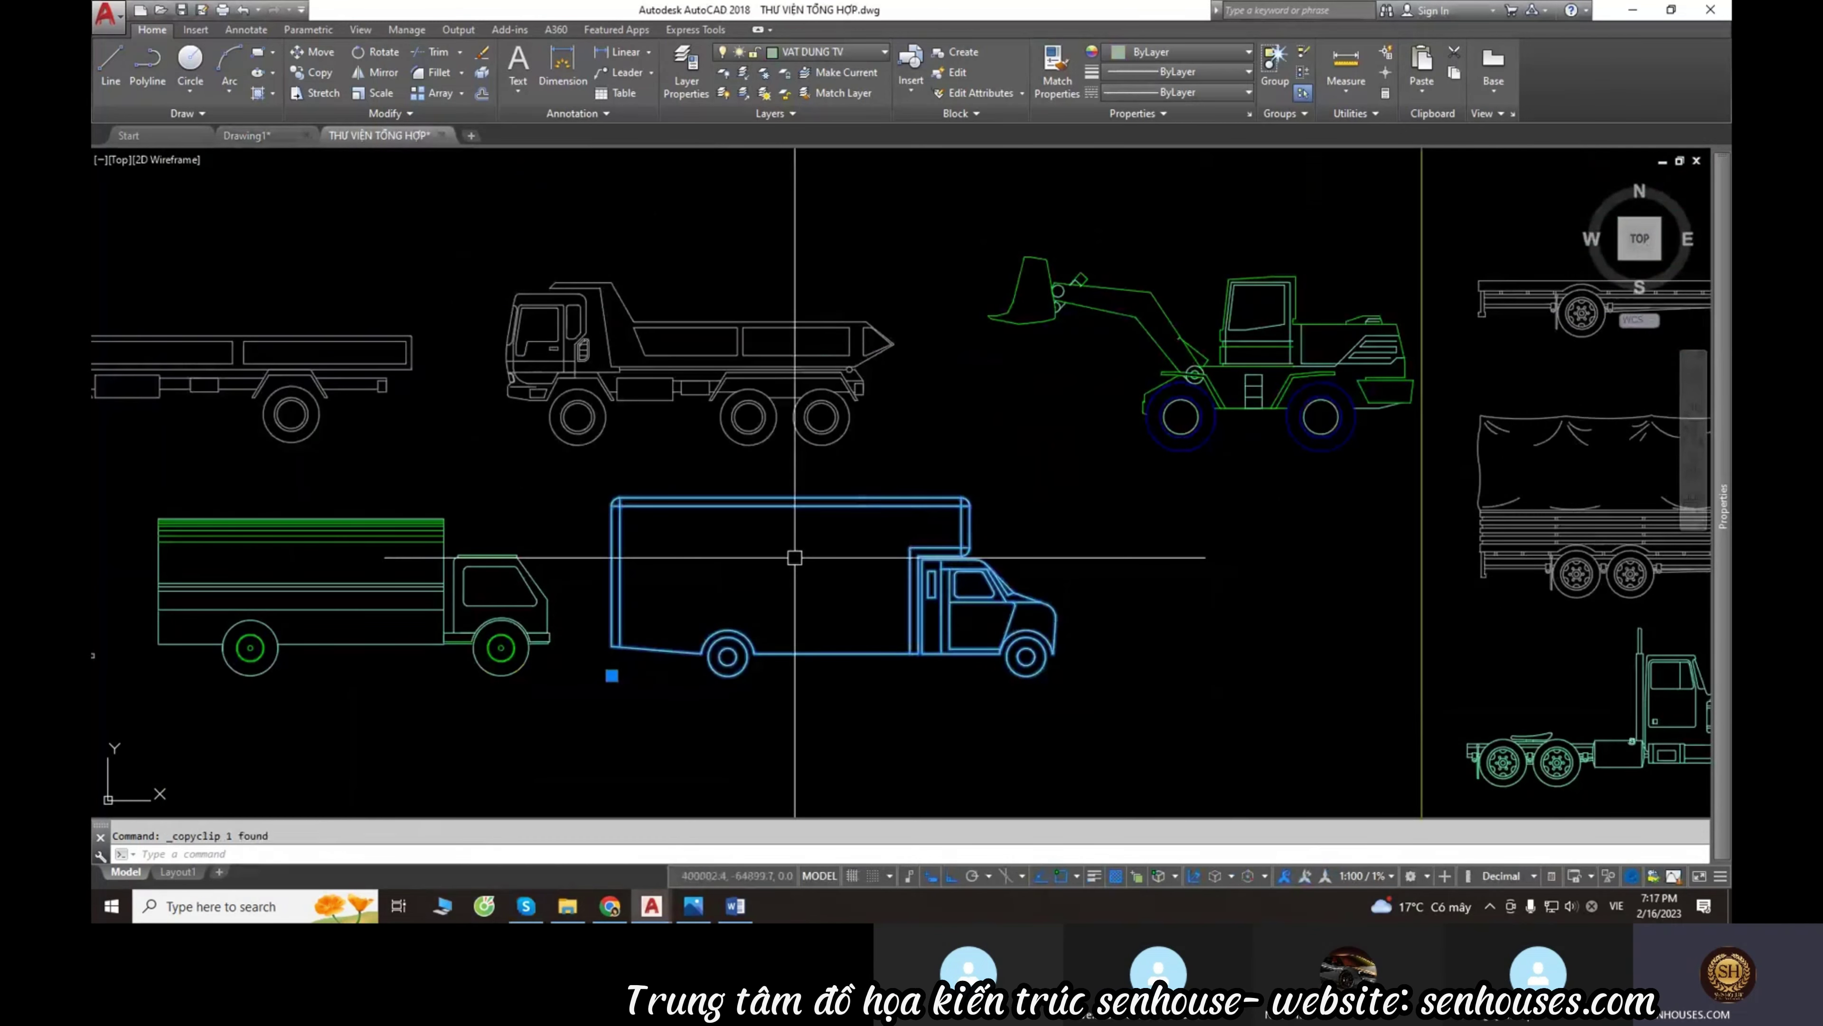
click(246, 135)
Paste the box truck to the right of the green grid and select it.
key(ctrl+v)
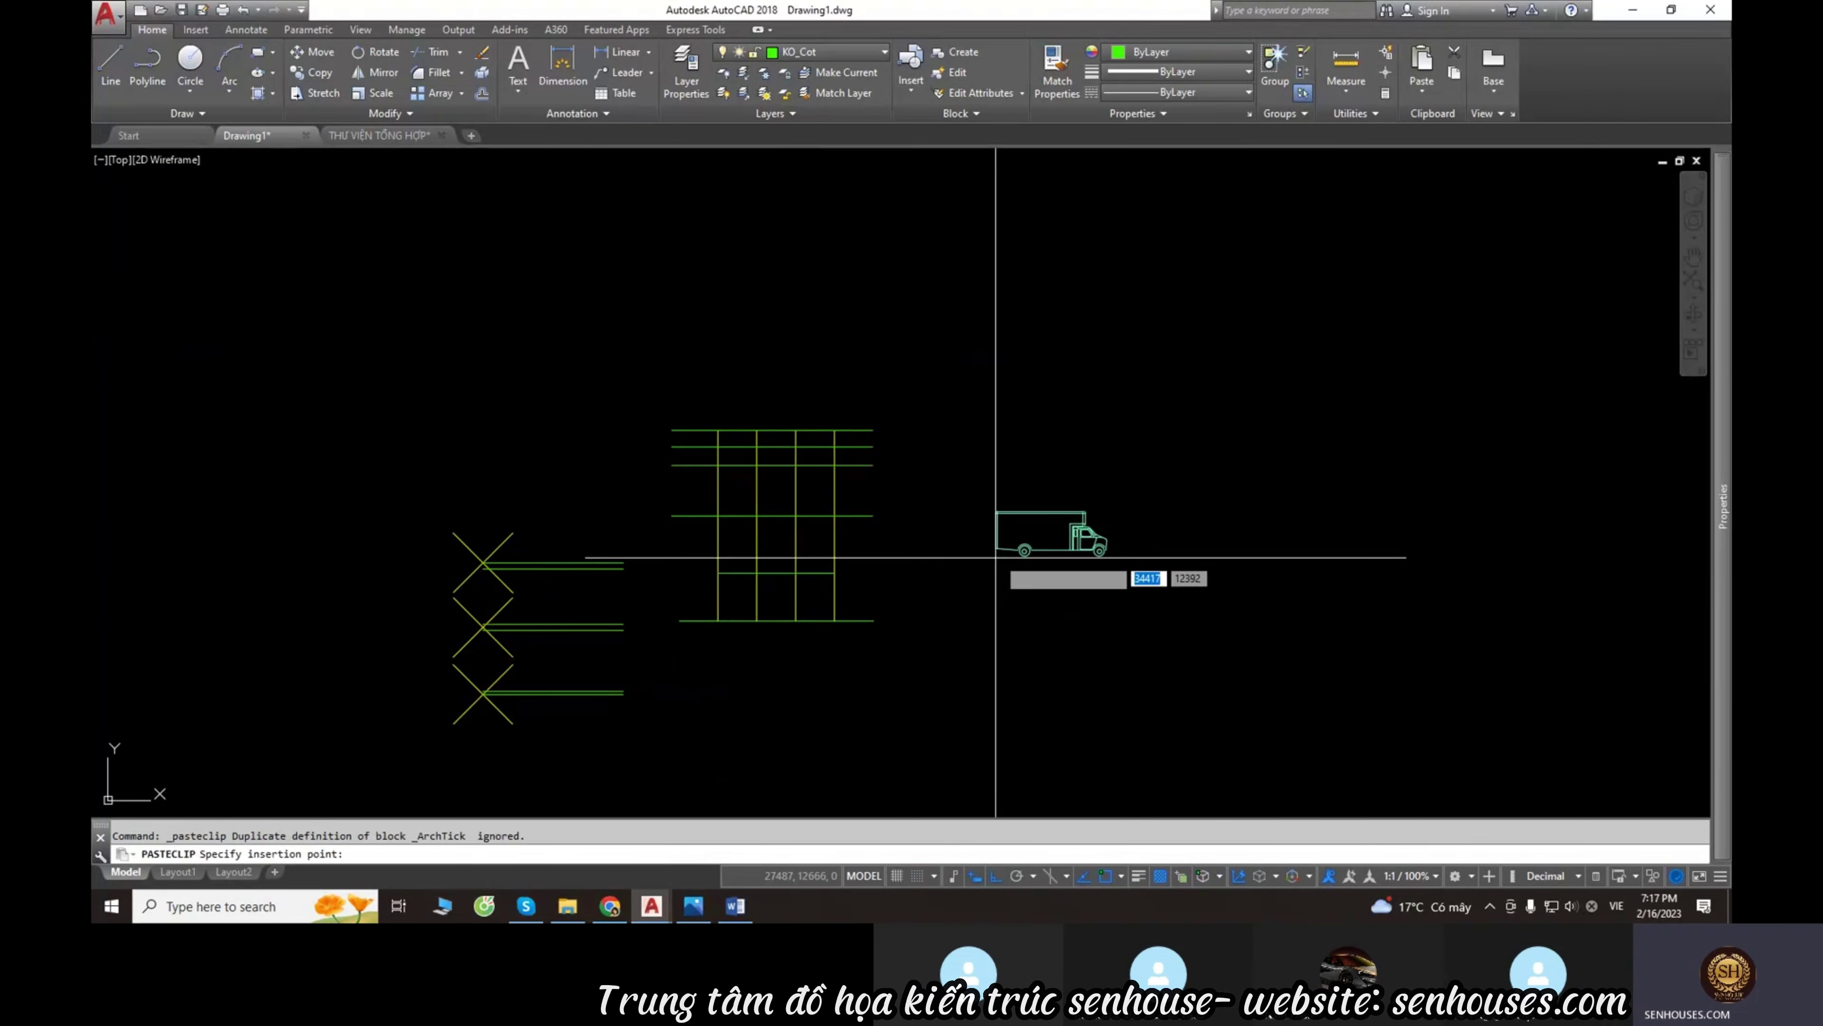
scroll(1066, 550, up, 3)
click(904, 619)
scroll(1124, 668, up, 2)
click(1123, 690)
click(933, 503)
Scale the truck by a factor of 2 from its lower-left corner.
scroll(933, 503, down, 1)
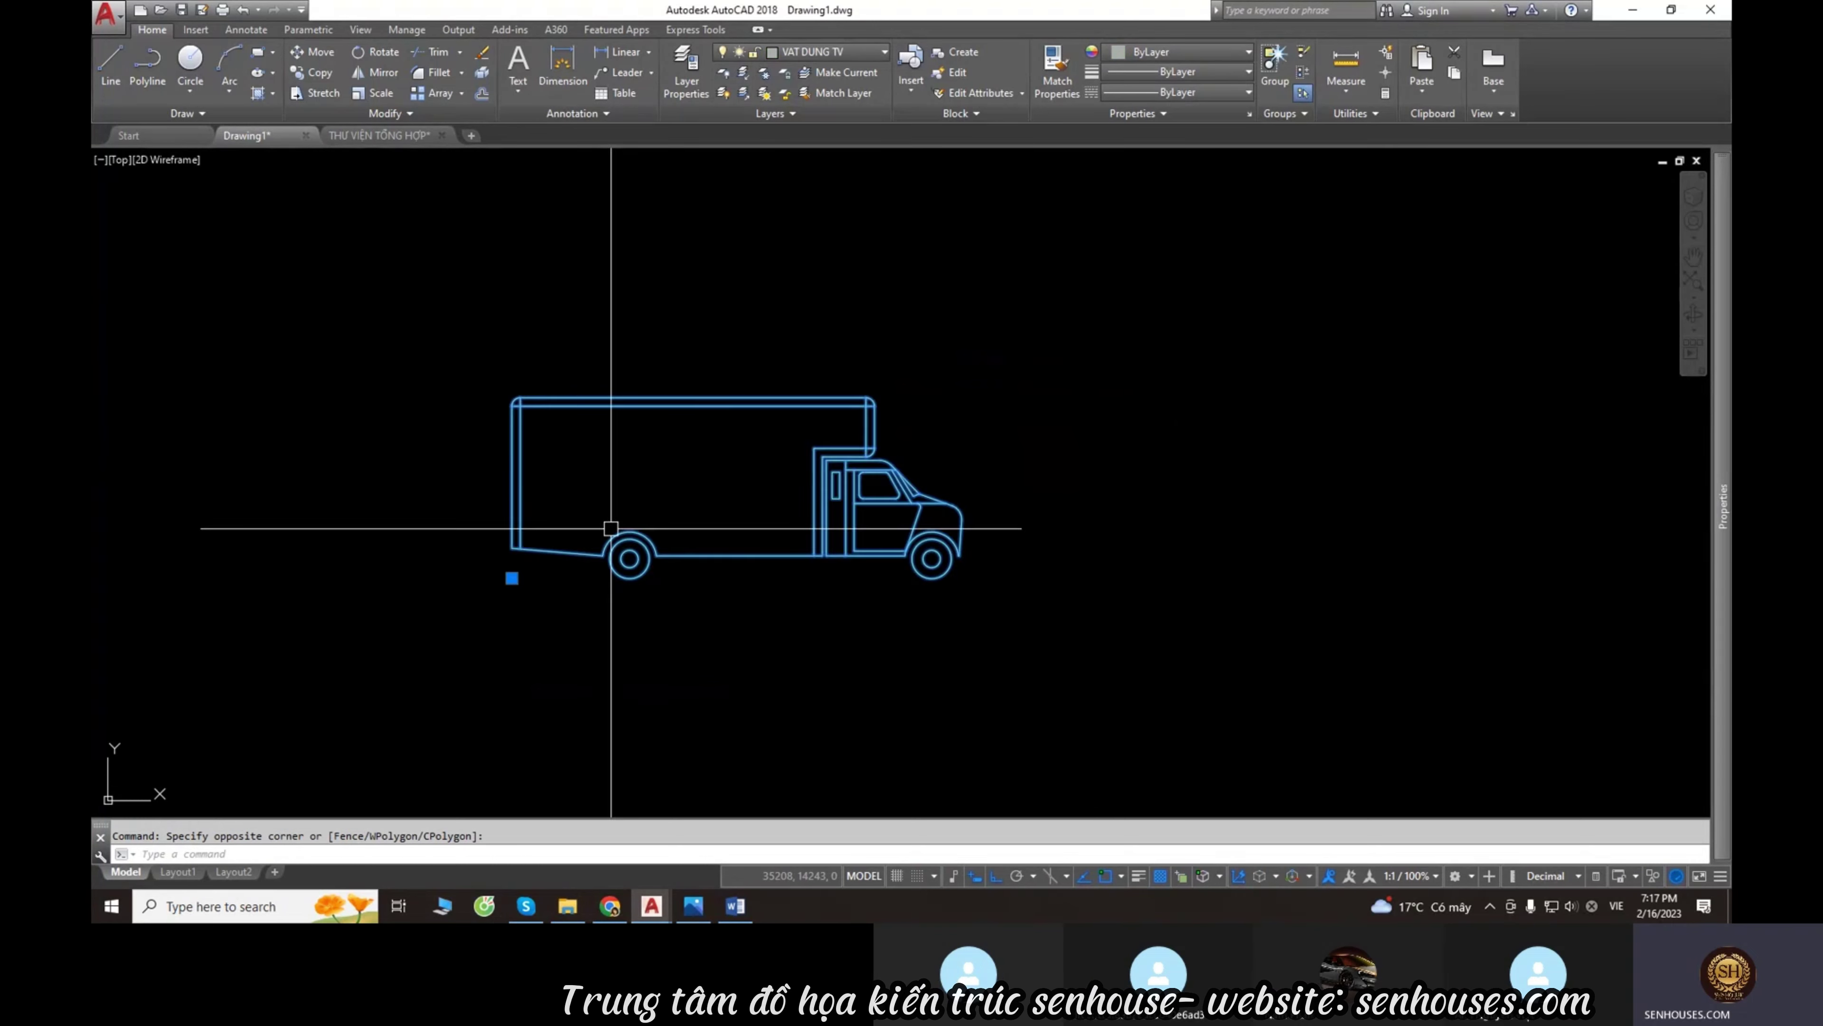
scroll(833, 447, down, 2)
scroll(761, 447, down, 1)
middle_drag(810, 436, 797, 447)
text(sc)
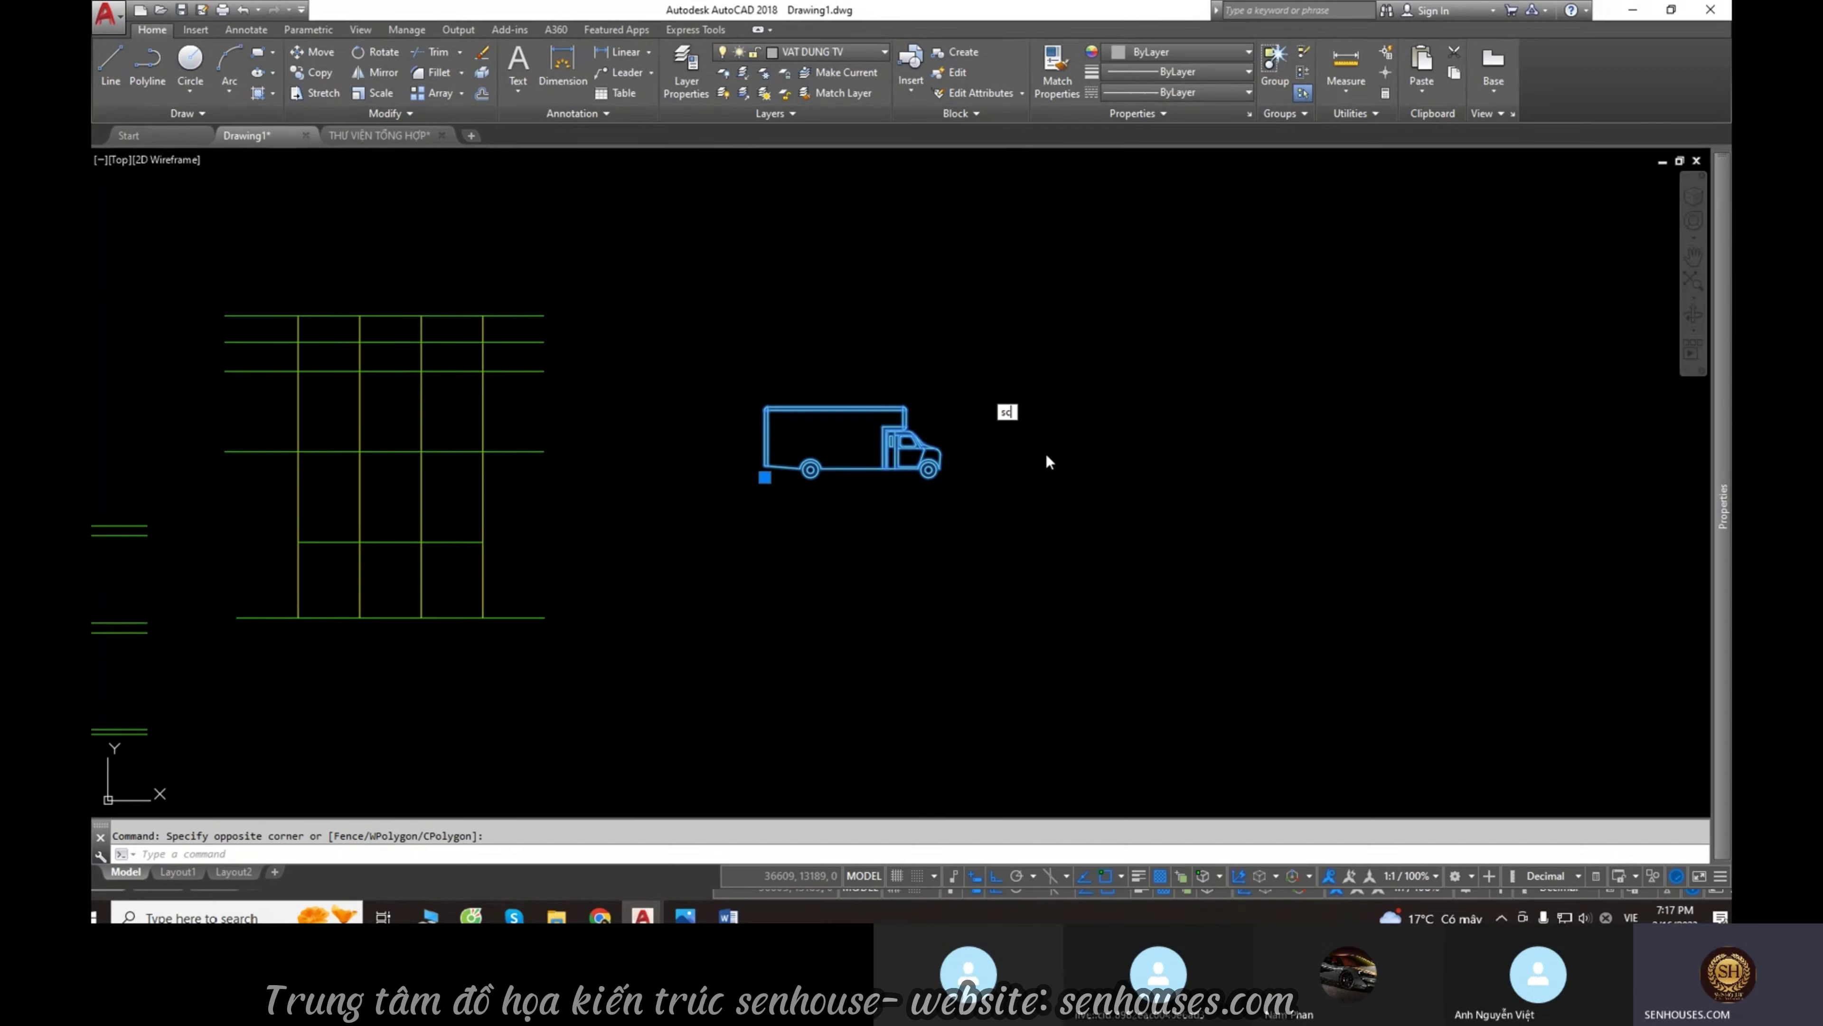
key(Return)
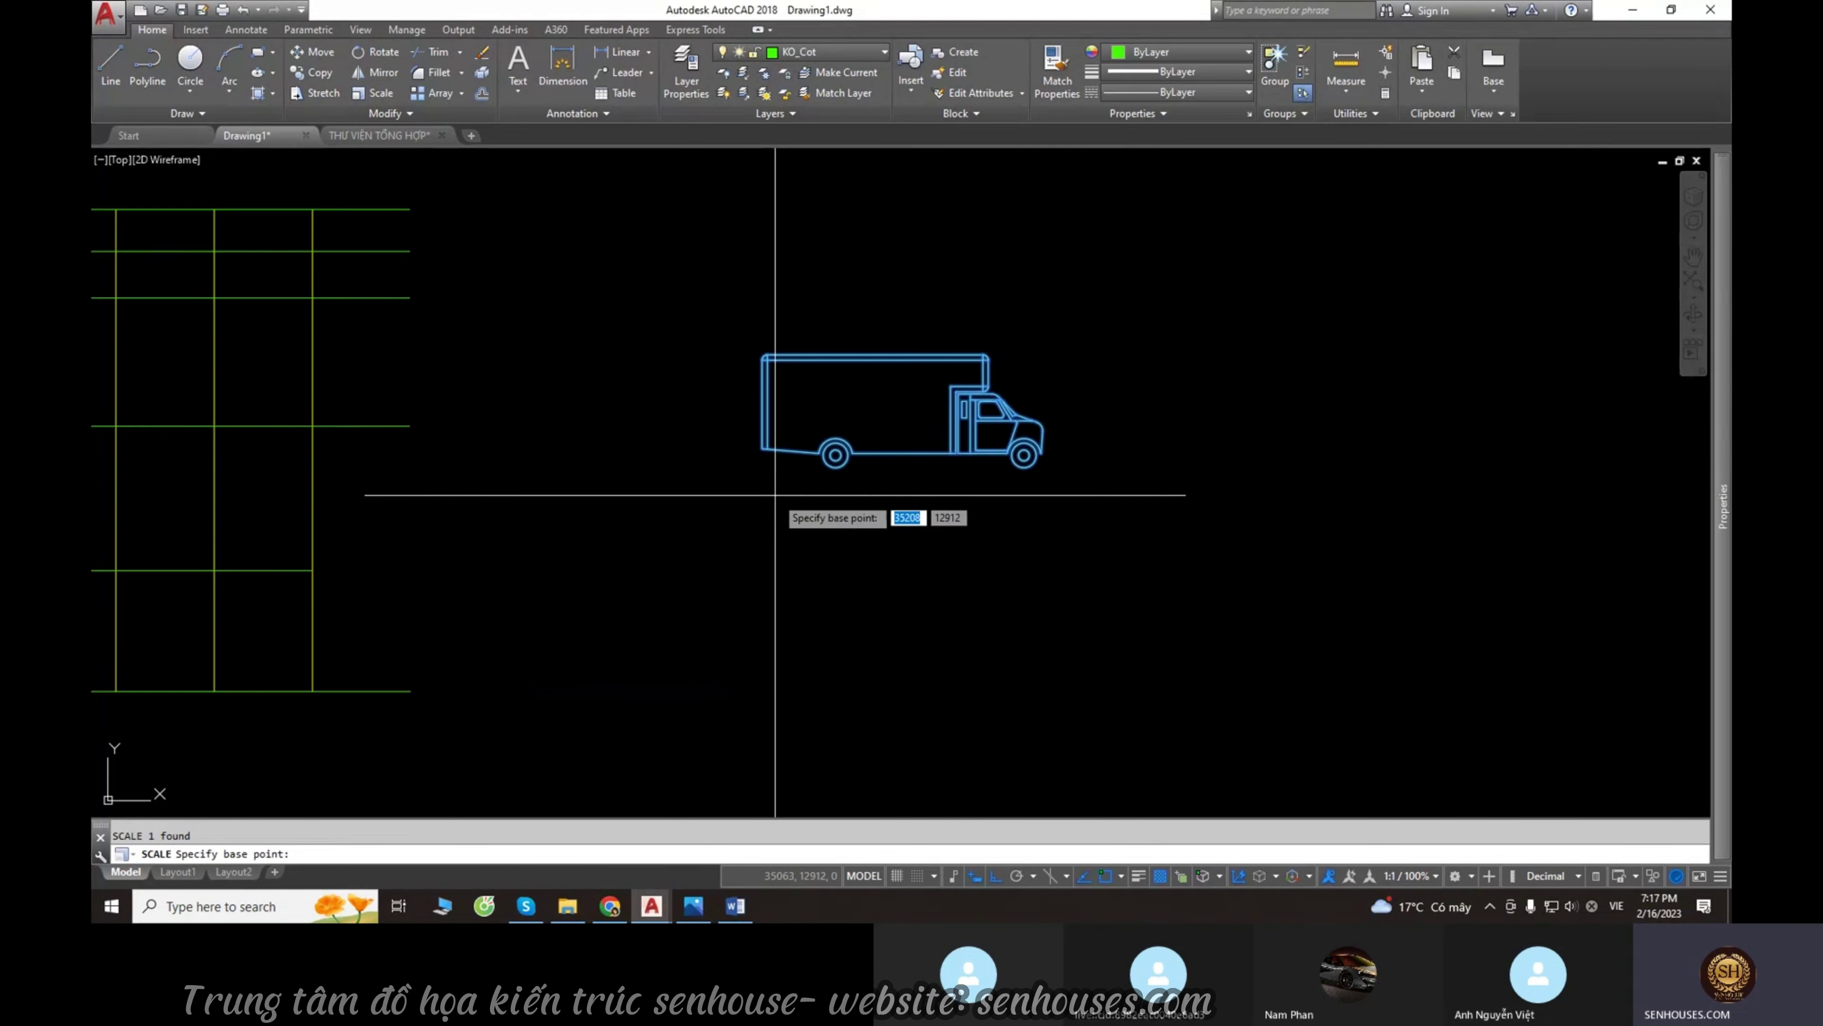
scroll(765, 425, up, 4)
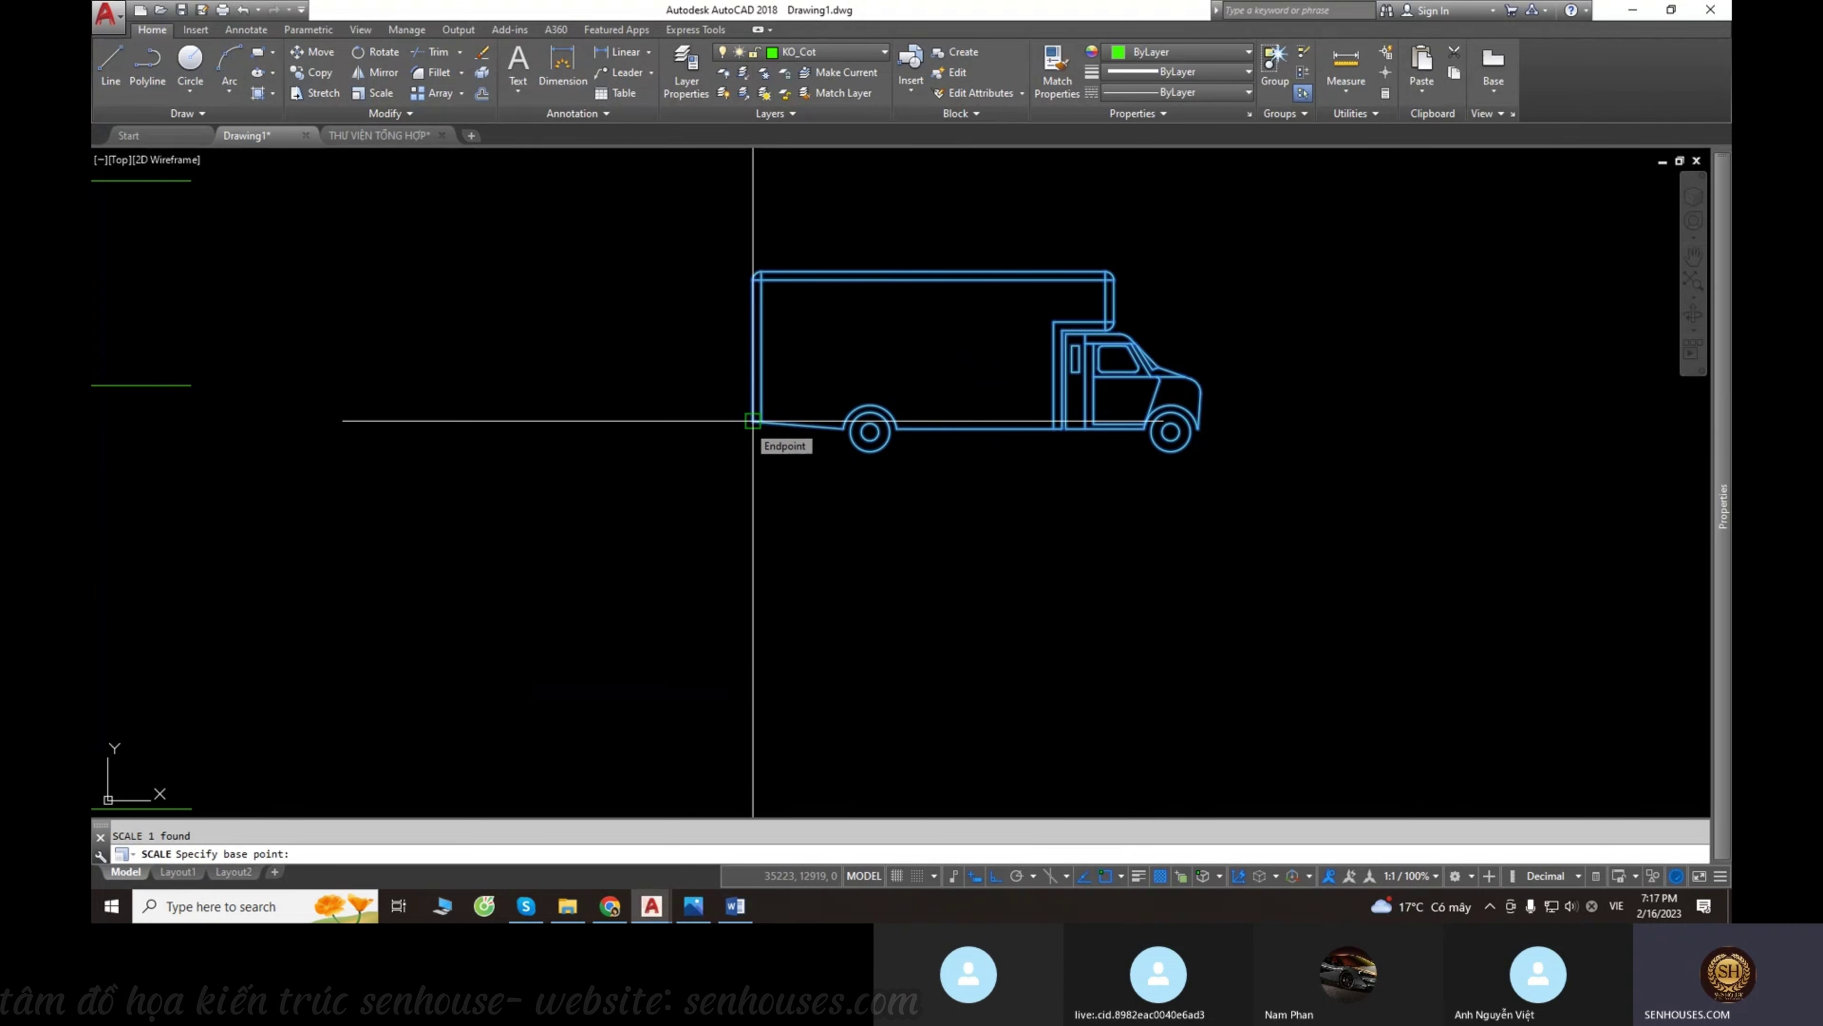
click(753, 421)
scroll(769, 480, down, 3)
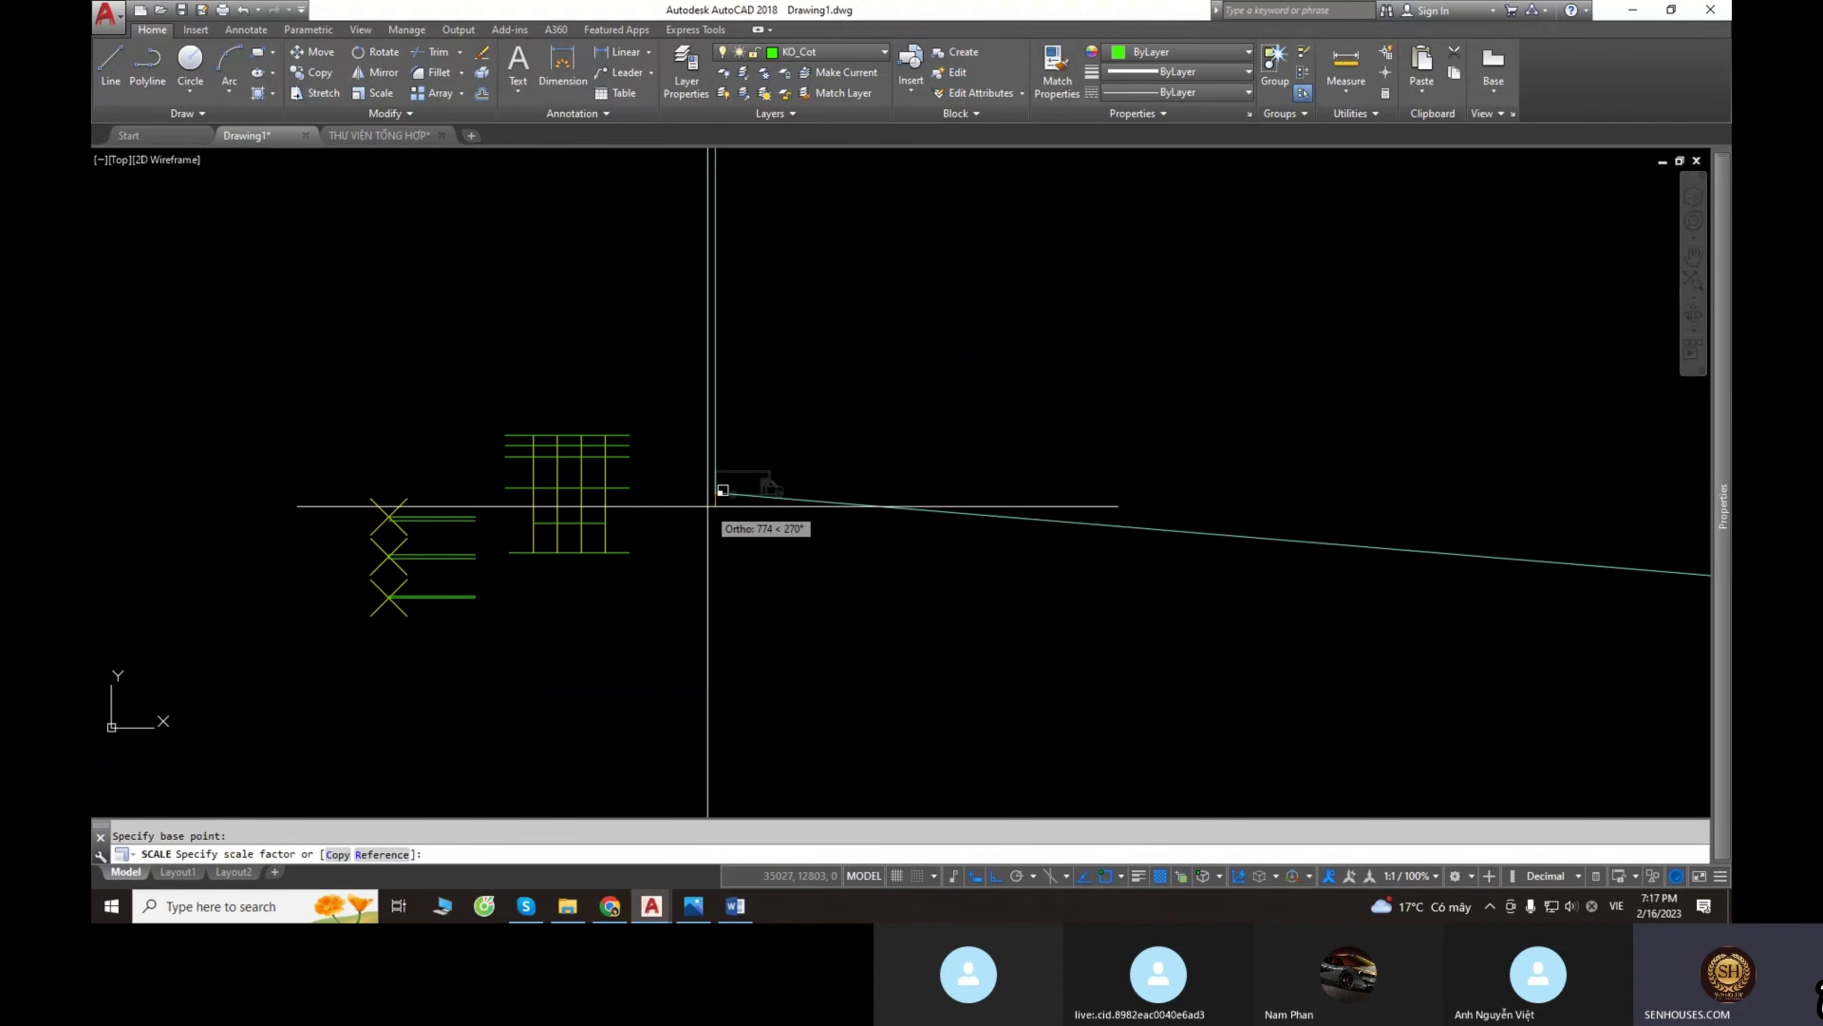
scroll(711, 506, down, 2)
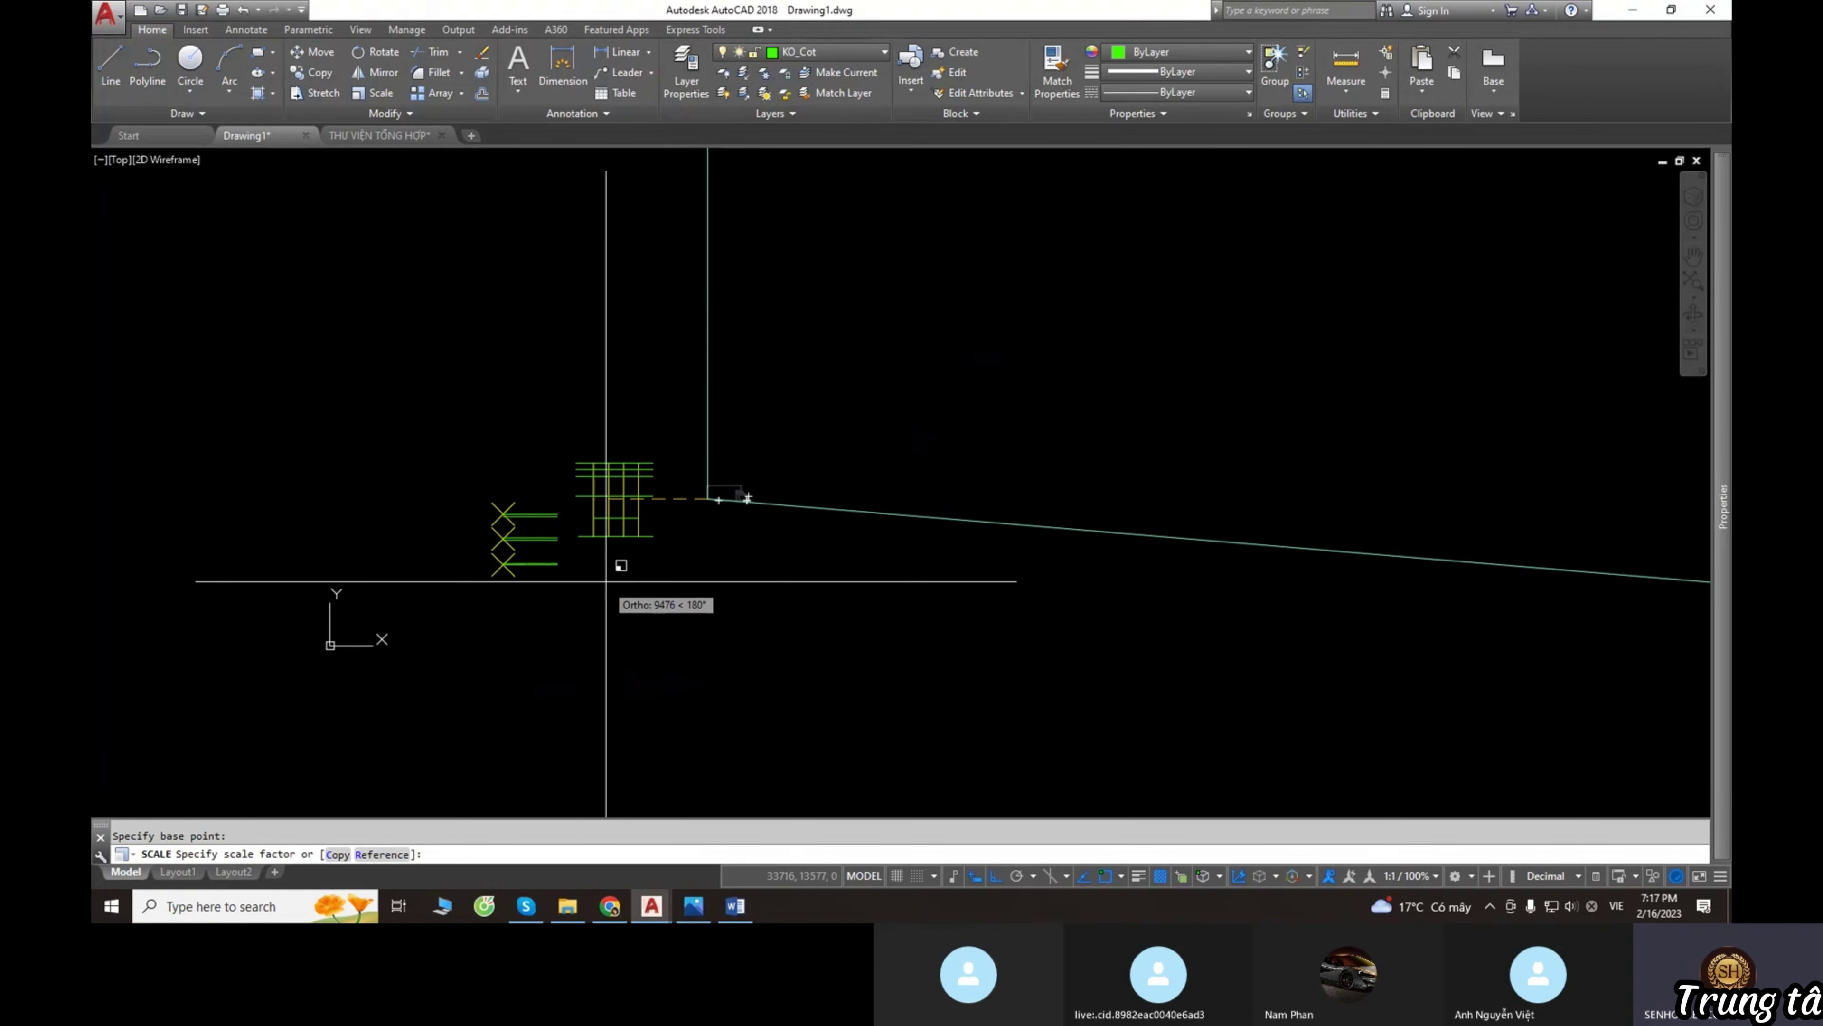
scroll(695, 517, up, 5)
scroll(730, 517, up, 2)
text(2)
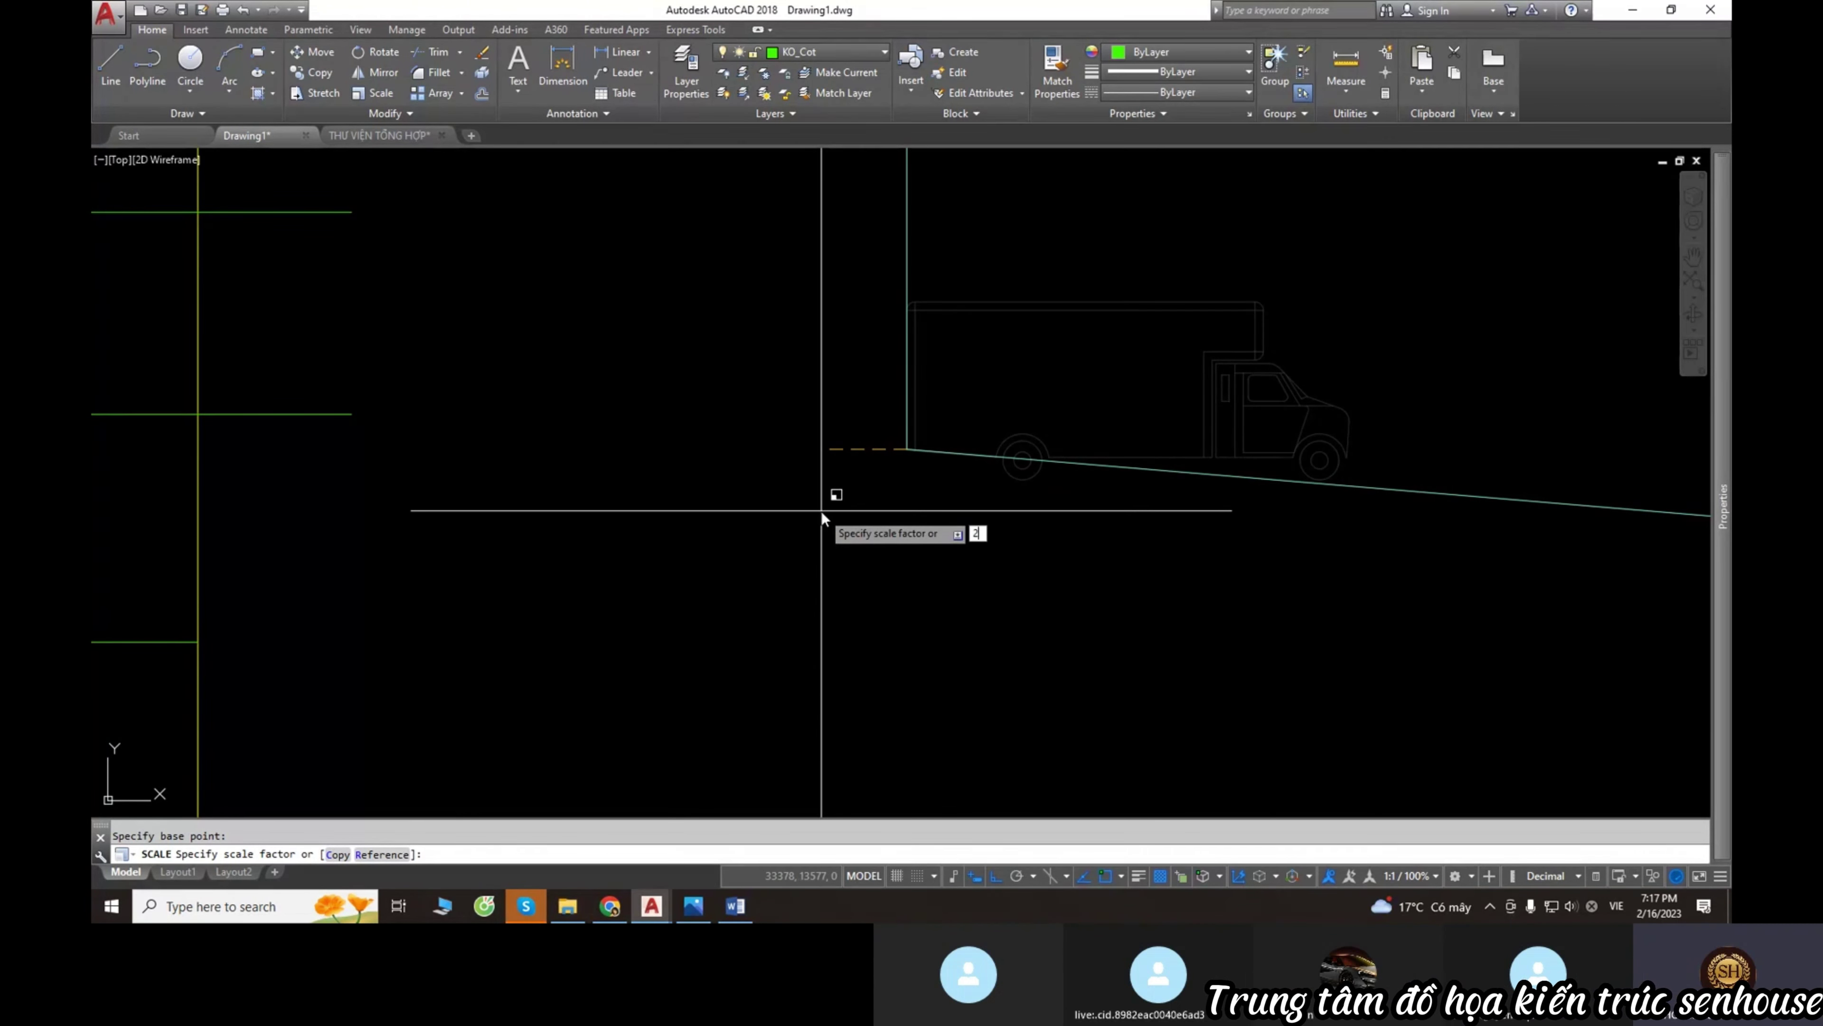
key(Return)
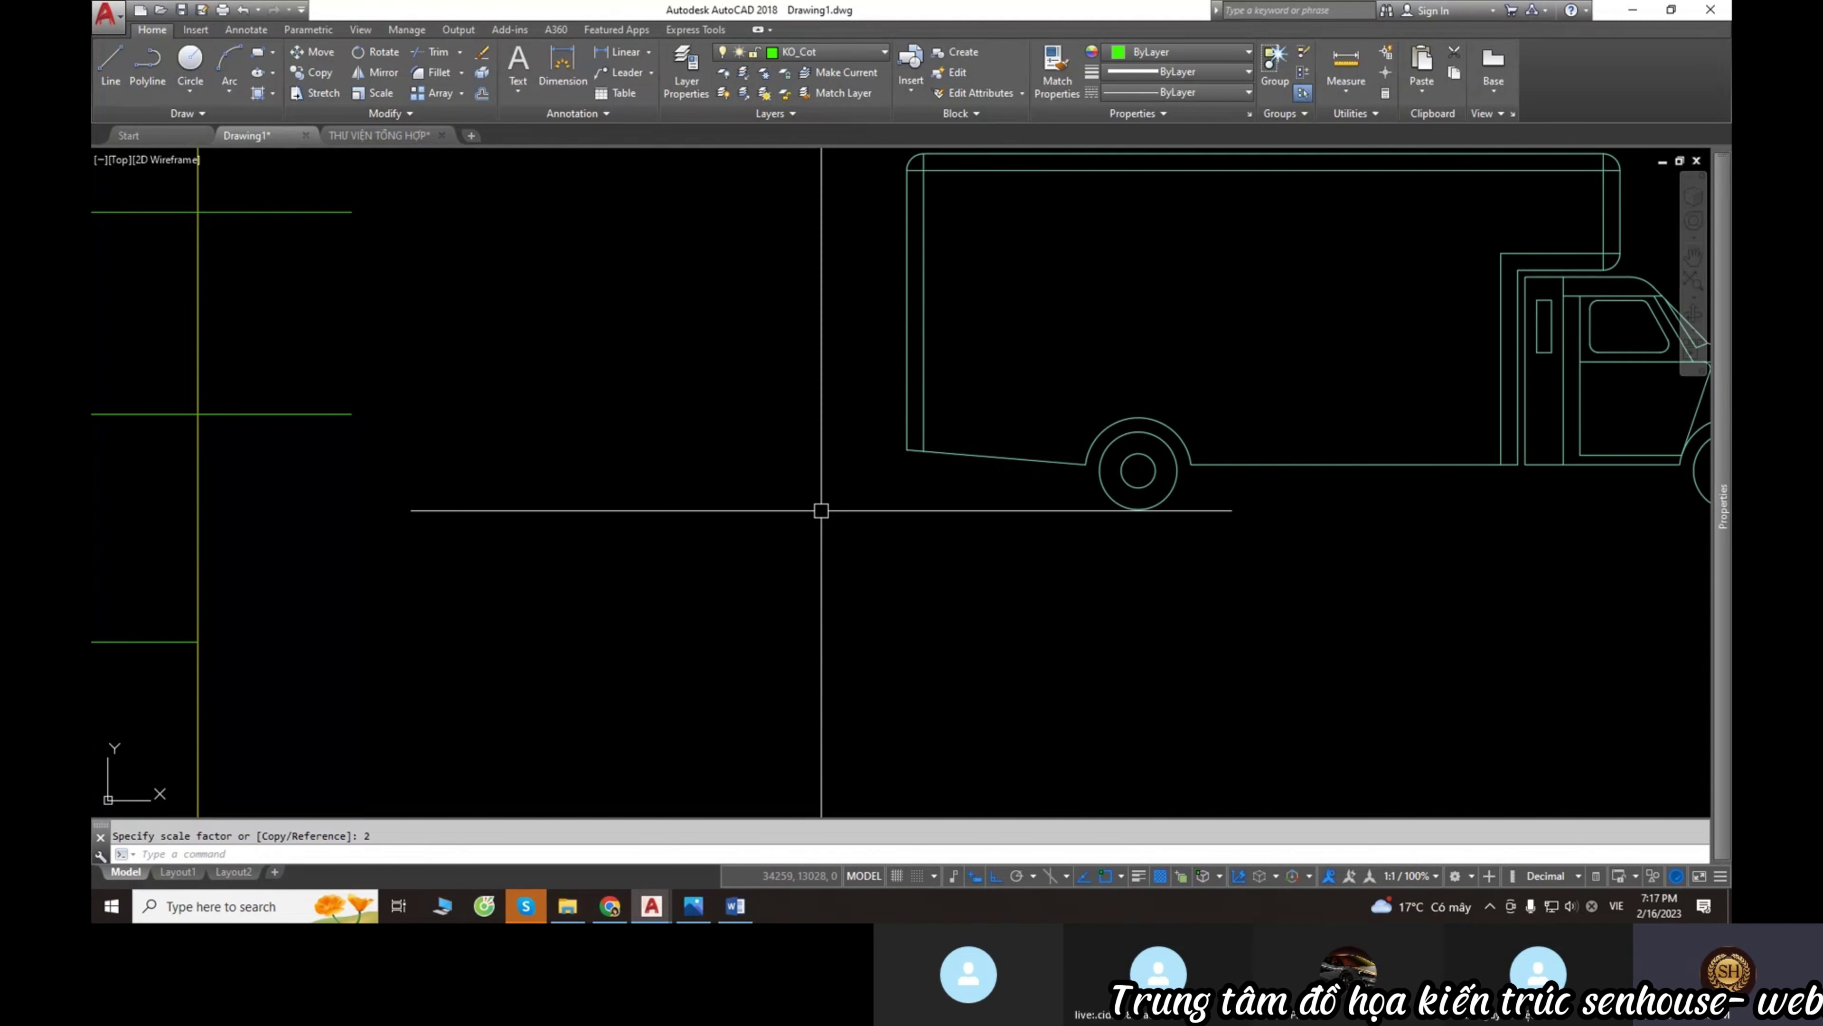
scroll(875, 477, down, 5)
scroll(762, 431, up, 2)
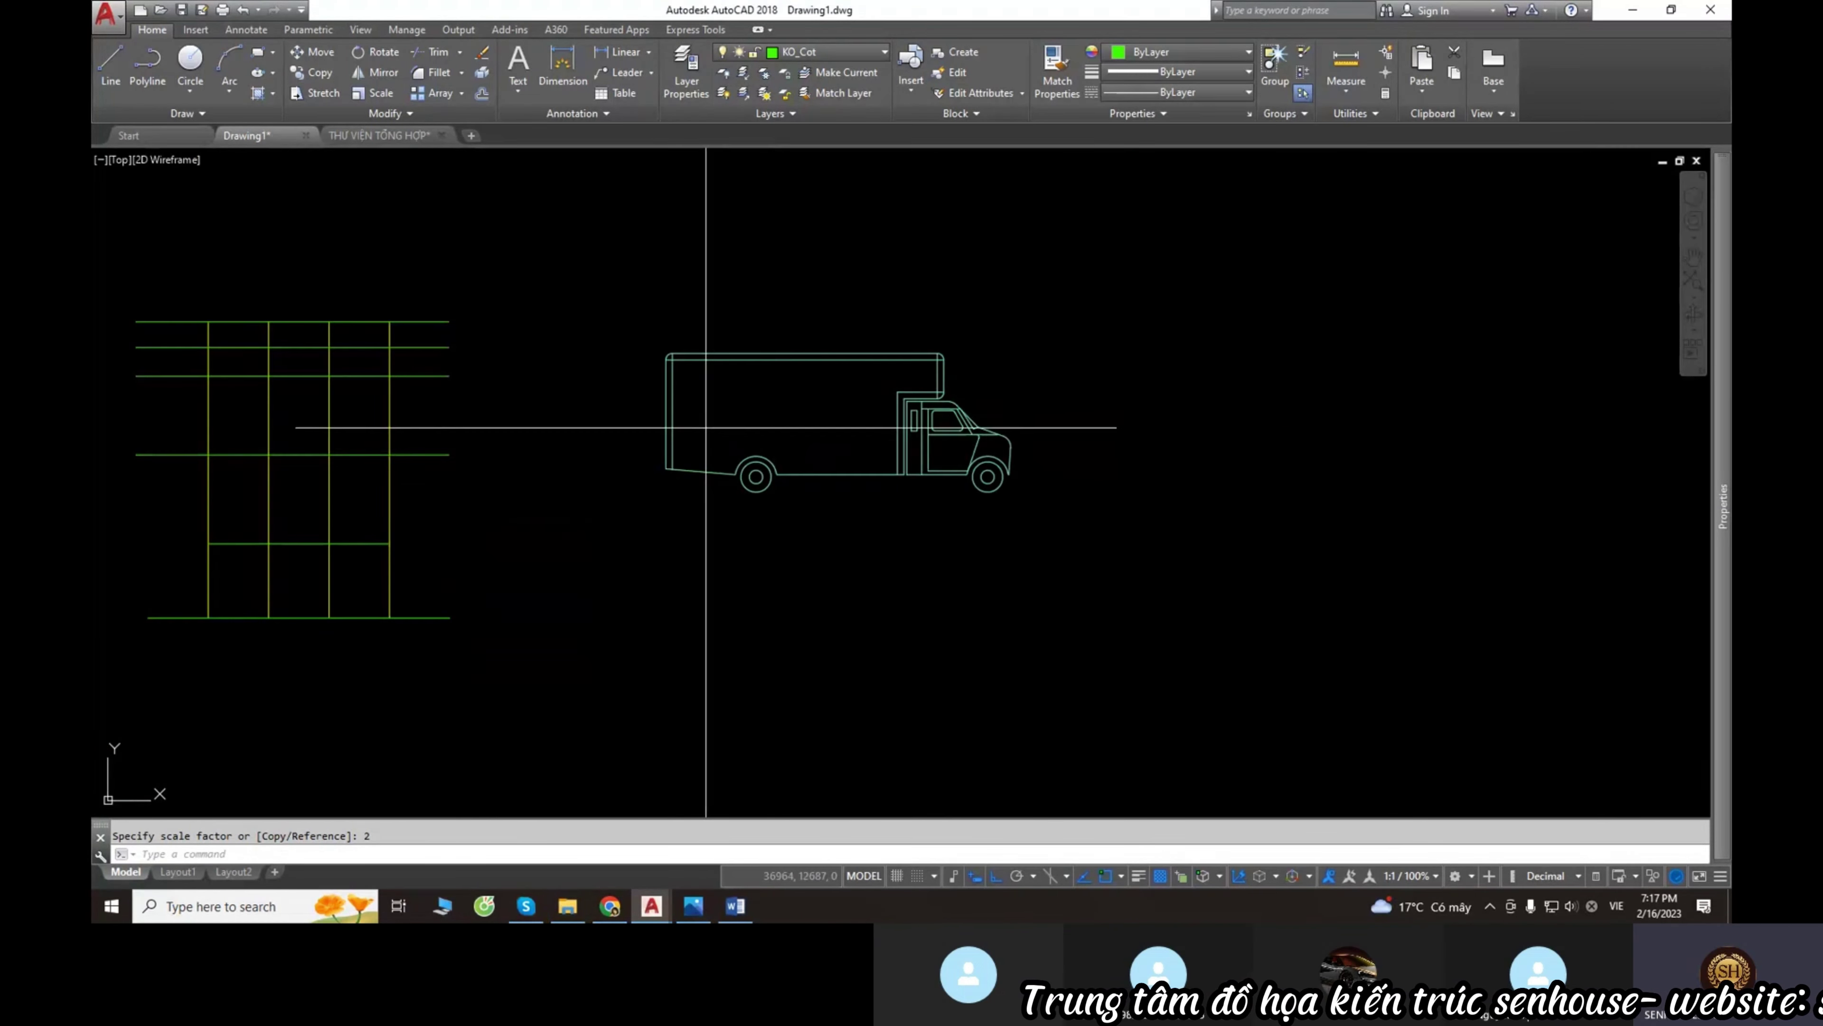
click(705, 428)
click(714, 538)
Copy the truck with CO, placing the copy to its right.
text(co)
key(Return)
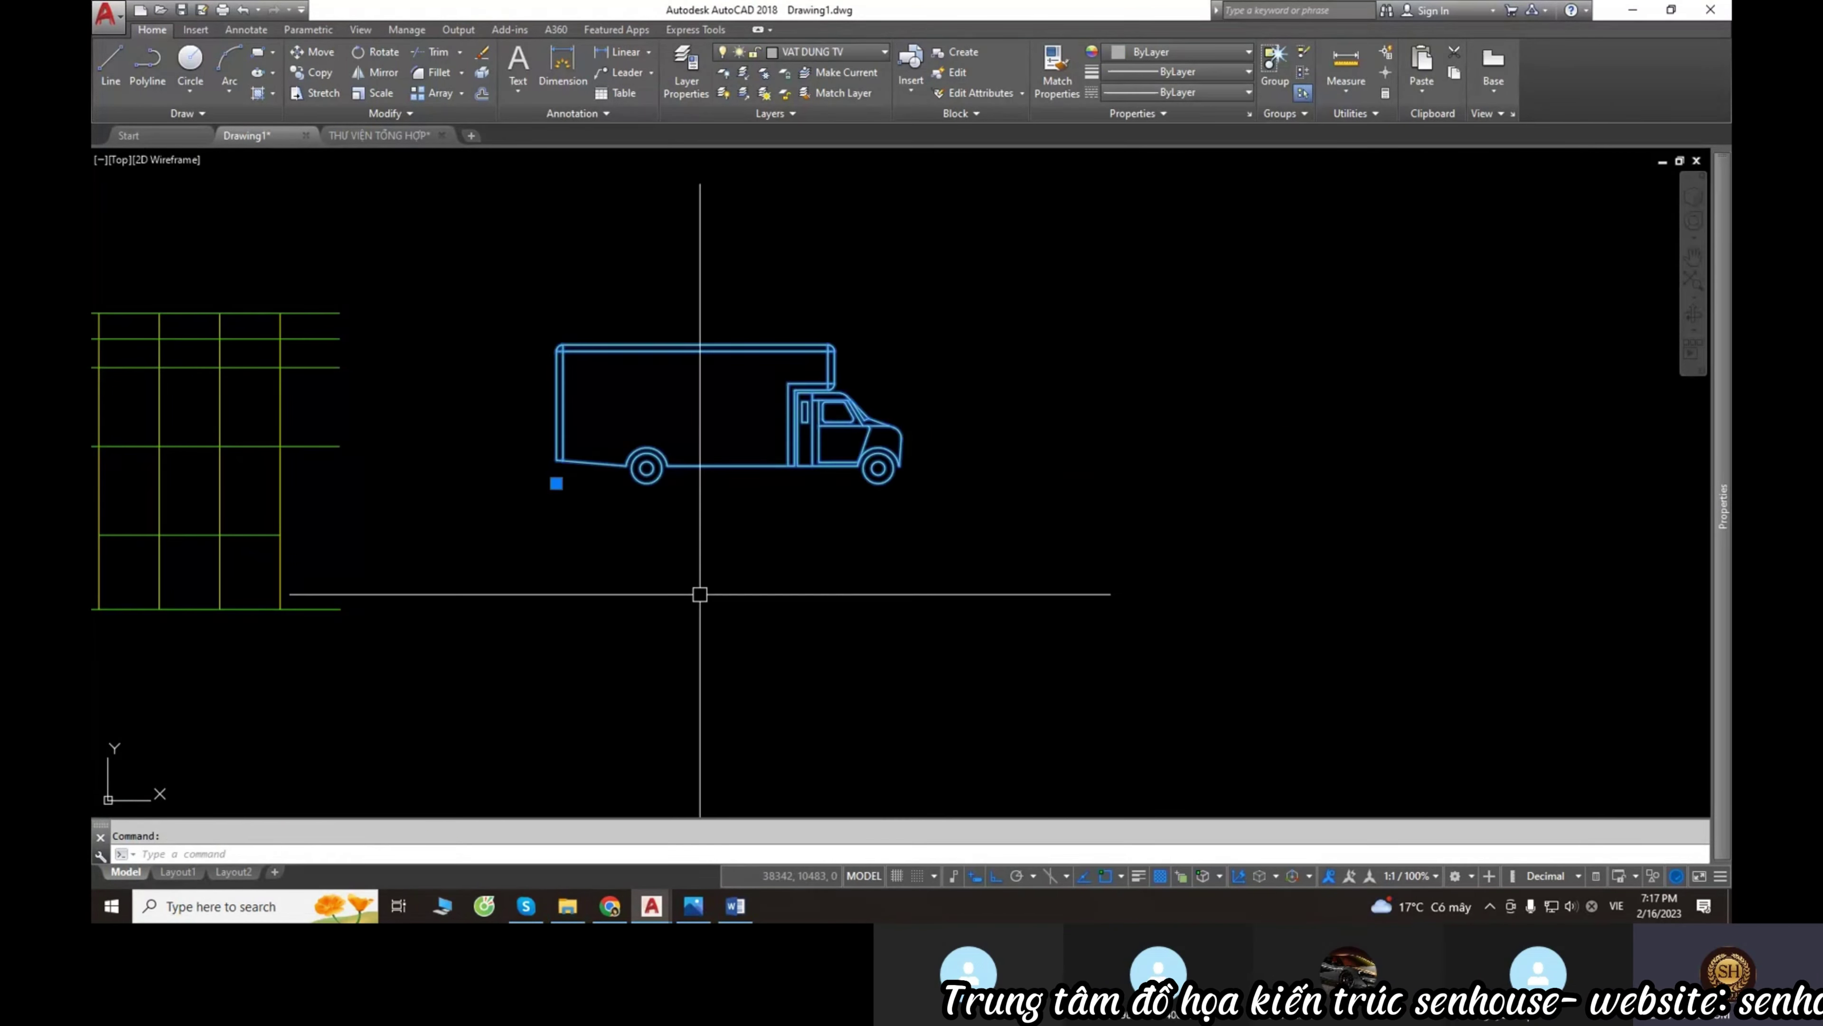
click(736, 558)
click(1178, 558)
key(Escape)
drag(1179, 558, 1020, 446)
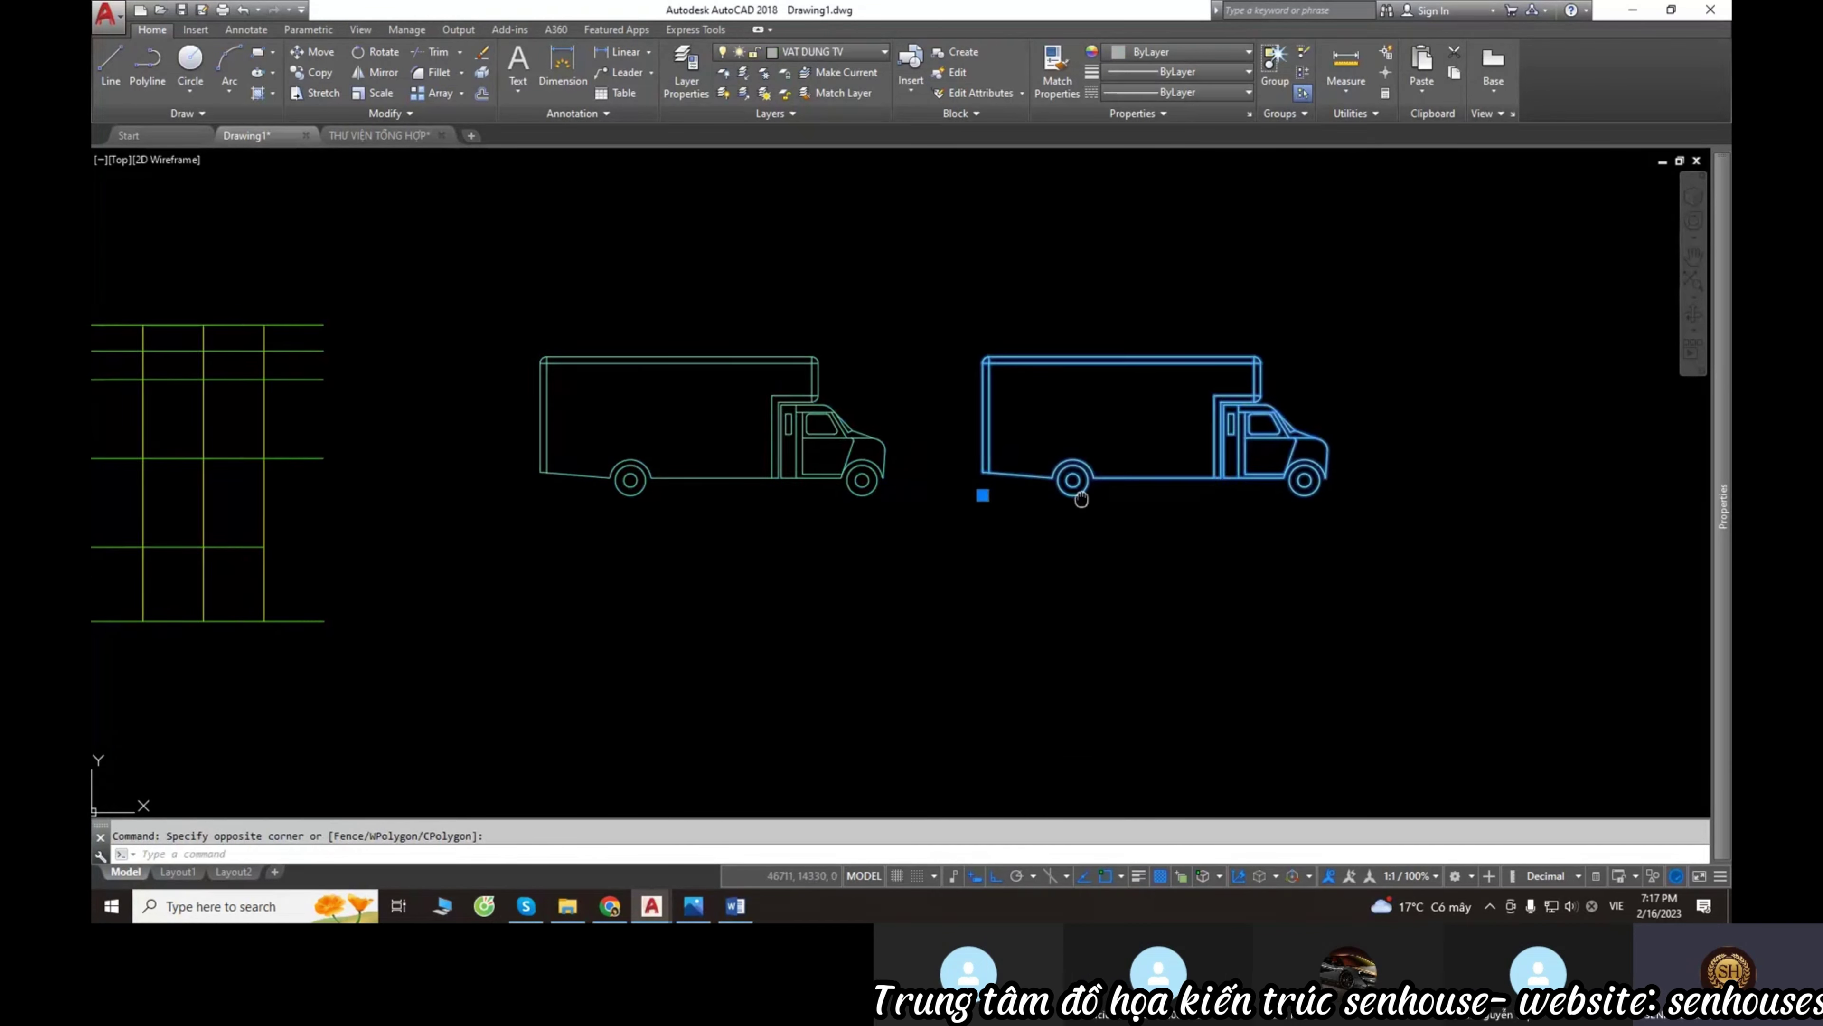
middle_drag(1147, 474, 998, 515)
Scale the right-hand truck copy by 2 from its lower-left corner.
text(sc)
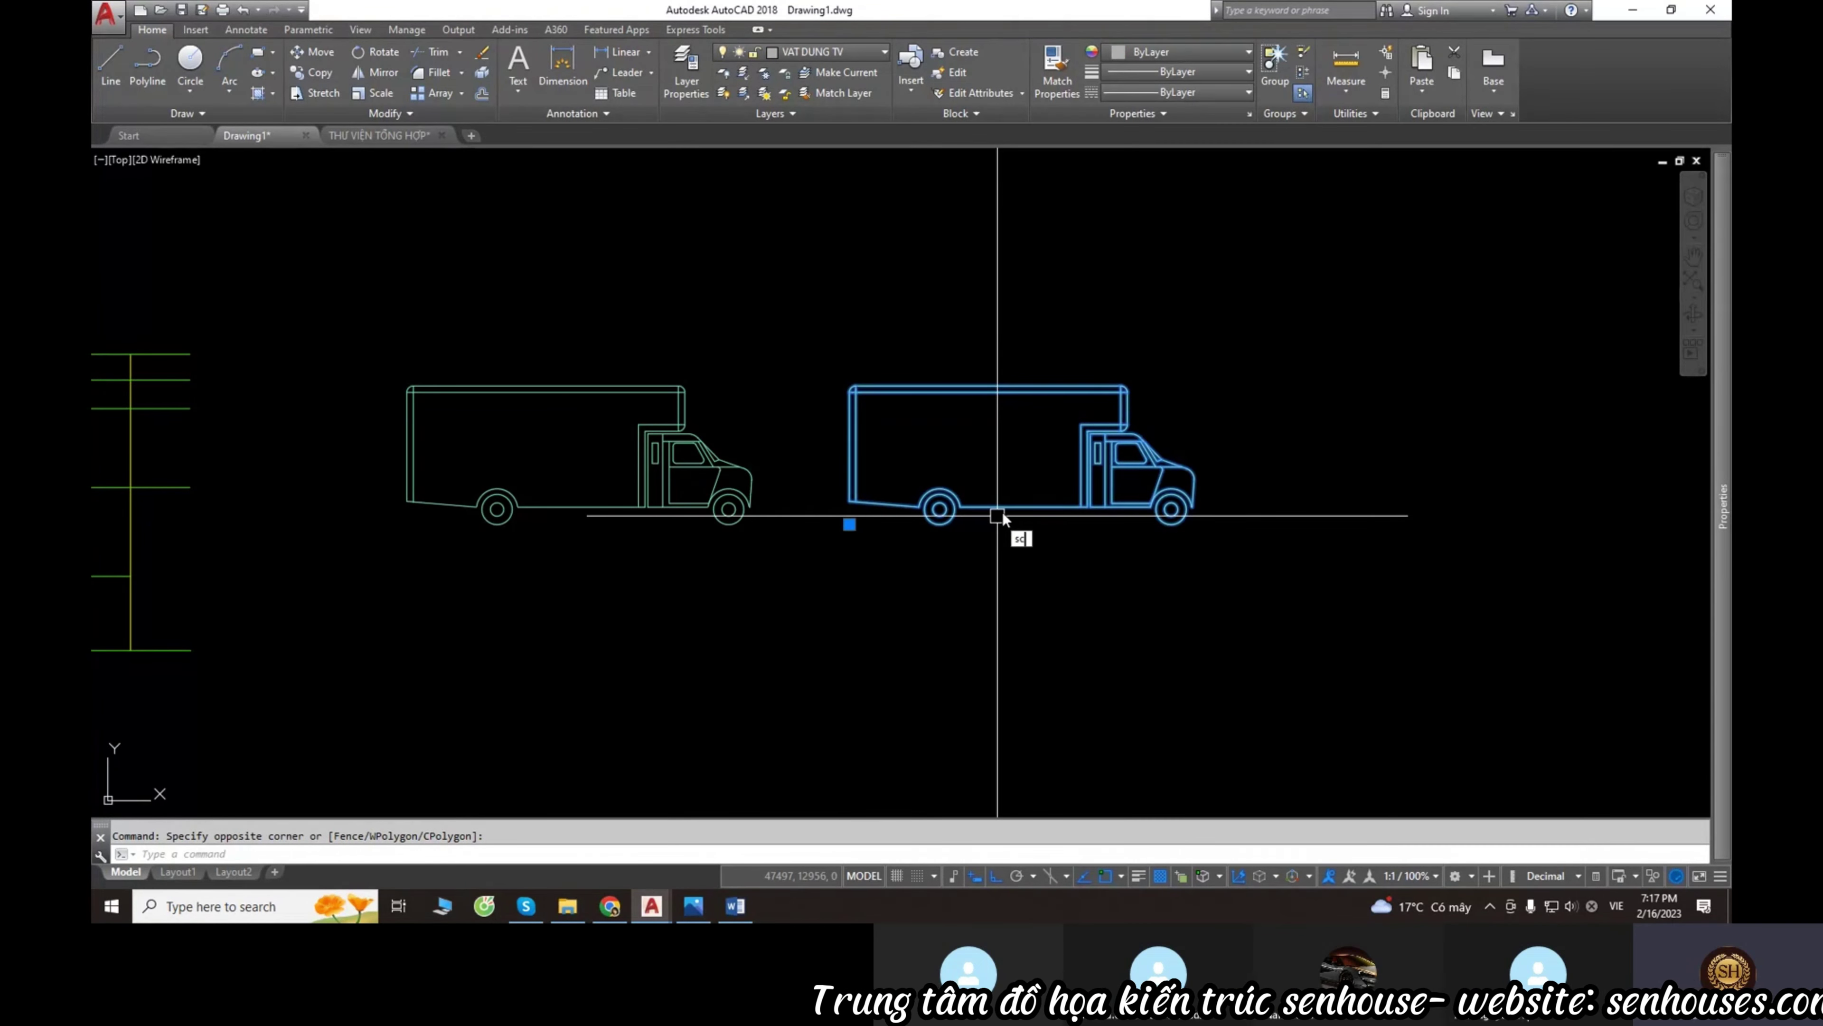
key(Return)
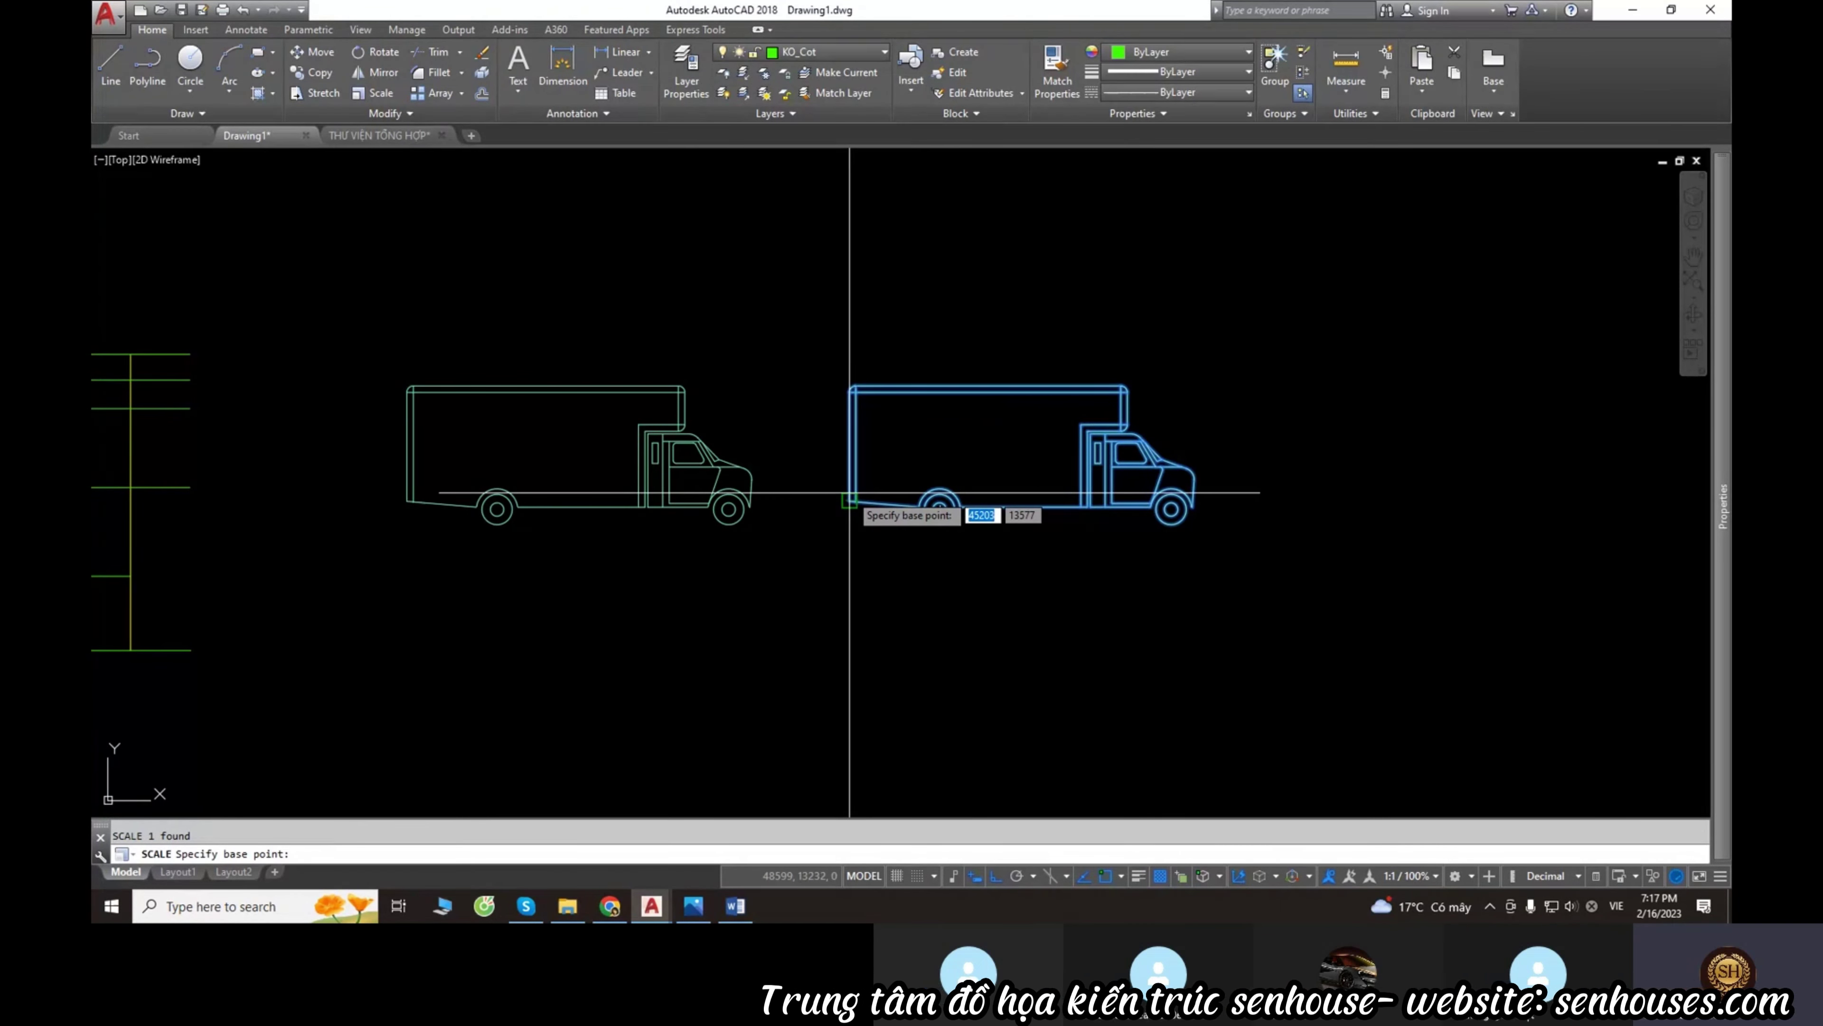
click(849, 500)
text(2)
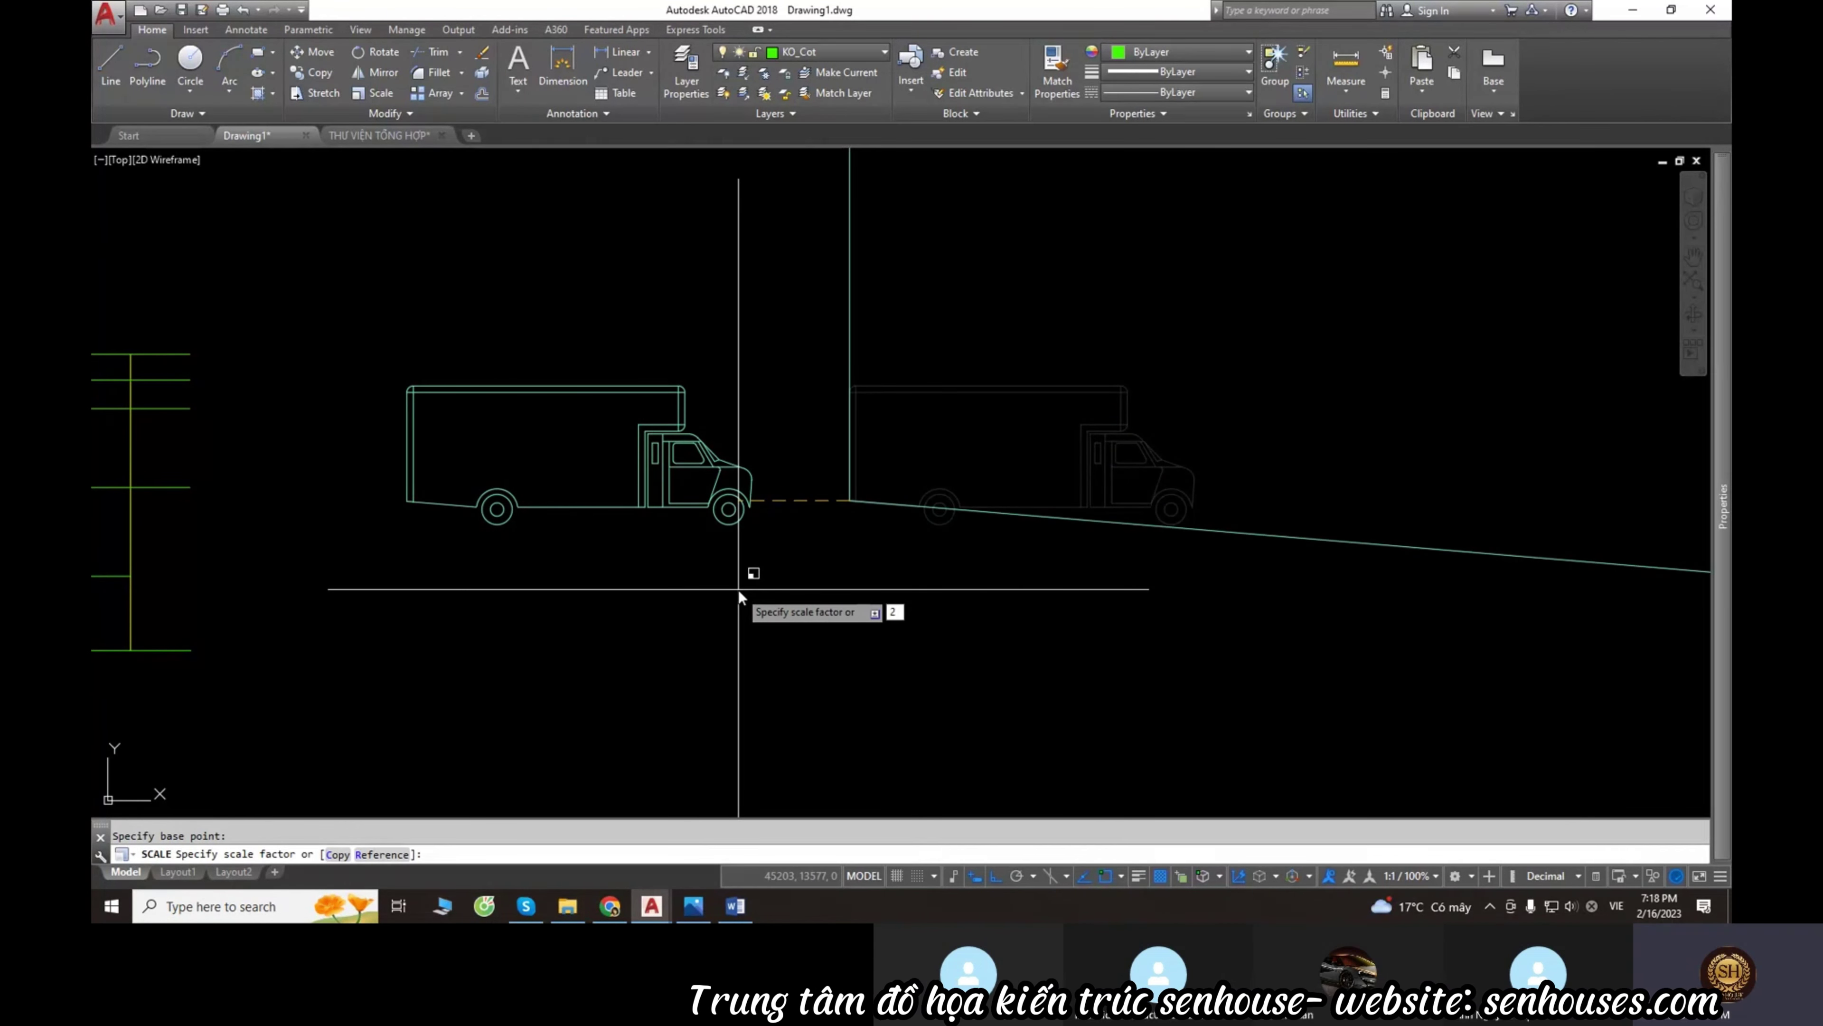
key(Return)
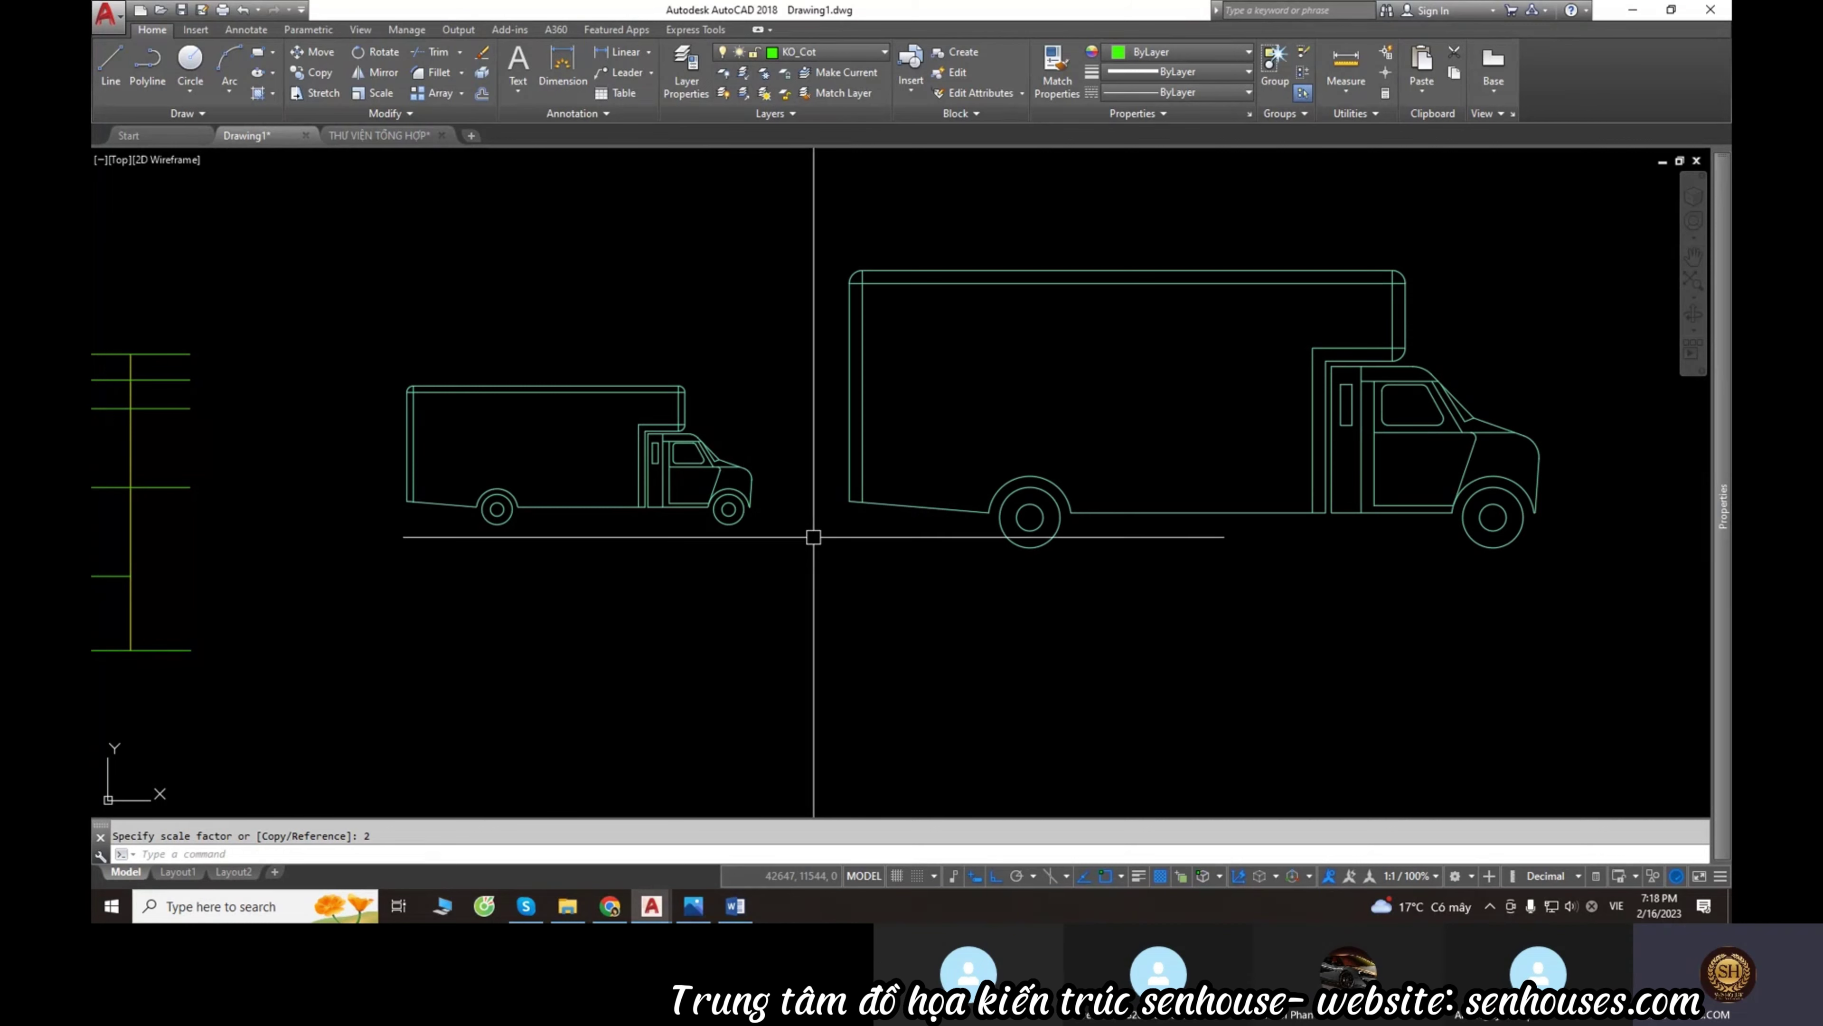
scroll(814, 530, down, 4)
mouse_move(814, 530)
middle_down()
mouse_move(677, 553)
mouse_move(869, 520)
middle_up()
scroll(693, 547, up, 4)
scroll(700, 545, down, 4)
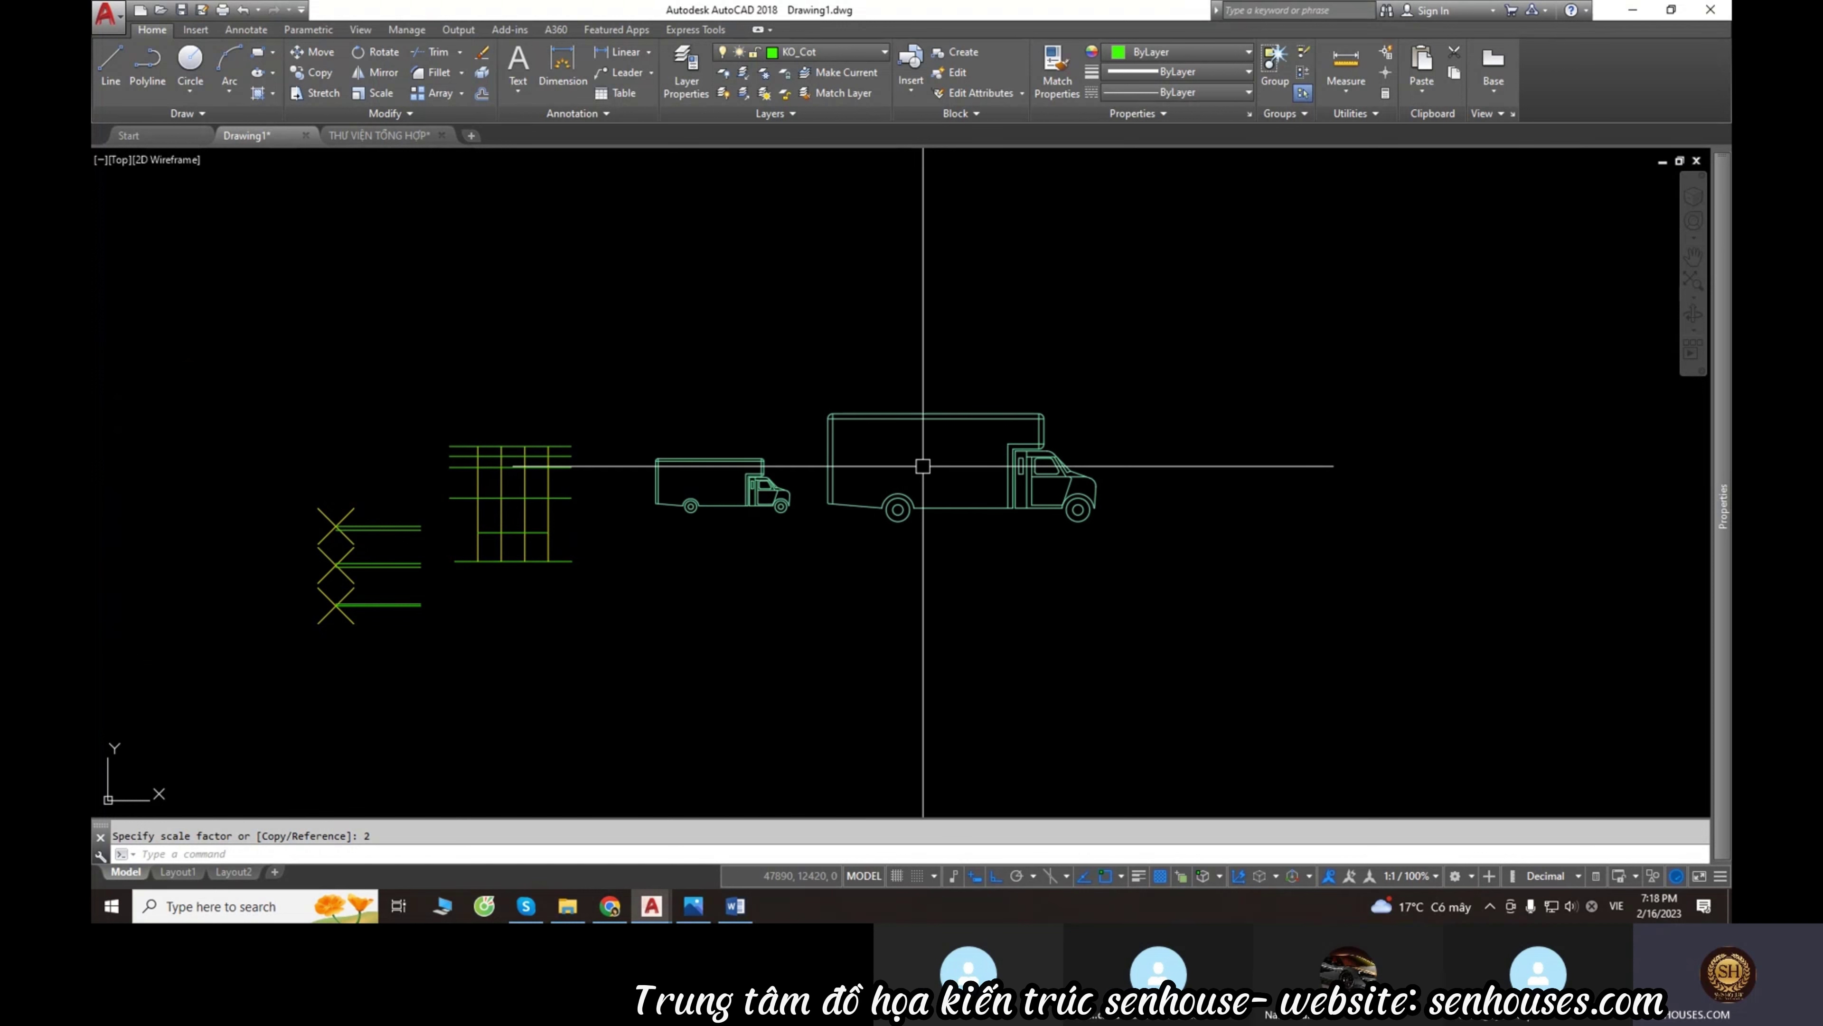
Scale the large truck by 22, then undo that enlargement.
click(961, 509)
click(942, 492)
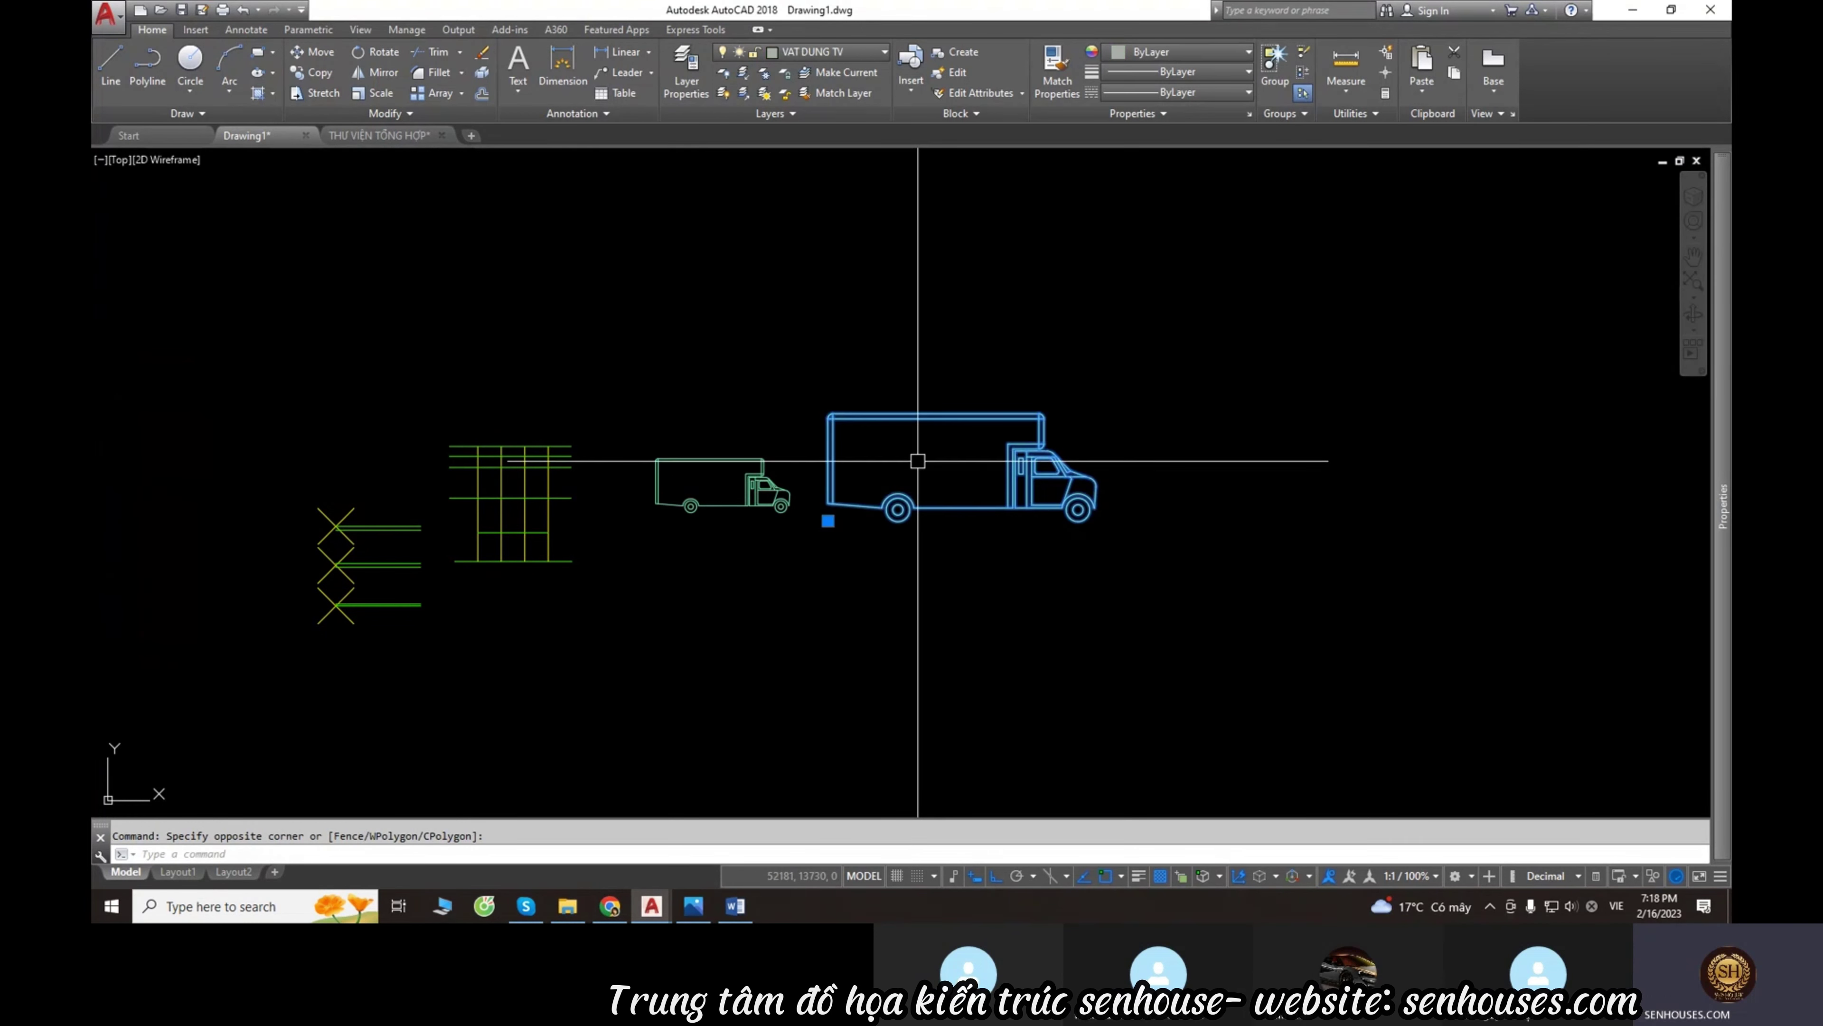
click(828, 504)
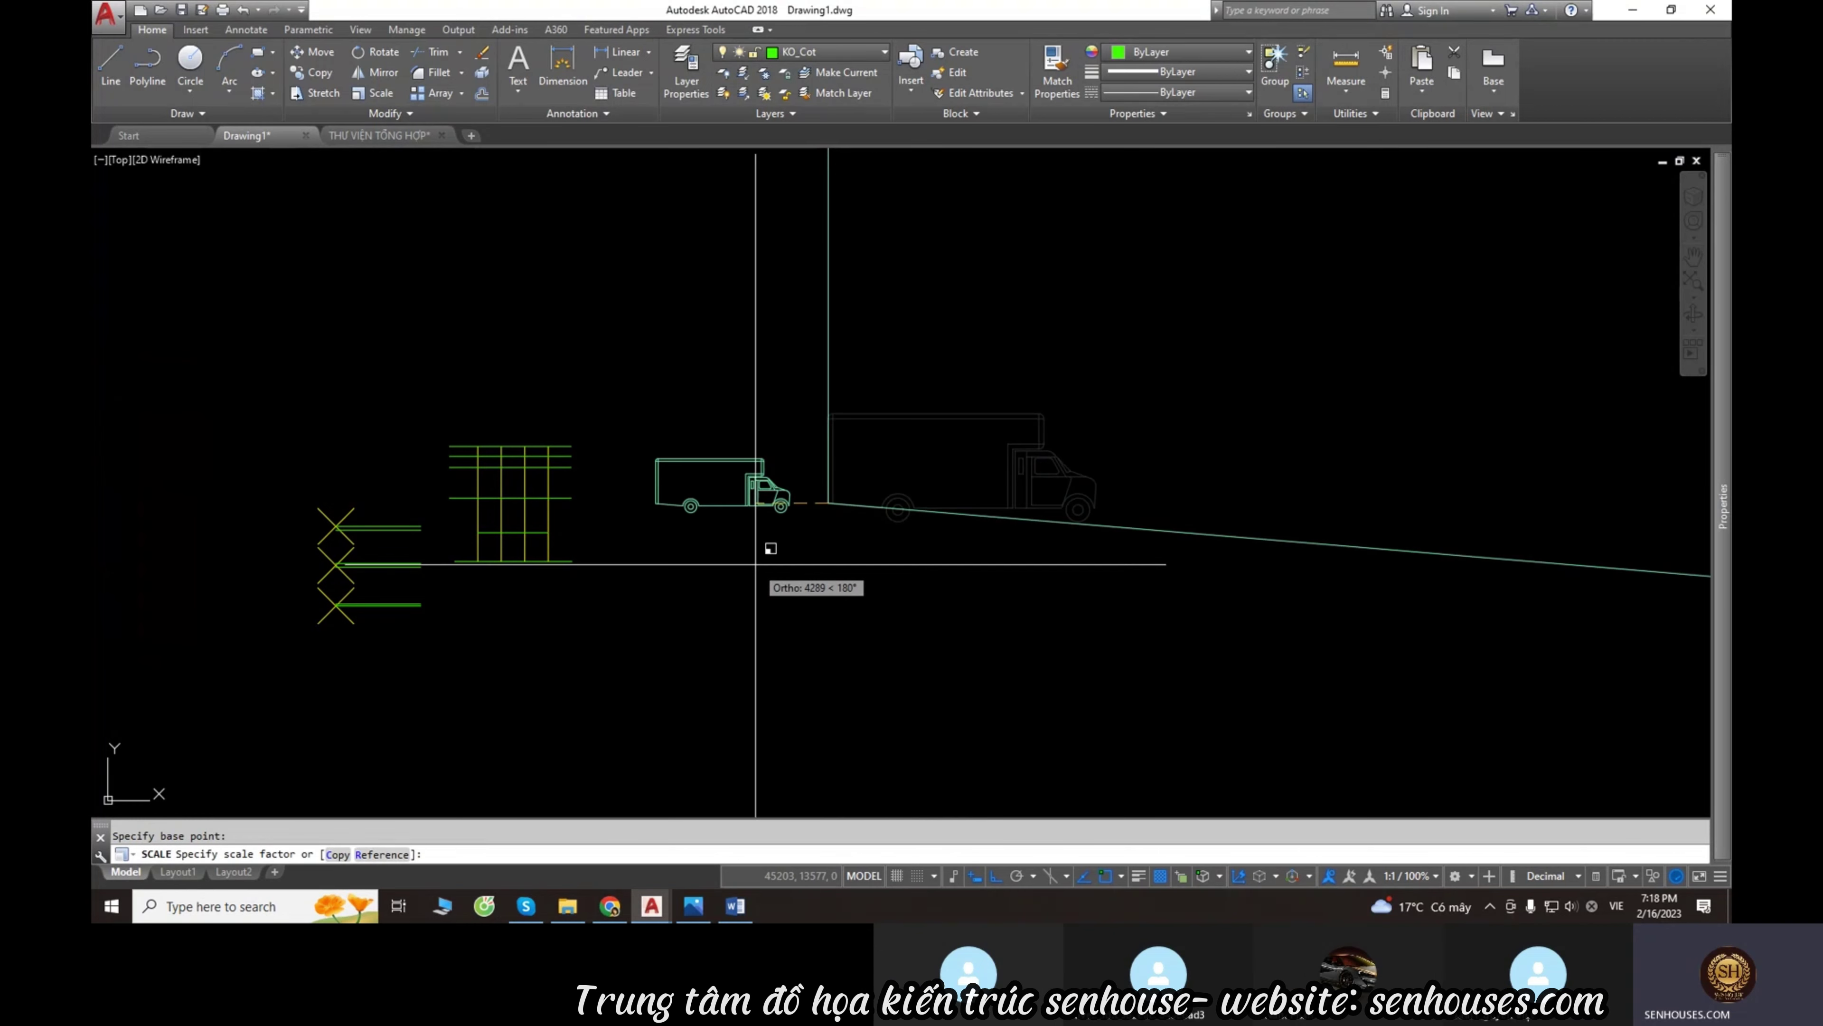
text(22)
key(Return)
scroll(826, 574, down, 3)
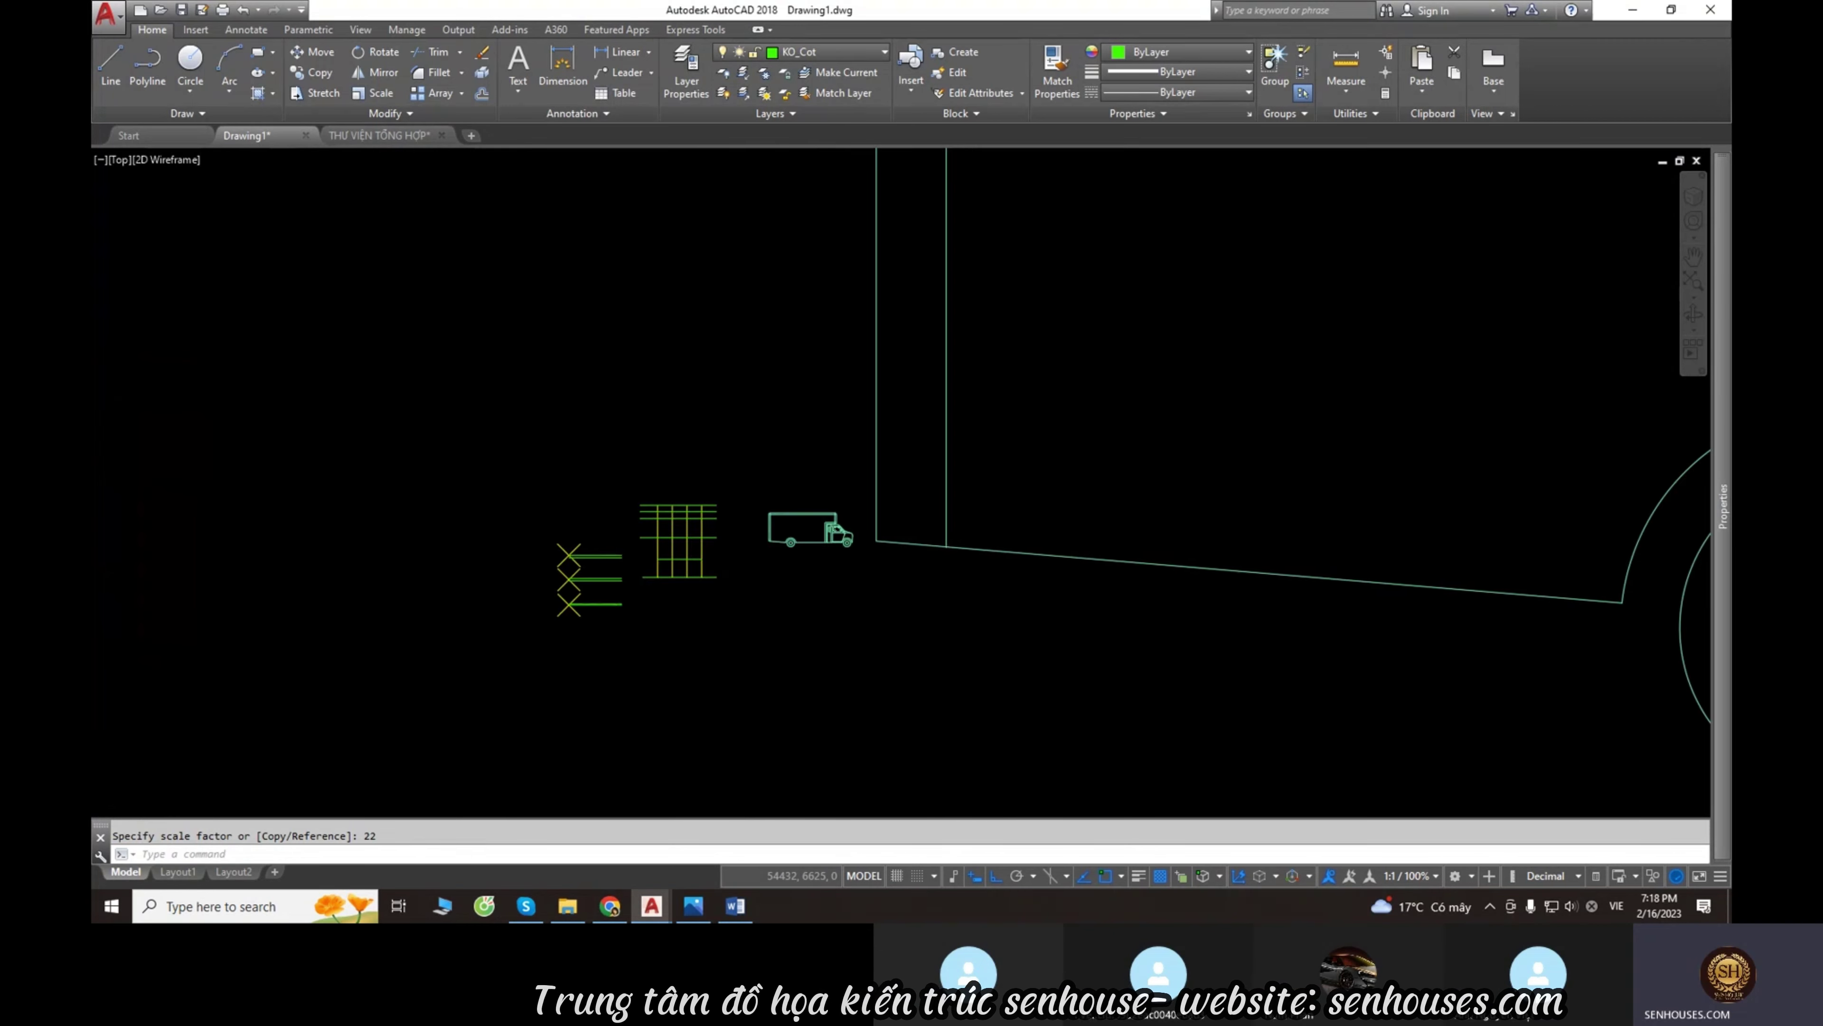
mouse_move(826, 575)
middle_down()
mouse_move(875, 616)
mouse_move(843, 603)
middle_up()
scroll(843, 600, up, 5)
key(ctrl+z)
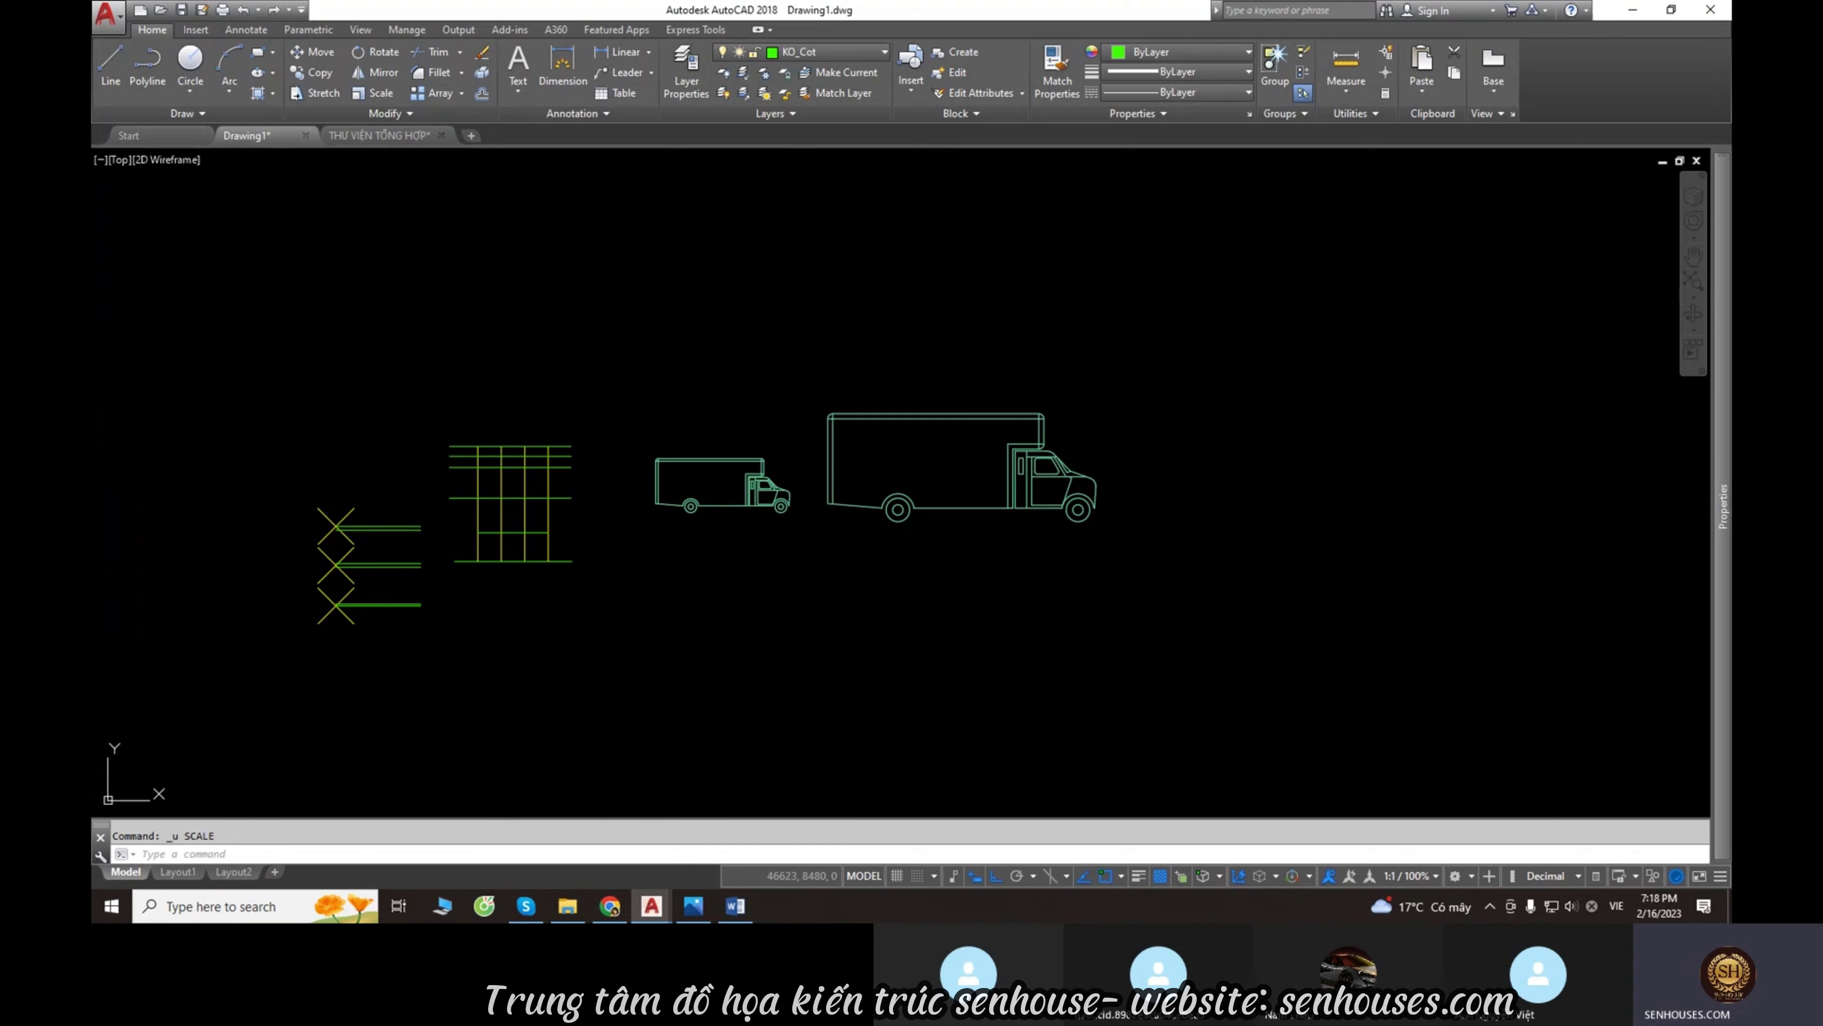
scroll(863, 484, up, 4)
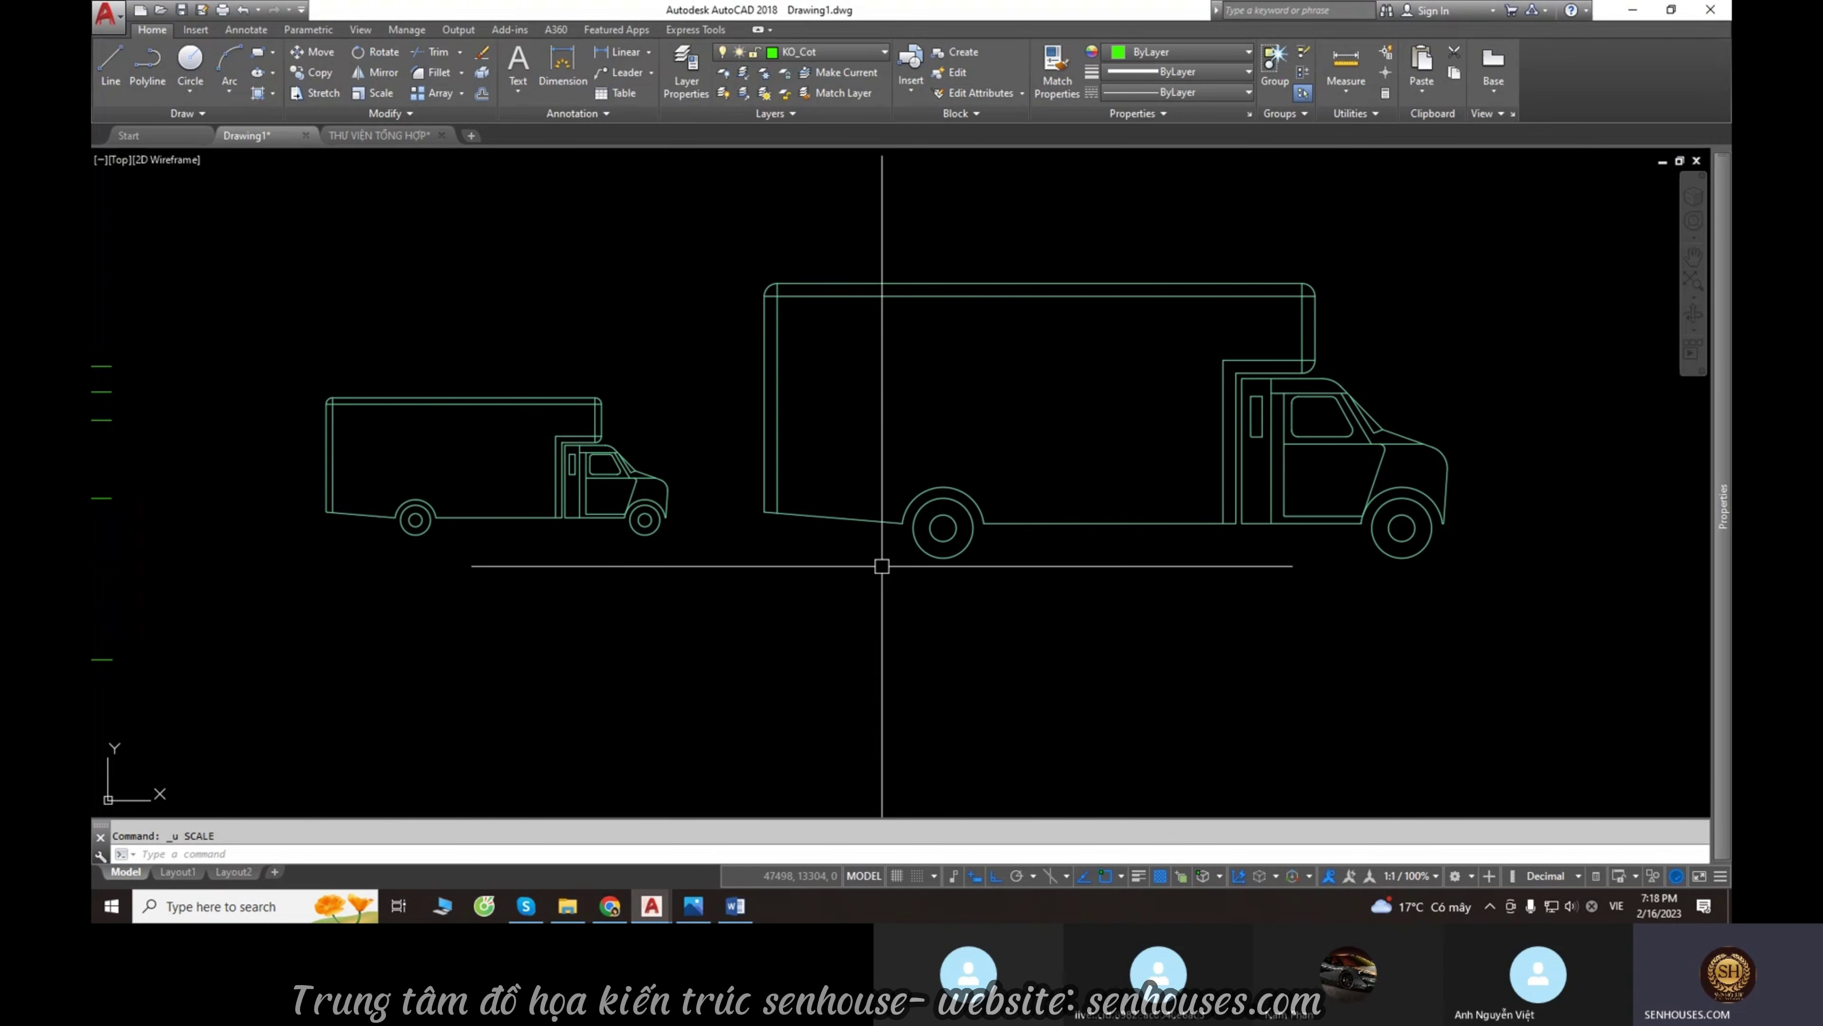
click(779, 285)
click(694, 217)
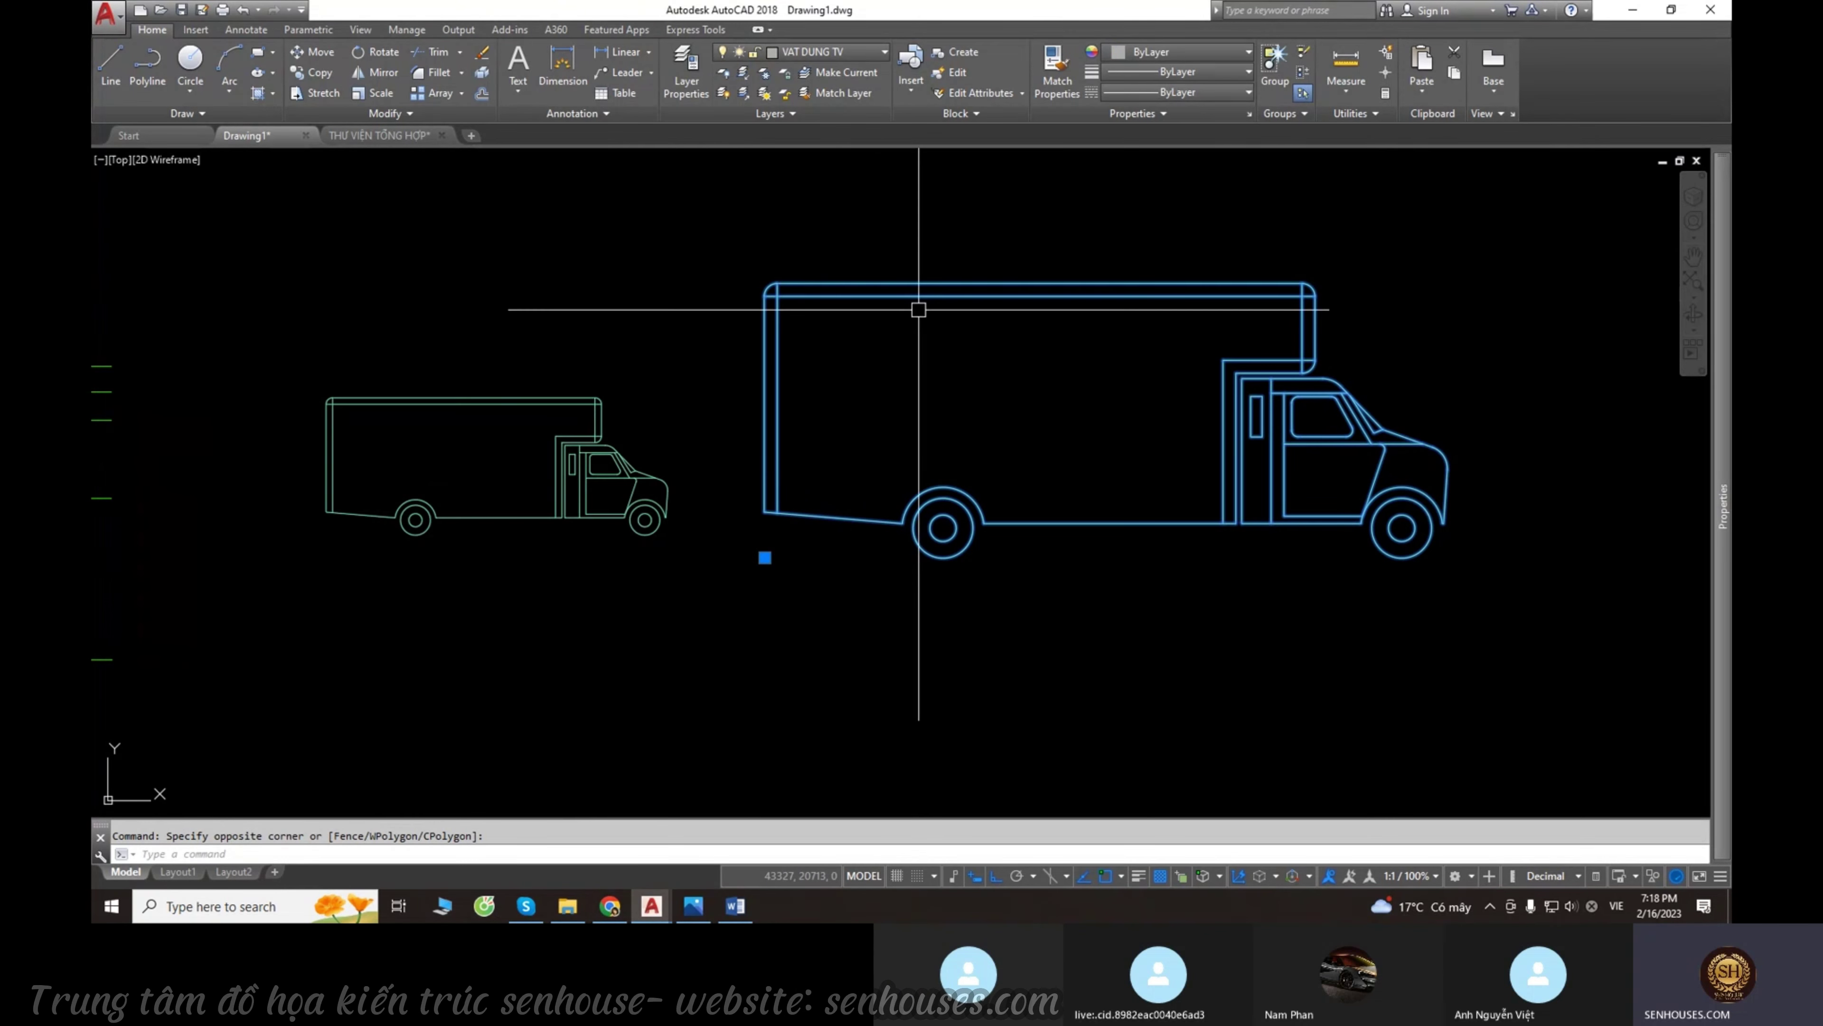
middle_drag(942, 440, 1041, 460)
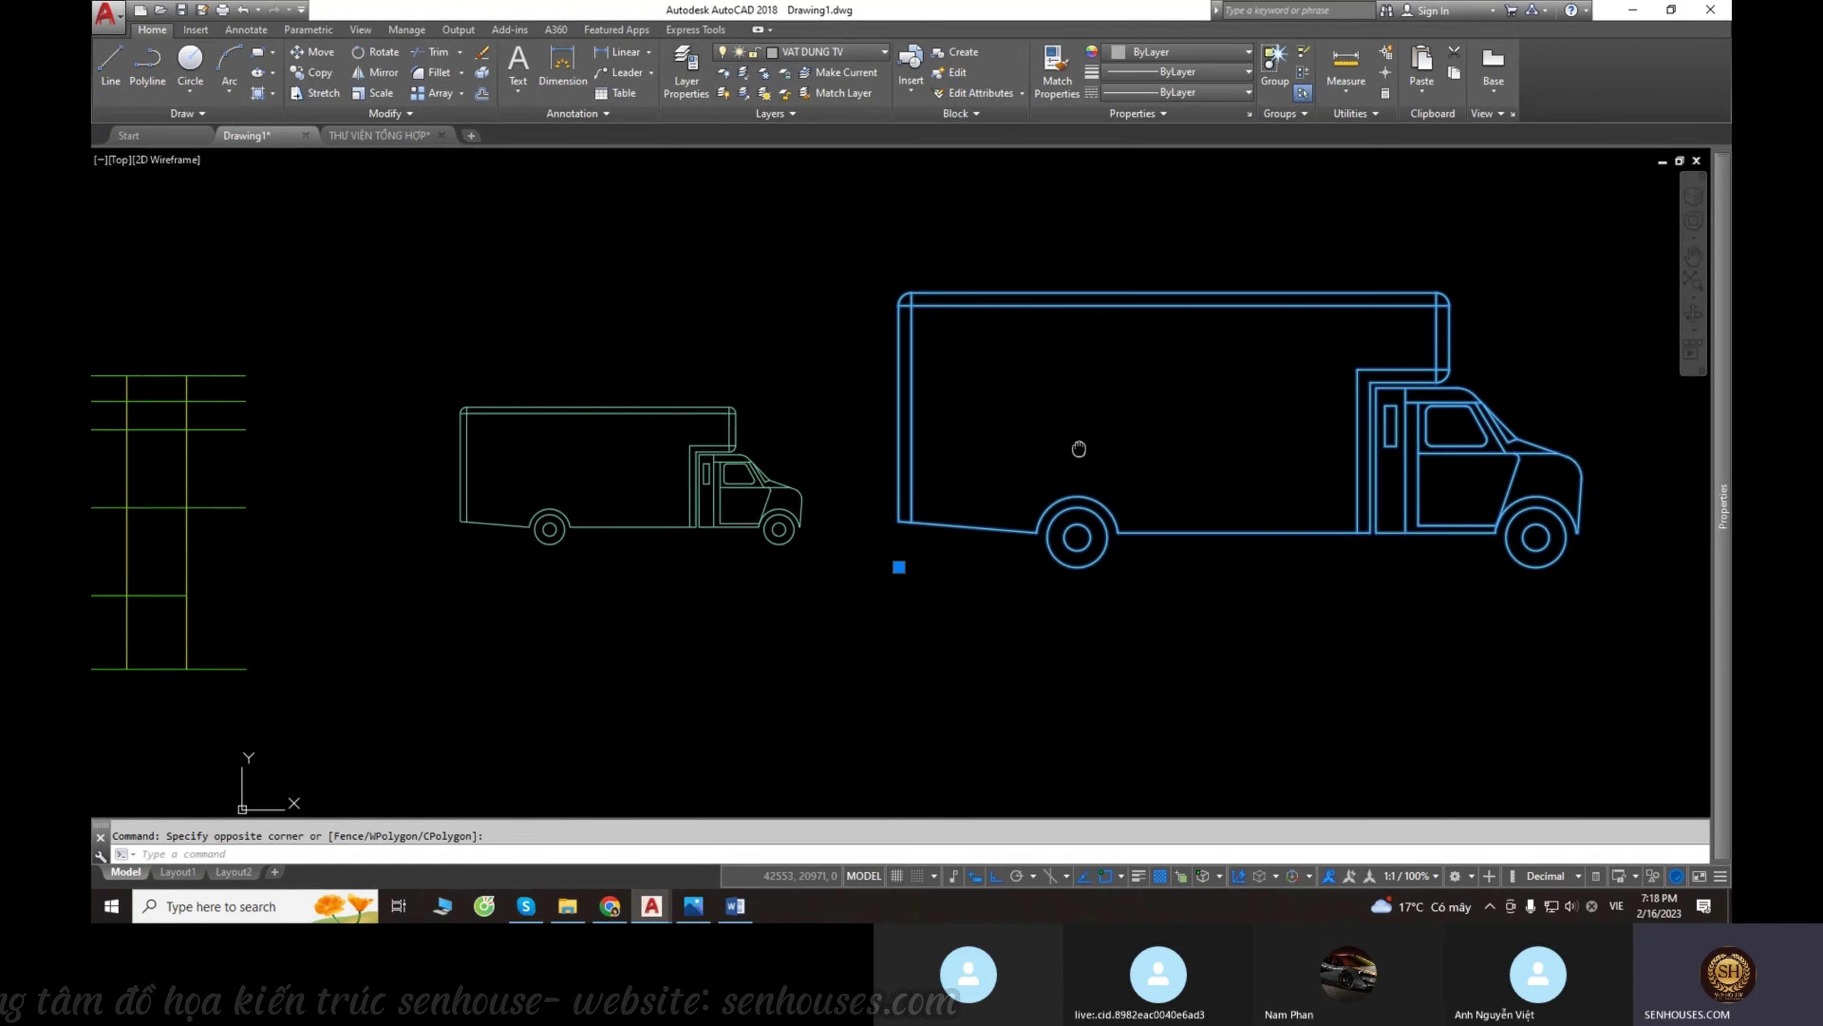
scroll(693, 518, up, 2)
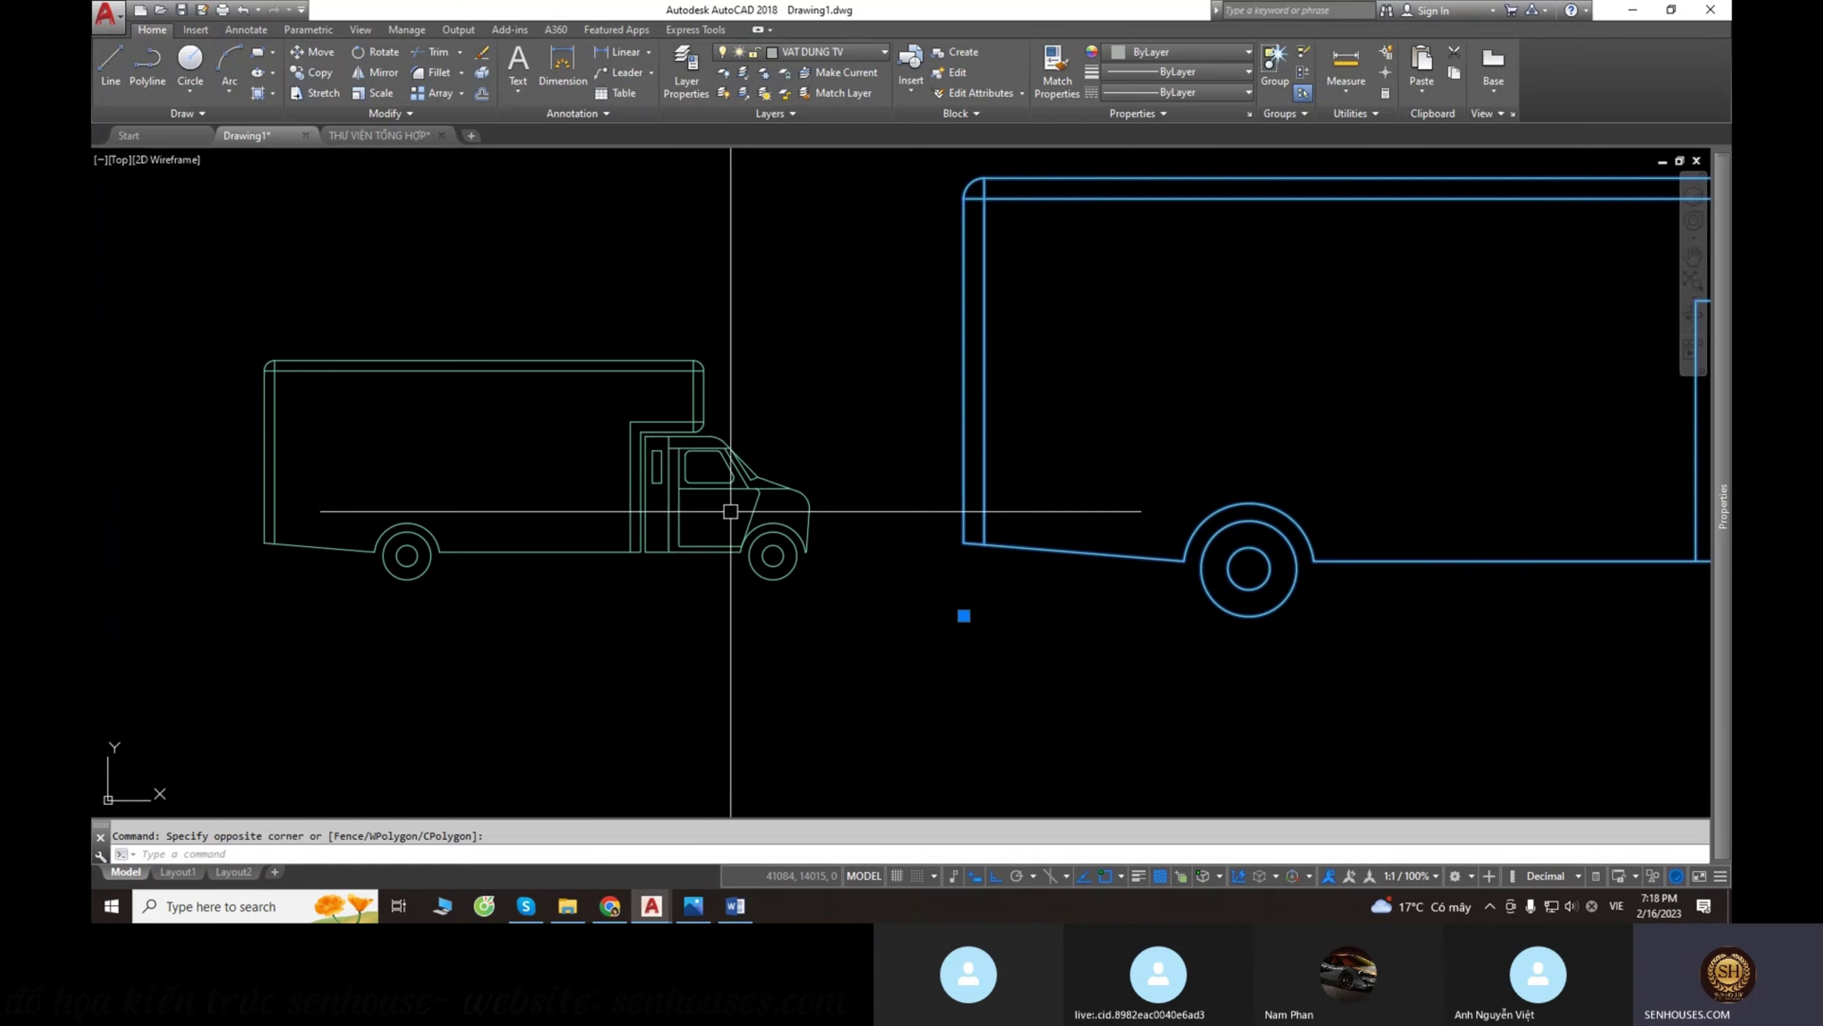
scroll(733, 517, up, 1)
key(Escape)
click(720, 550)
middle_drag(720, 549, 952, 555)
scroll(818, 549, down, 2)
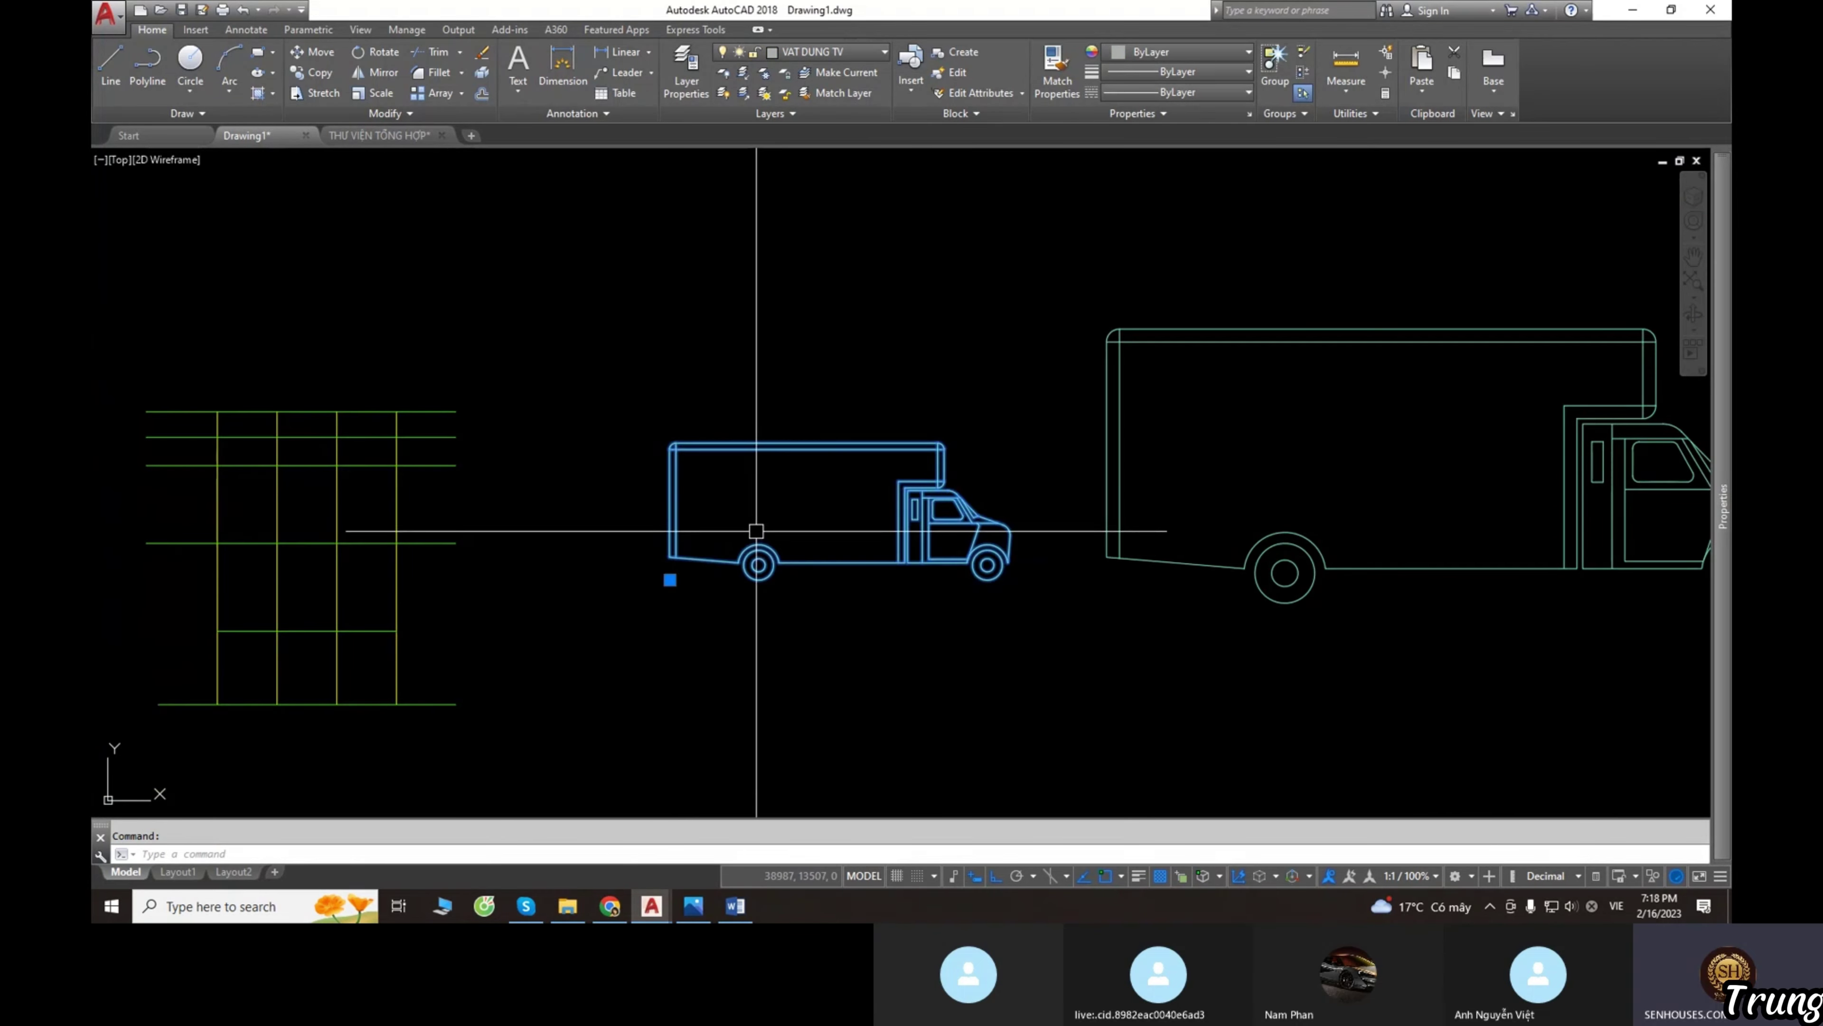
scroll(789, 562, up, 2)
scroll(790, 562, up, 2)
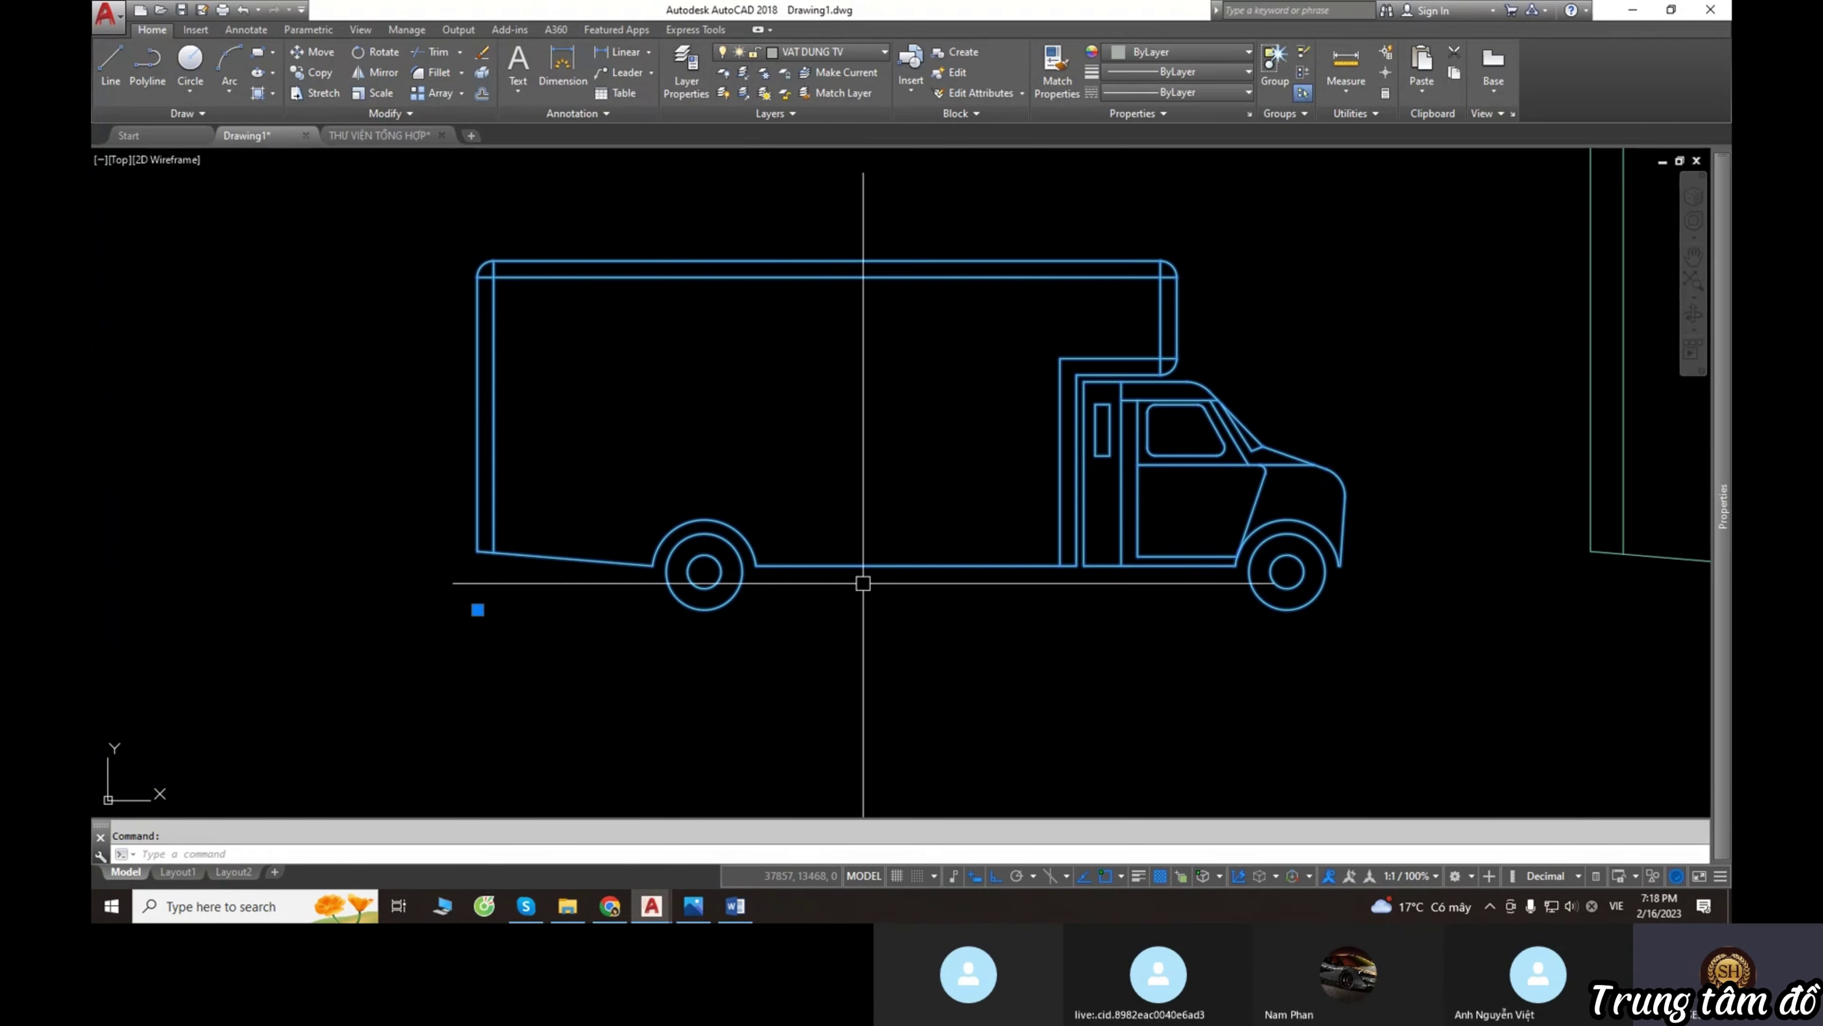
scroll(625, 615, down, 2)
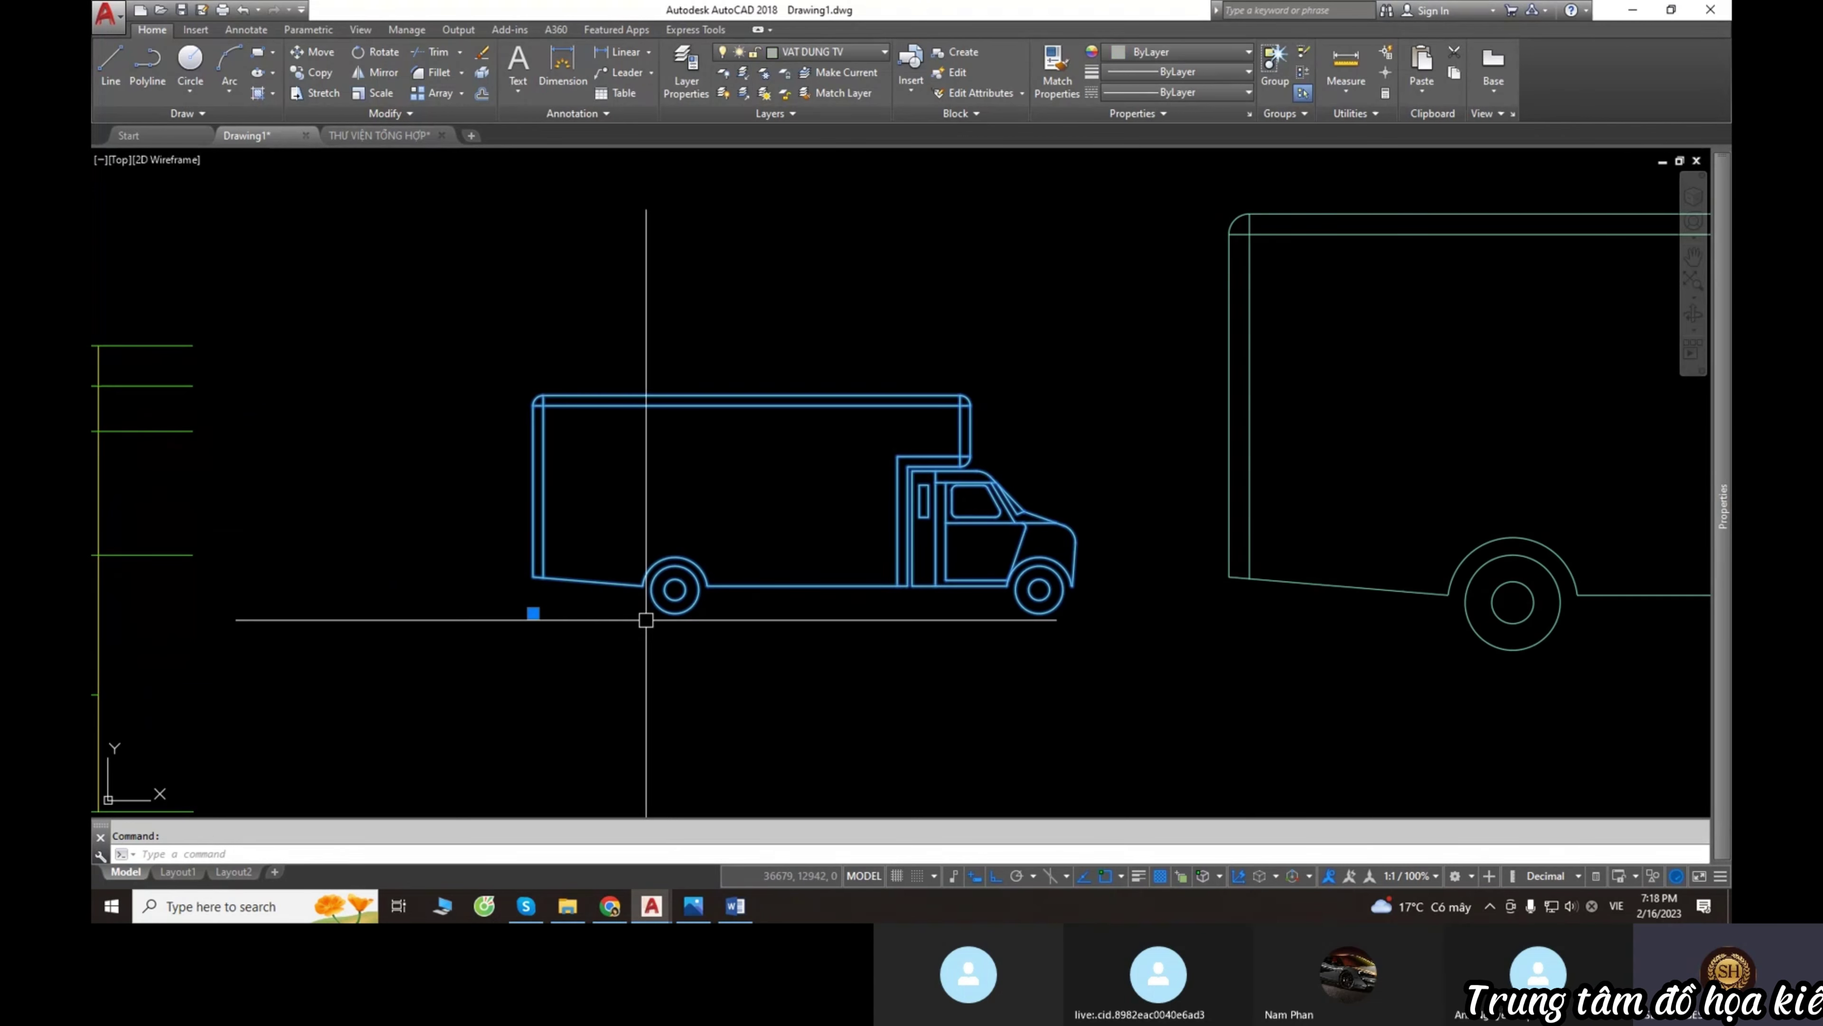
text(sc)
key(Return)
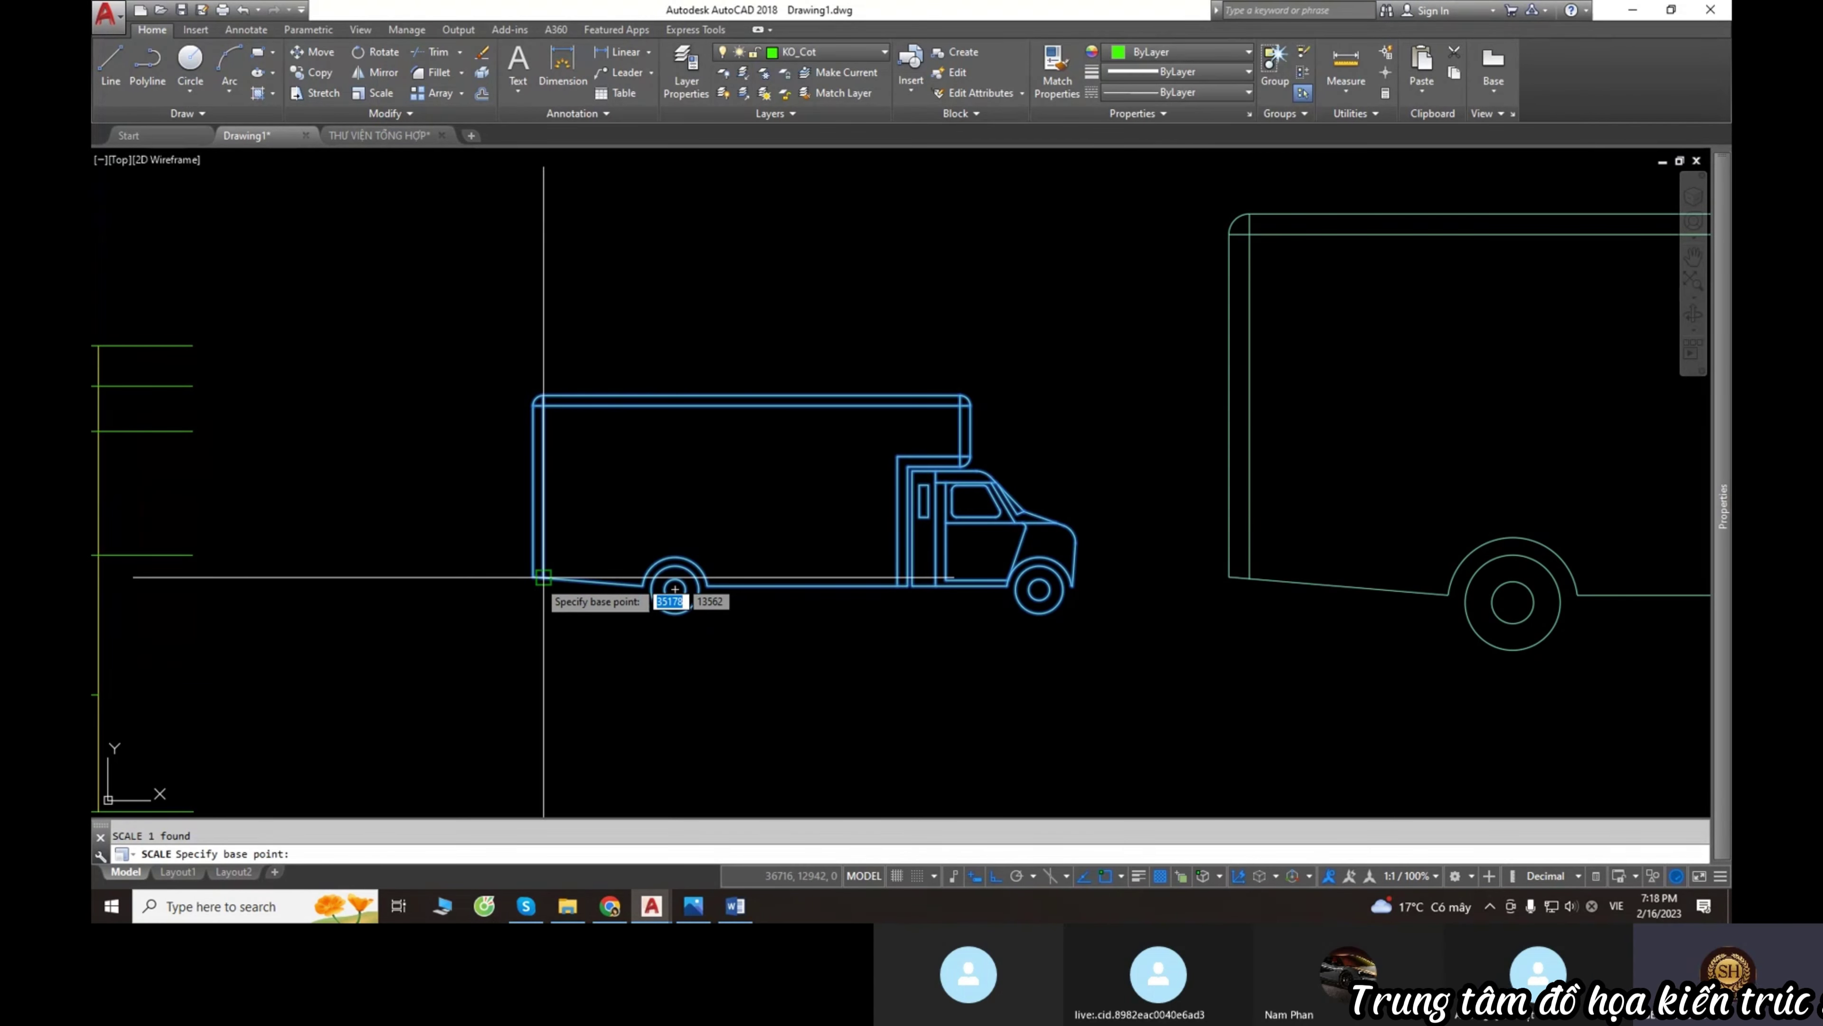
click(543, 576)
scroll(431, 646, down, 4)
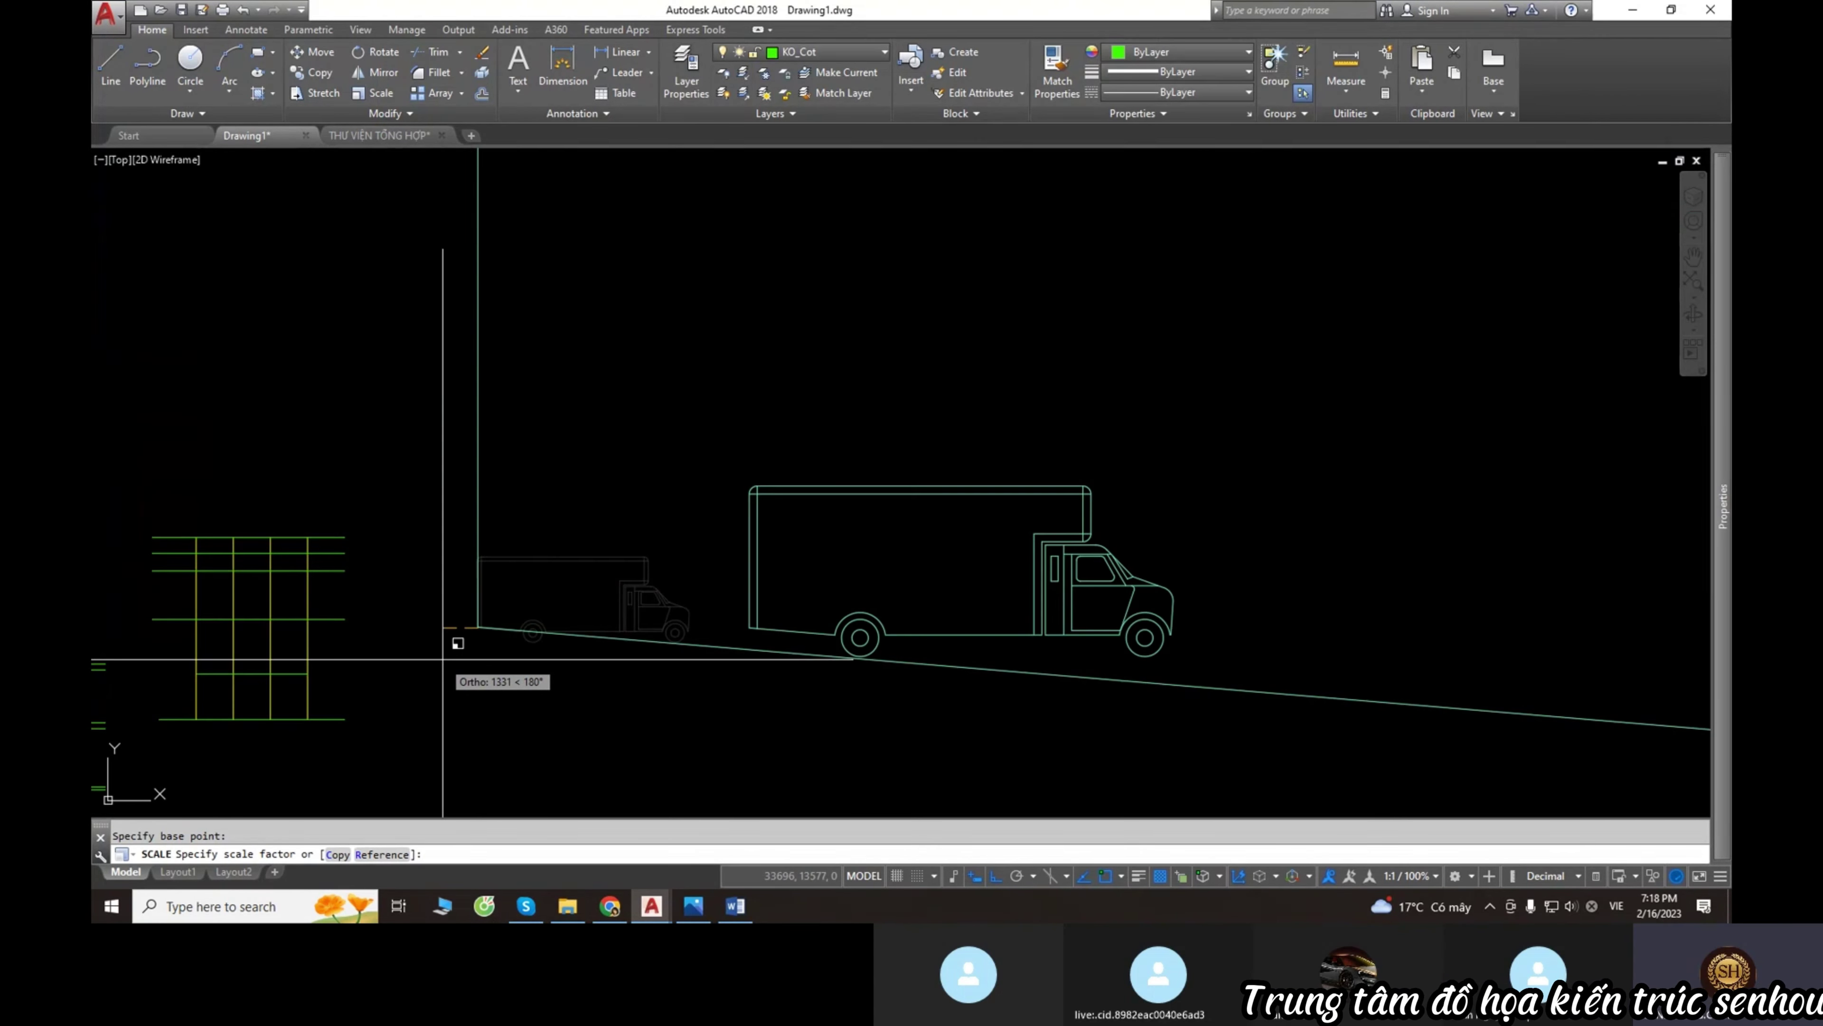
middle_drag(448, 639, 553, 572)
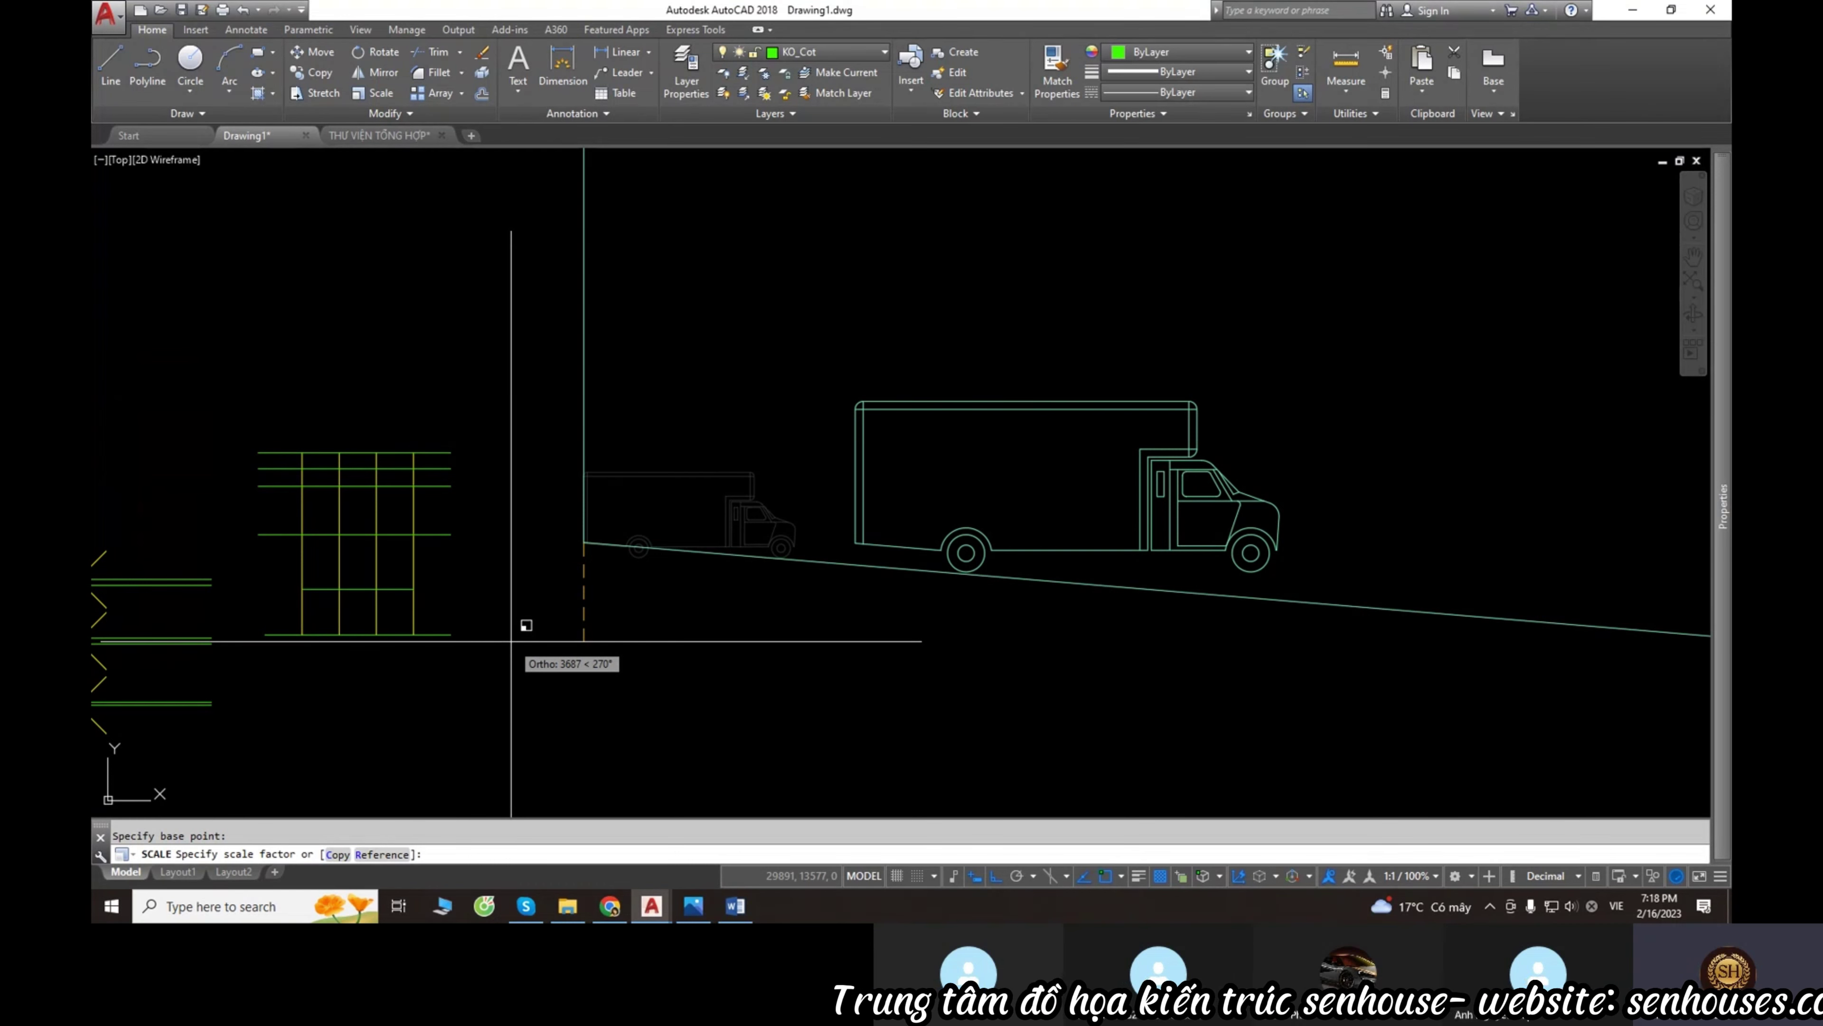
key(Escape)
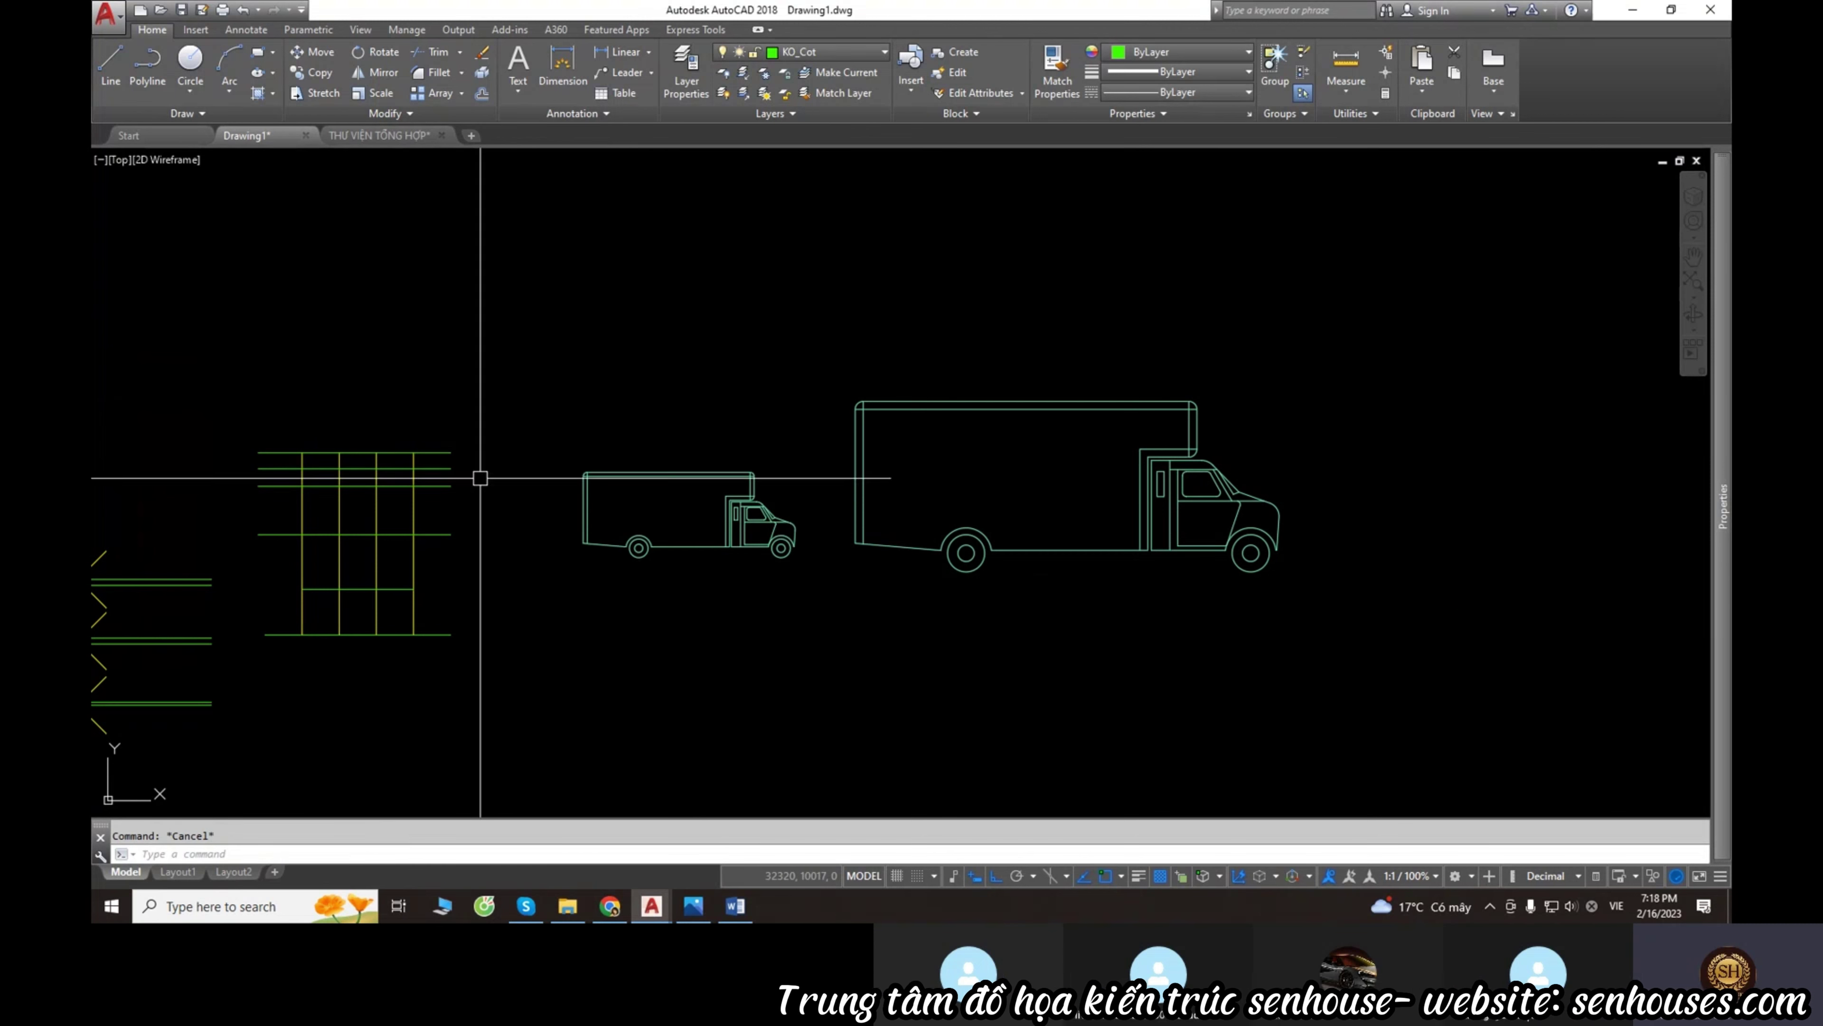
Open the first BT4 drawing from drive F's s62\b4 folder.
click(586, 907)
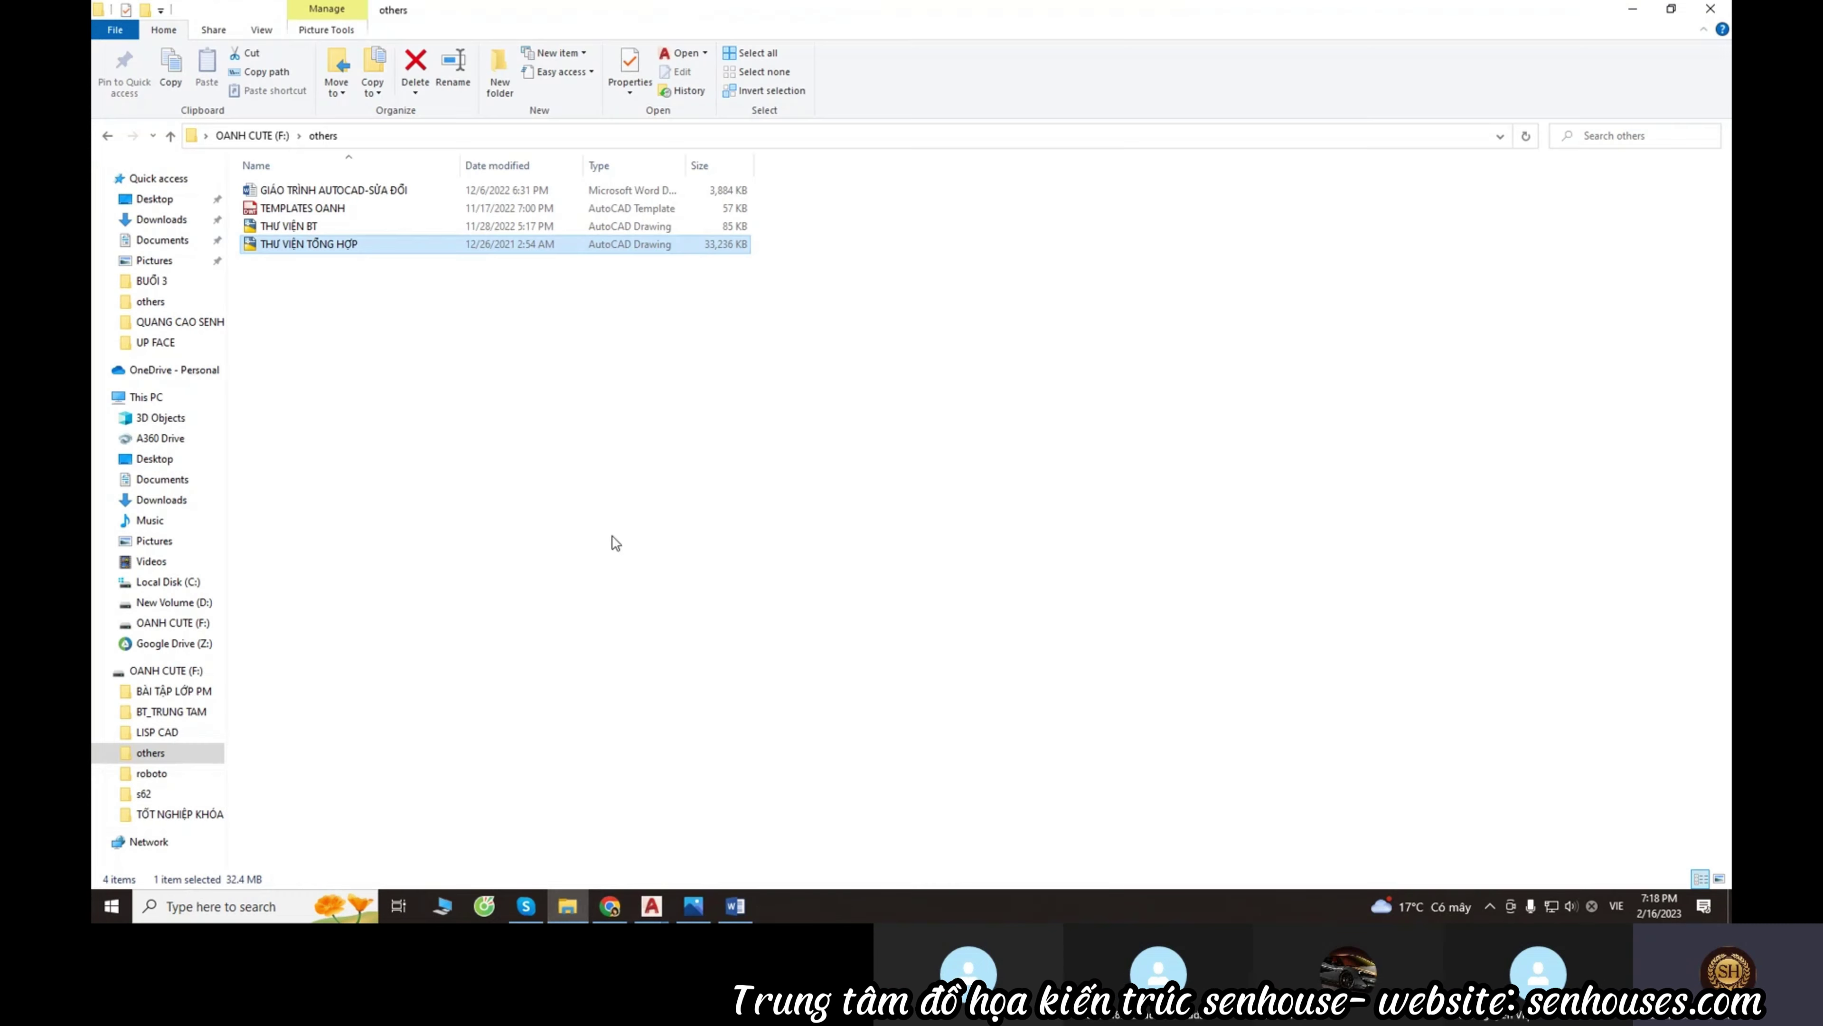
click(415, 593)
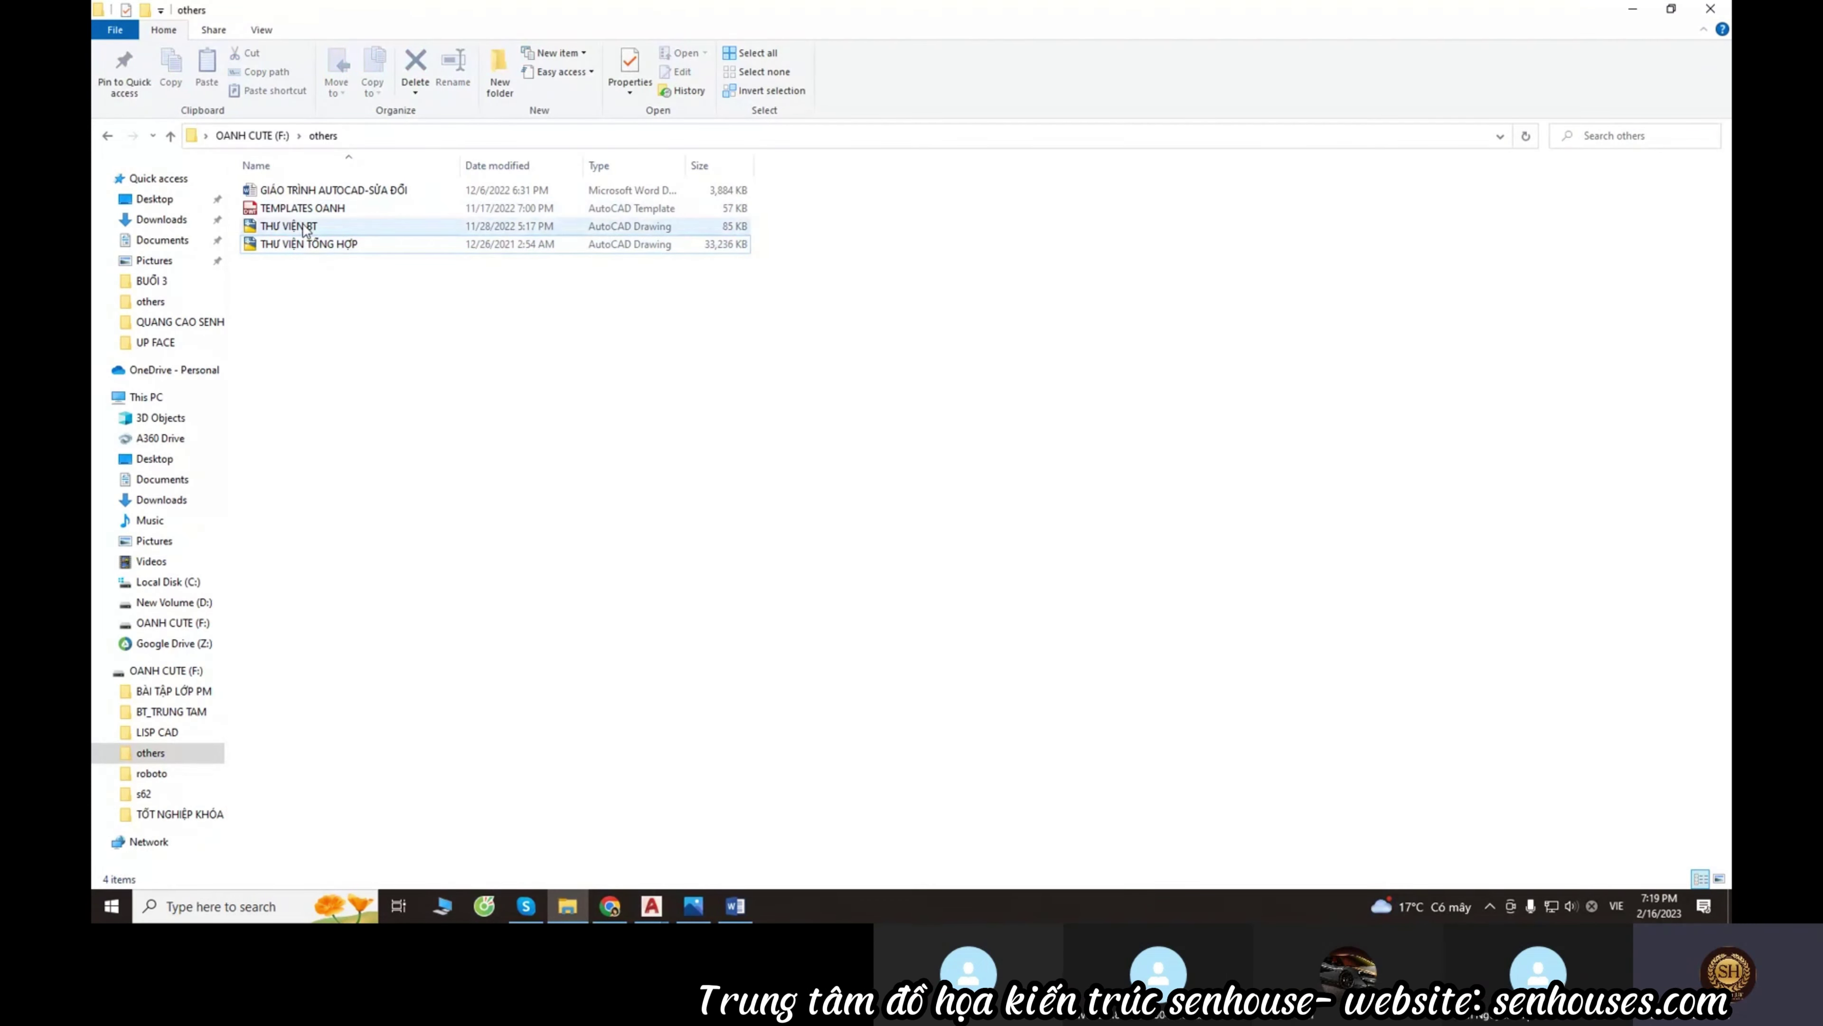
click(266, 136)
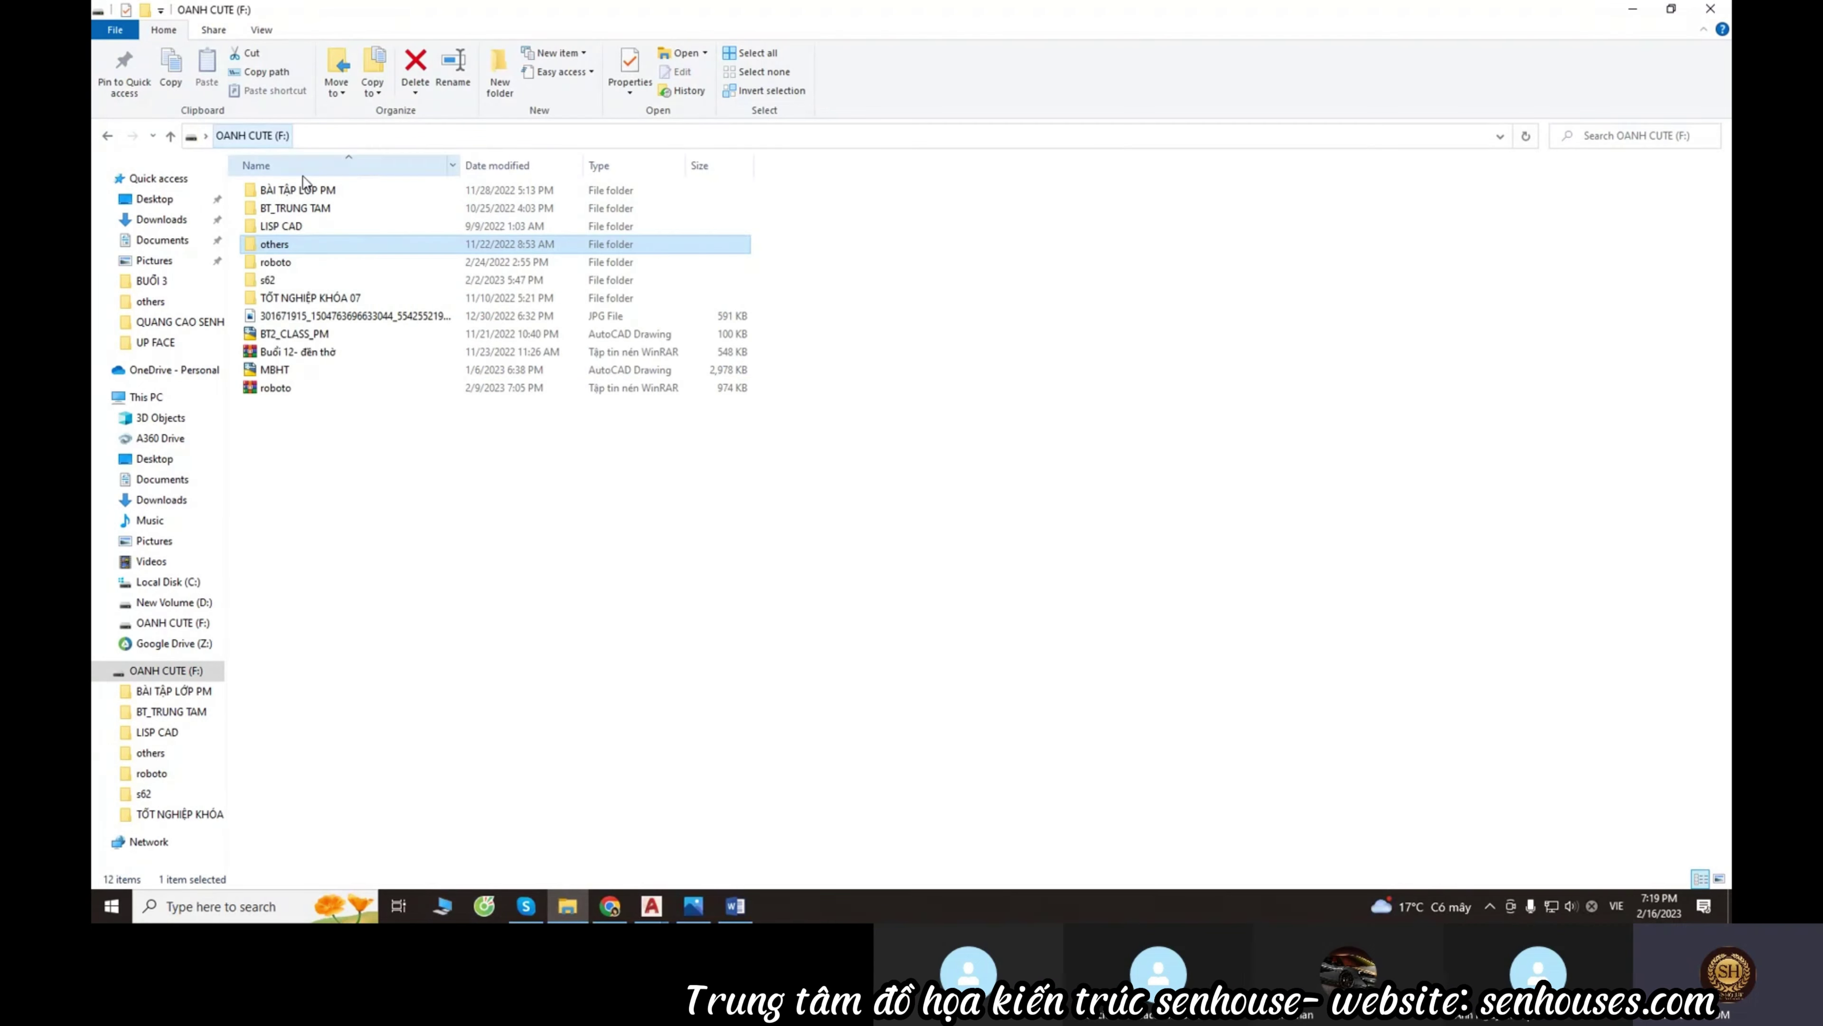
double_click(283, 281)
double_click(282, 210)
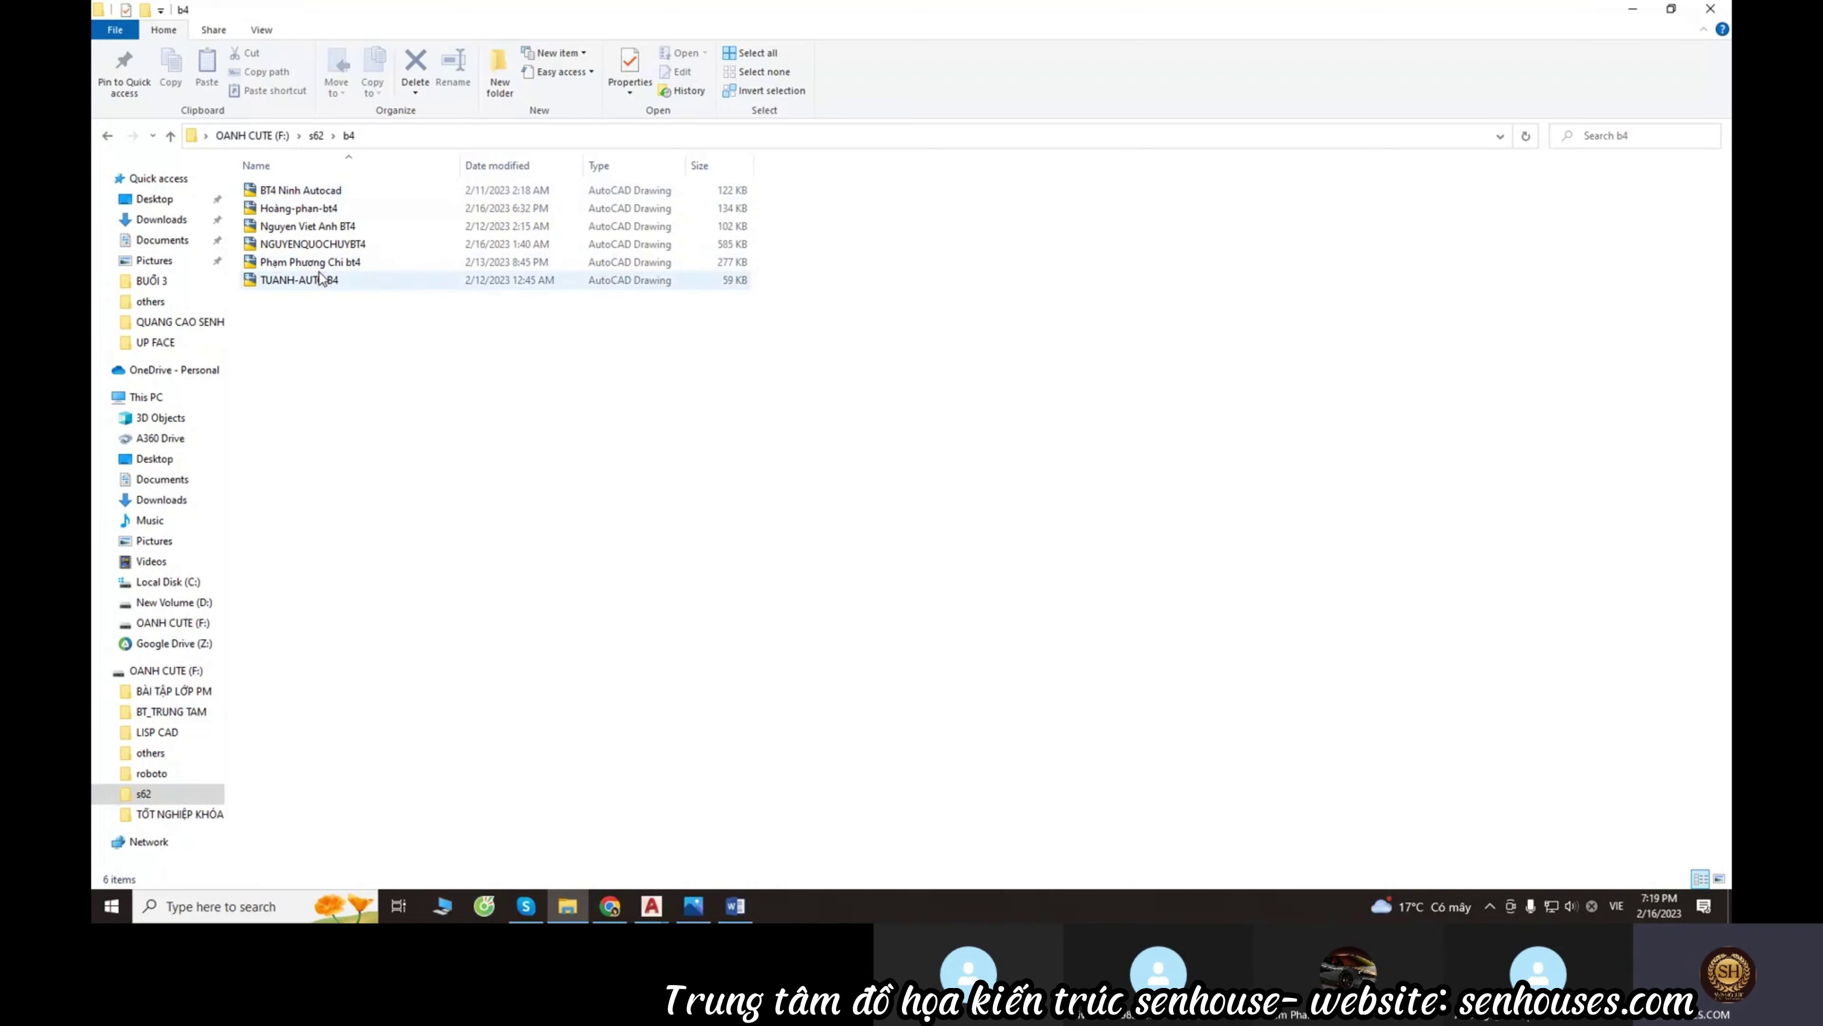
double_click(301, 189)
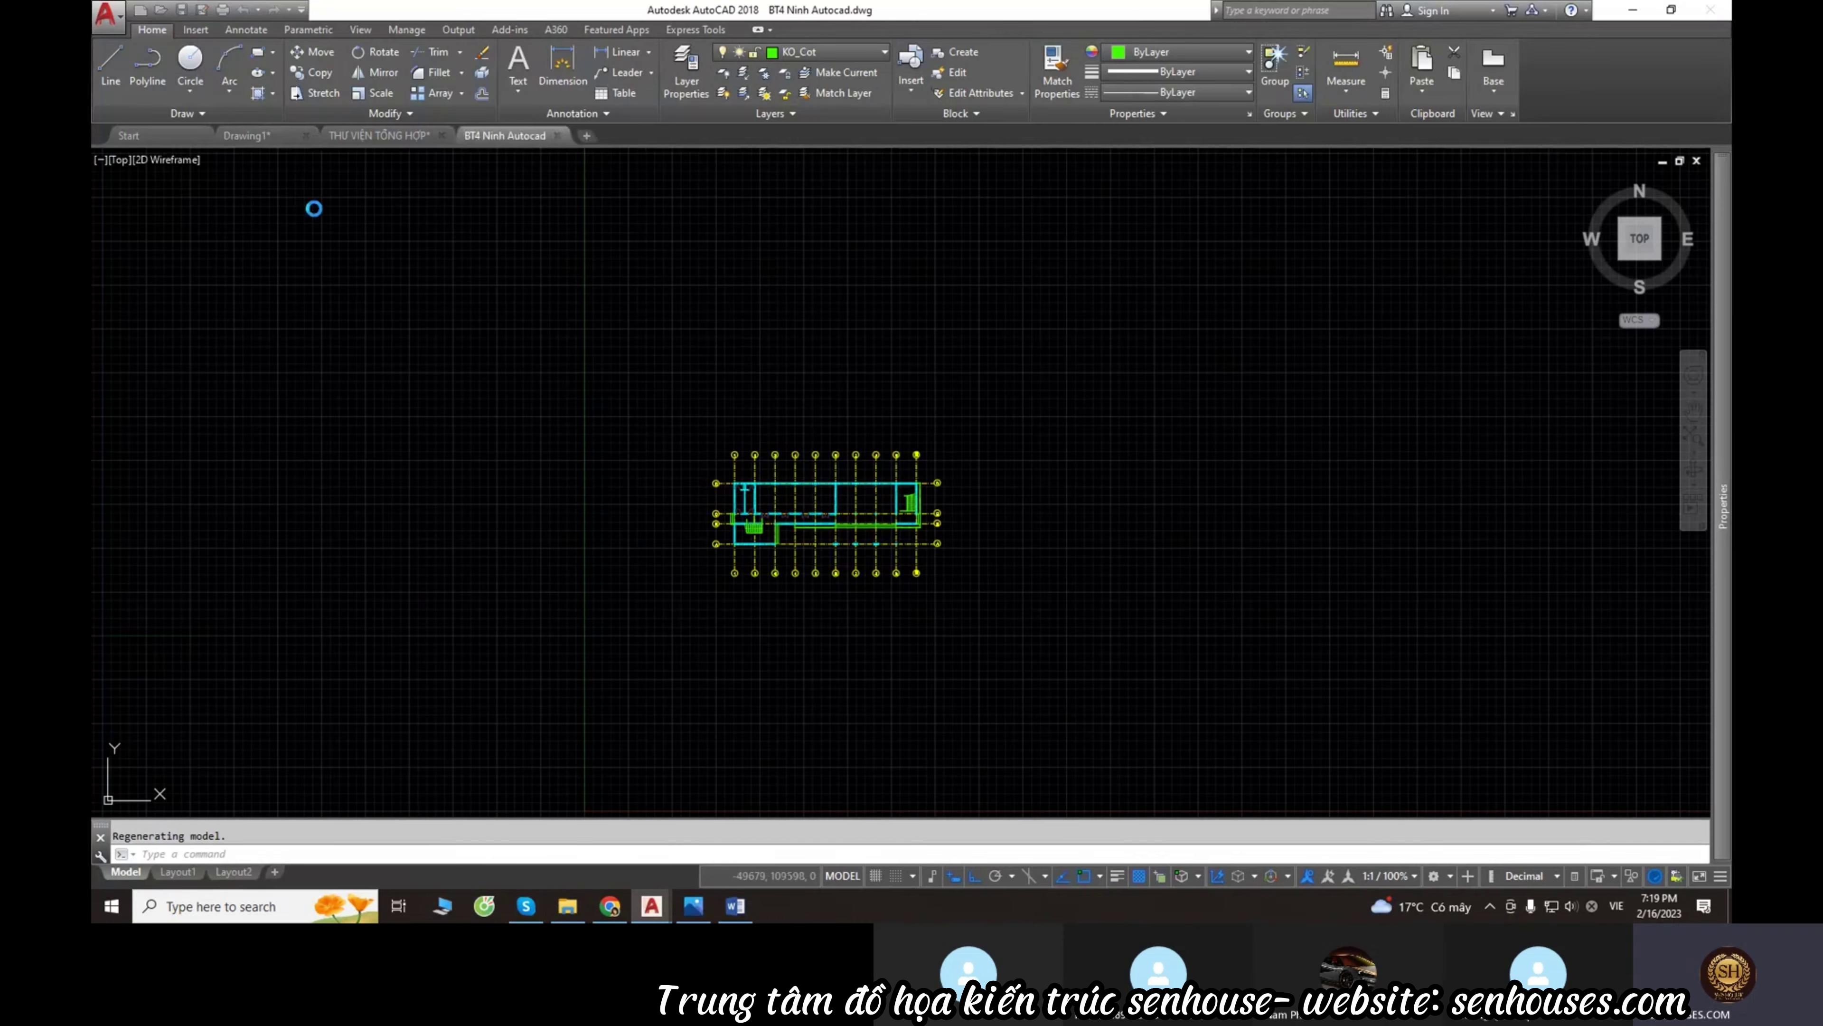
Window-select the entire BT4 floor plan with its grid axes.
scroll(715, 586, up, 3)
scroll(797, 596, up, 1)
click(1288, 728)
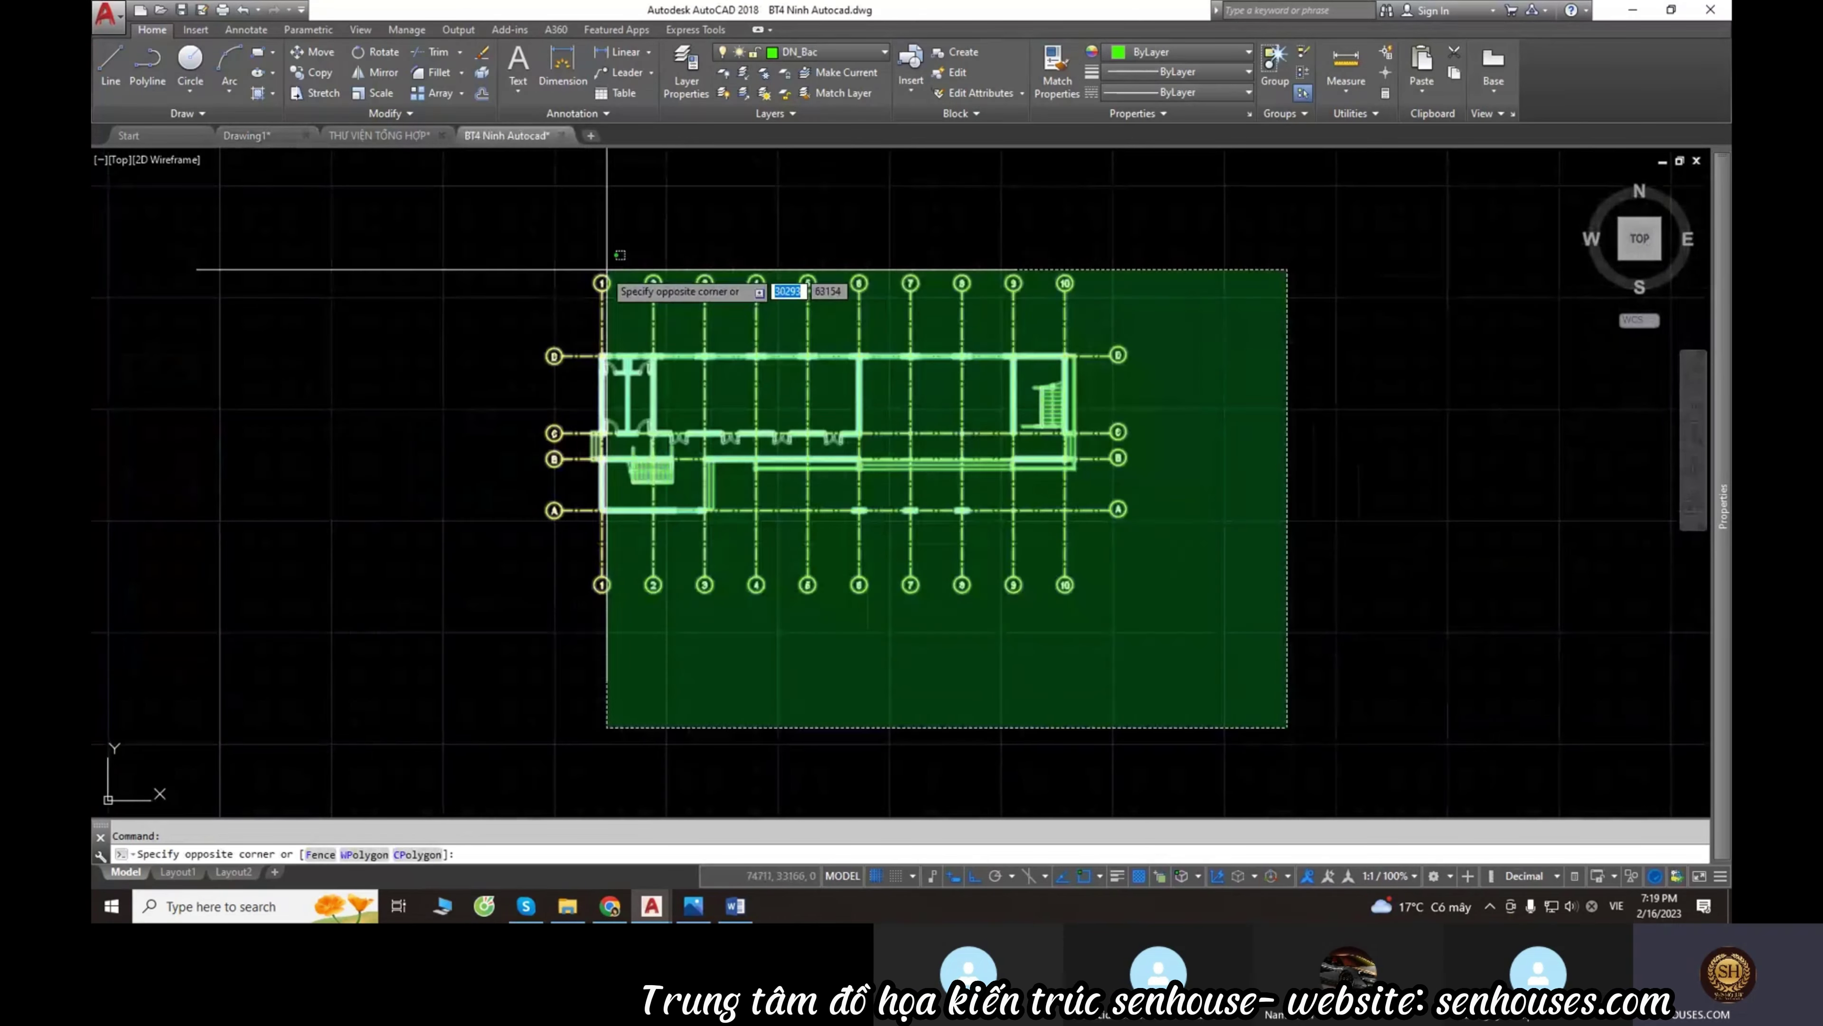
key(Escape)
click(1169, 651)
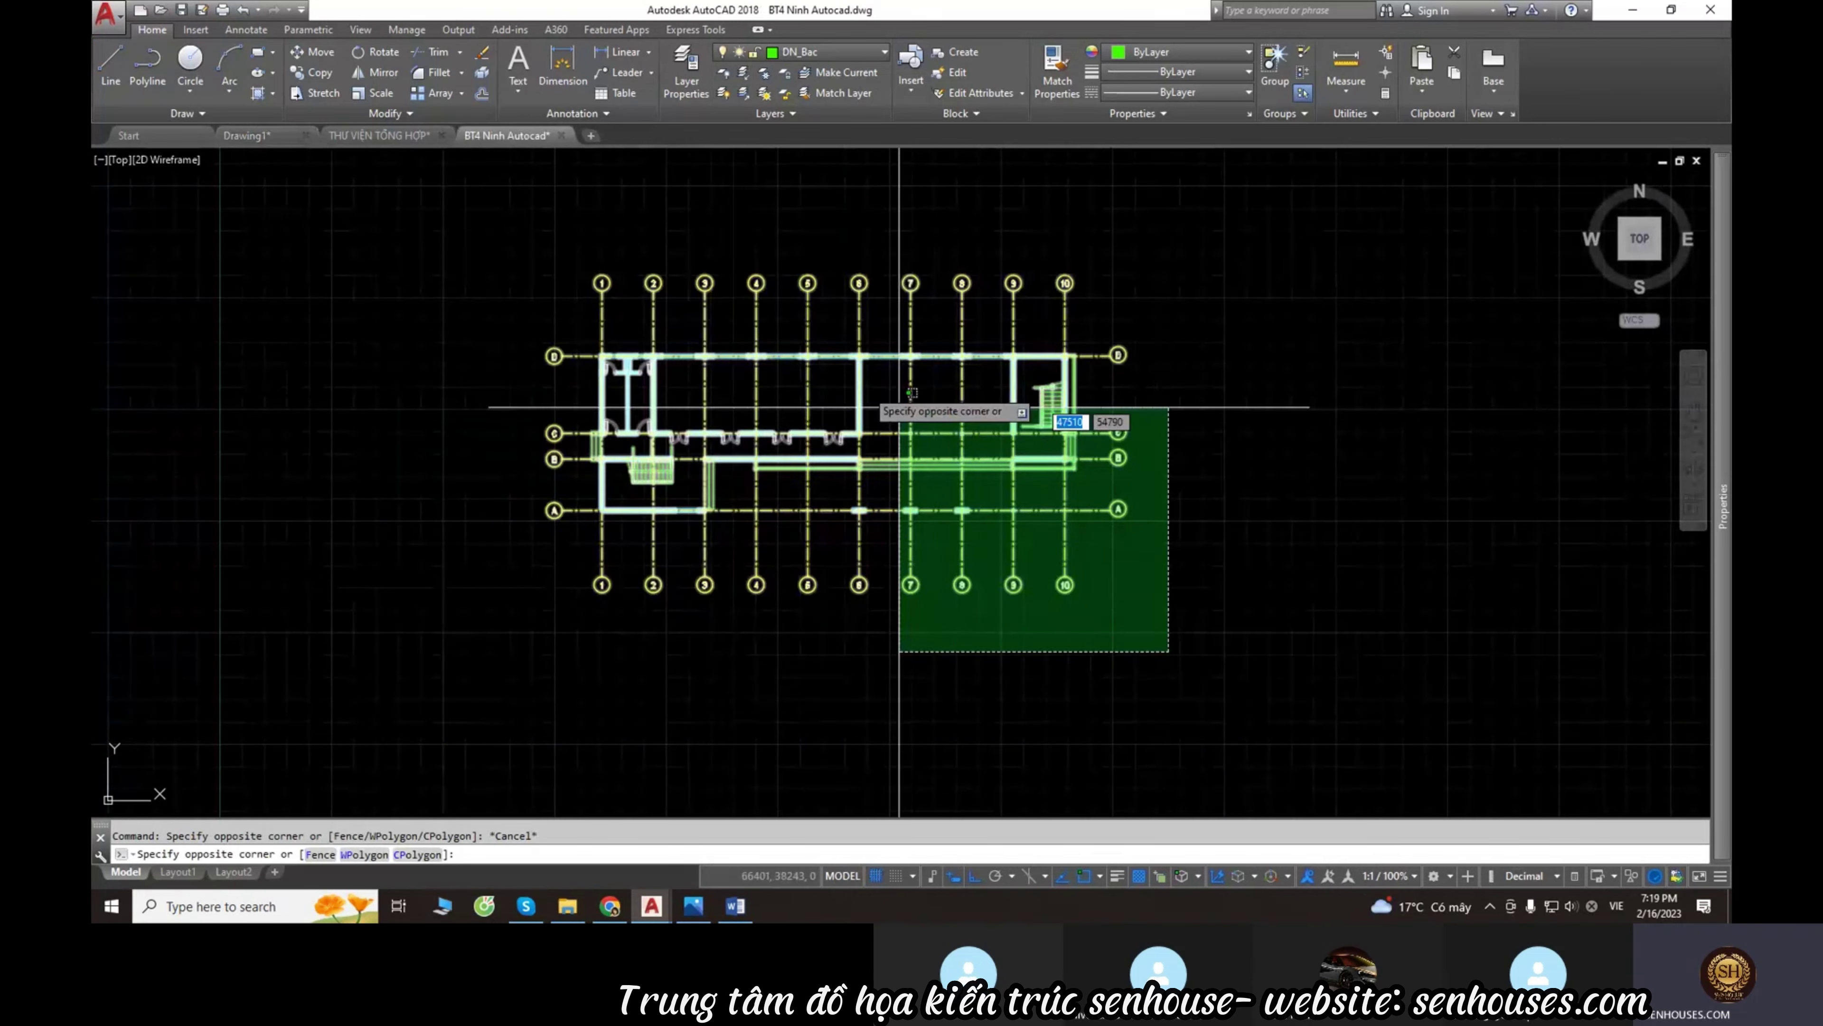
click(399, 199)
middle_drag(890, 408, 643, 388)
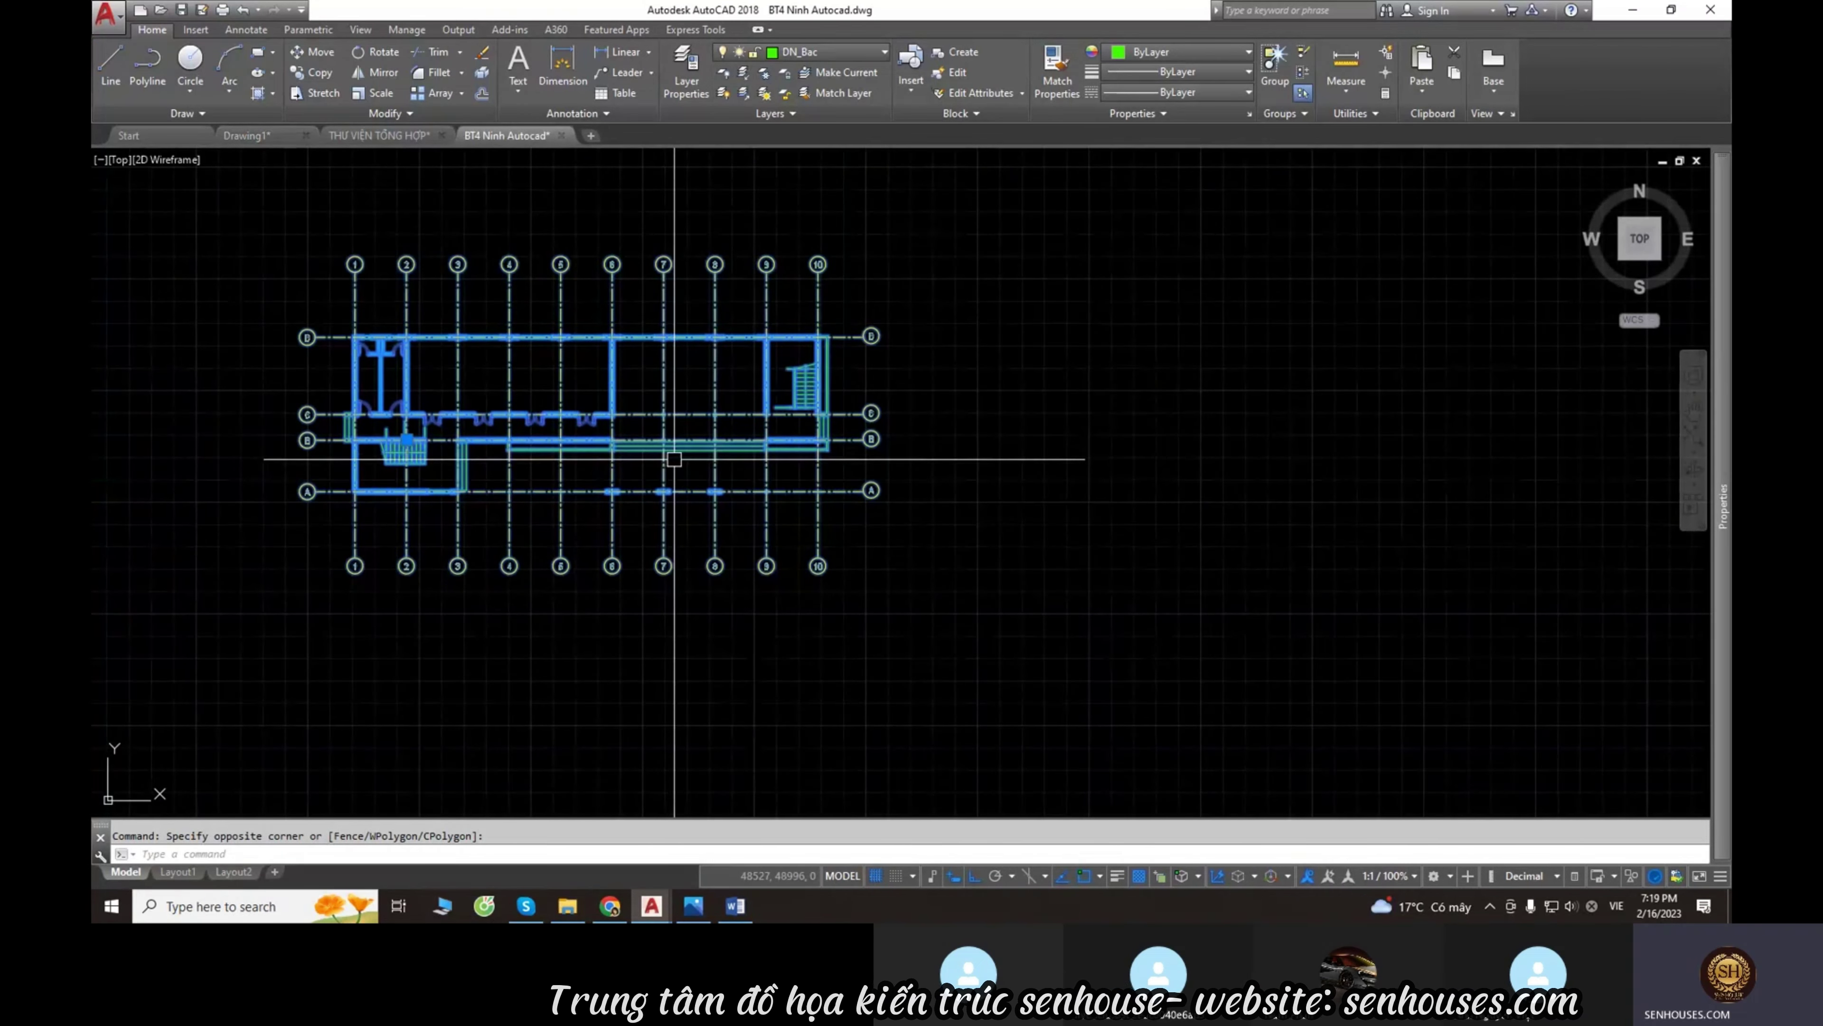
middle_drag(511, 439, 671, 480)
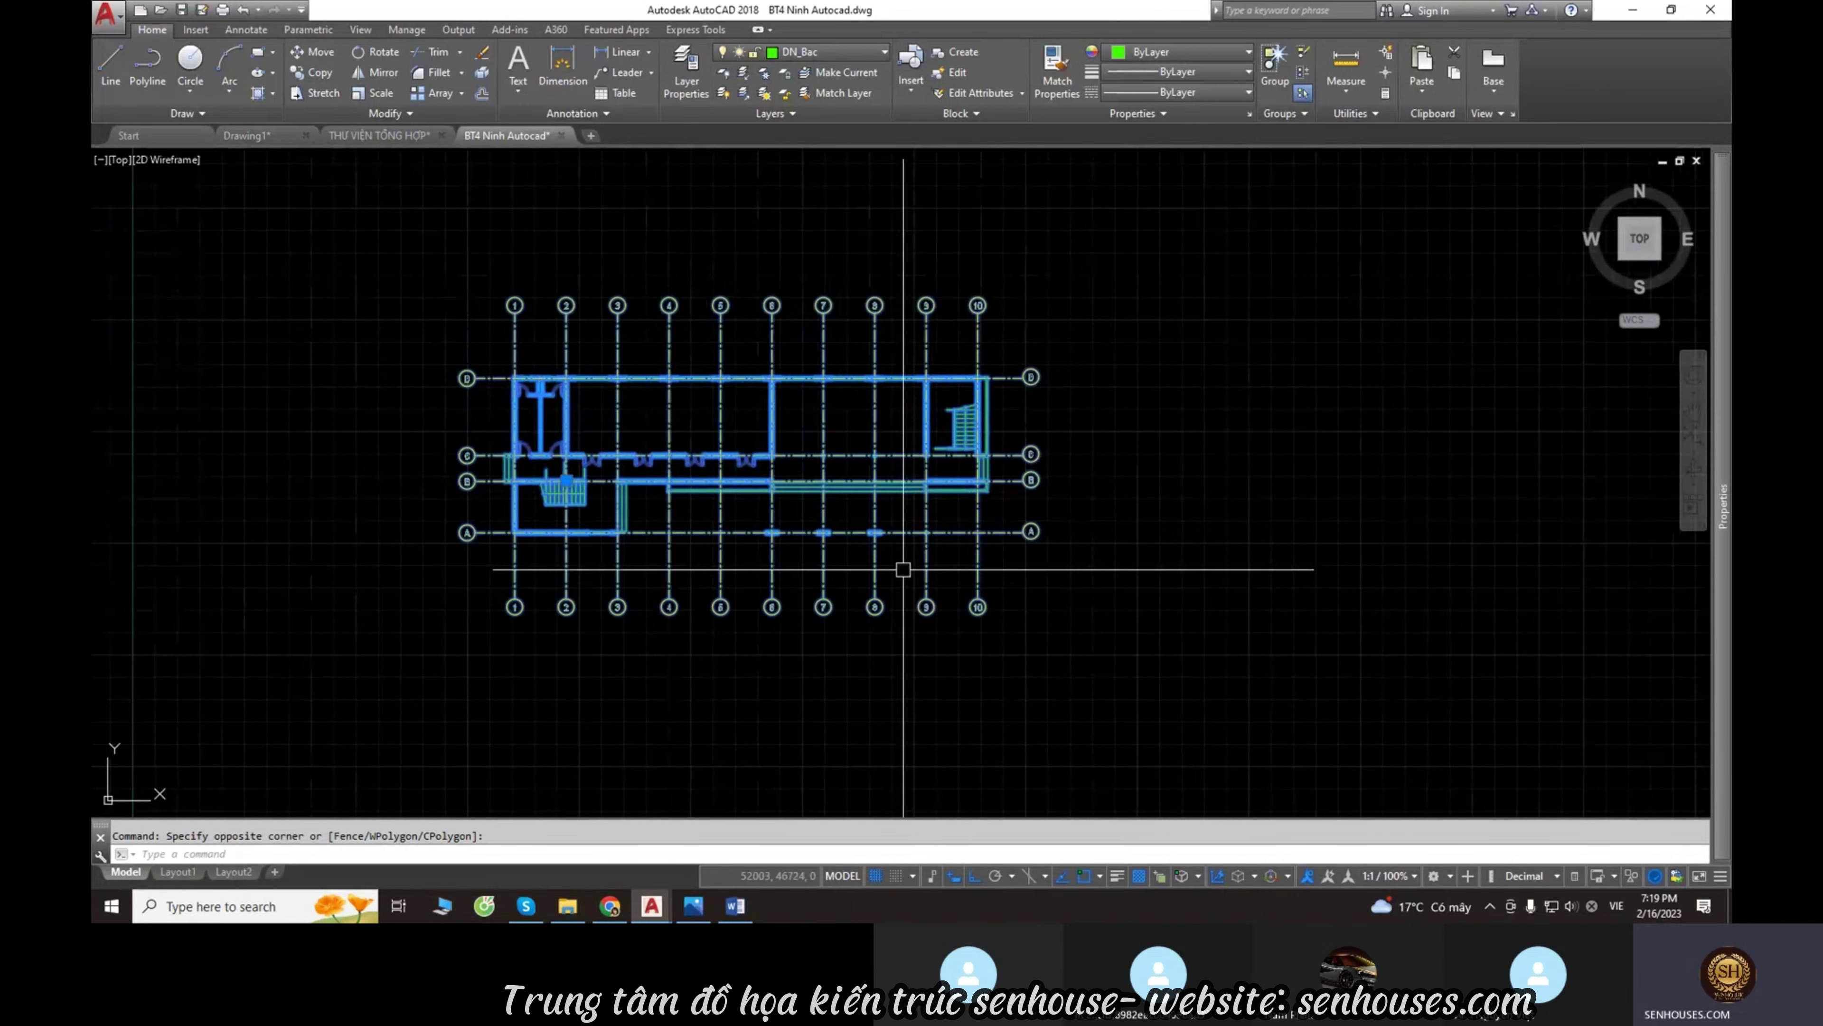
middle_drag(862, 540, 785, 521)
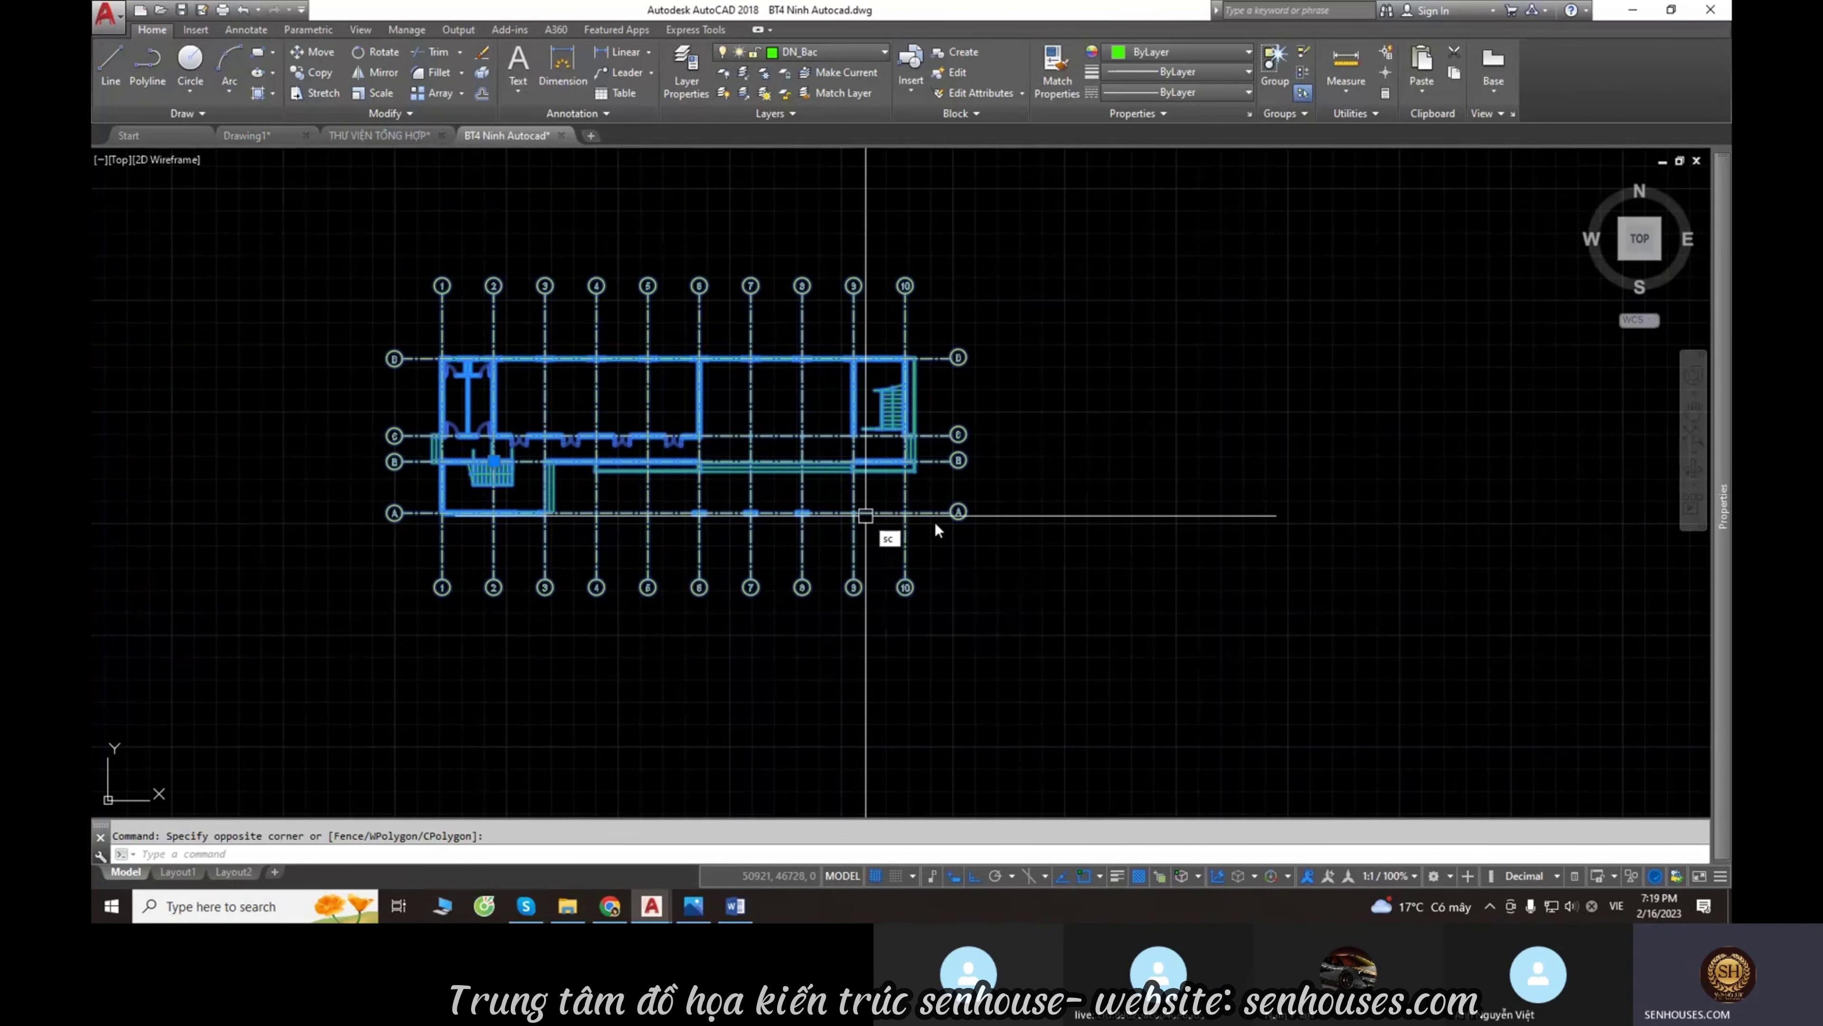
Scale the plan by 50/100 from a base point beside axis A.
key(Return)
click(905, 512)
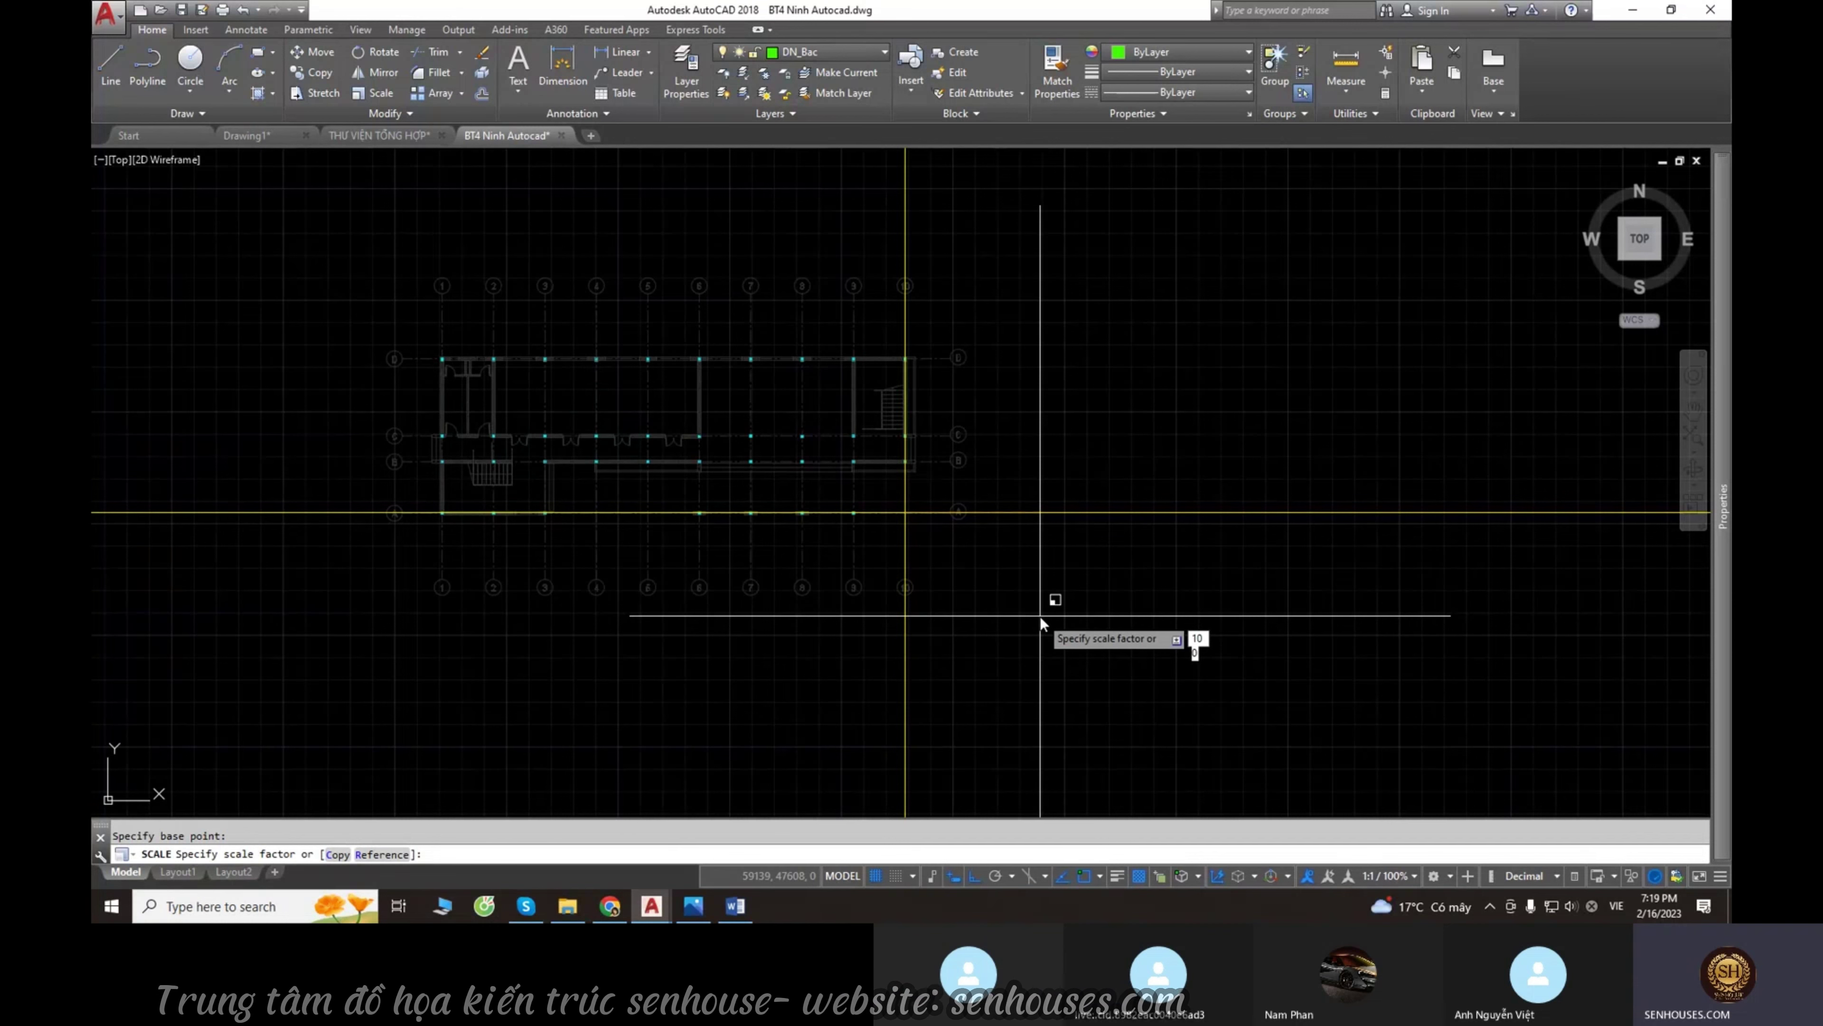
key(BackSpace)
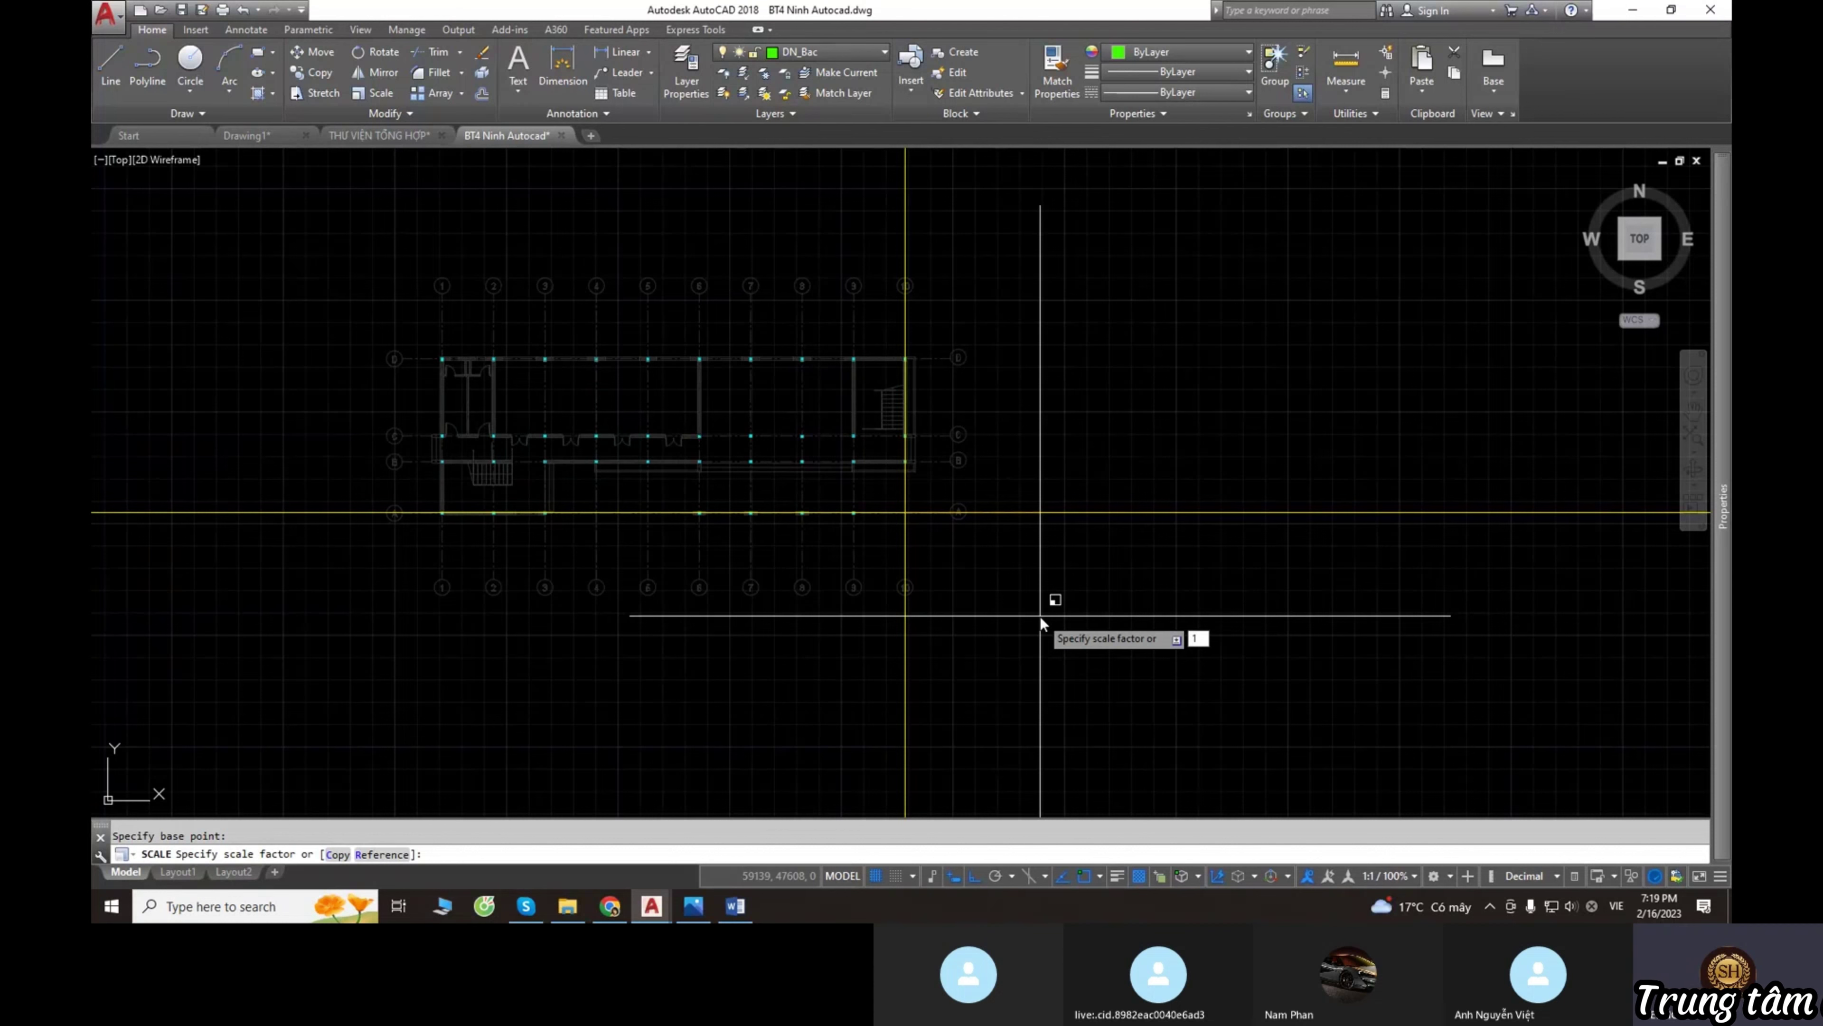
text(100/50)
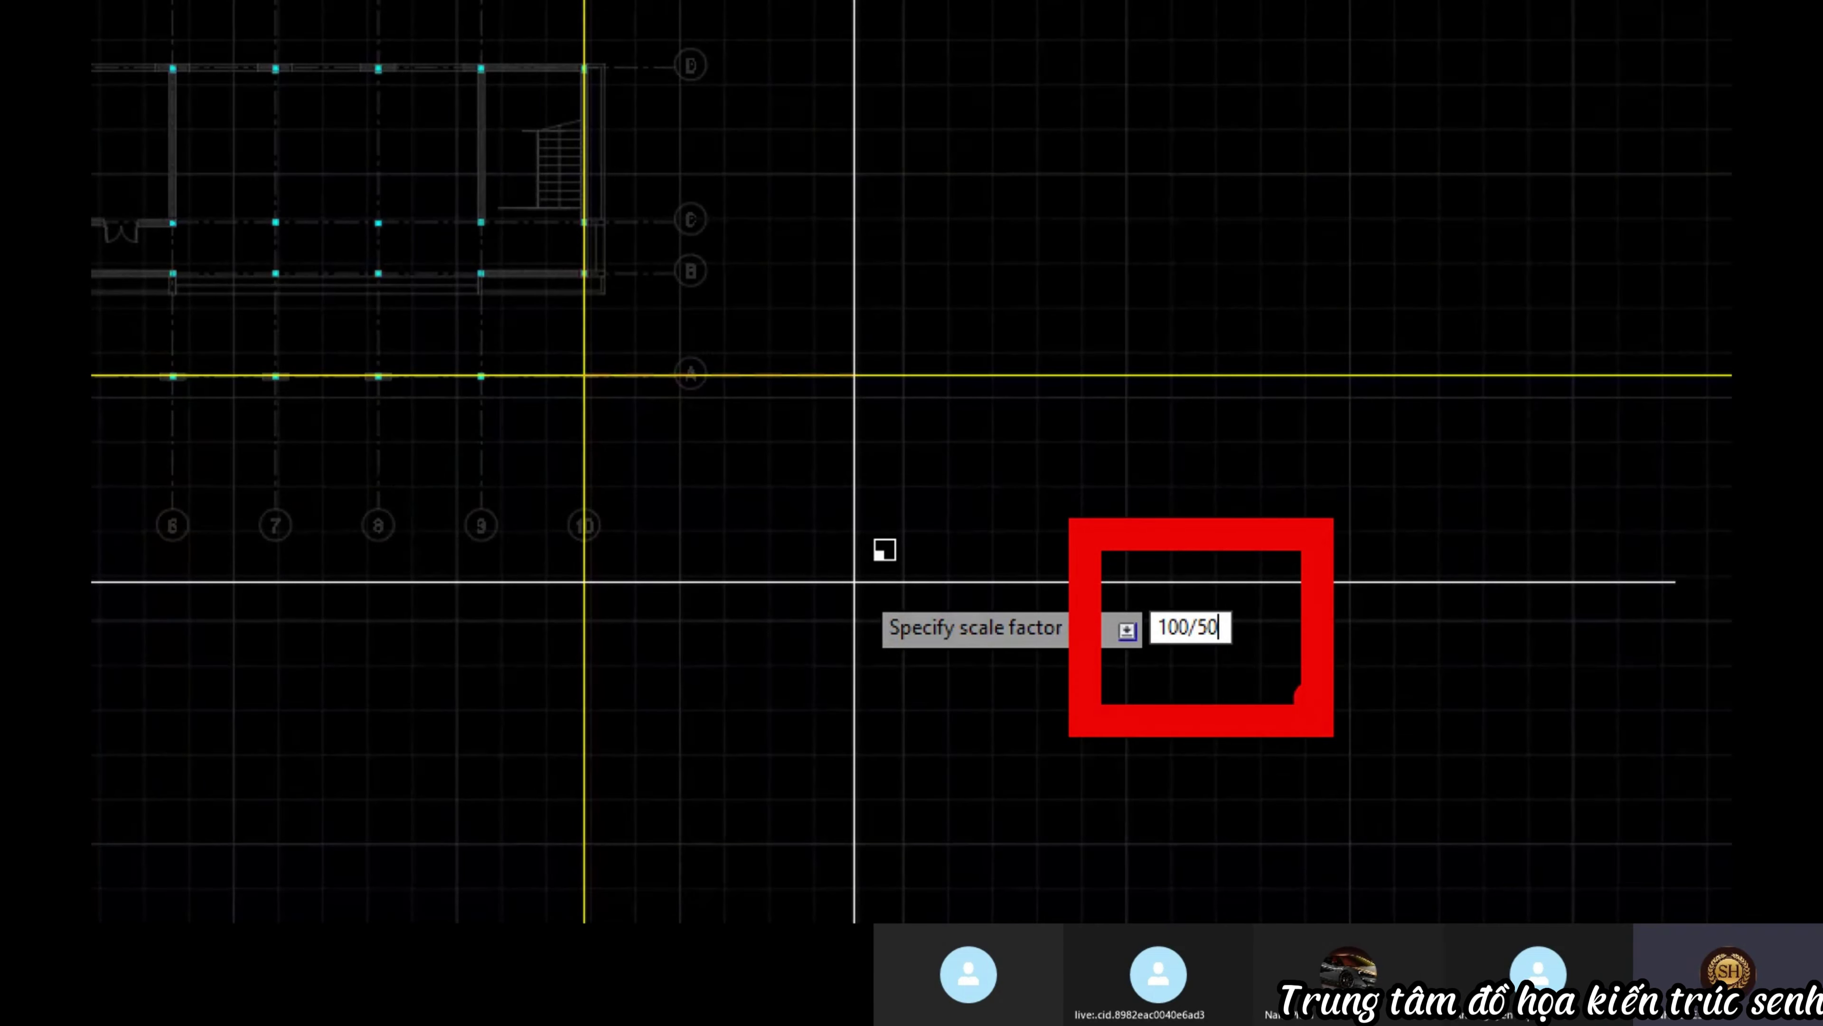
key(BackSpace)
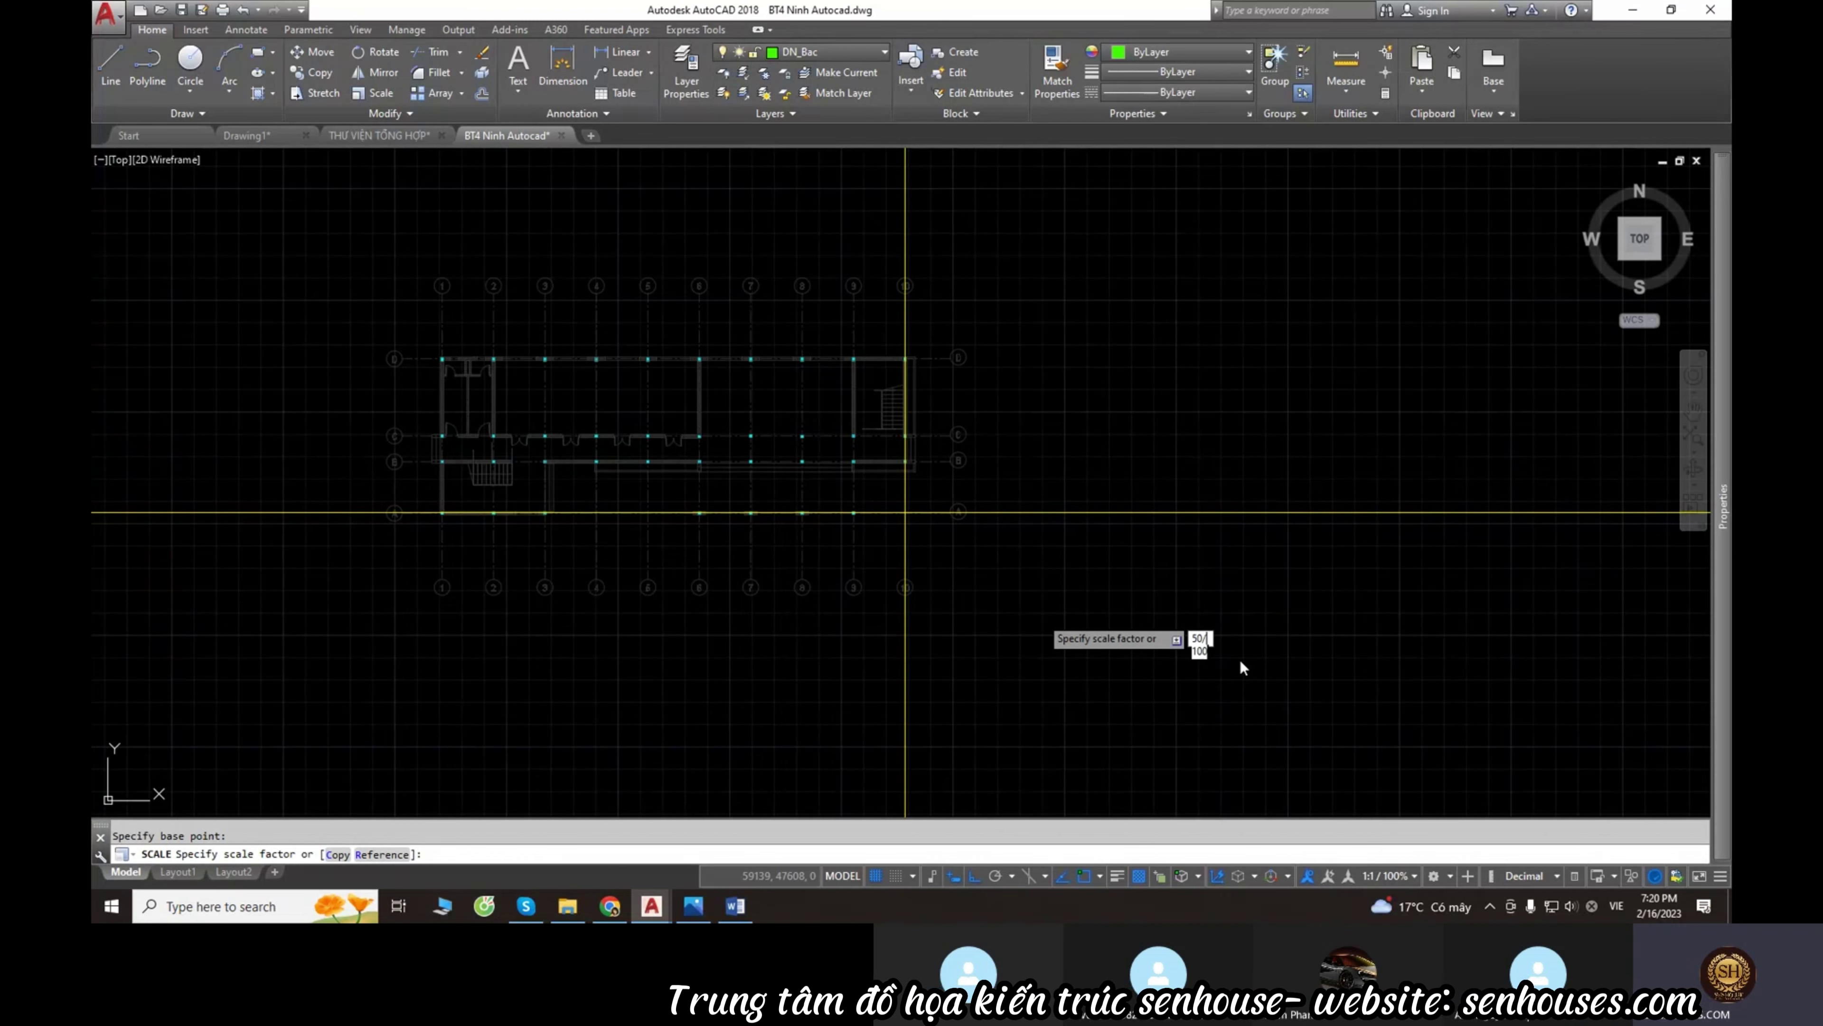
key(Return)
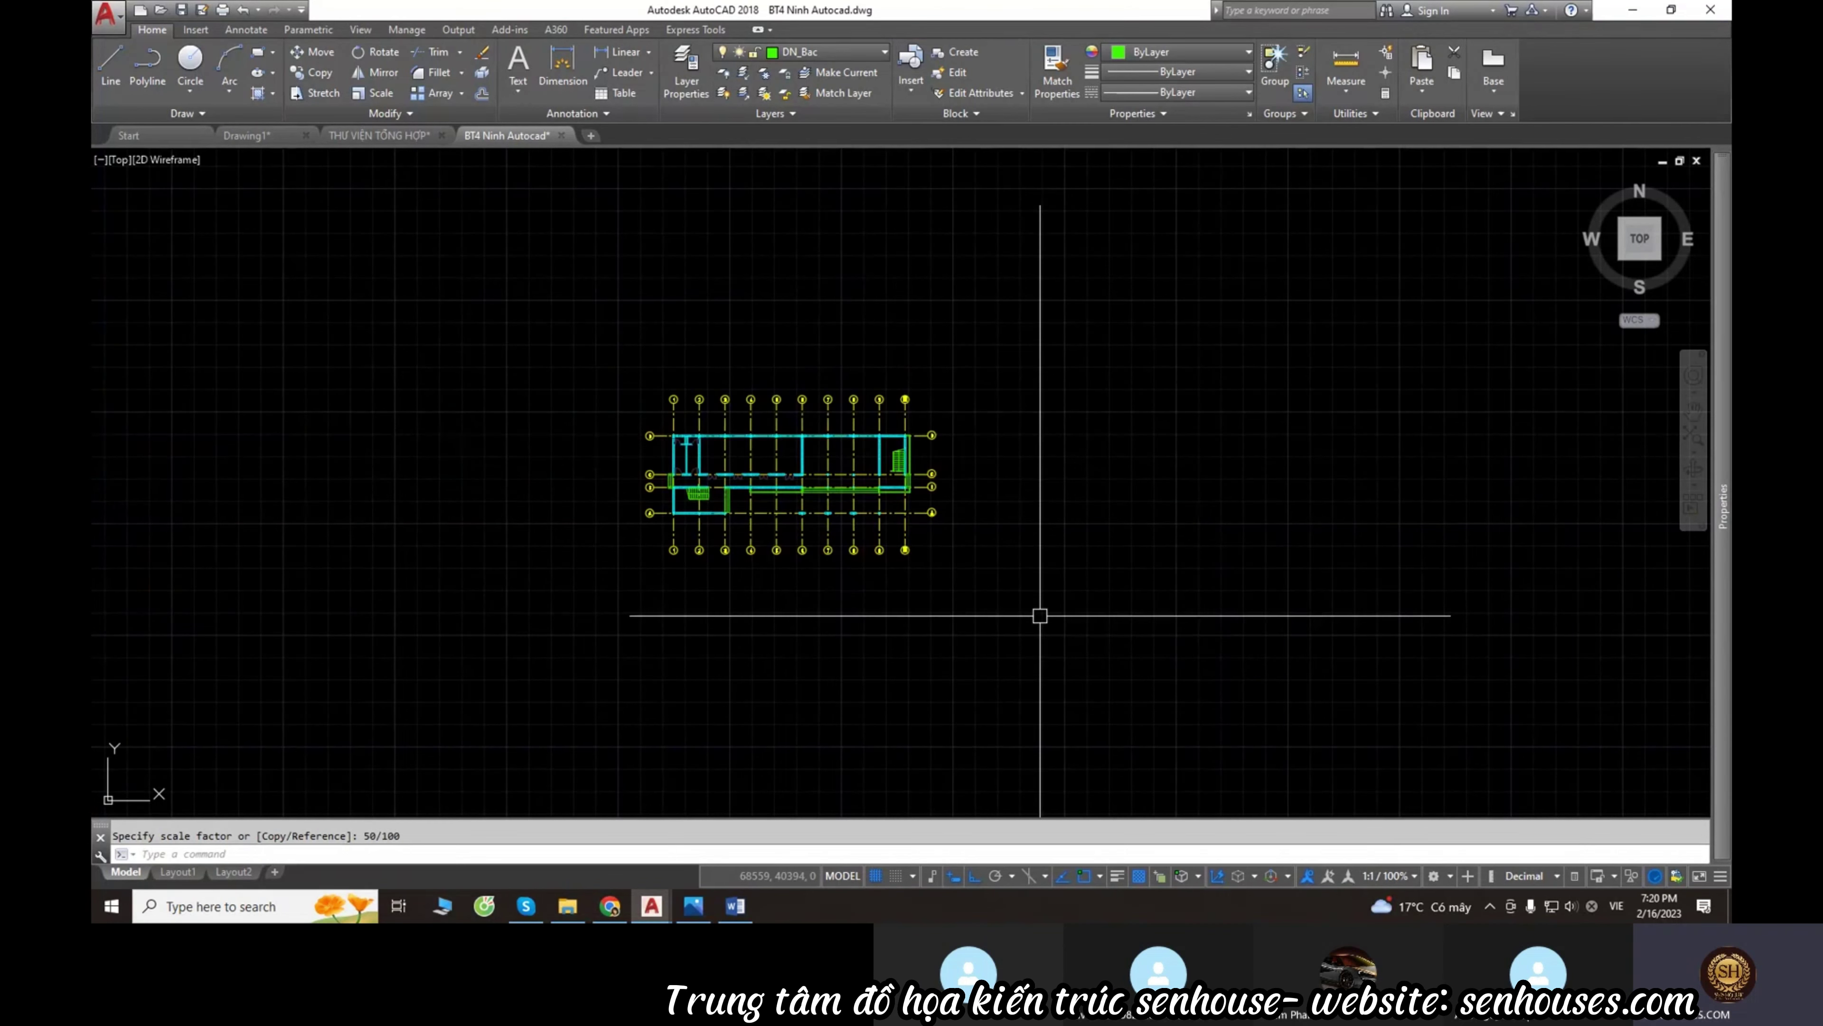
scroll(865, 551, up, 3)
drag(1006, 568, 448, 309)
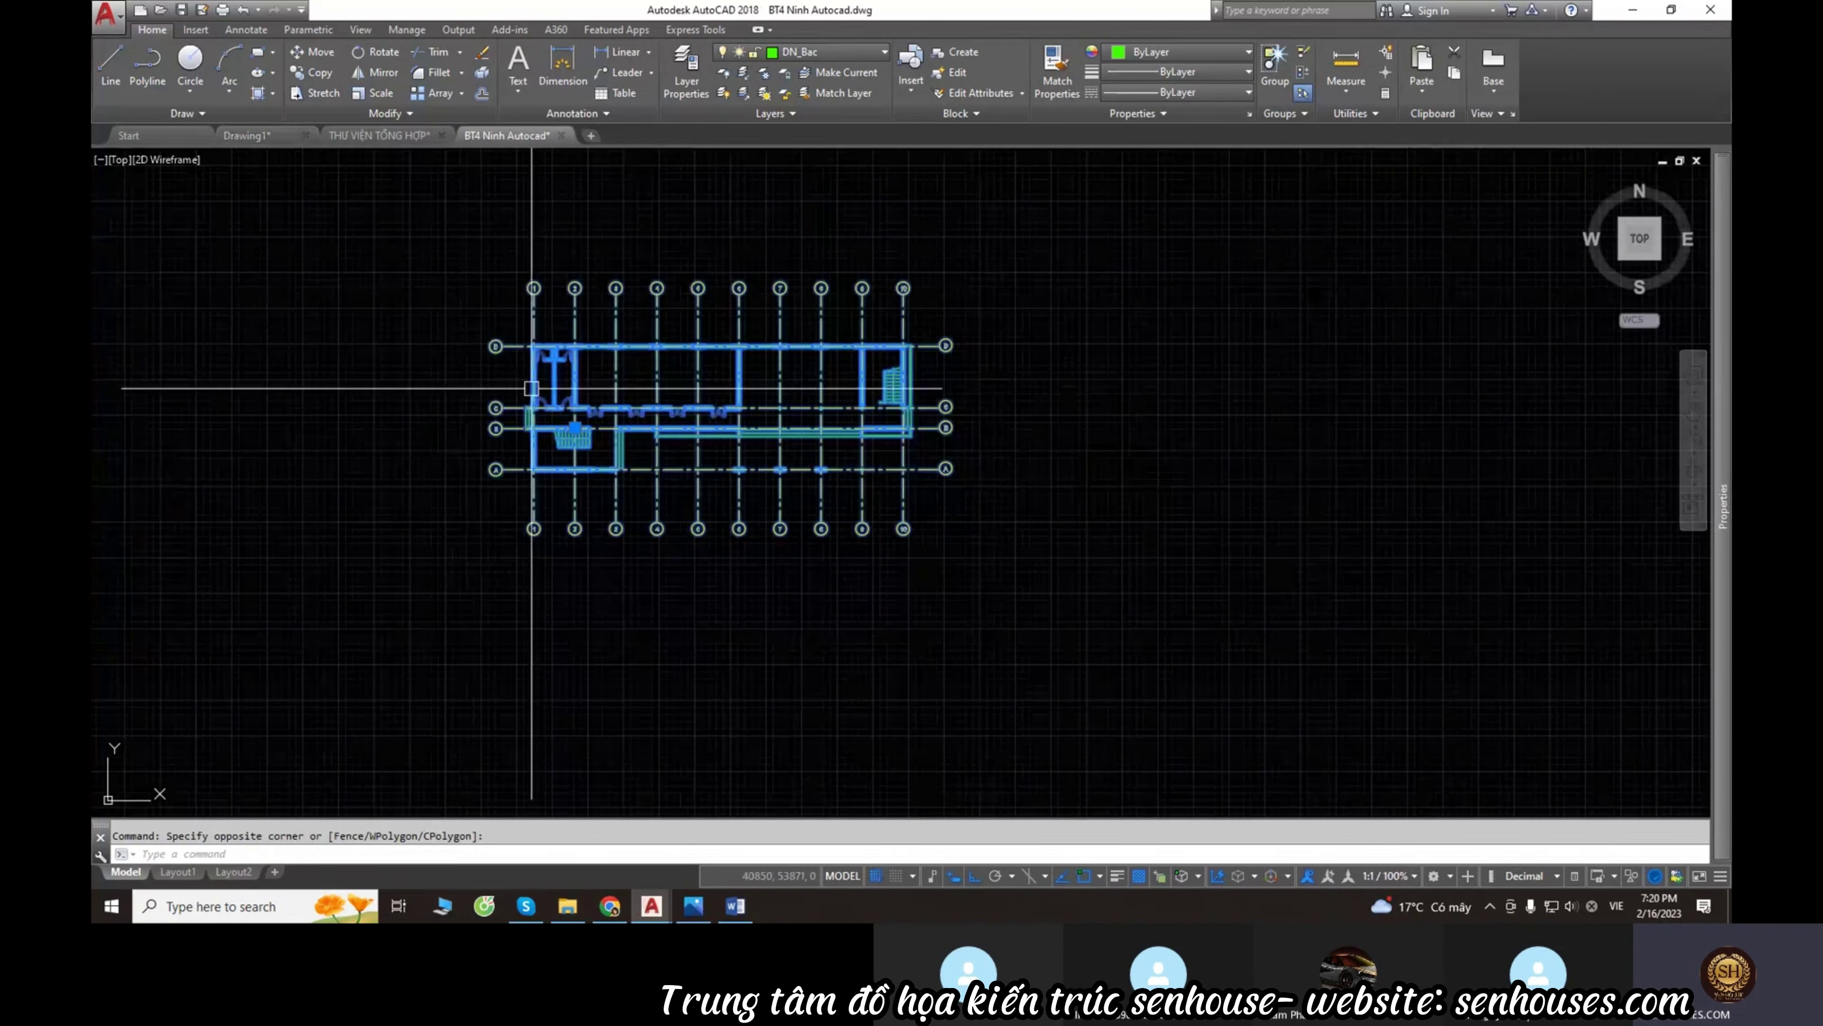
key(Escape)
drag(427, 237, 999, 576)
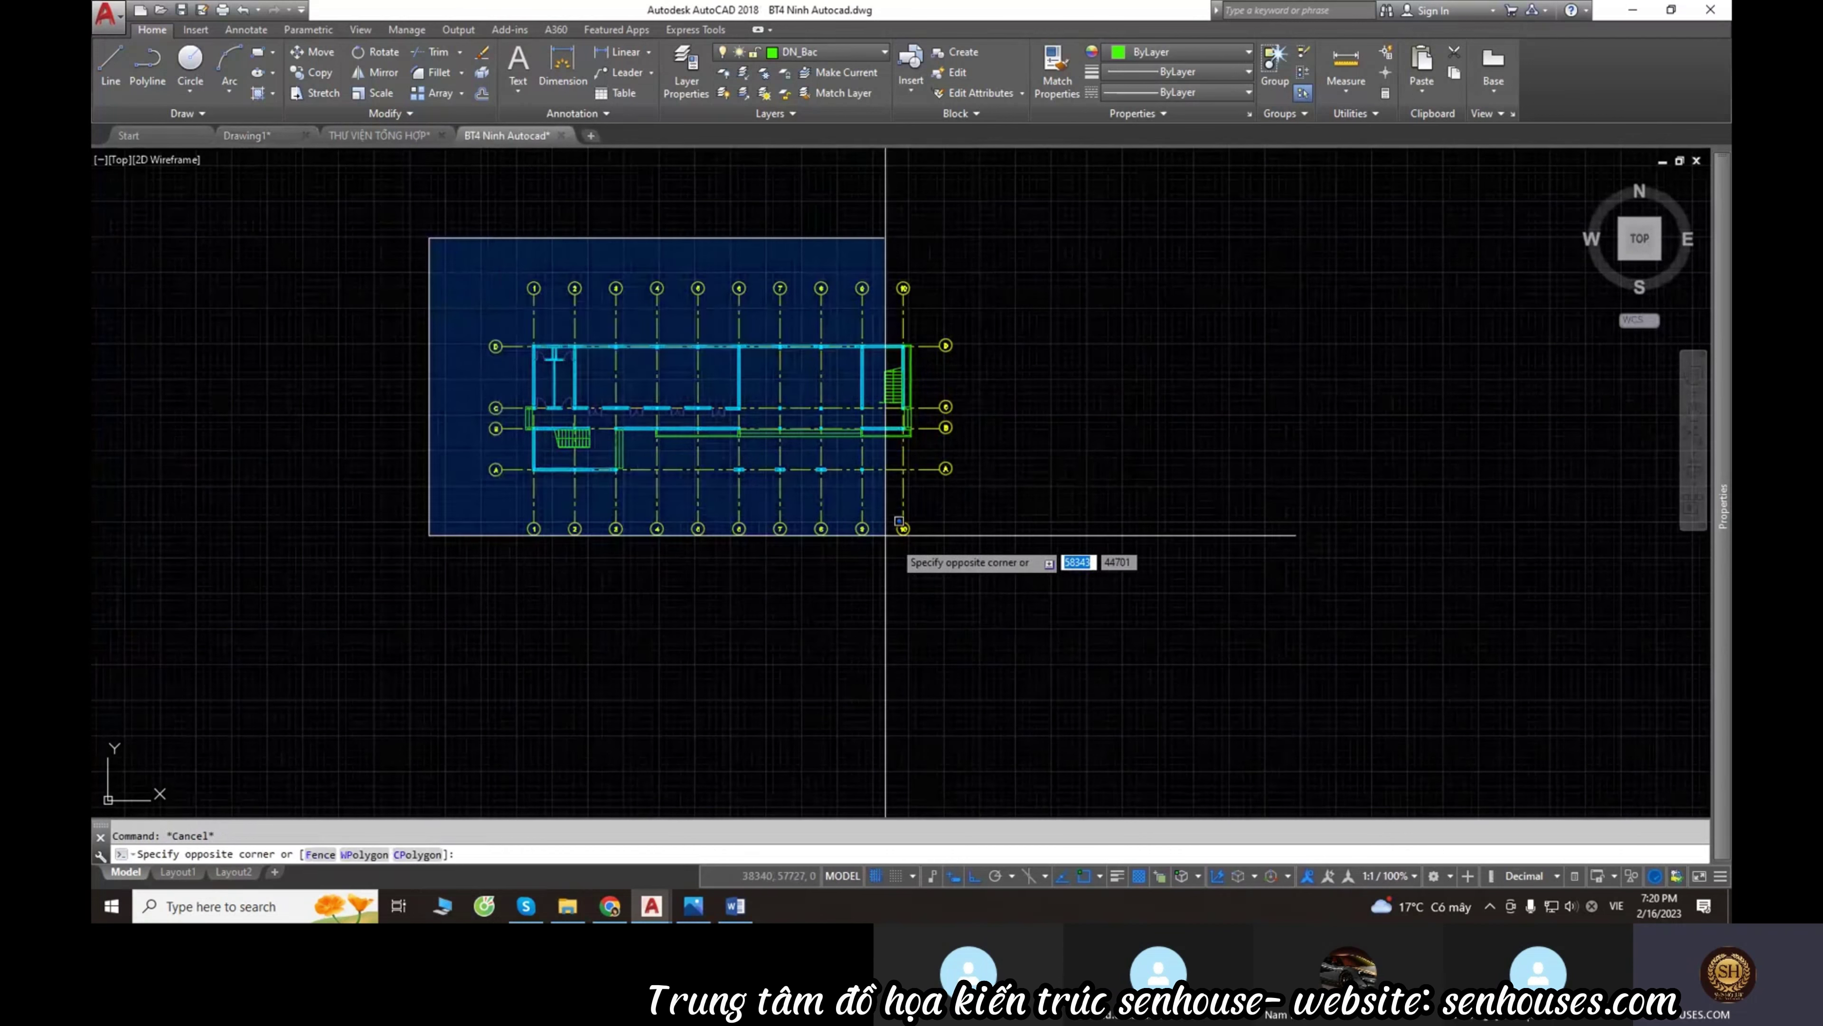
click(478, 242)
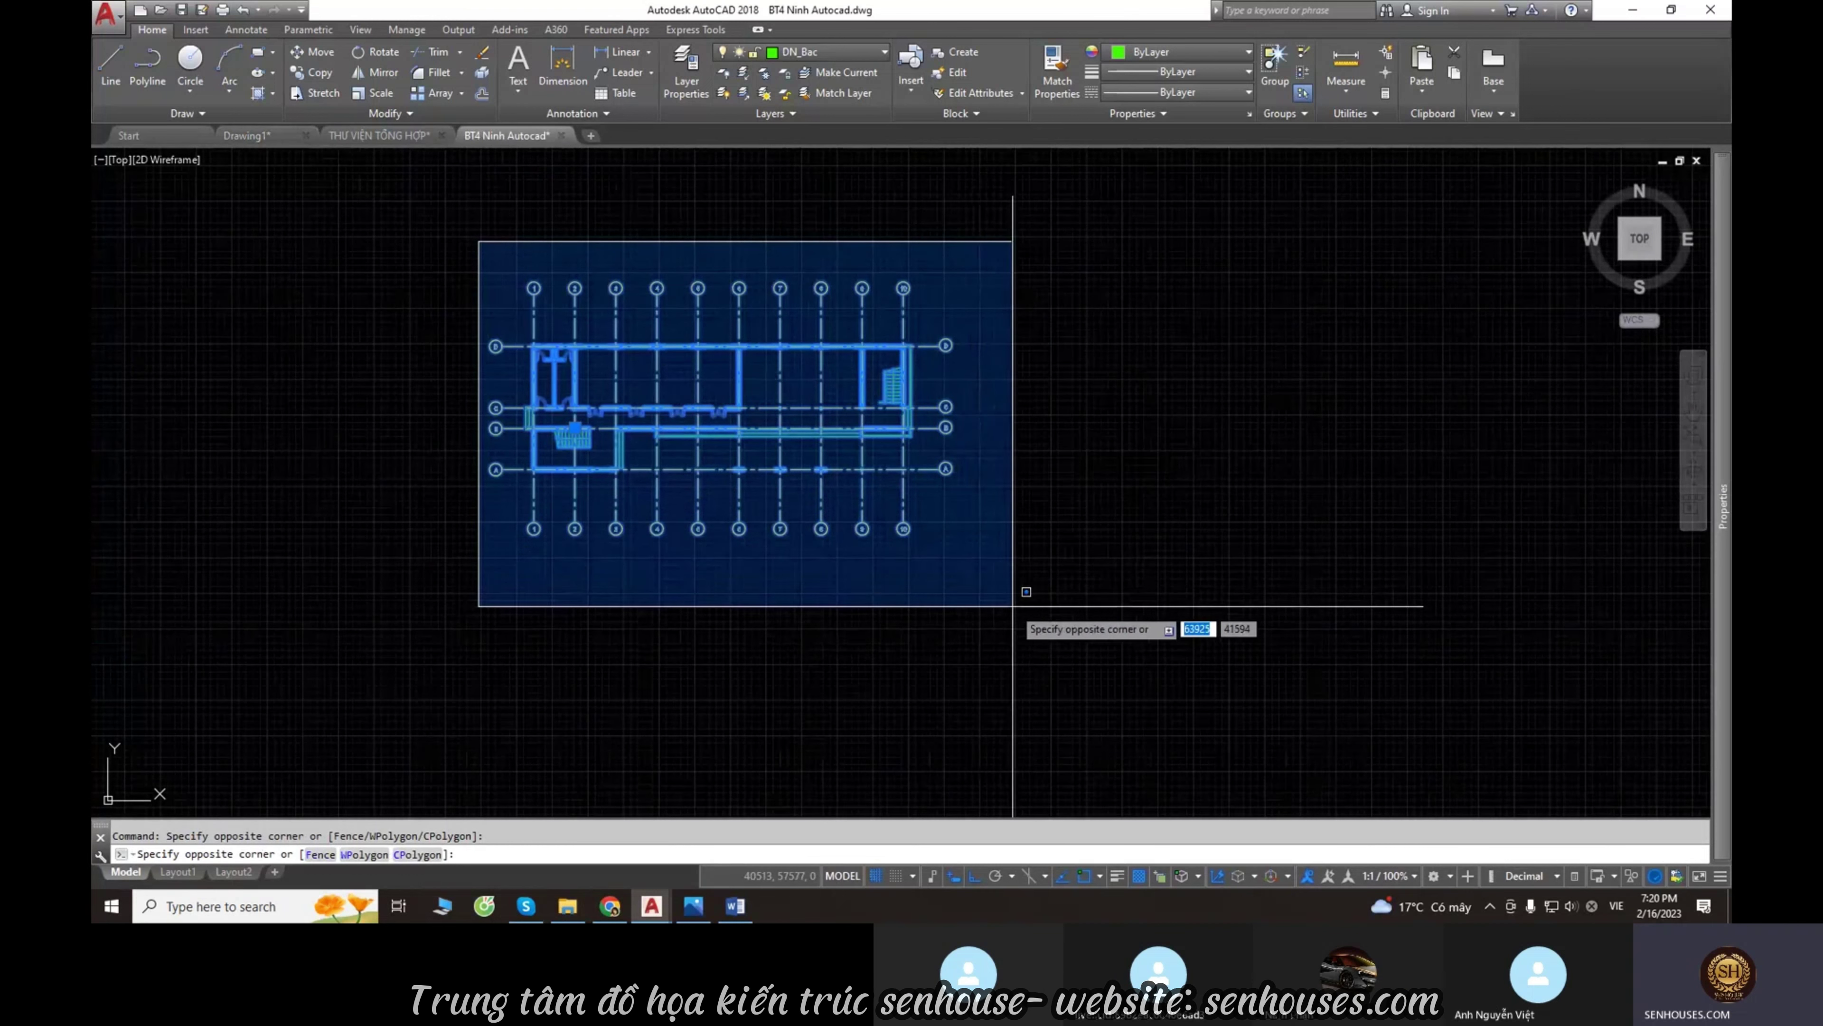
key(Escape)
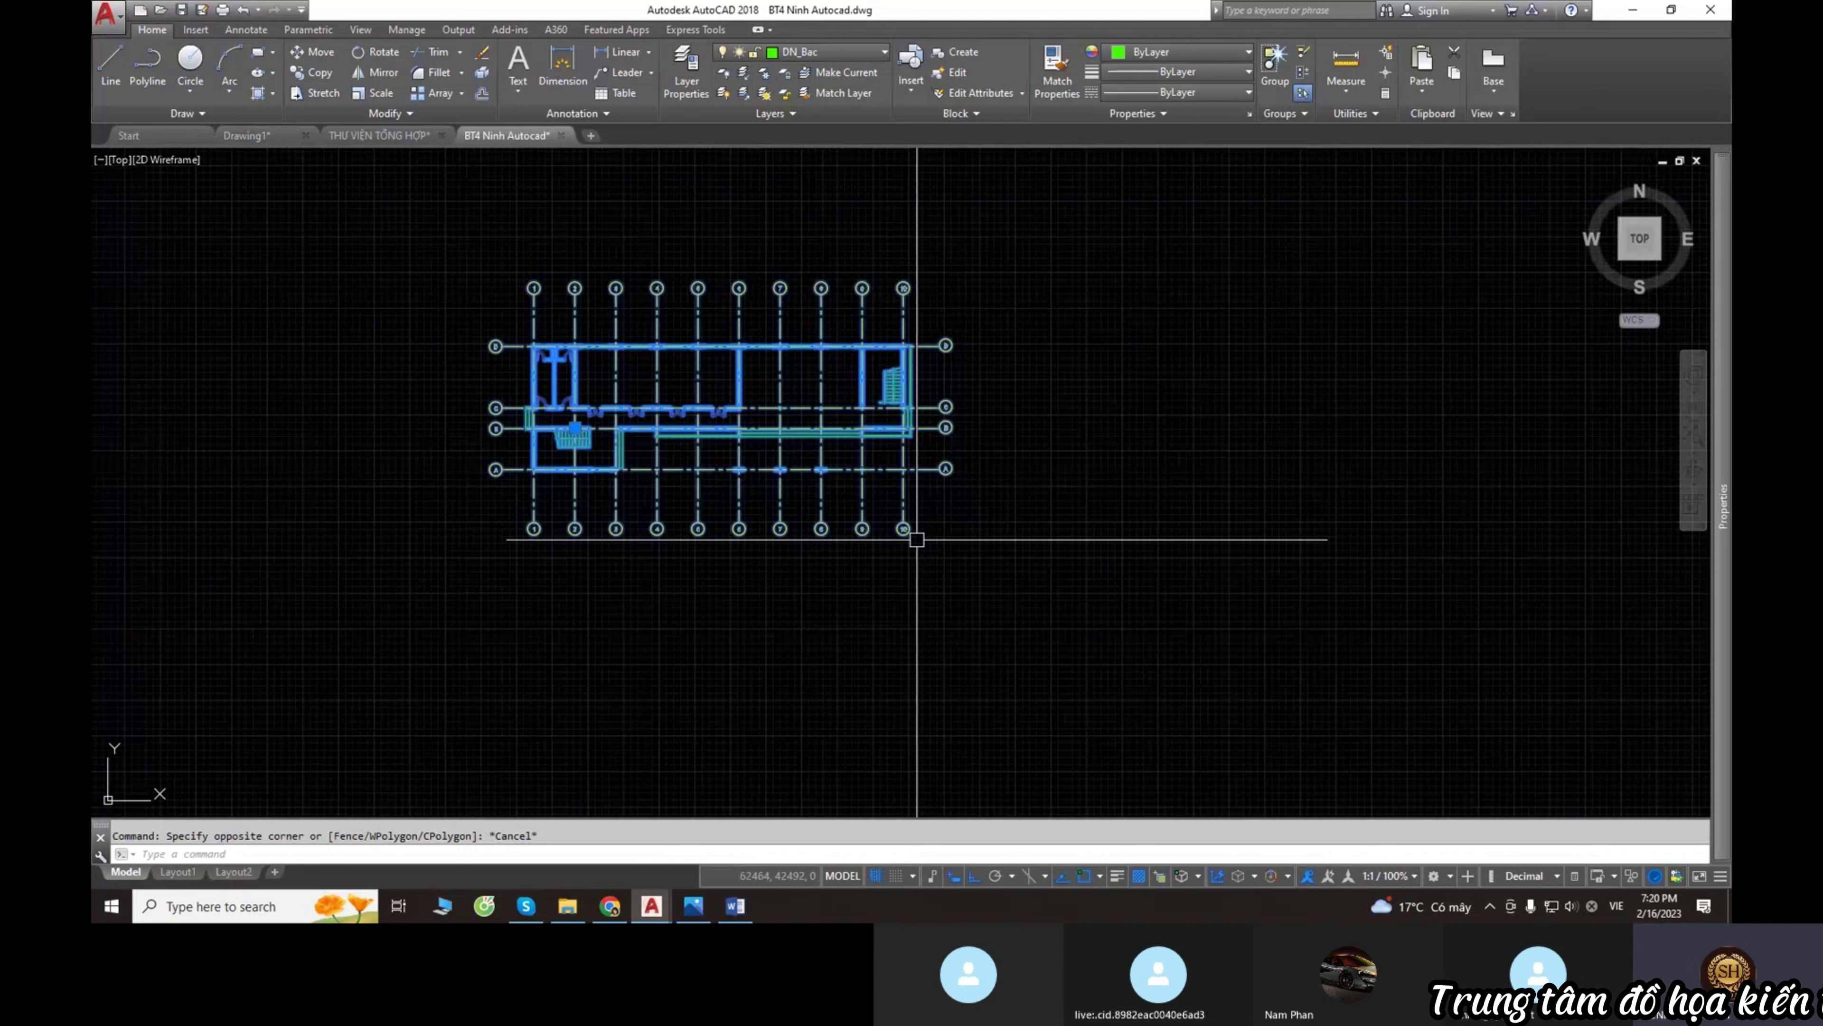
Start scaling the floor plan block from its lower-left grid corner, then cancel.
click(656, 352)
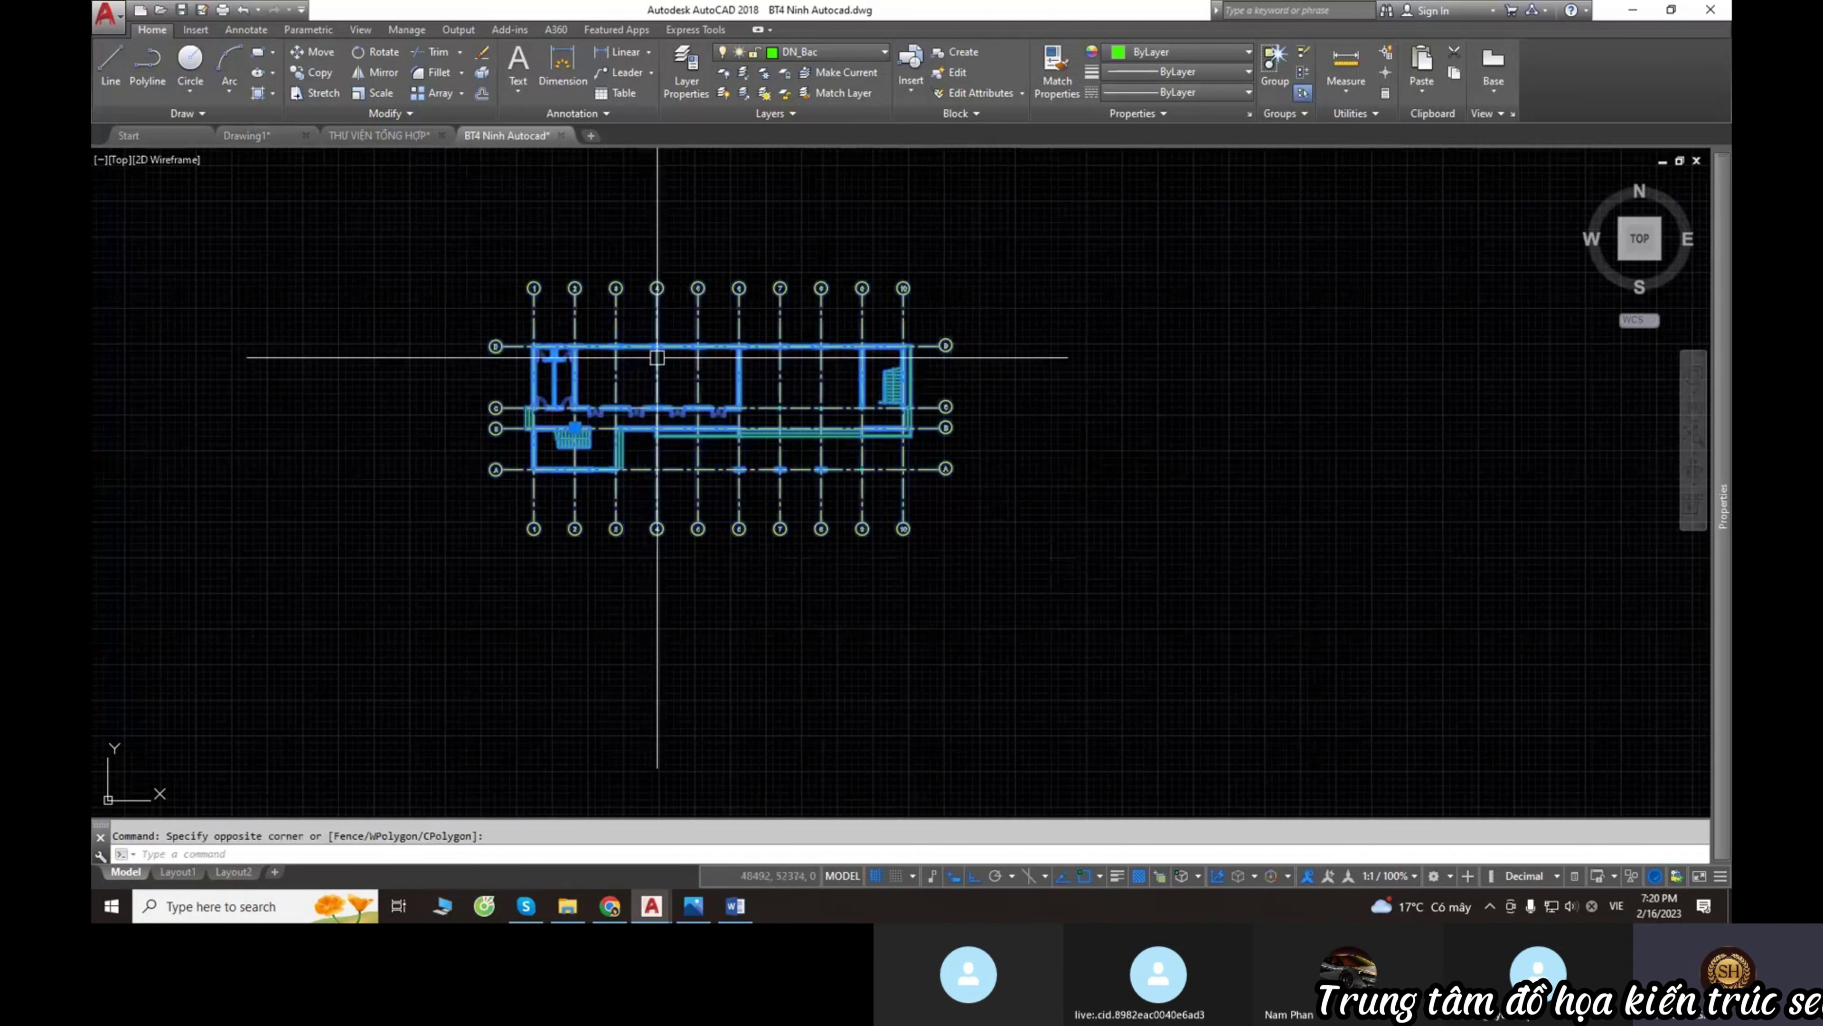
text(sc)
key(Return)
click(533, 468)
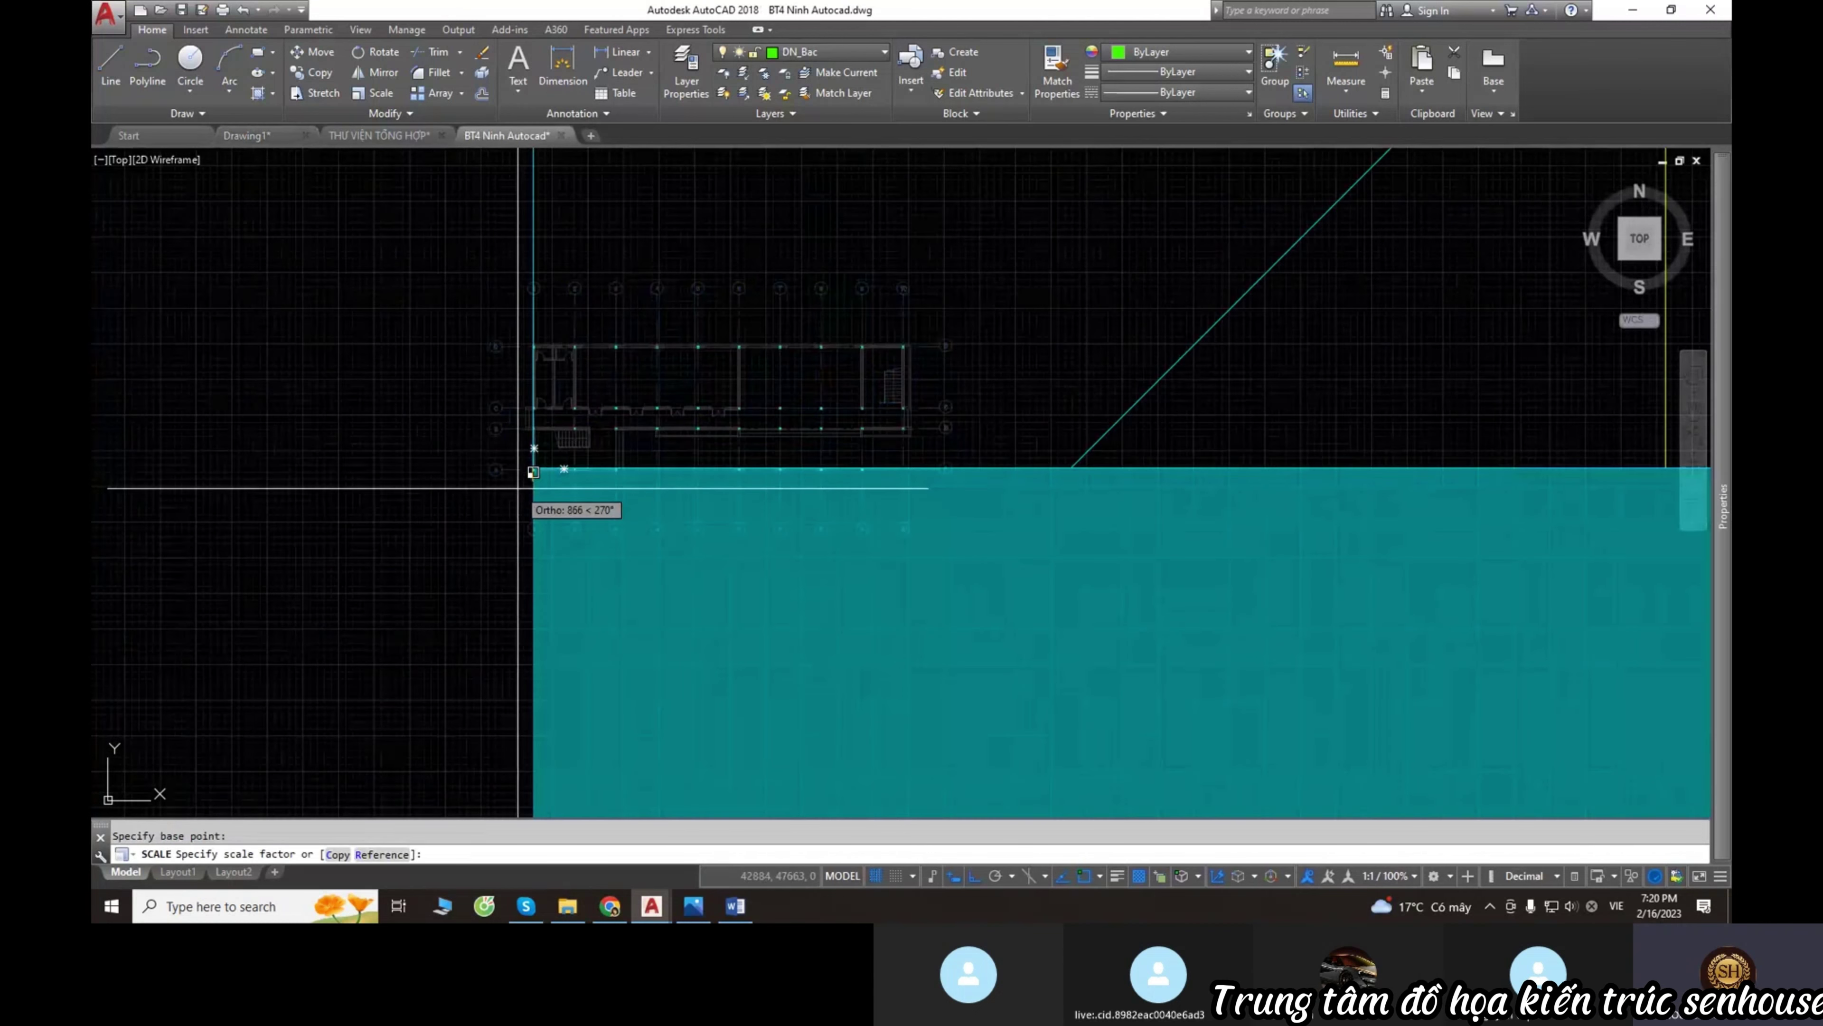
scroll(409, 519, down, 5)
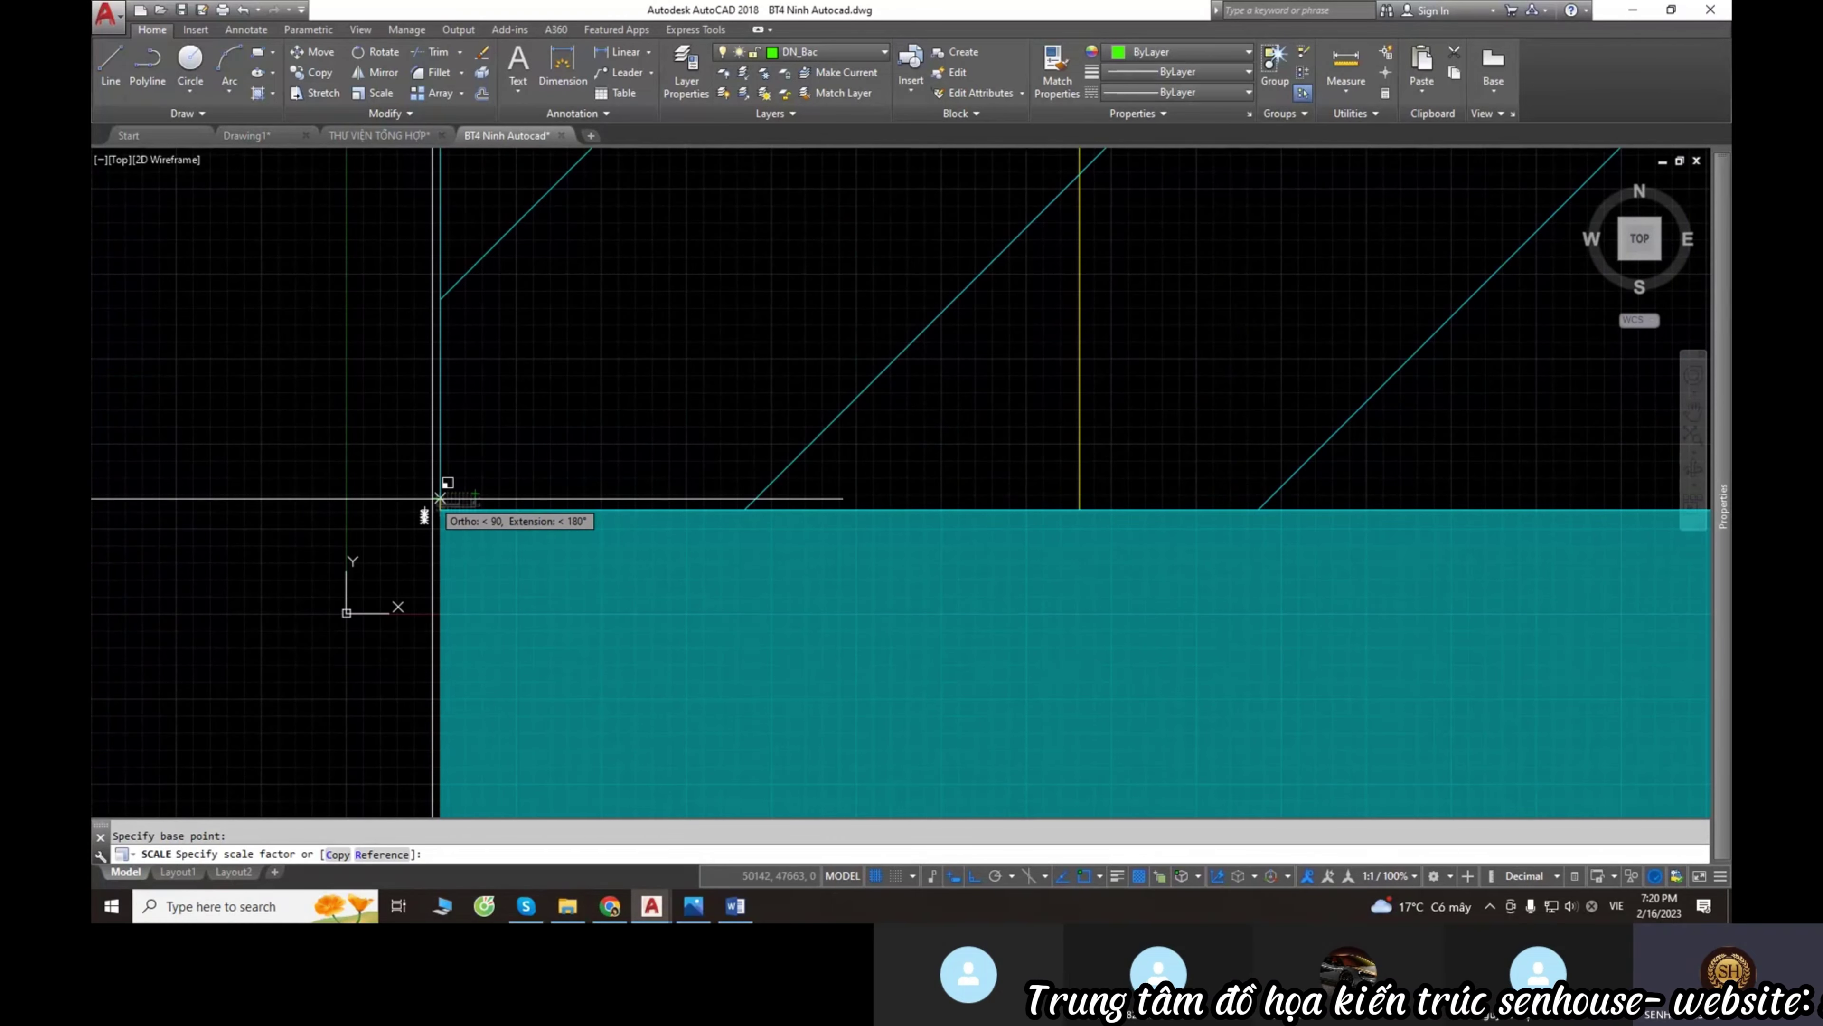
key(Escape)
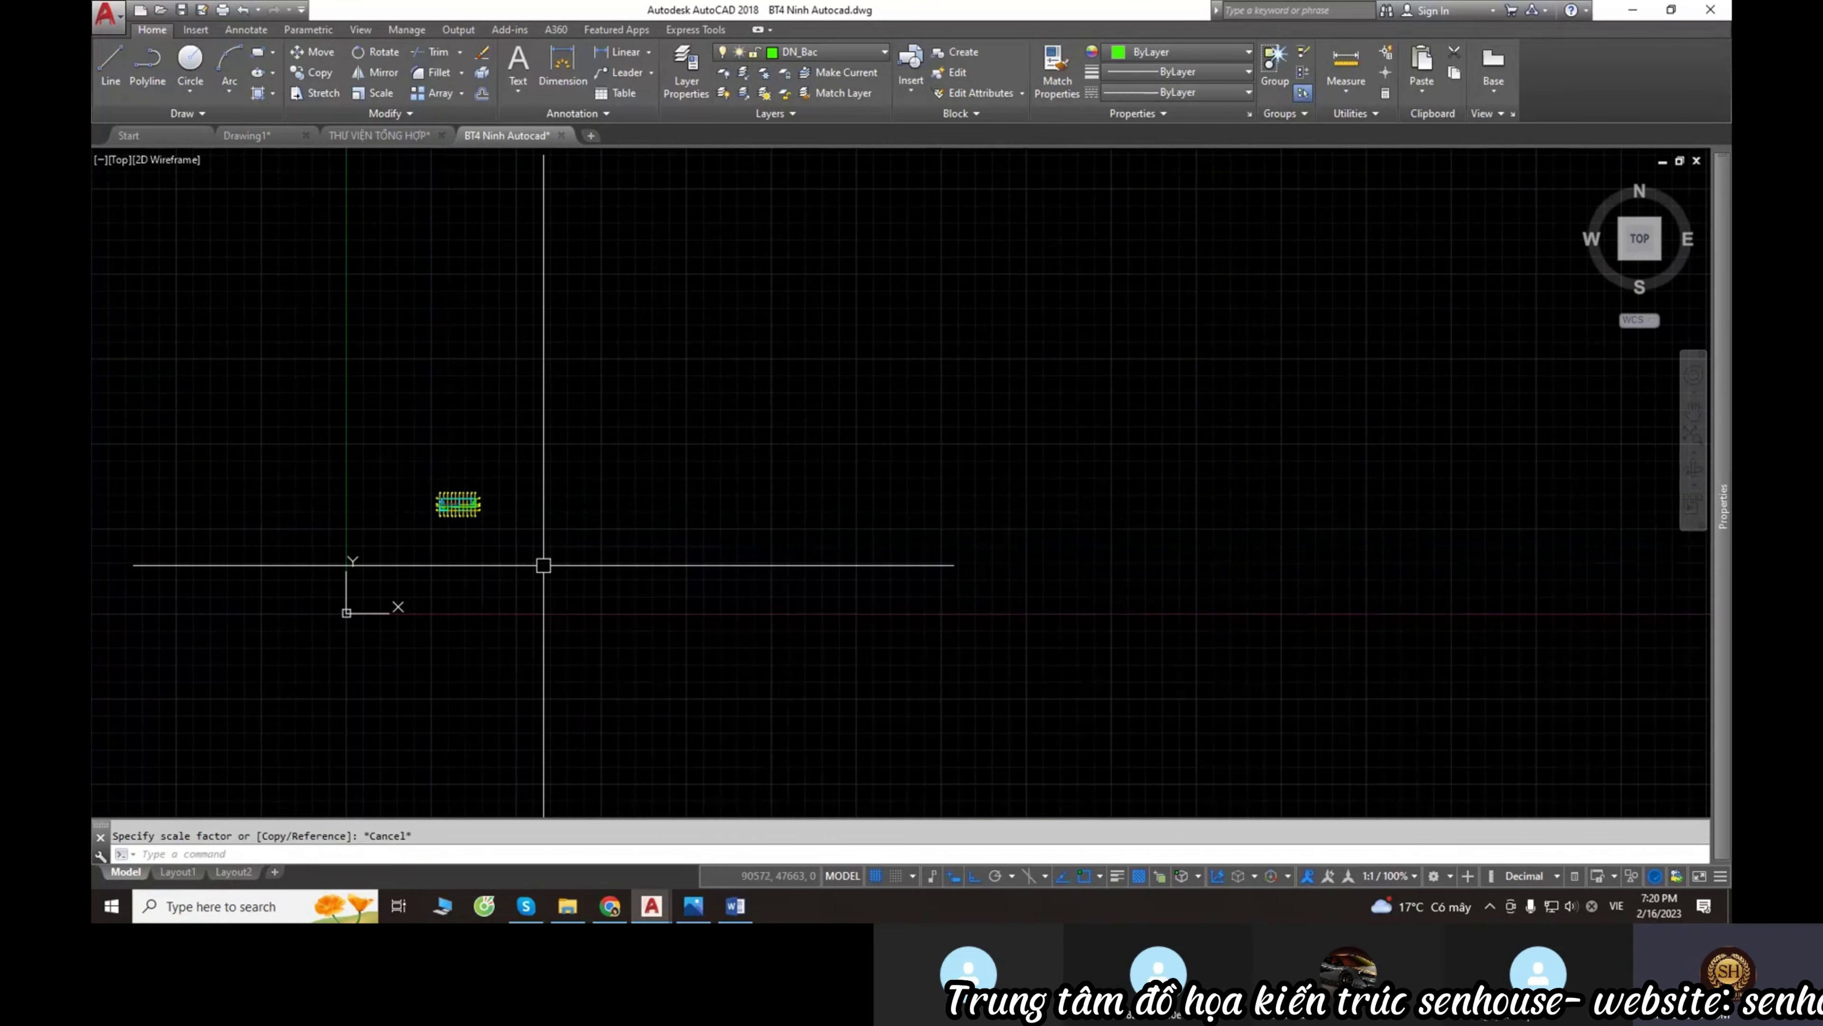
Select the small object, start scaling it, then abort the resize.
scroll(541, 567, down, 2)
drag(467, 511, 496, 552)
text(sc)
key(Return)
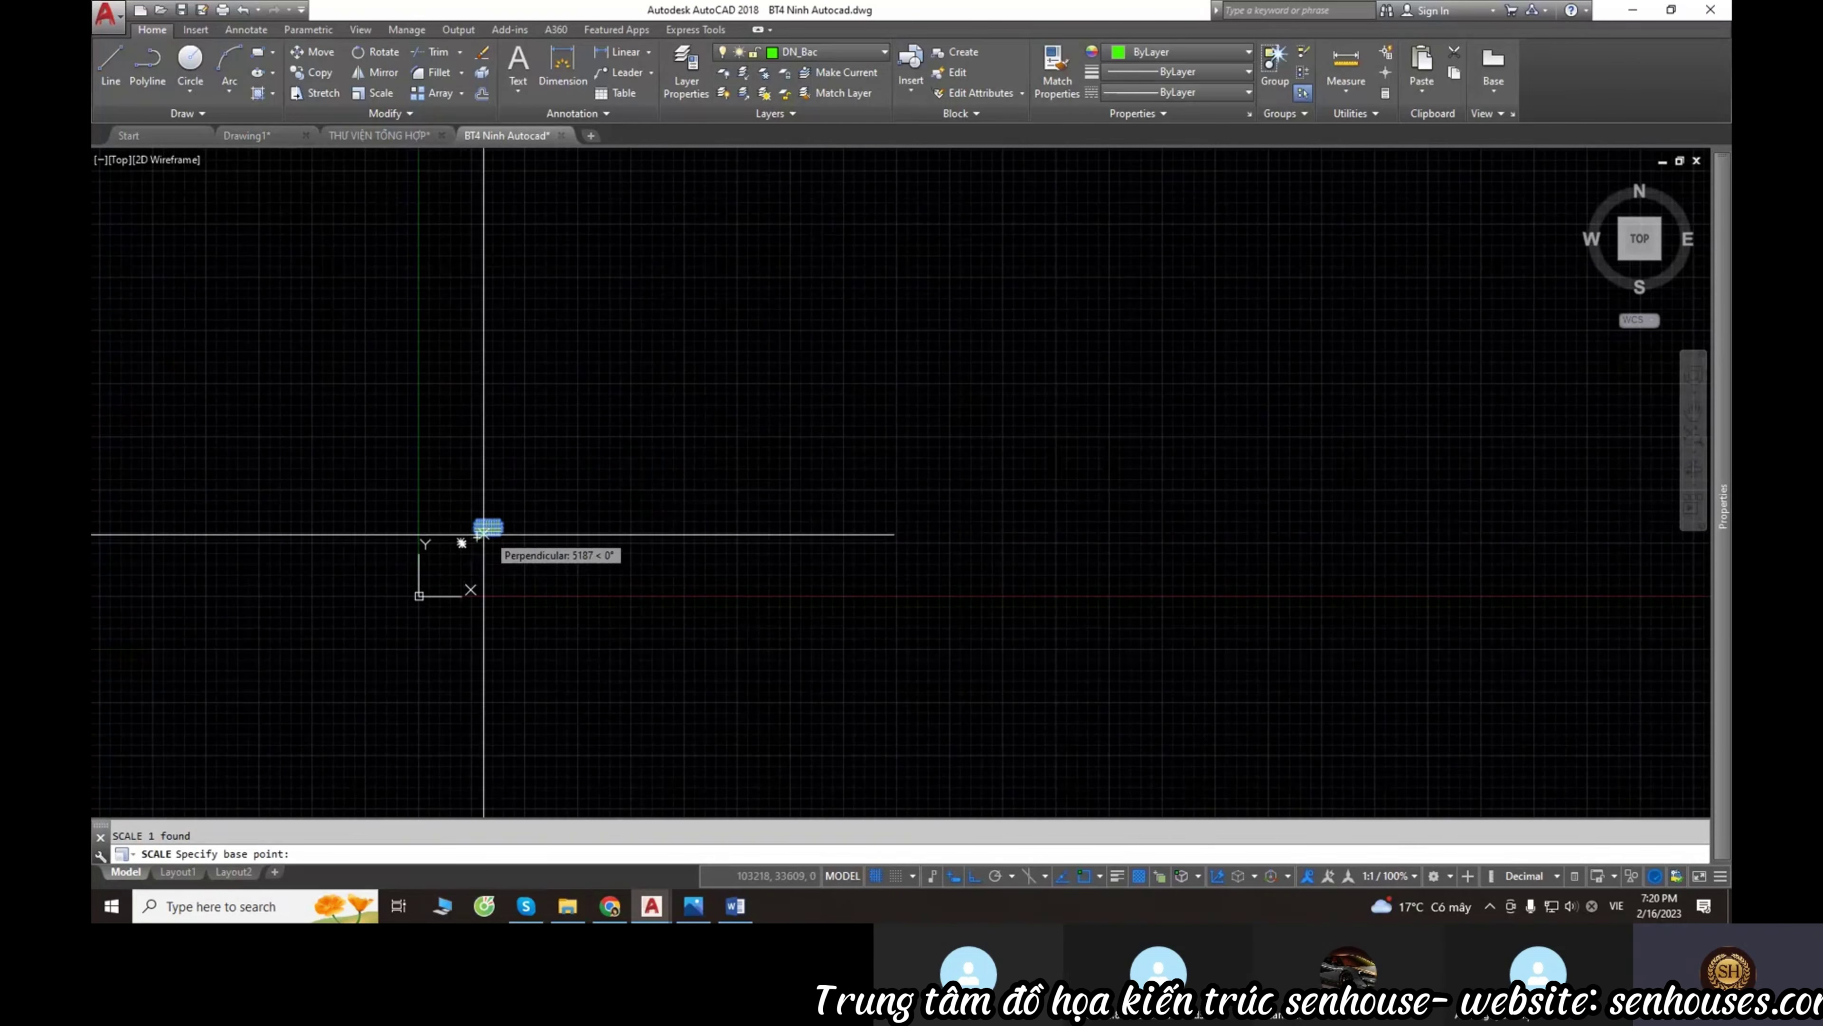
scroll(474, 535, up, 4)
click(485, 515)
scroll(309, 574, down, 2)
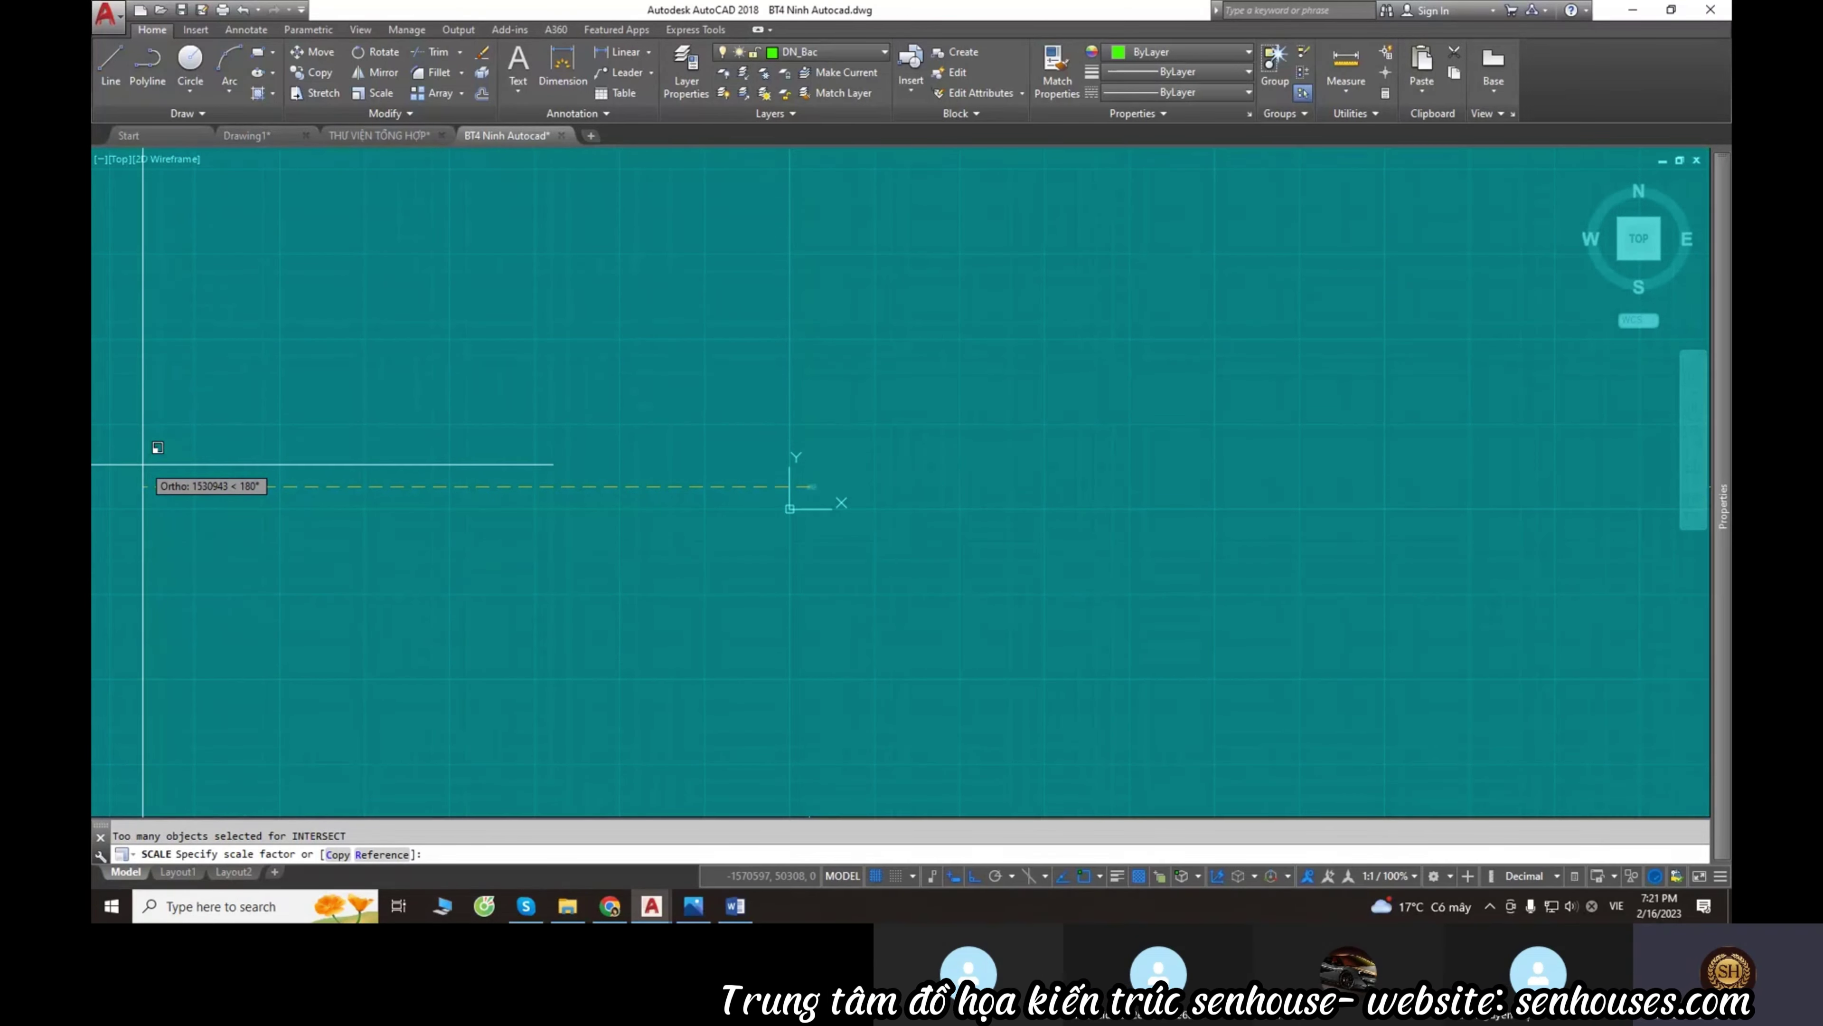
key(Escape)
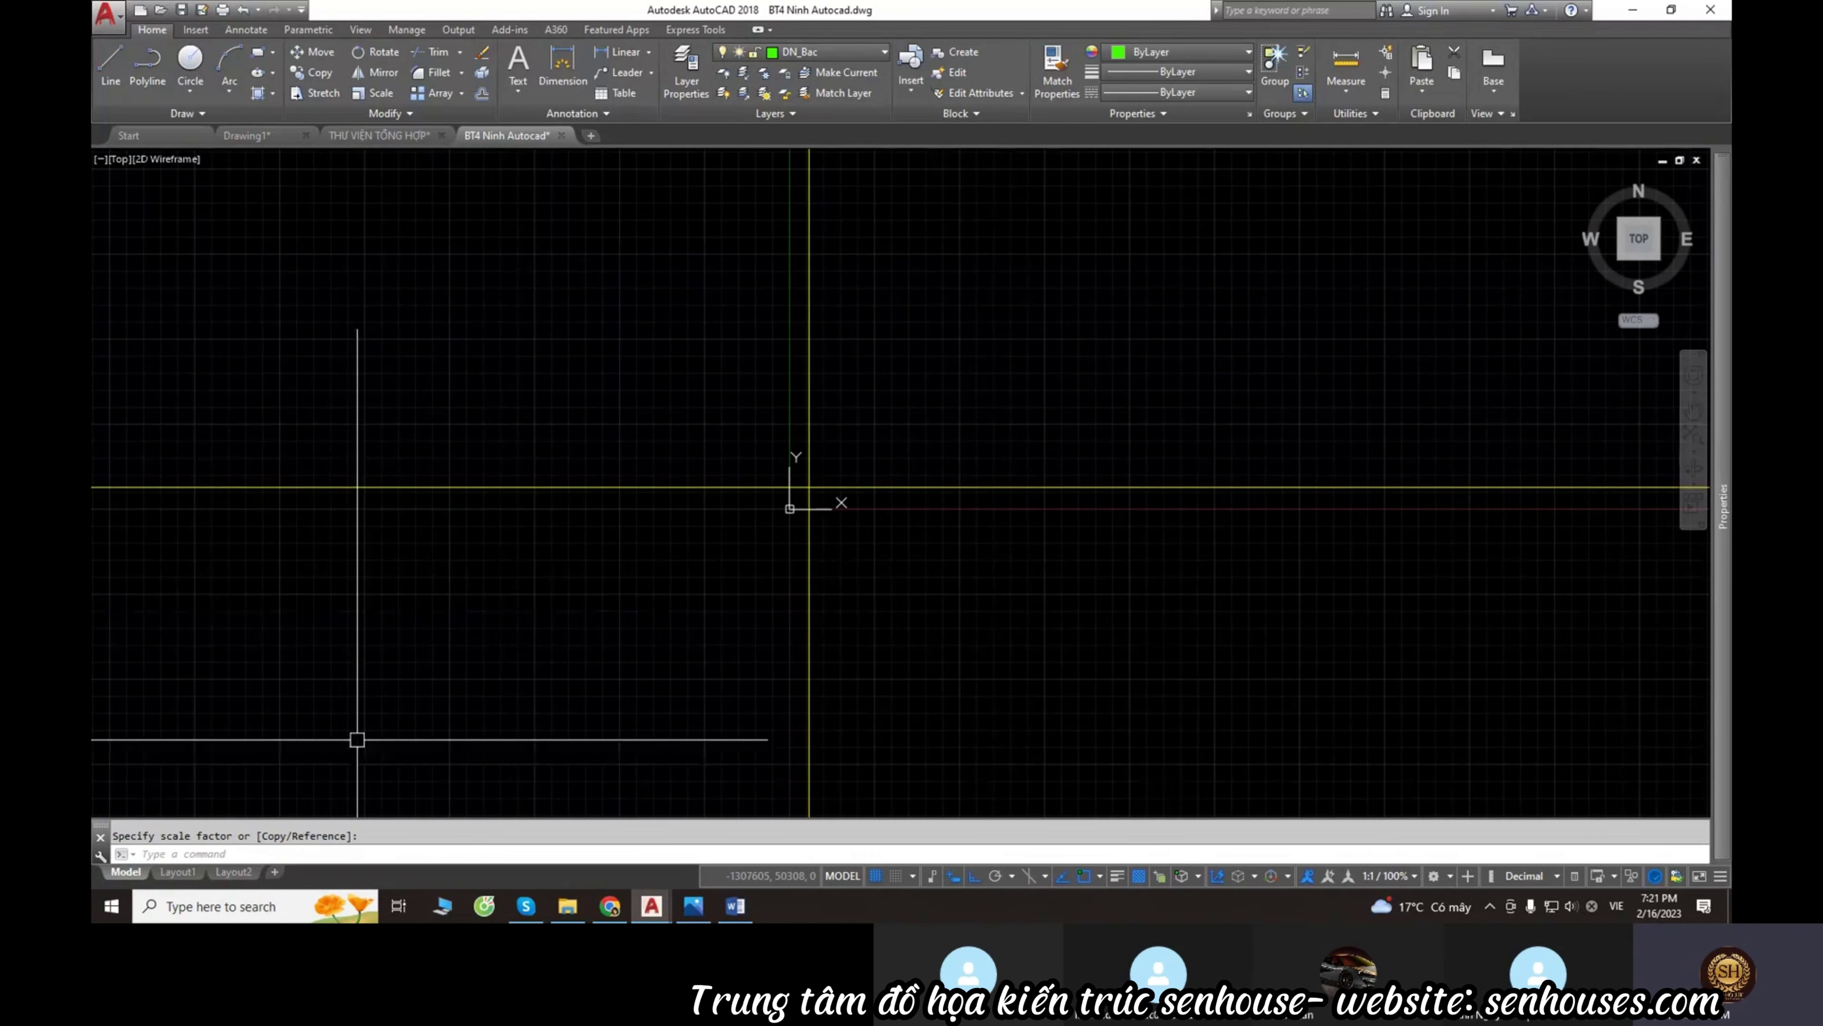
Zoom to the origin and delete the stray green corner lines.
scroll(565, 576, down, 3)
scroll(589, 581, up, 5)
scroll(610, 596, down, 3)
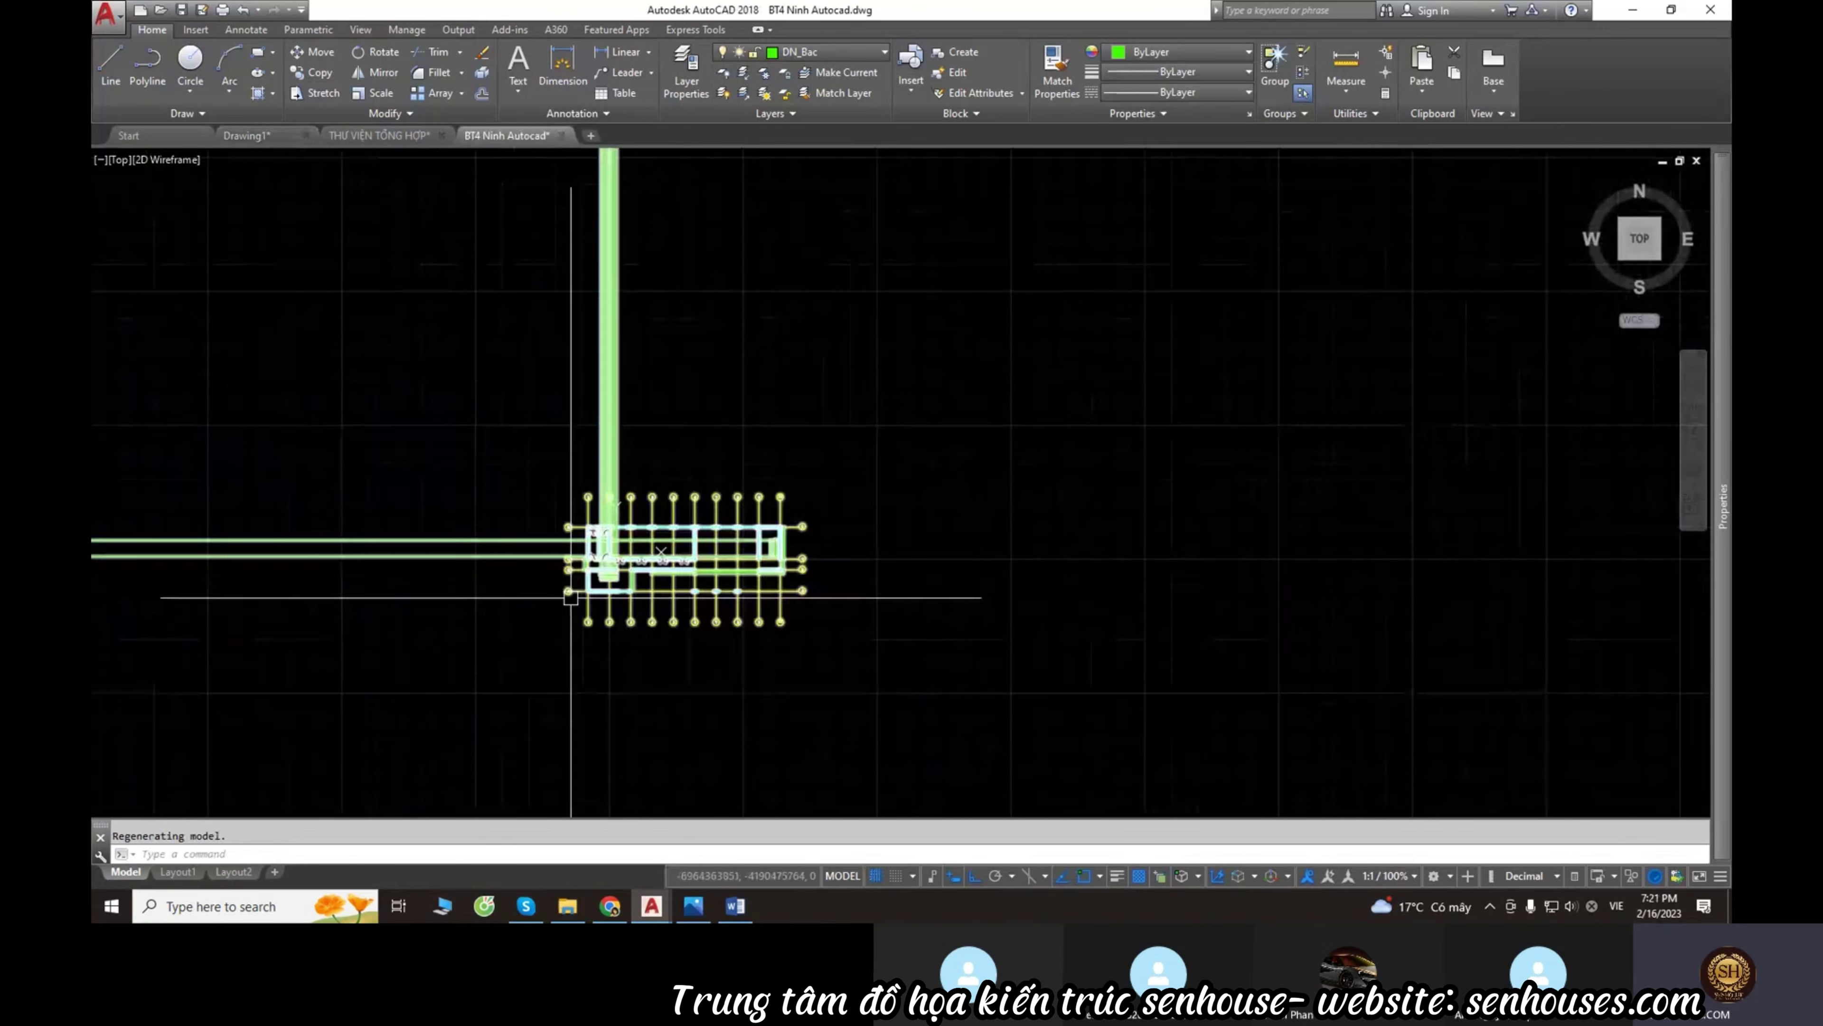
scroll(607, 575, down, 4)
scroll(660, 533, up, 6)
scroll(773, 501, up, 5)
scroll(838, 509, up, 4)
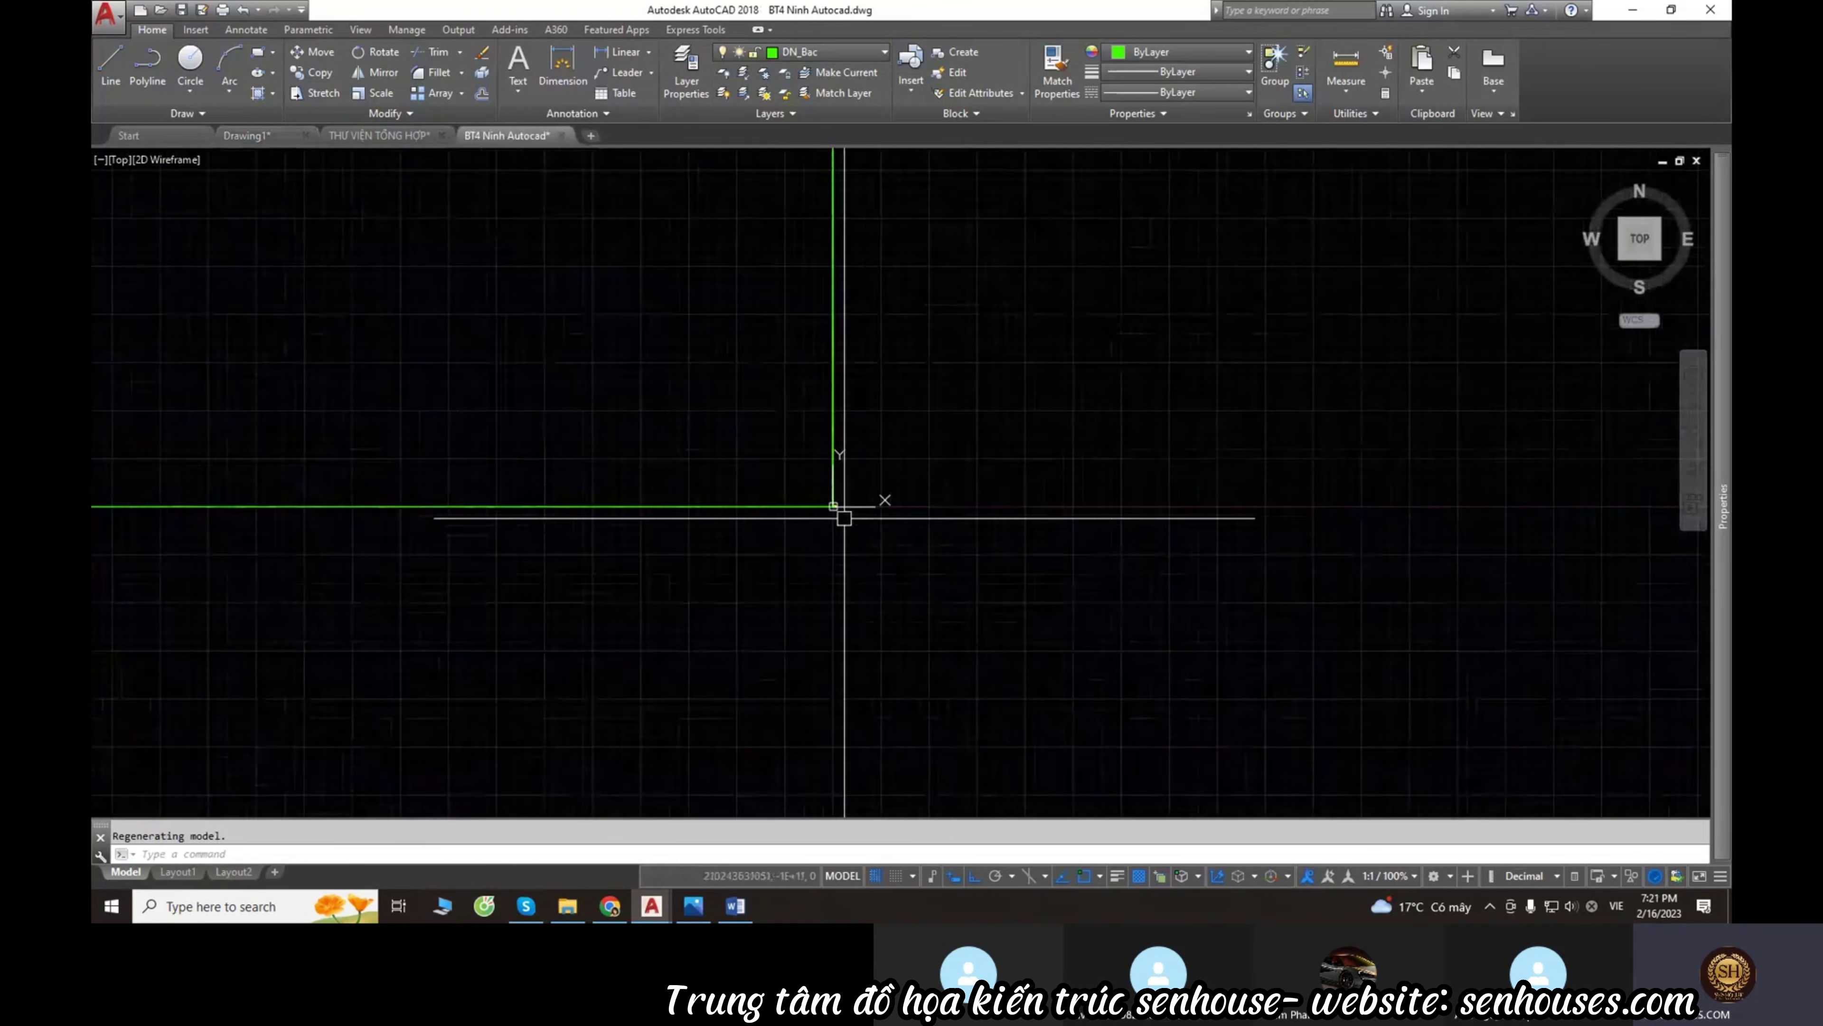
scroll(838, 504, up, 3)
scroll(493, 293, up, 4)
scroll(493, 293, down, 3)
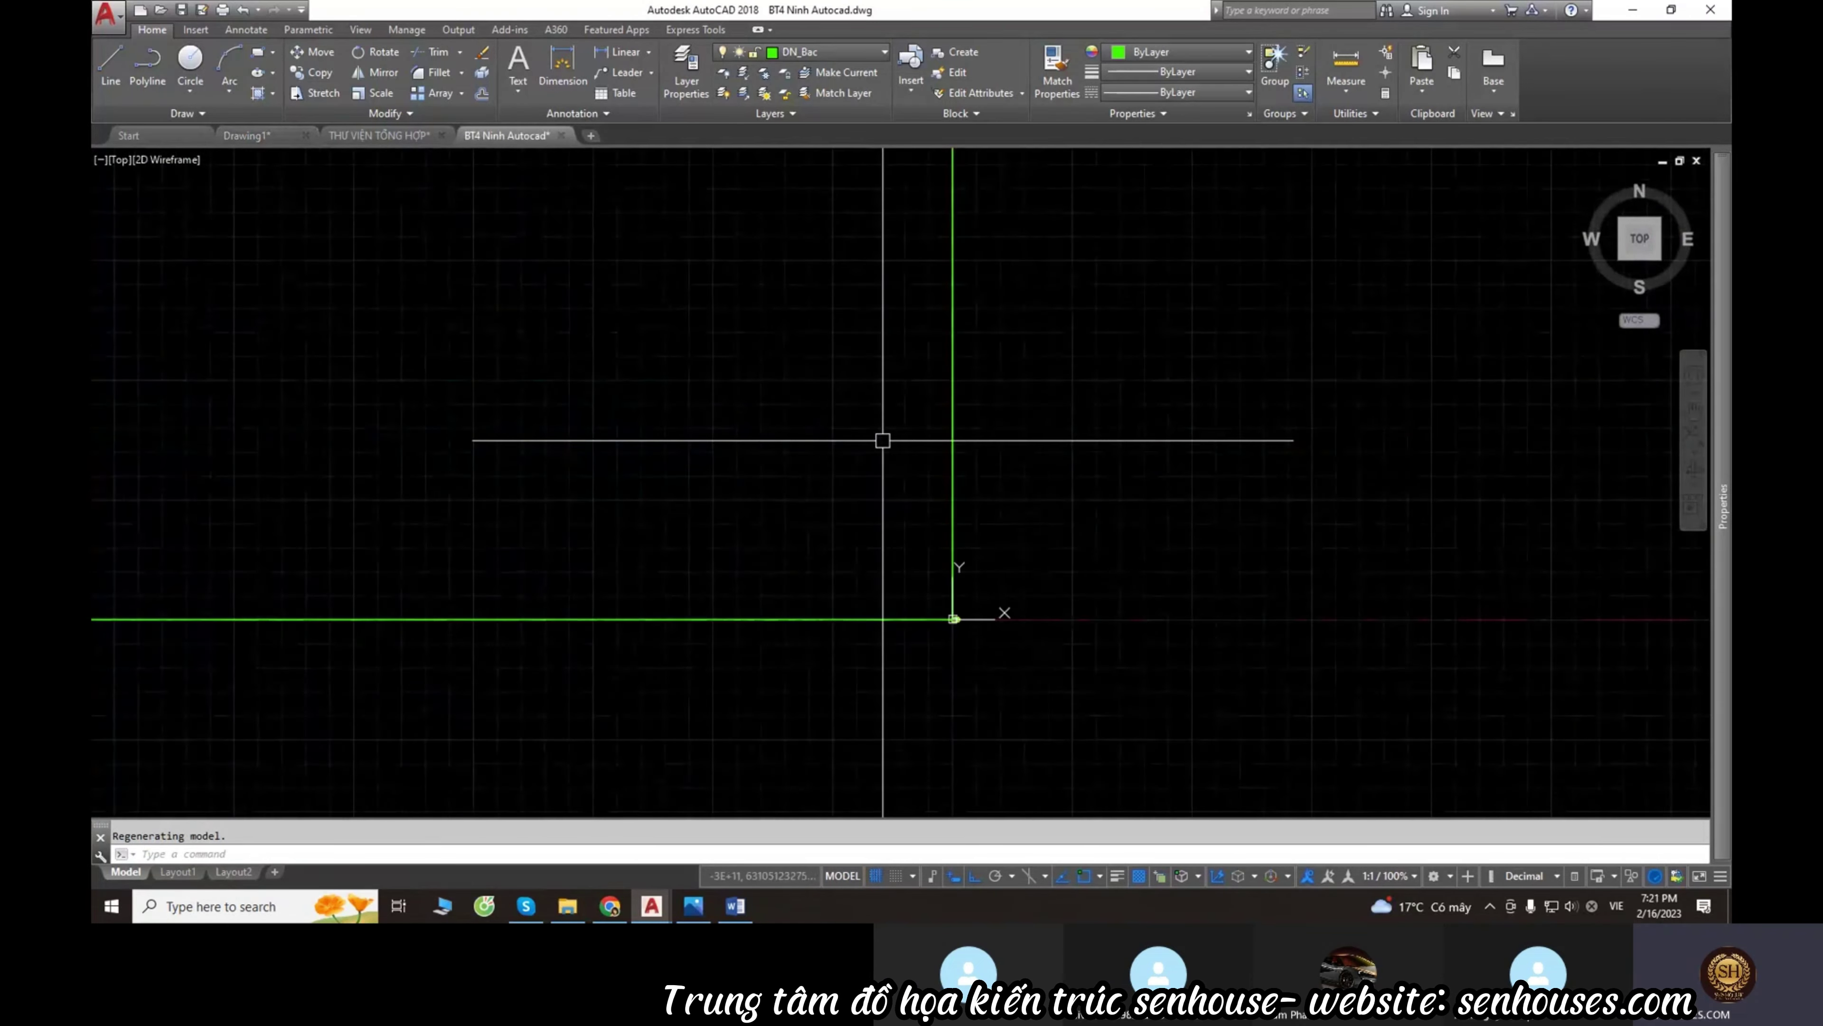
middle_drag(883, 436, 1050, 622)
scroll(932, 488, up, 2)
drag(933, 488, 480, 334)
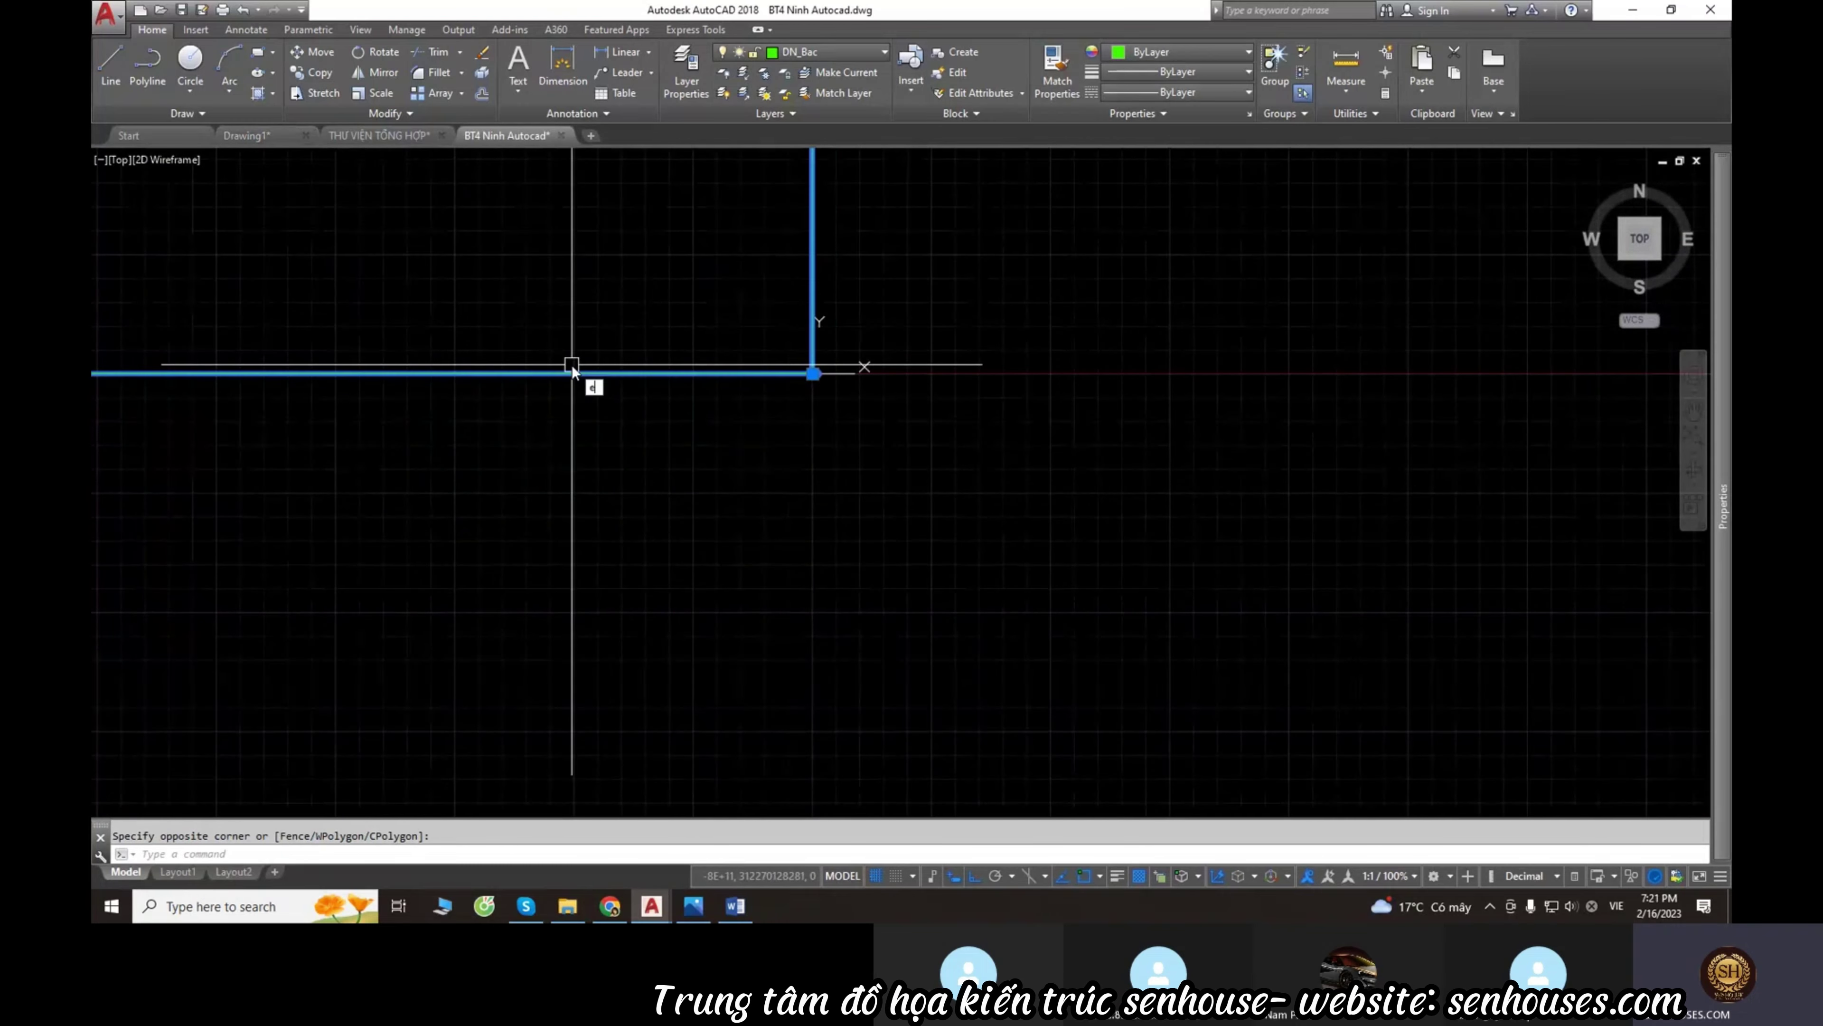
key(Delete)
middle_drag(610, 273, 661, 405)
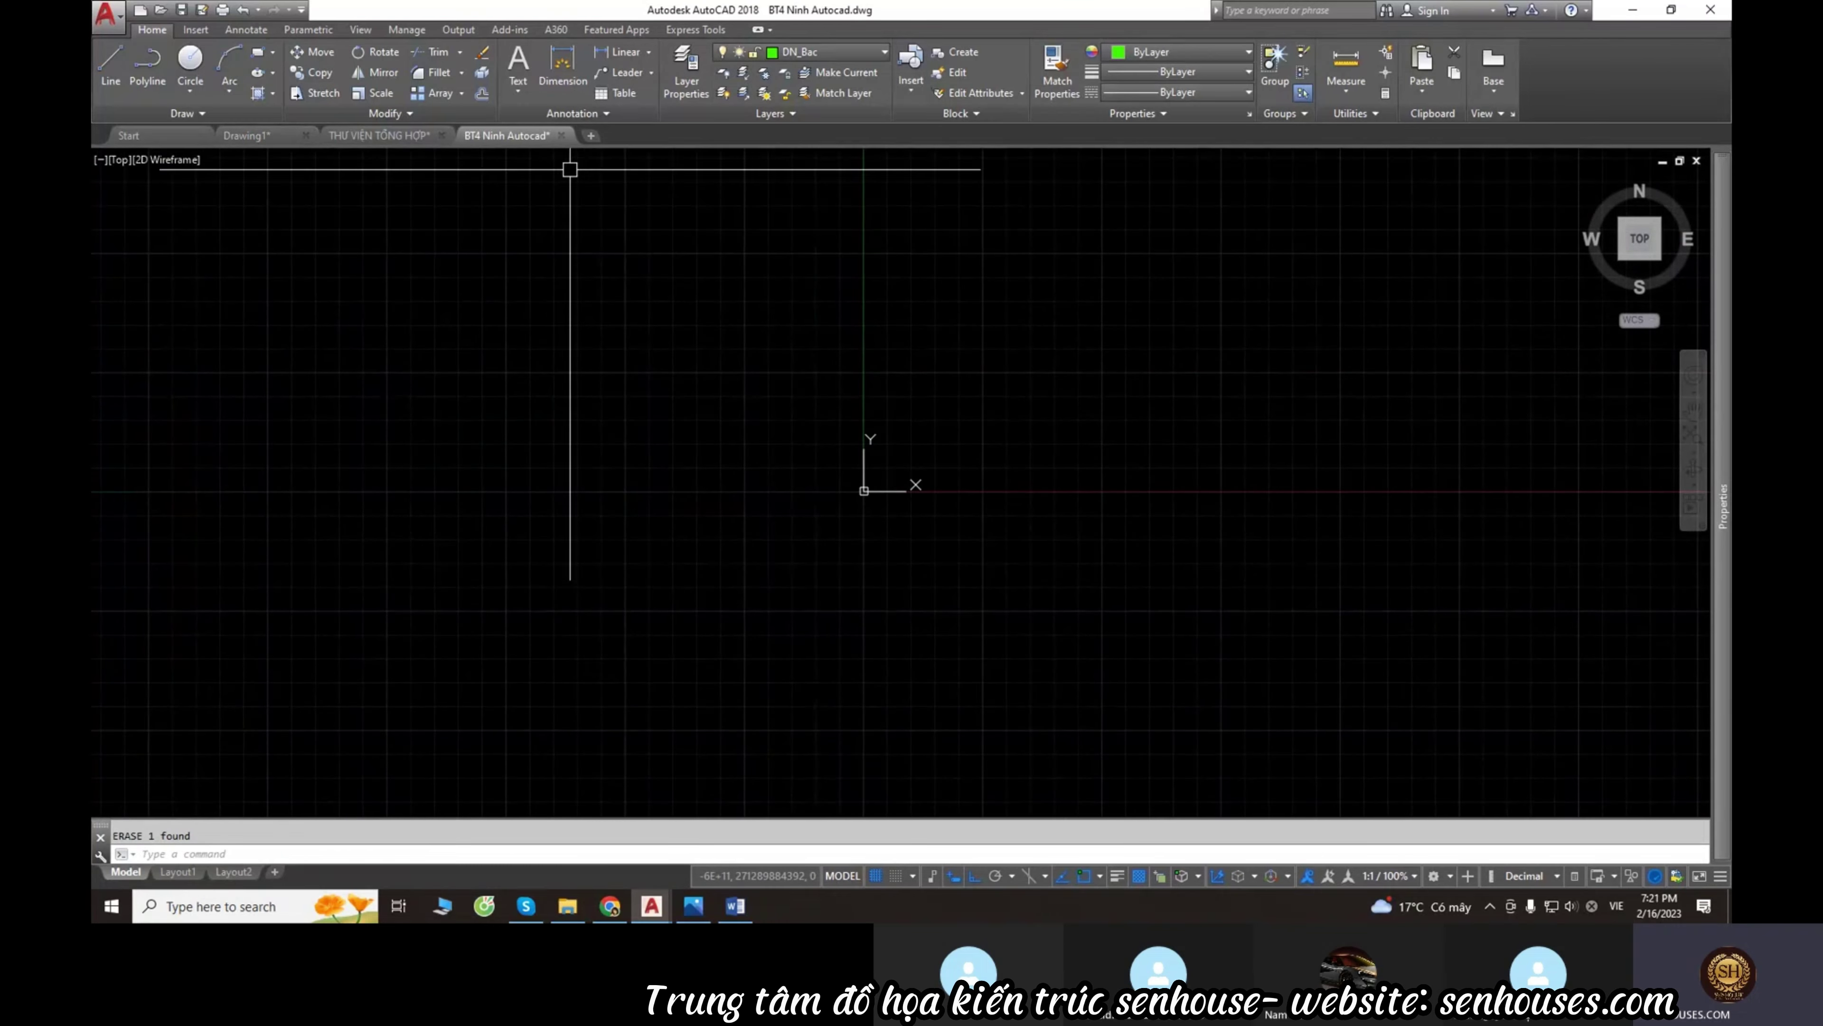
Close the BT4 Ninh Autocad drawing and return to Drawing1 with the trucks.
click(561, 136)
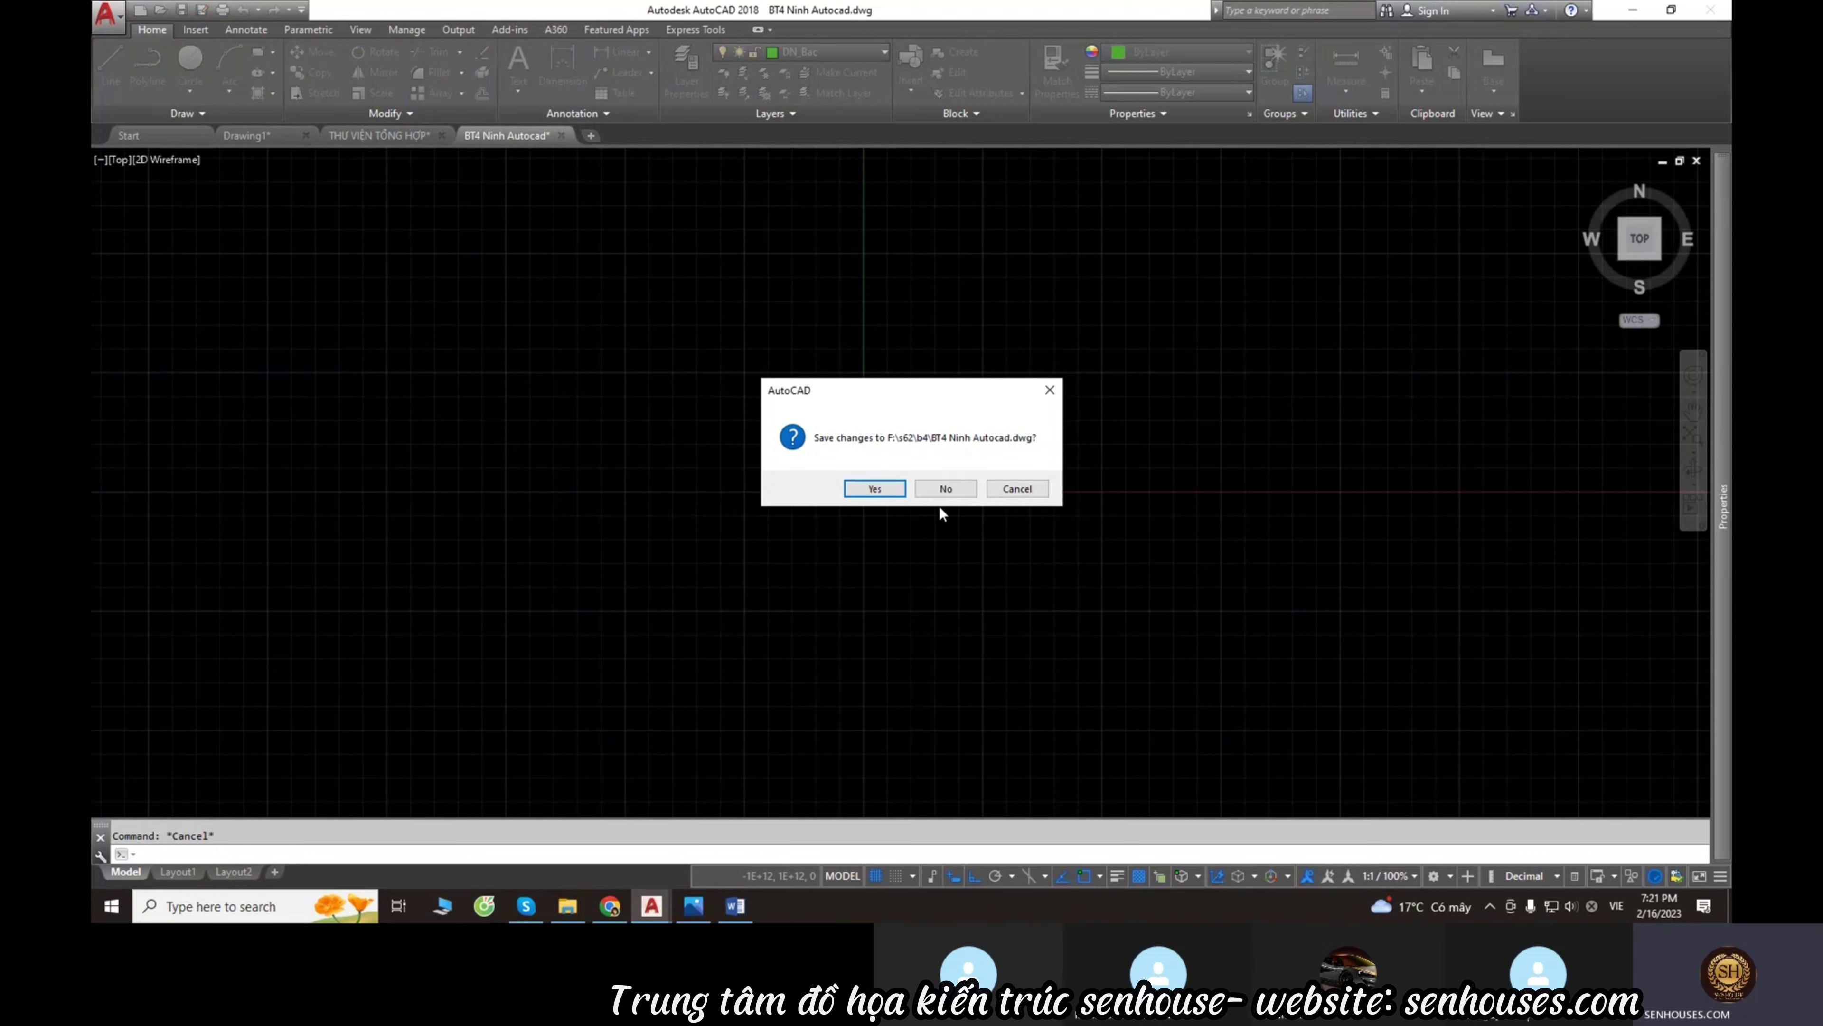
click(945, 488)
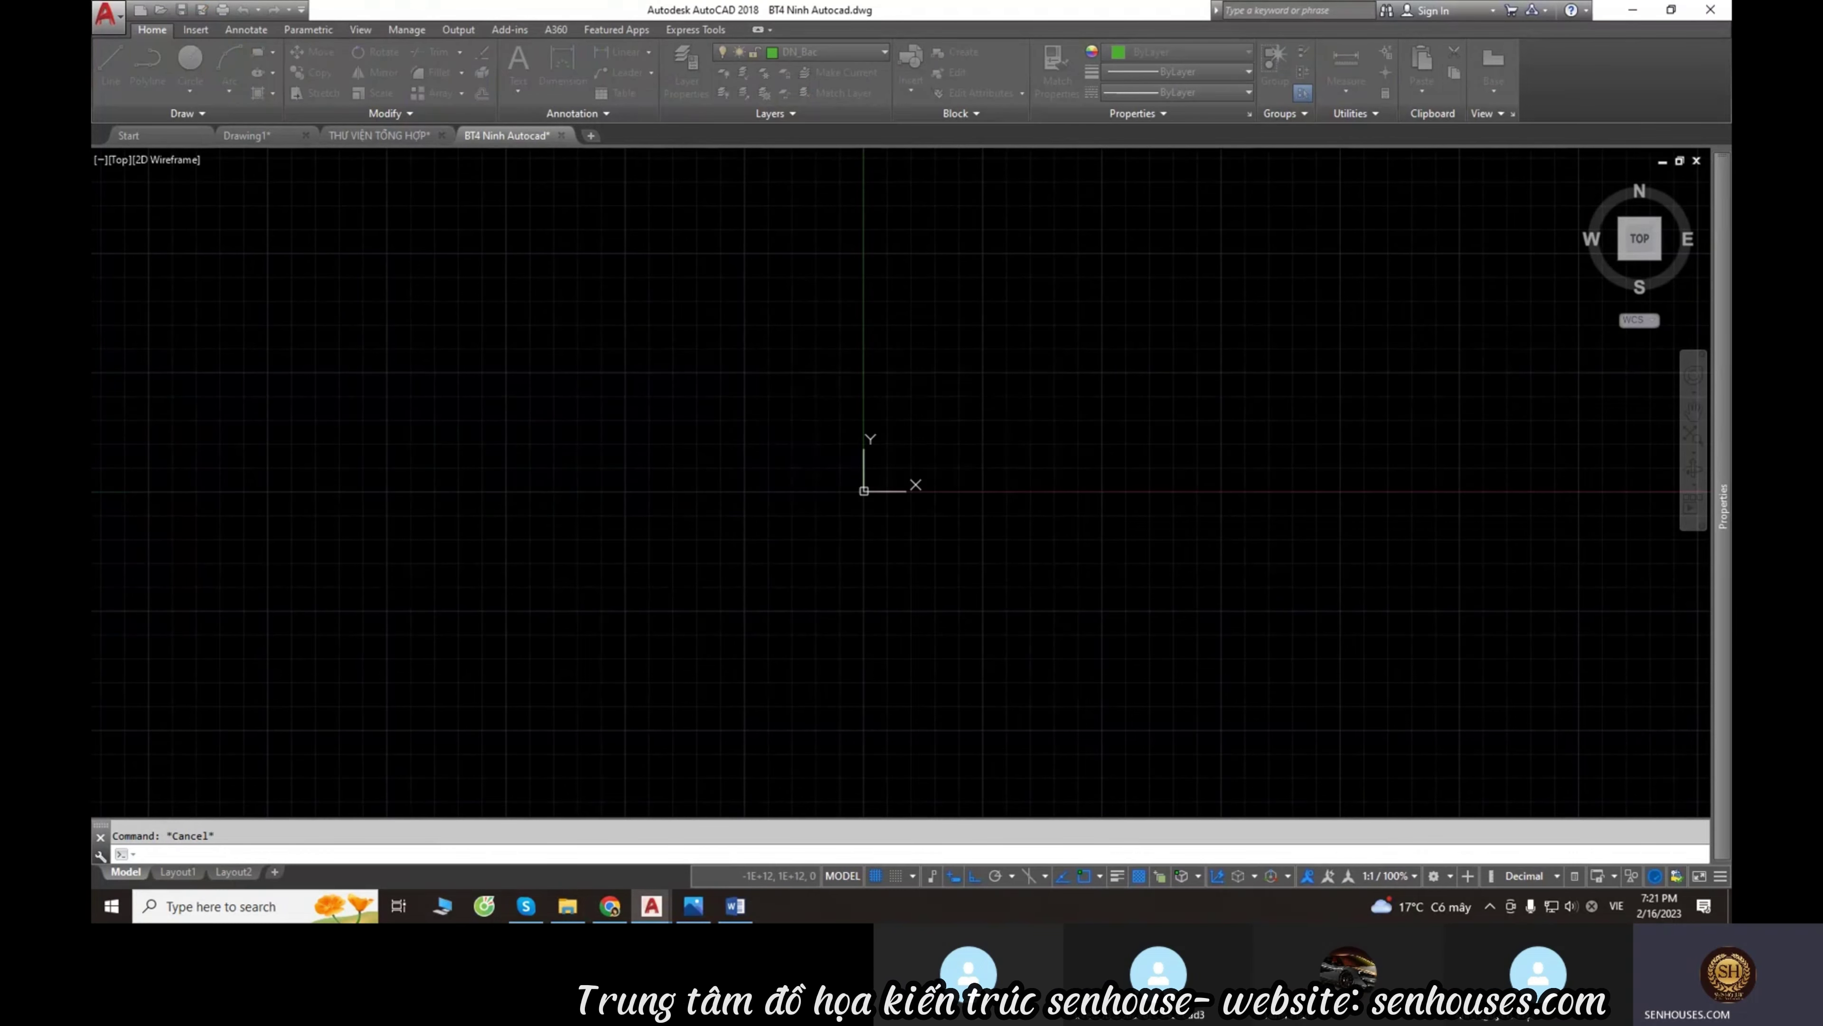
click(239, 135)
scroll(819, 527, down, 5)
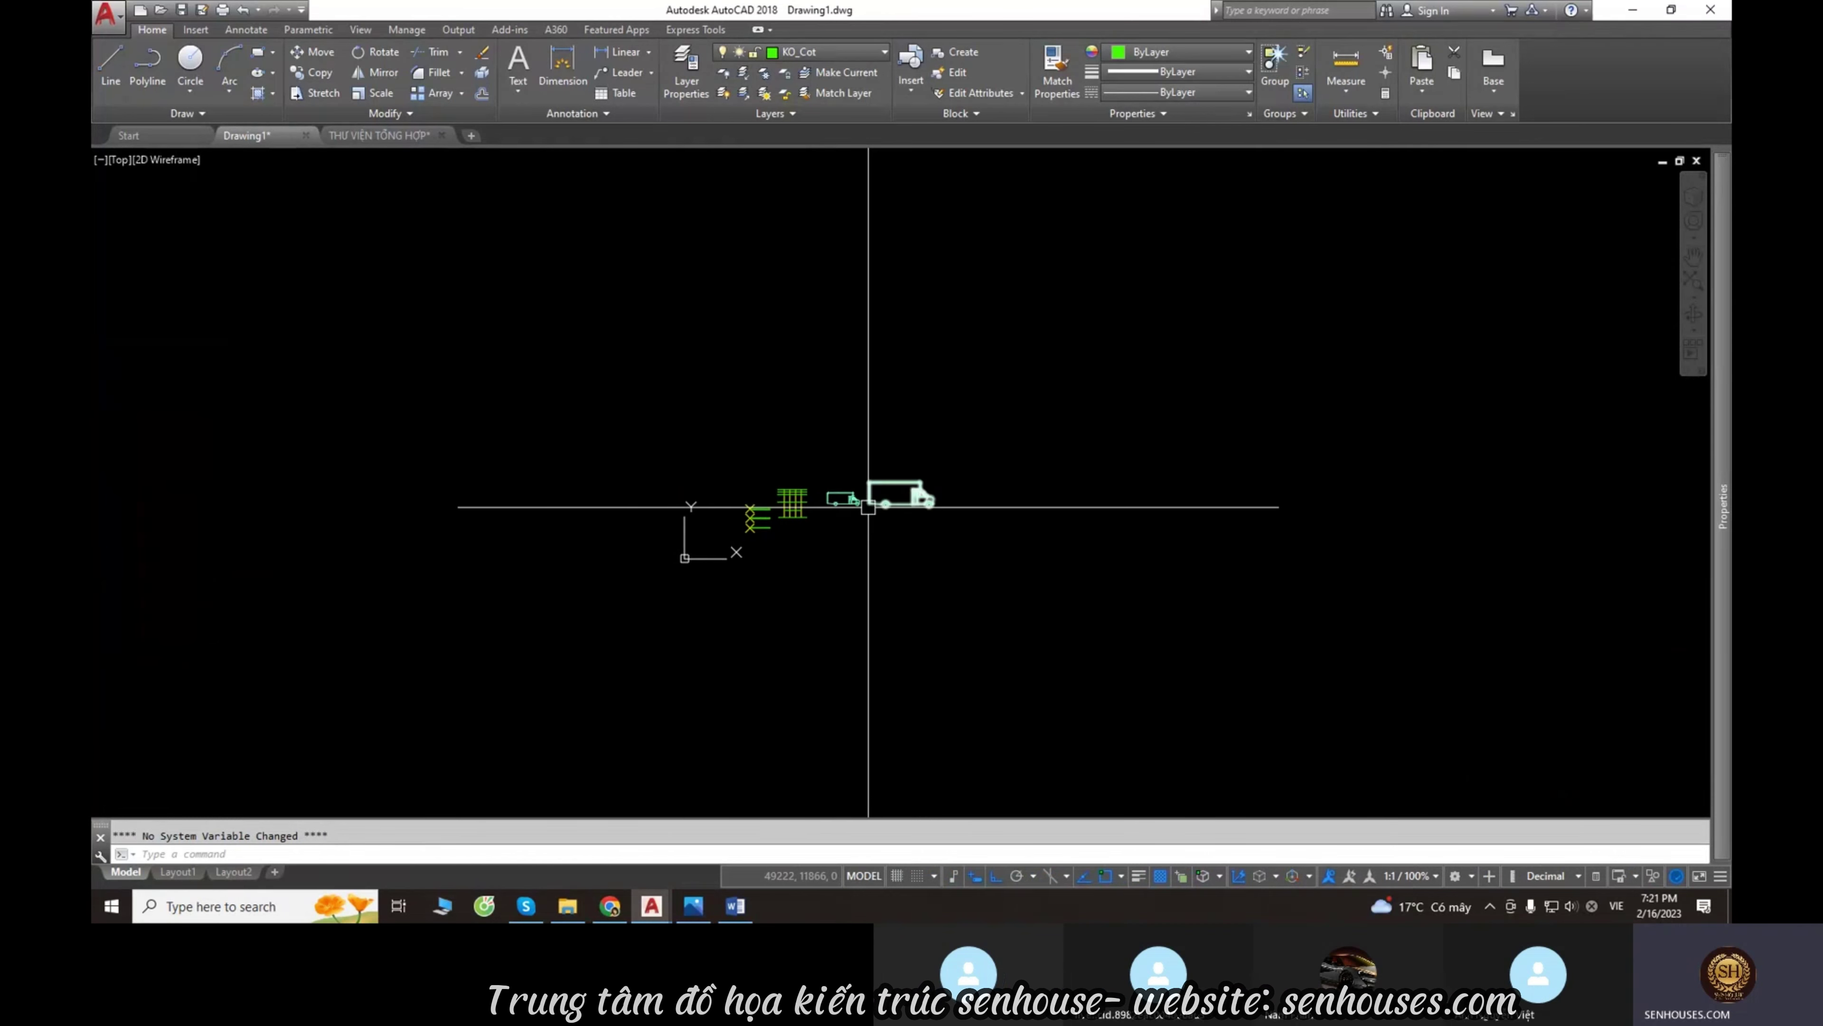
scroll(819, 526, up, 5)
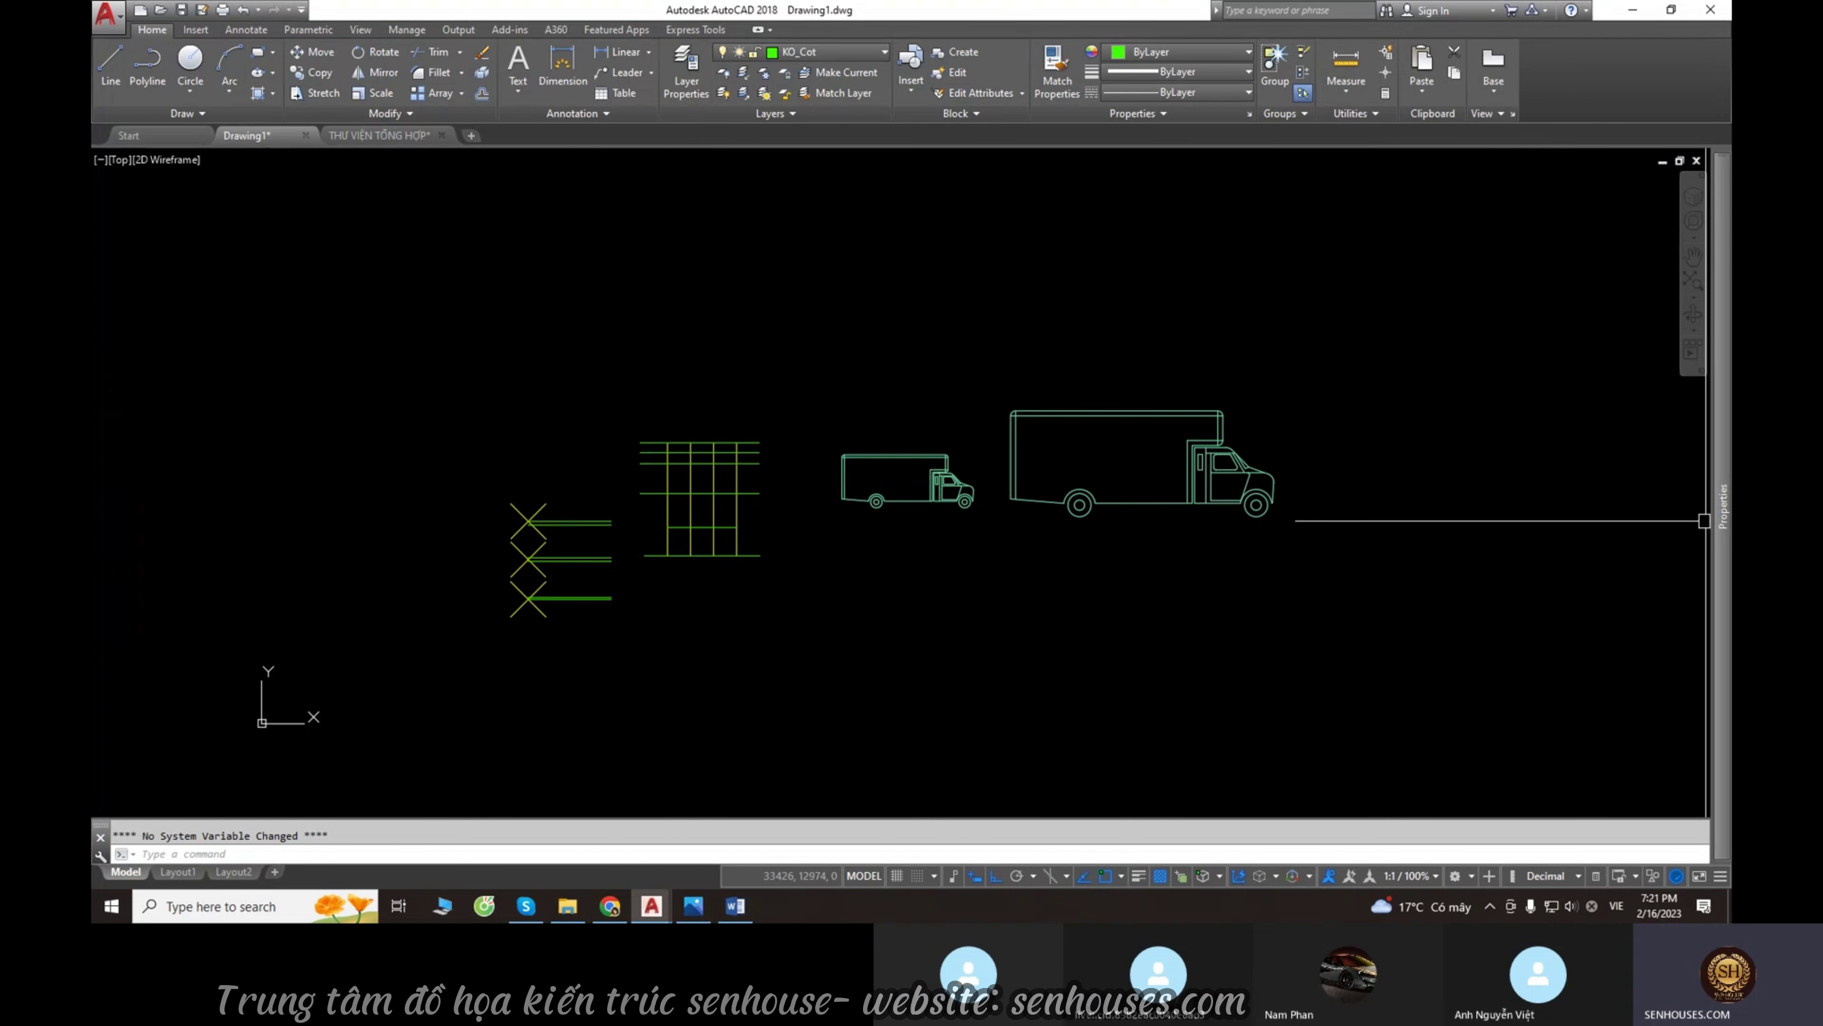
key(Escape)
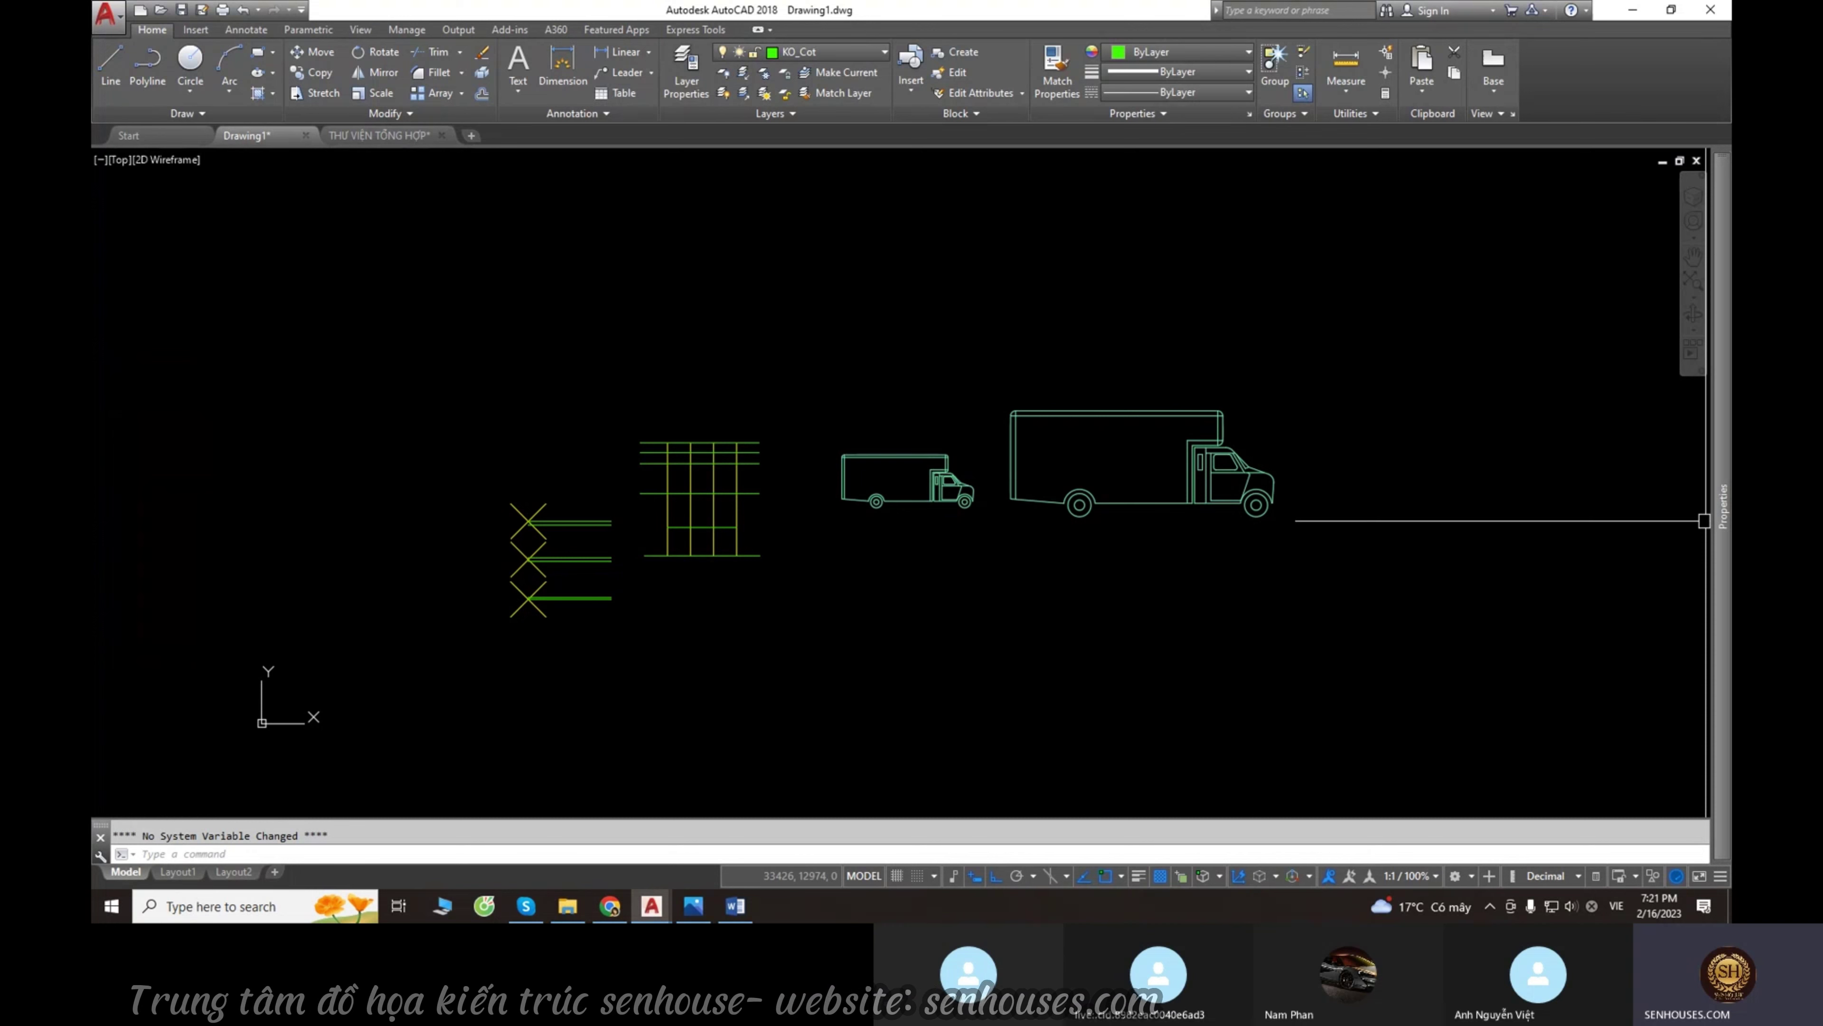
Draw a small rectangle in the empty space right of the large box truck.
middle_drag(1215, 563, 591, 570)
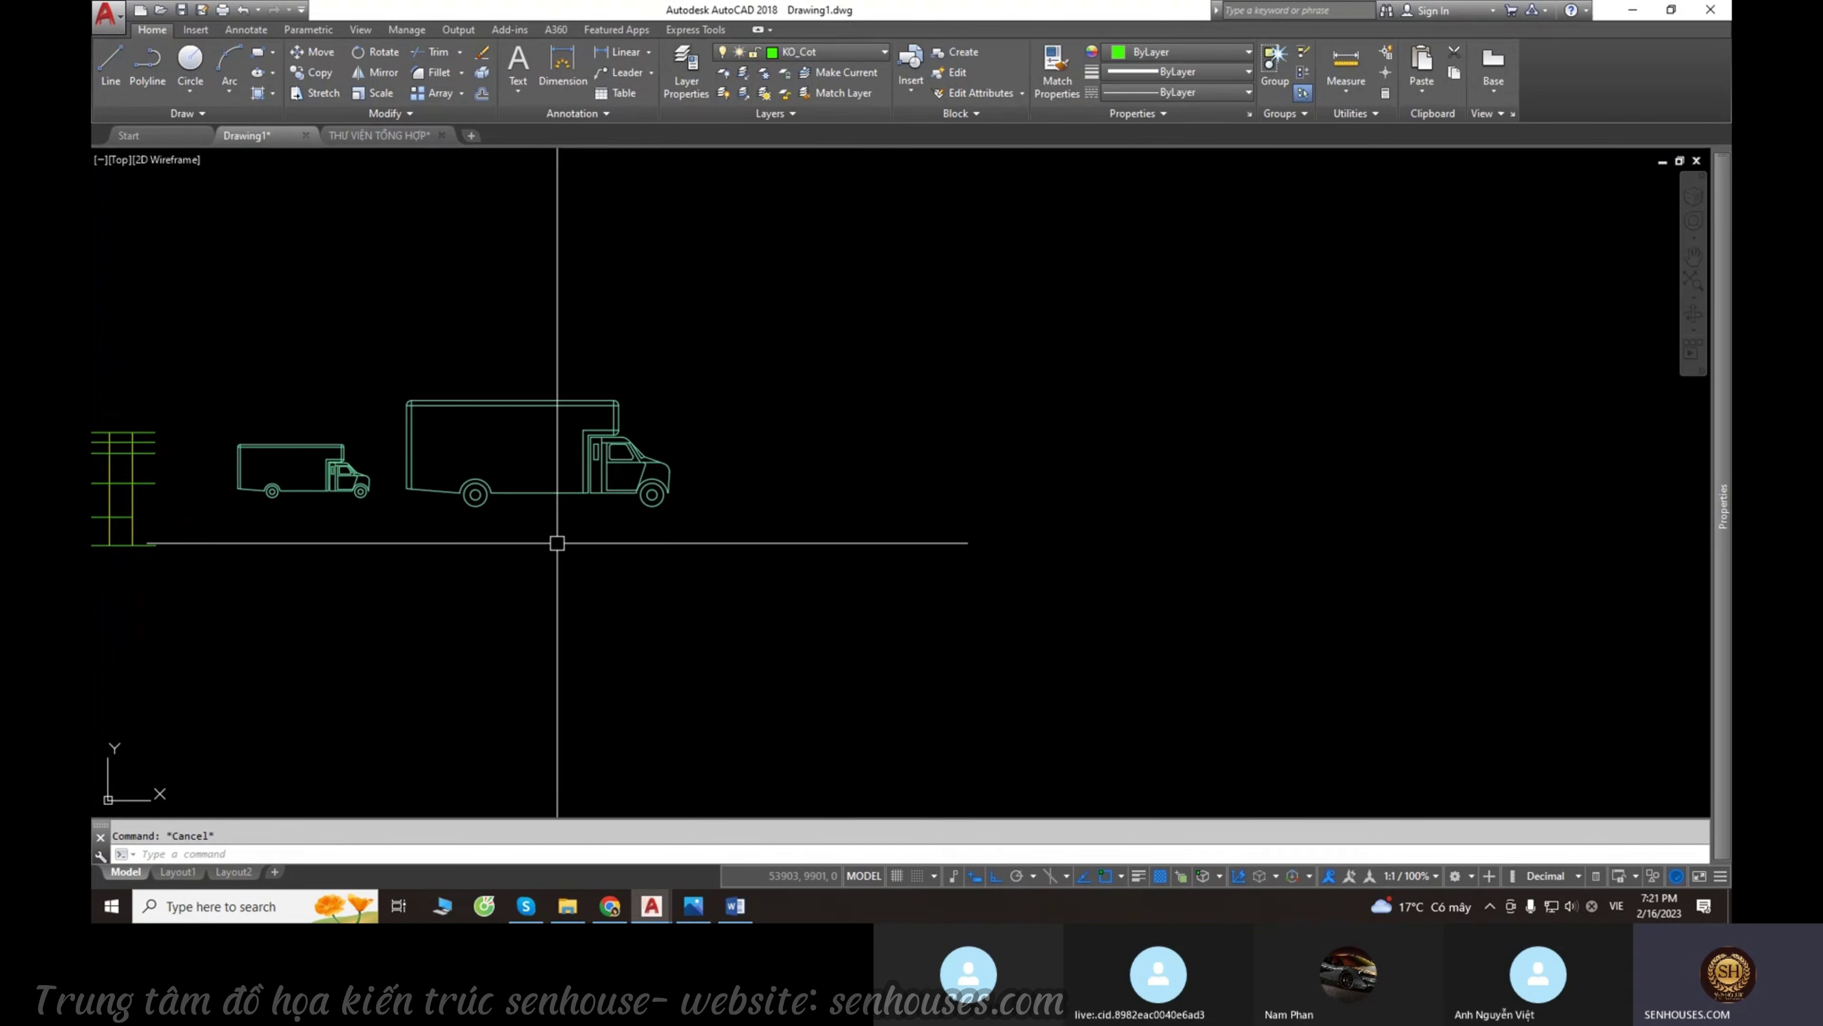
text(rec)
key(Return)
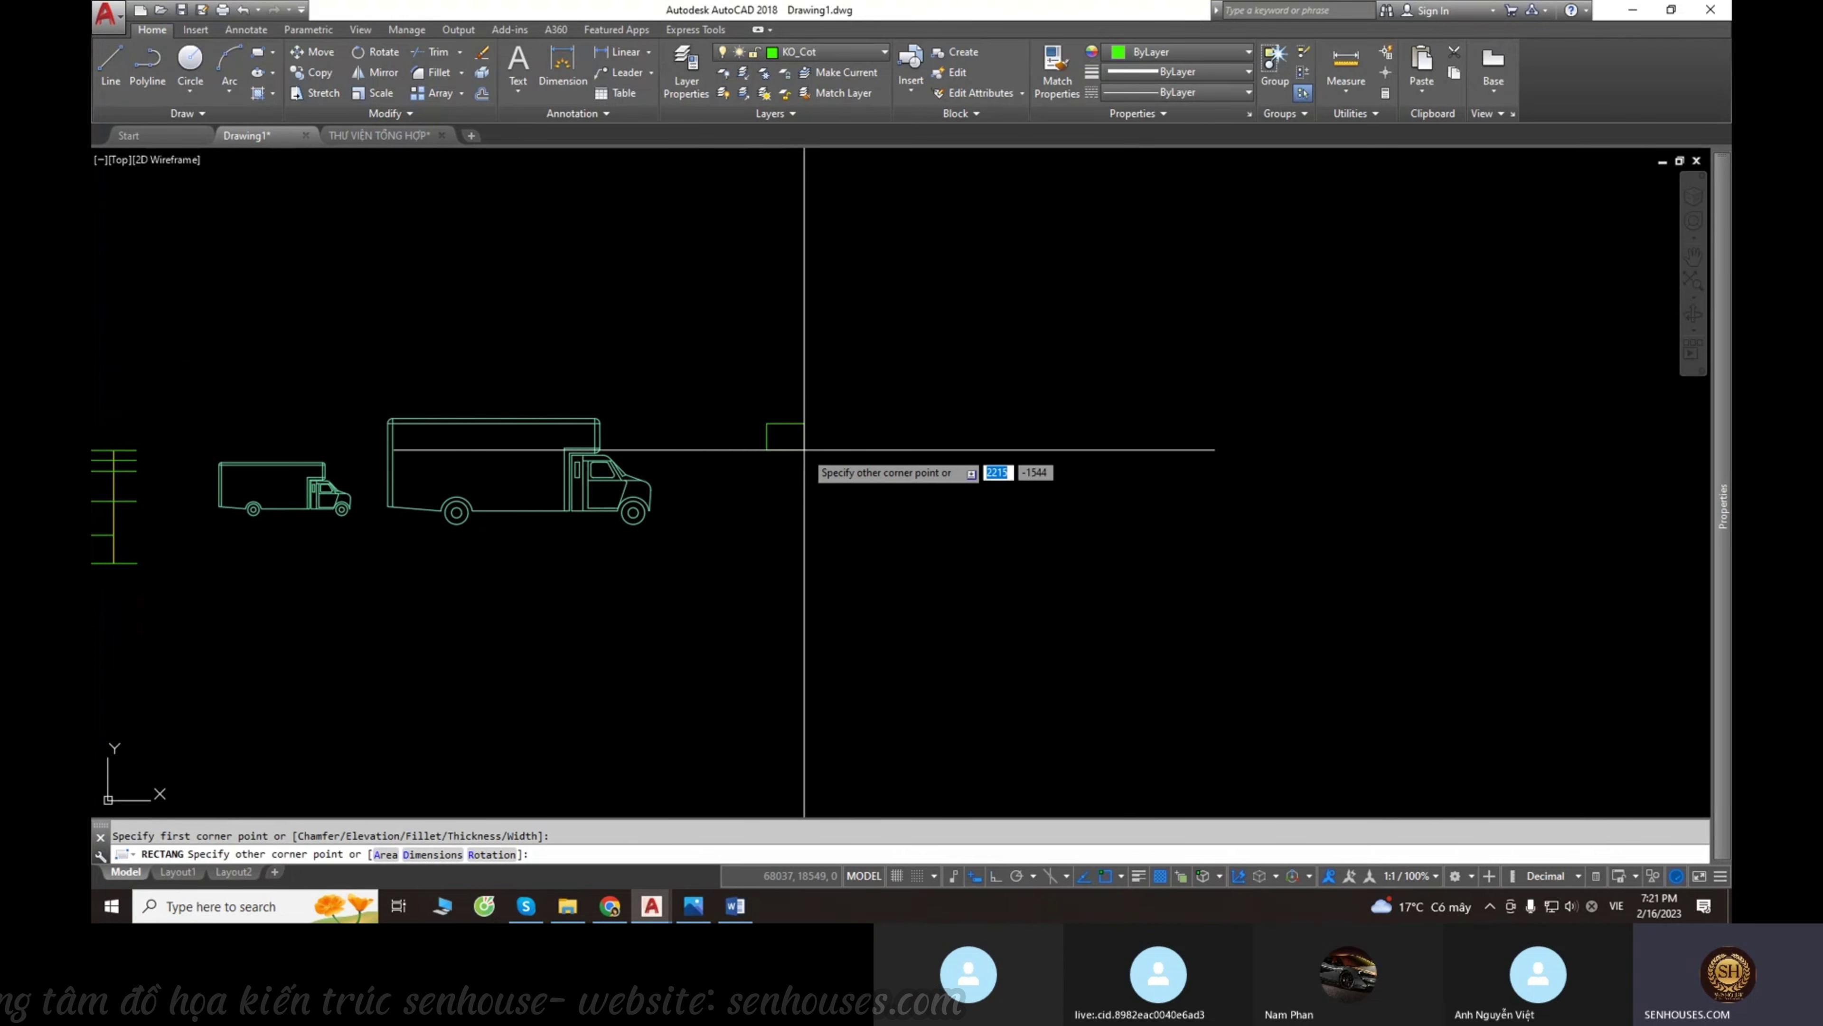
click(848, 434)
scroll(808, 460, up, 2)
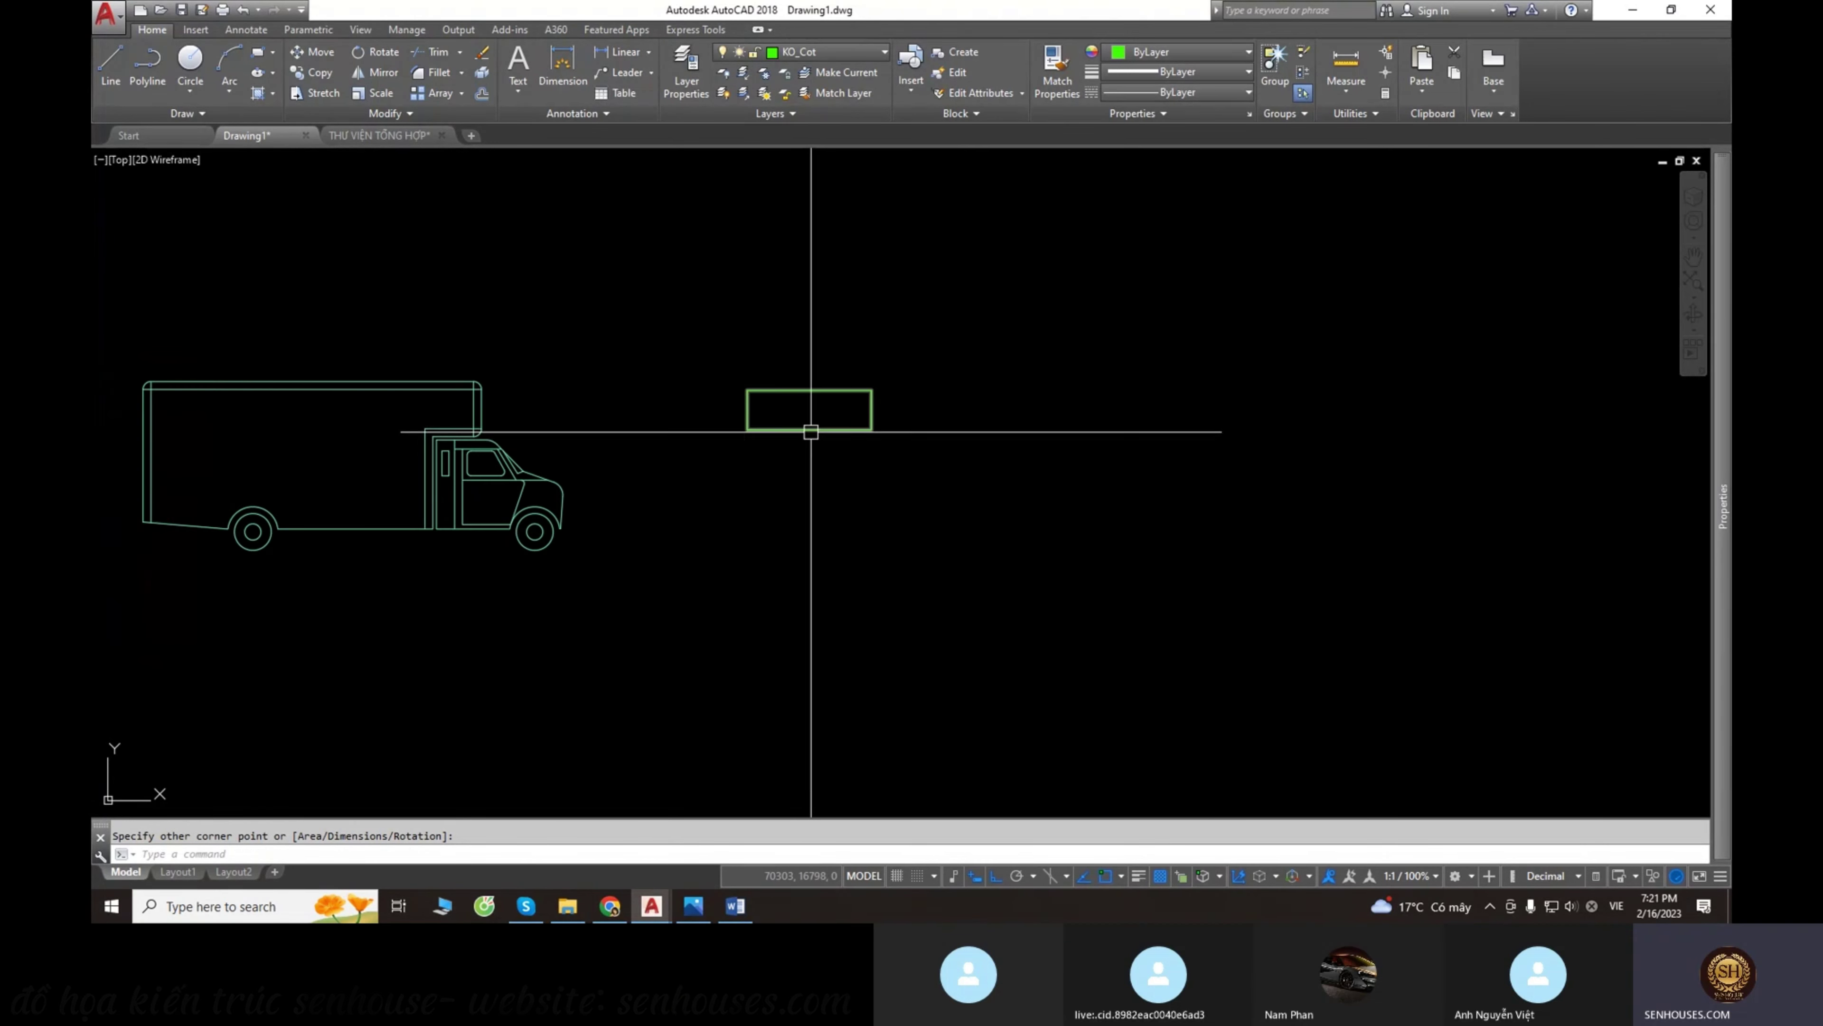
scroll(810, 432, down, 2)
scroll(833, 471, up, 4)
scroll(748, 436, up, 2)
Window-select the new rectangle and begin the AR array command.
click(952, 512)
click(847, 497)
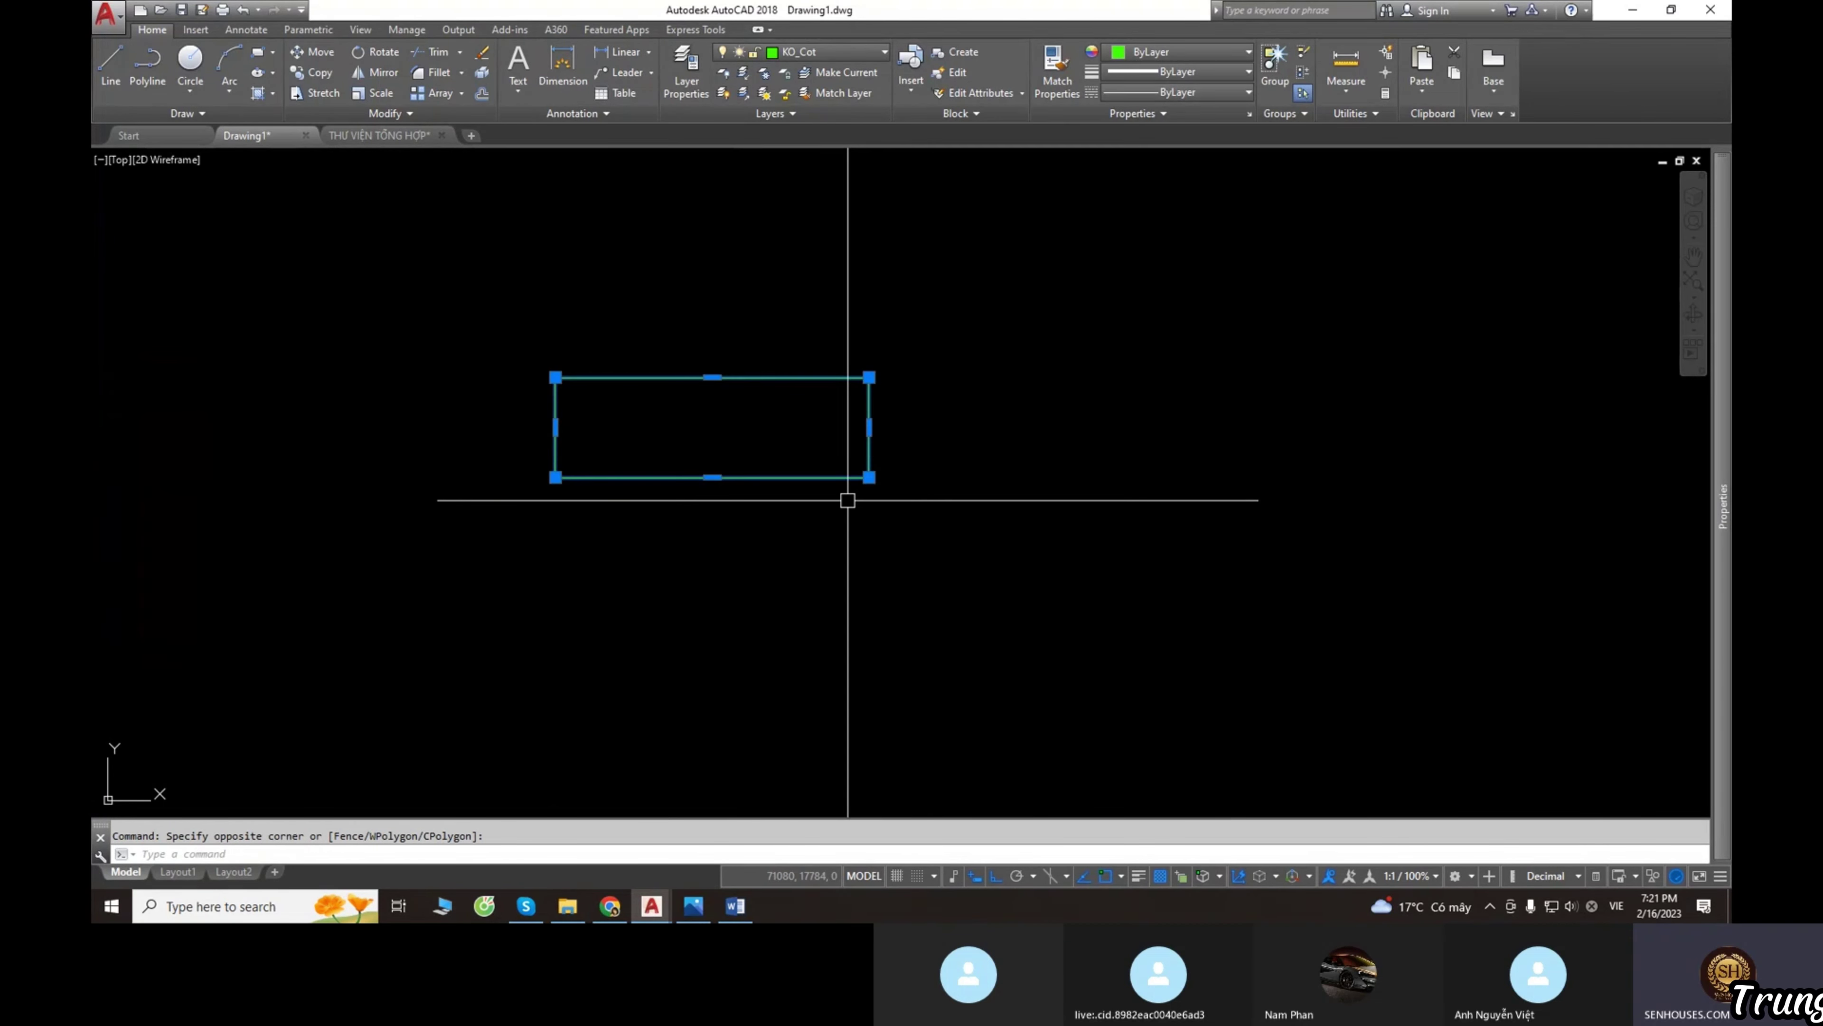
scroll(739, 453, down, 5)
key(Escape)
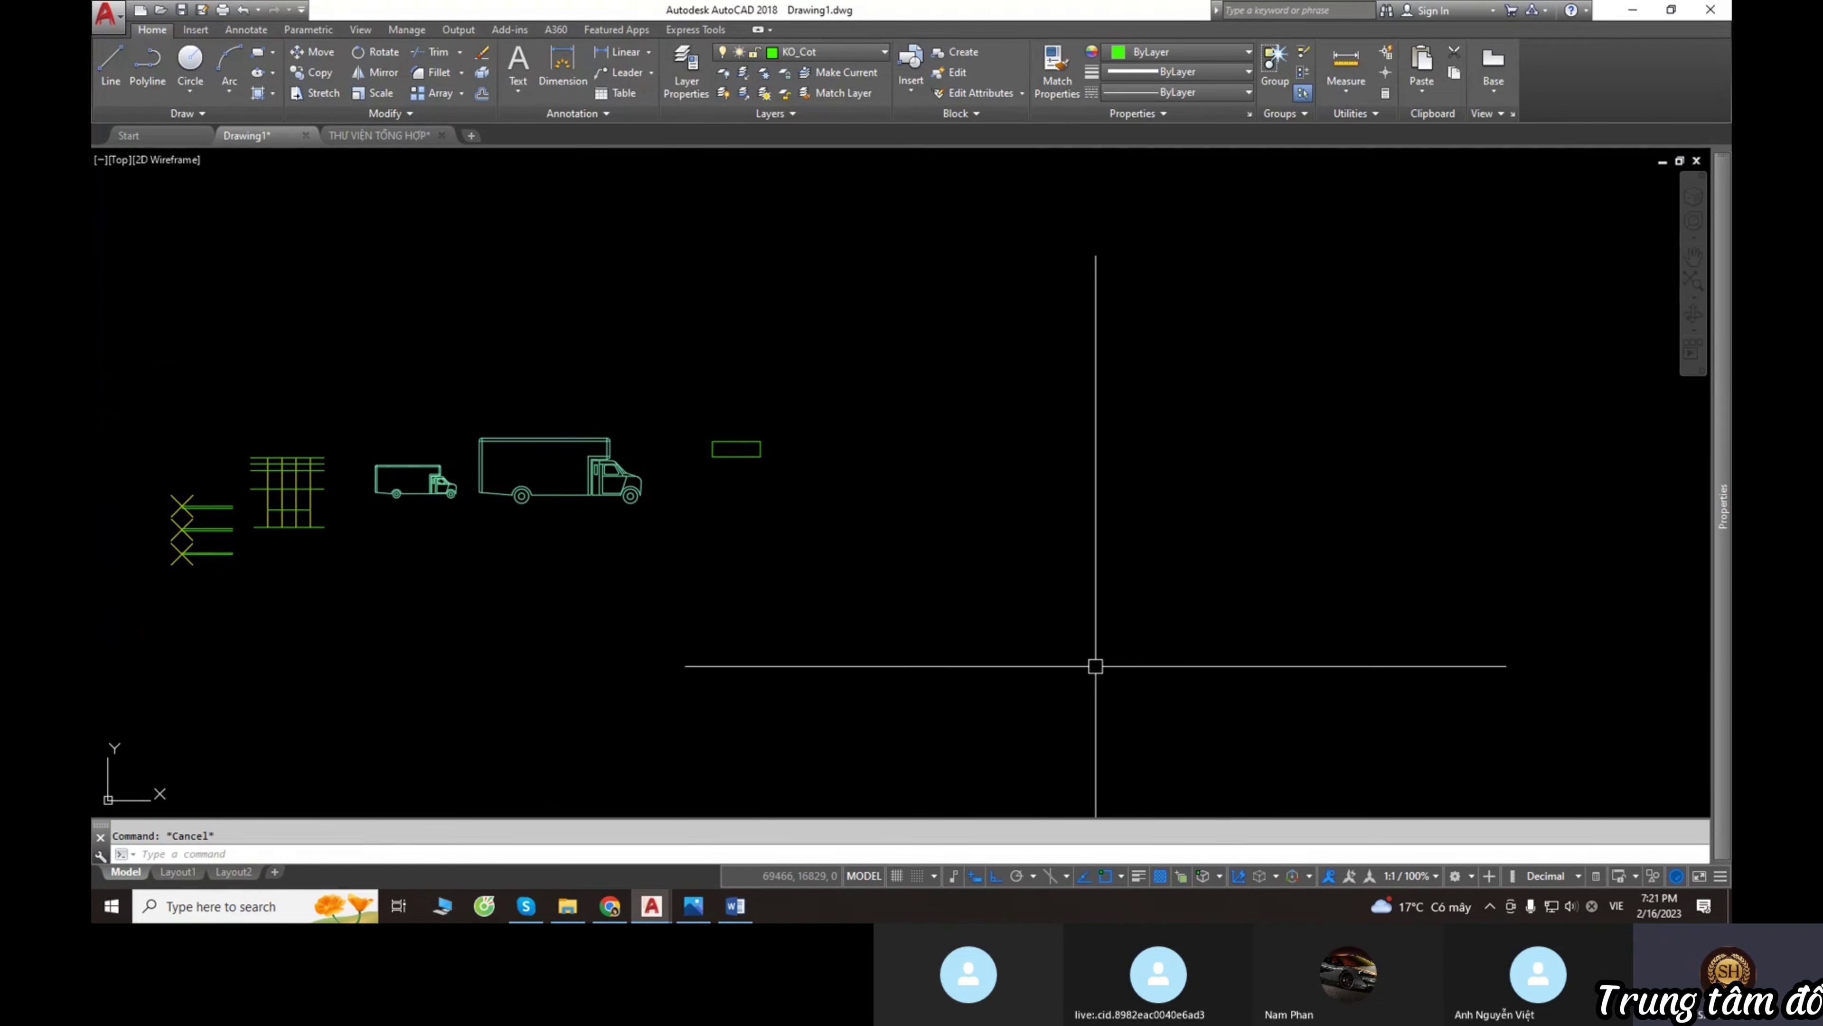
mouse_move(775, 504)
middle_down()
mouse_move(961, 416)
mouse_move(863, 448)
mouse_move(830, 486)
middle_up()
scroll(863, 448, up, 4)
click(746, 412)
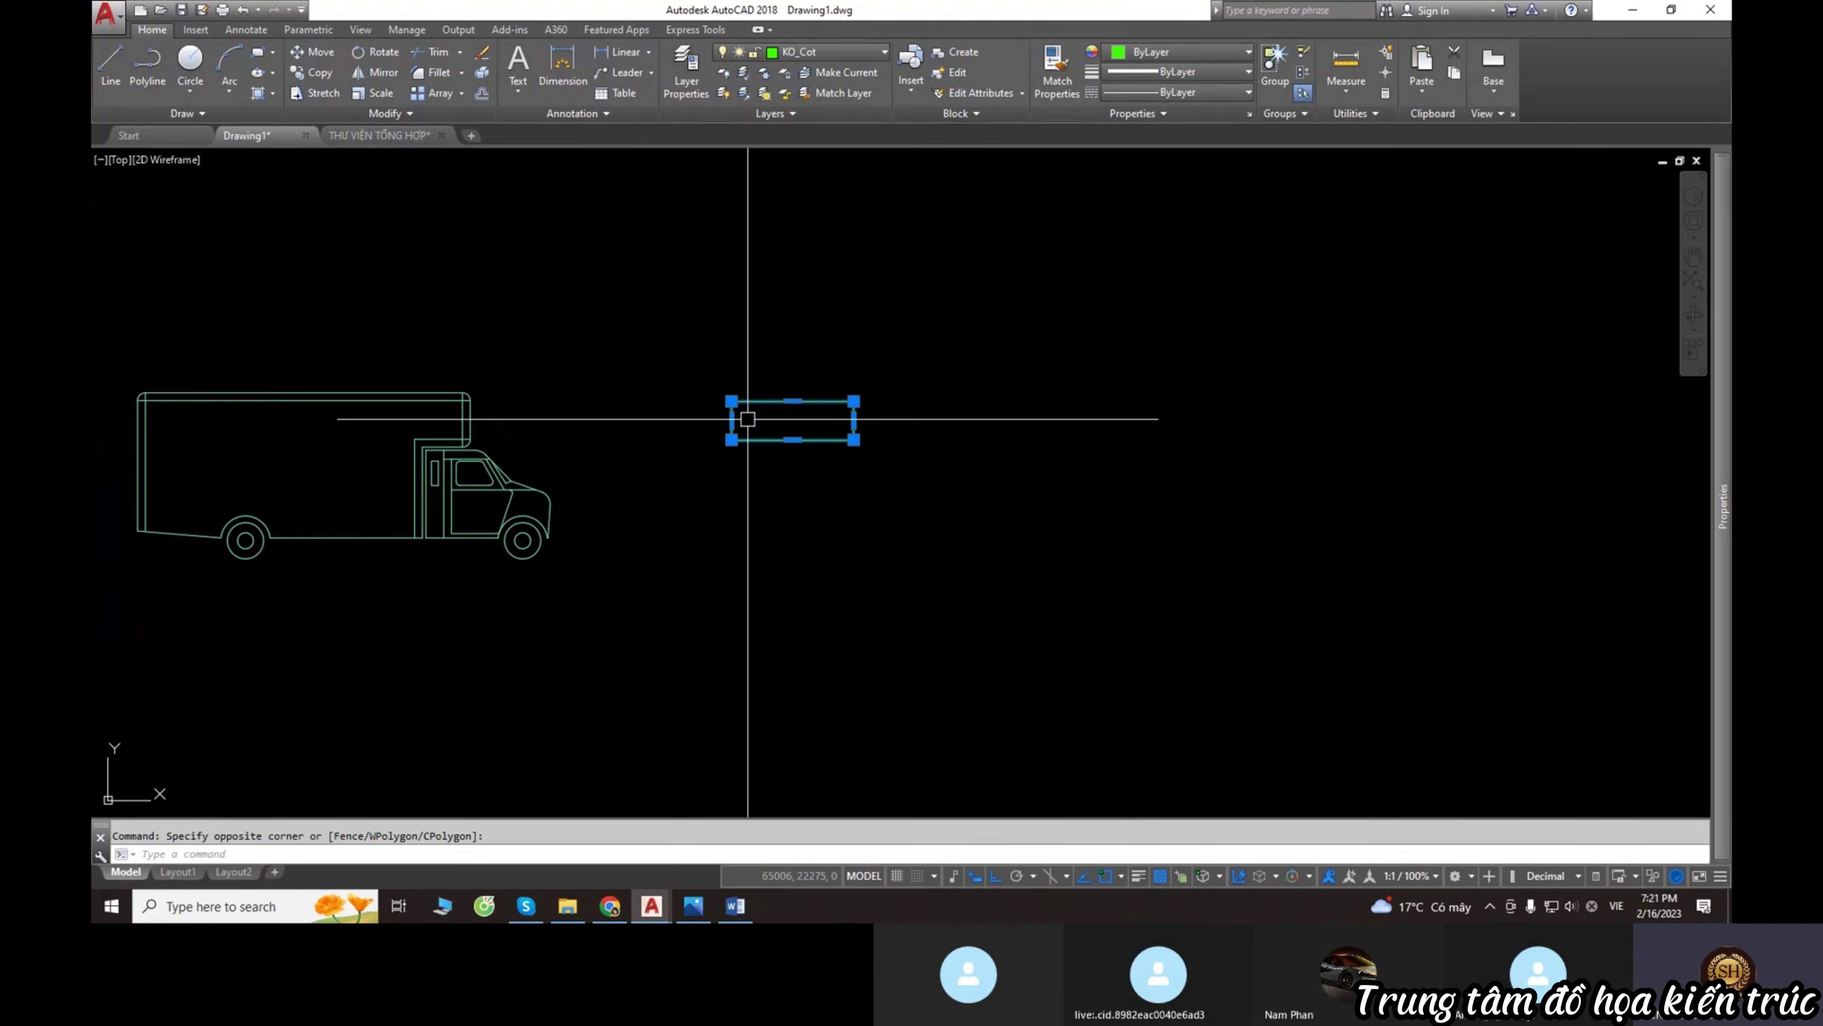
middle_drag(969, 522, 916, 484)
click(915, 486)
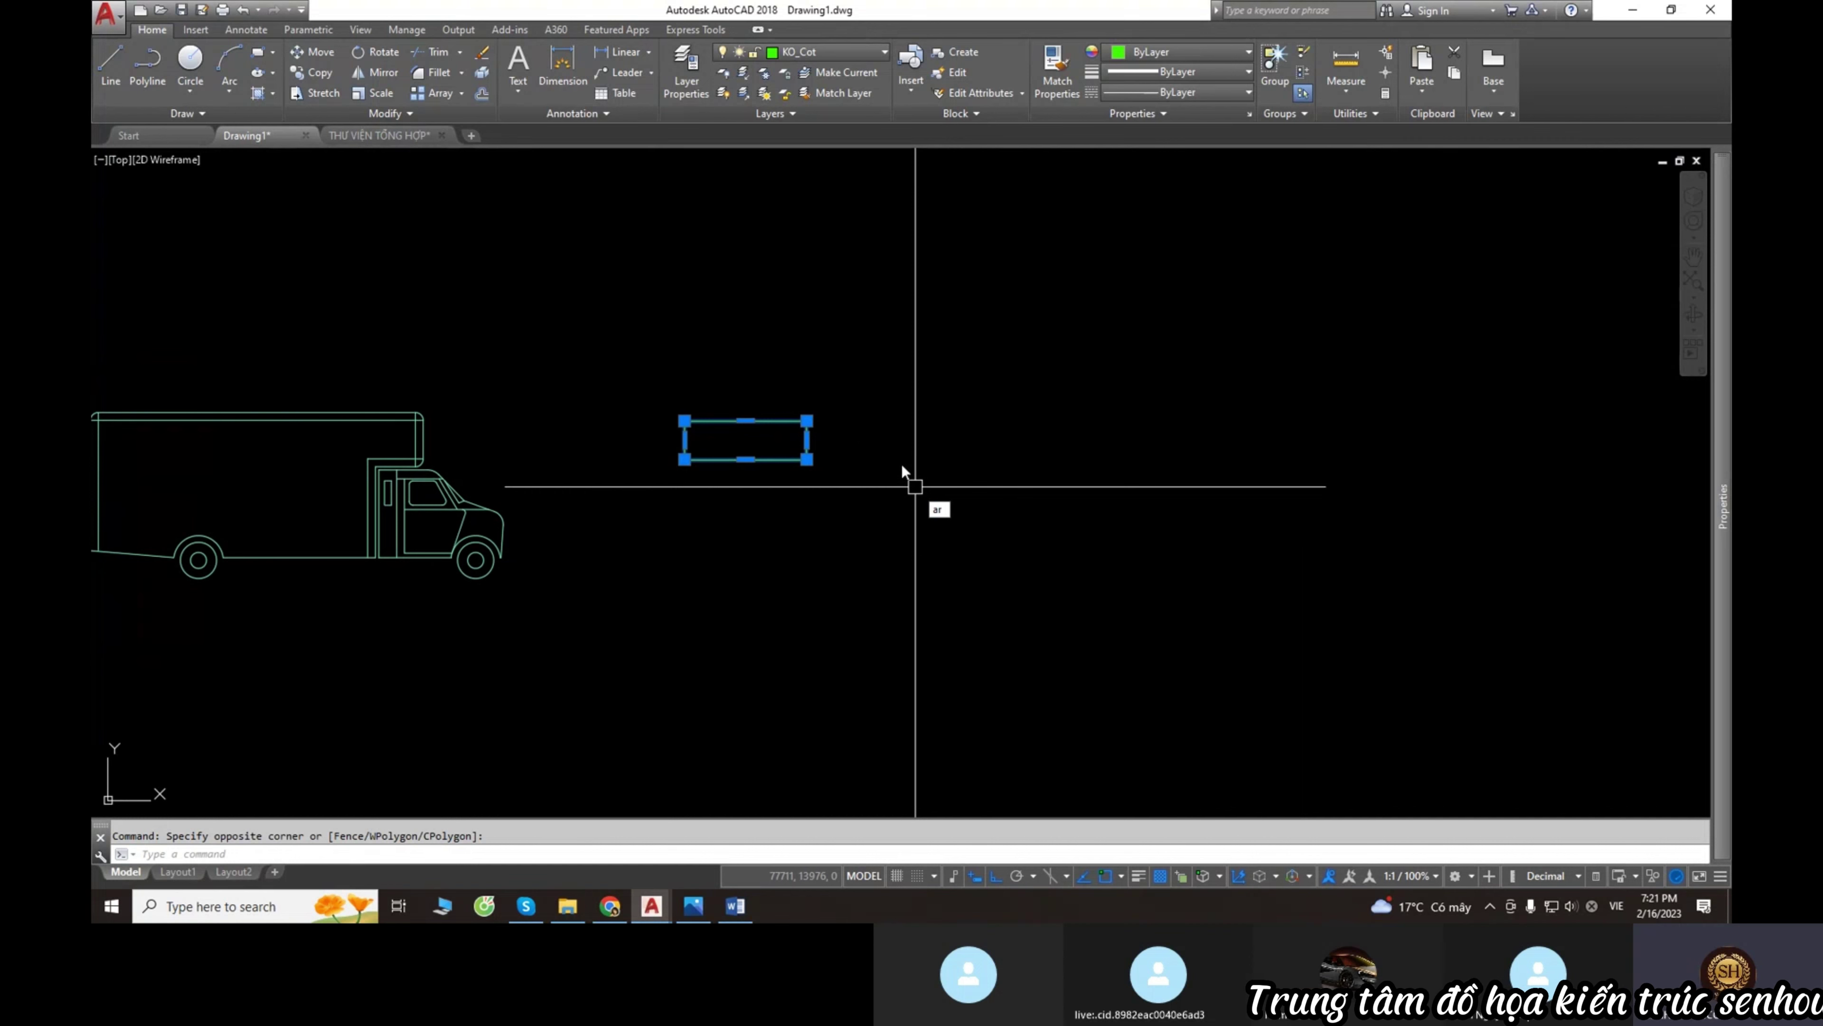
text(r)
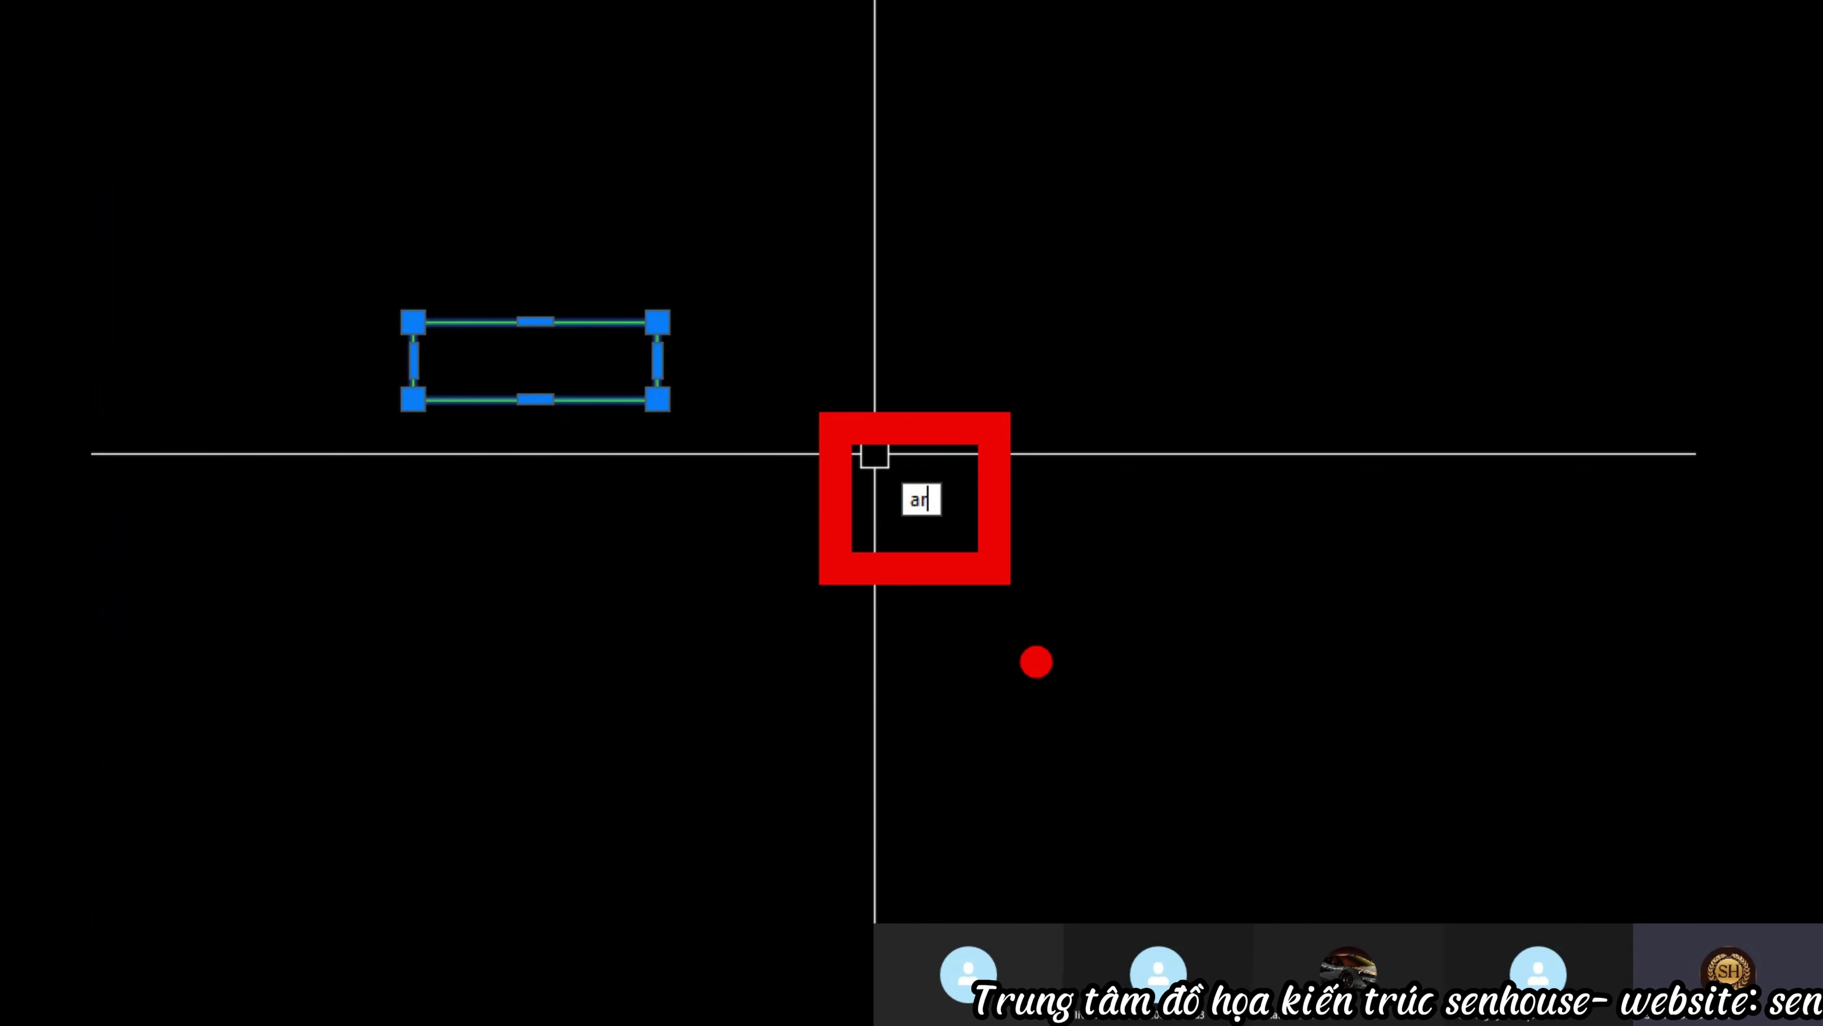
Start a rectangular array of the rectangle with 3 columns spanning 10000 in total.
key(Return)
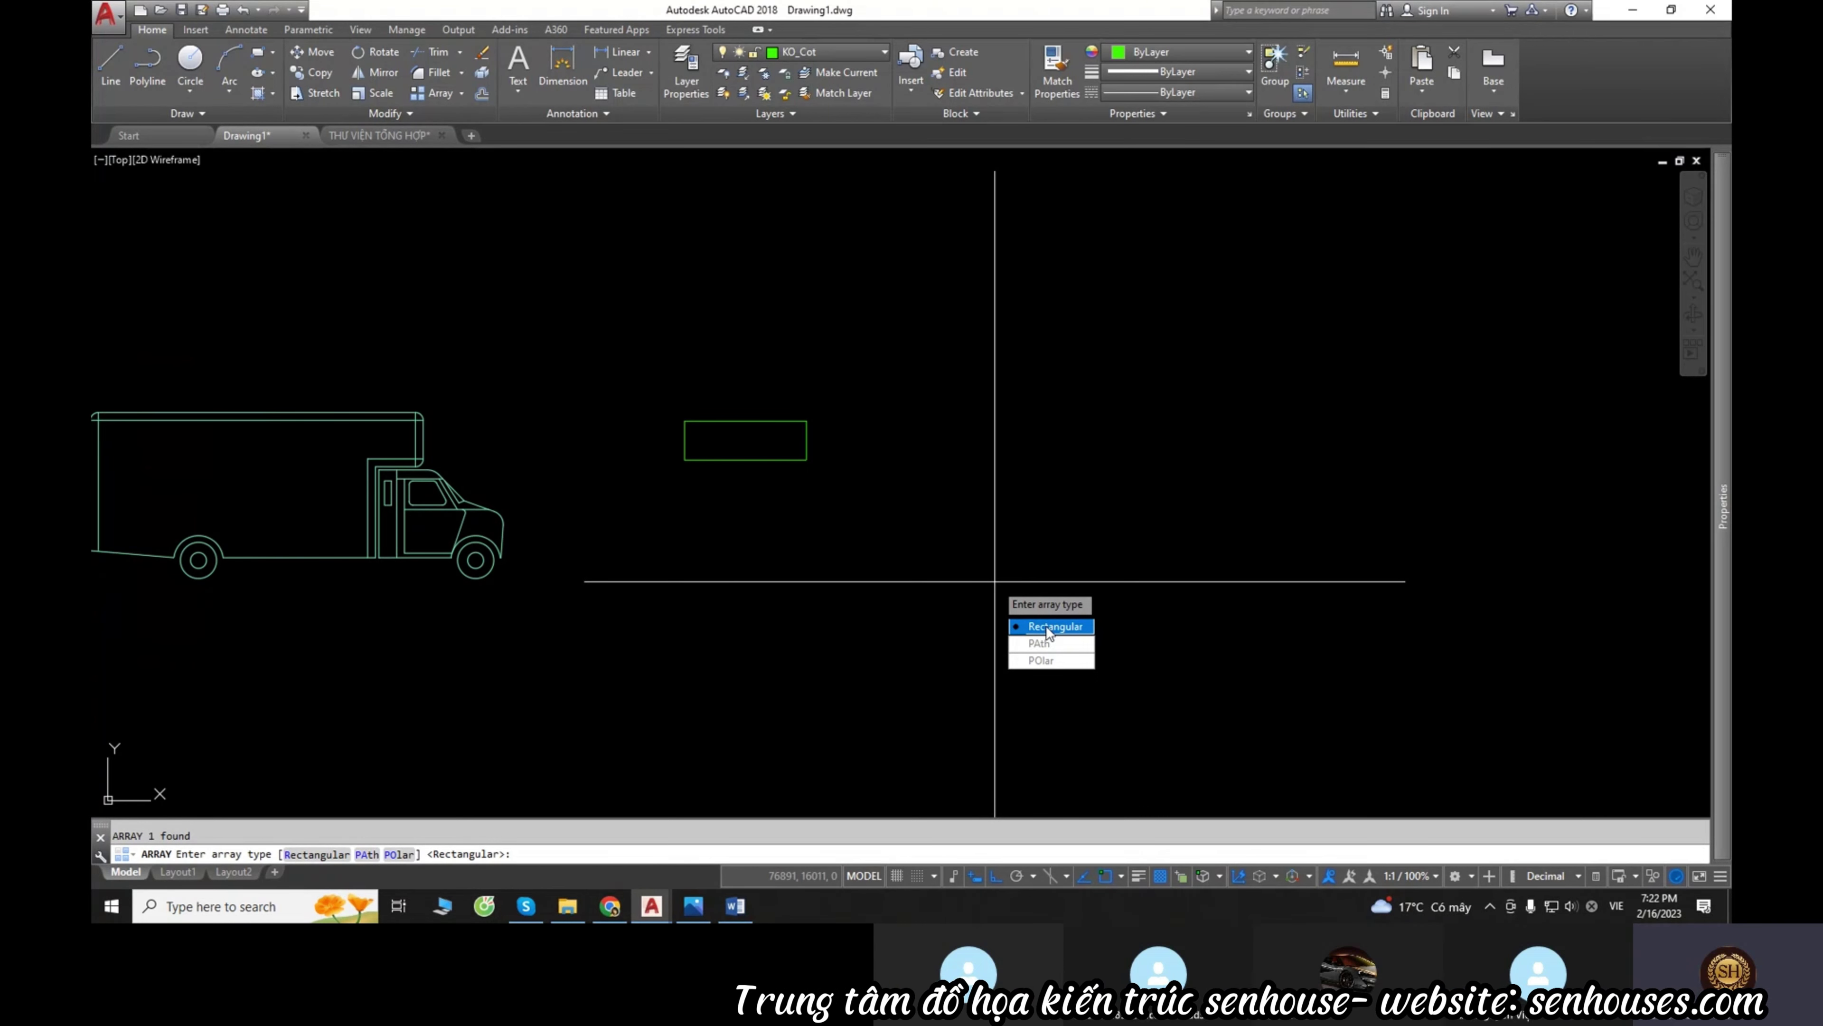
key(Return)
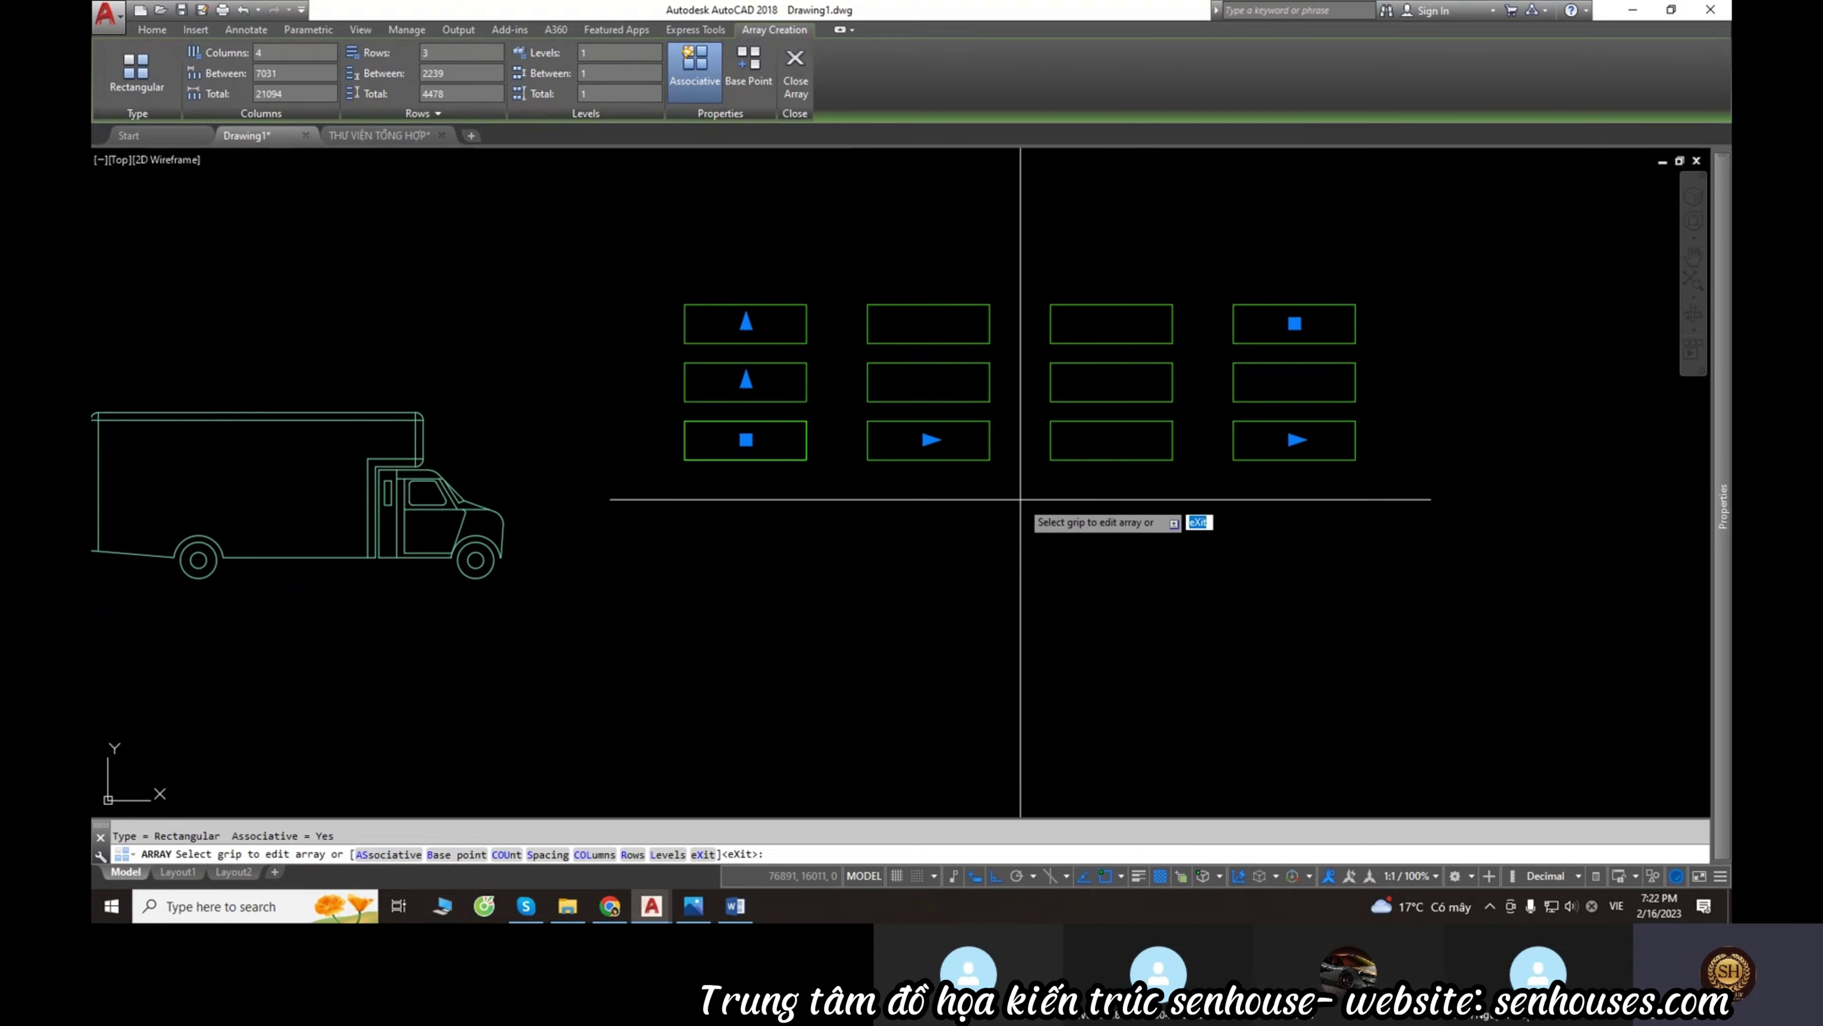
scroll(891, 603, down, 2)
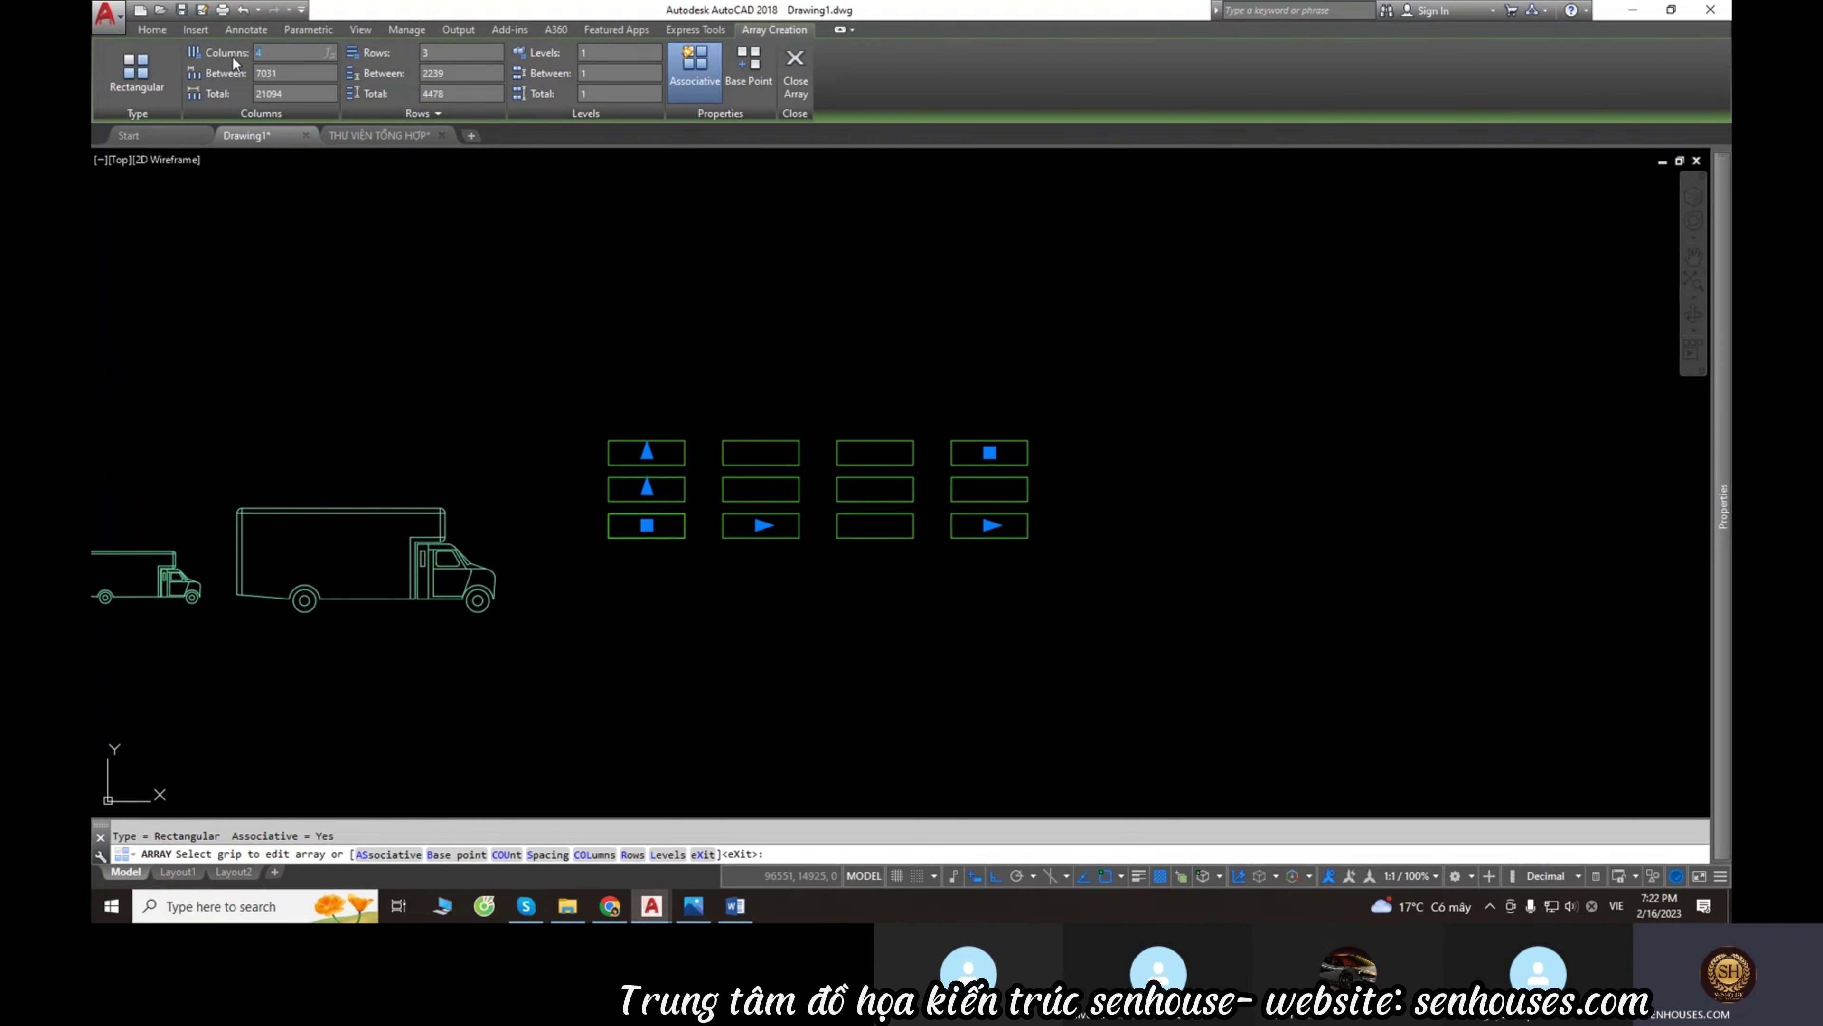
key(Return)
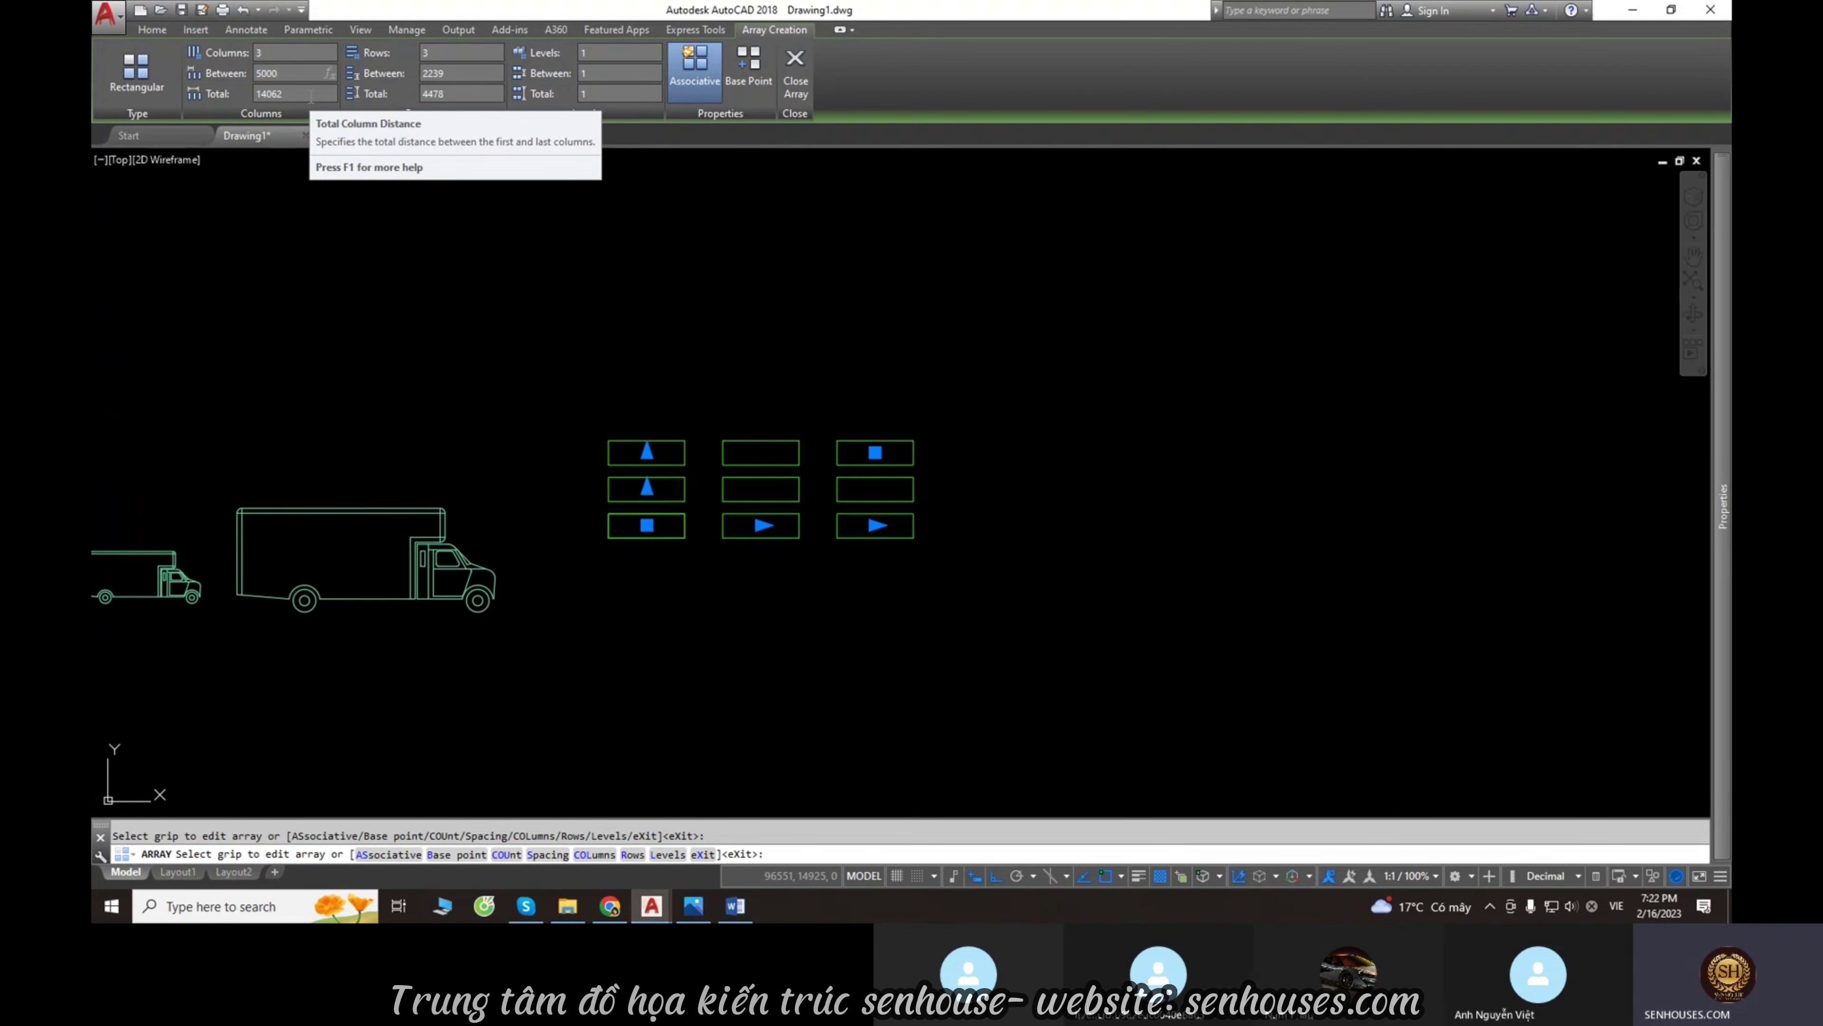
text(10000)
key(Return)
key(Tab)
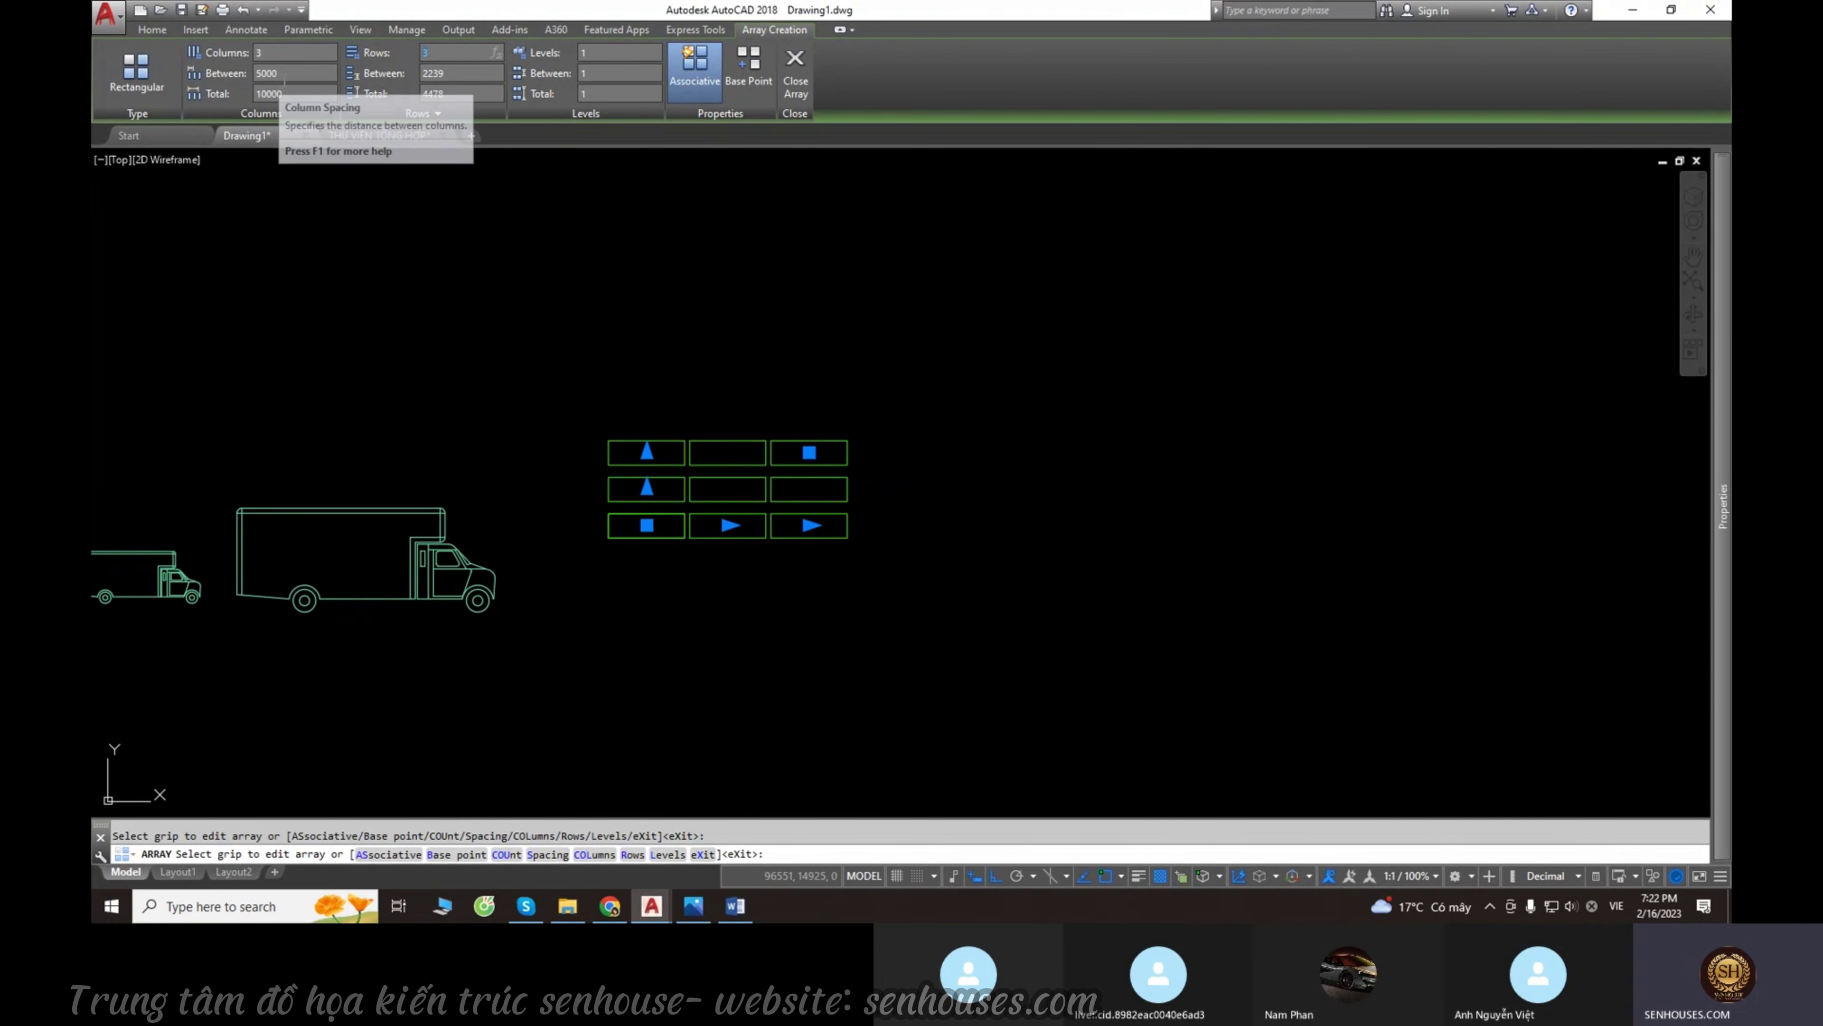
Set the array to 10 rows spaced 2200 apart and finish it.
click(453, 74)
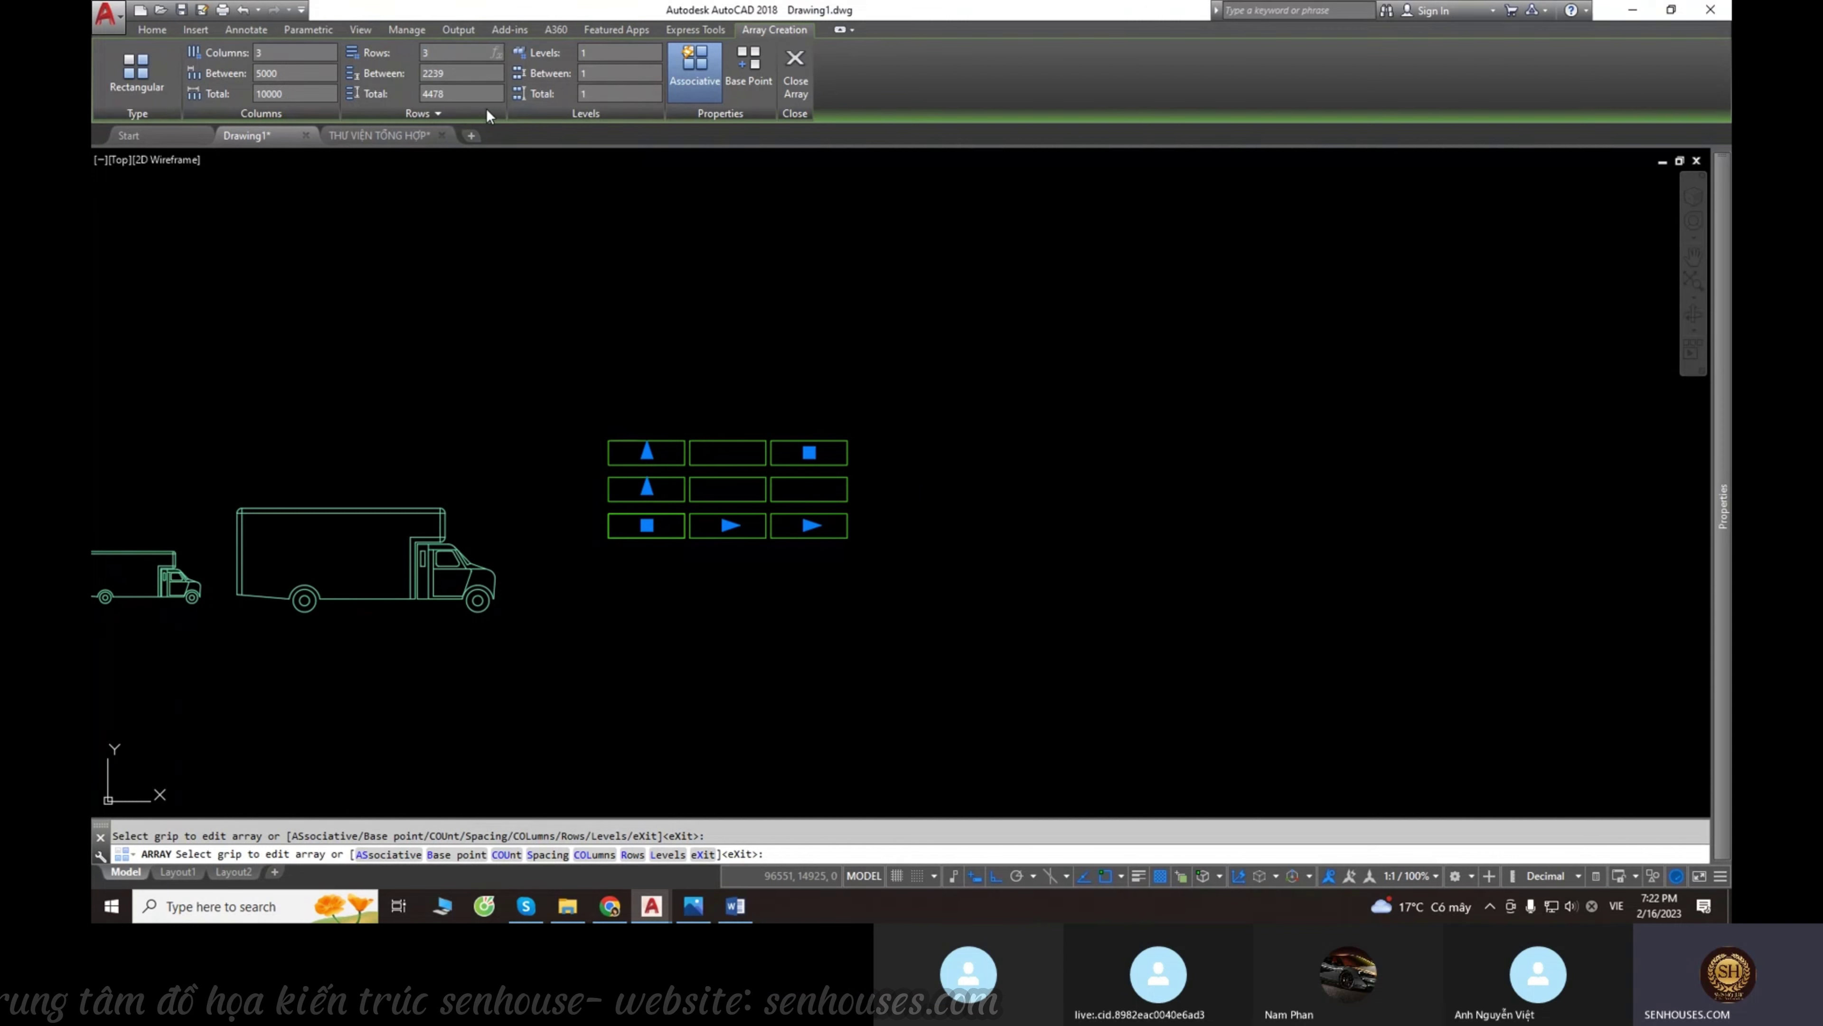
click(437, 51)
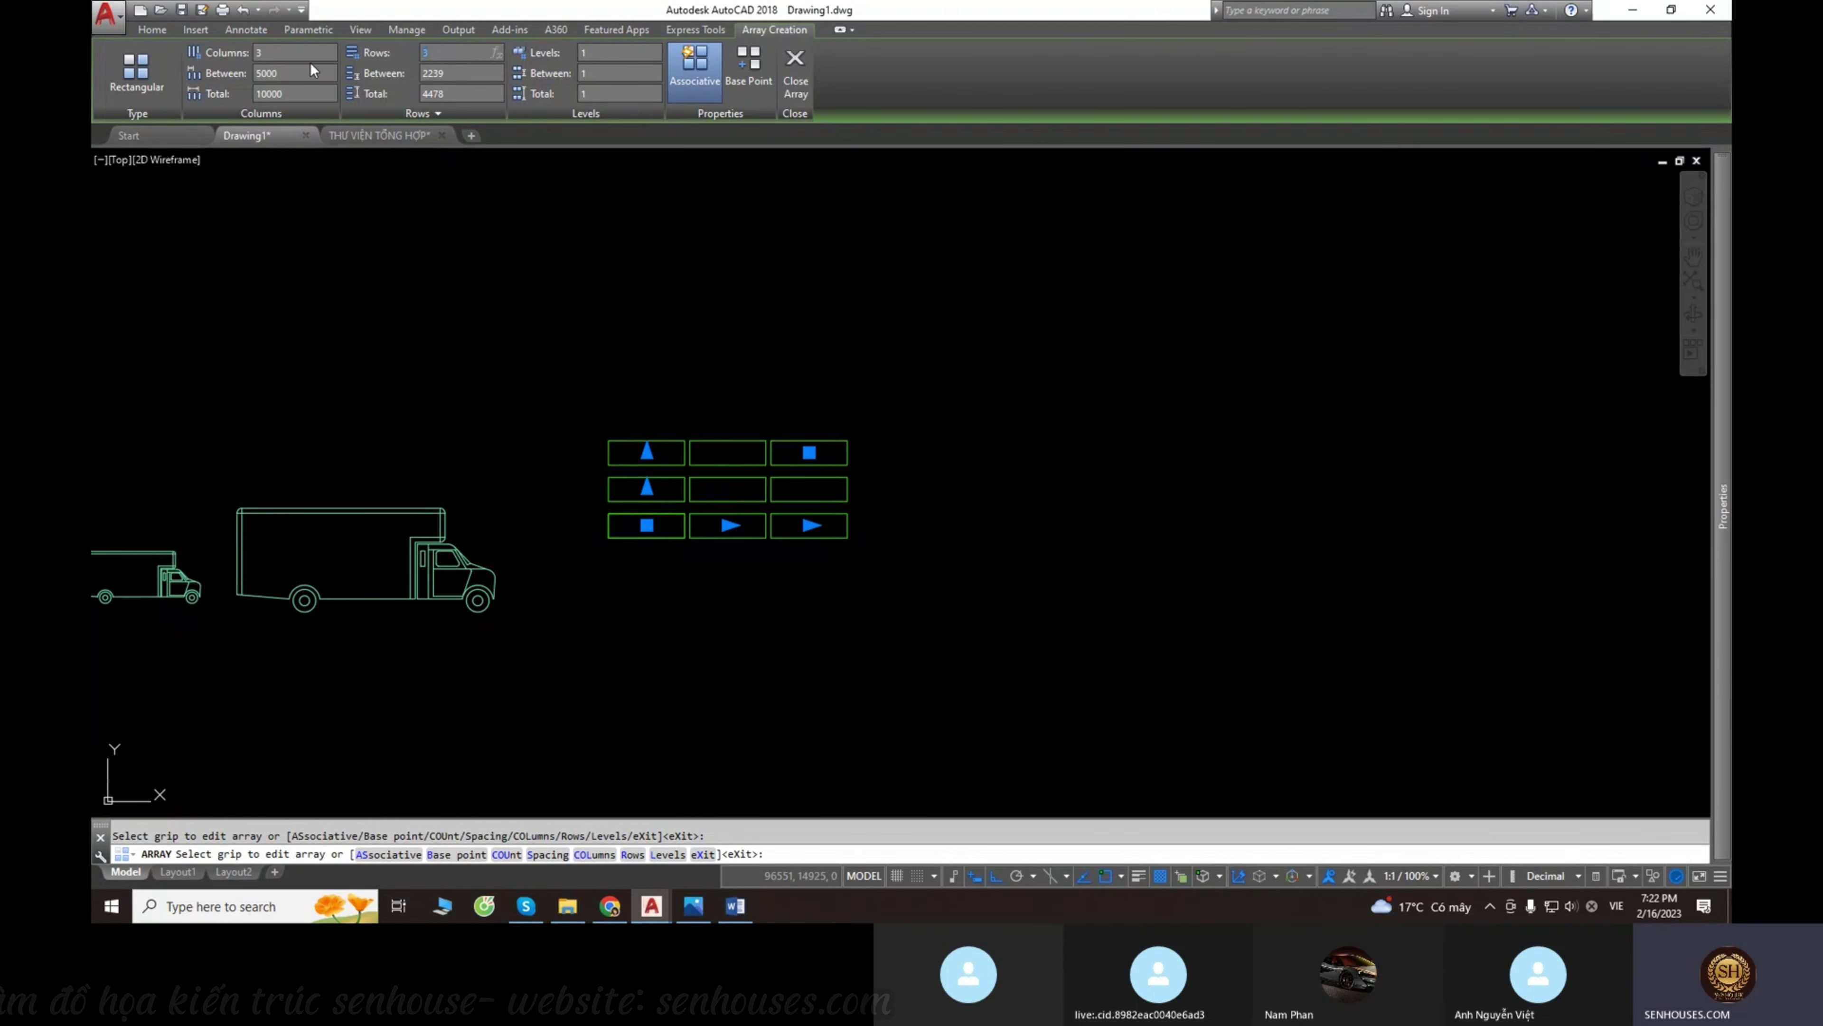
text(10)
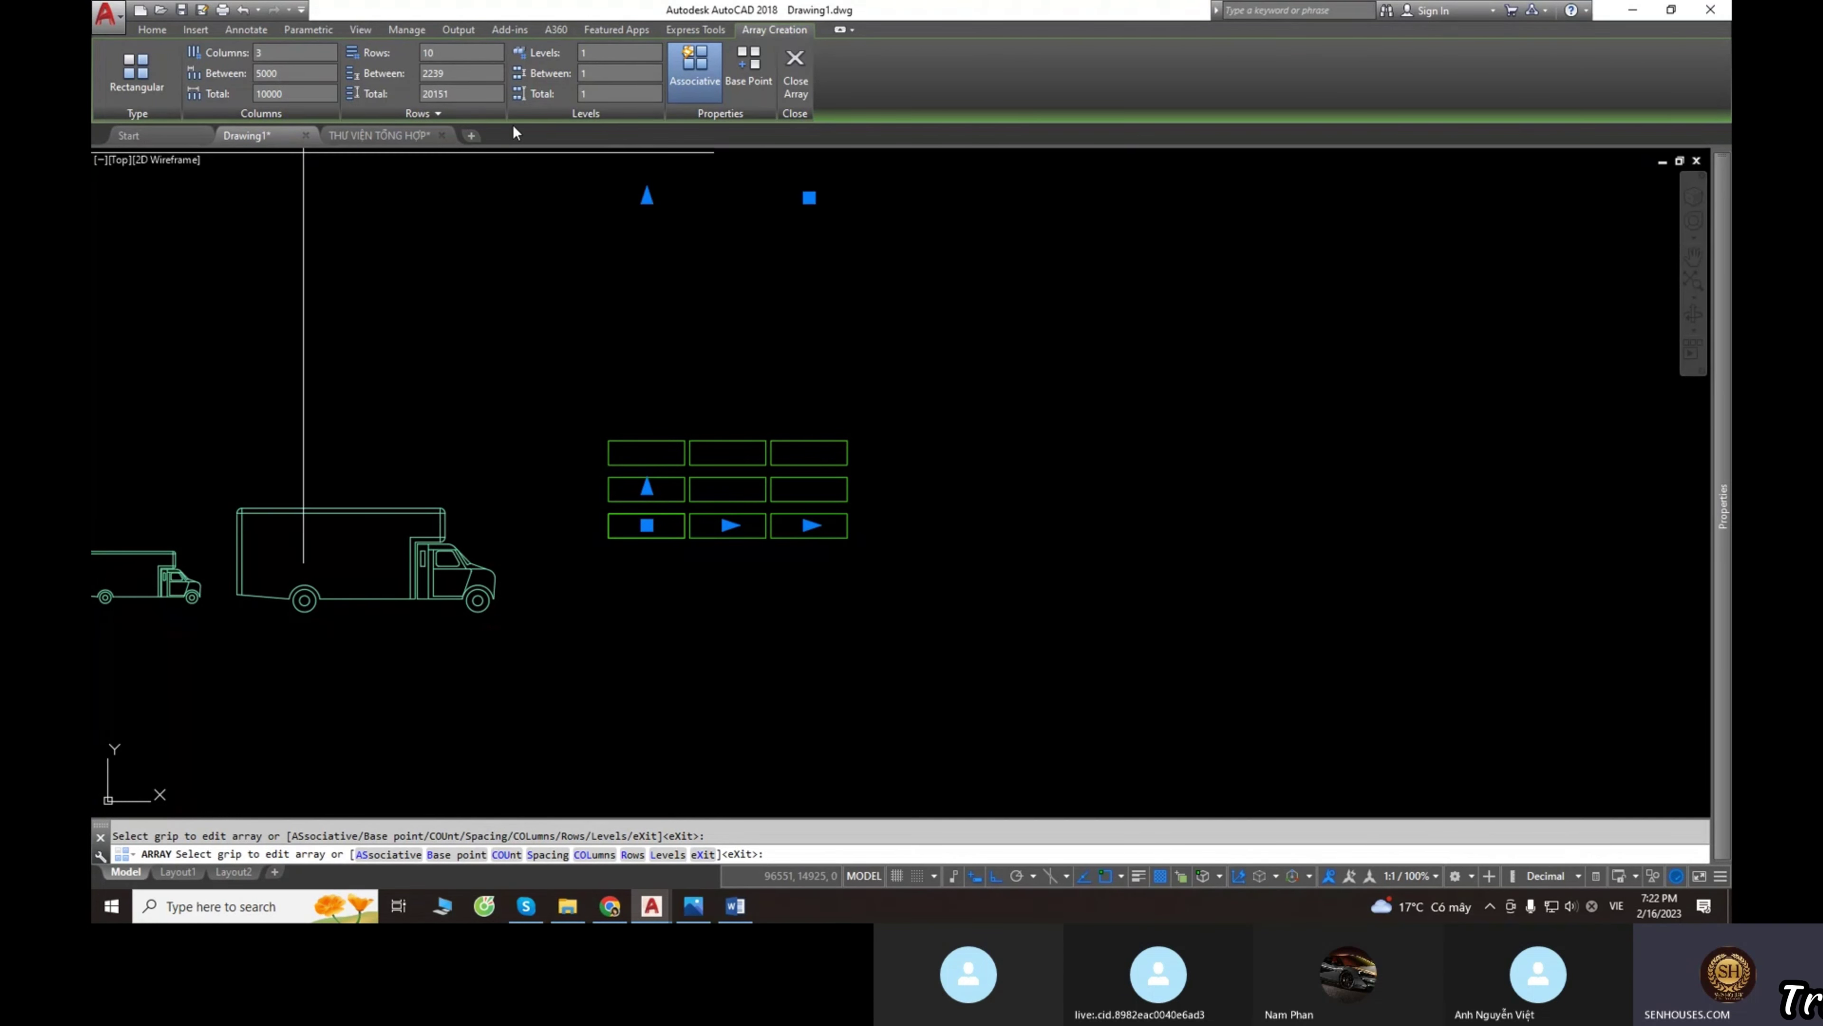
key(Return)
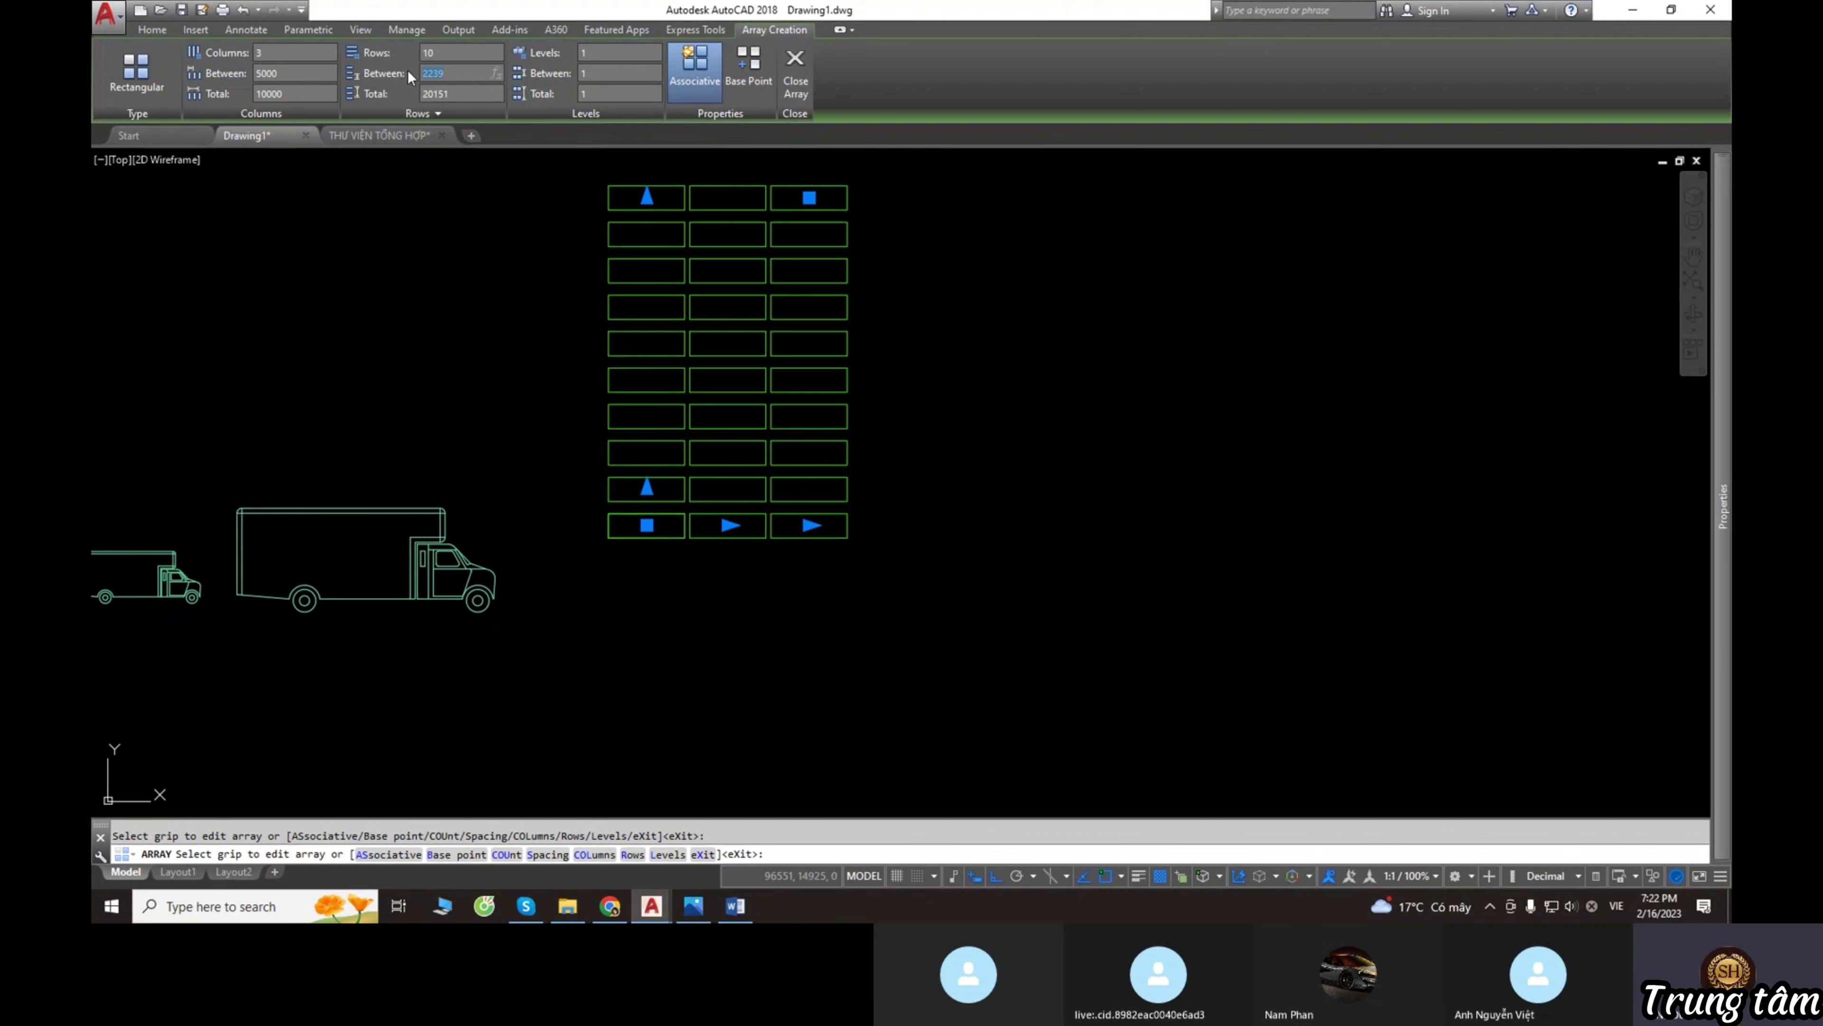
text(2200)
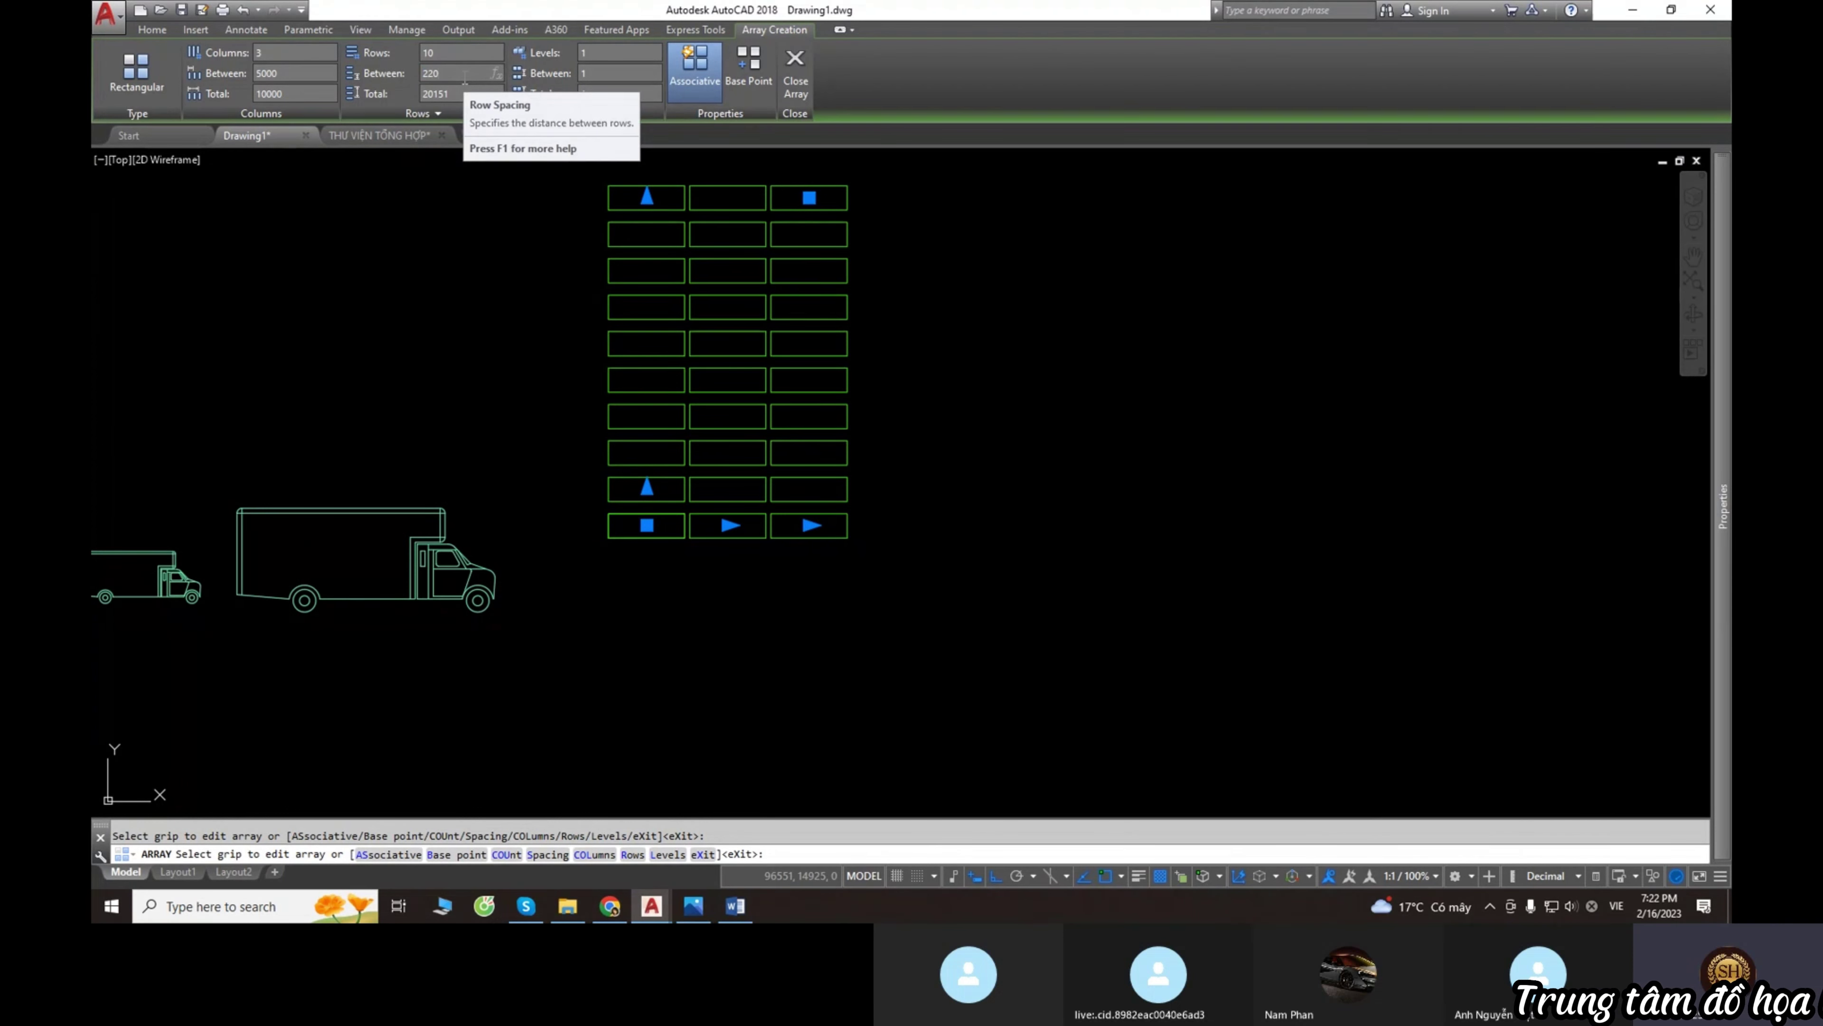
key(Return)
key(Tab)
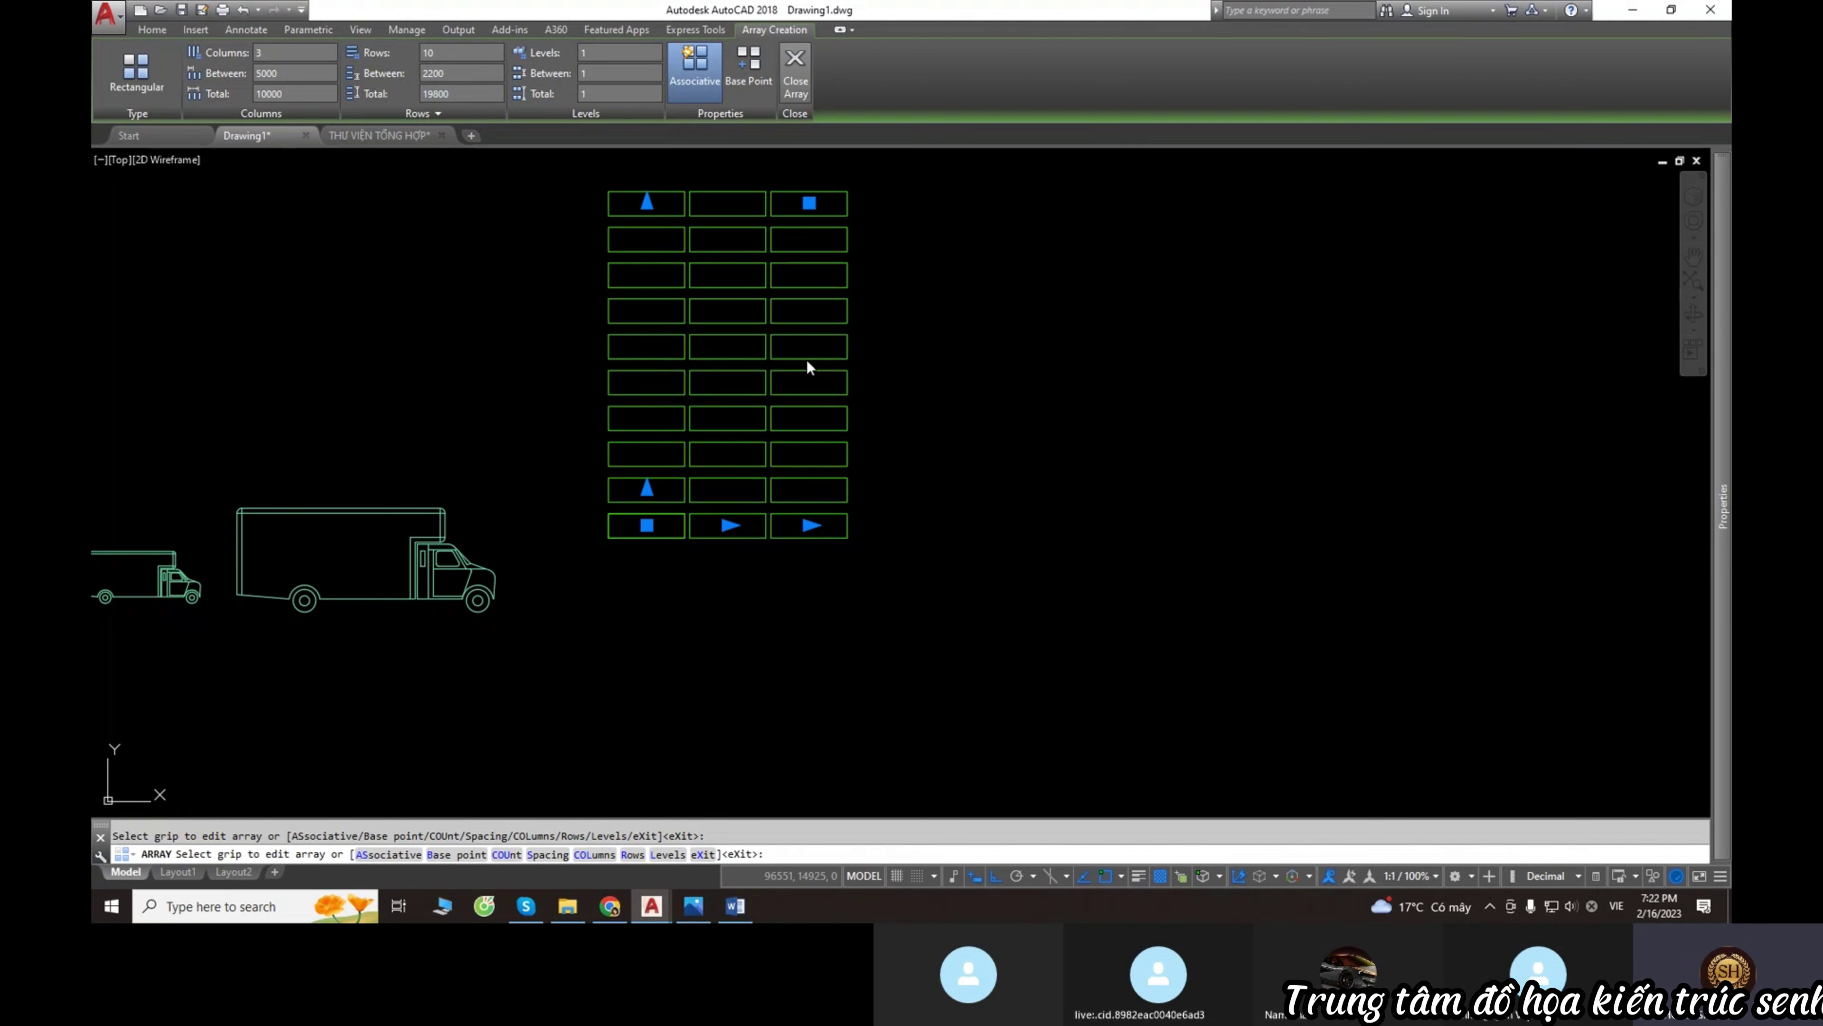
key(Return)
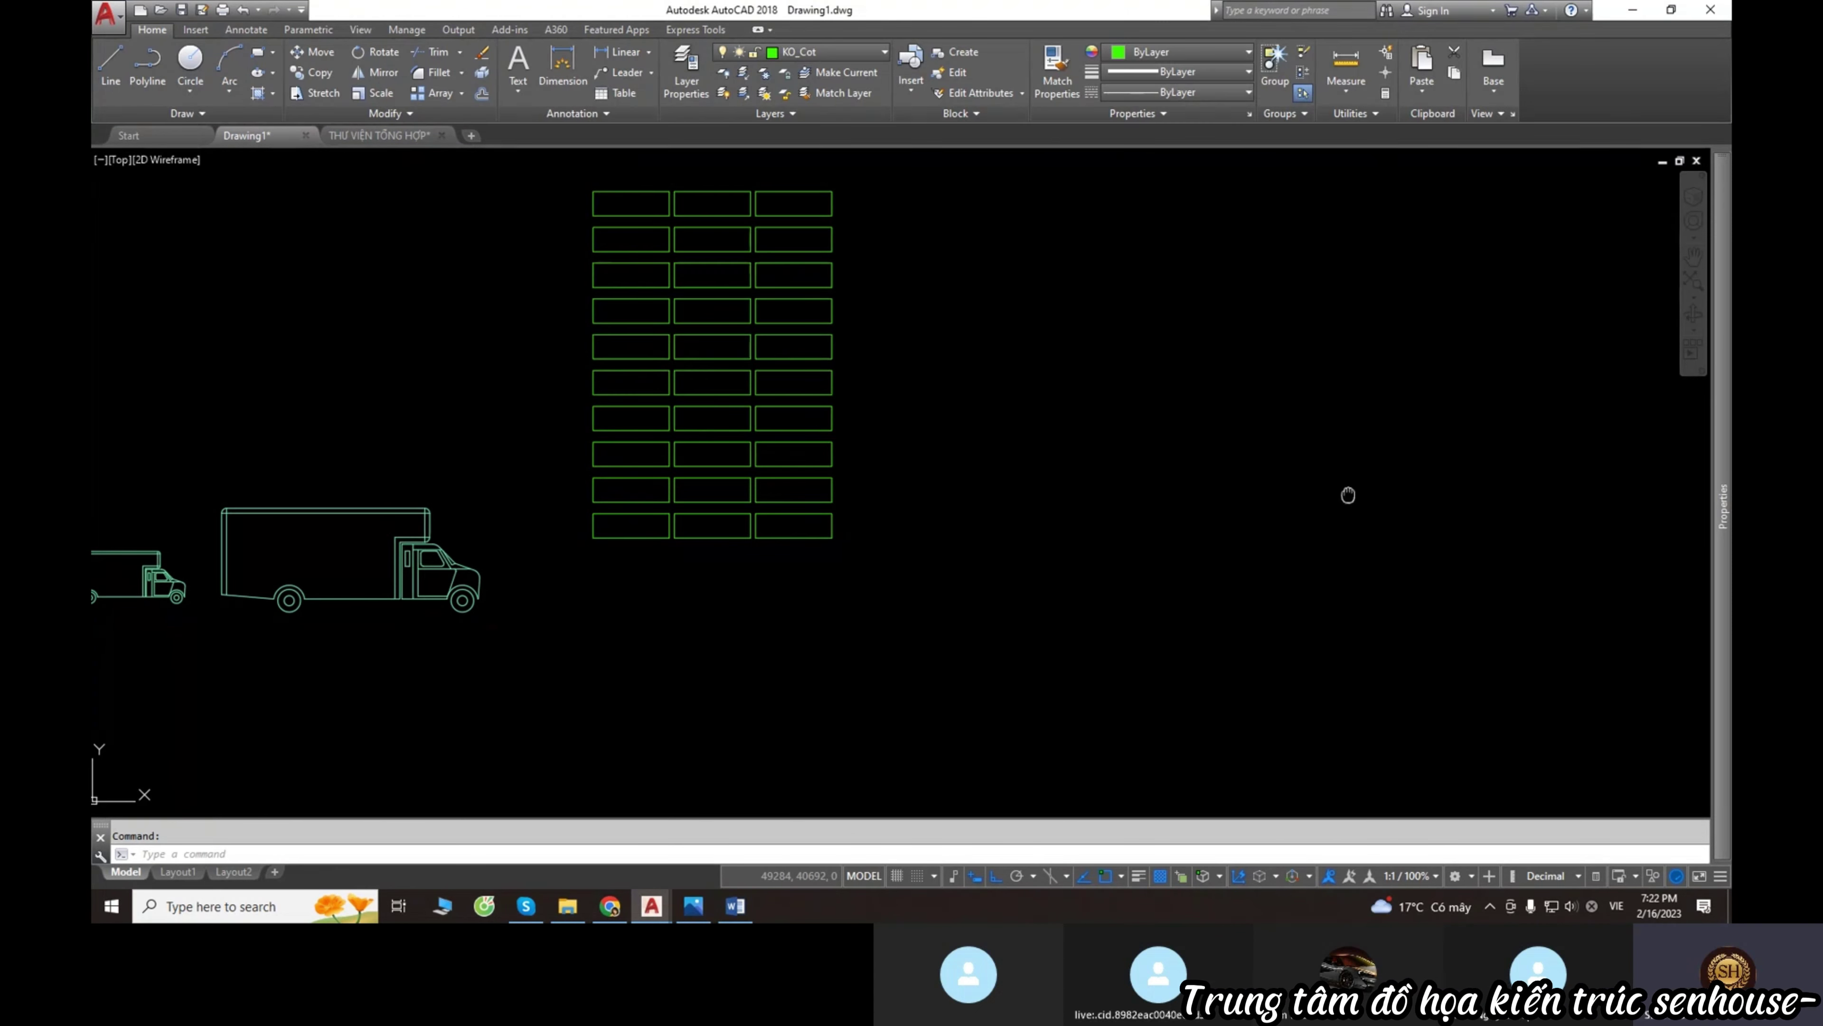
Draw a large circle in empty space beside the rectangle array.
scroll(1579, 502, down, 6)
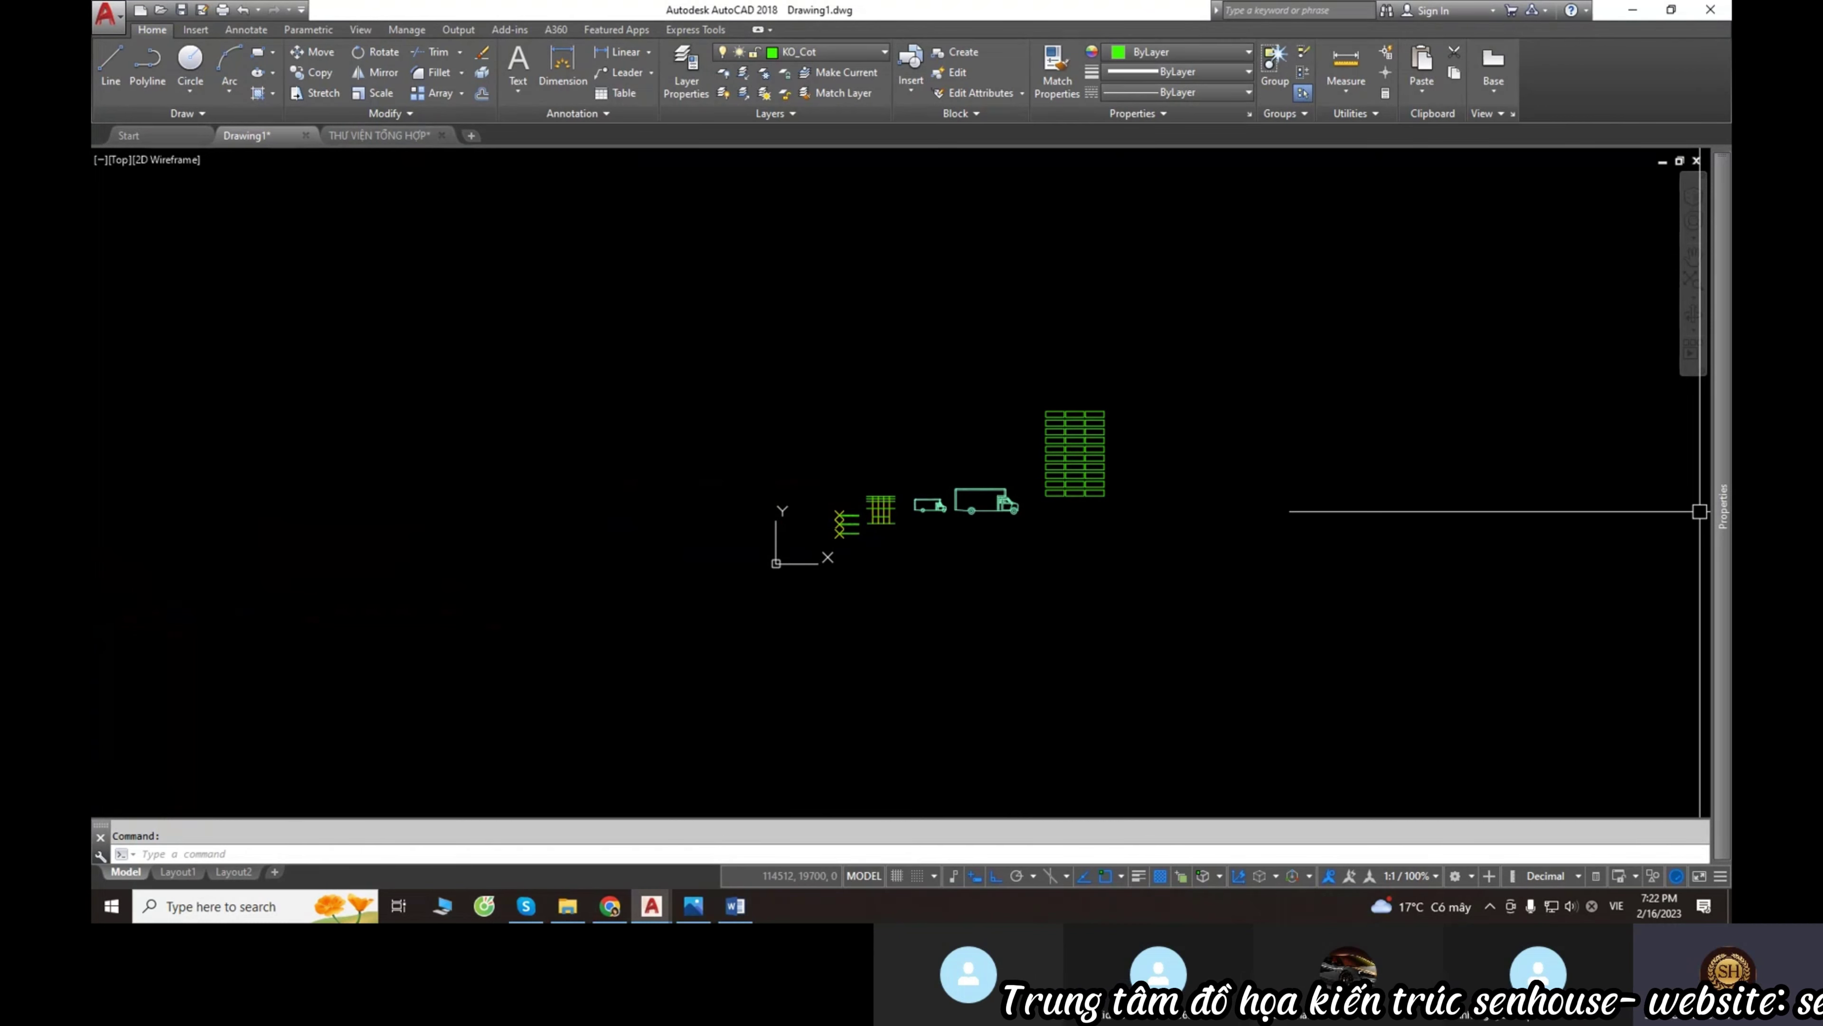
mouse_move(1201, 488)
middle_down()
mouse_move(920, 505)
mouse_move(847, 460)
middle_up()
text(co)
key(Return)
key(Escape)
text(c)
key(Return)
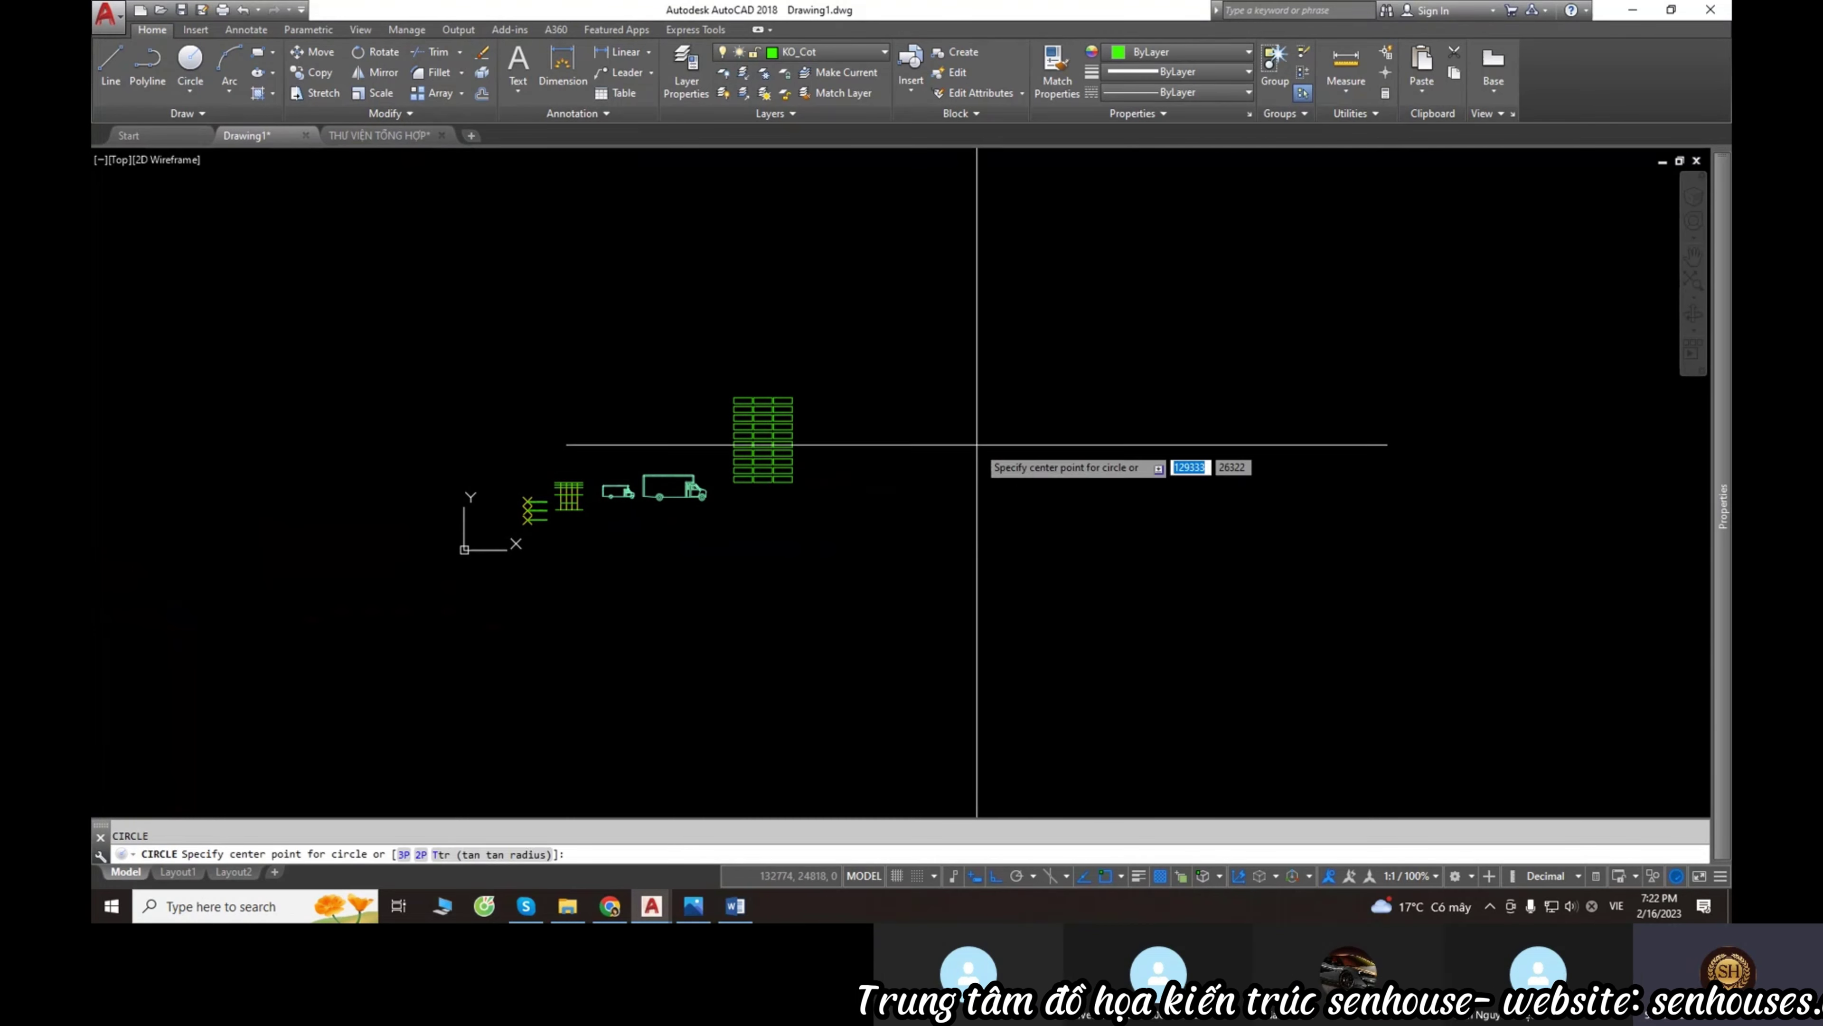
click(974, 441)
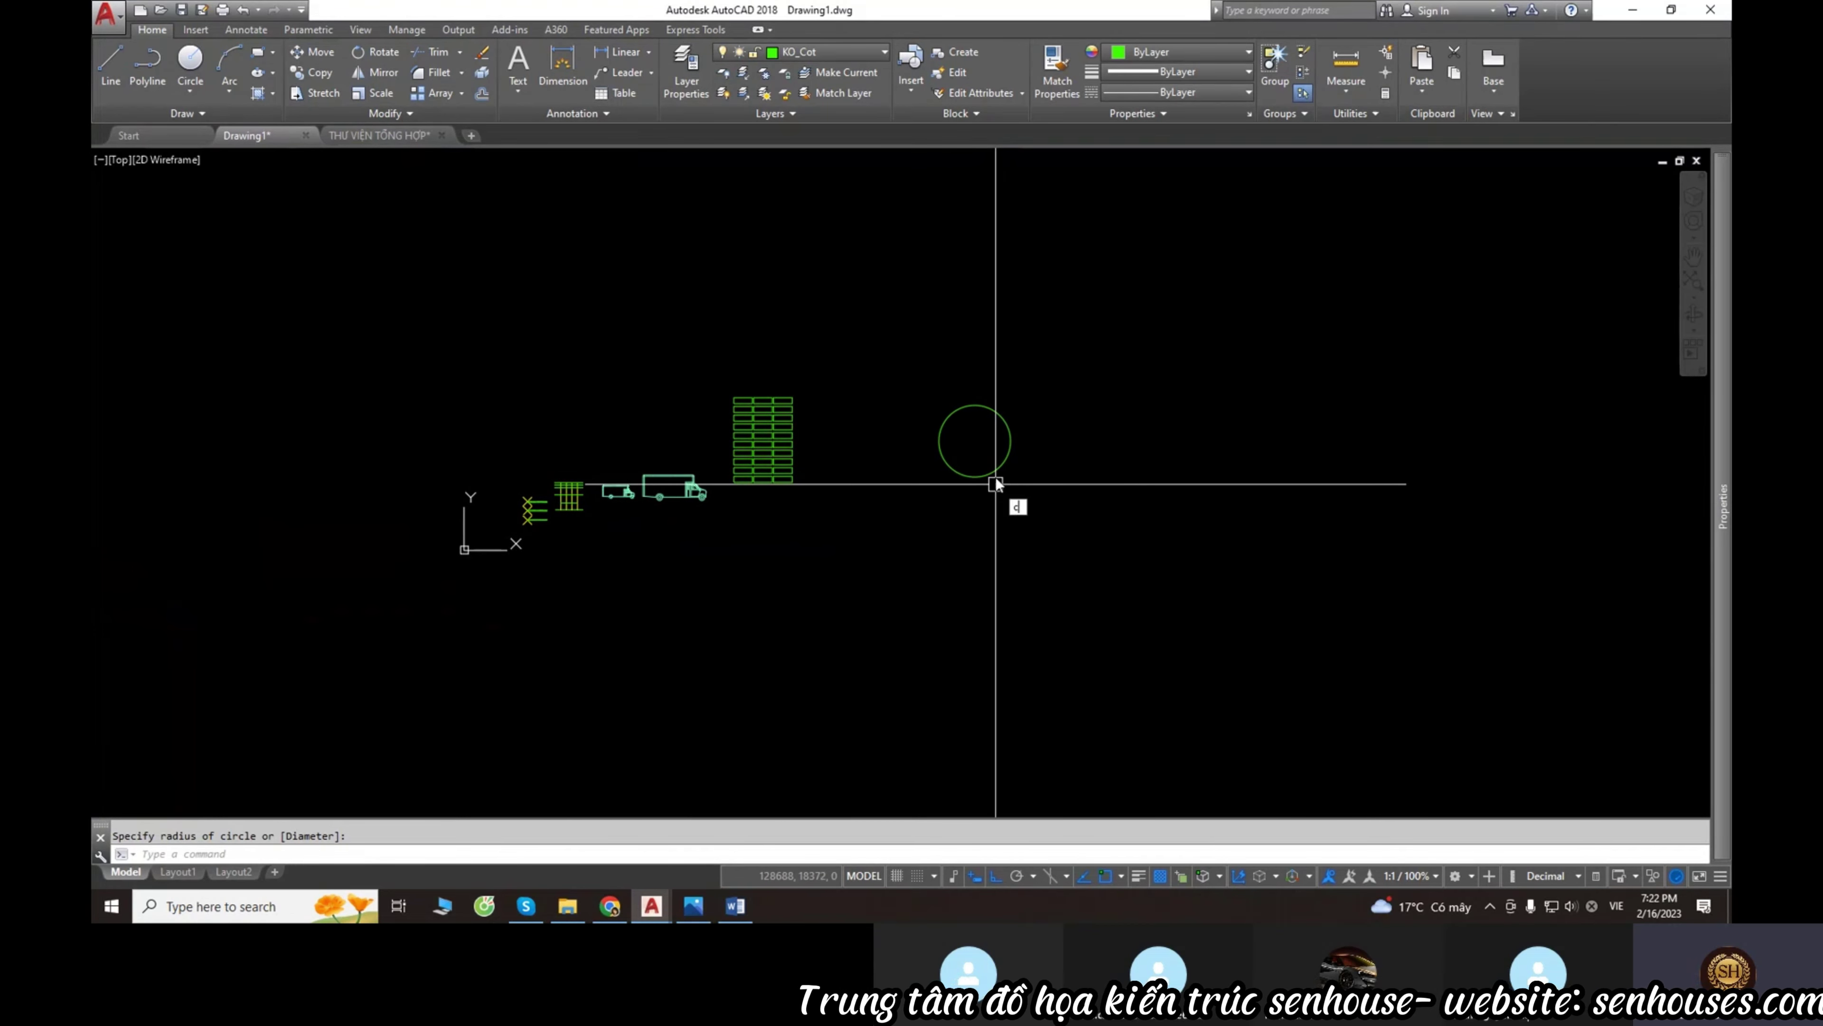
scroll(996, 484, up, 5)
key(Escape)
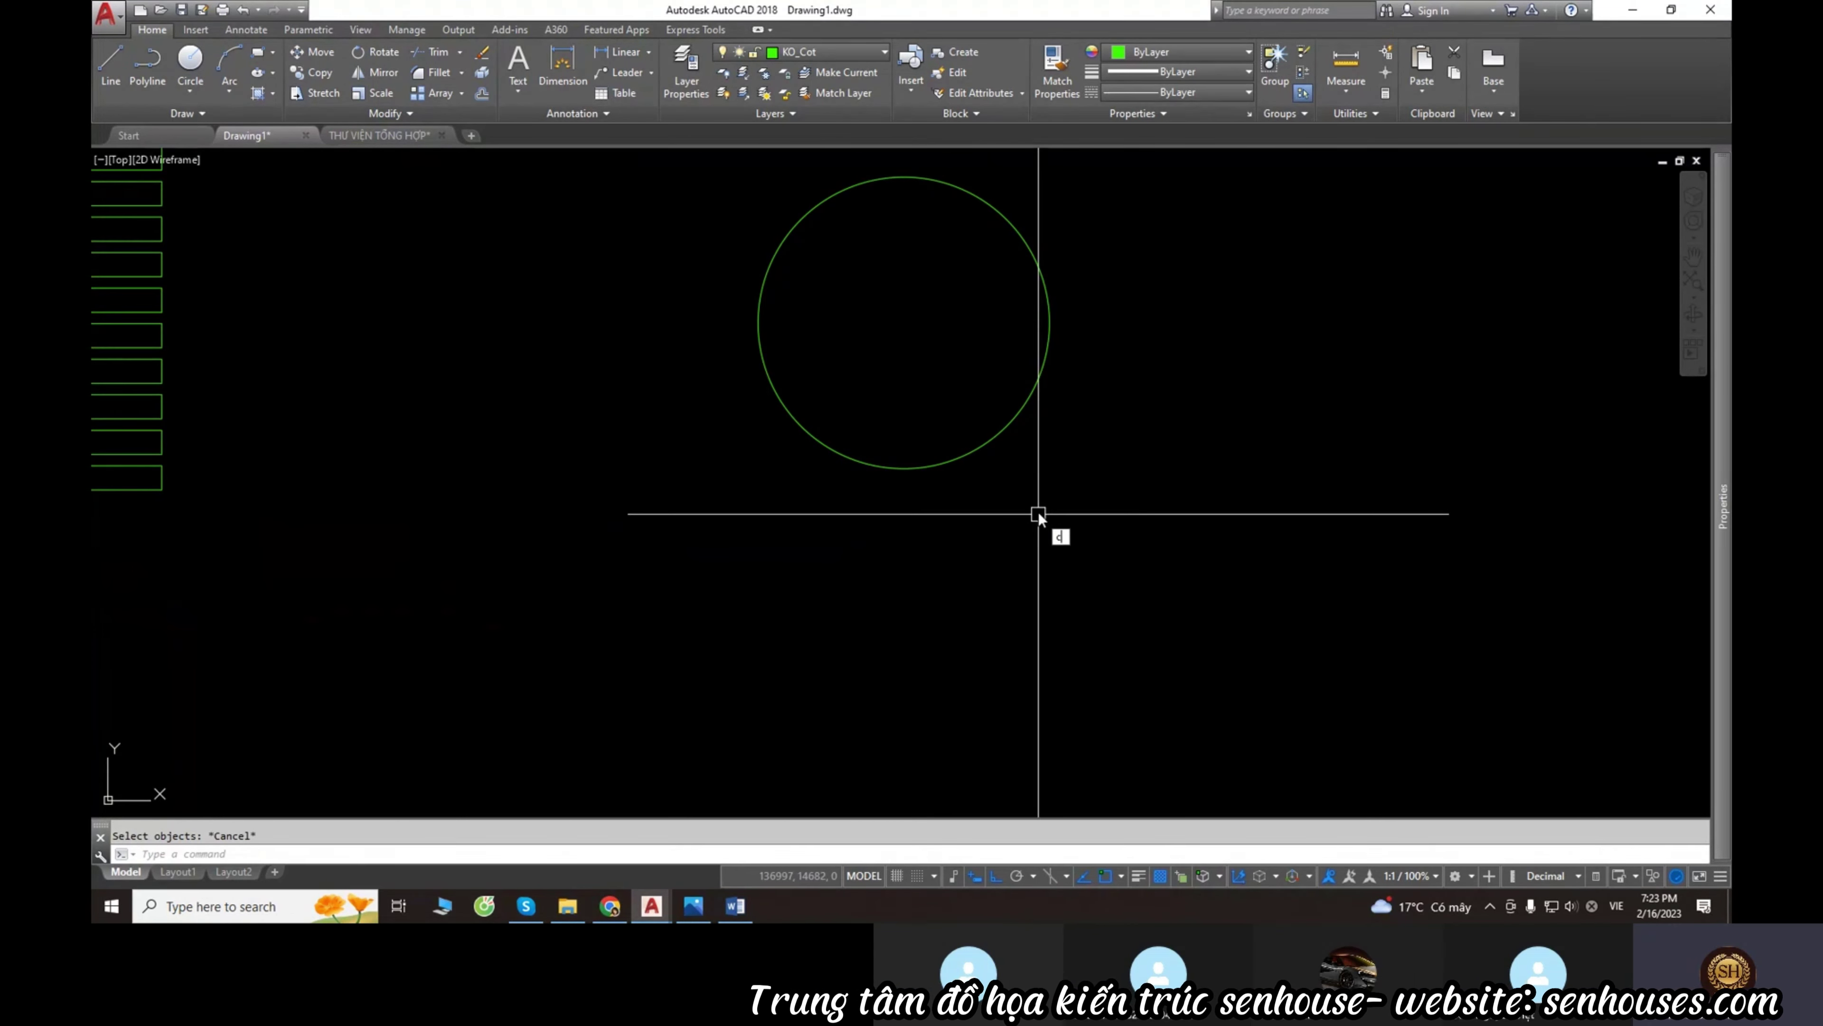
Draw a small circle just outside the large circle's lower right edge.
key(Return)
click(1027, 497)
click(1050, 528)
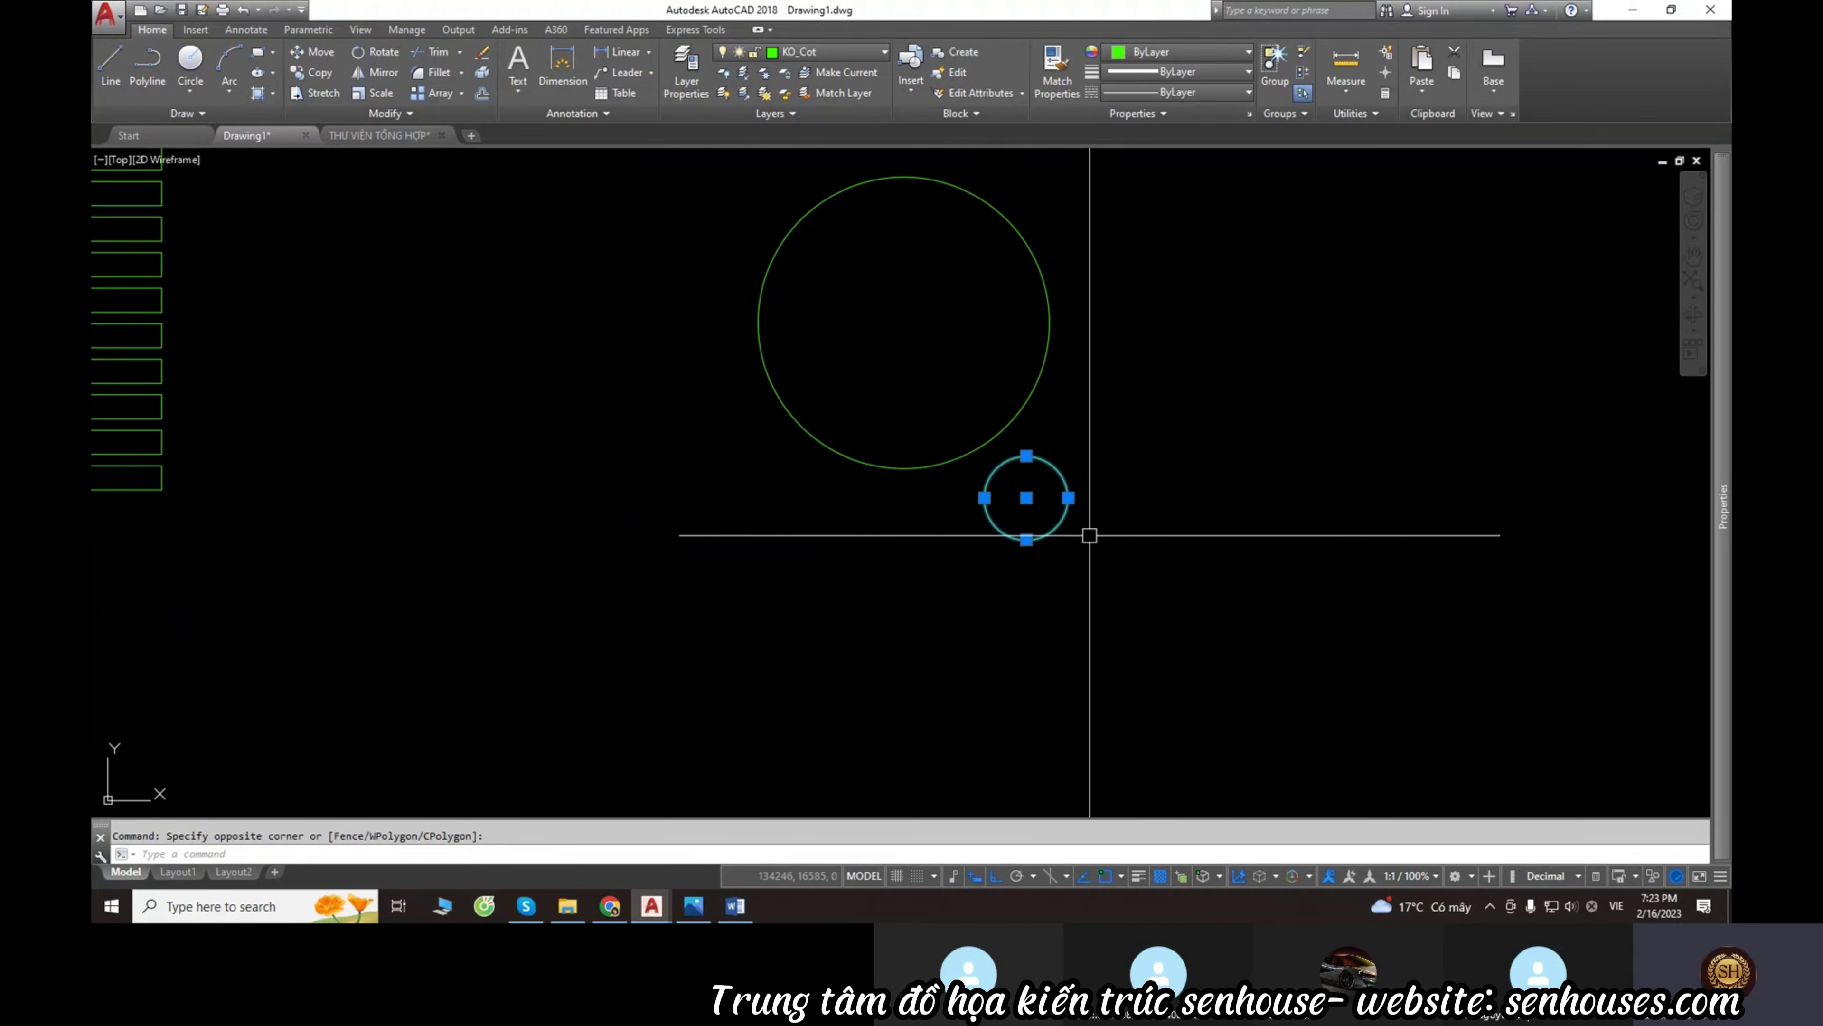
scroll(1089, 535, down, 2)
key(Escape)
scroll(1184, 346, up, 2)
scroll(934, 566, down, 5)
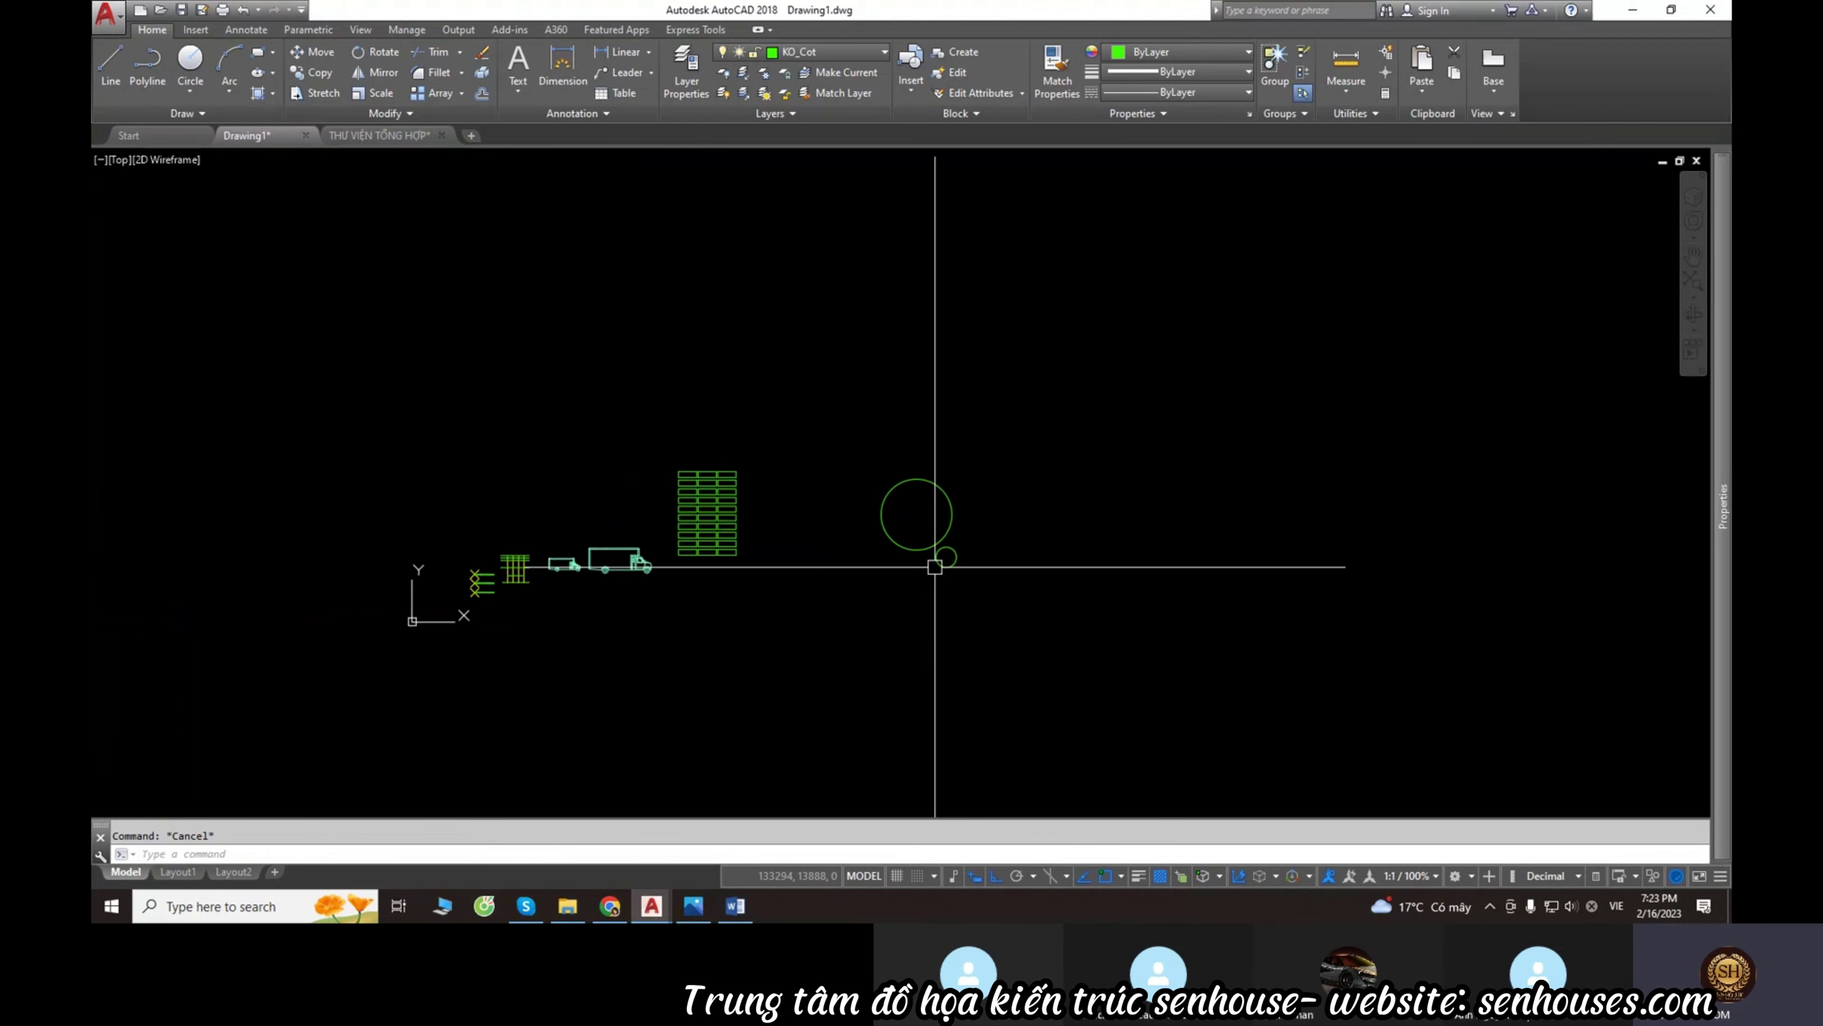
scroll(926, 571, up, 4)
Select the small circle and begin arraying it.
click(879, 568)
middle_drag(979, 614, 974, 649)
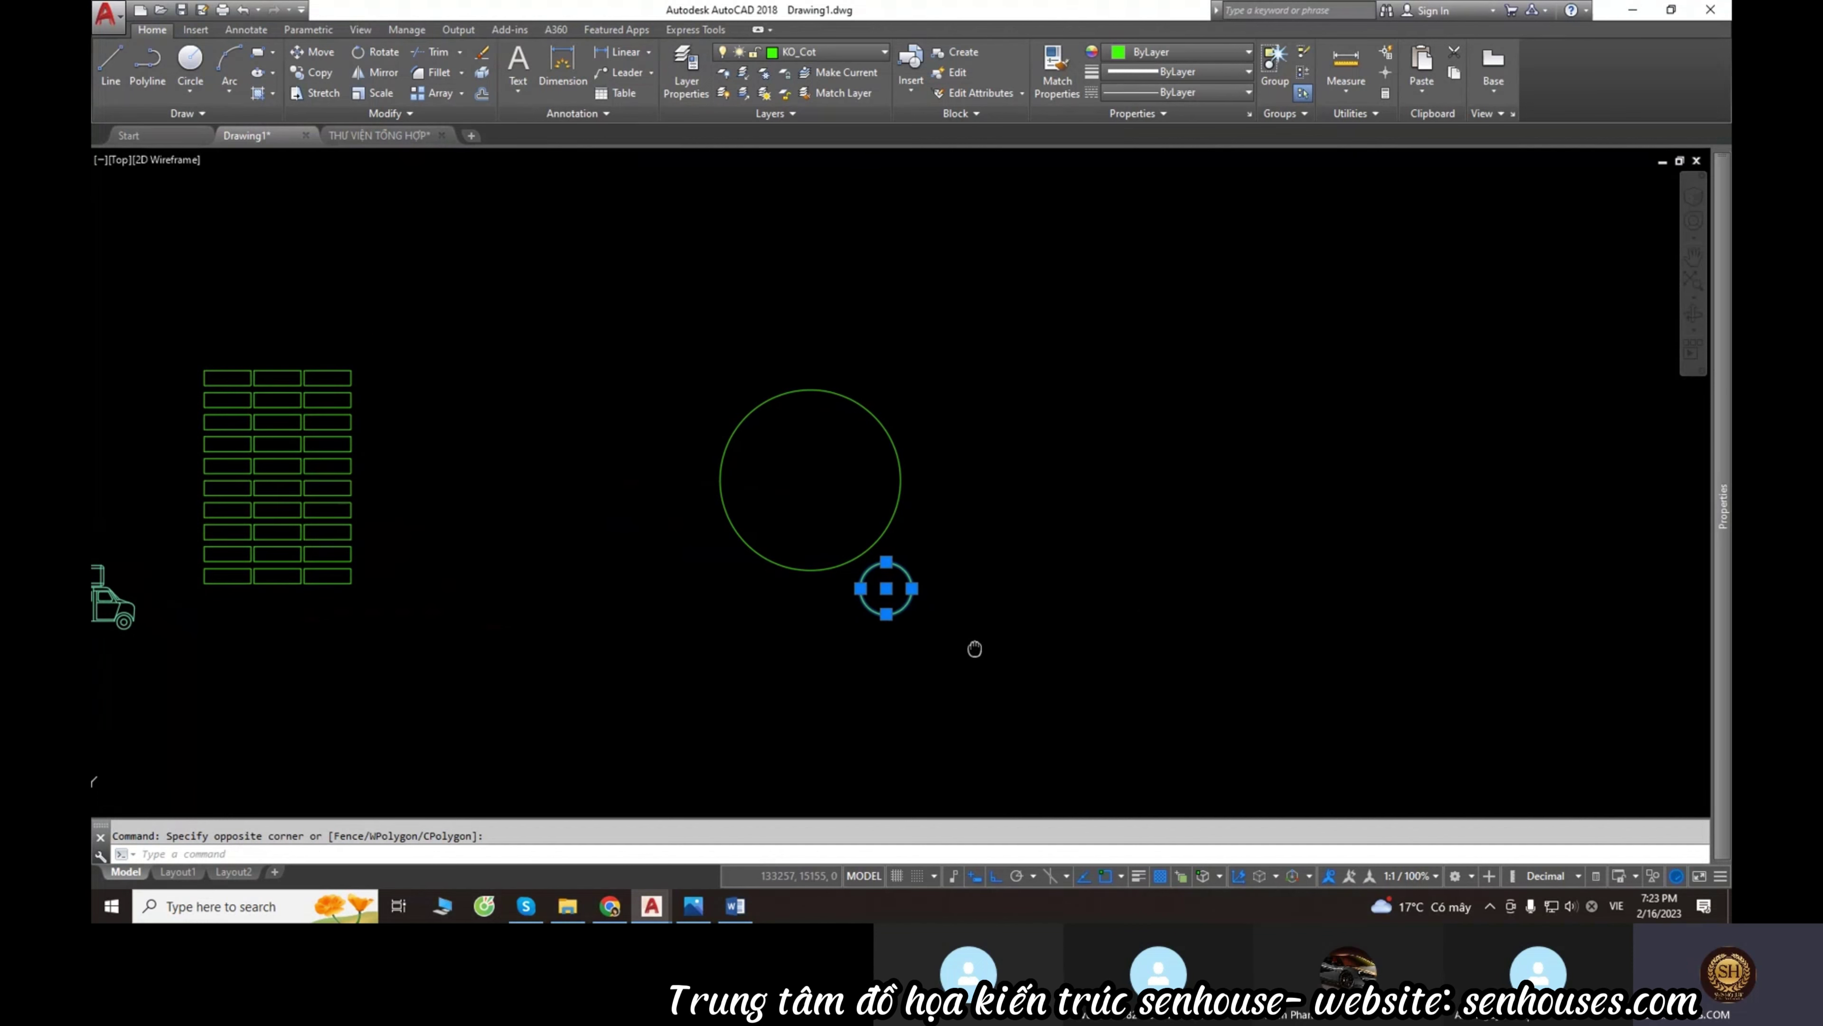
text(a)
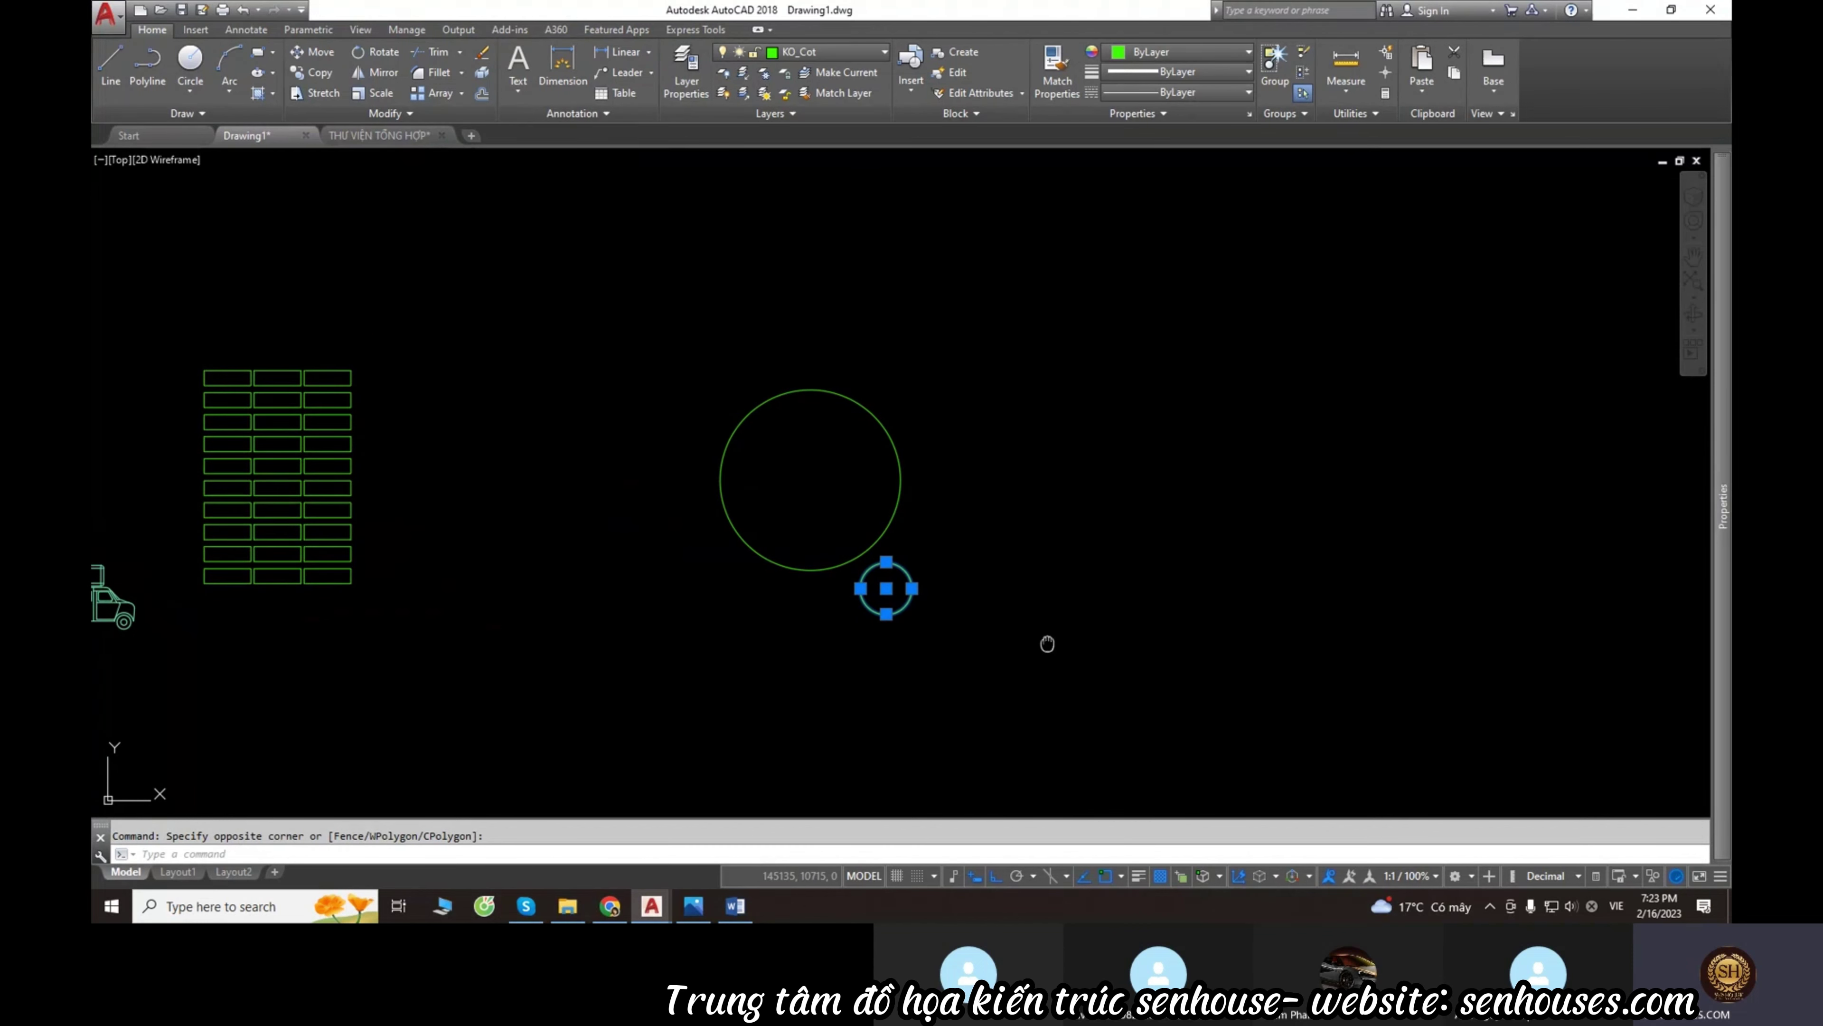
key(BackSpace)
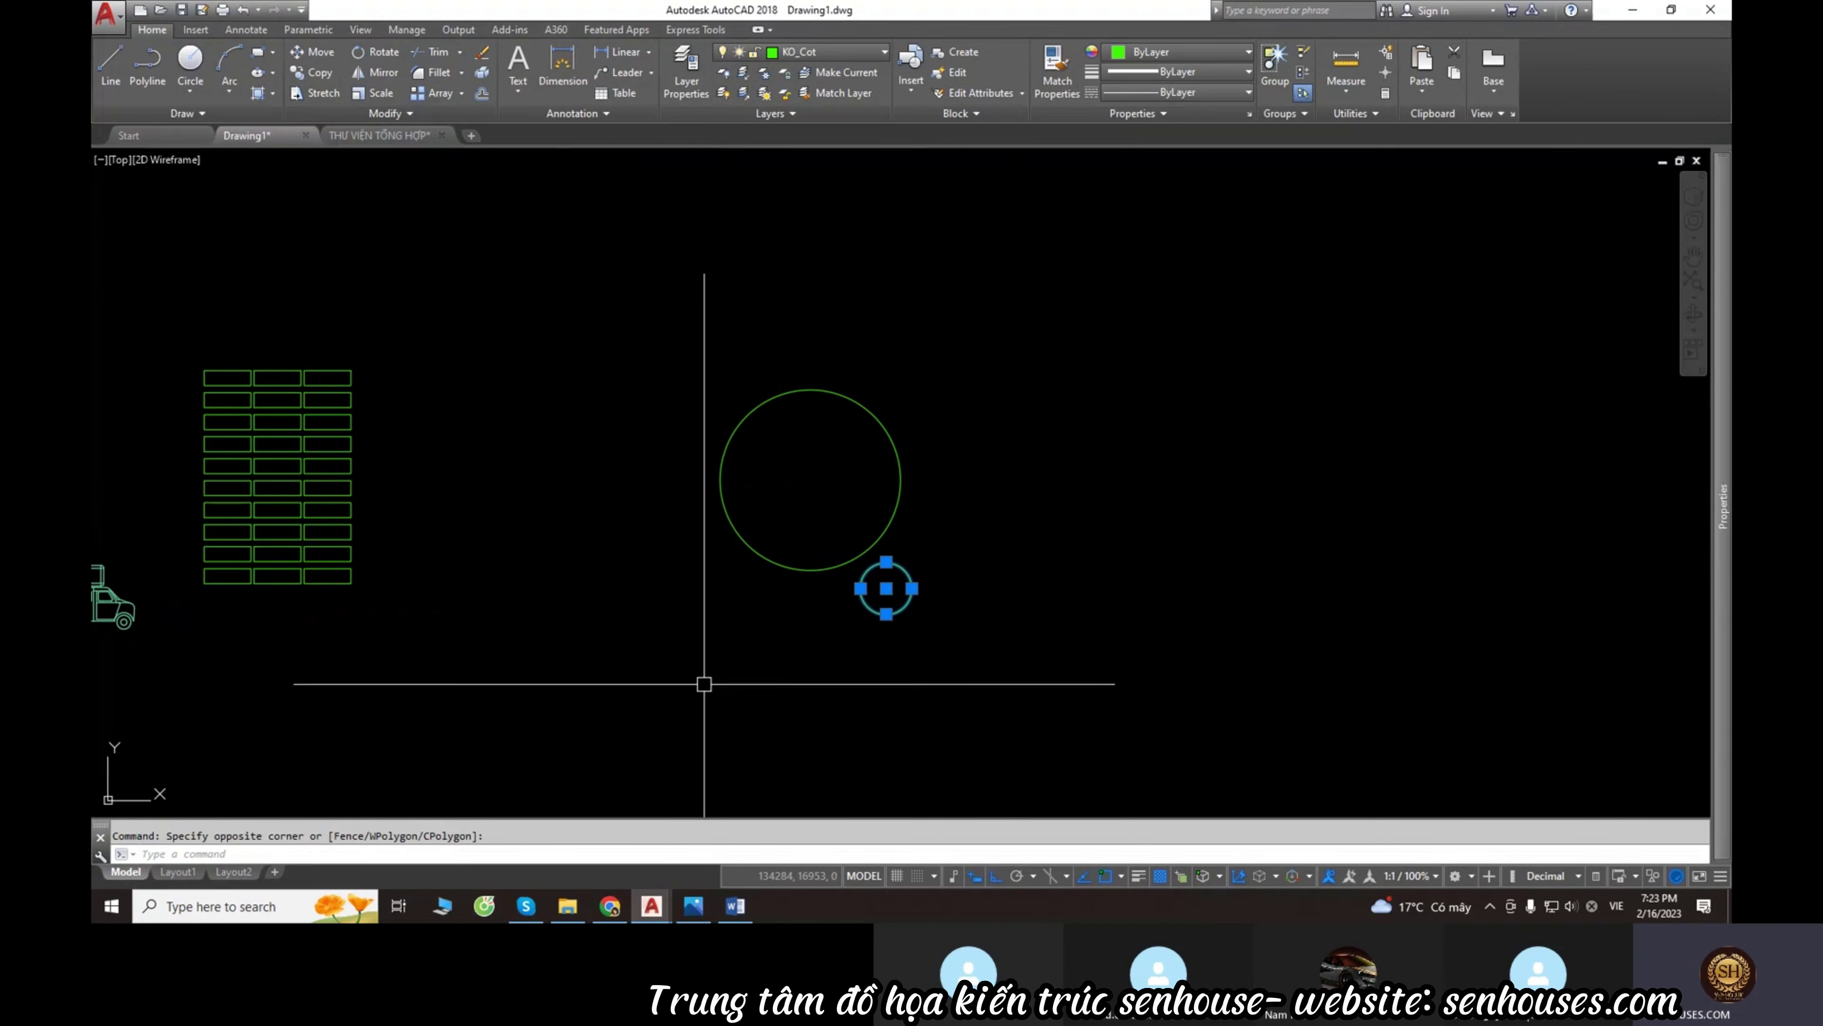
key(Escape)
click(800, 572)
key(Escape)
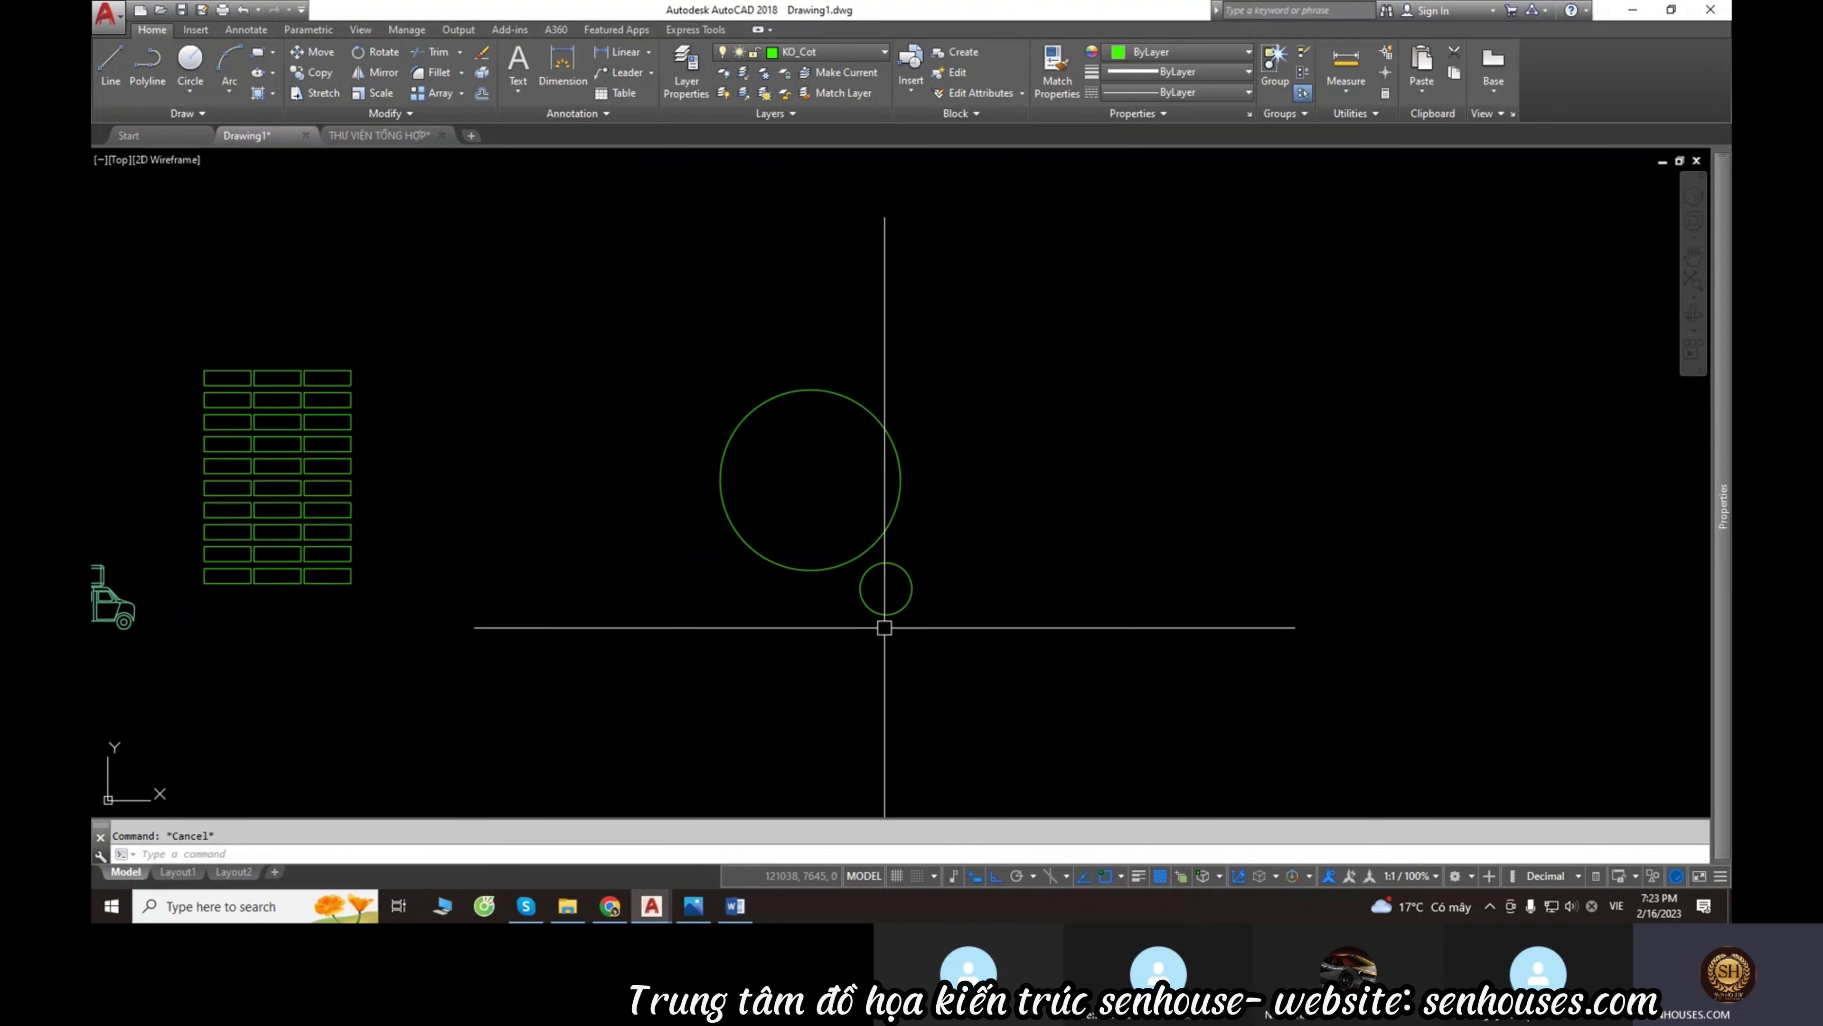
click(885, 614)
text(ar)
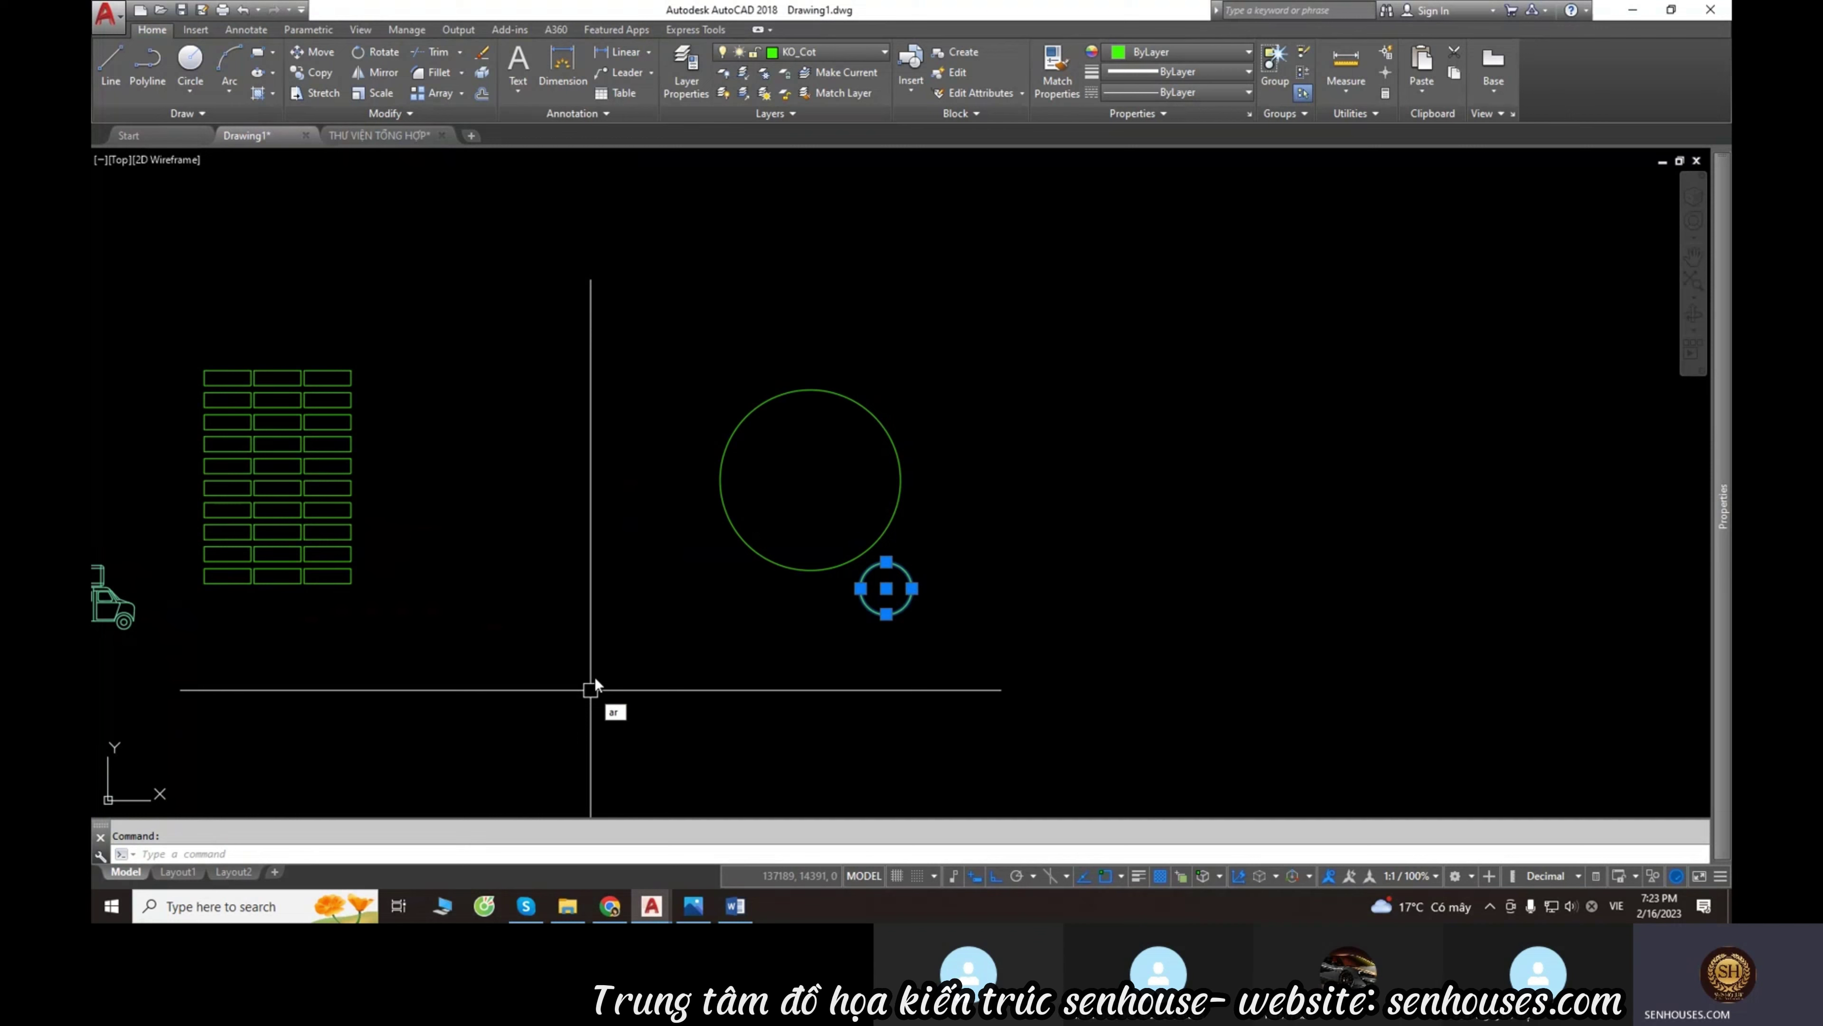
key(Return)
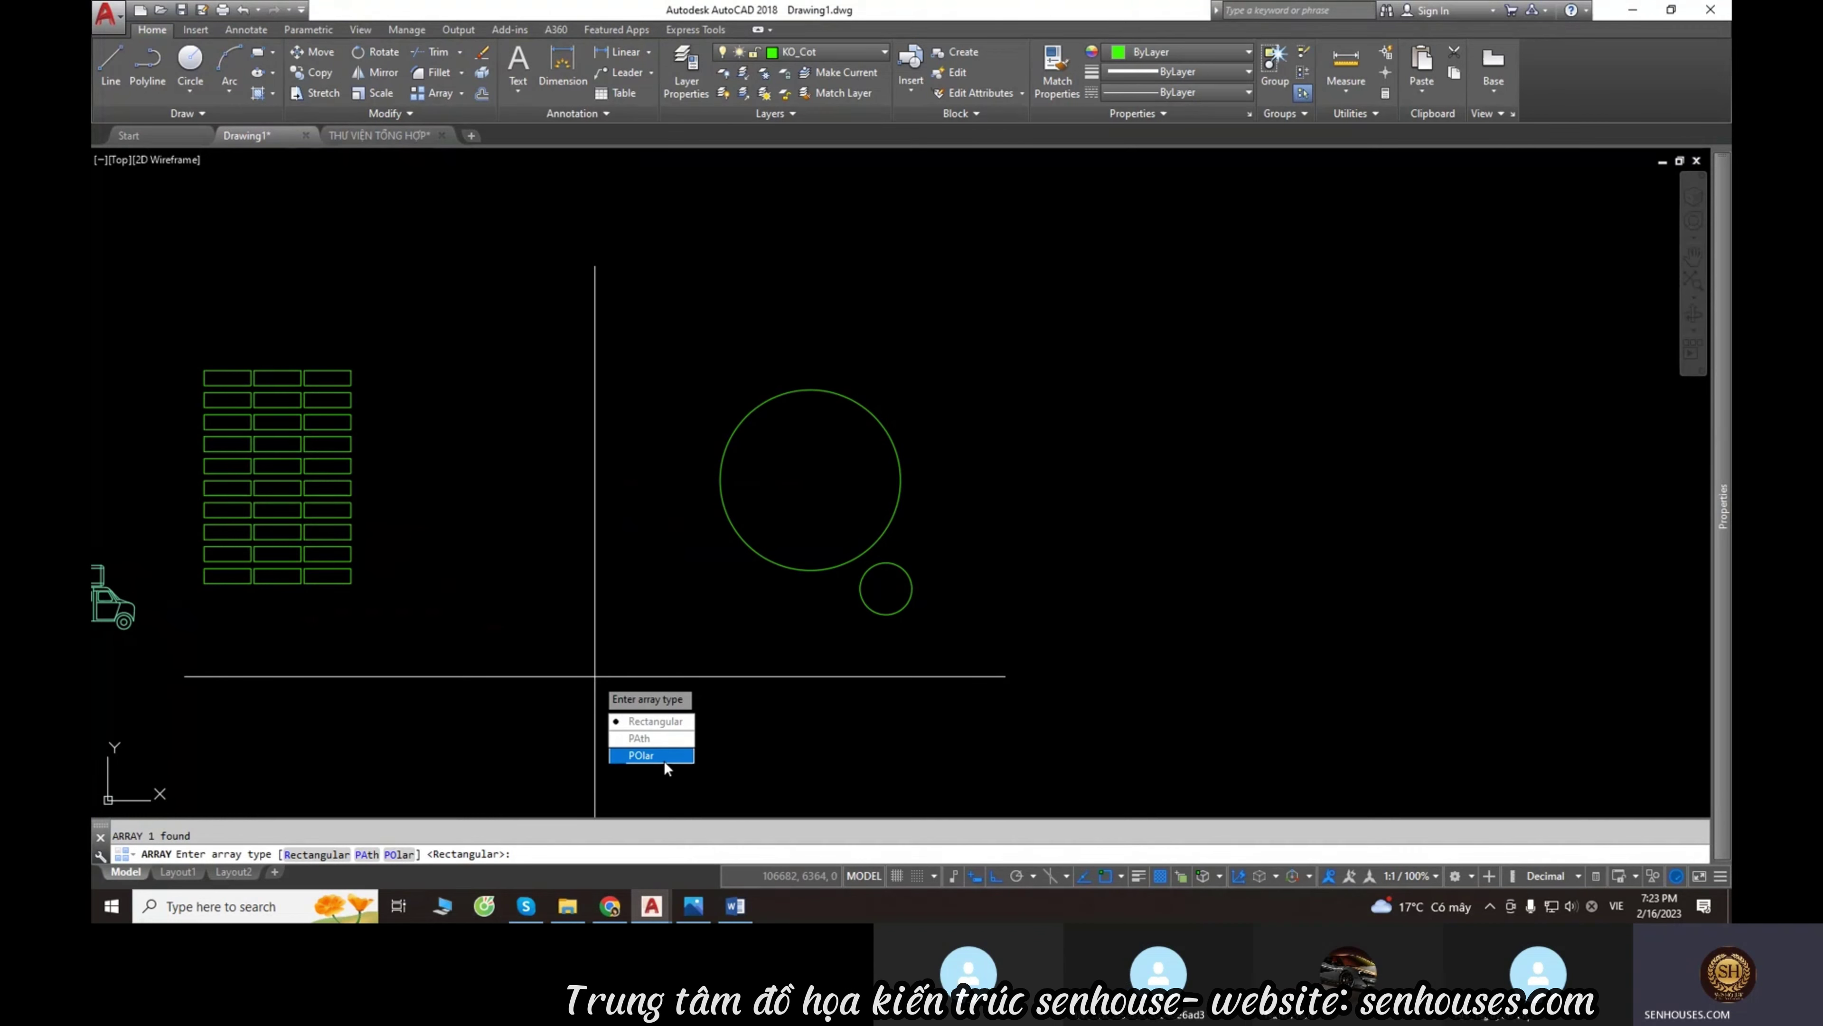
Polar-array the small circle around the large circle's centre: 12 items, 30° apart.
click(665, 759)
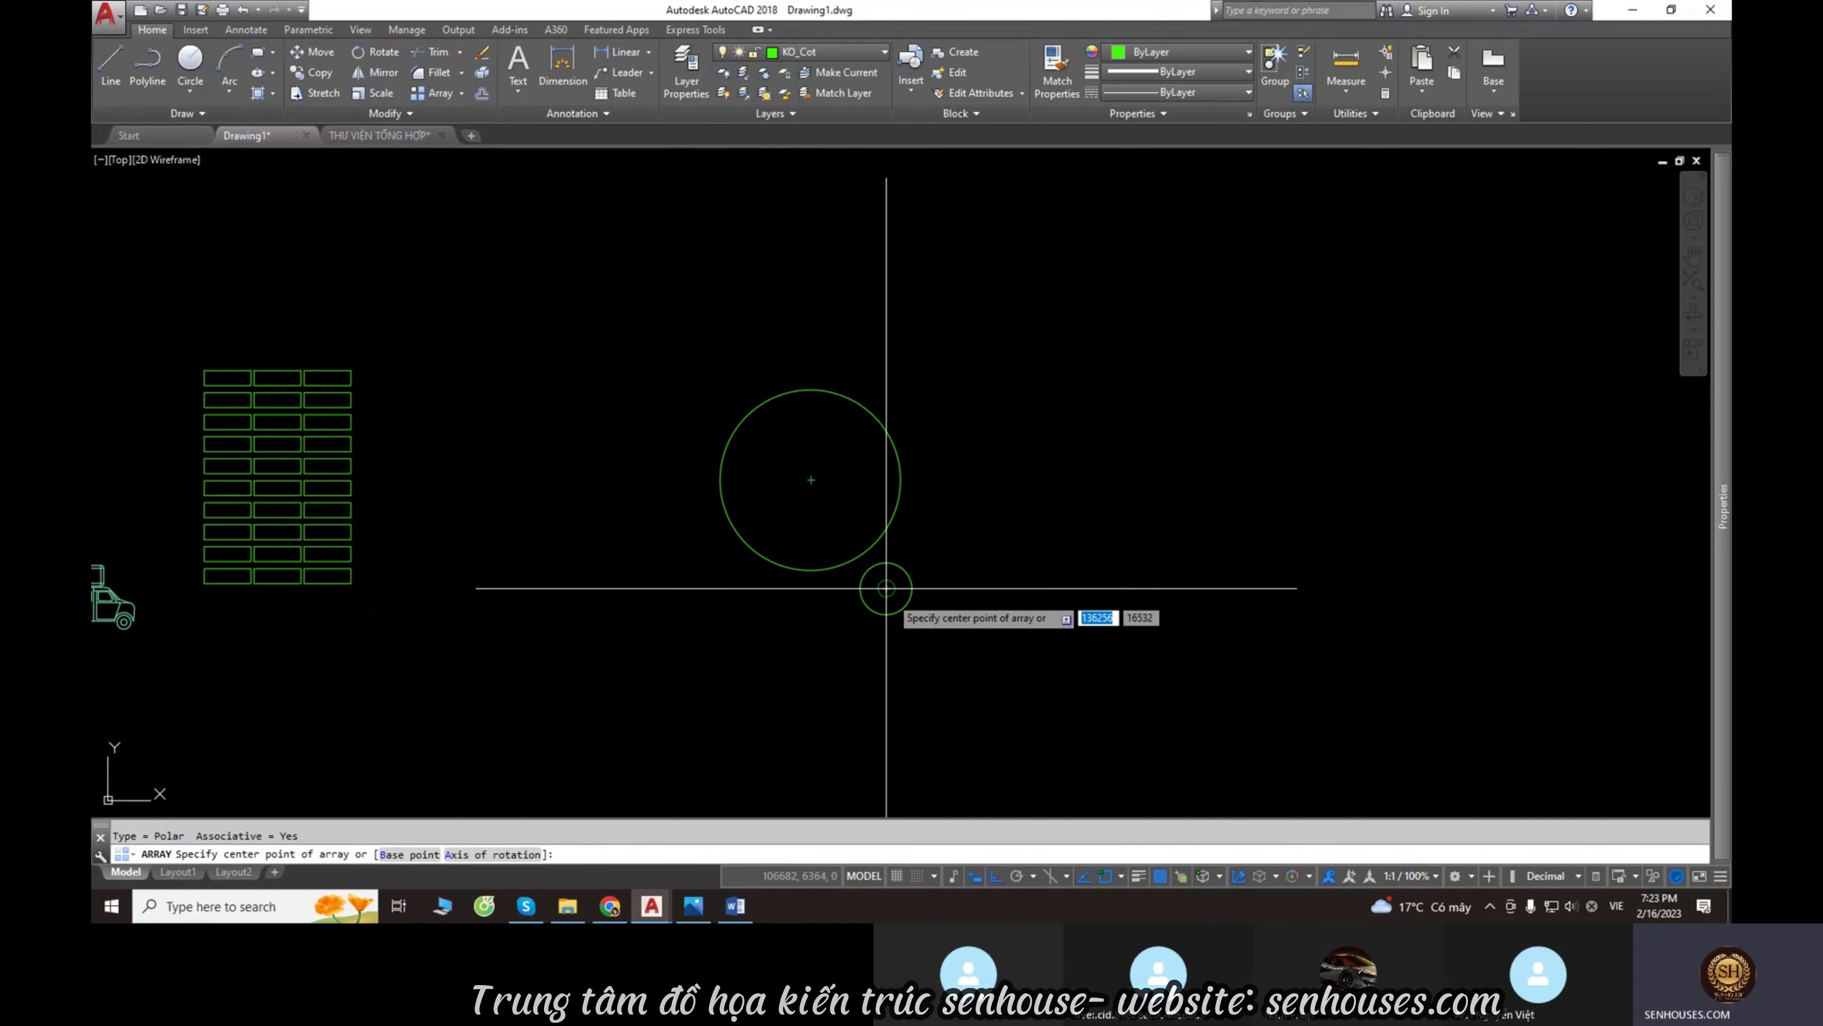
click(811, 479)
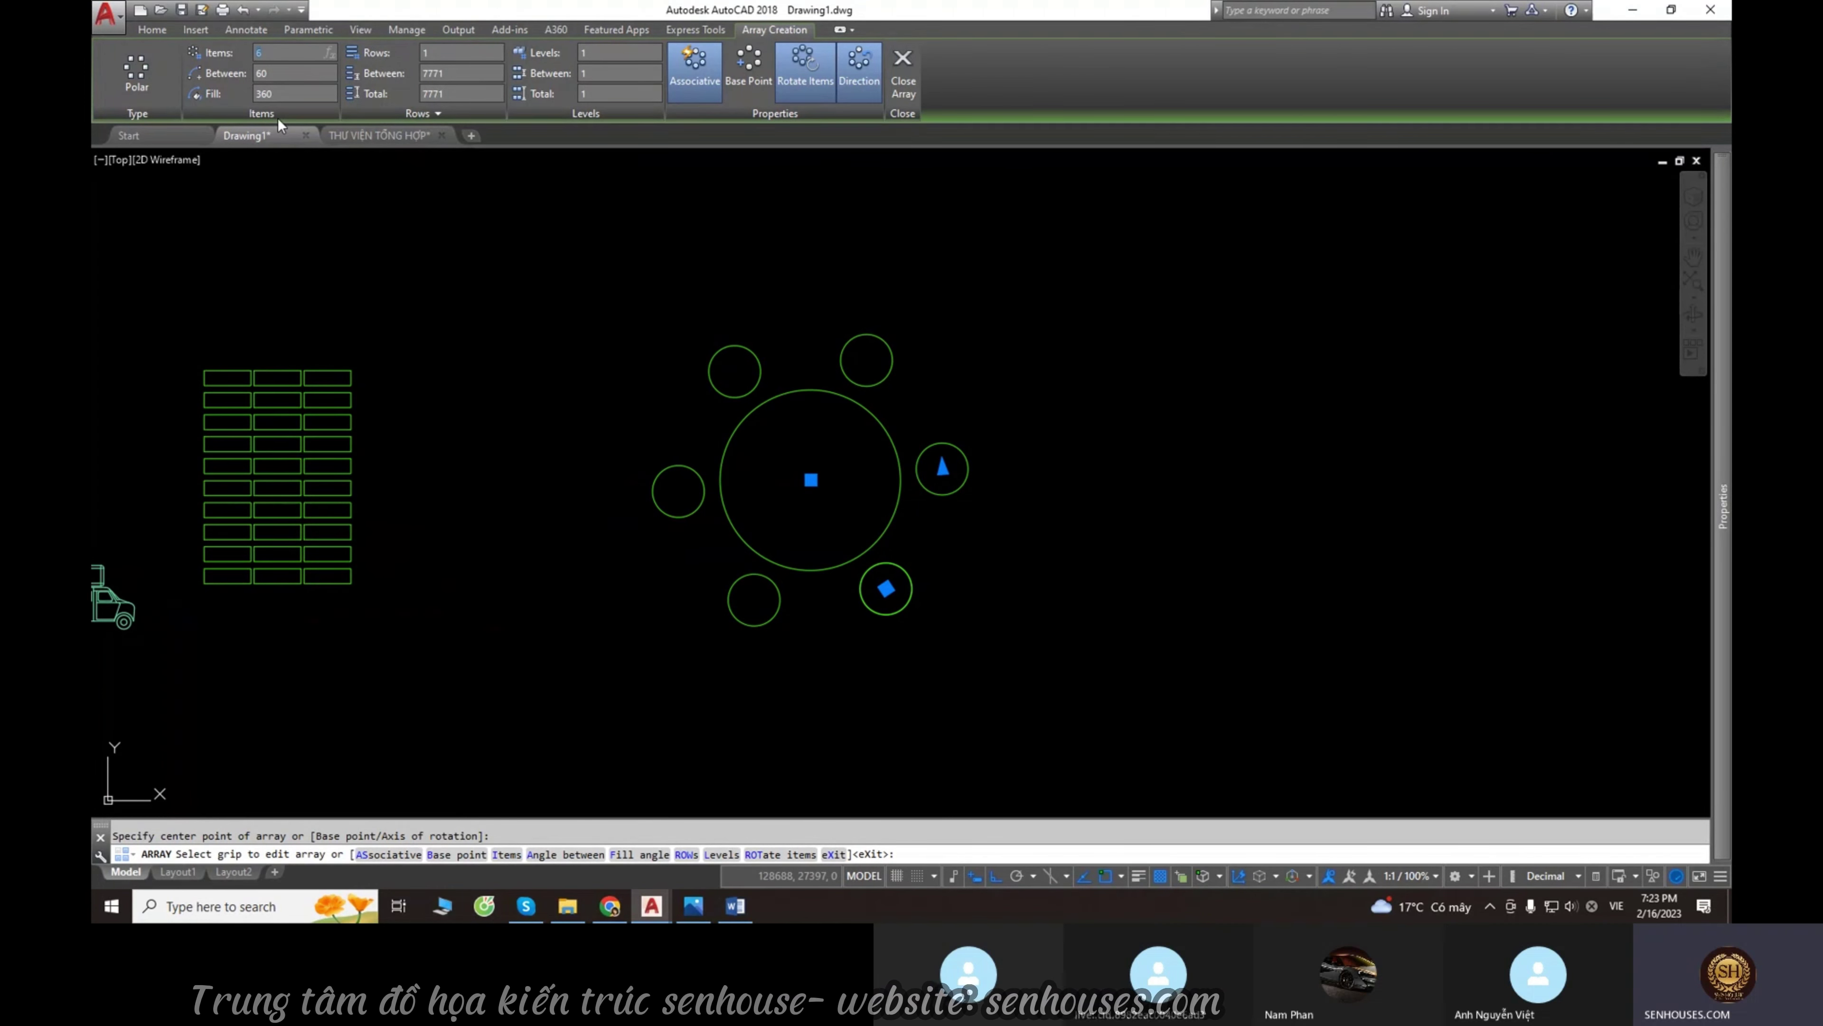
text(2)
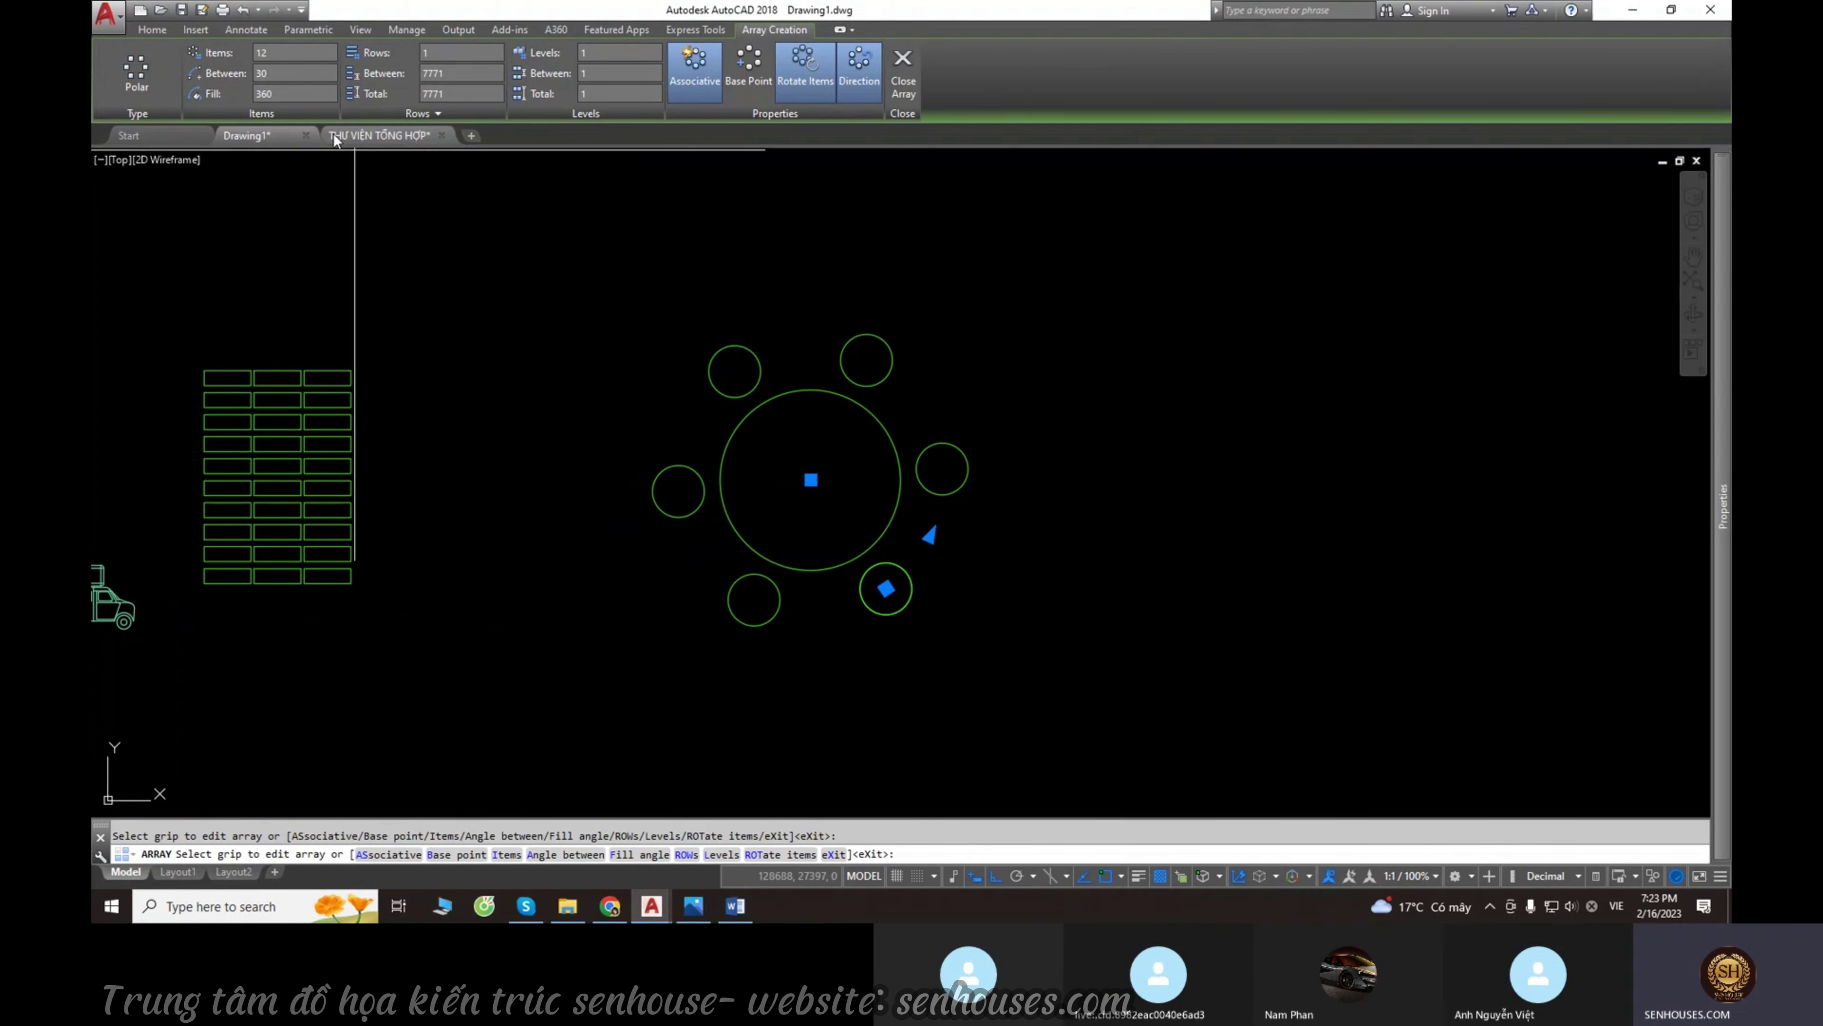
click(301, 73)
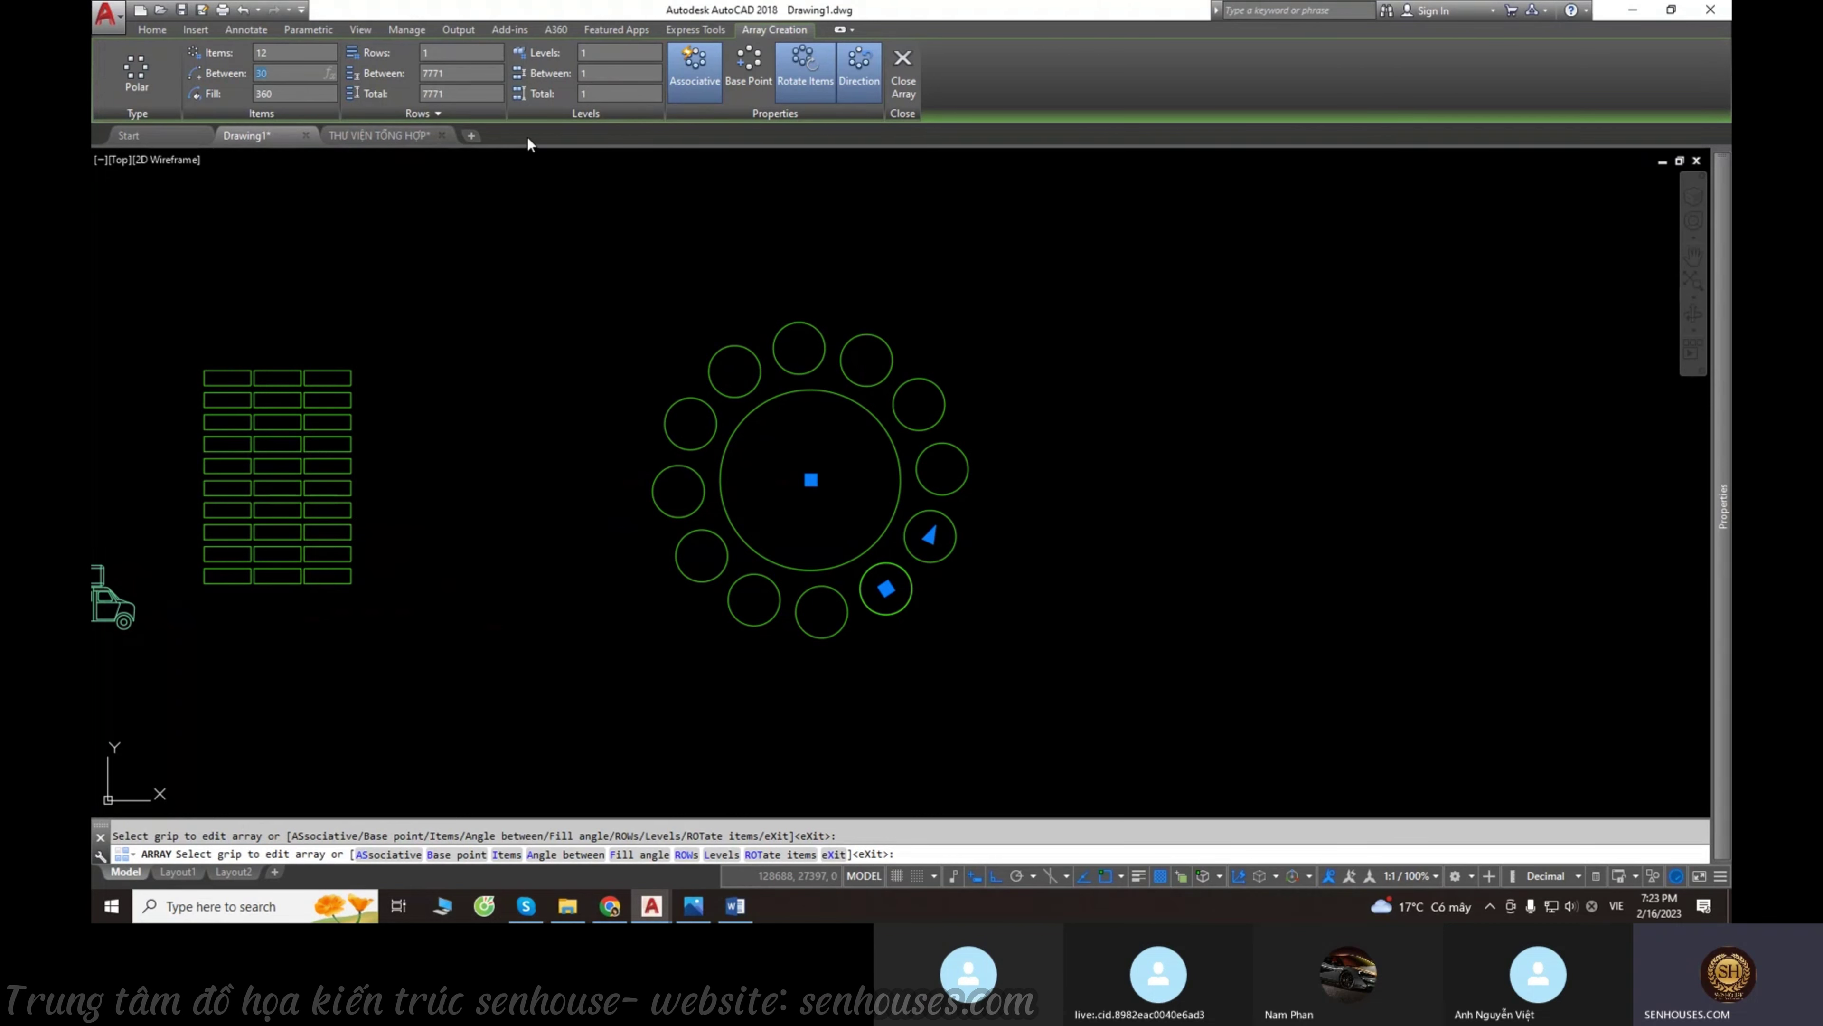
key(Return)
scroll(936, 497, down, 10)
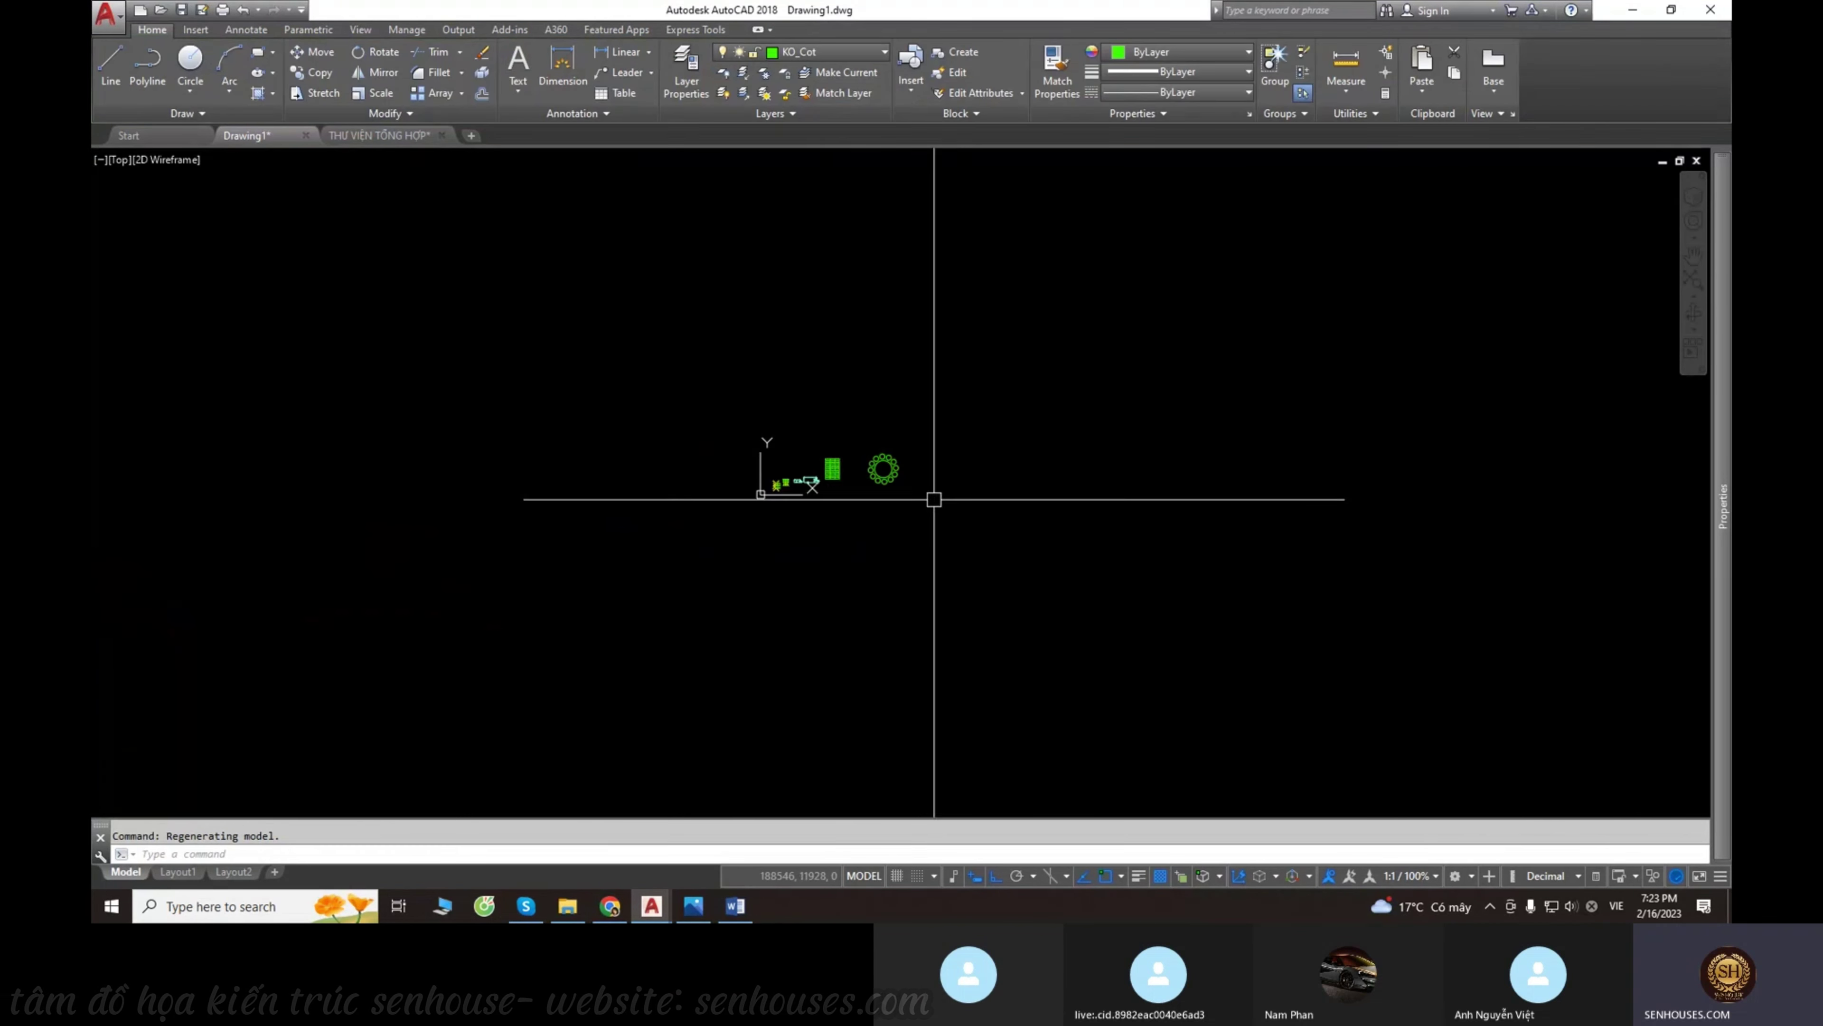
scroll(859, 493, up, 2)
scroll(707, 479, up, 3)
scroll(707, 480, up, 3)
scroll(793, 509, down, 5)
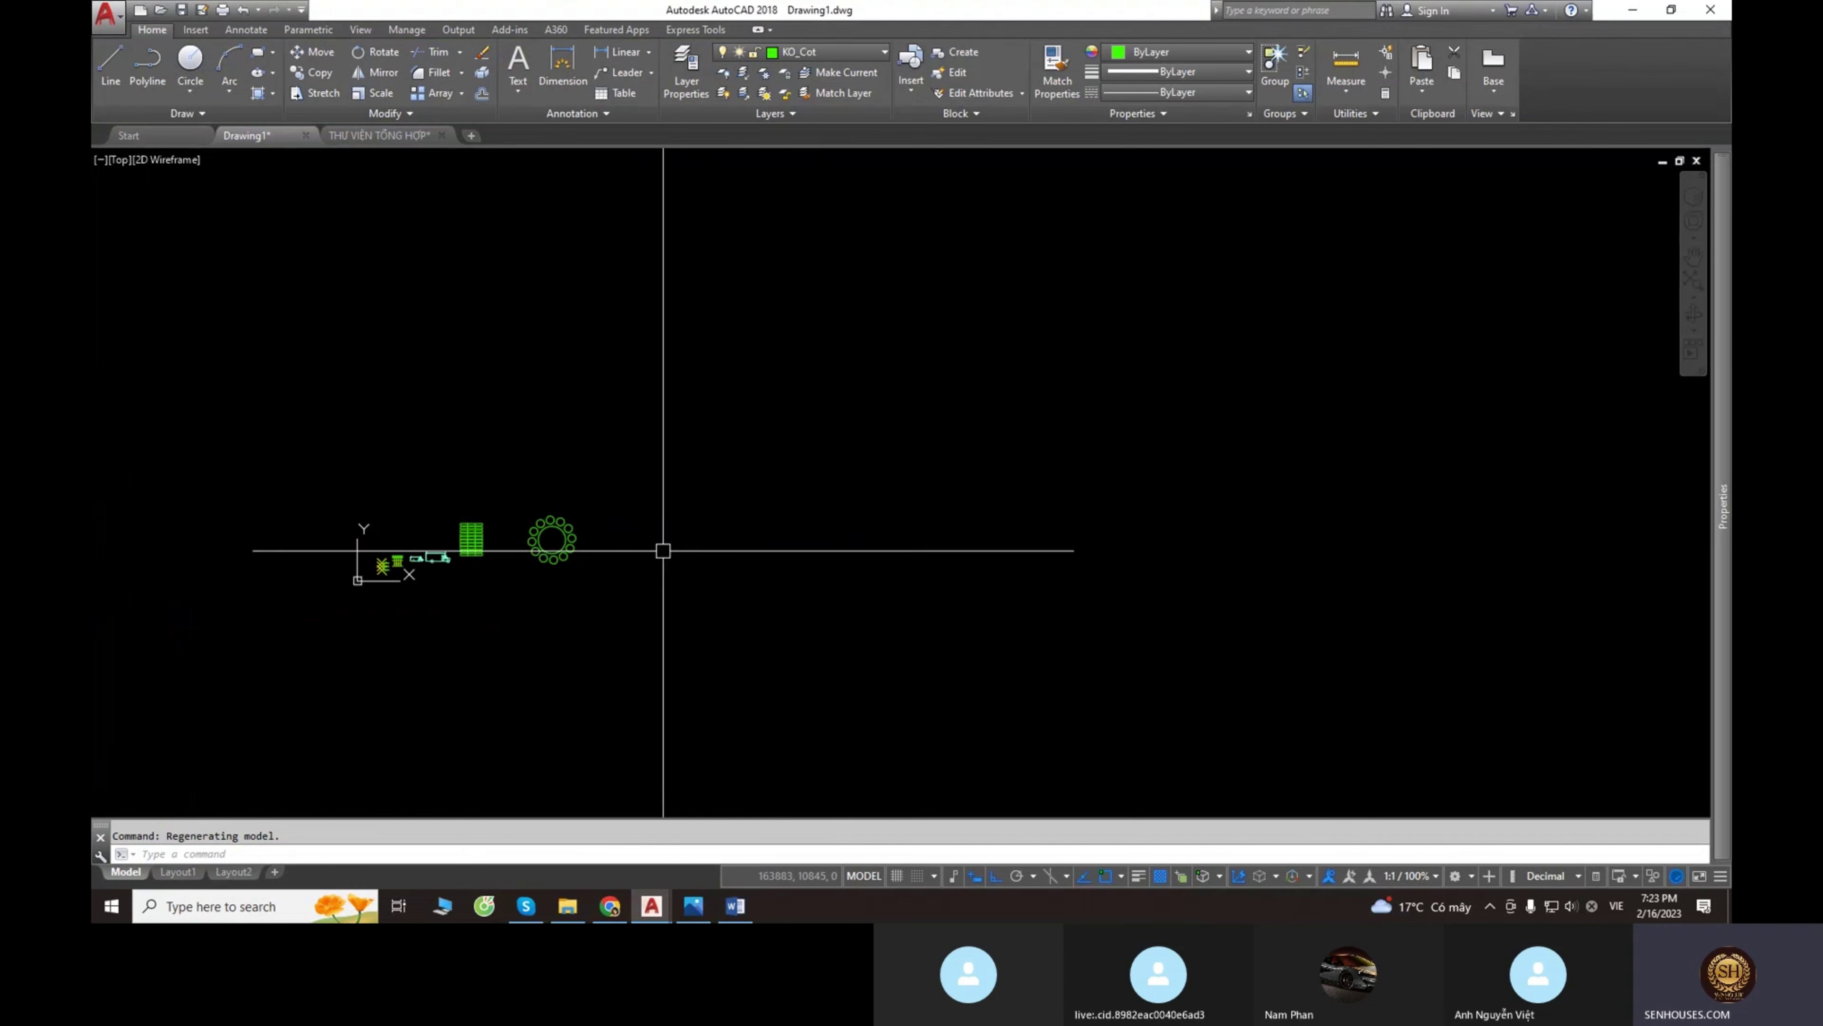
scroll(664, 550, up, 1)
key(Escape)
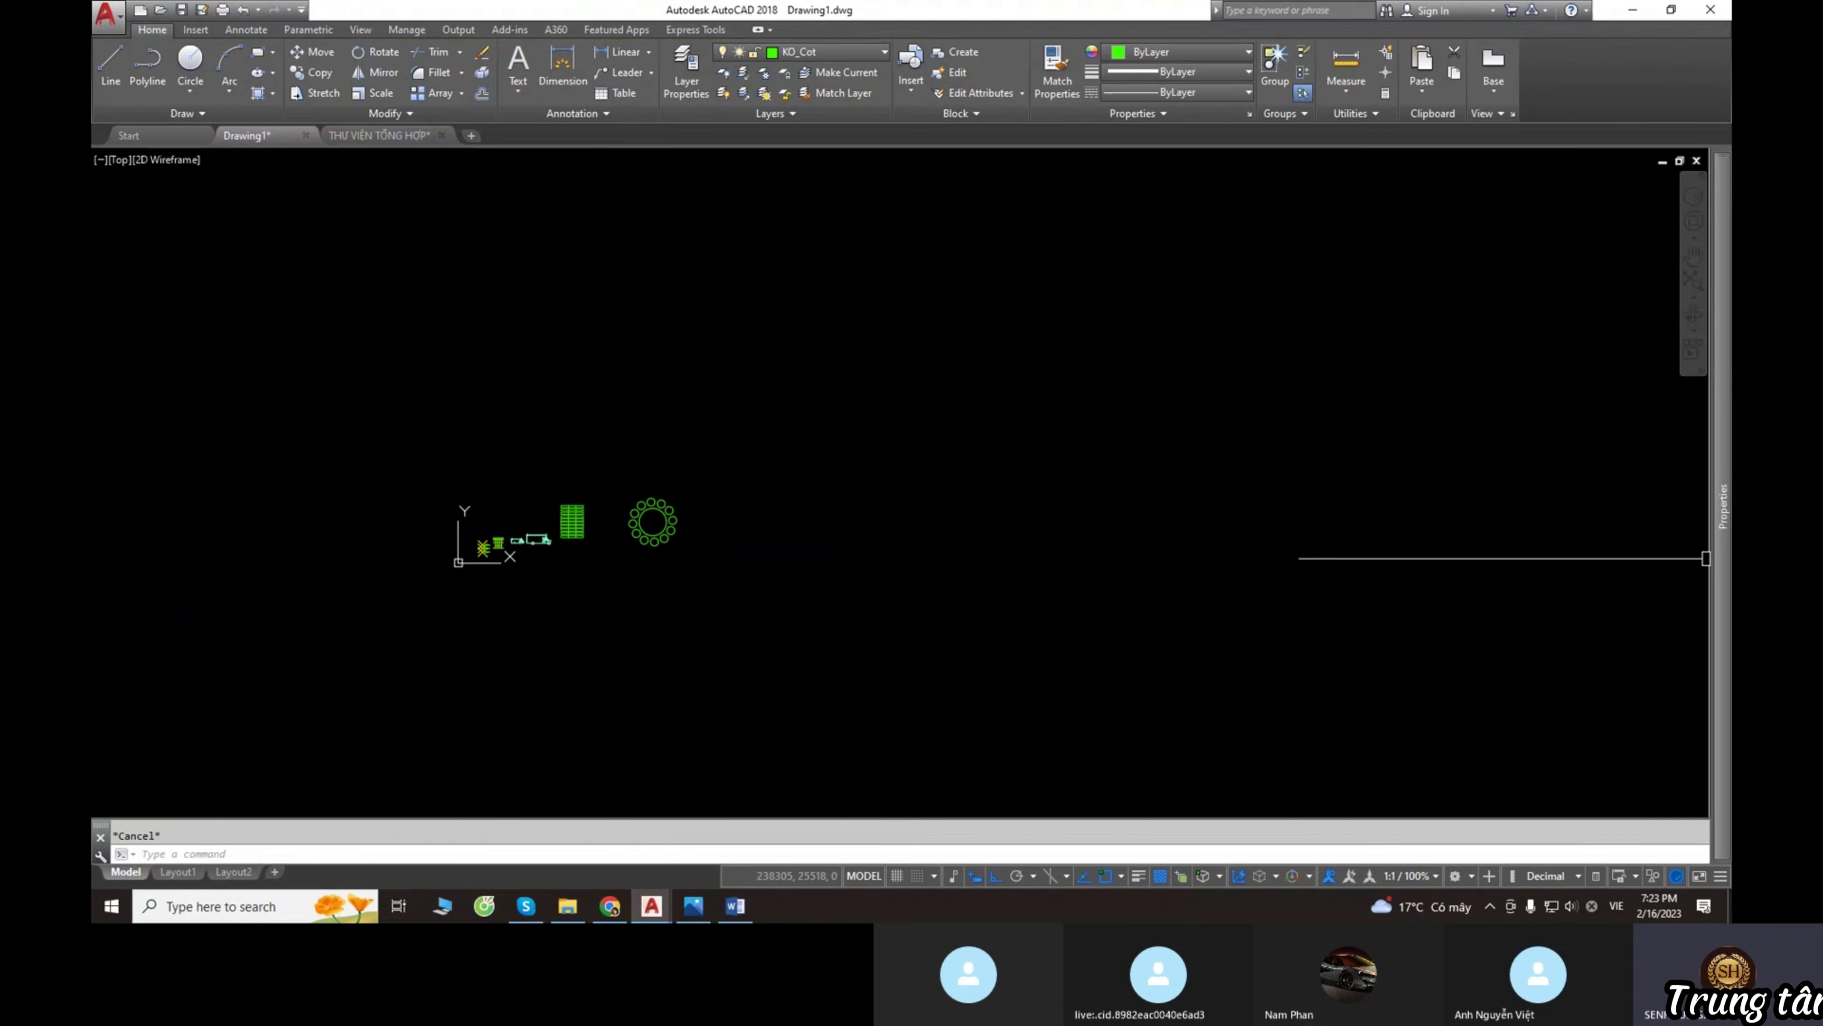
scroll(719, 539, up, 8)
scroll(940, 472, down, 2)
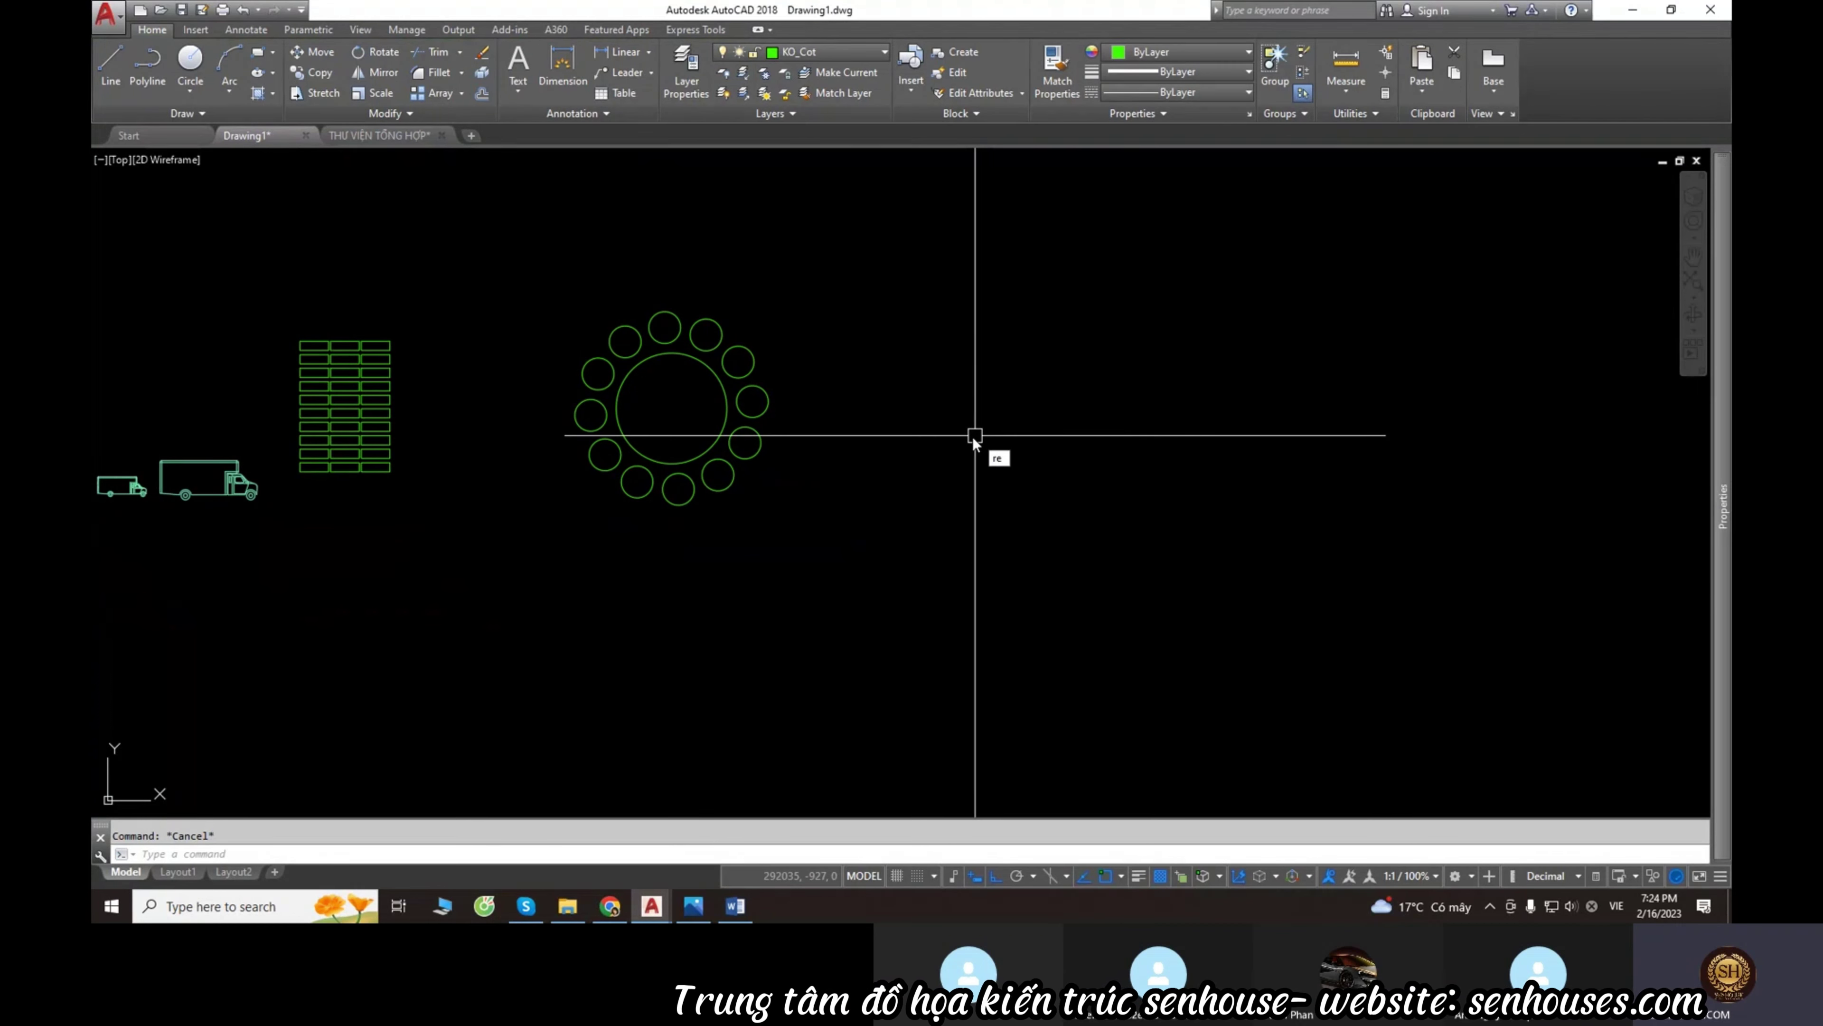
Draw a new rectangle beside the ring of circles.
text(c)
key(Return)
click(903, 370)
click(1209, 517)
scroll(1256, 474, up, 3)
middle_drag(1302, 436, 1096, 467)
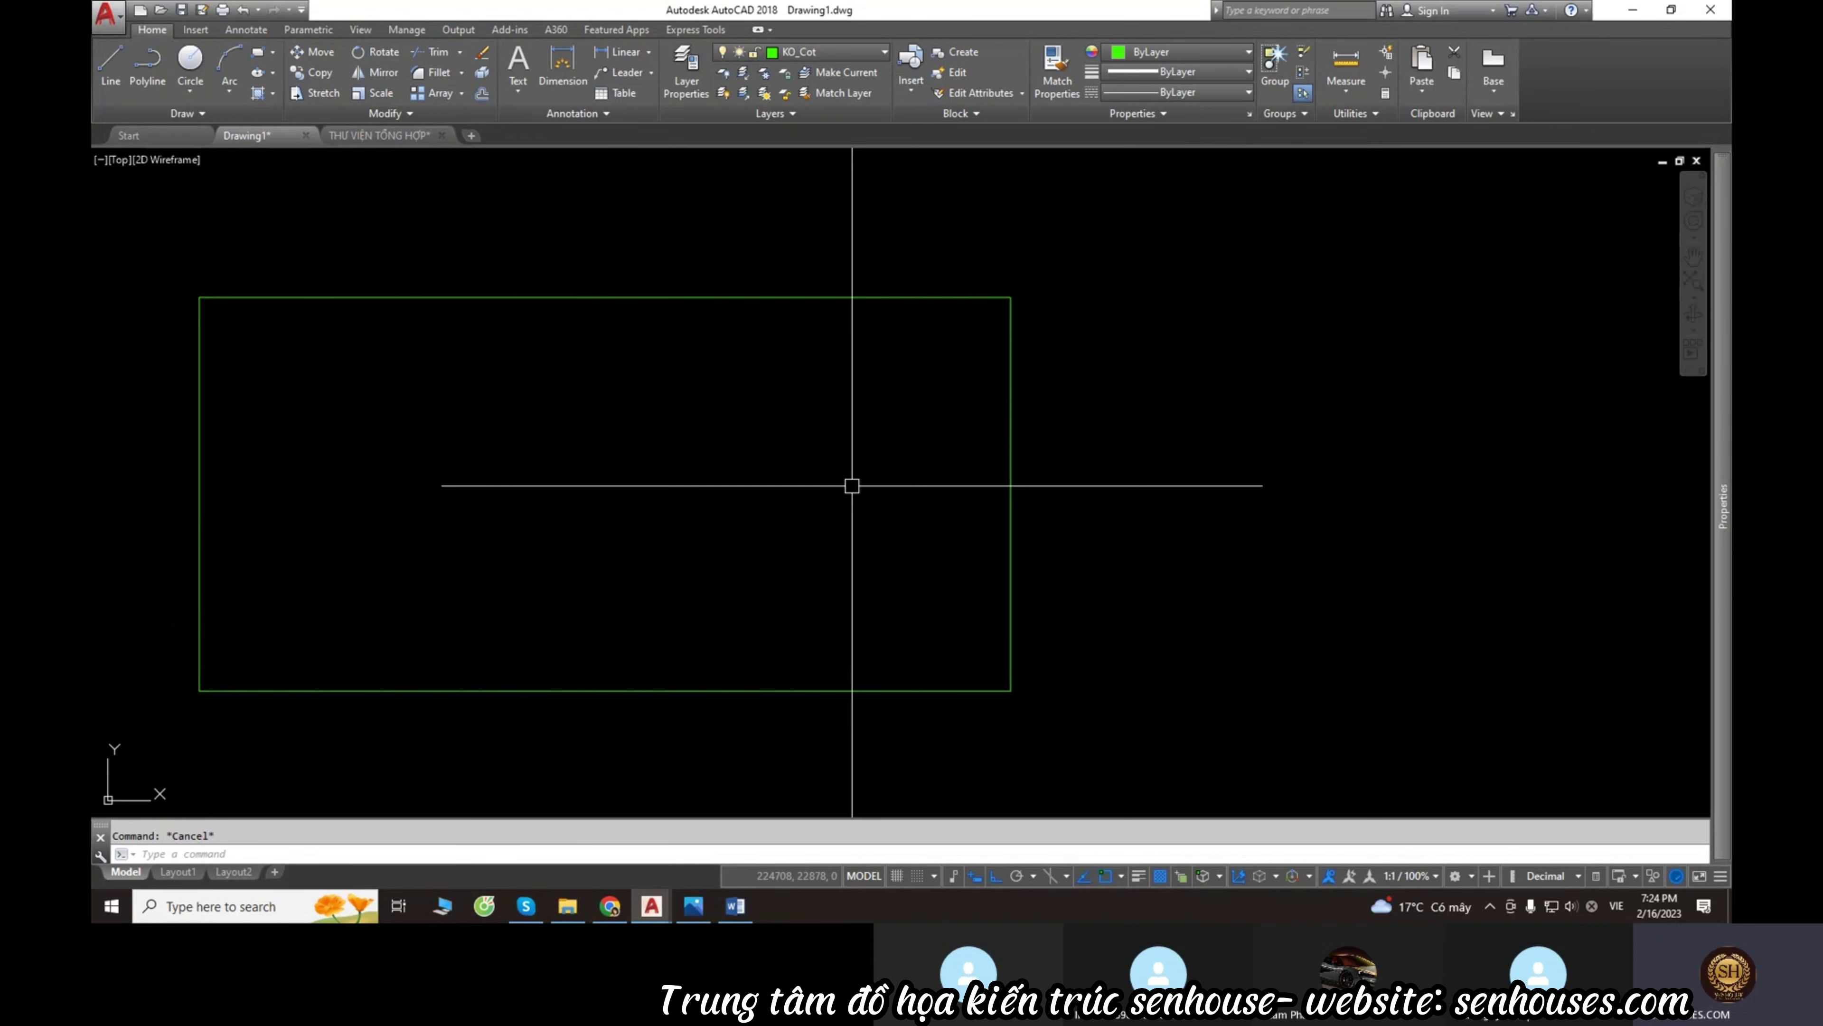
scroll(916, 467, down, 4)
click(887, 424)
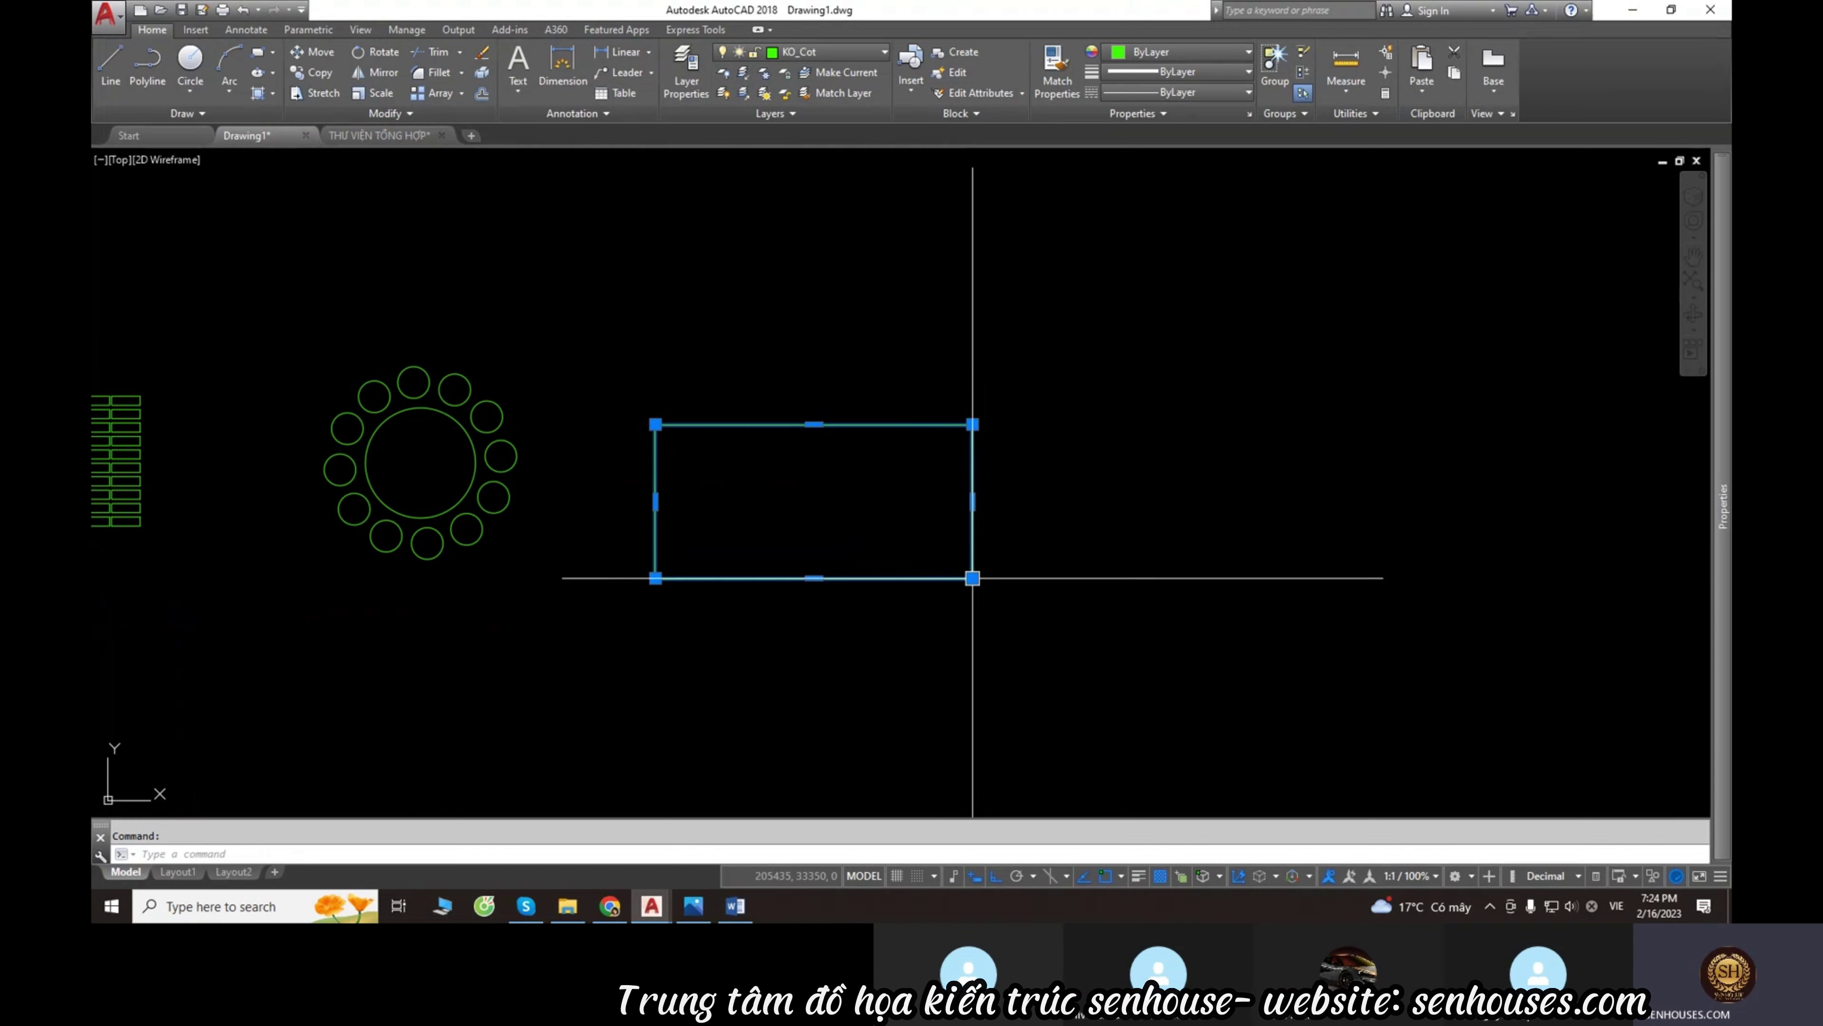
key(Escape)
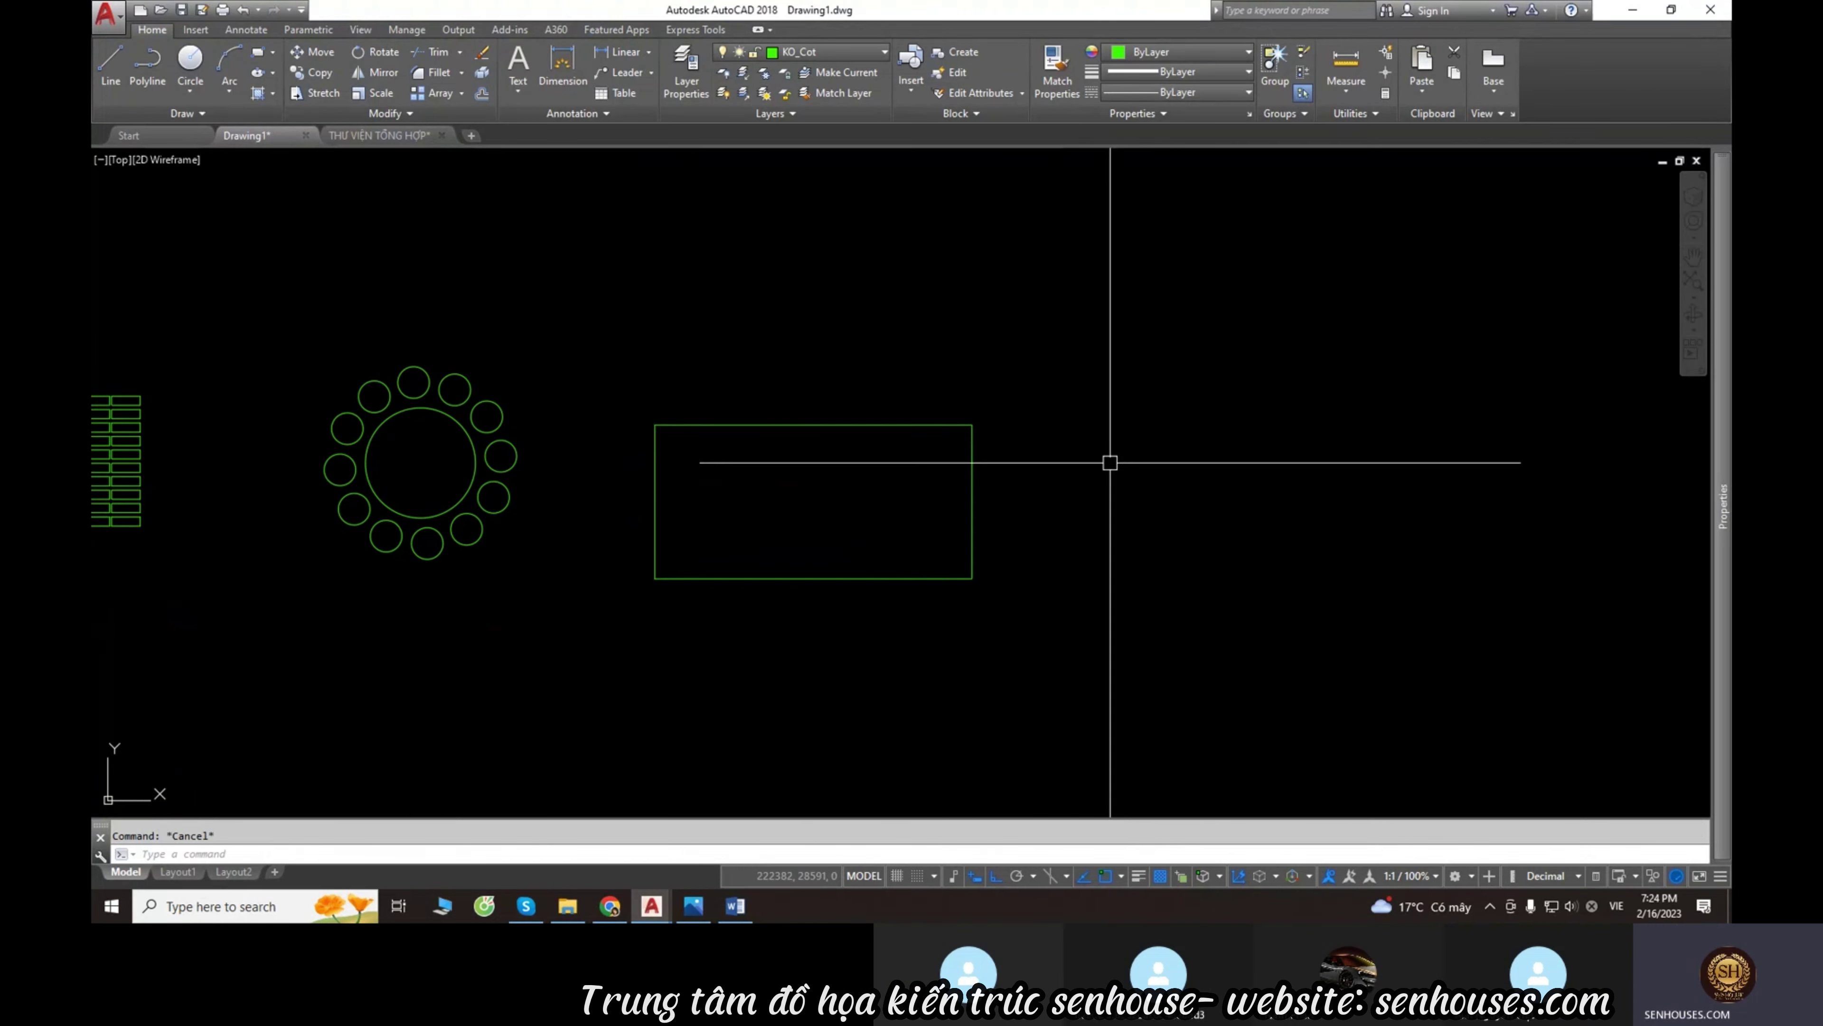
scroll(1149, 503, up, 2)
middle_drag(953, 518, 1025, 574)
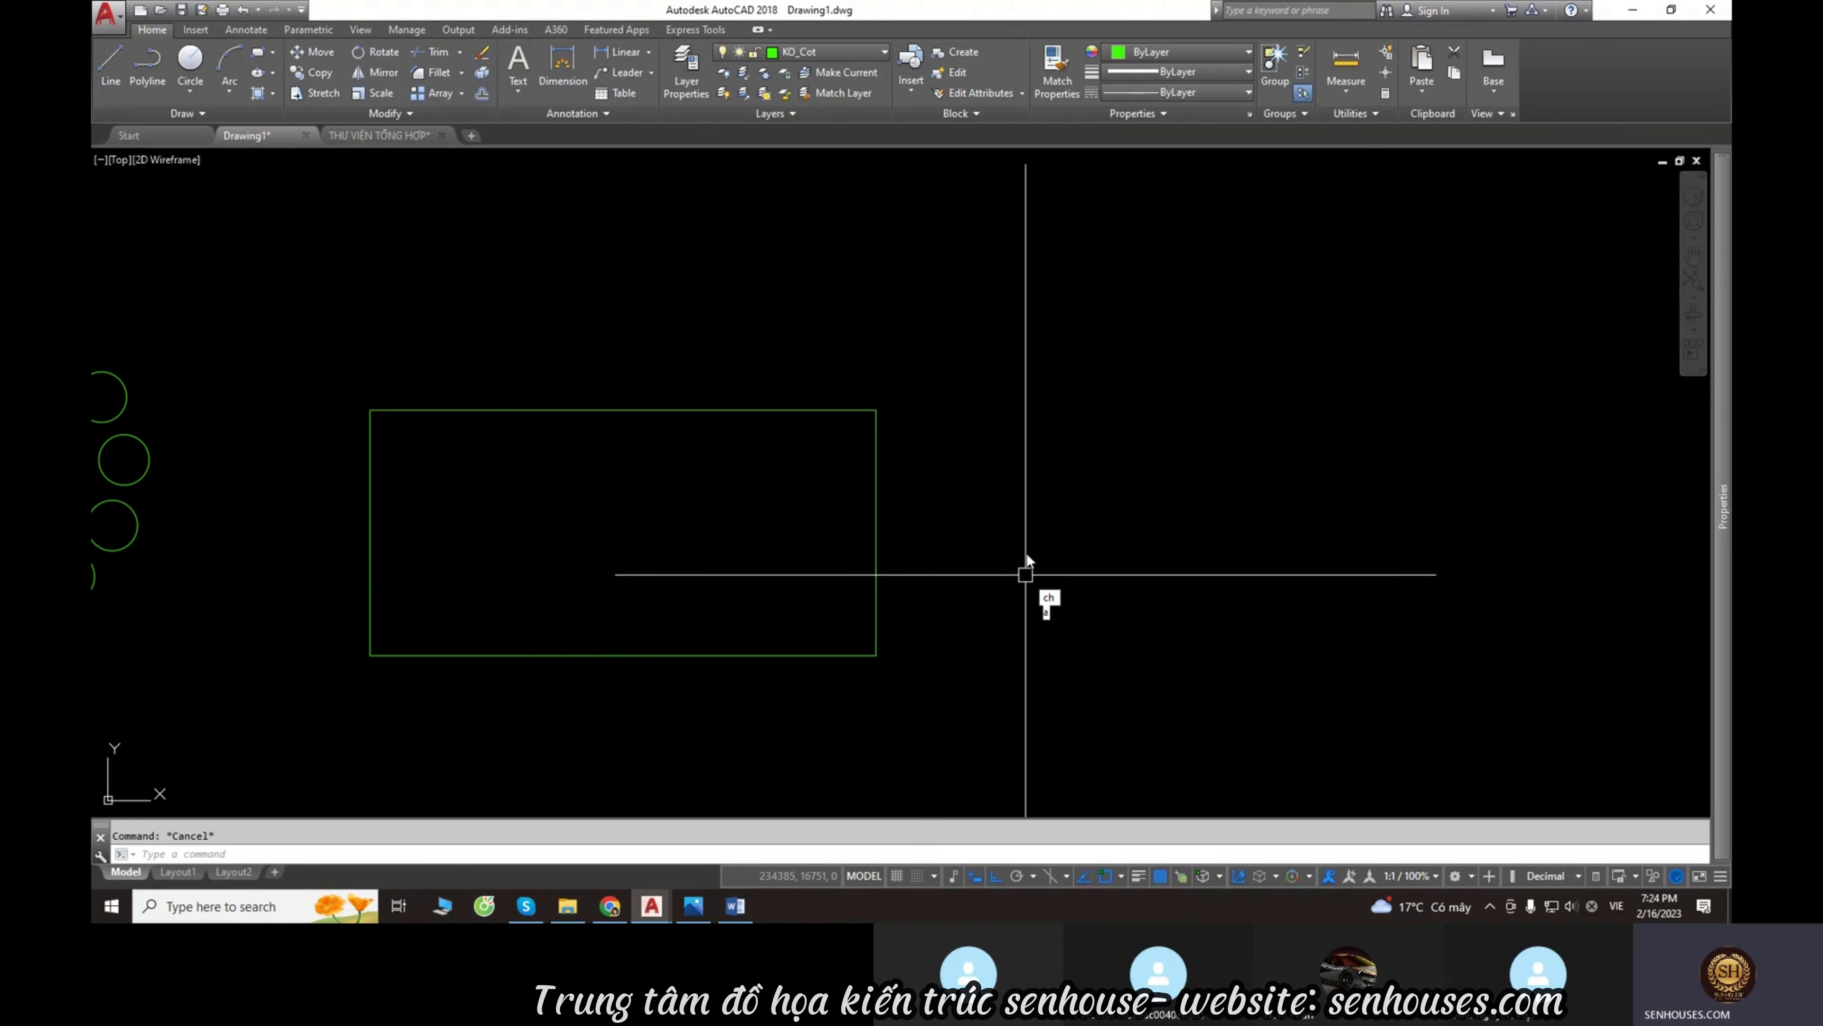
Chamfer the rectangle's top-right corner with both distances set to 10000.
text(a)
key(Return)
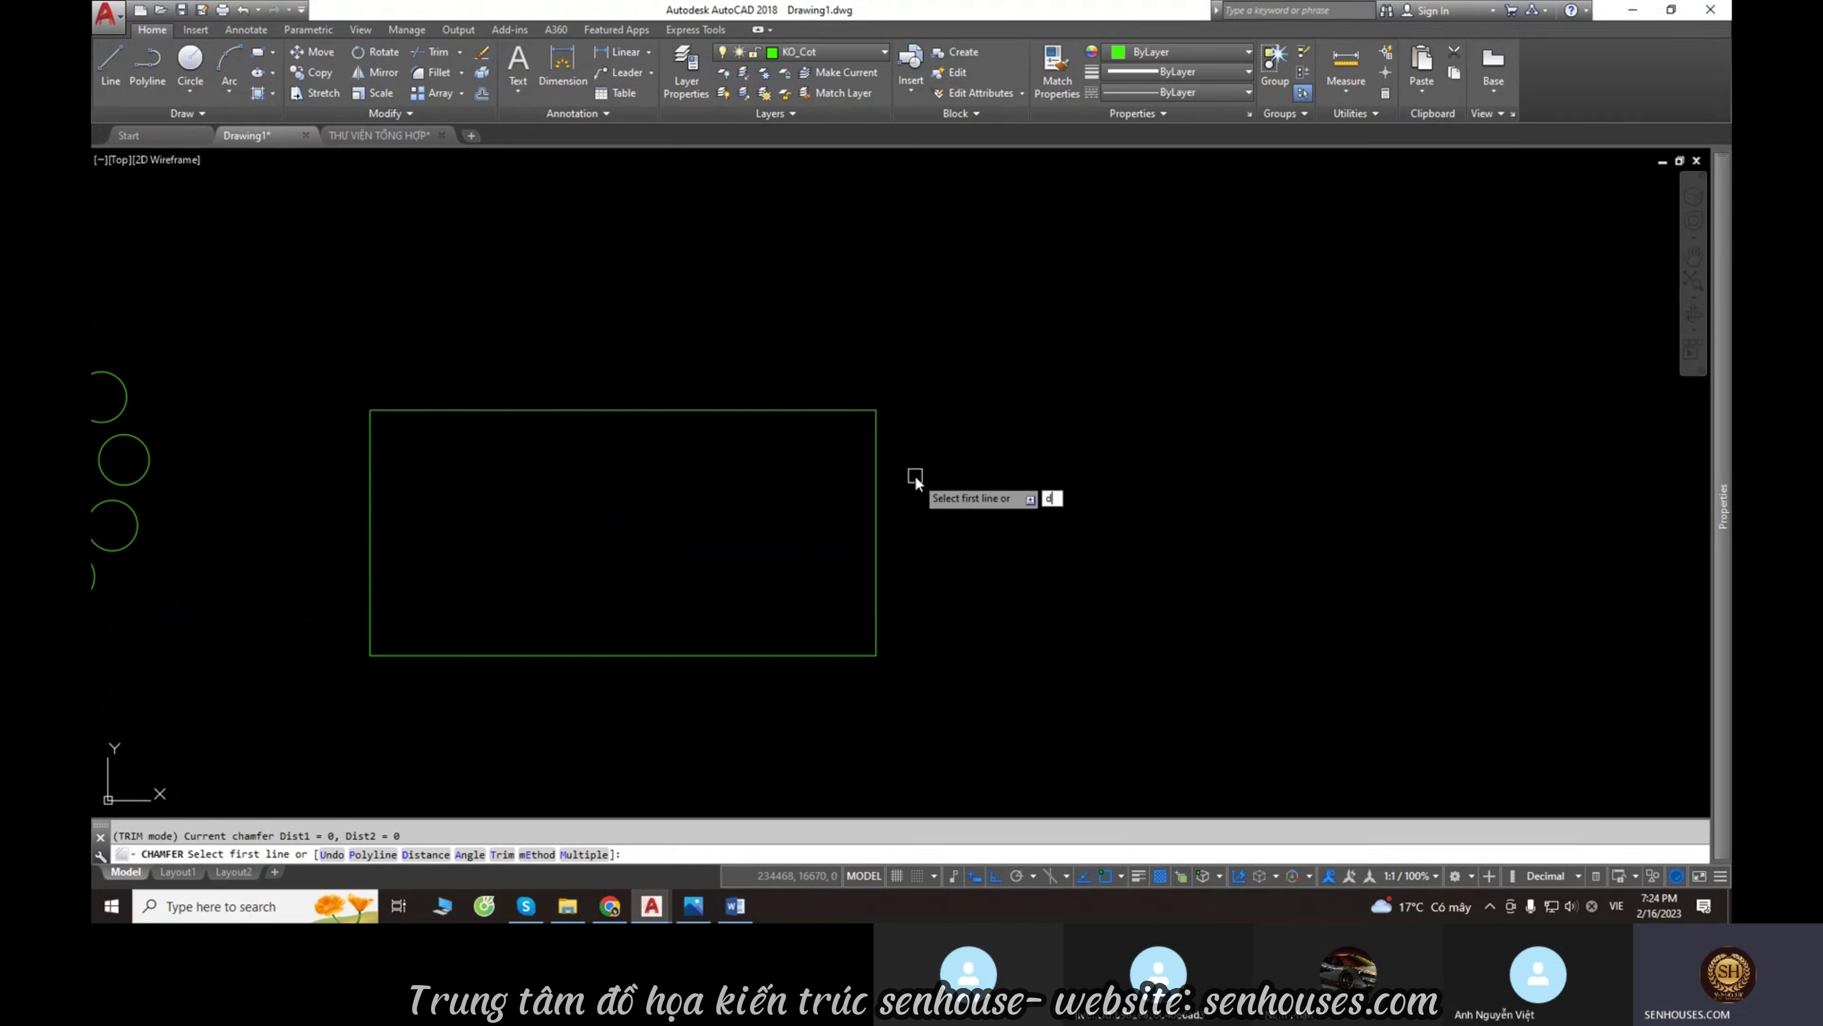
key(Return)
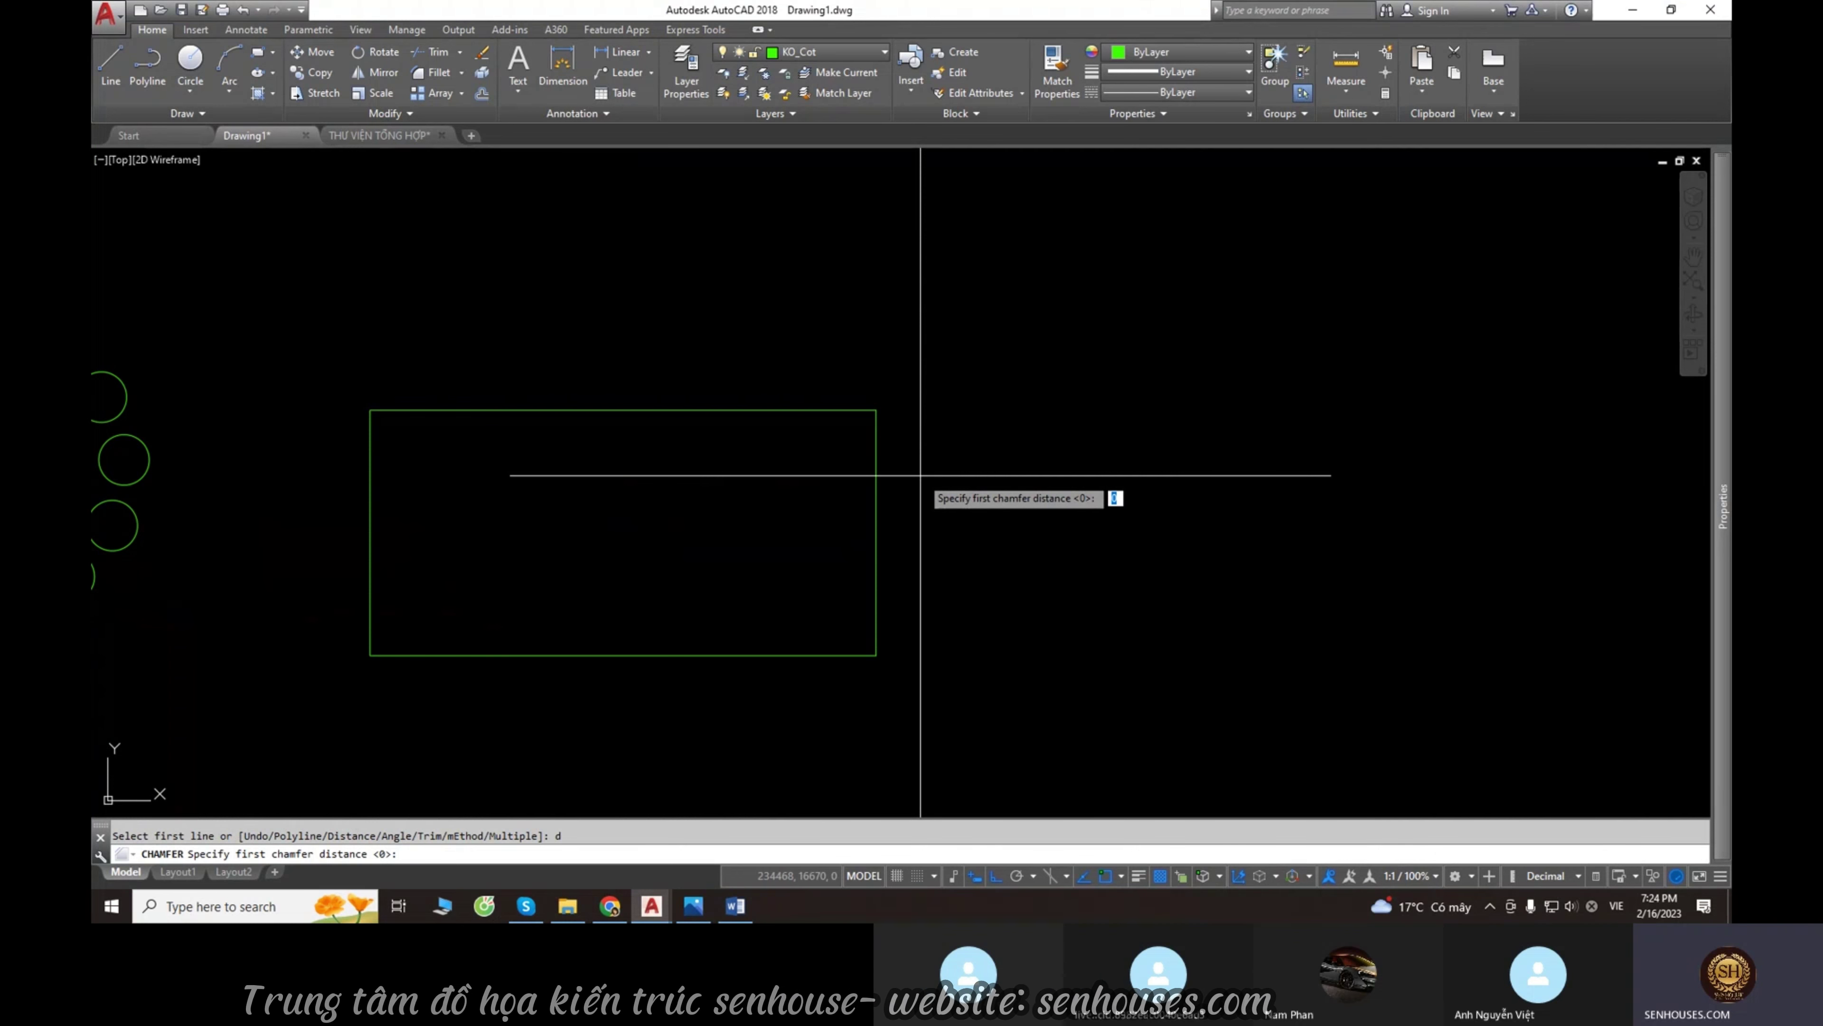
text(1000)
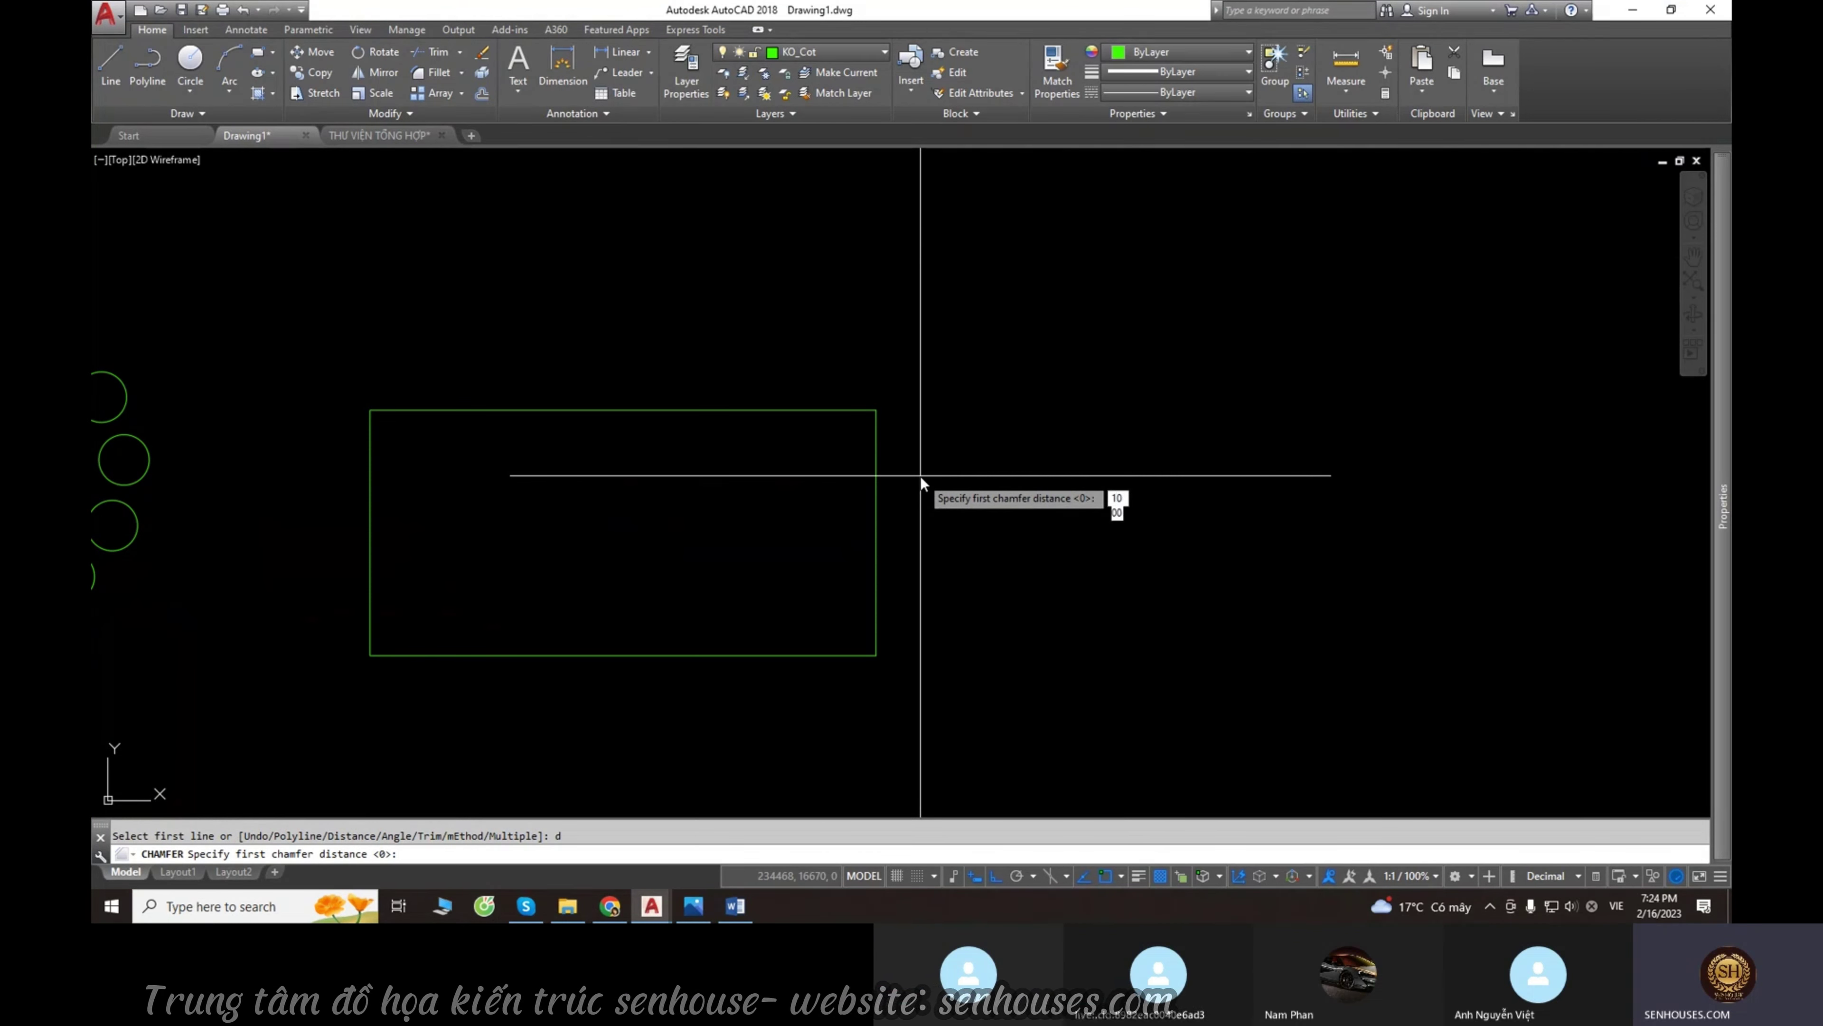
text(0)
key(Return)
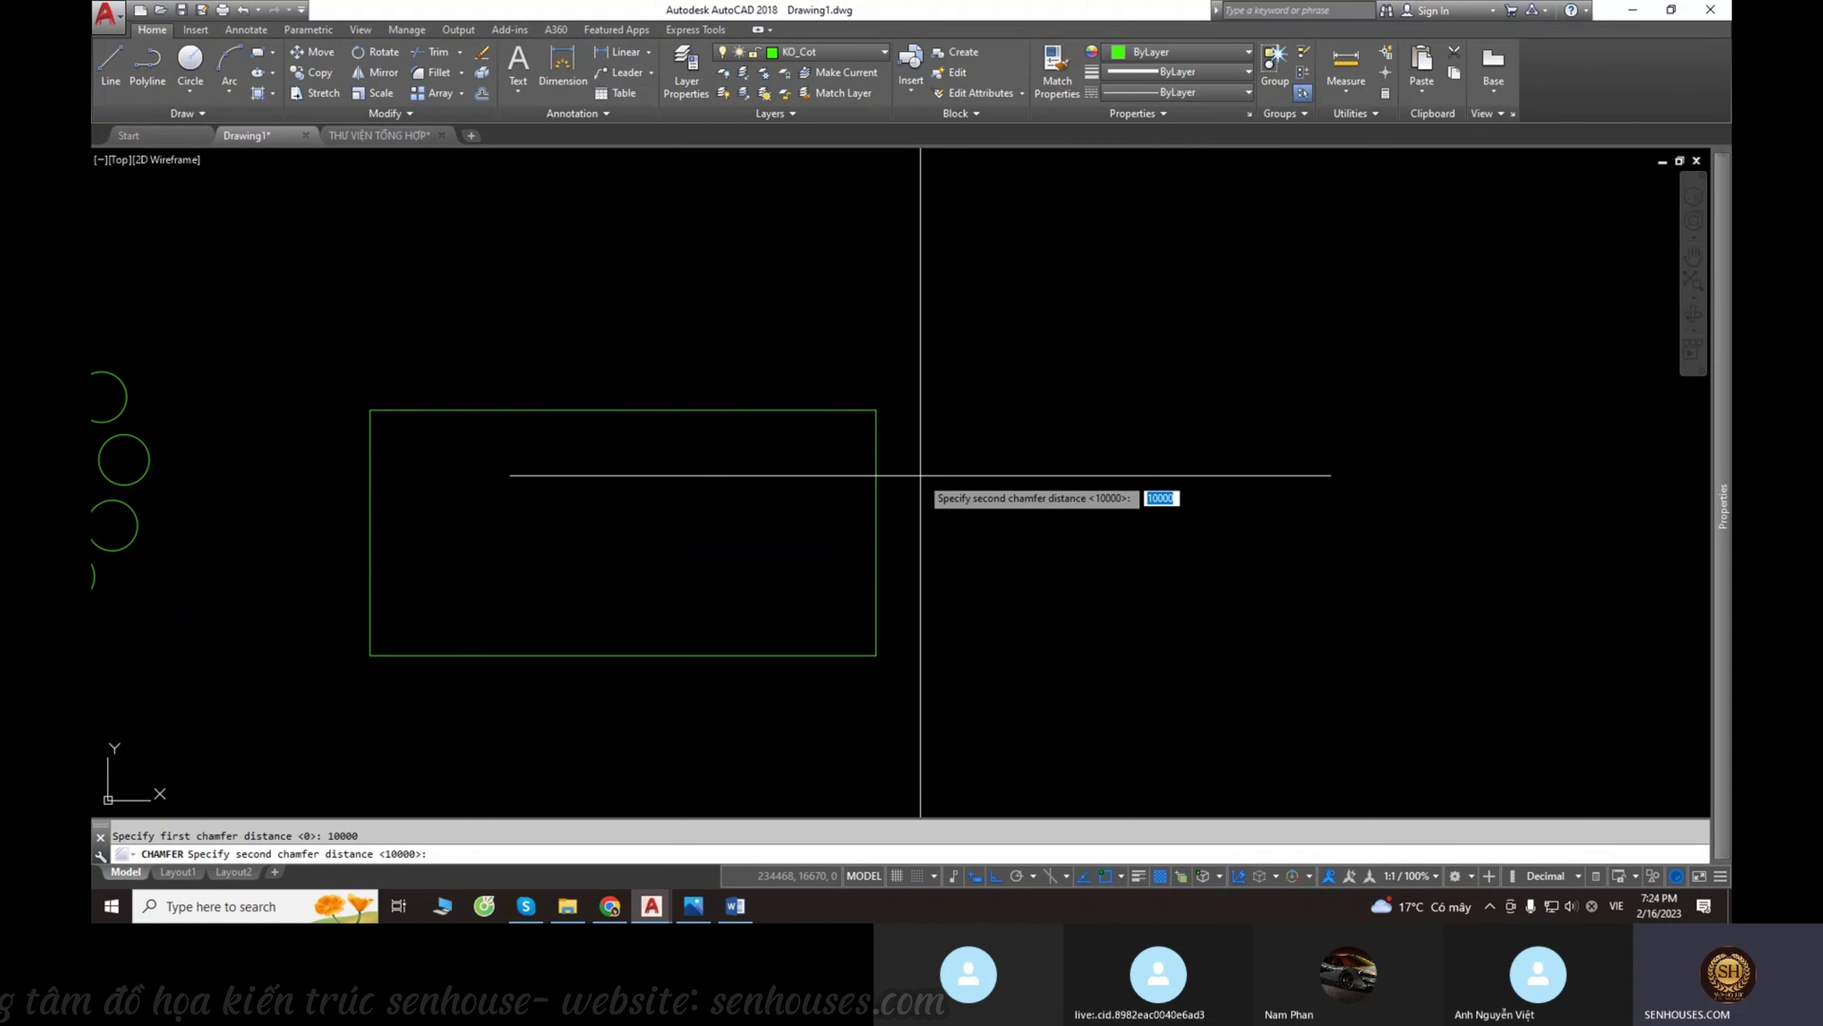
text(1000)
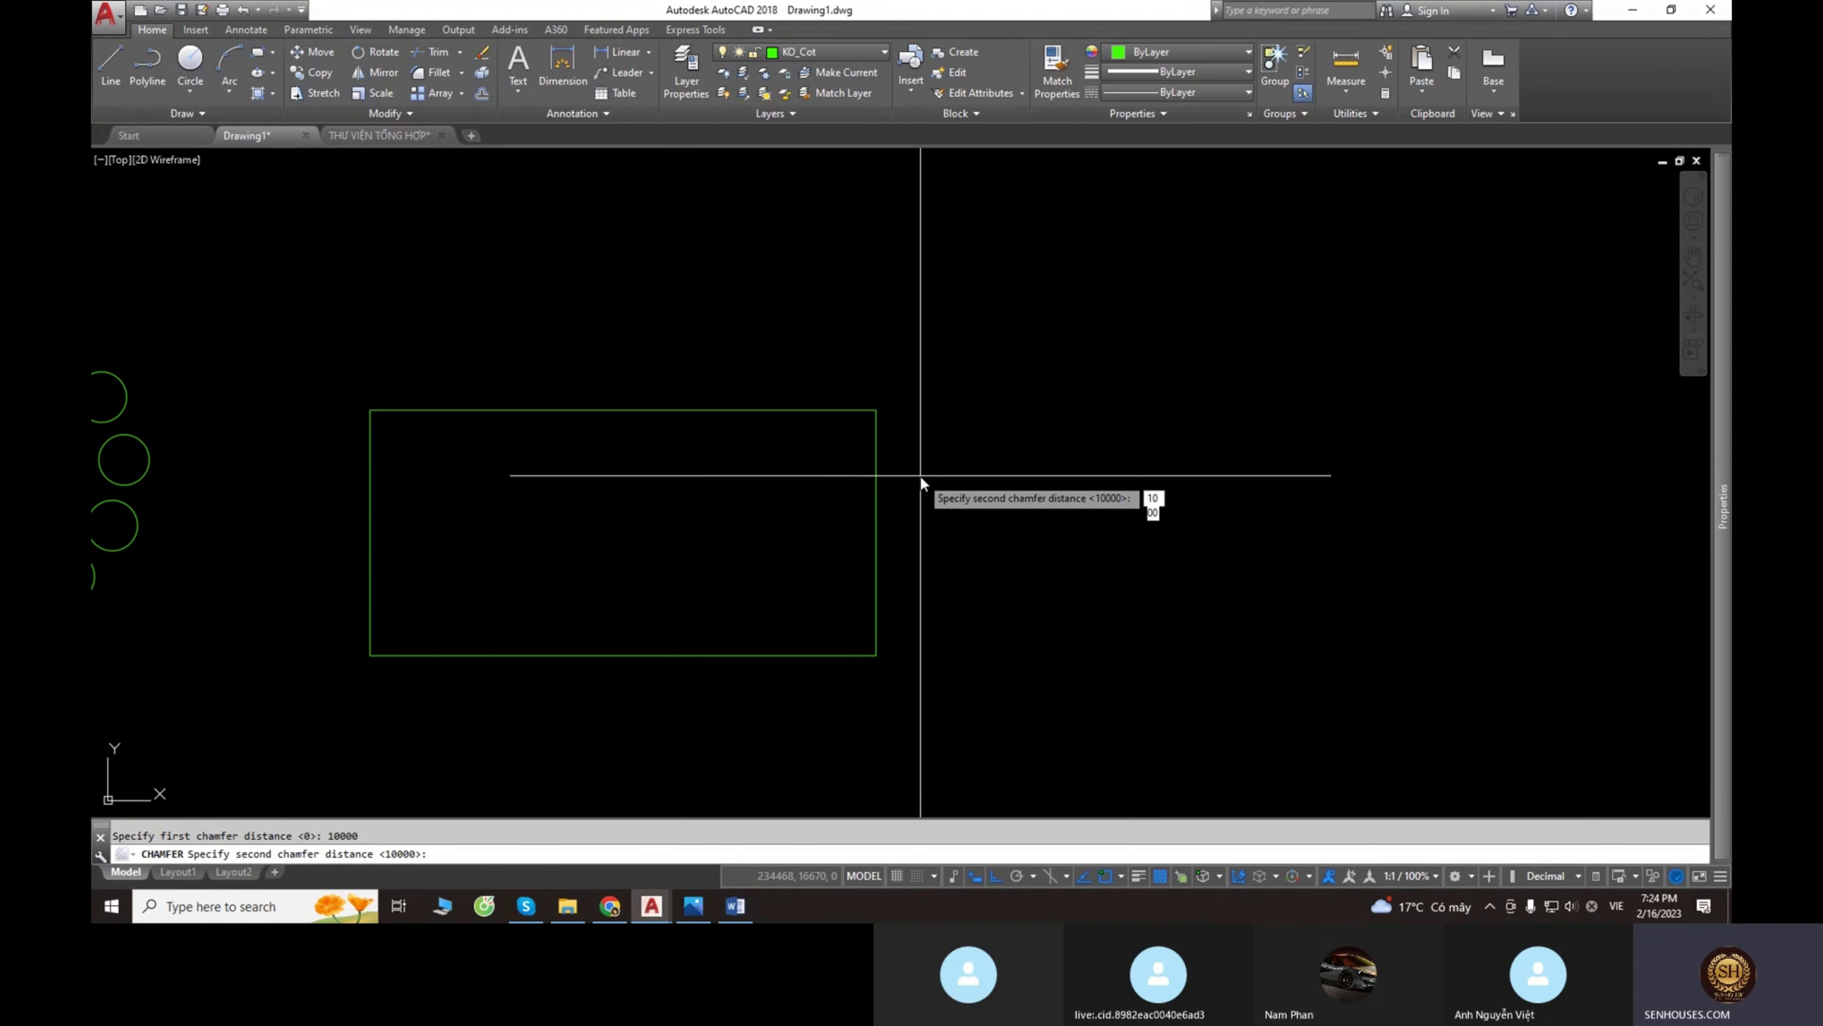
text(0)
key(Return)
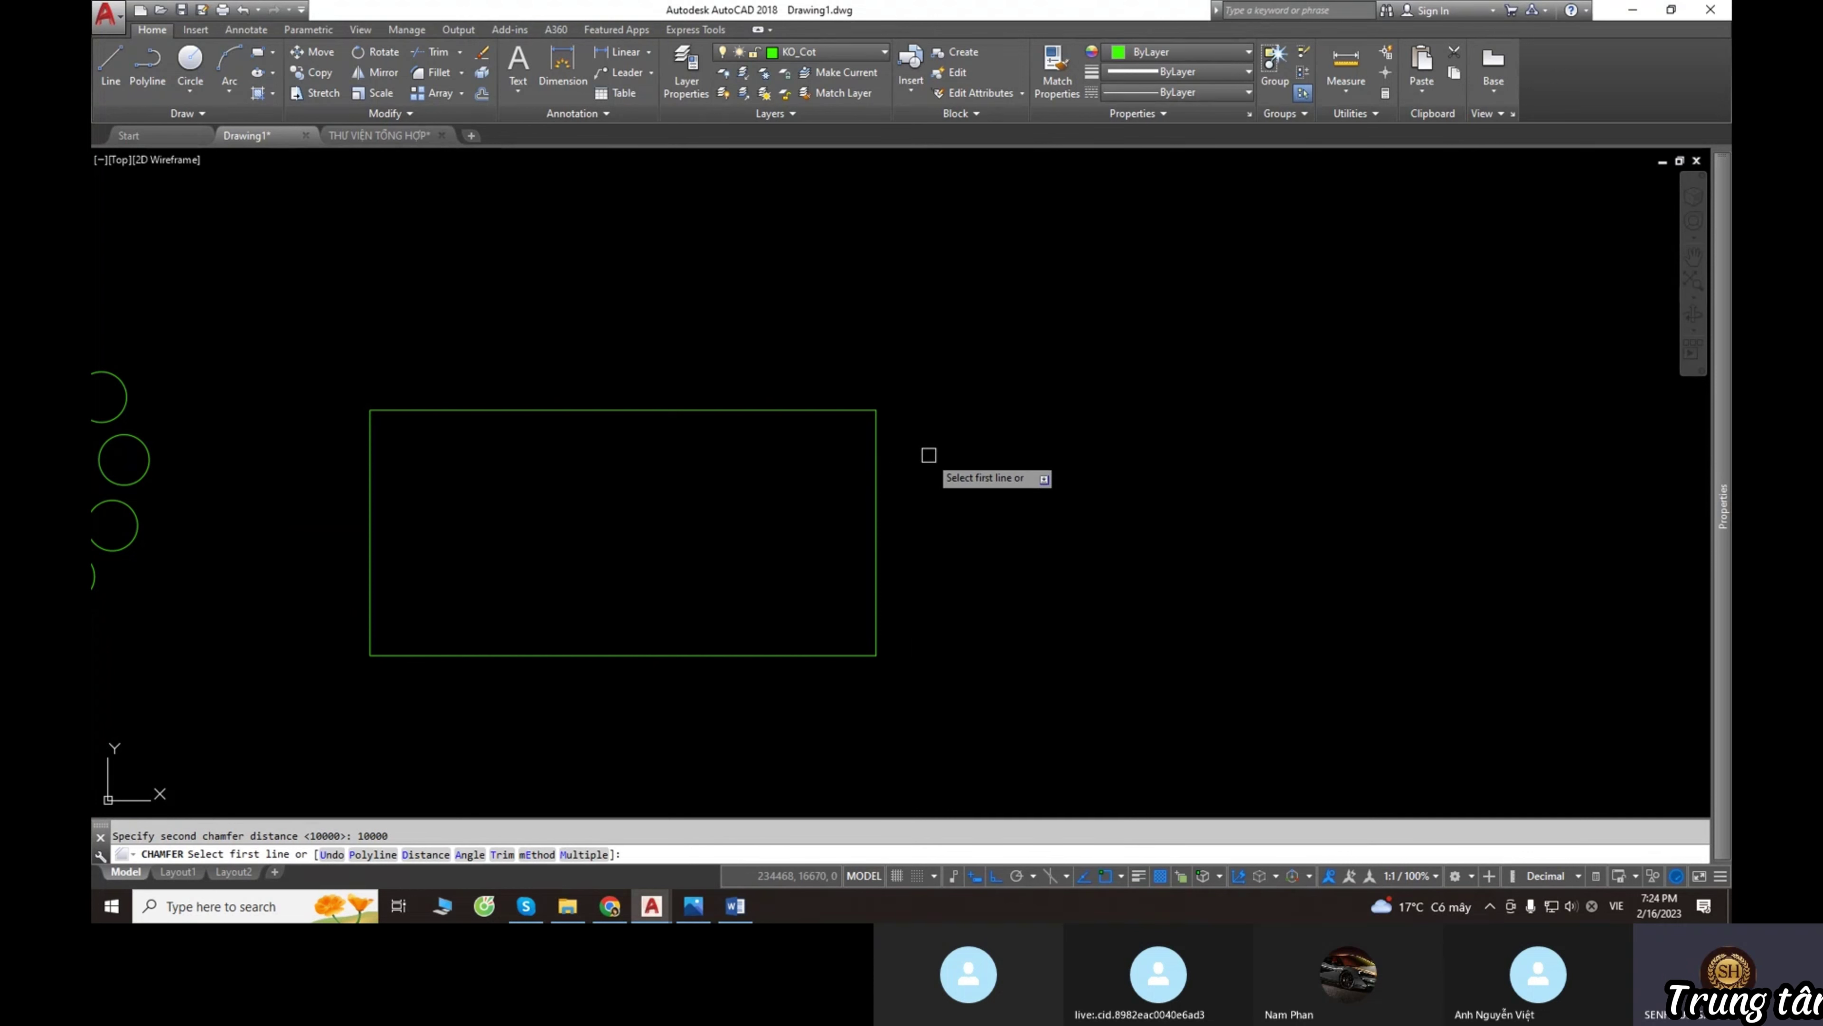
click(851, 410)
click(876, 457)
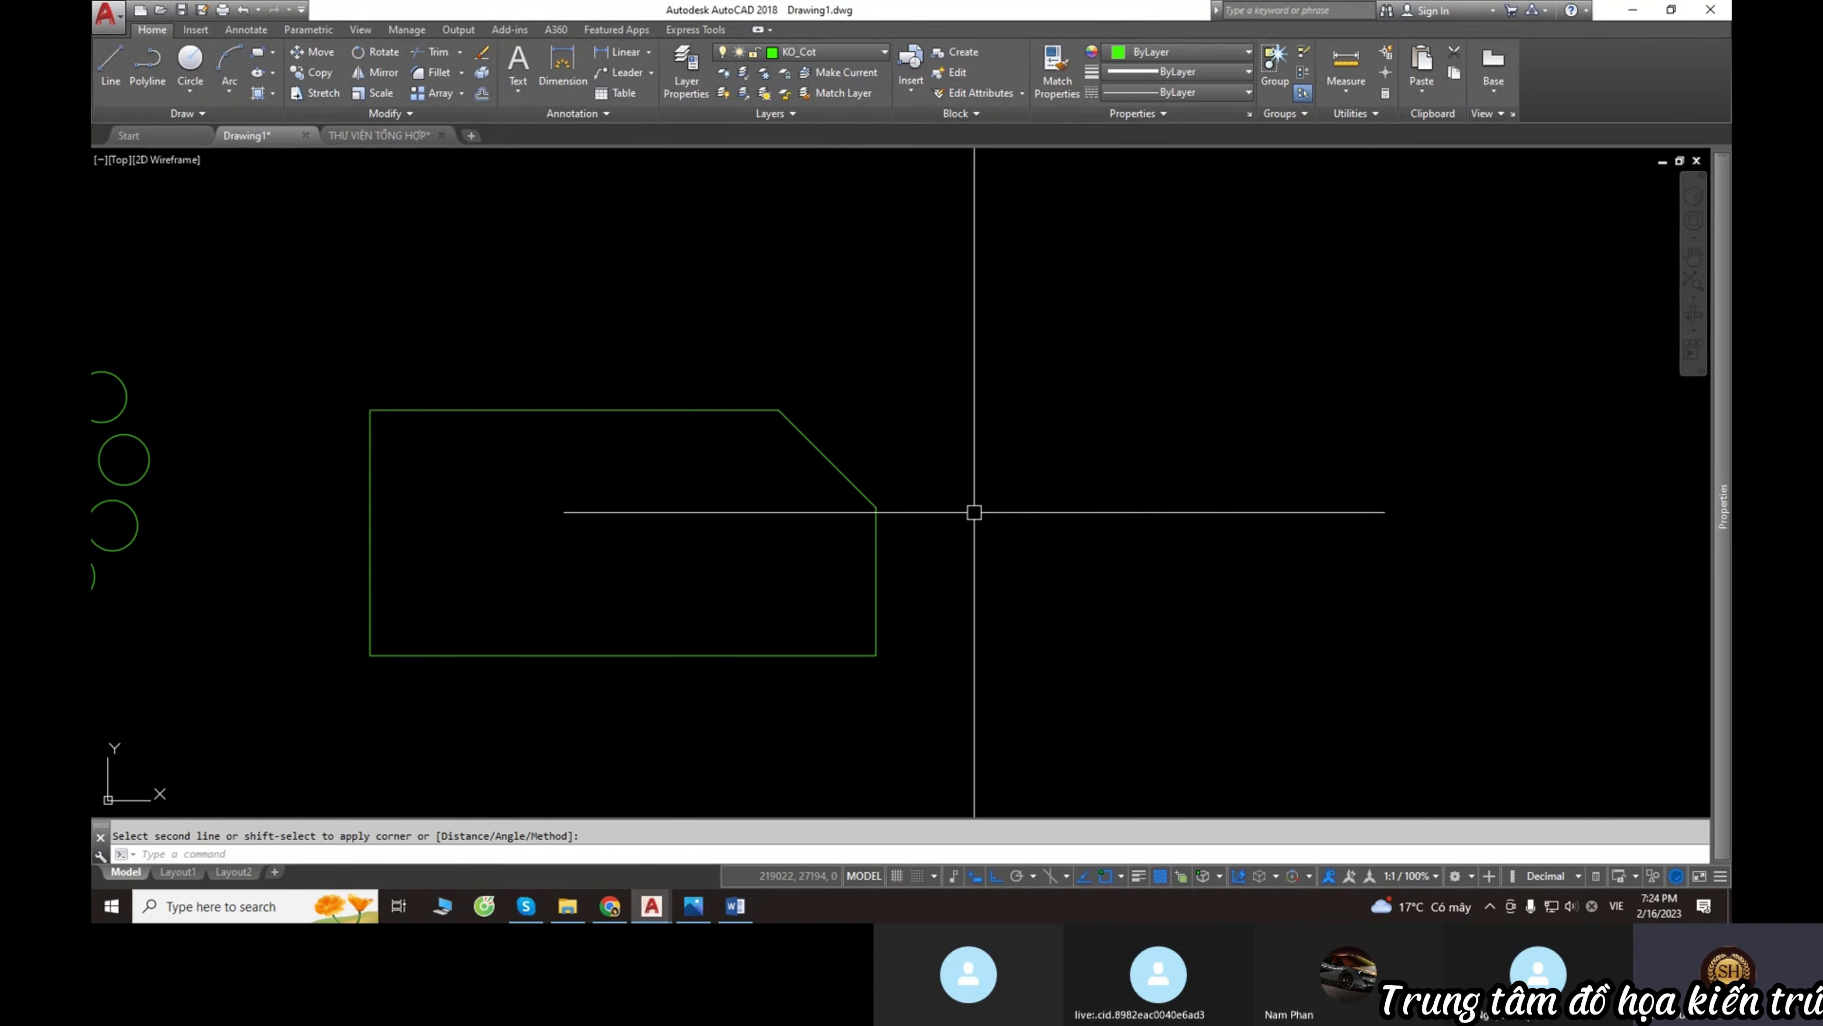
middle_drag(587, 558, 831, 558)
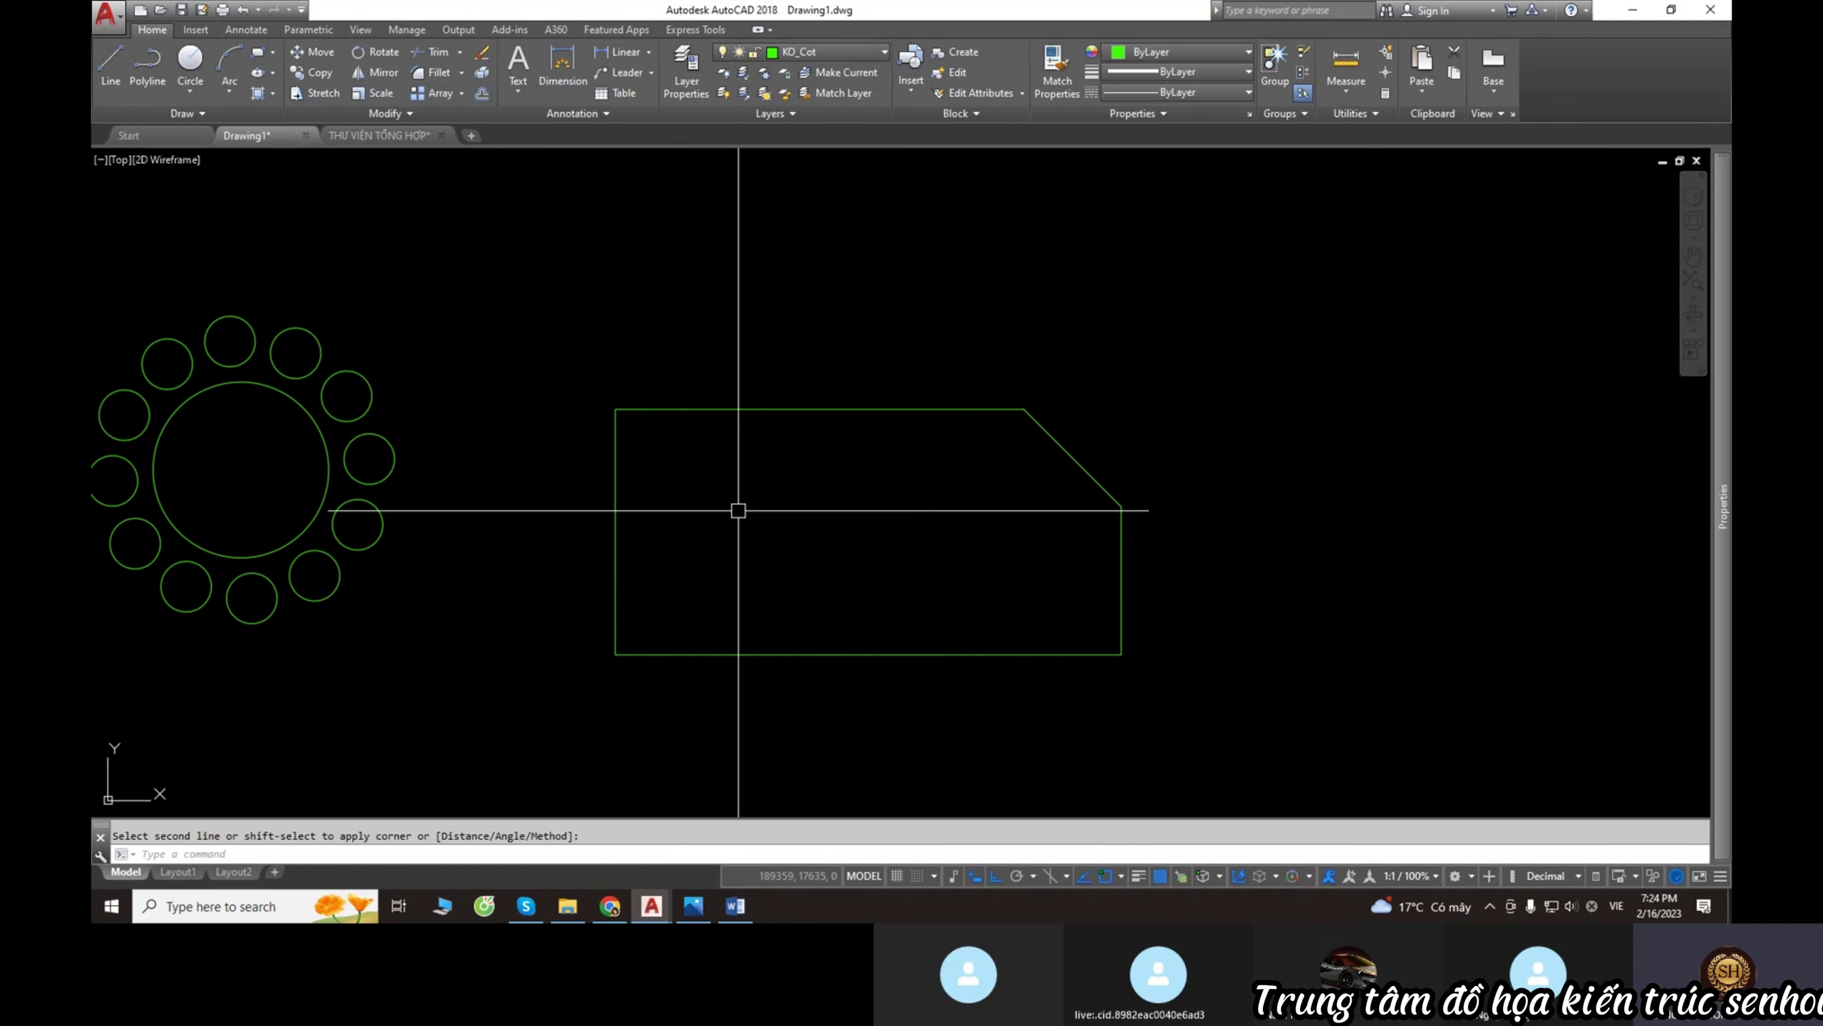
key(Return)
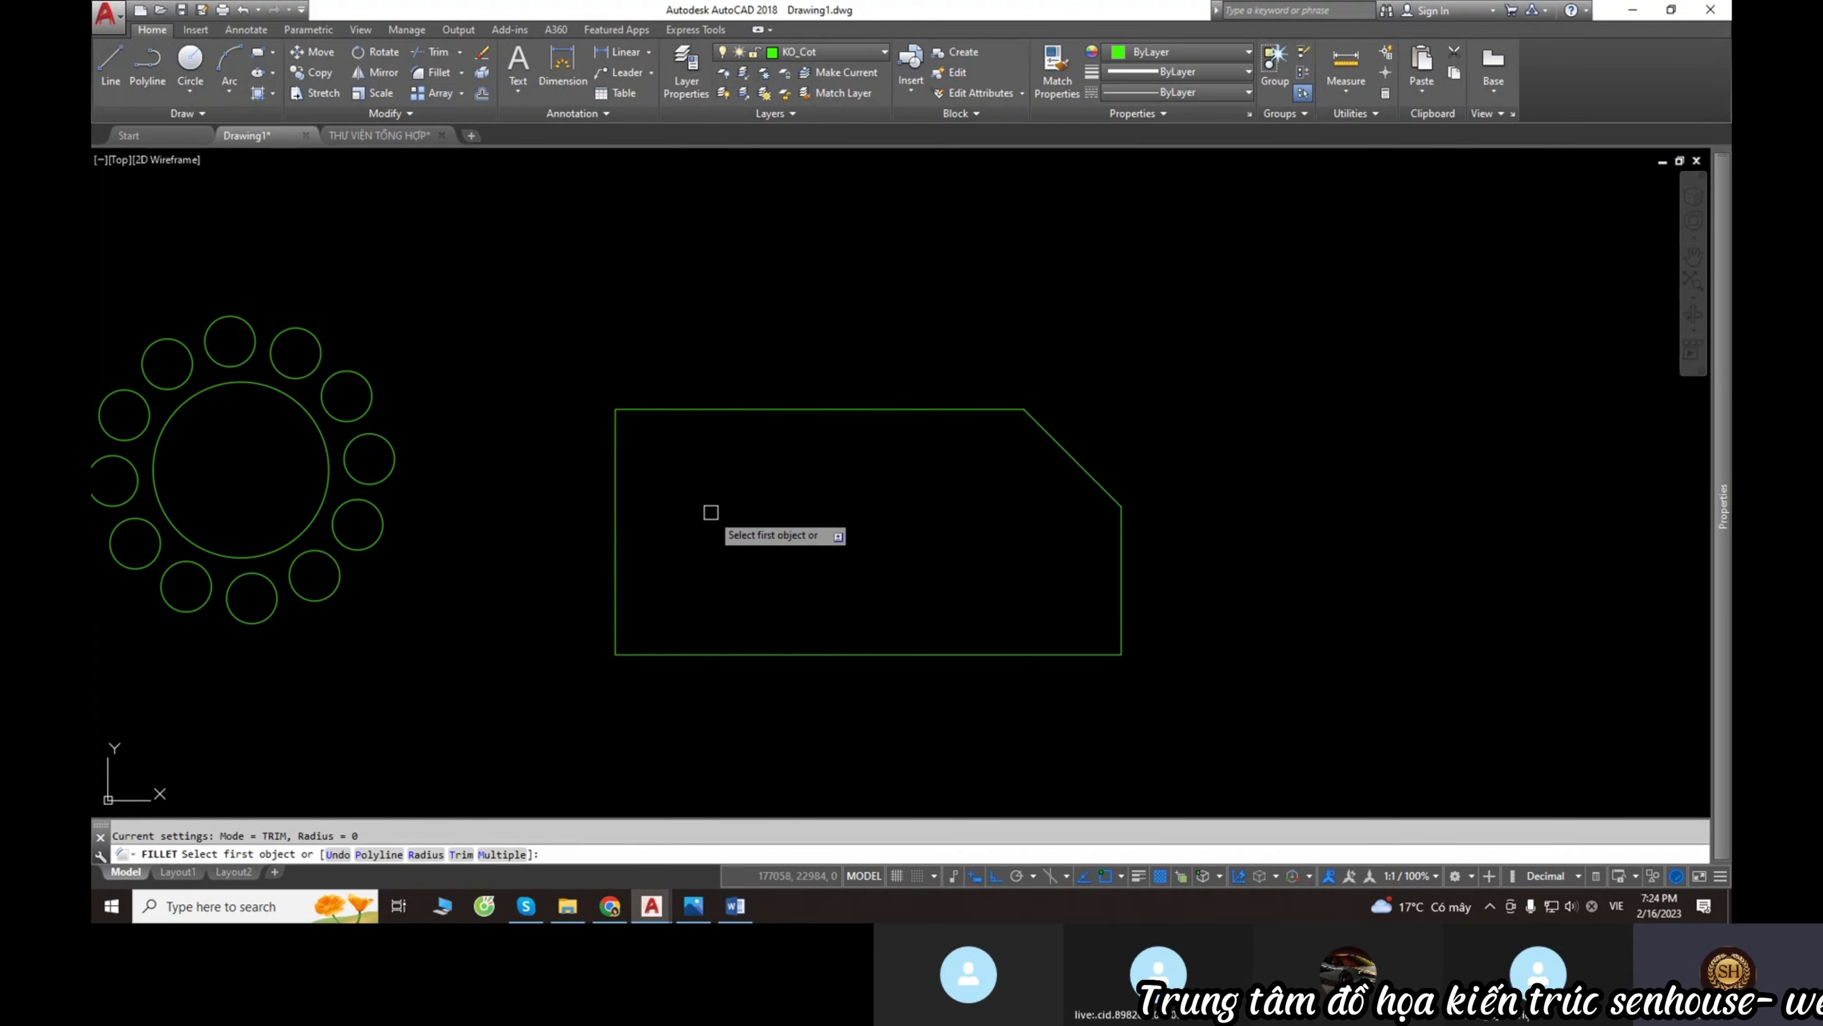
text(r)
key(Return)
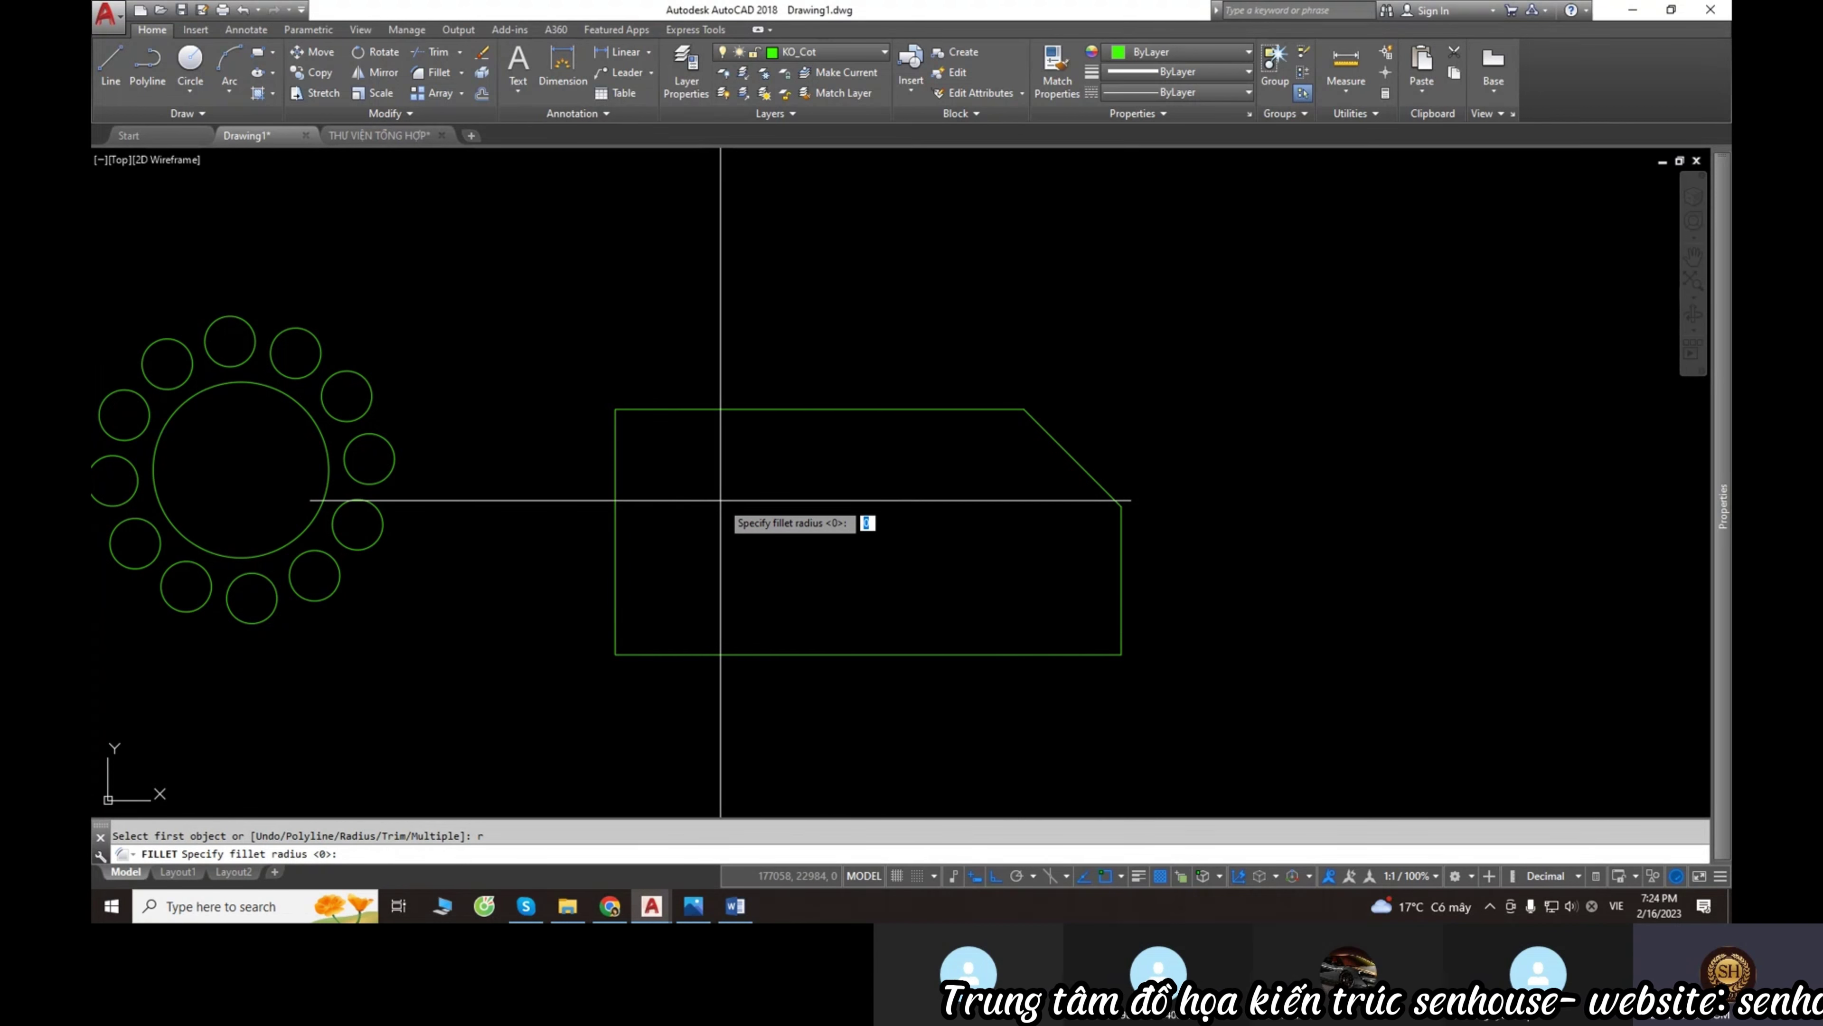
text(12000)
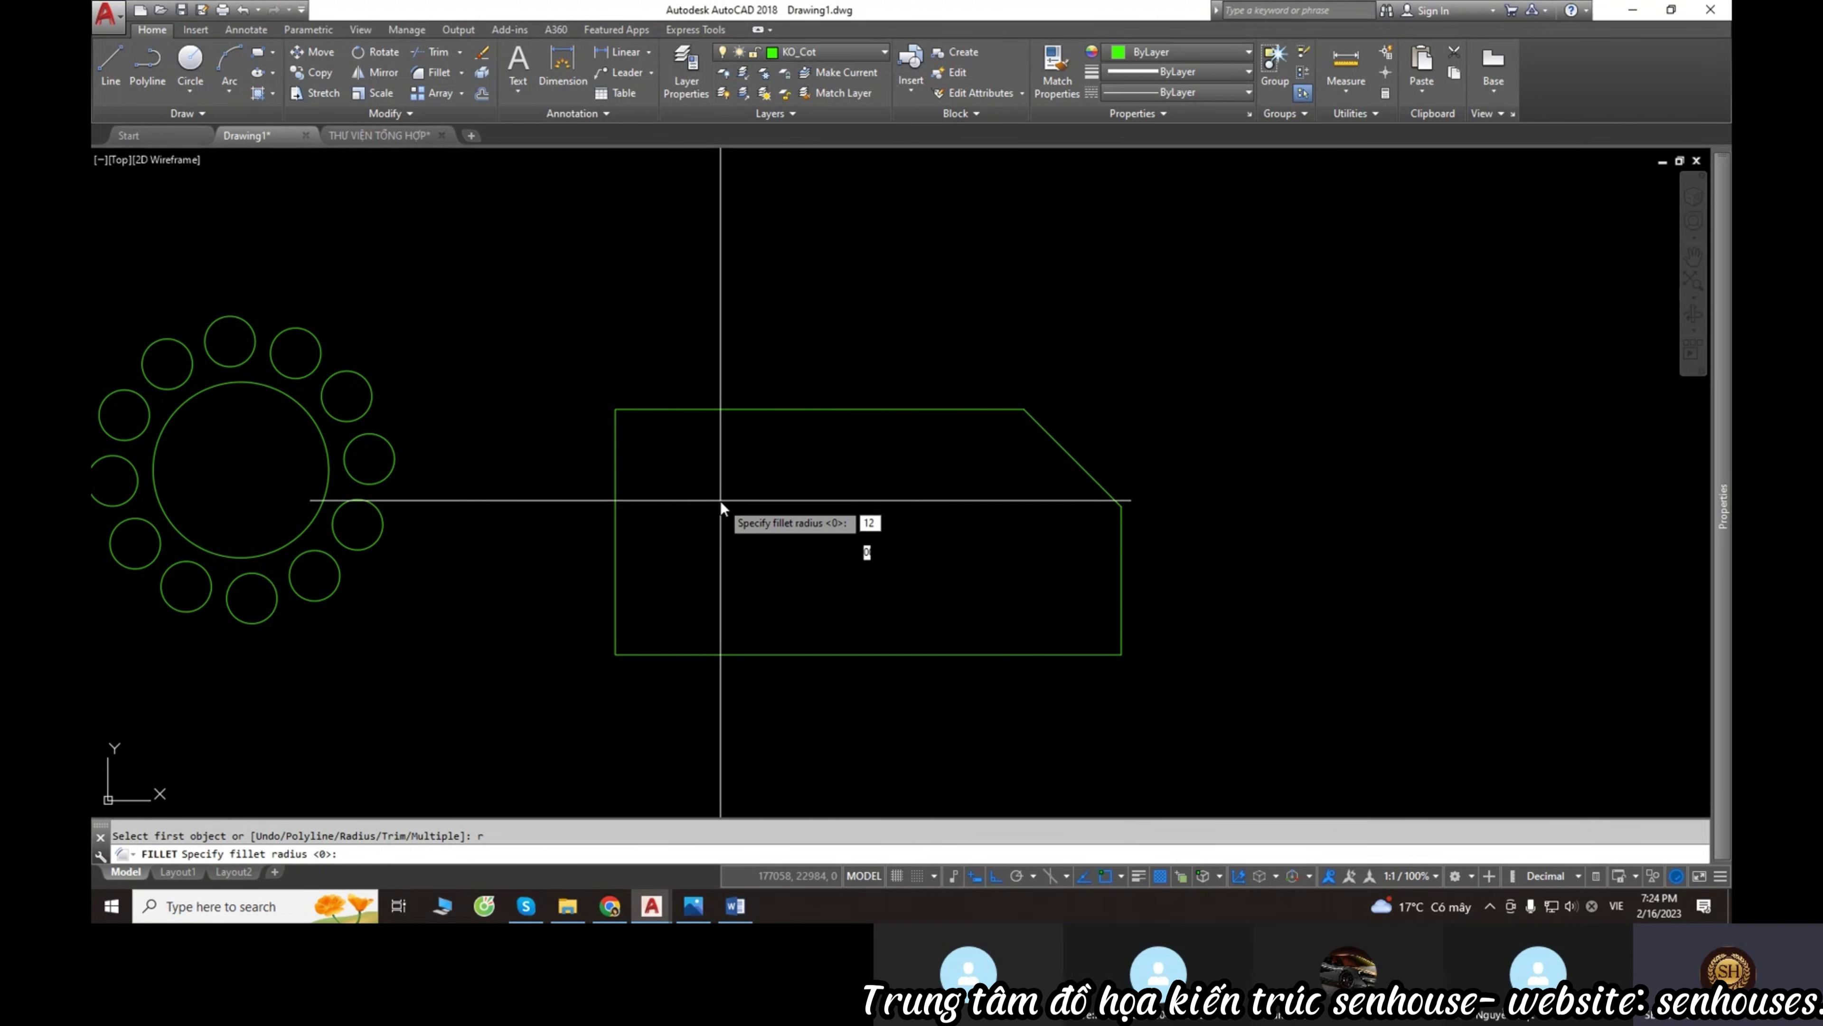
key(Return)
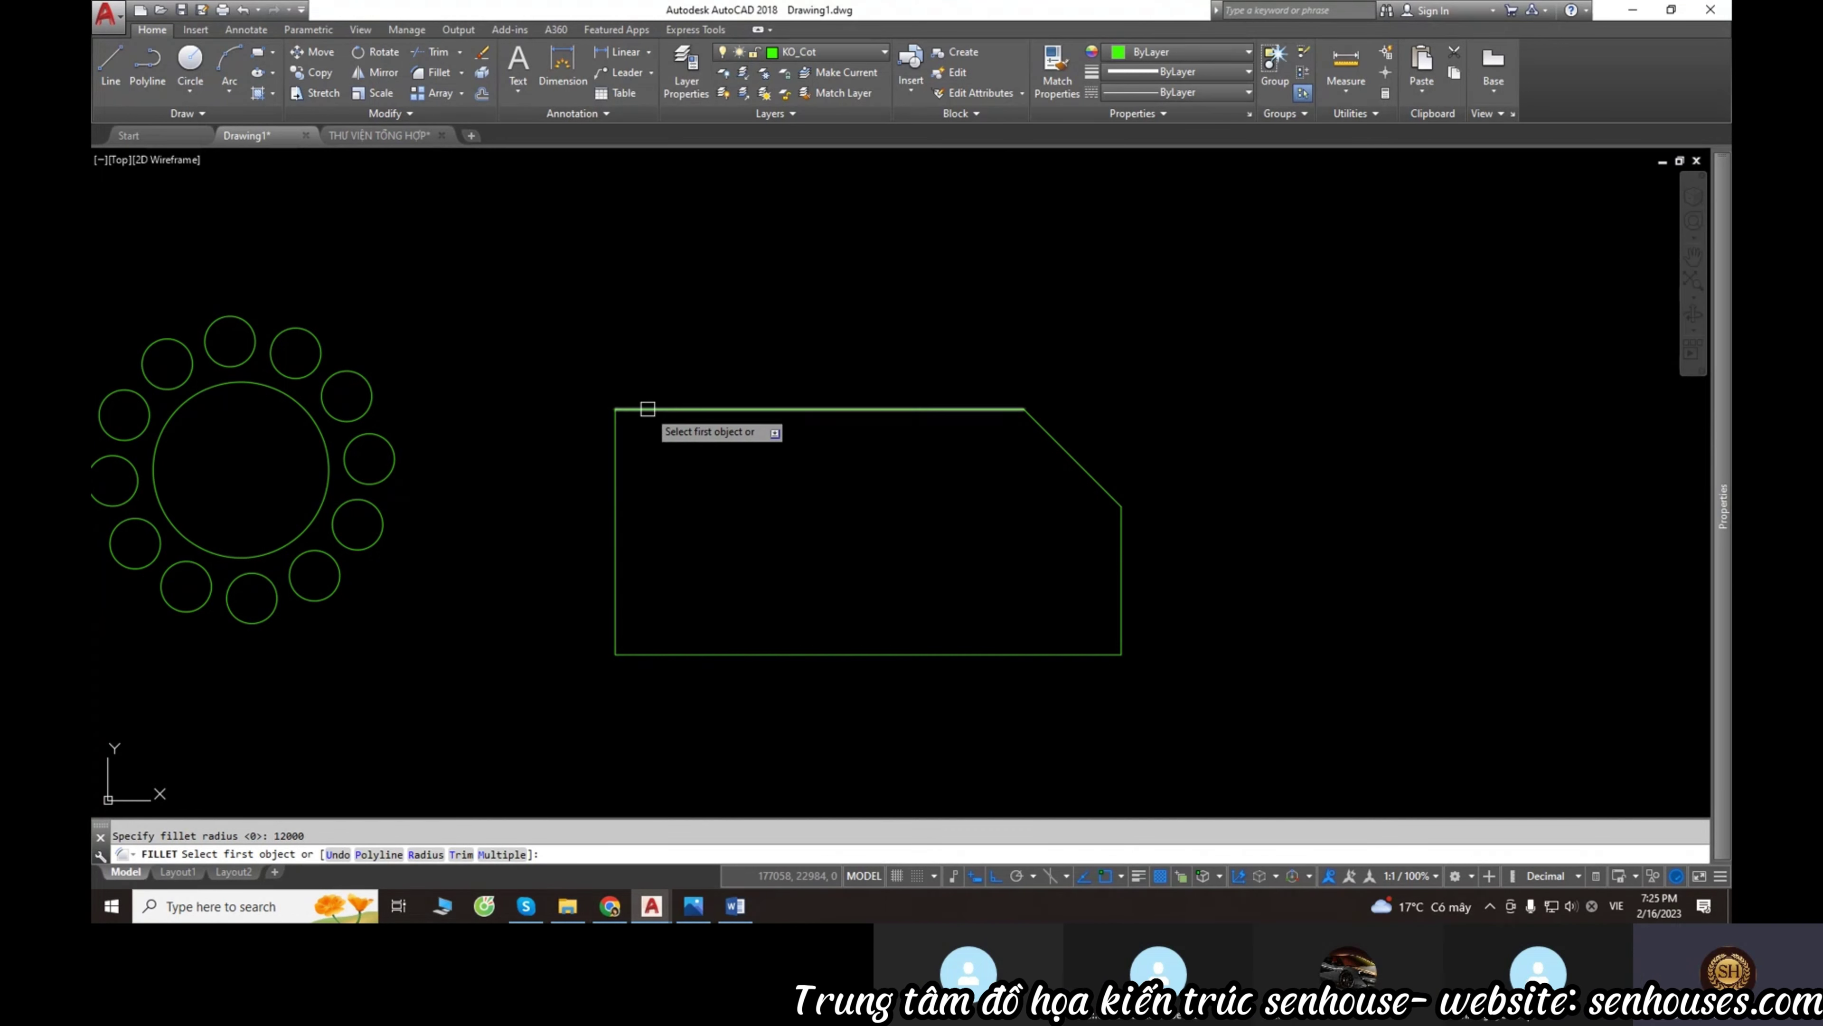
click(648, 409)
click(615, 482)
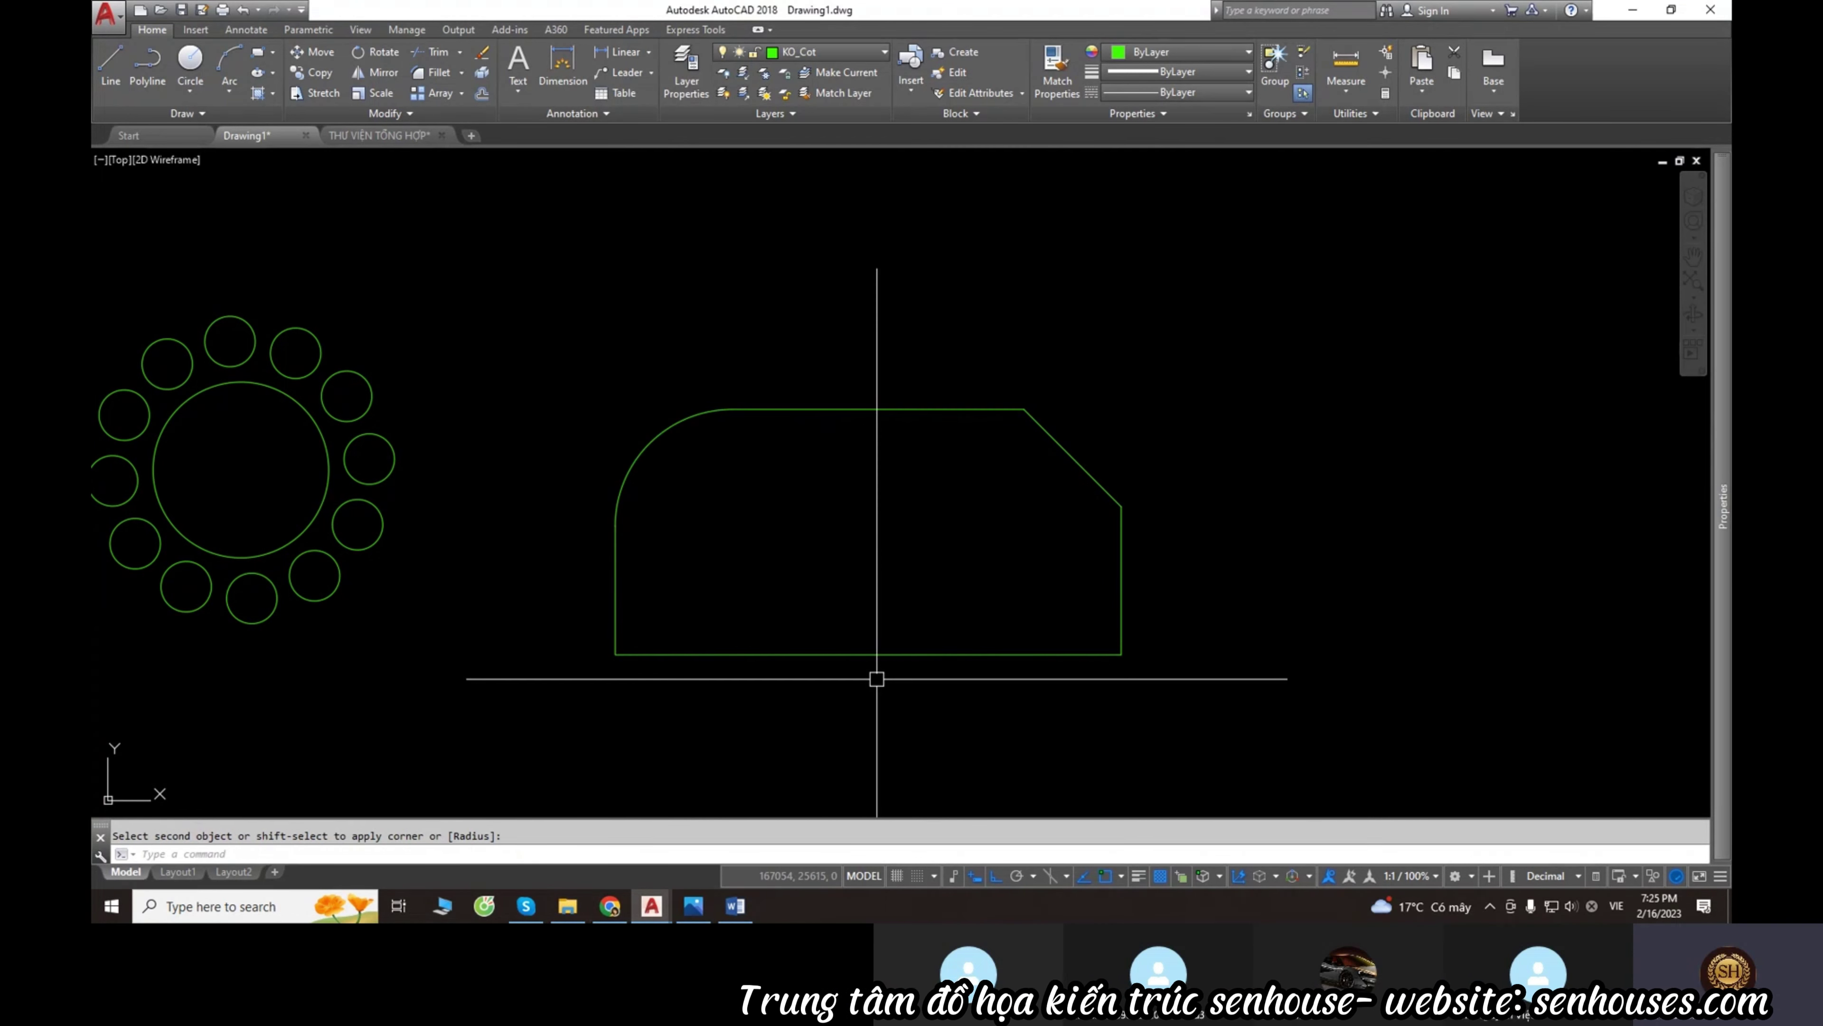
click(616, 578)
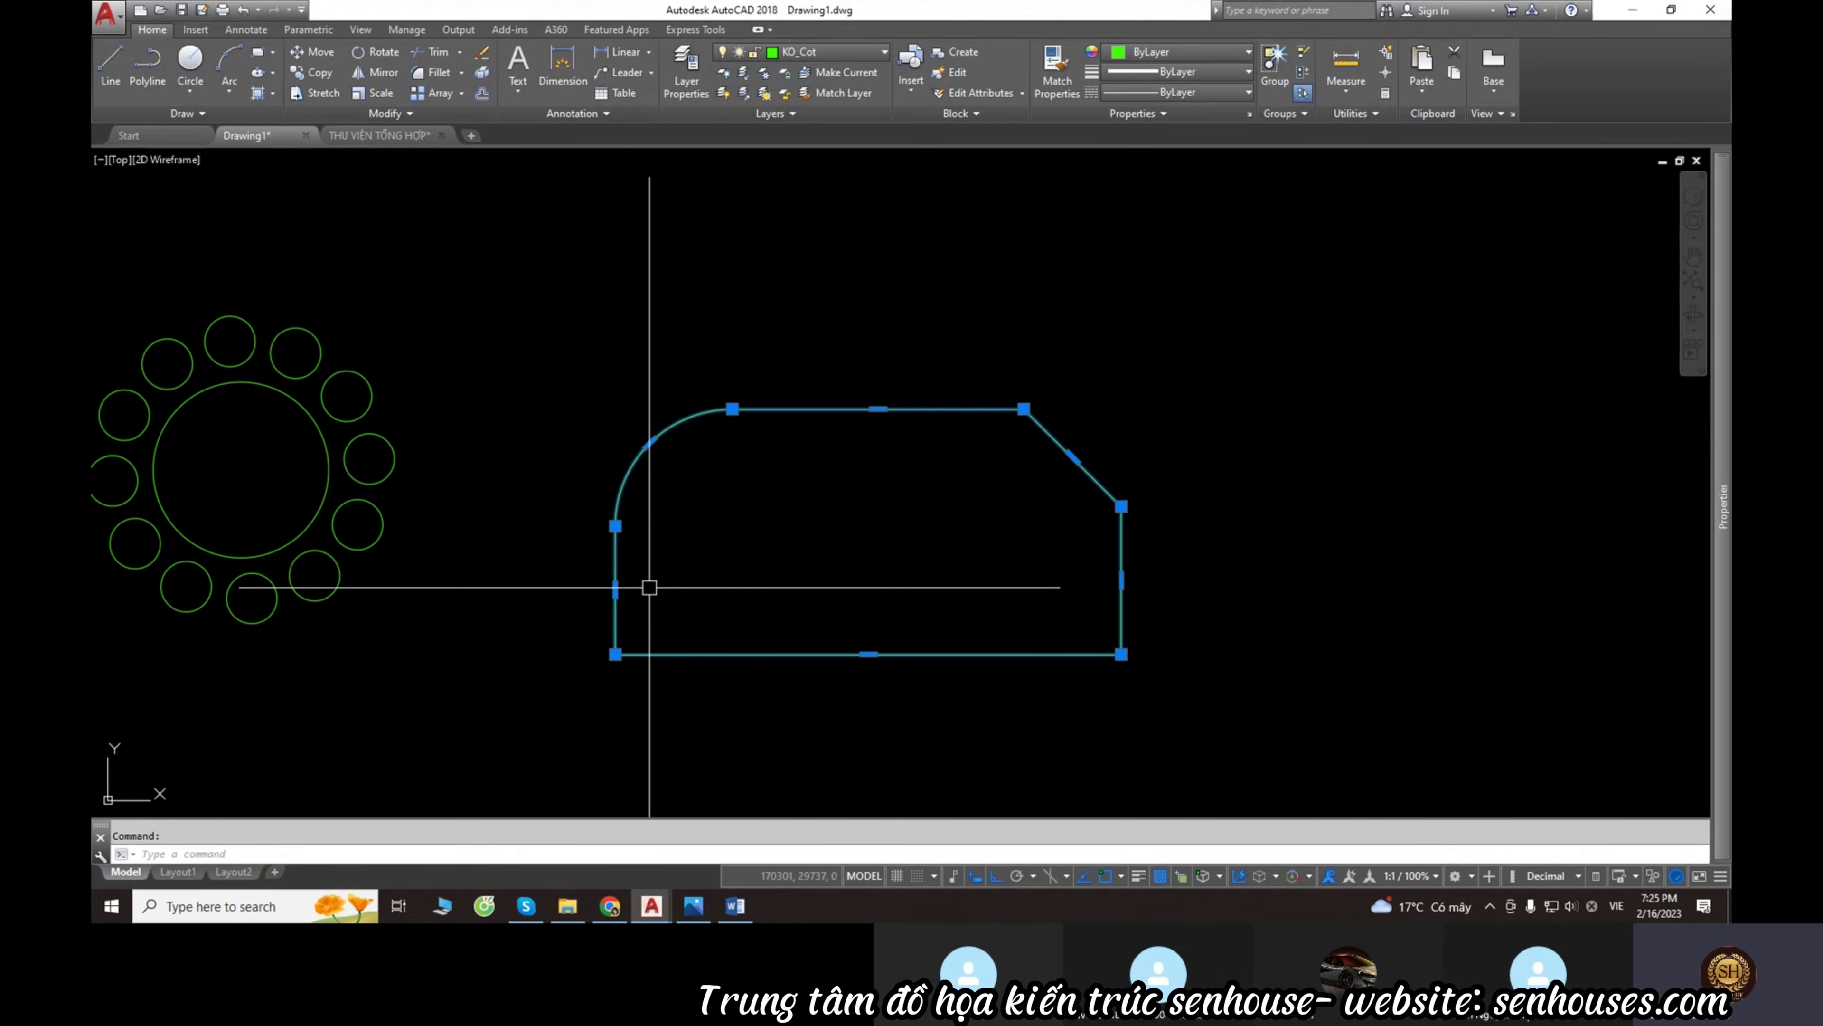
middle_drag(770, 570, 827, 600)
key(Escape)
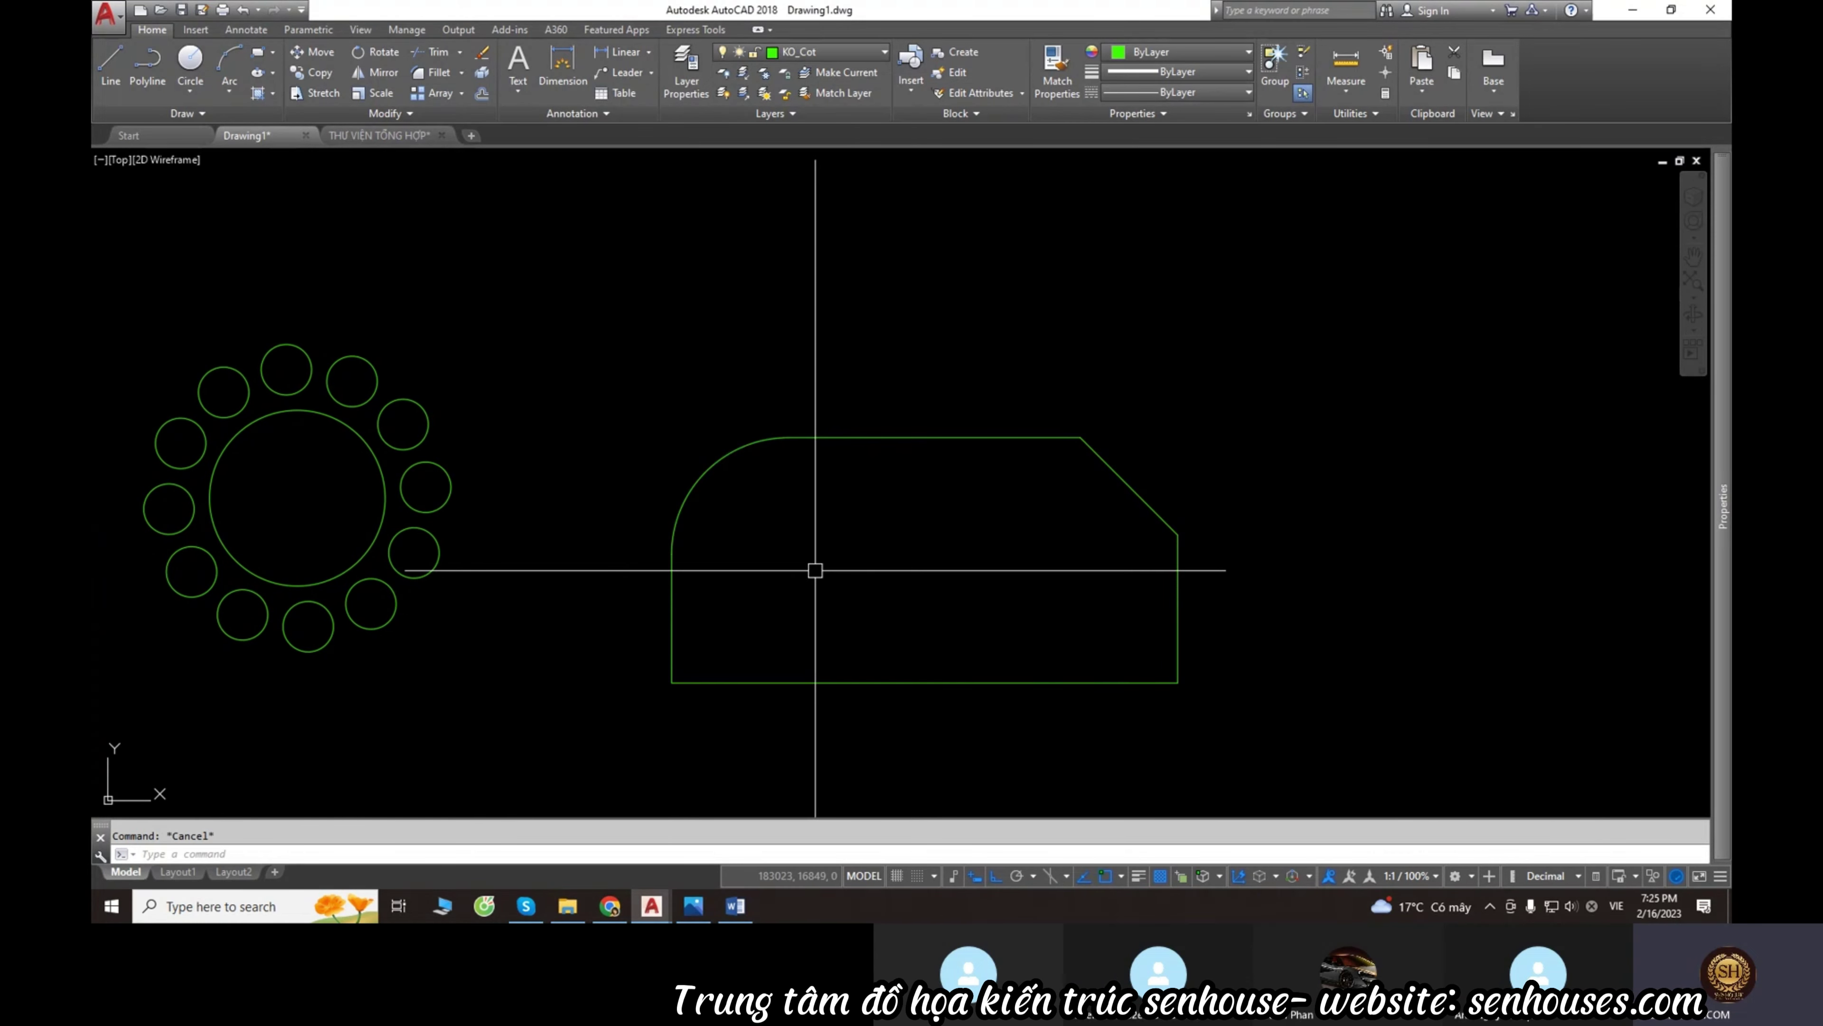
key(space)
key(space)
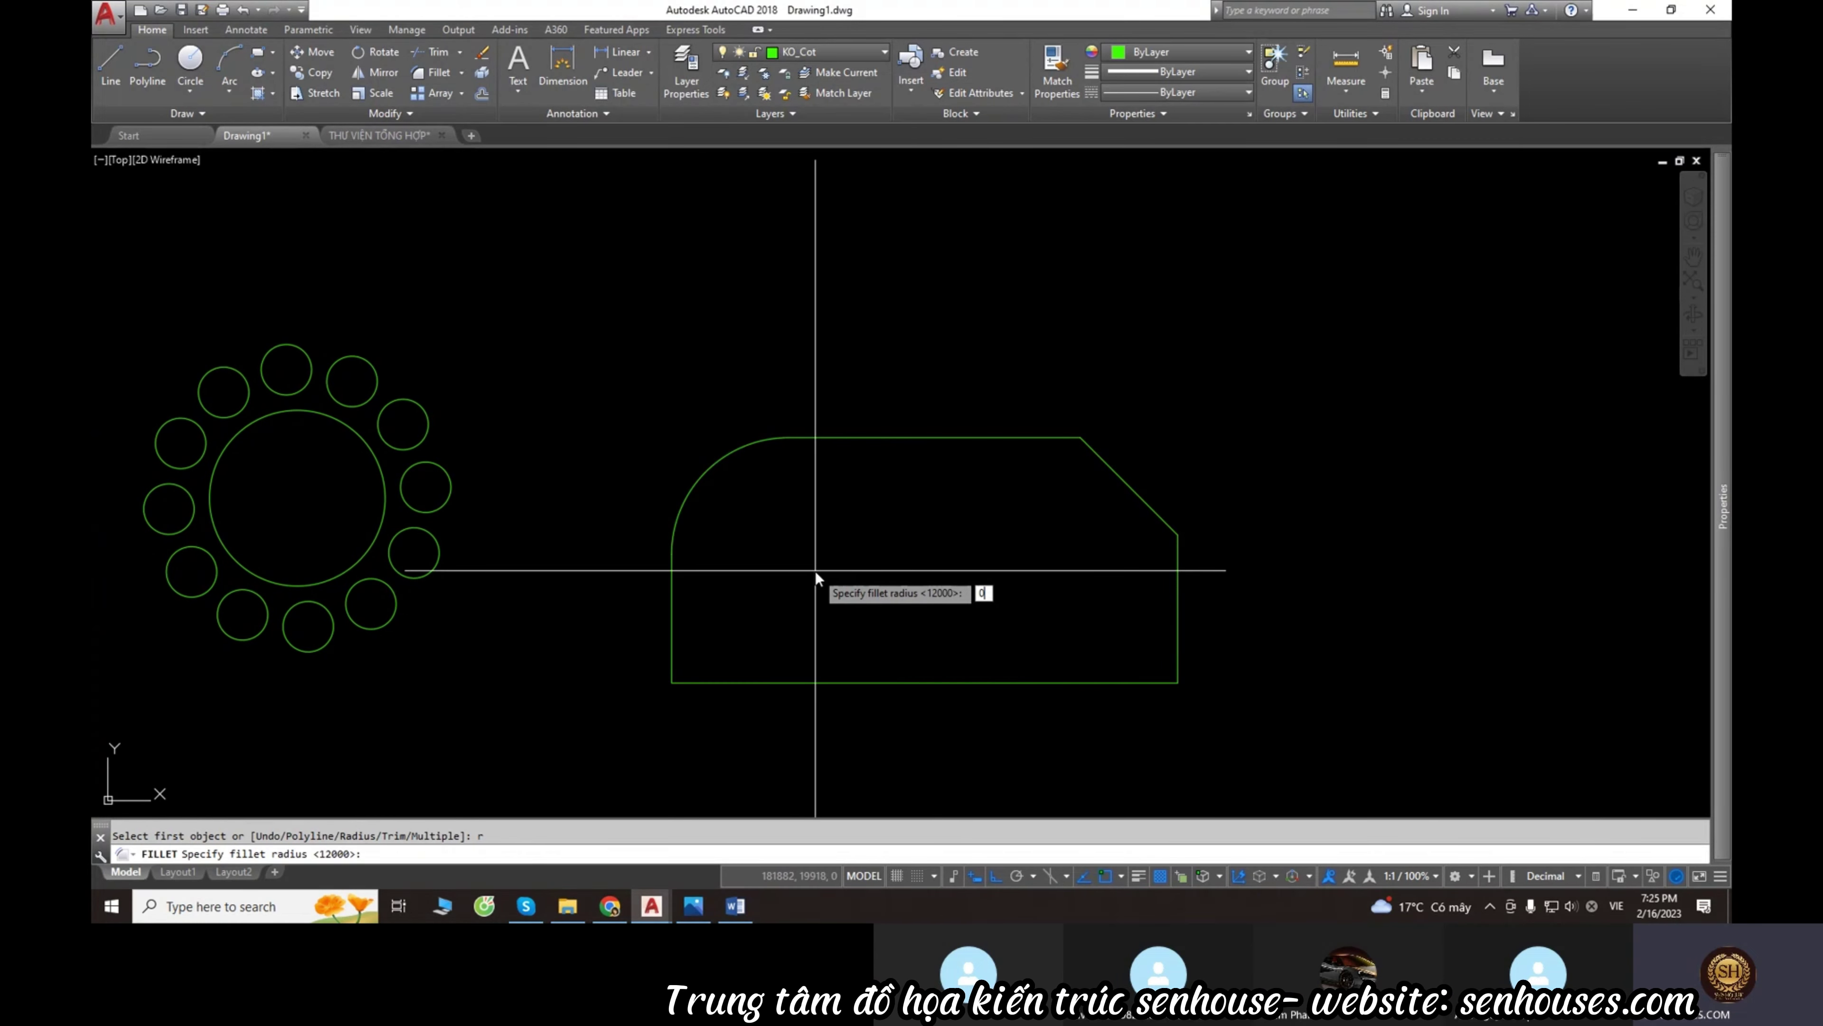
key(space)
click(824, 439)
click(672, 578)
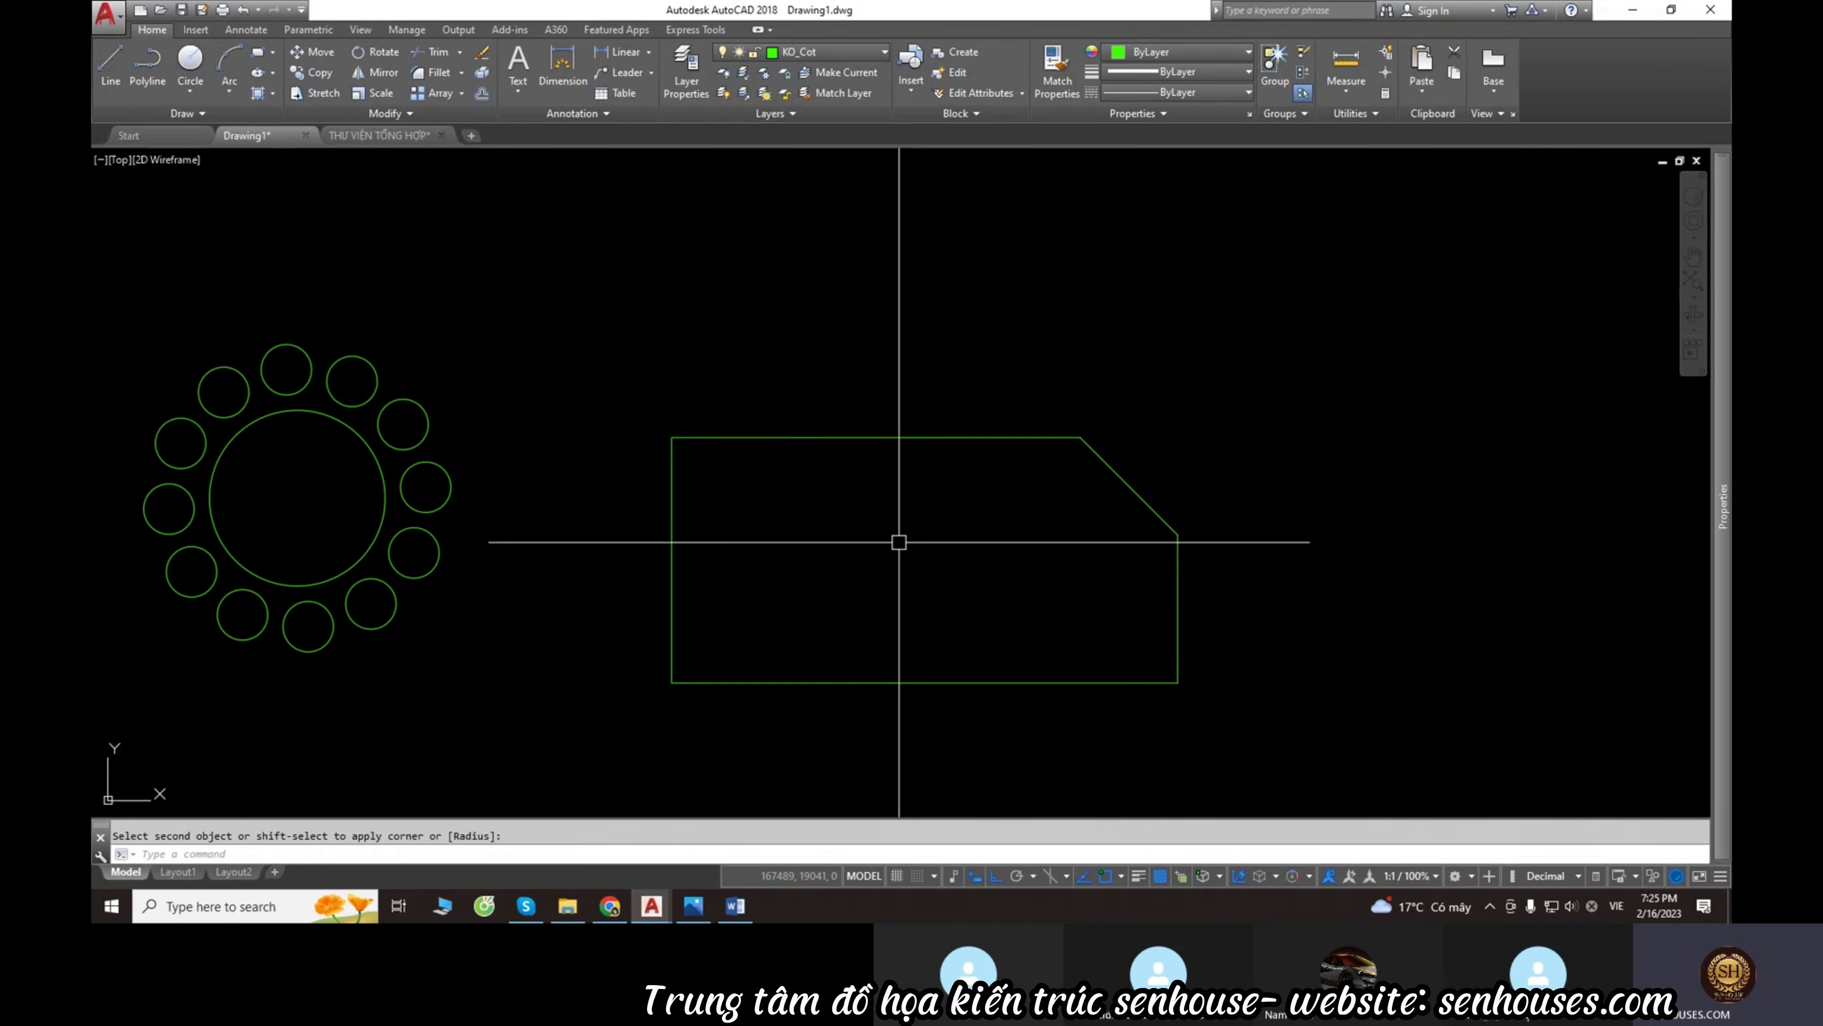
key(Escape)
Draw a vertical line and a horizontal line right of the chamfered shape.
scroll(685, 435, down, 5)
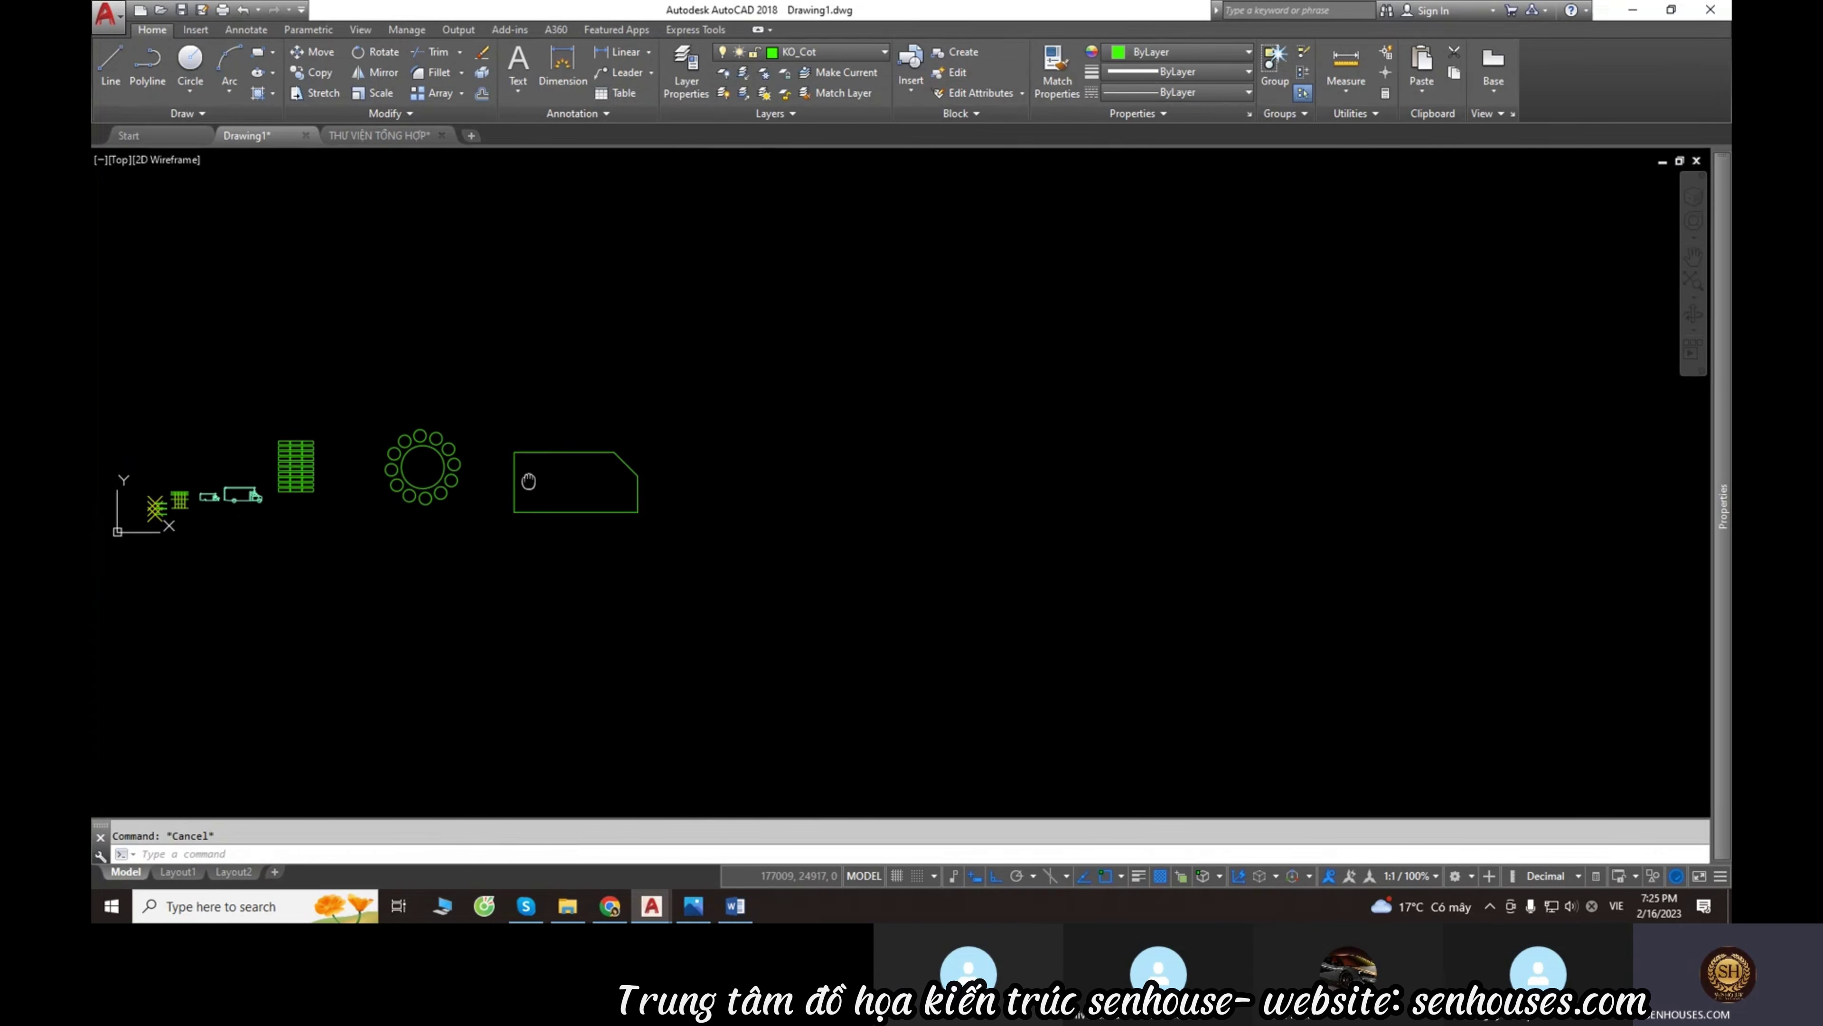
scroll(680, 561, up, 2)
key(l)
key(space)
scroll(802, 500, up, 2)
click(812, 388)
click(865, 725)
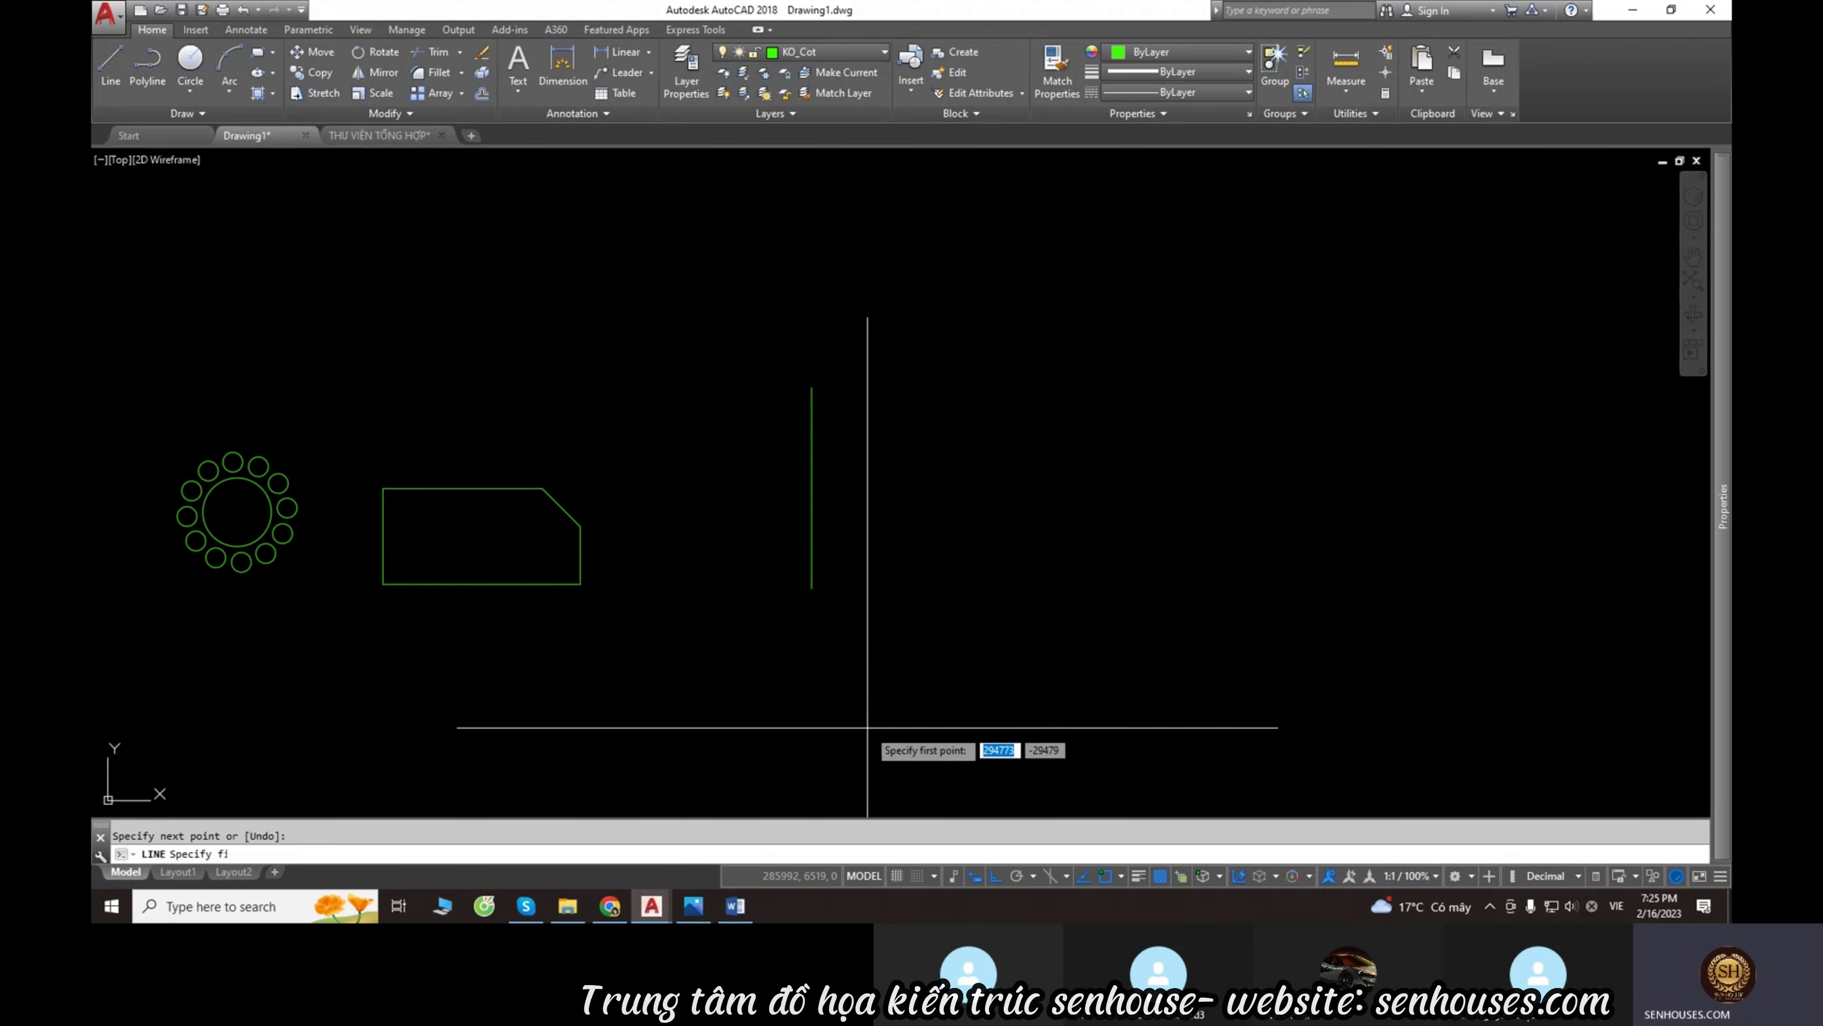
click(1149, 727)
key(Escape)
scroll(789, 575, down, 5)
scroll(790, 575, up, 5)
mouse_move(985, 681)
middle_down()
mouse_move(676, 594)
mouse_move(790, 609)
middle_up()
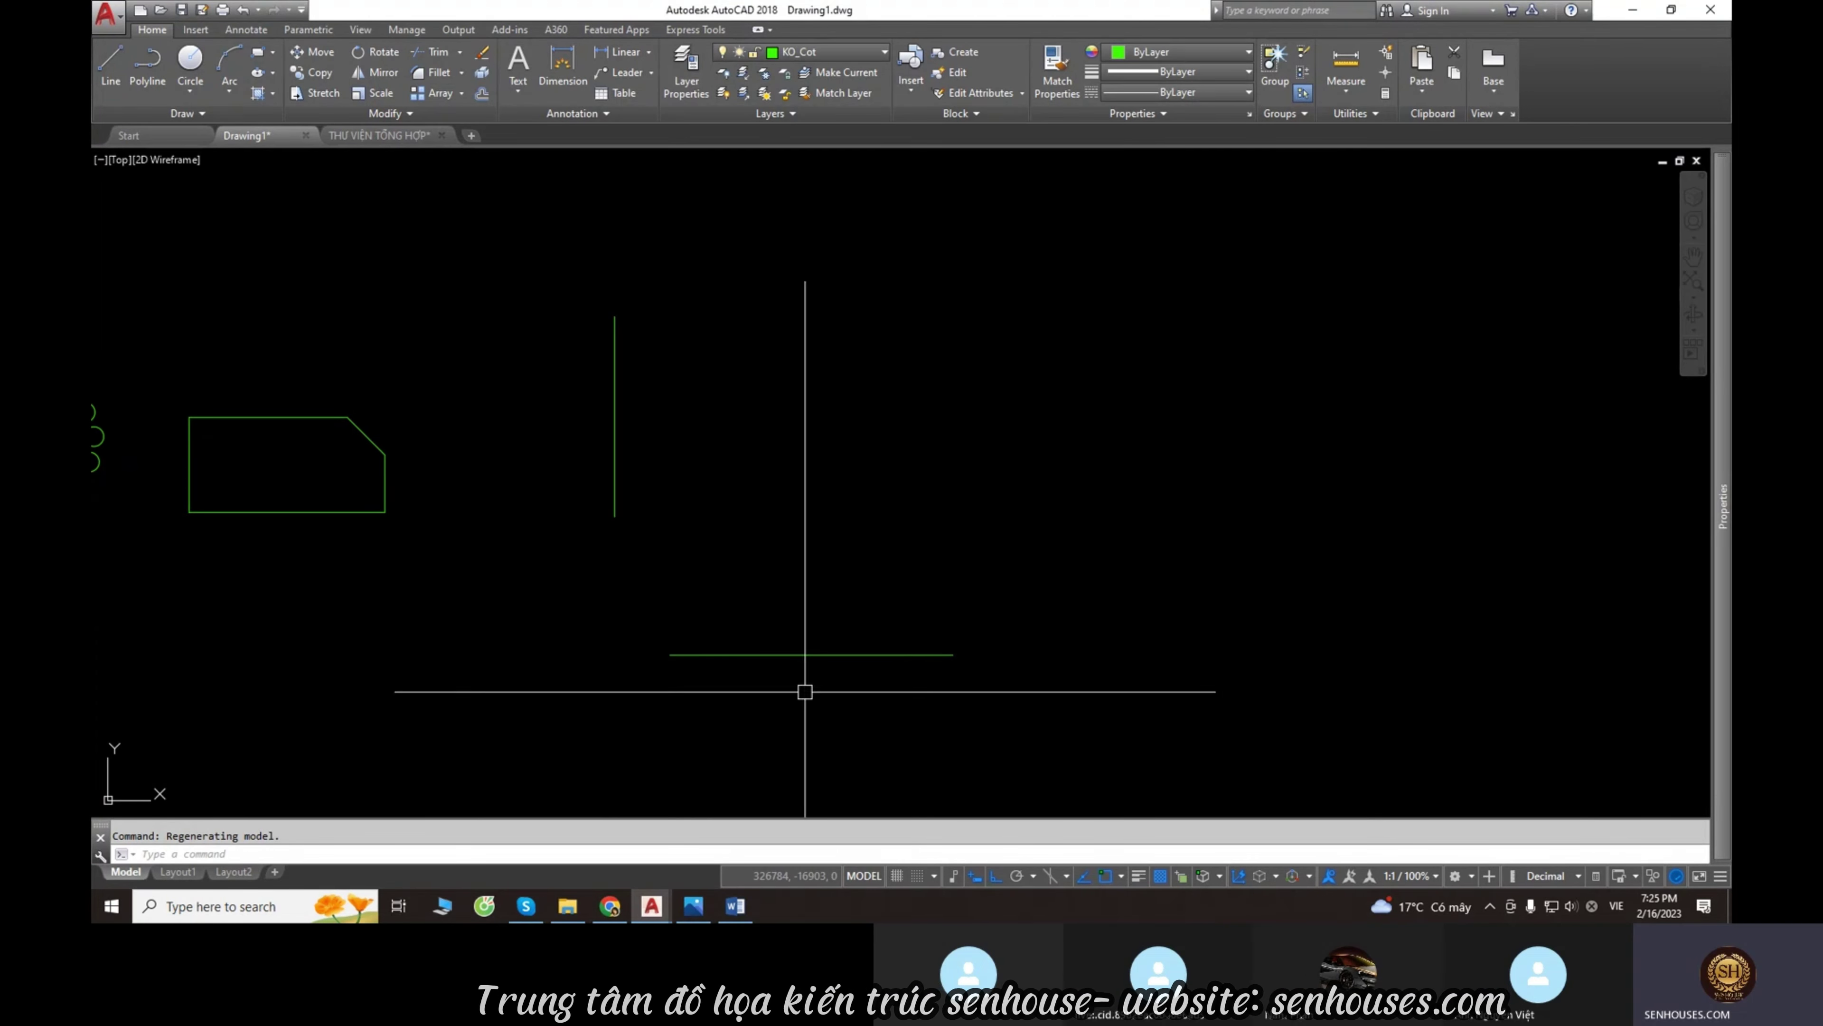
text(l)
Fillet the two lines with radius 0 into a sharp L-shaped corner.
key(Return)
click(700, 653)
click(610, 477)
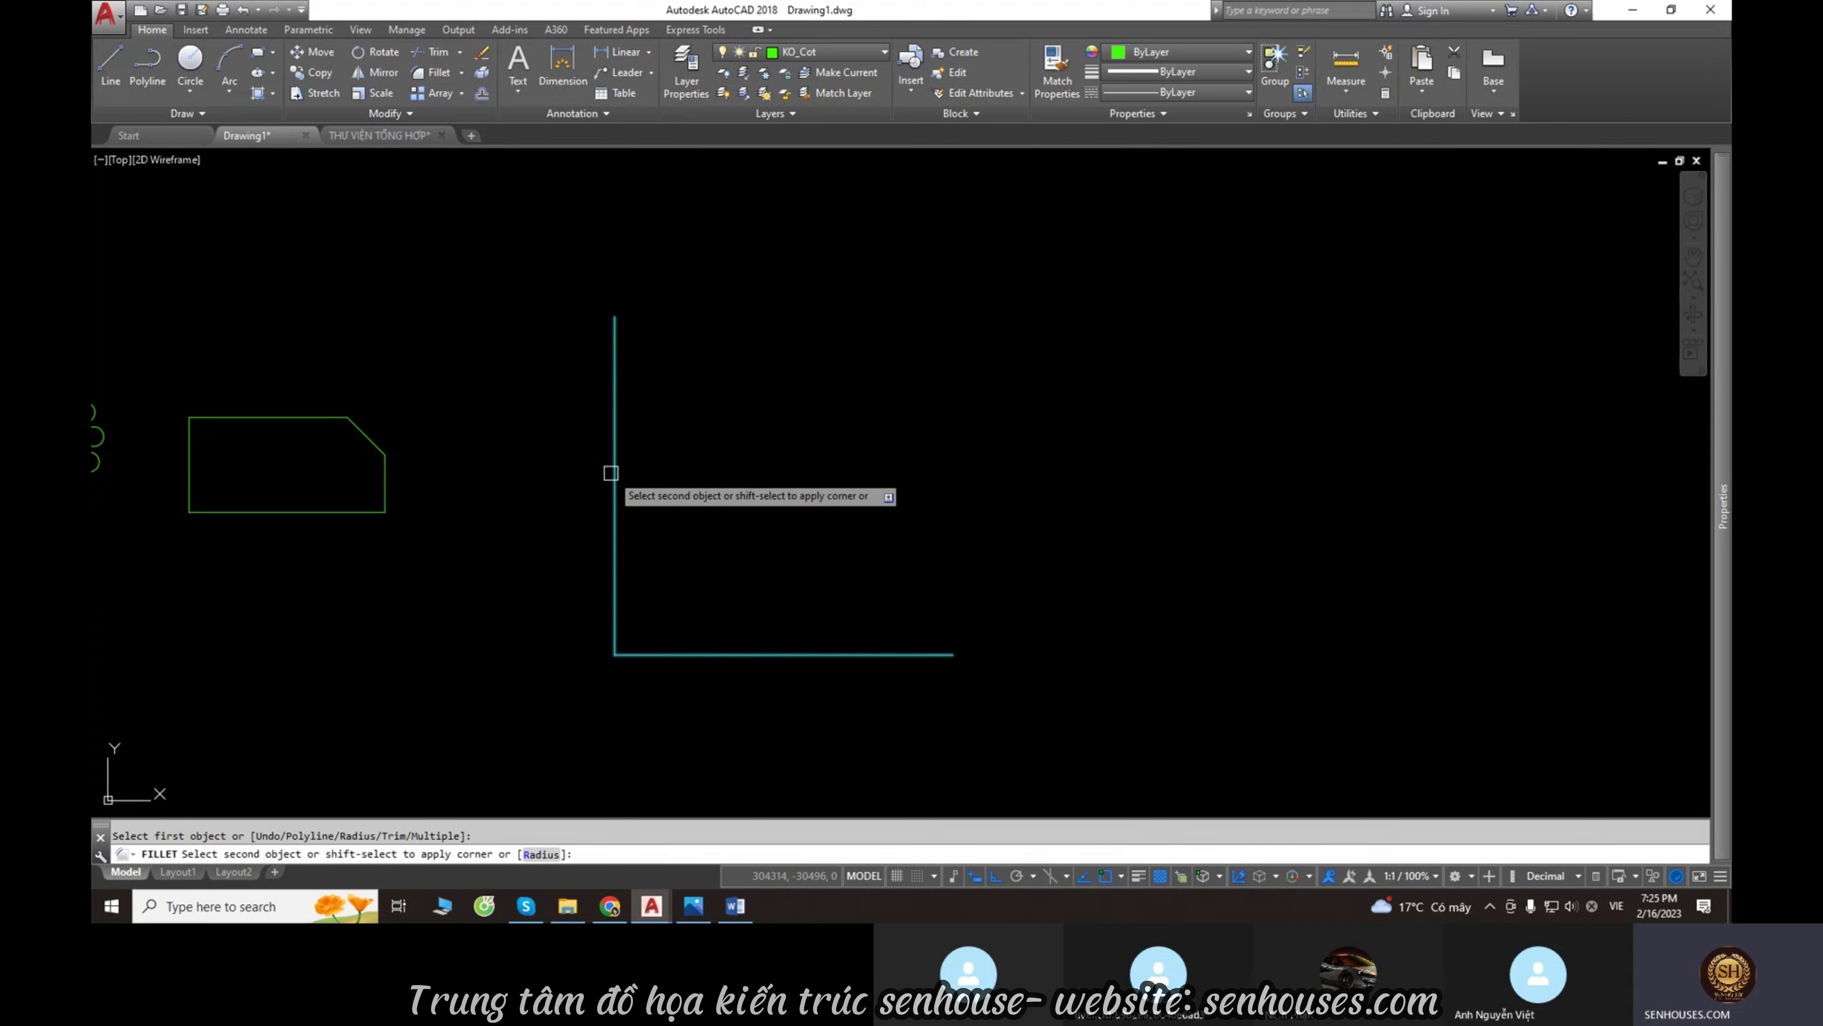
middle_drag(942, 740, 976, 752)
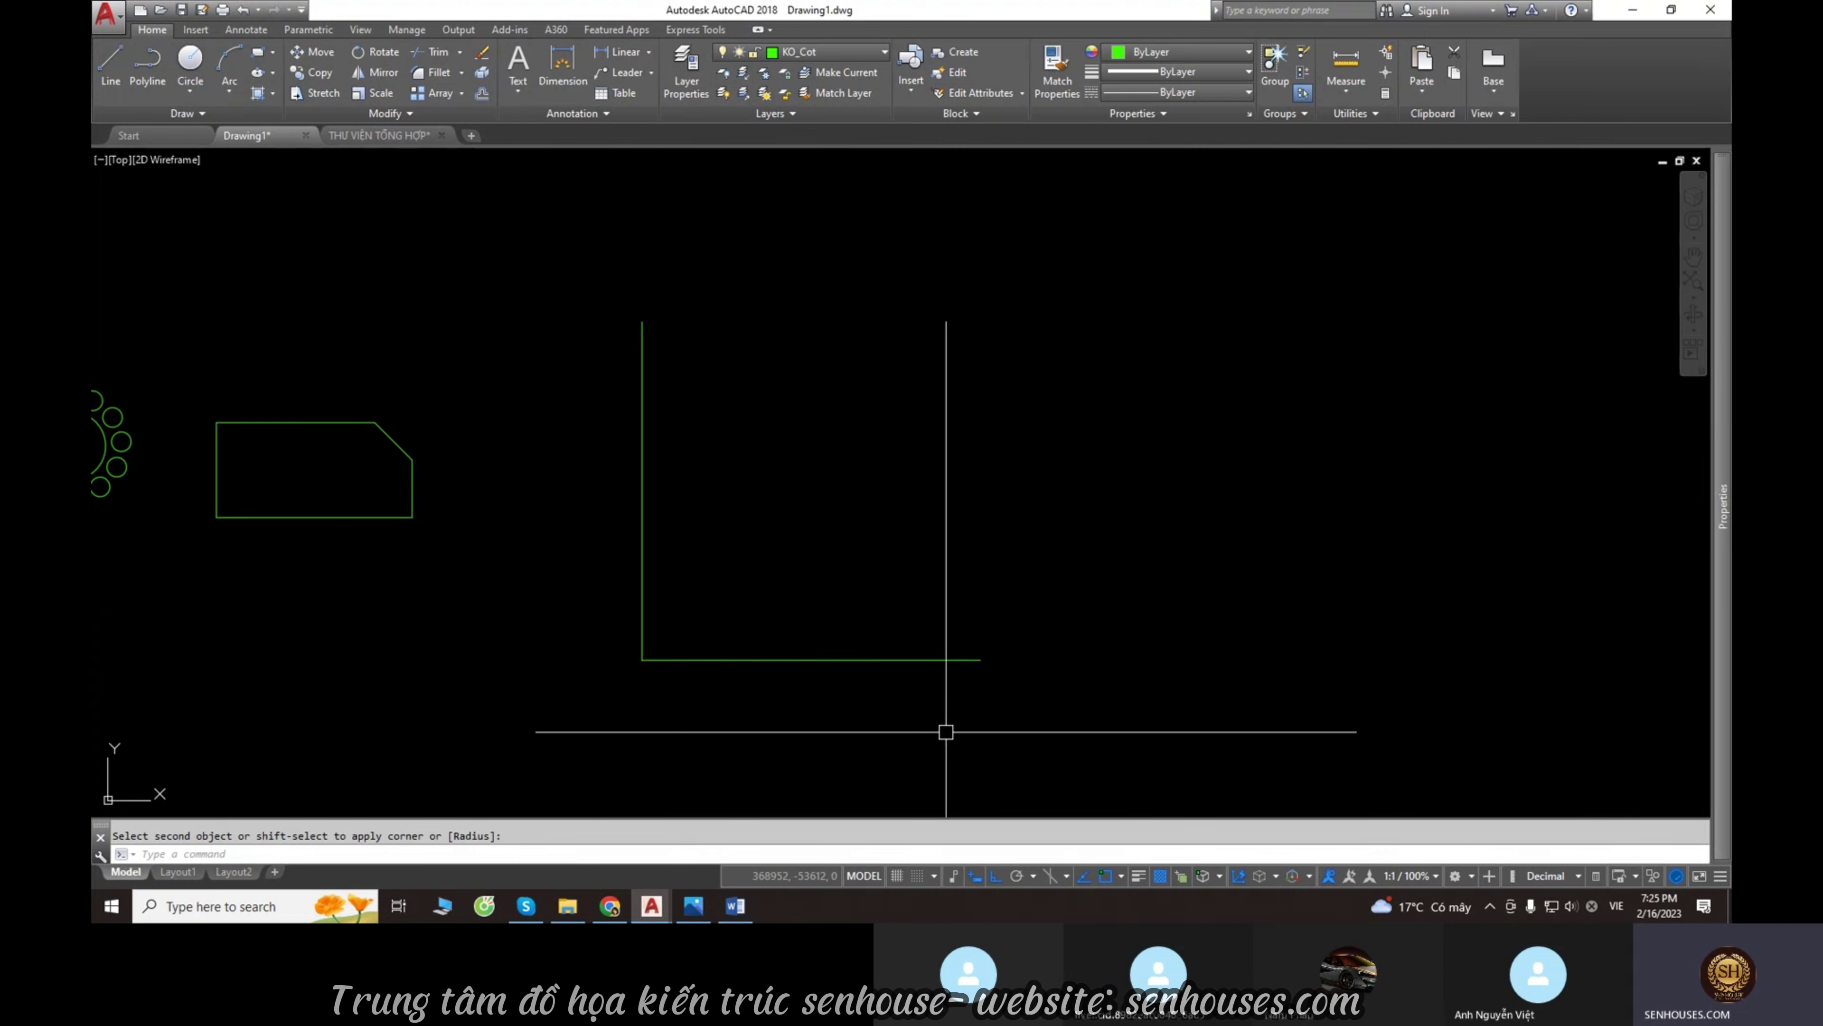
scroll(772, 678, down, 5)
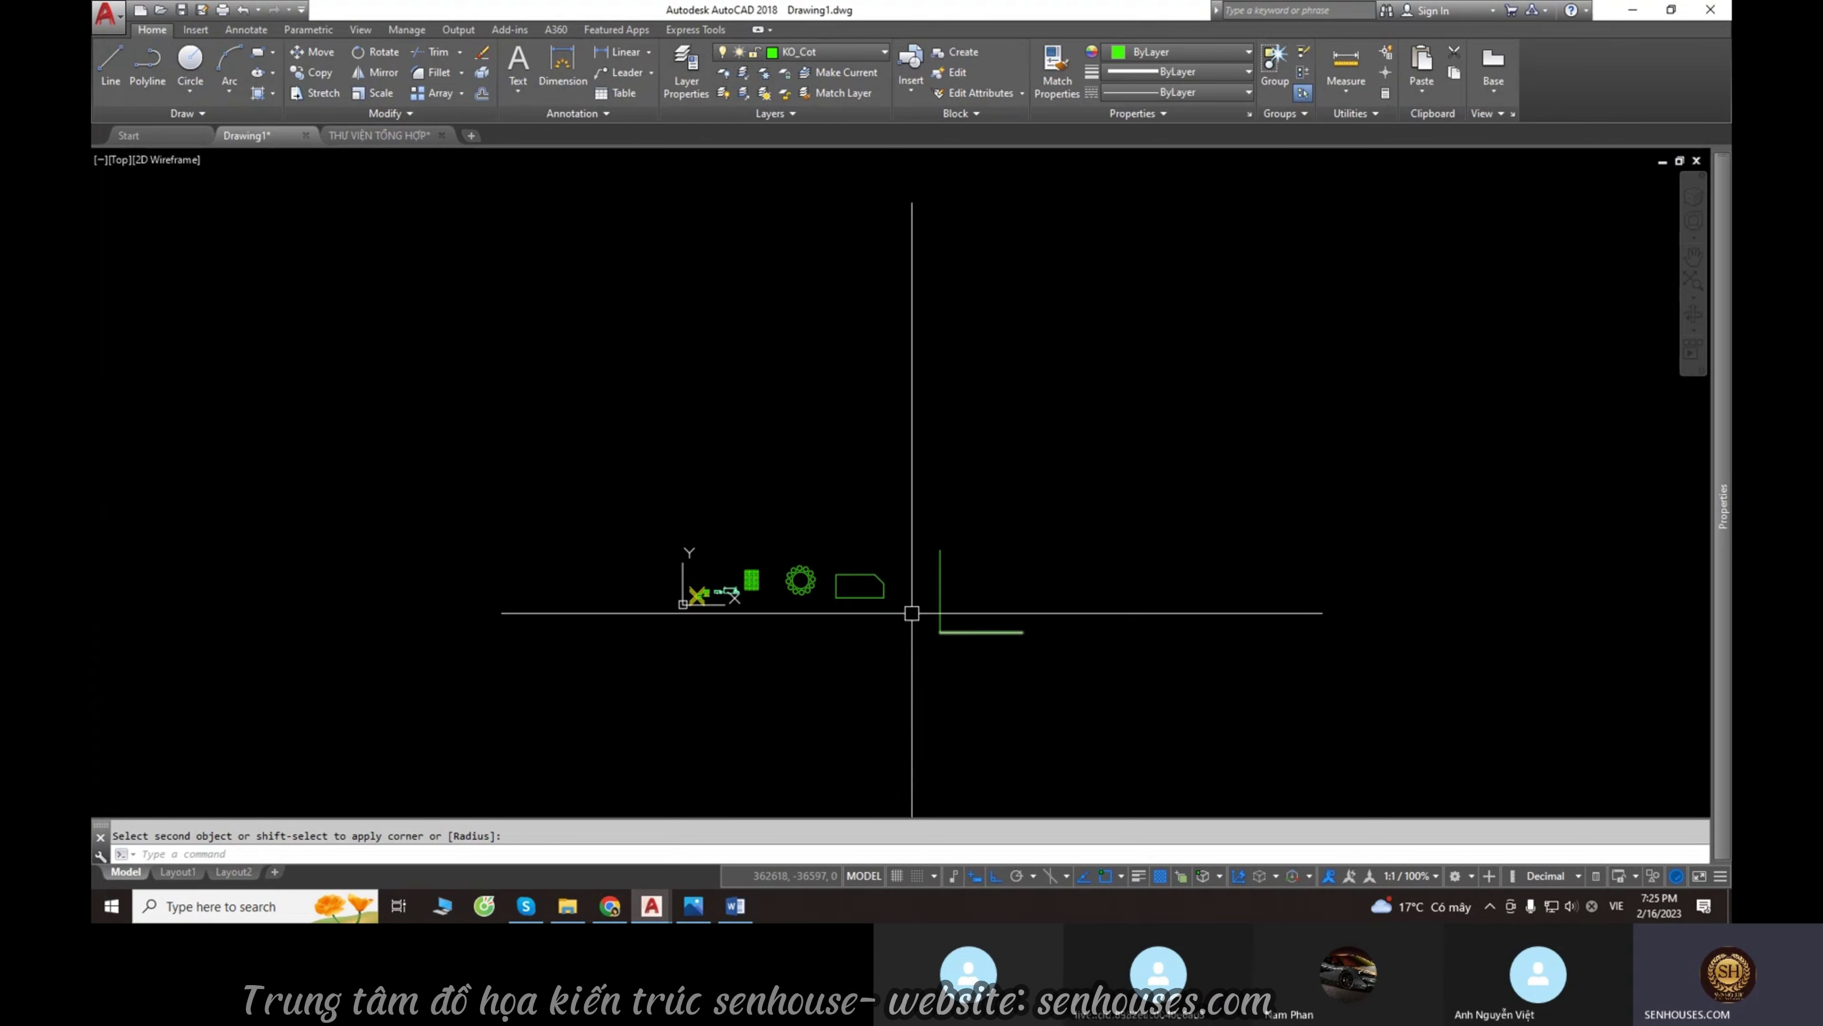
scroll(1025, 671, up, 5)
Window-select the L-shaped lines to check them, then clear the selection.
click(742, 555)
click(965, 679)
scroll(929, 640, up, 3)
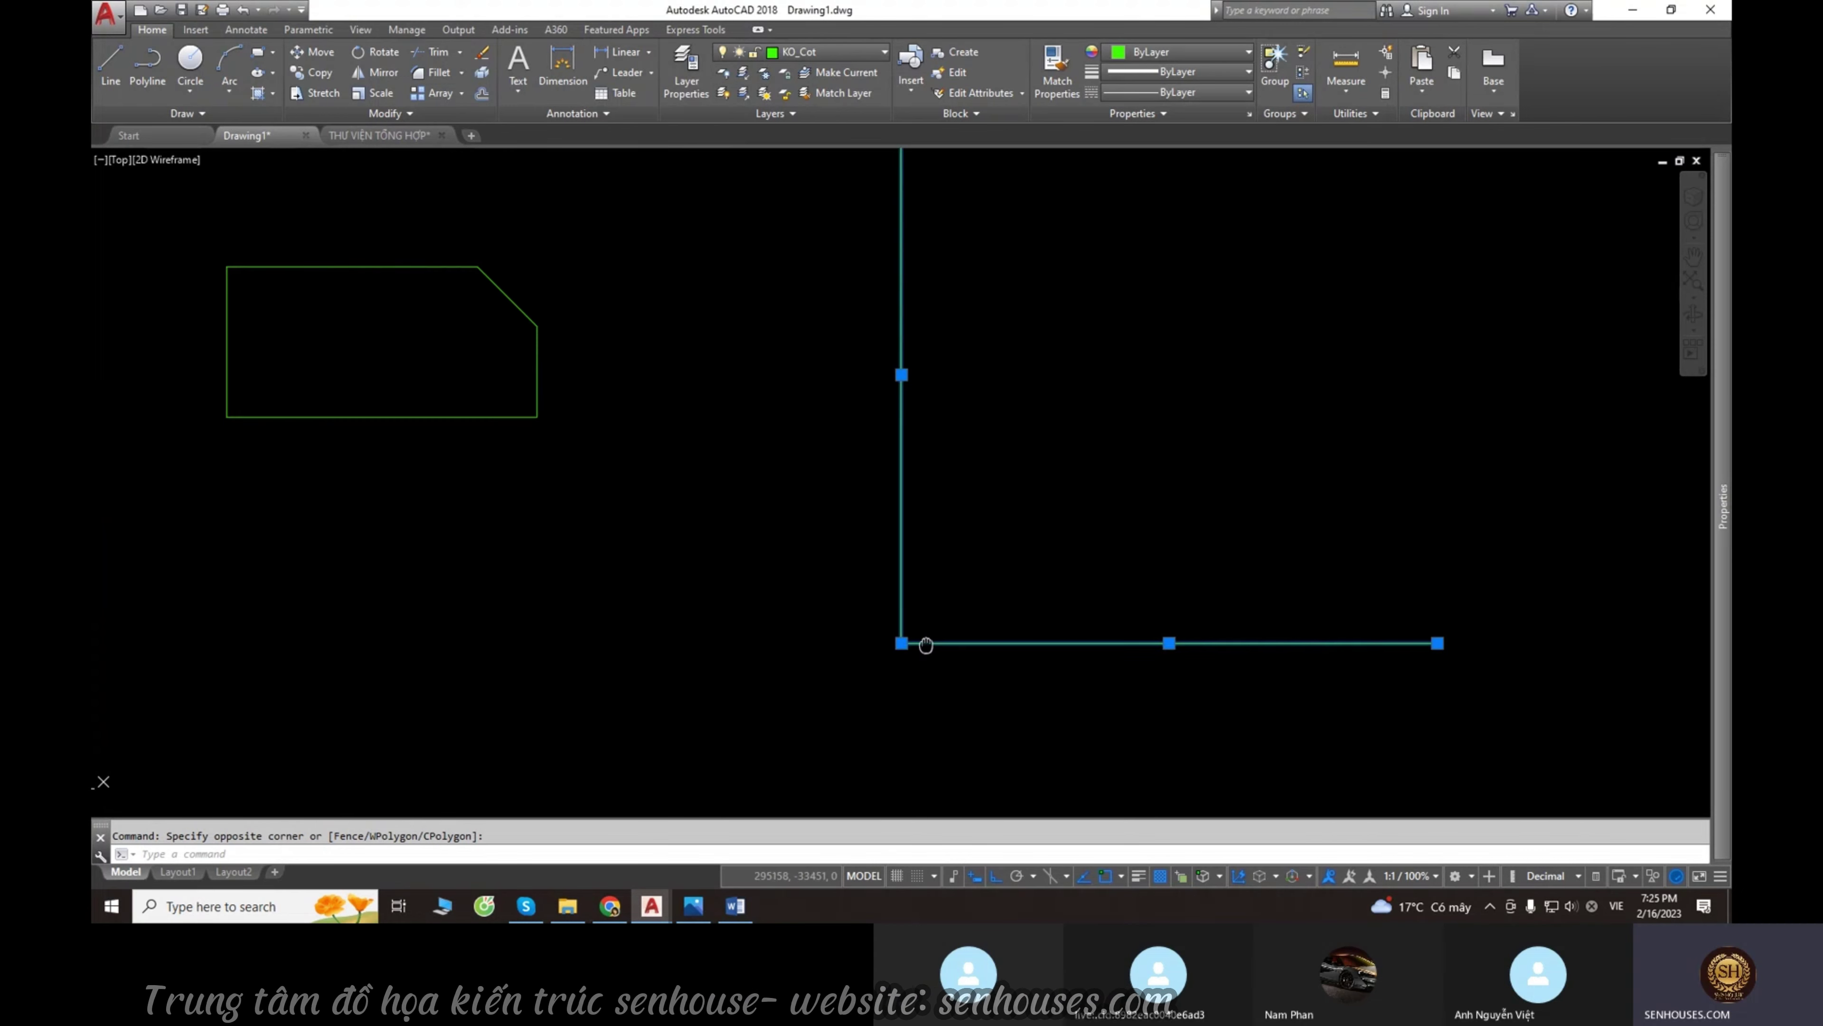
scroll(895, 661, up, 3)
scroll(724, 652, down, 3)
scroll(532, 621, down, 3)
key(Escape)
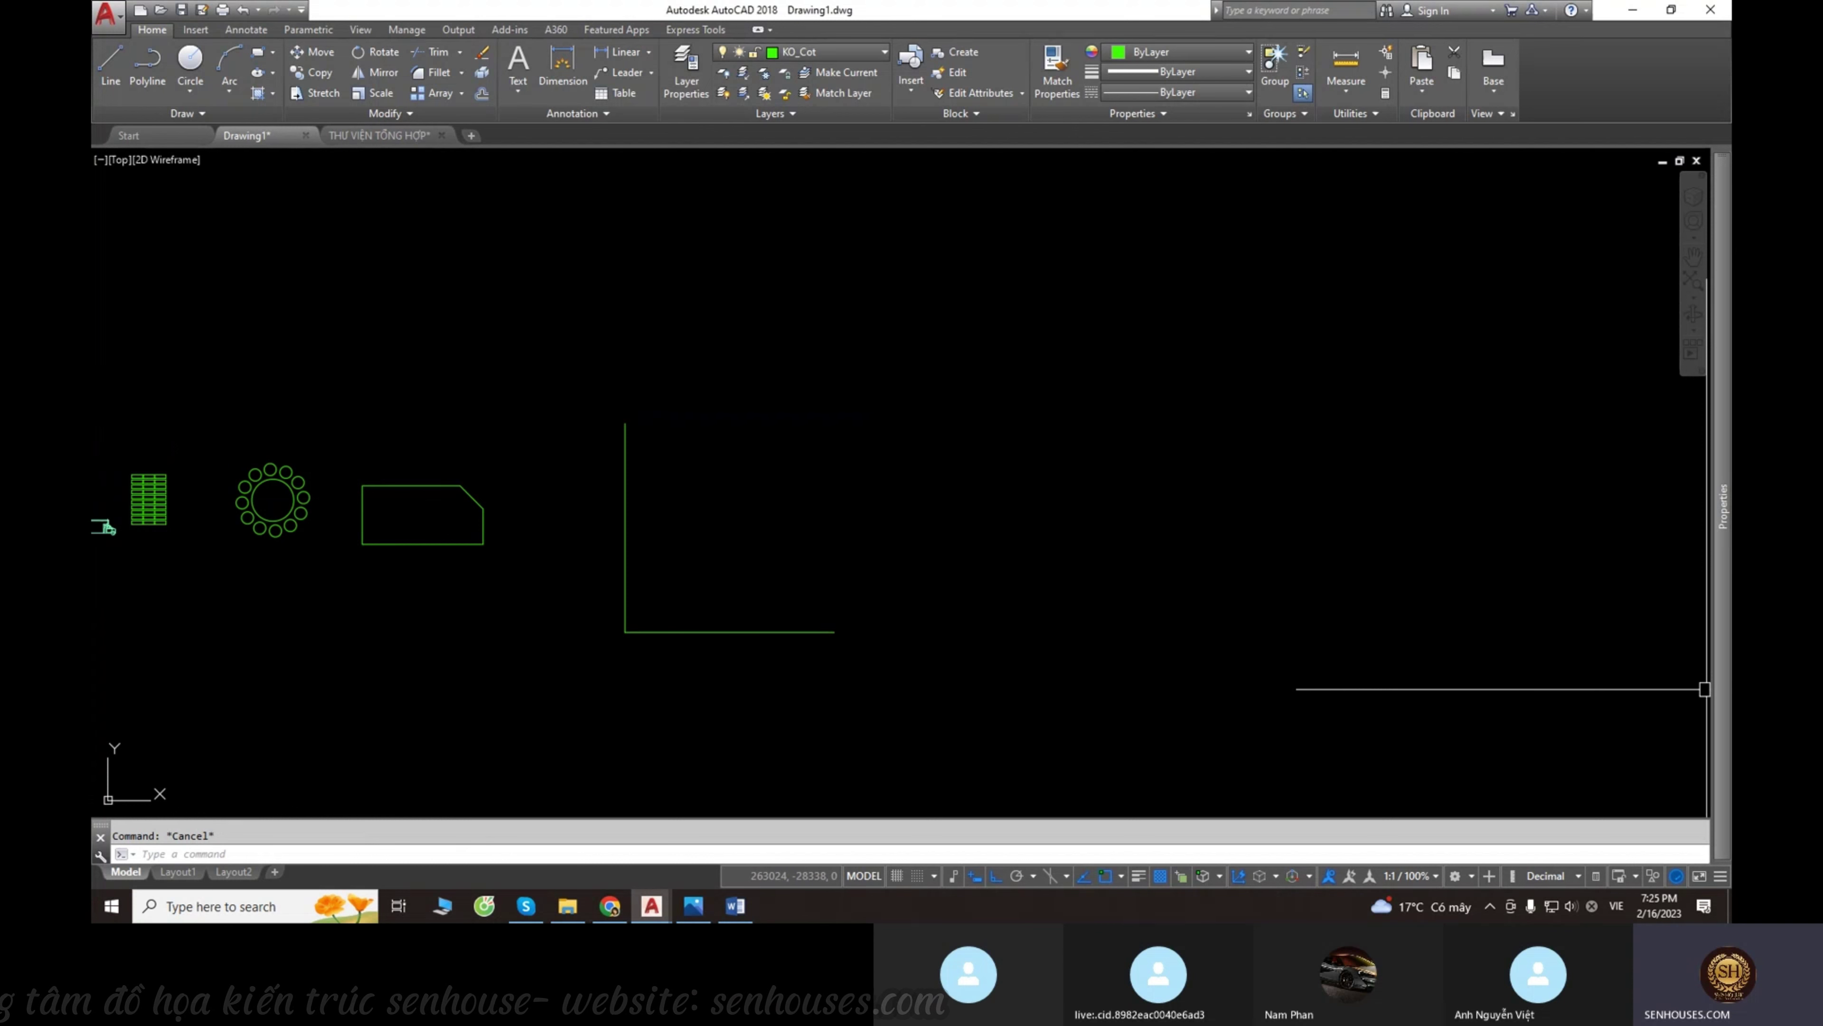
scroll(883, 522, down, 5)
scroll(855, 521, down, 3)
scroll(861, 543, up, 10)
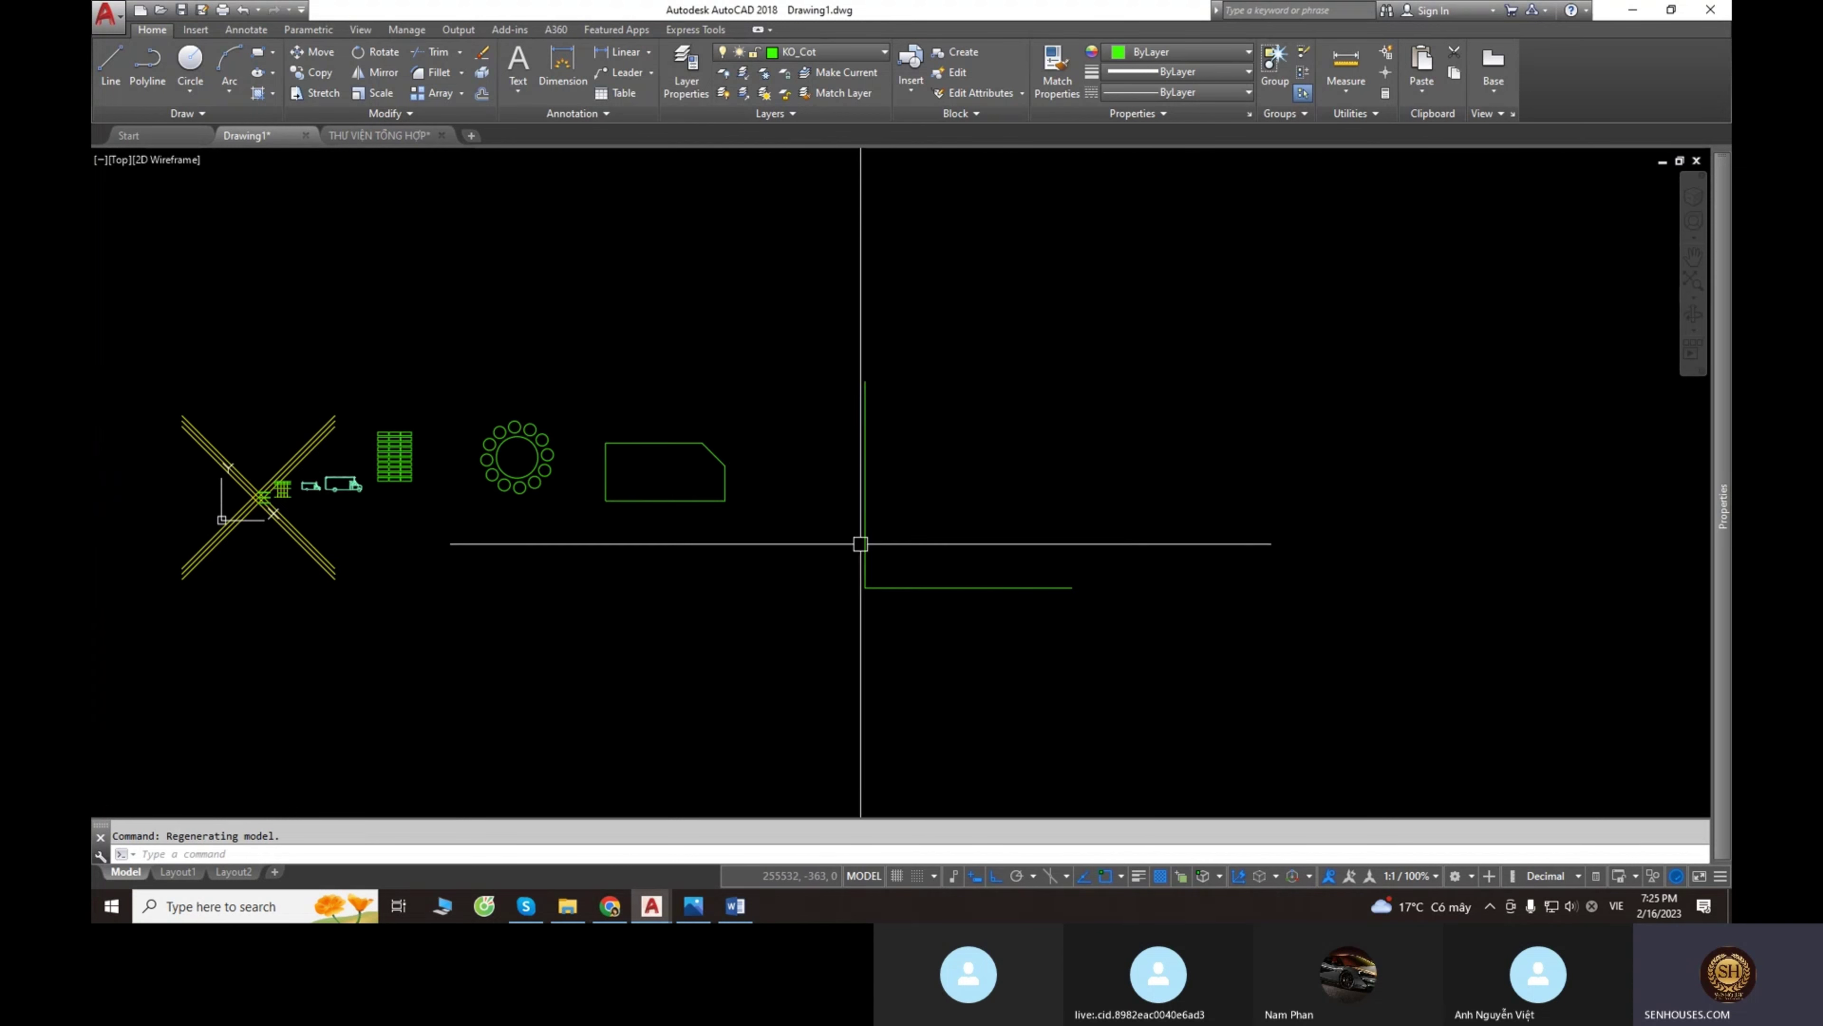
scroll(861, 544, down, 2)
Draw a circle centred on the chamfered outline's lower-left corner.
scroll(602, 582, up, 3)
middle_drag(603, 582, 721, 620)
text(c)
key(Return)
click(698, 513)
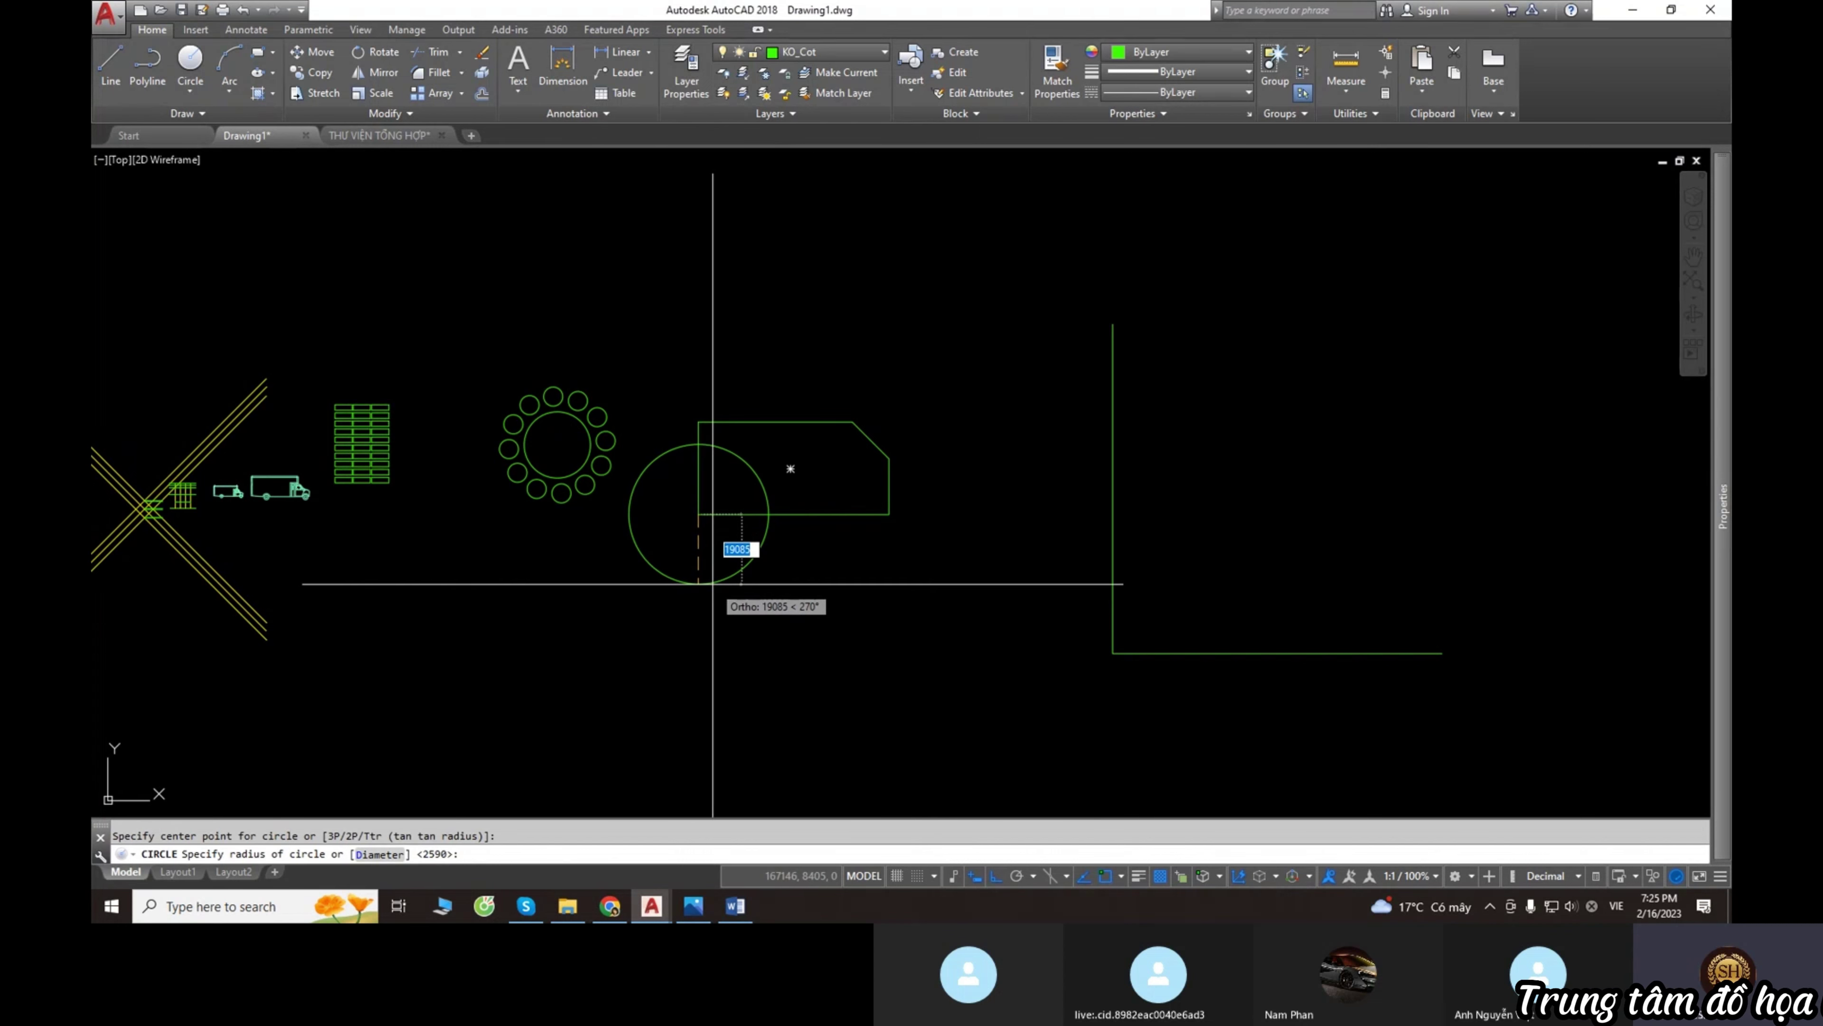
click(713, 583)
scroll(737, 461, up, 2)
scroll(689, 474, up, 7)
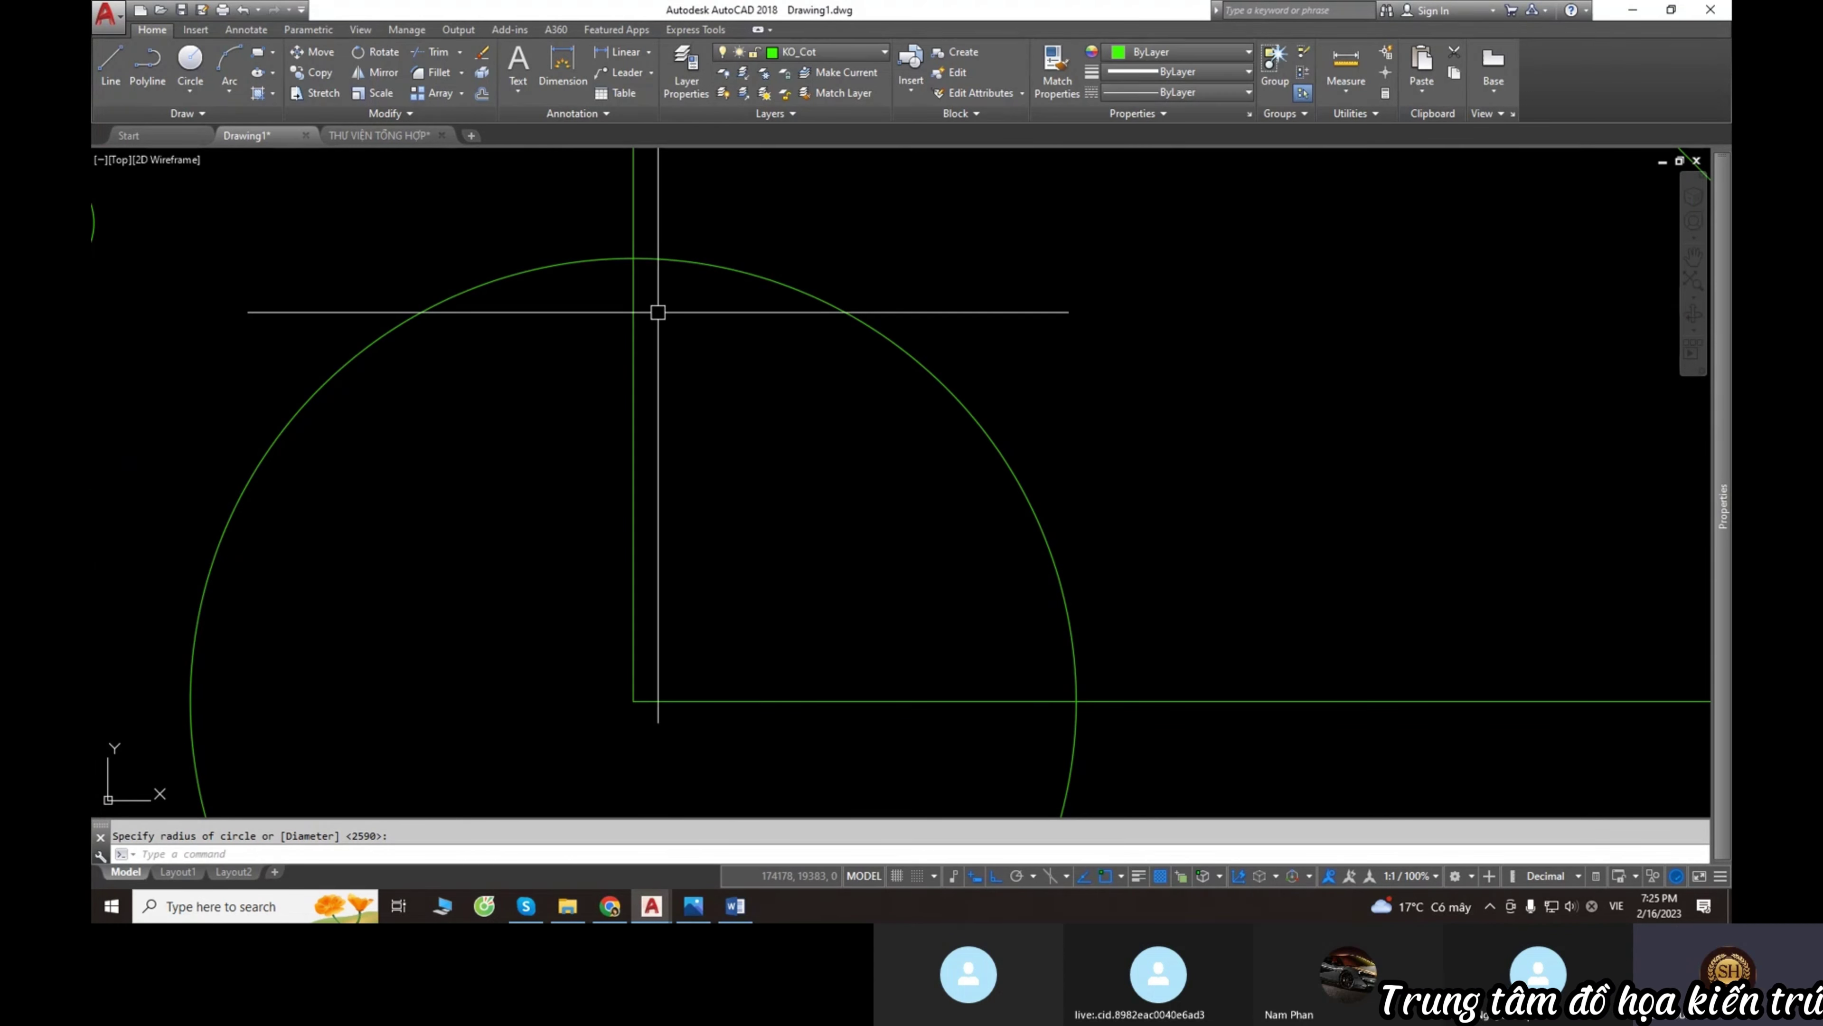
scroll(658, 312, down, 5)
click(724, 331)
middle_drag(860, 564, 897, 601)
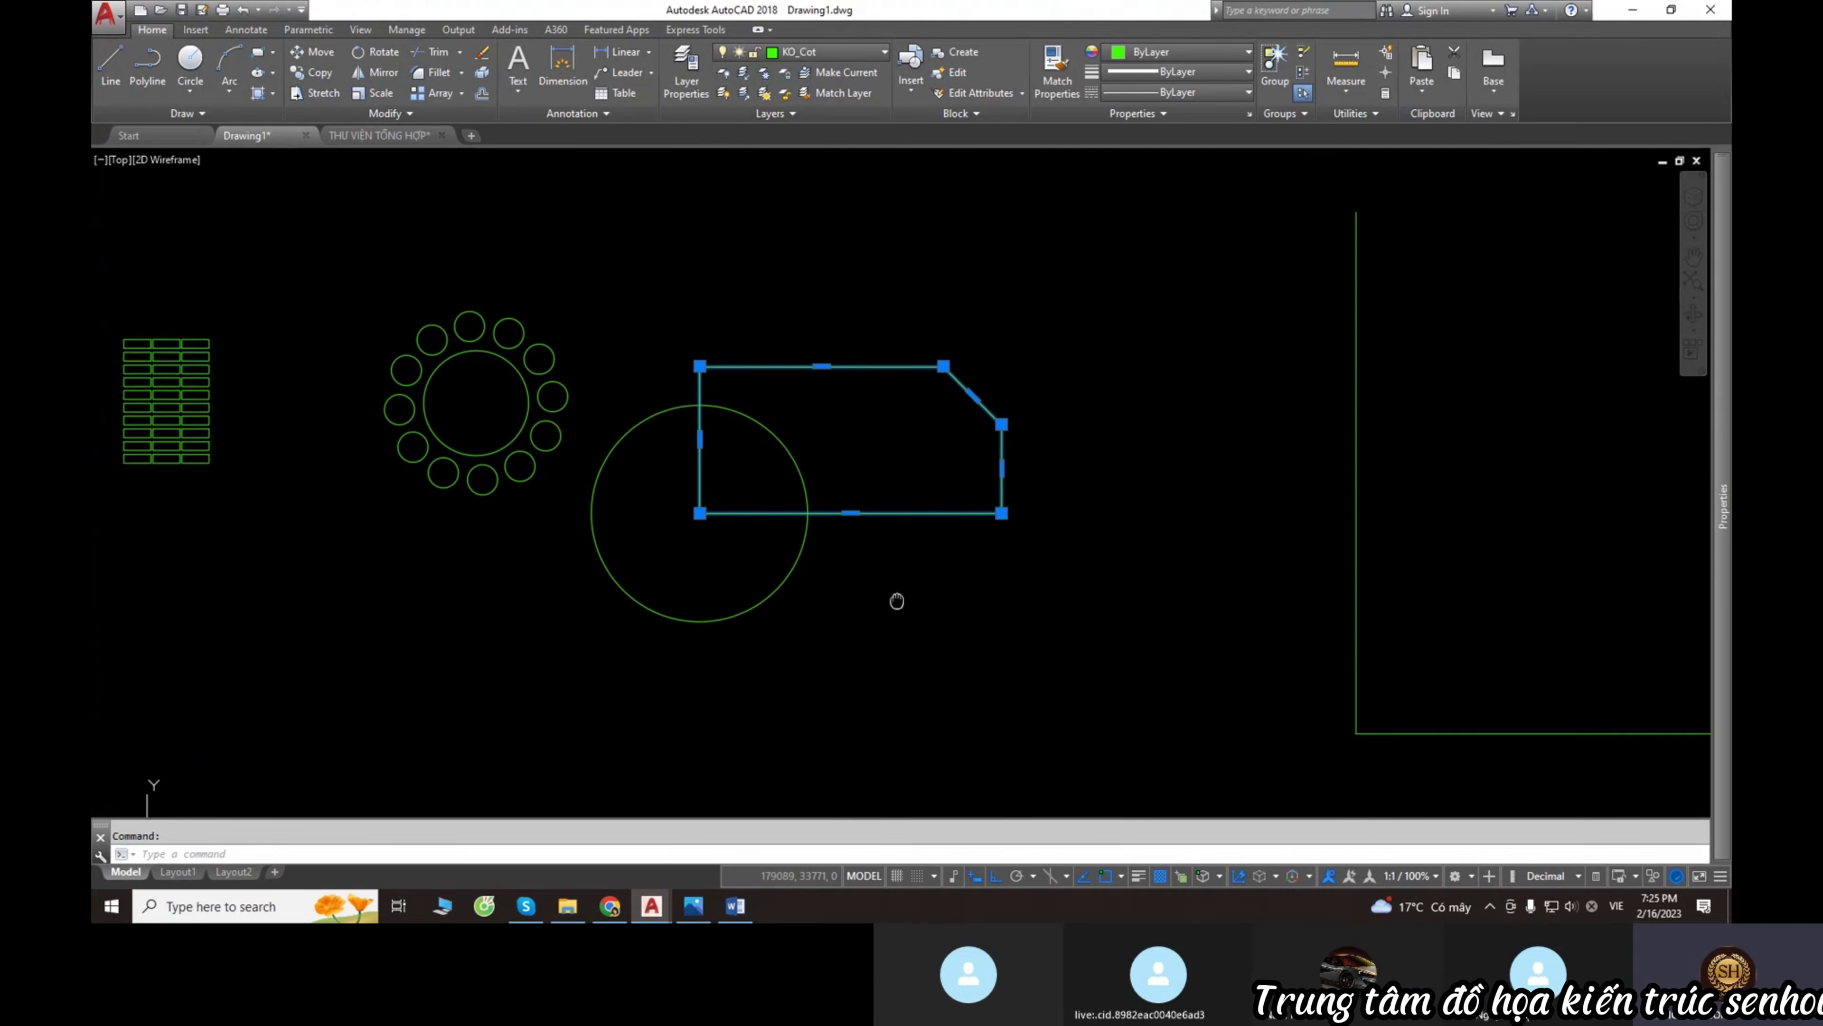
key(Escape)
scroll(718, 445, up, 4)
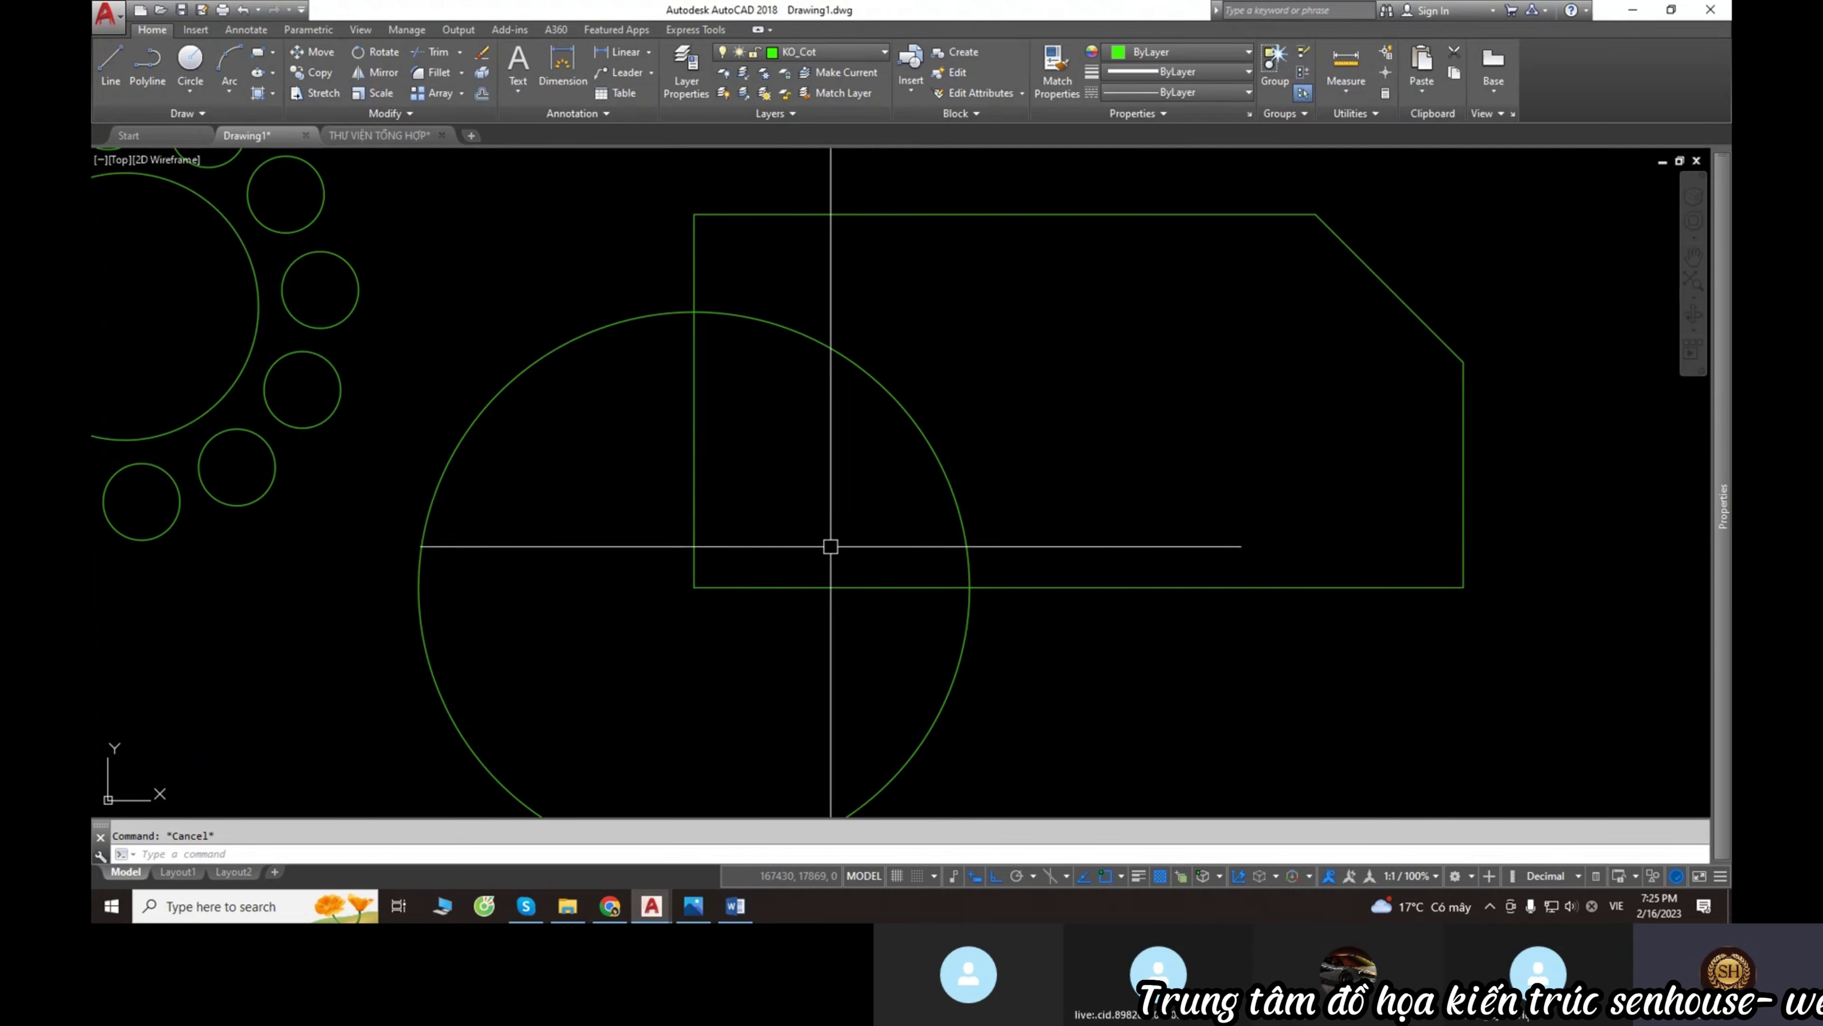
middle_drag(819, 519, 814, 559)
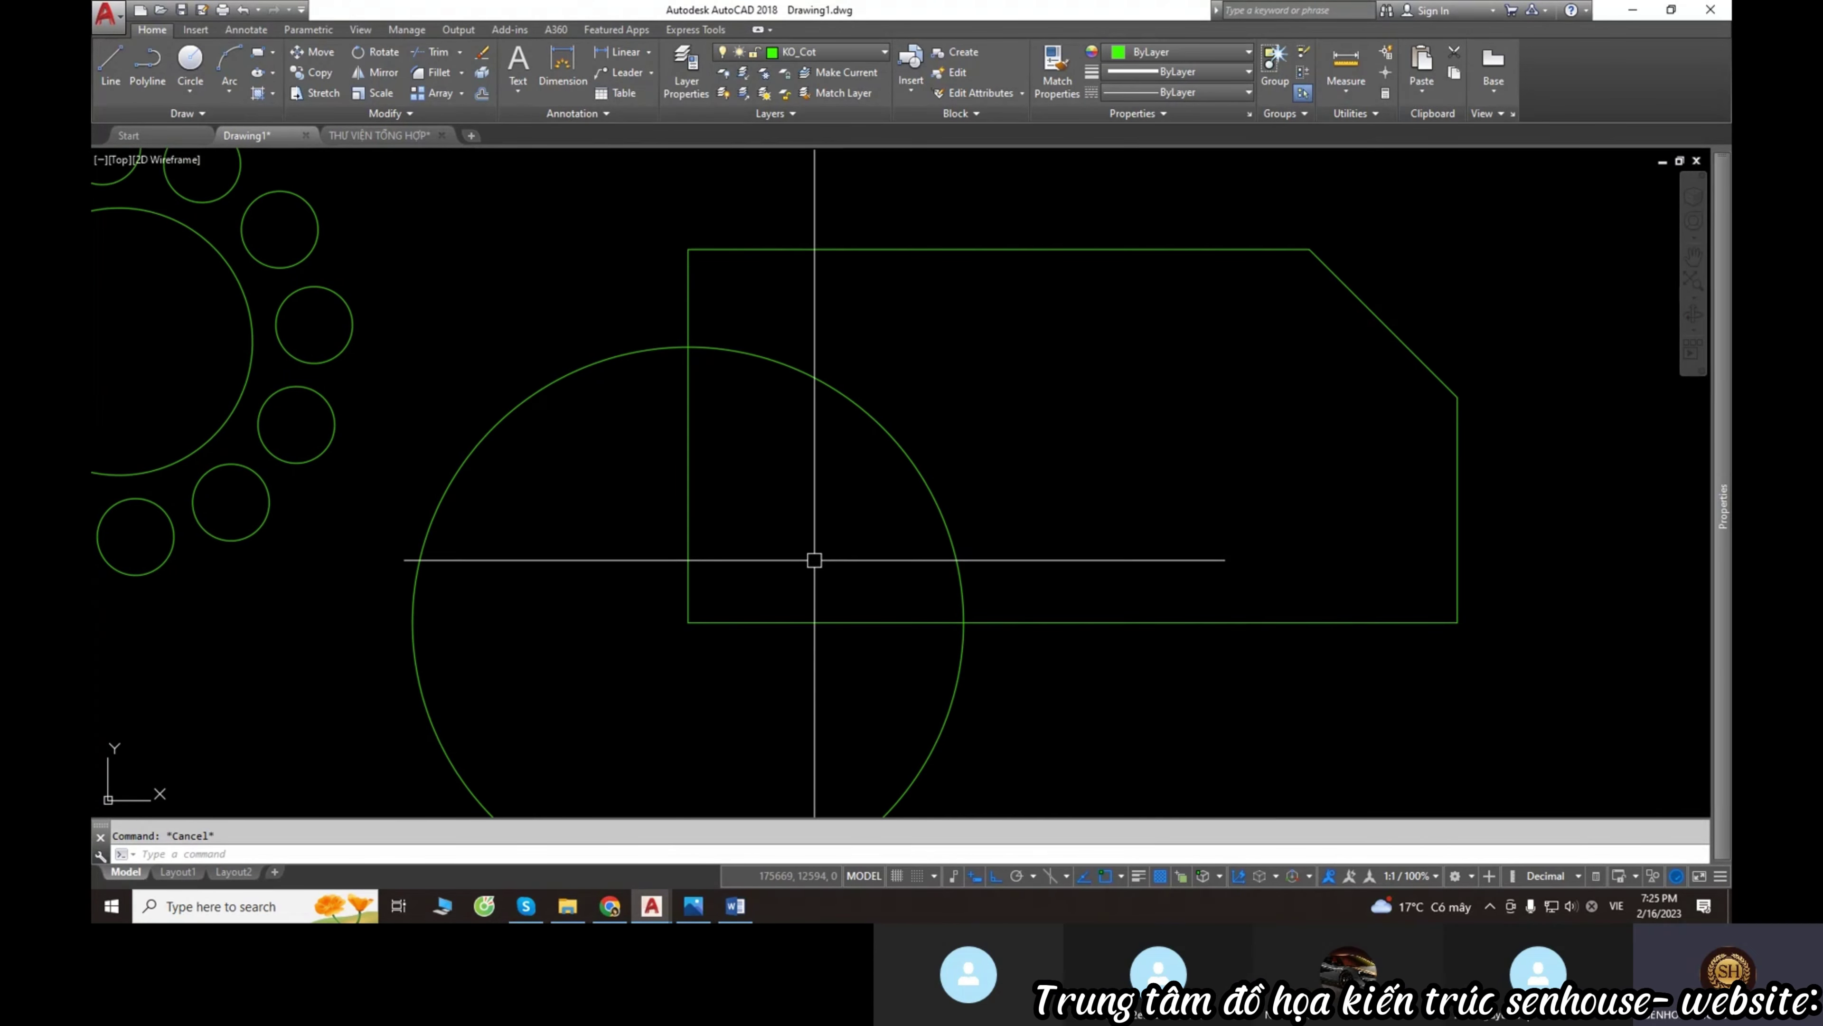
Trial-trim the circle against the outline, then undo to restore the whole circle.
key(Return)
key(Return)
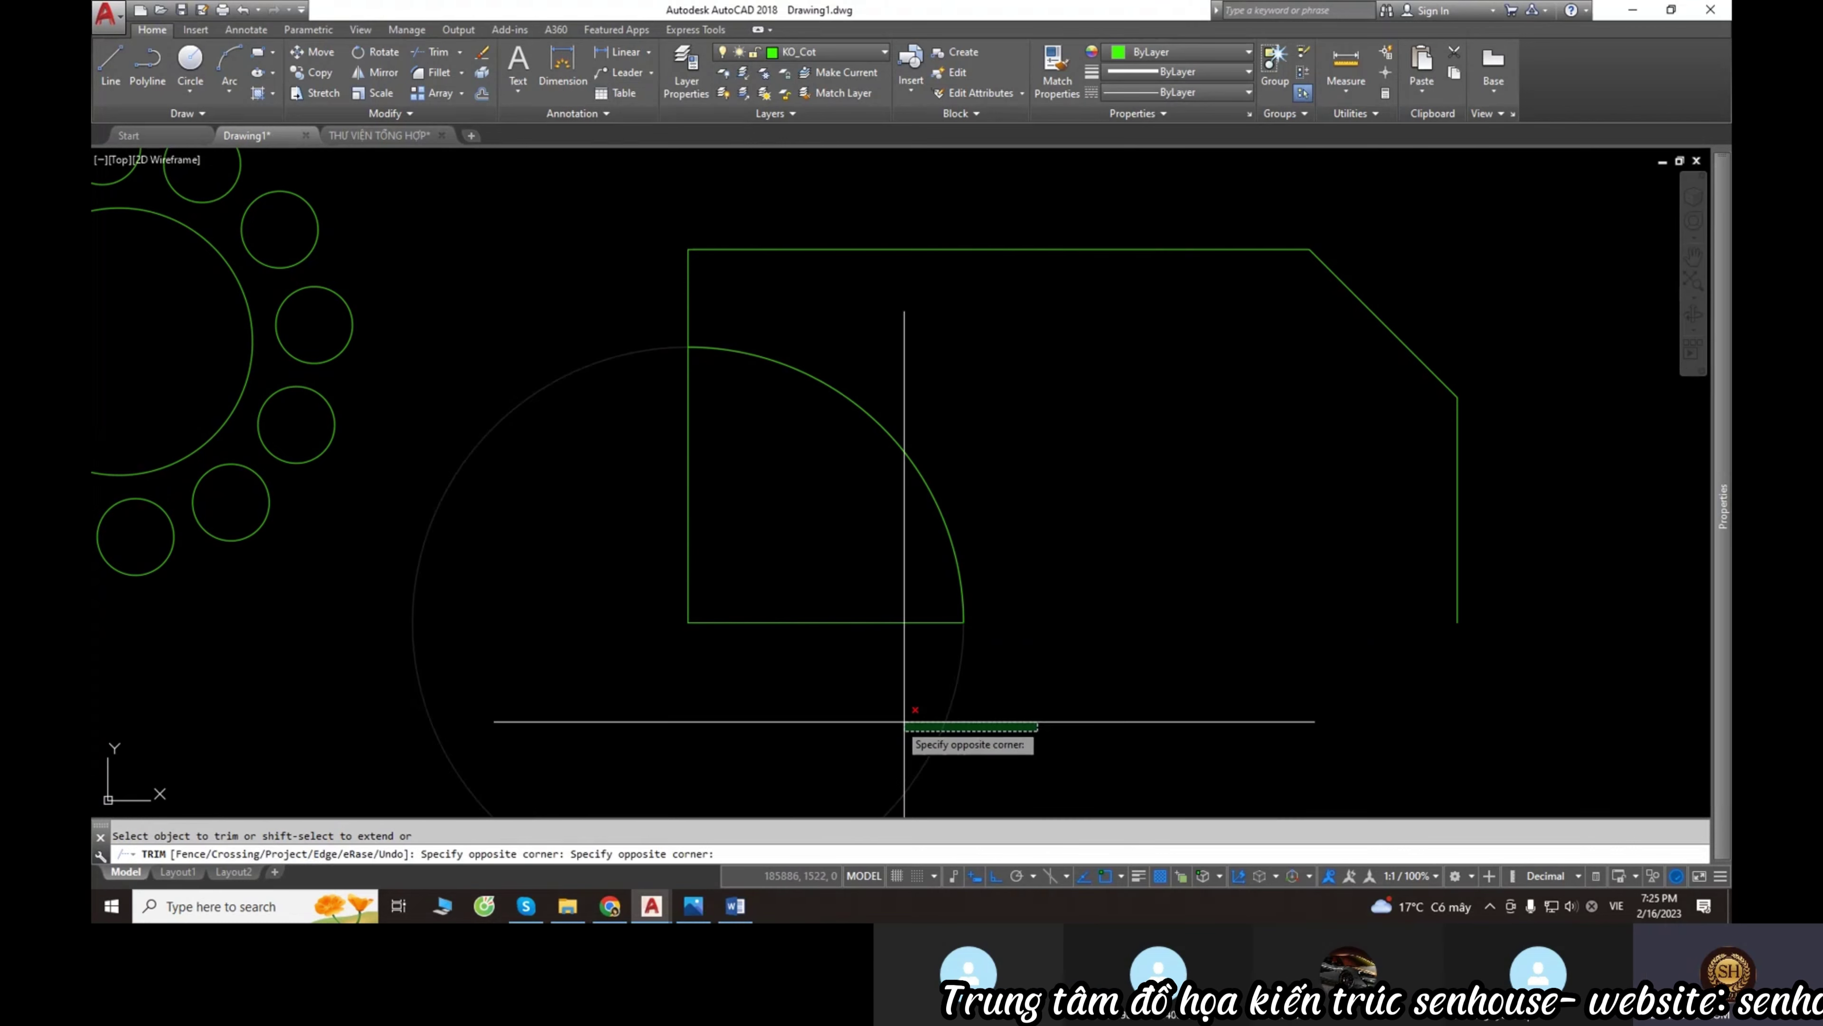
drag(903, 725, 579, 424)
click(687, 294)
key(Escape)
click(610, 326)
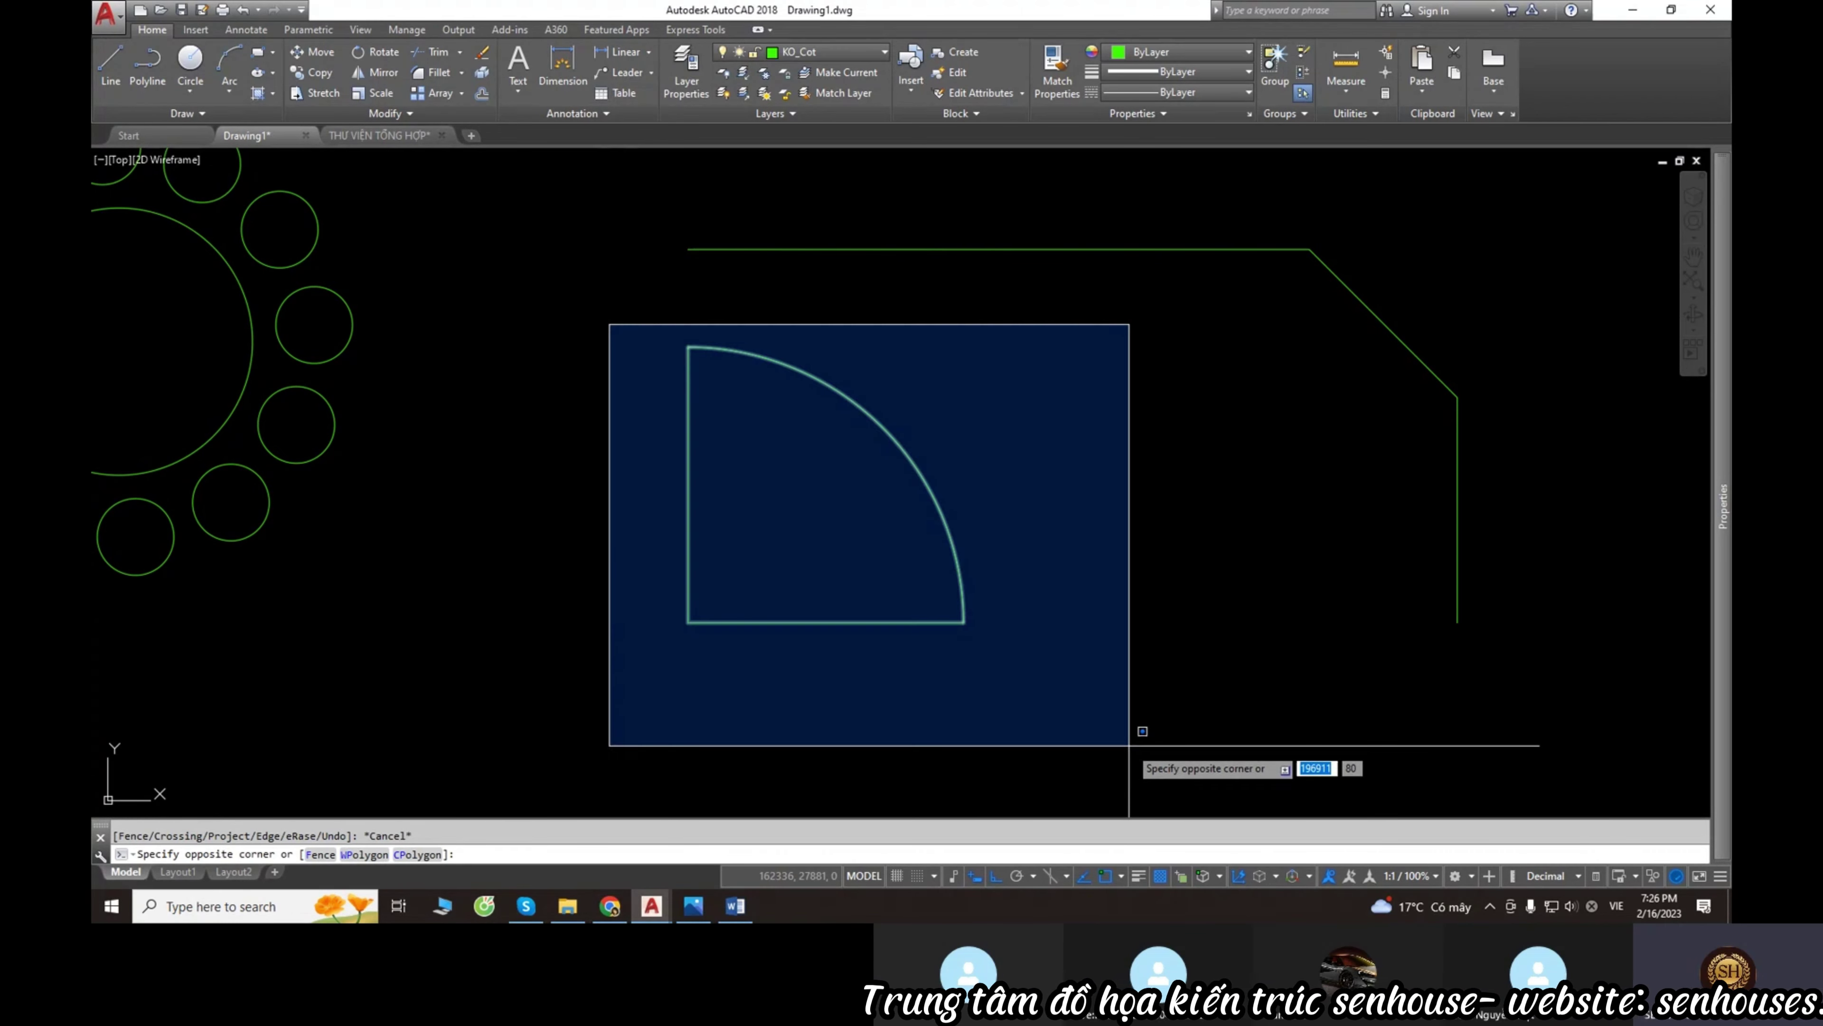
key(Escape)
click(943, 522)
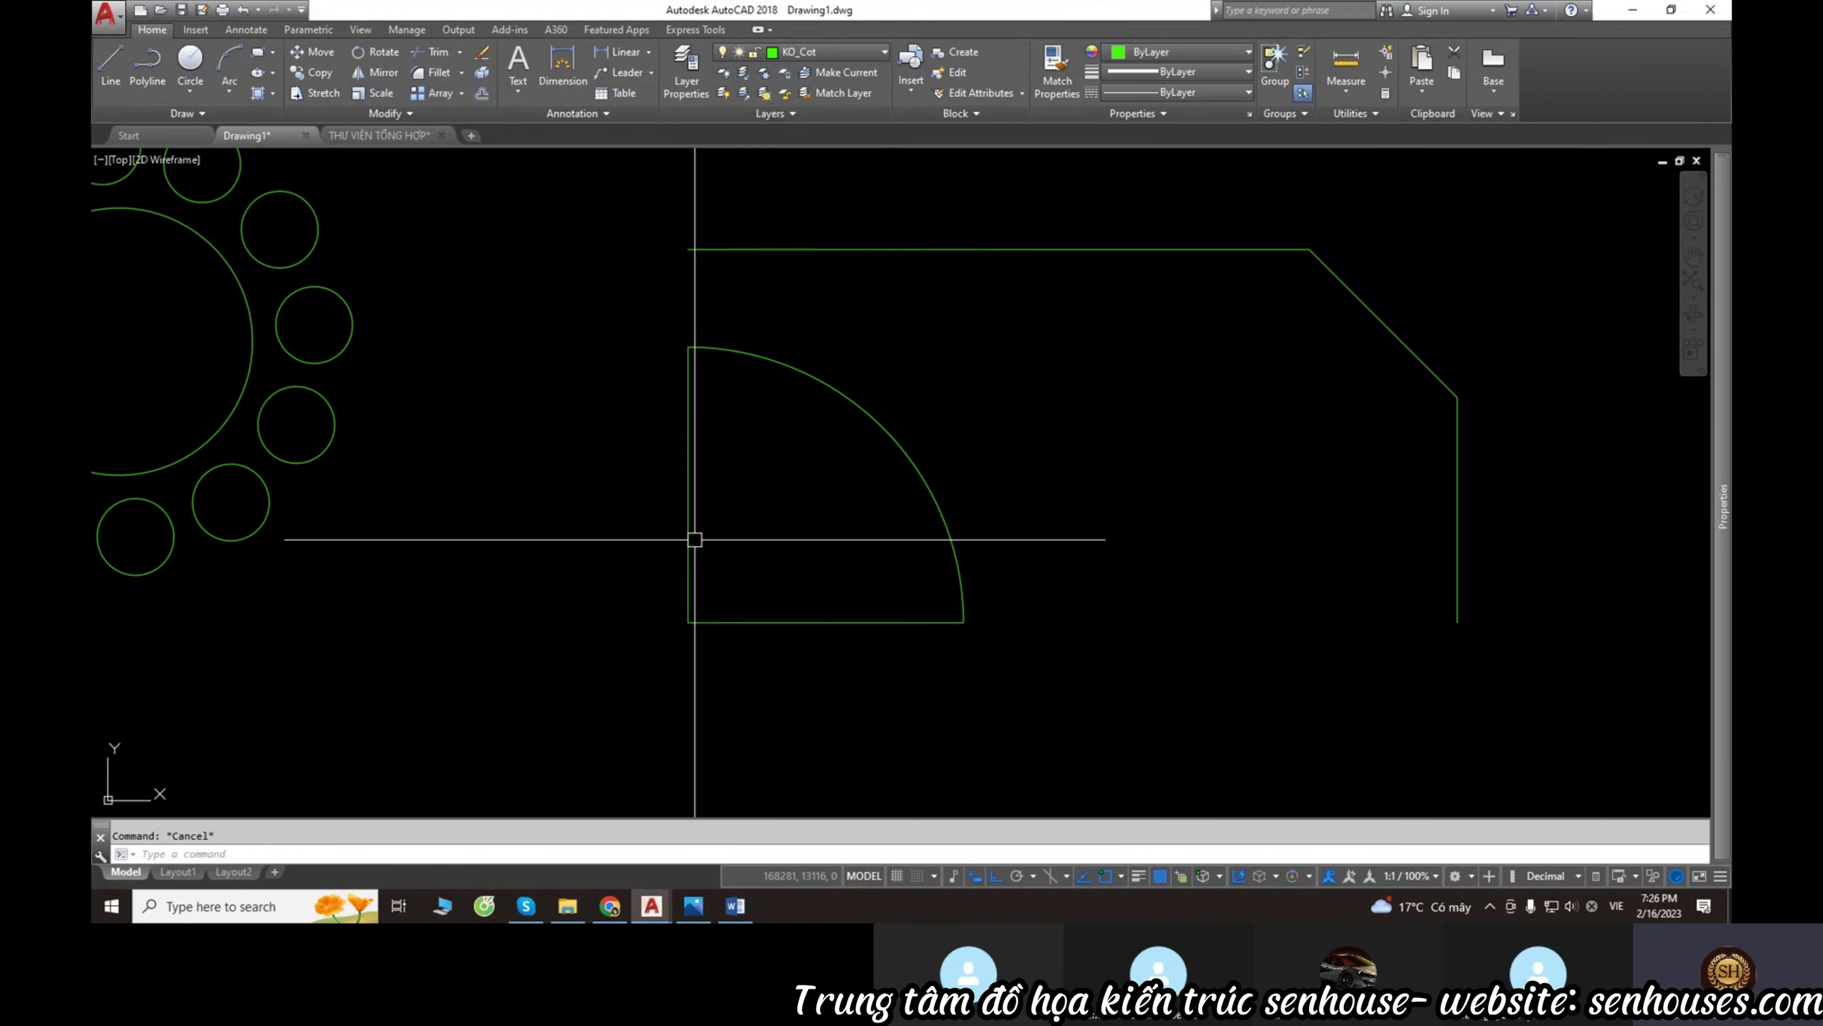
key(Escape)
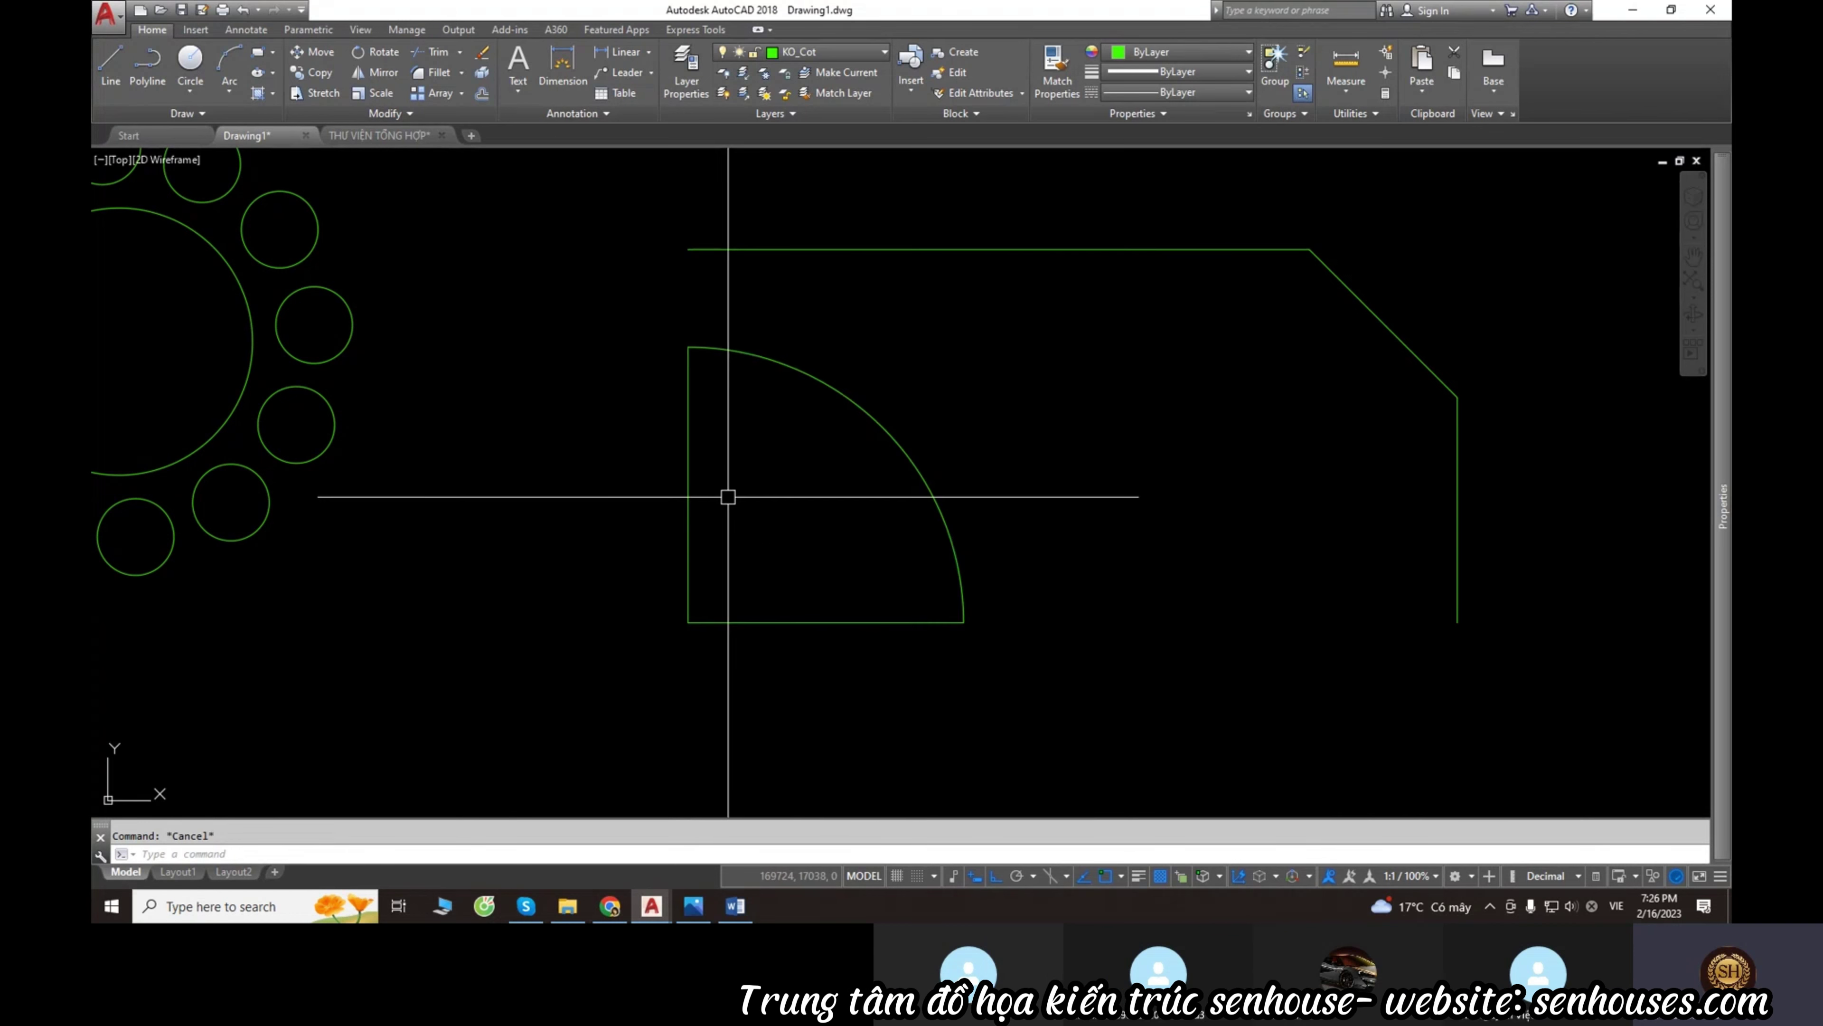
key(ctrl+z)
scroll(885, 551, down, 5)
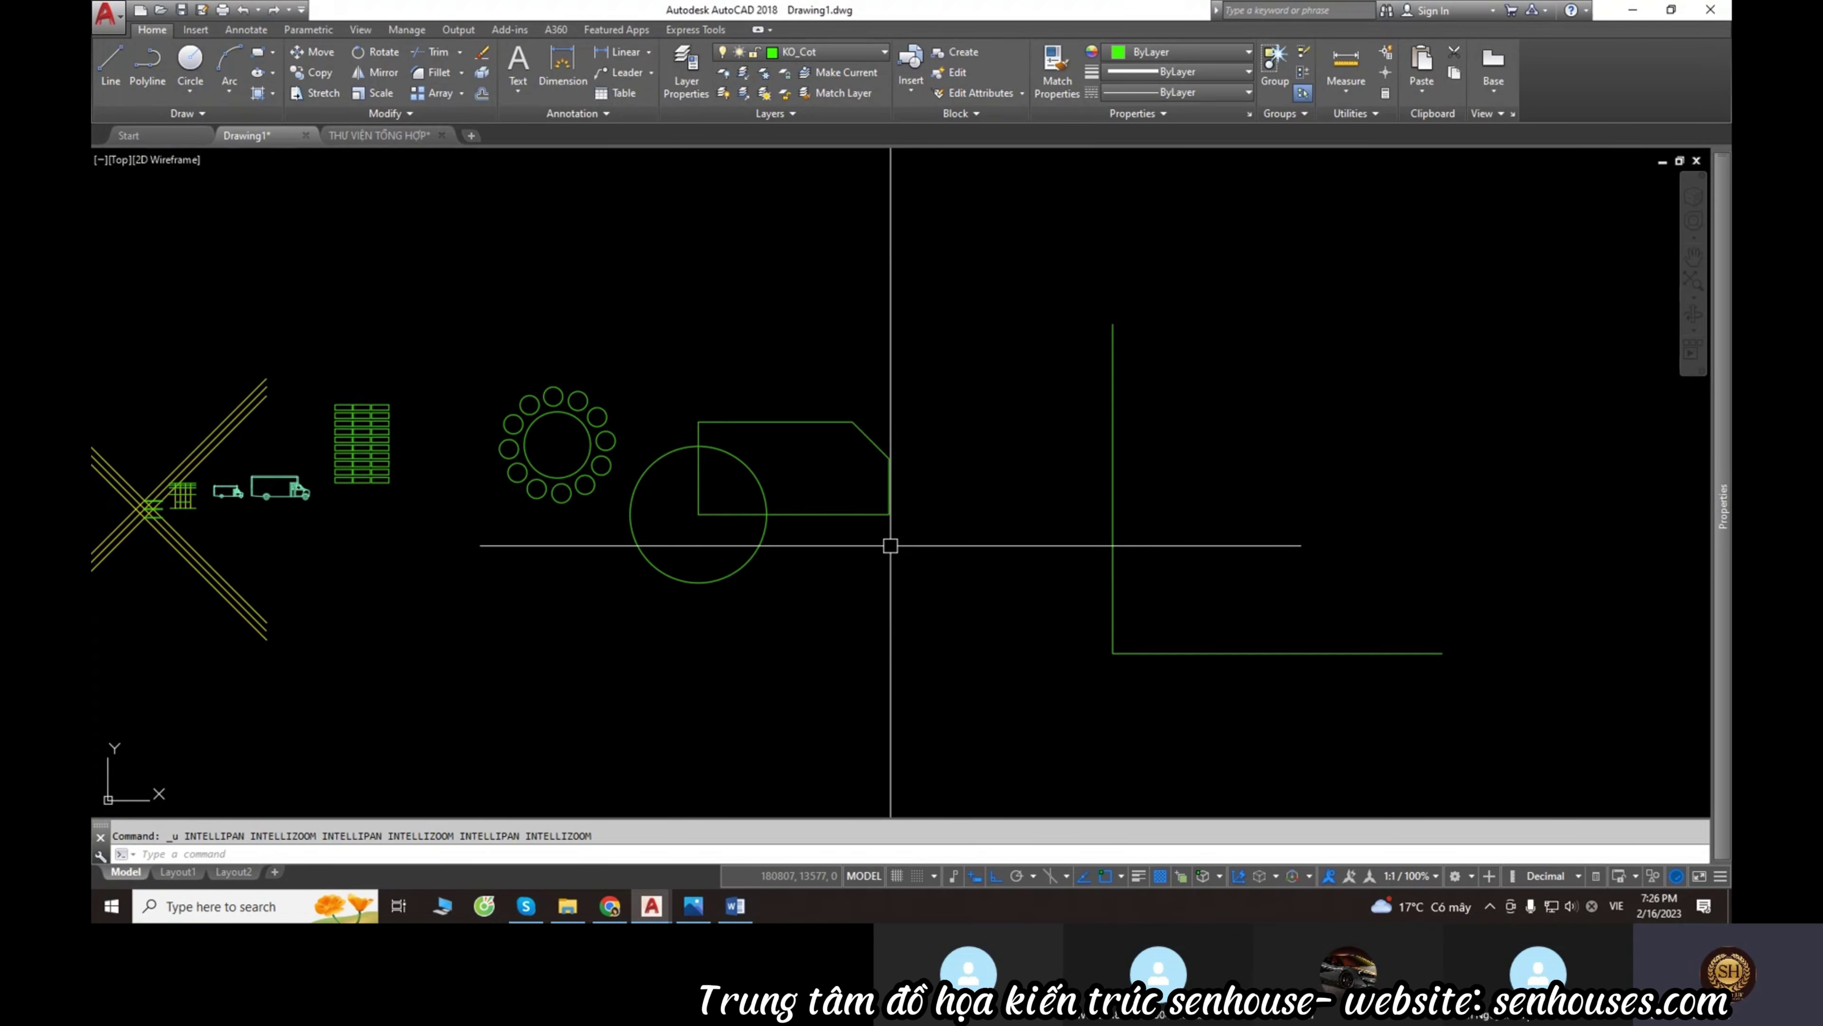
scroll(773, 521, up, 1)
scroll(794, 537, up, 2)
text(bo)
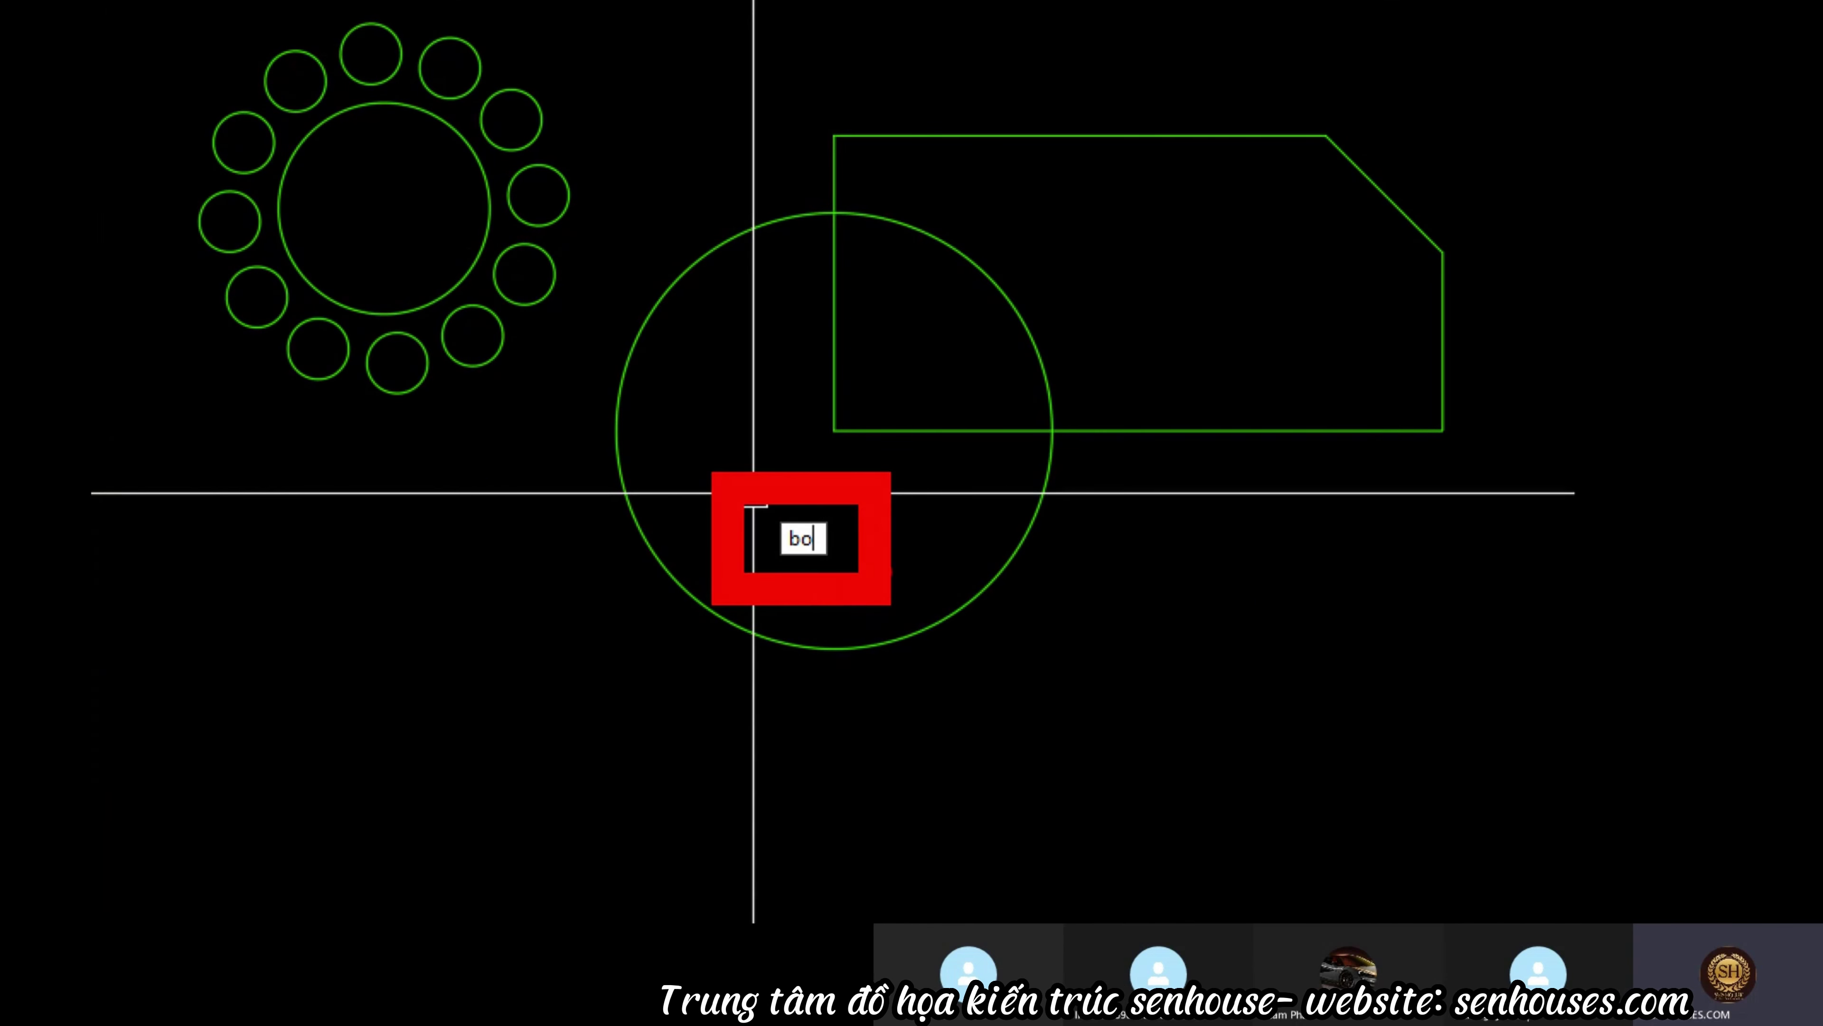
Trace a boundary polyline from the region where the circle and chamfered outline overlap.
key(Return)
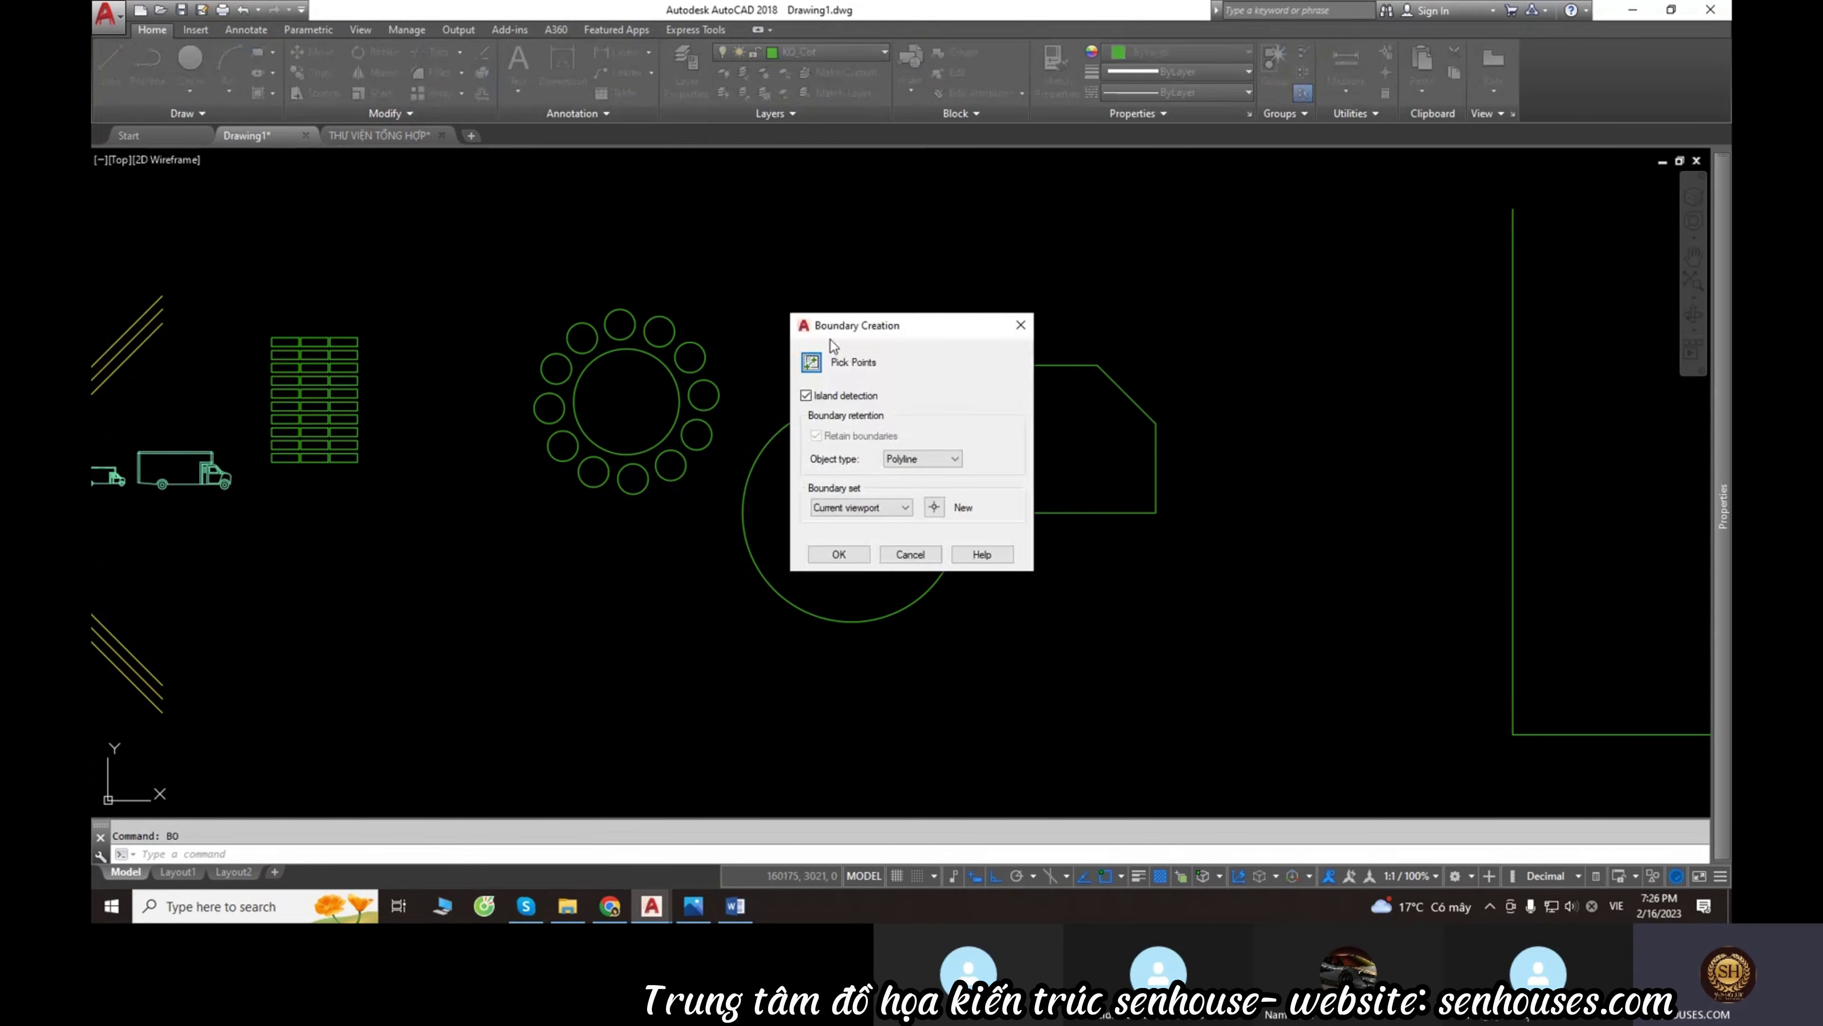
drag(839, 334, 1281, 249)
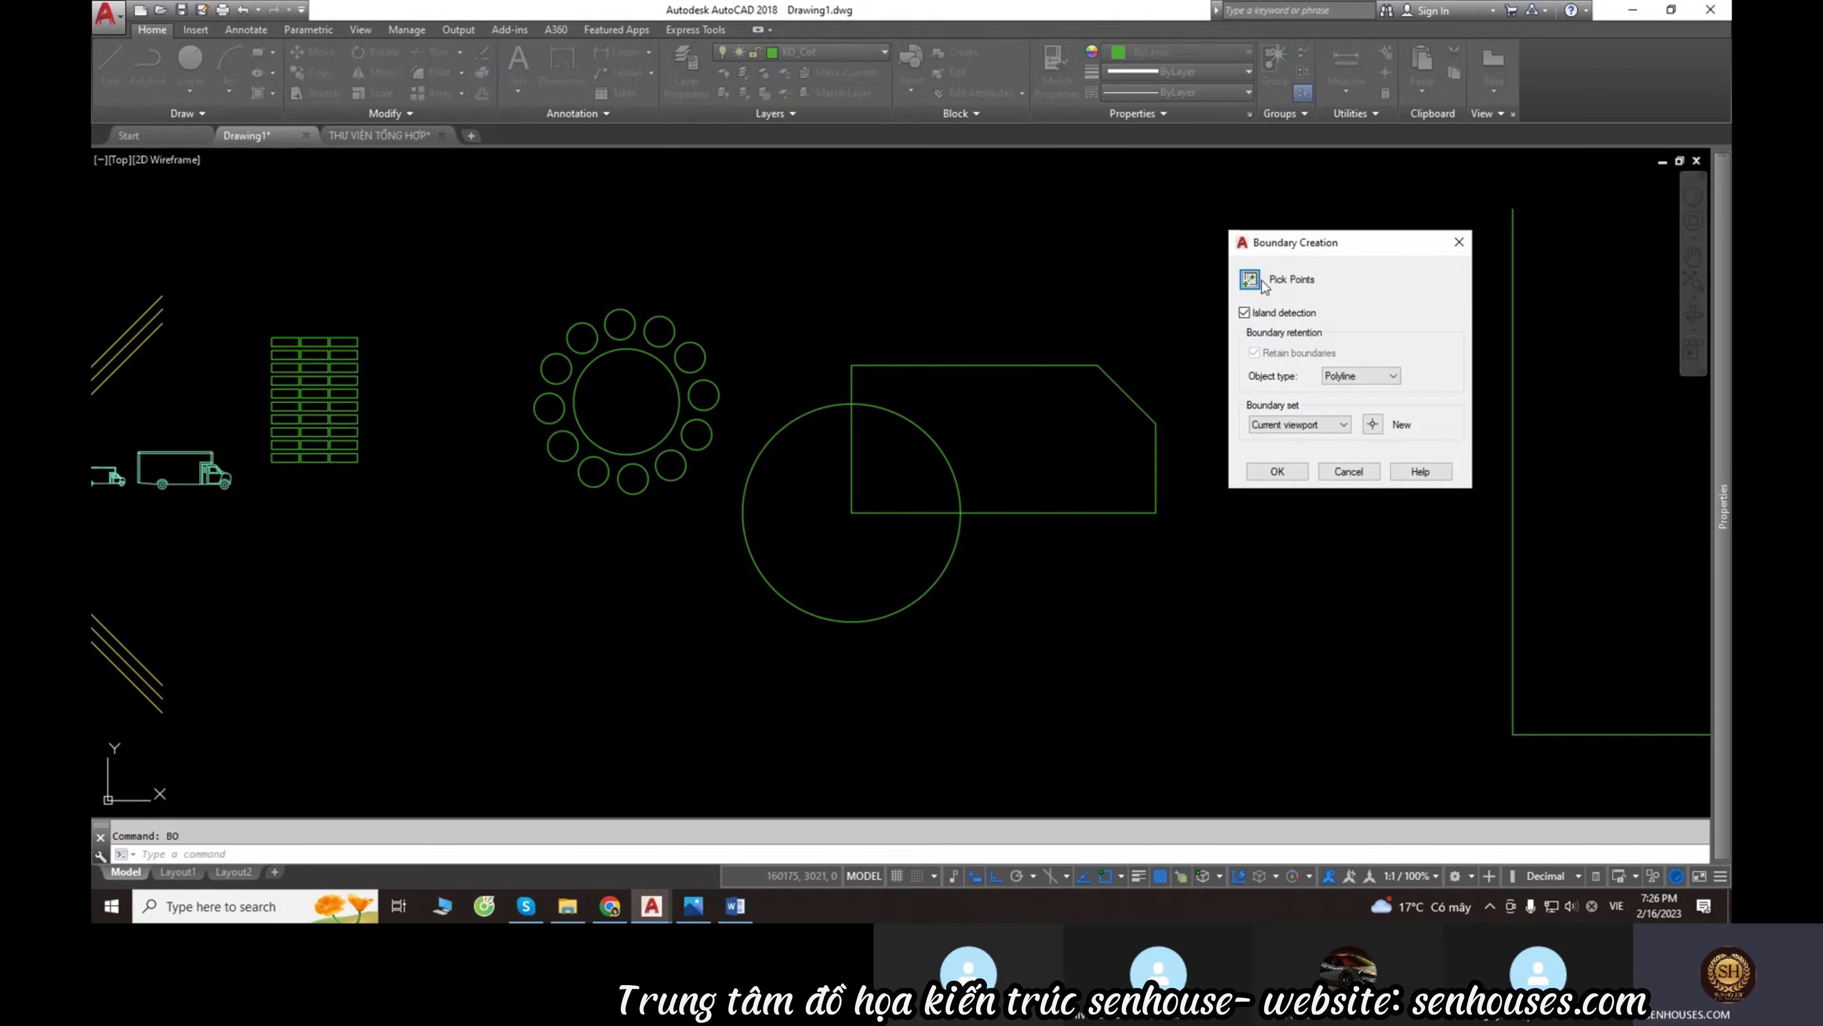
click(1254, 286)
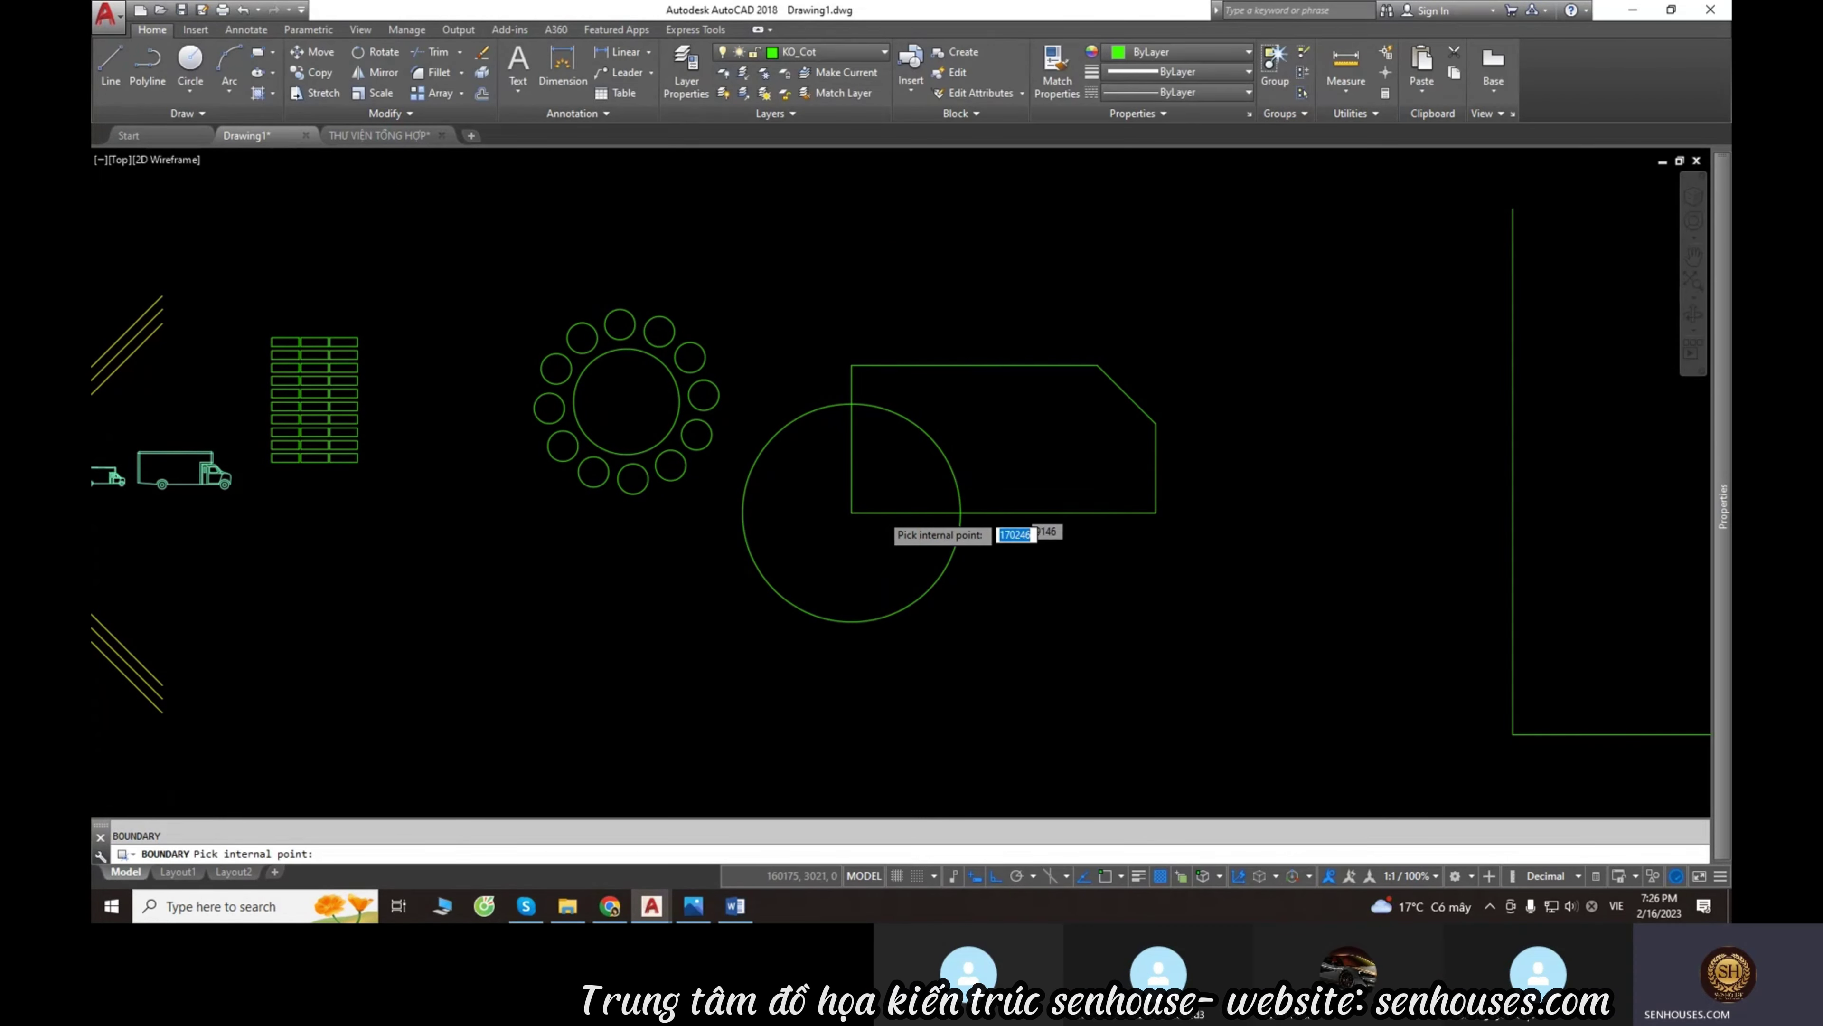
scroll(875, 512, up, 2)
scroll(903, 396, up, 2)
middle_drag(903, 396, 807, 482)
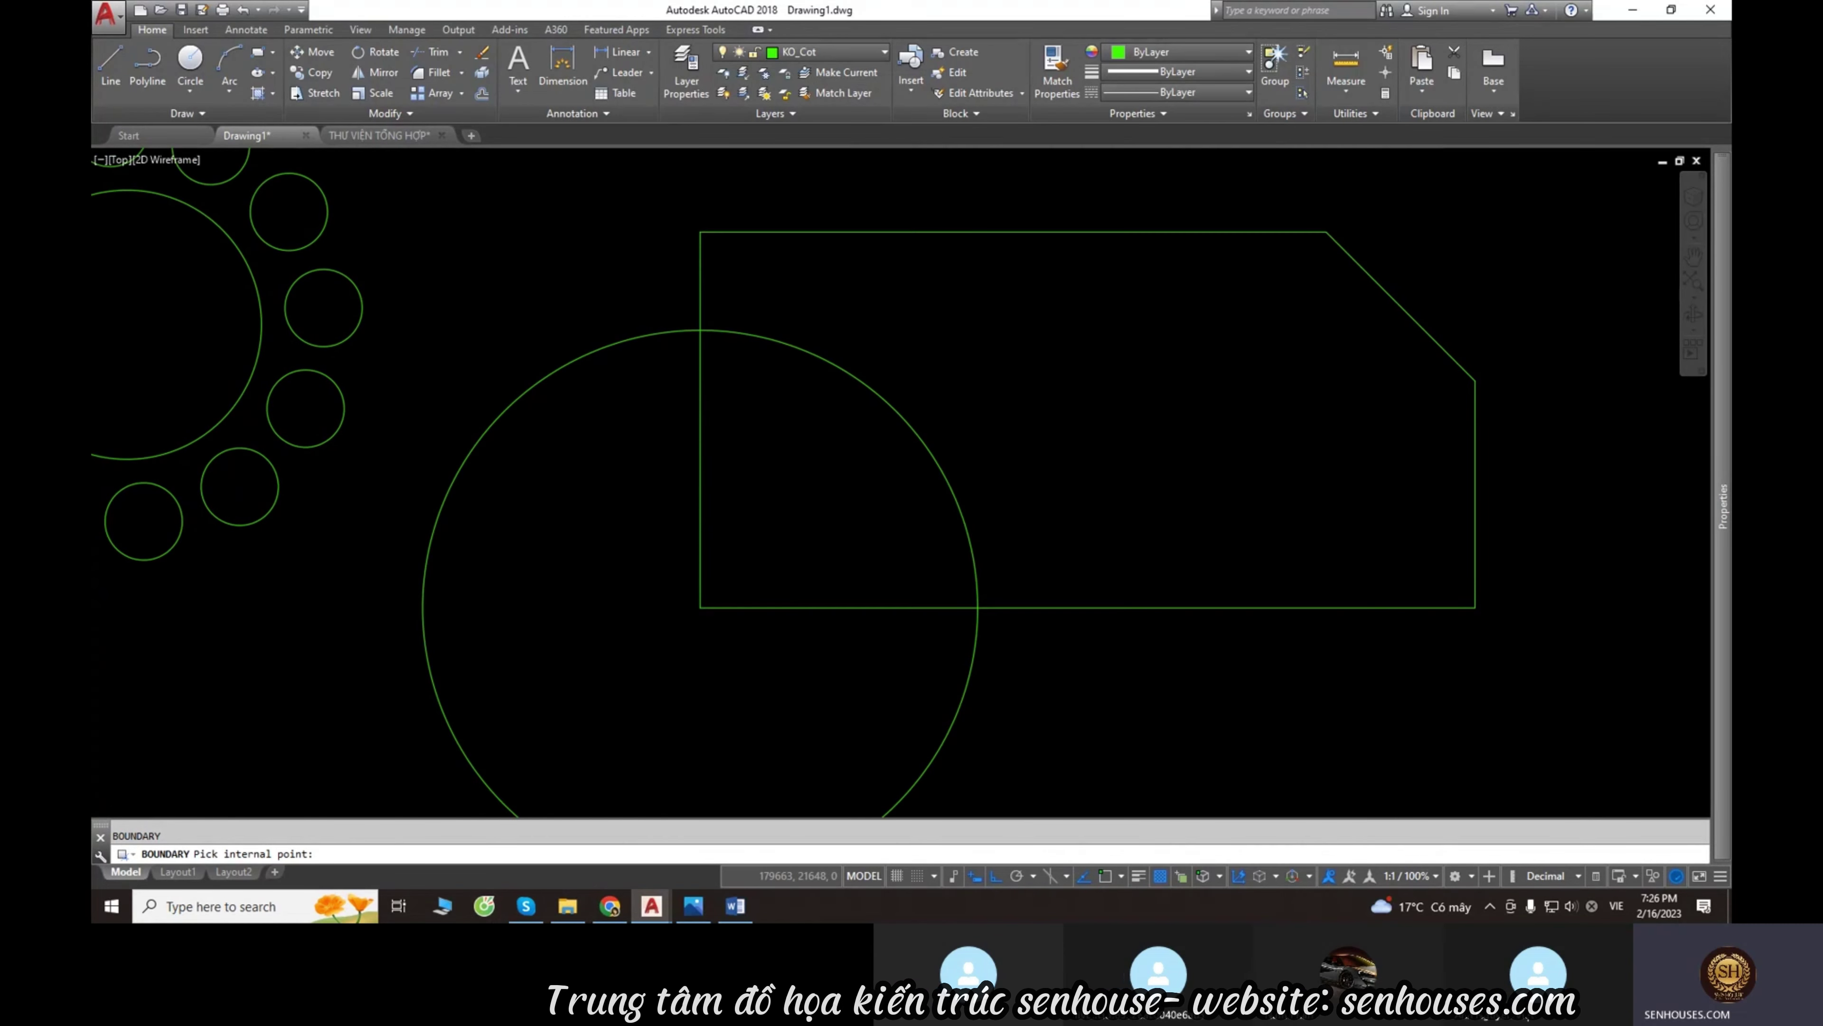
click(808, 483)
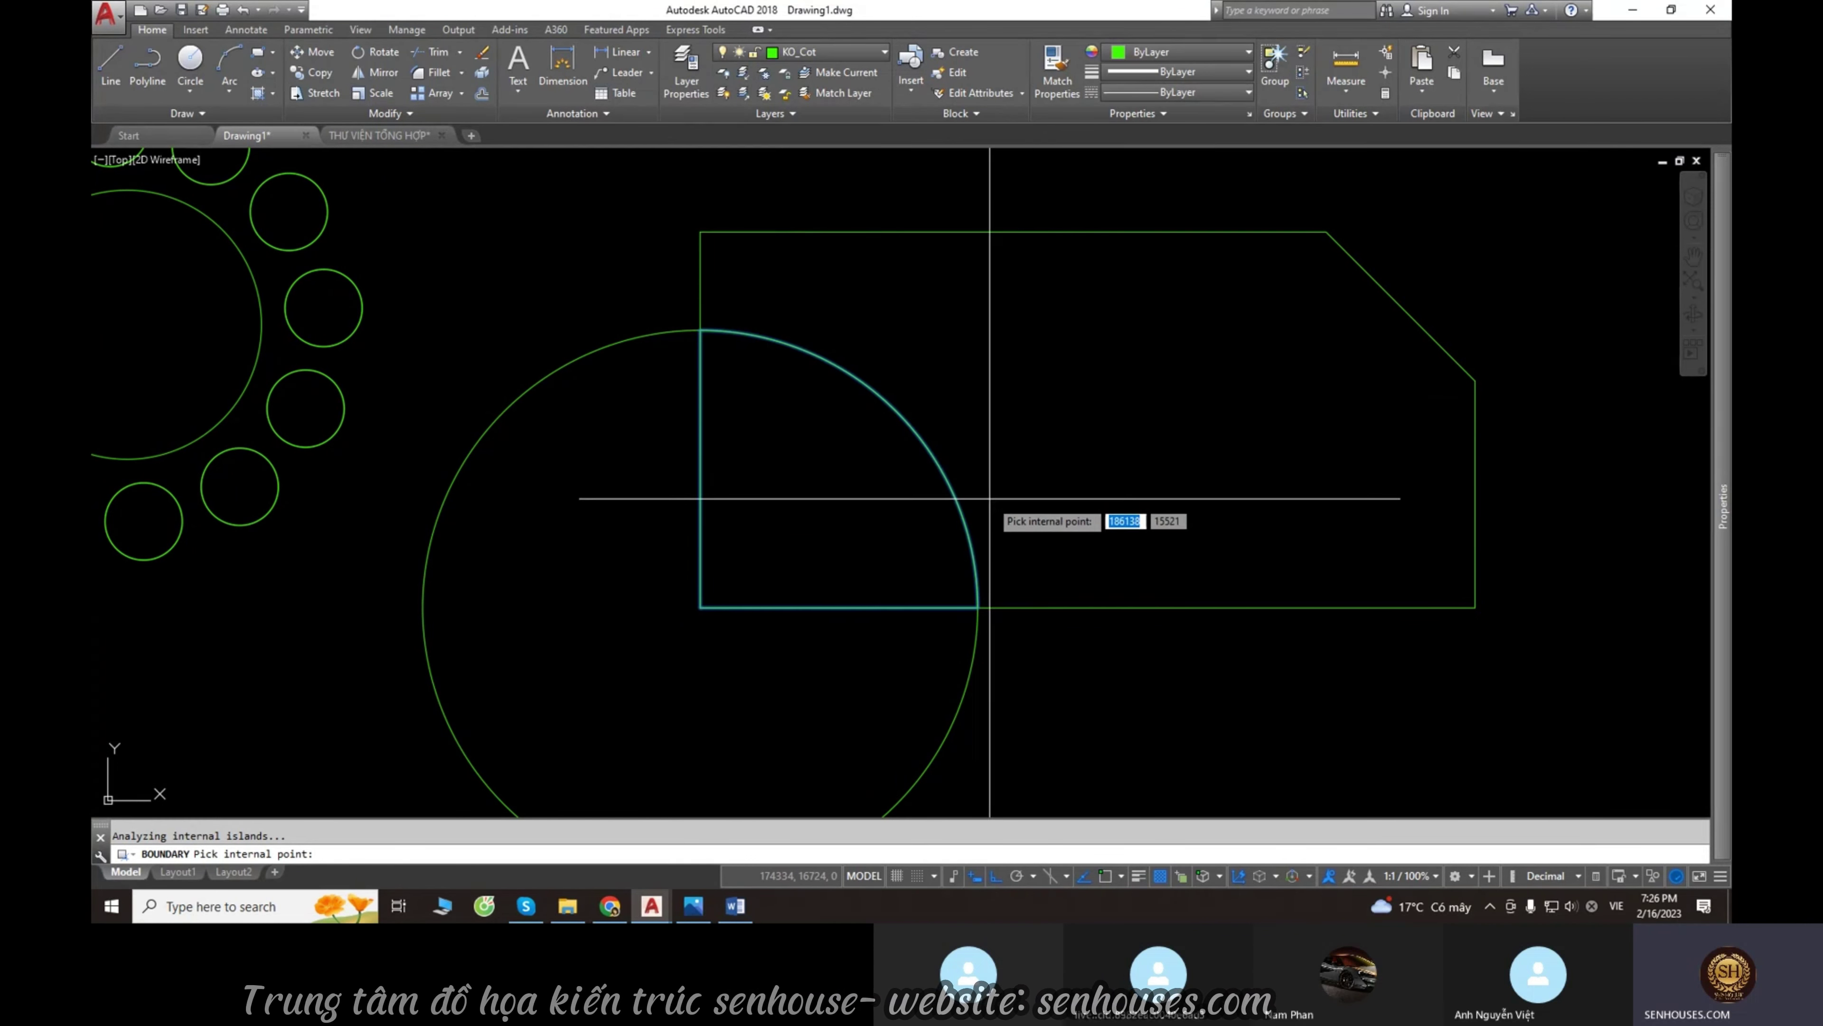
key(Return)
Move the new quarter-circle outline off to the right of the shape.
click(948, 492)
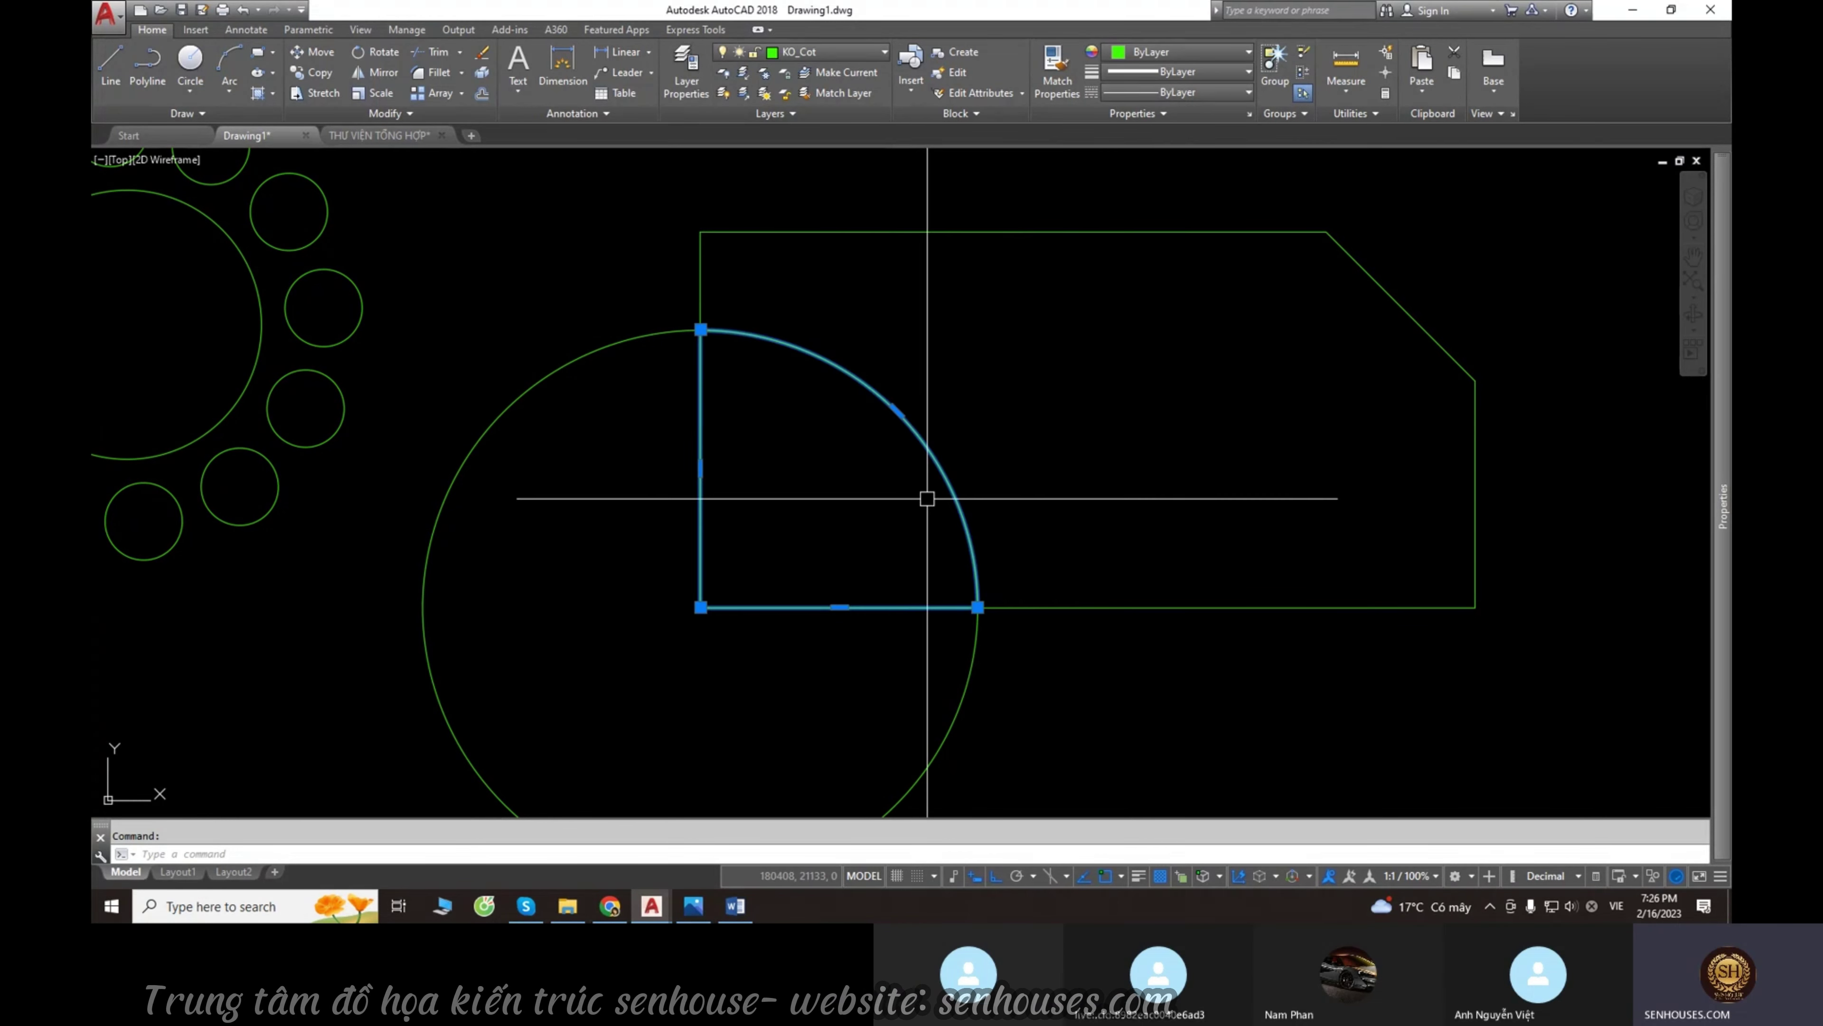
scroll(926, 496, down, 2)
middle_drag(822, 408, 814, 391)
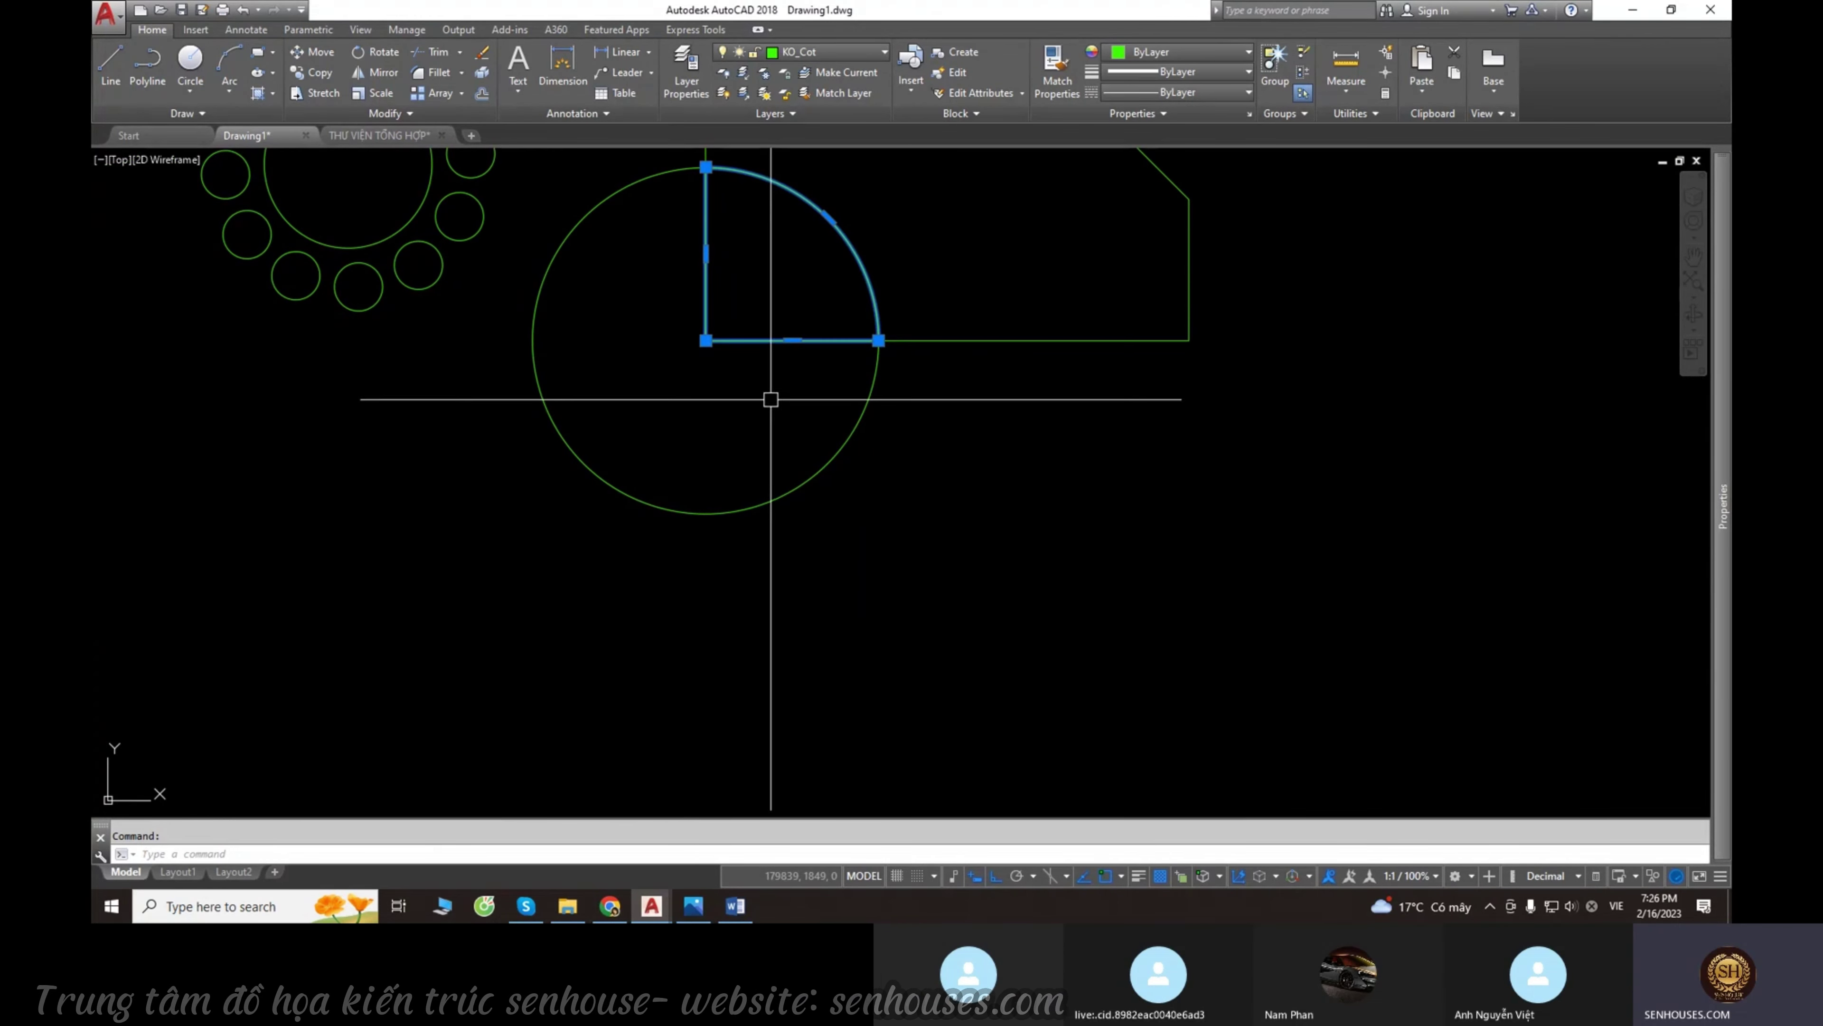
scroll(768, 397, down, 2)
text(m)
key(Return)
click(807, 467)
click(1233, 603)
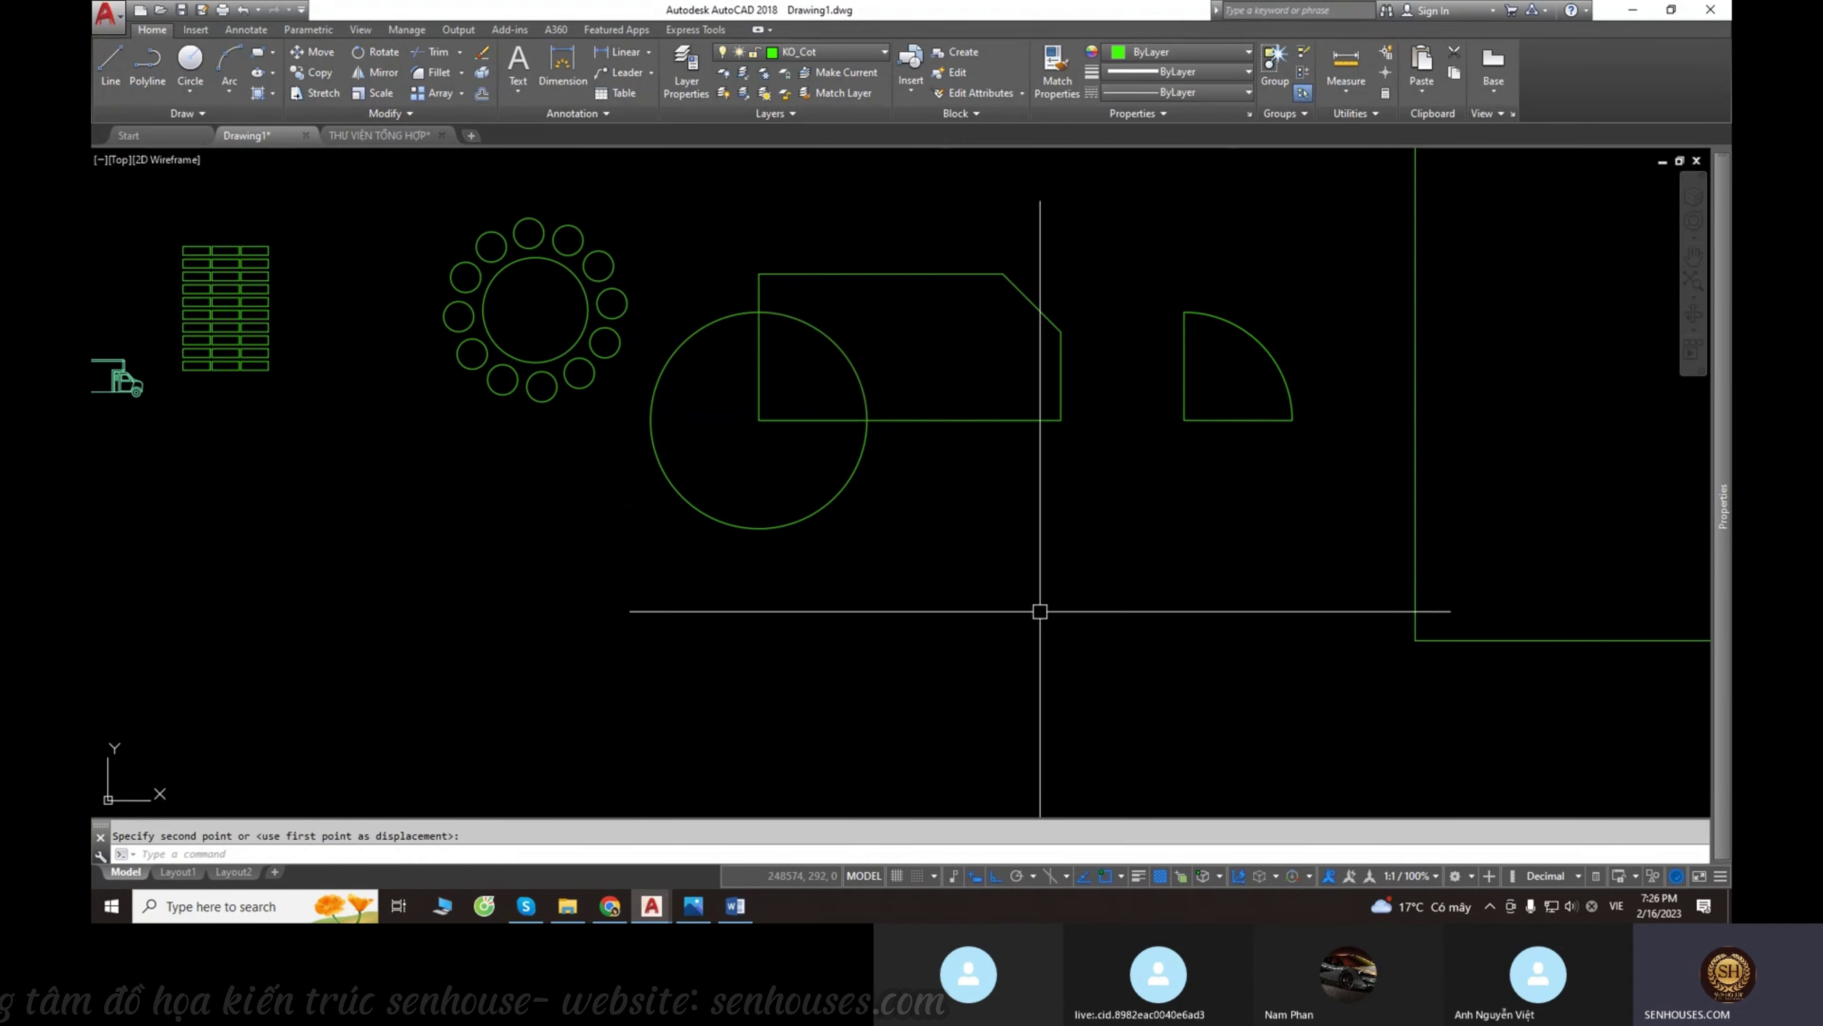
click(1256, 483)
click(1214, 415)
scroll(1149, 460, up, 2)
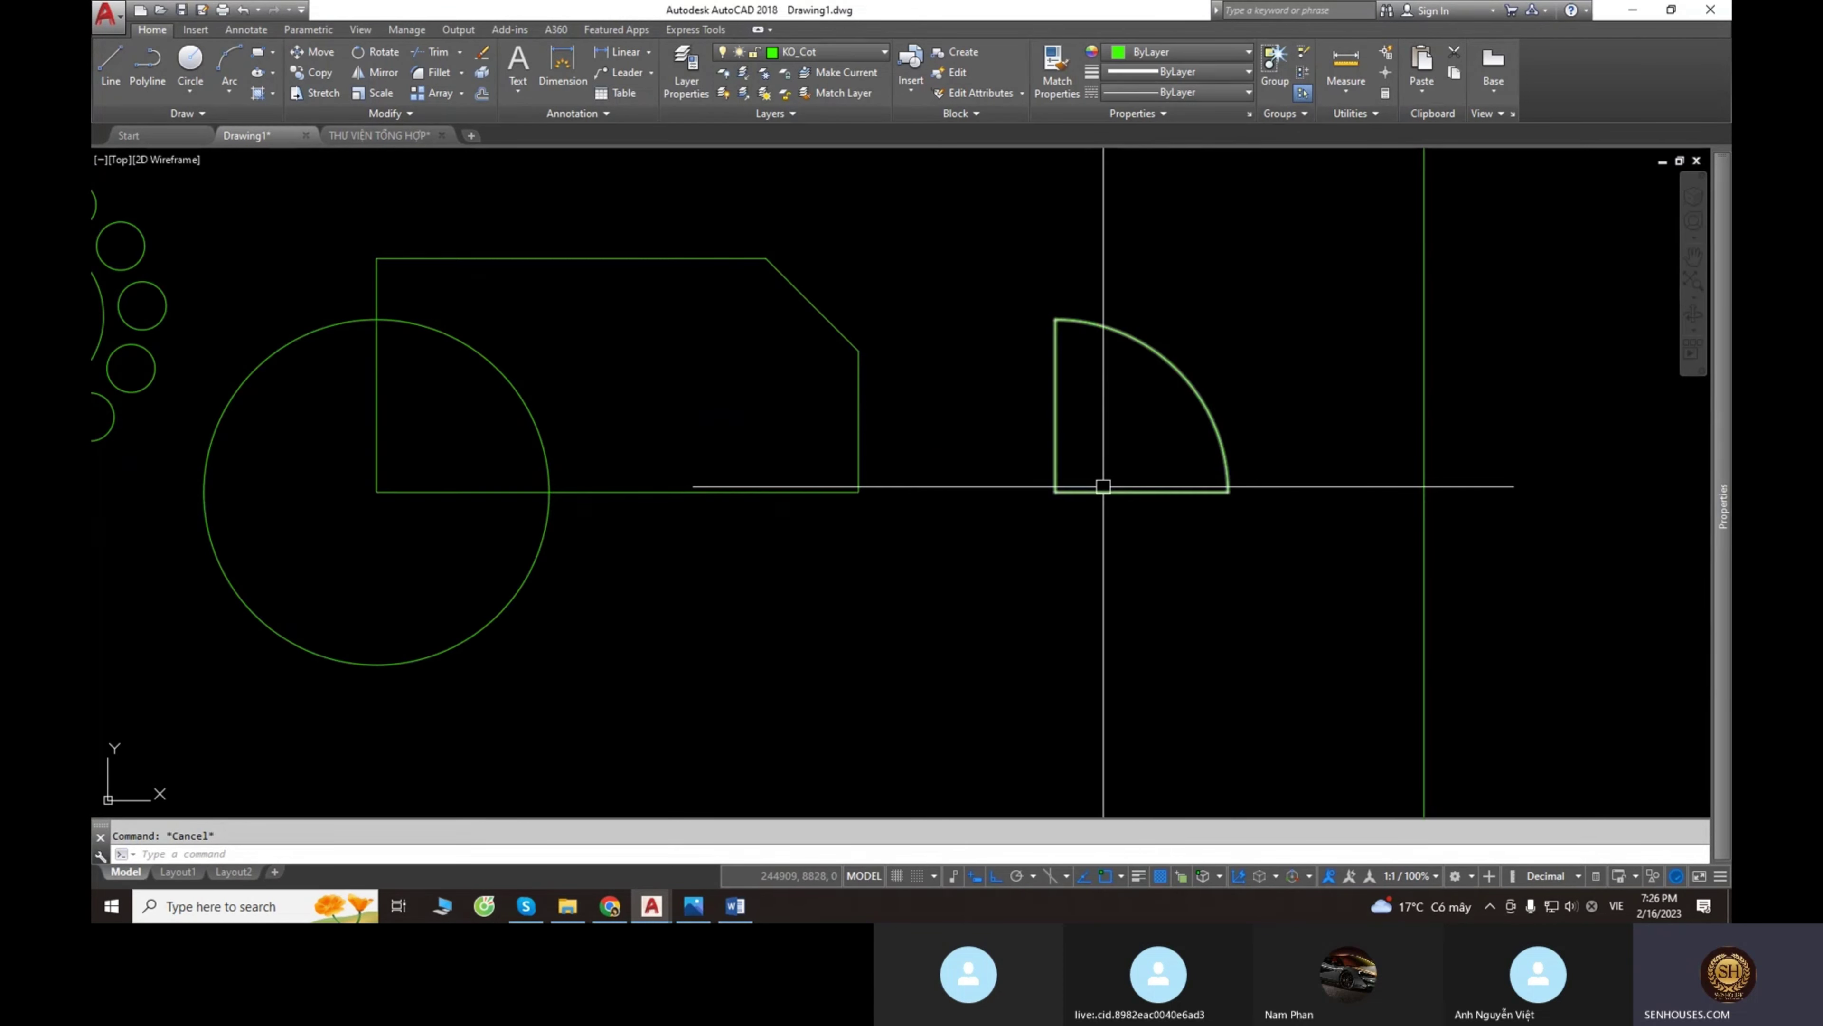
key(Escape)
click(1174, 579)
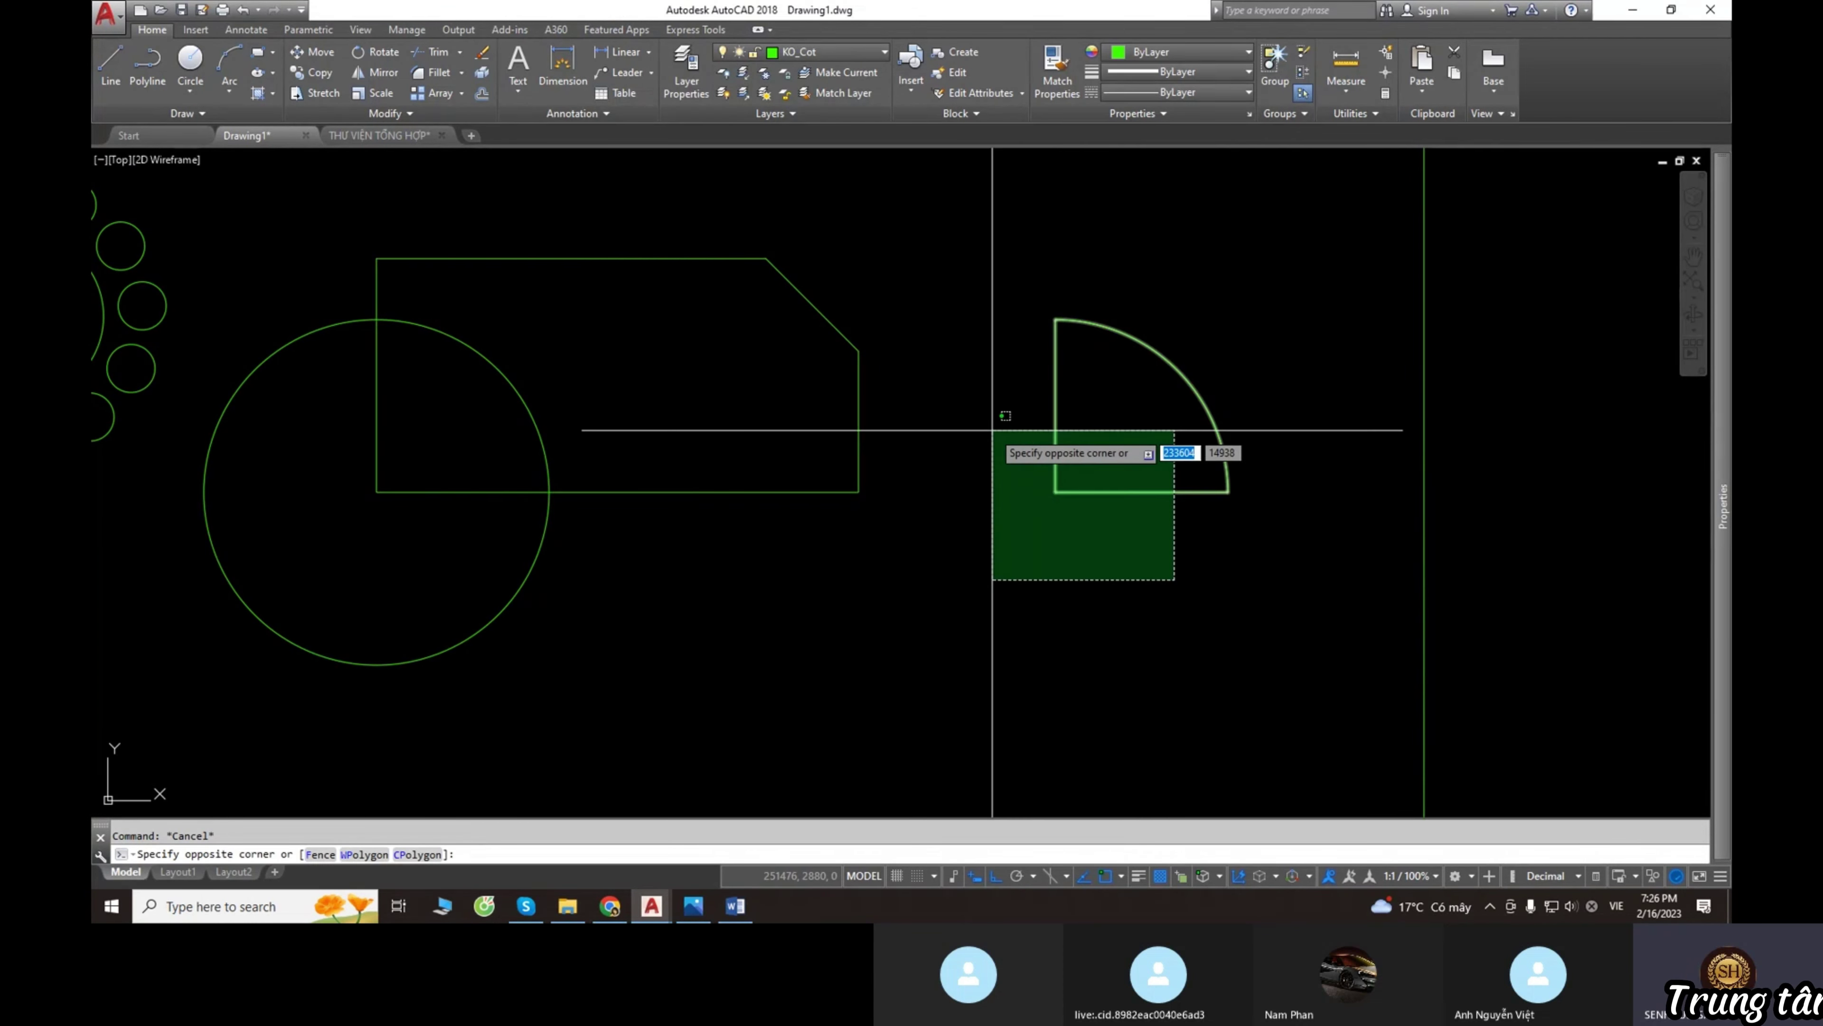
middle_drag(981, 432, 1160, 476)
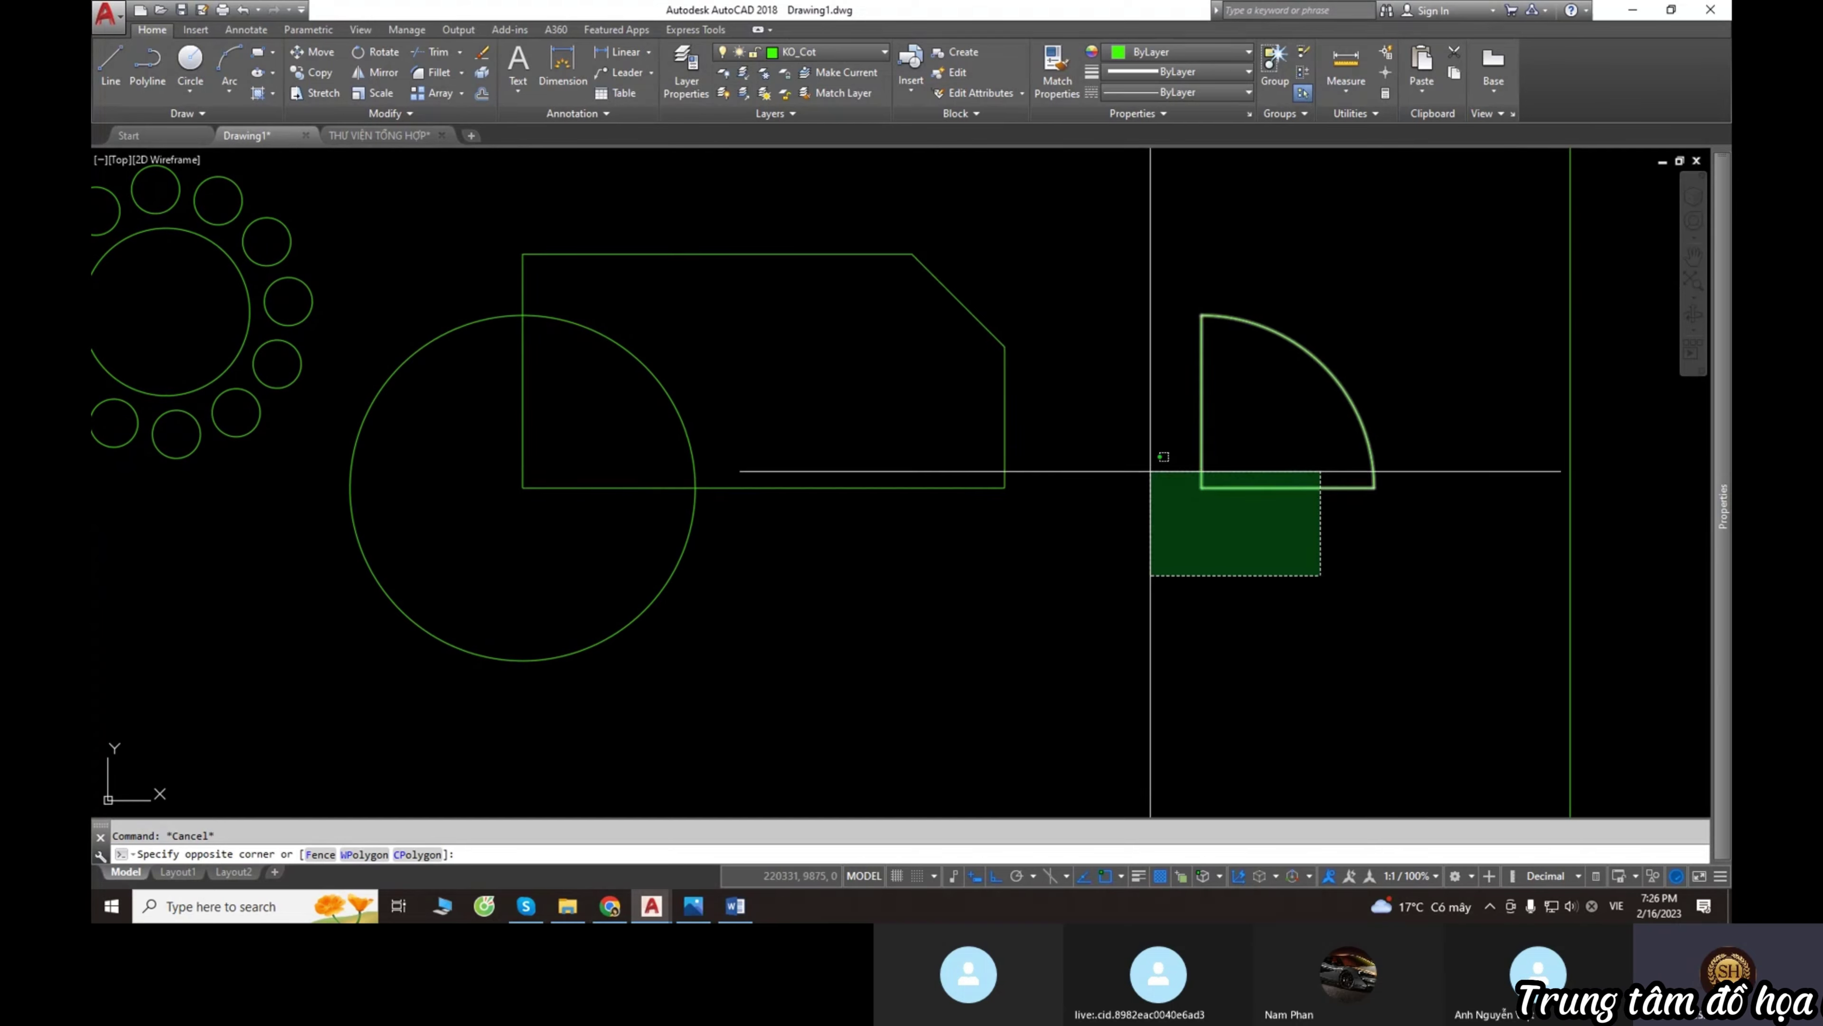
key(Escape)
scroll(651, 420, down, 2)
middle_drag(882, 479, 715, 482)
click(800, 340)
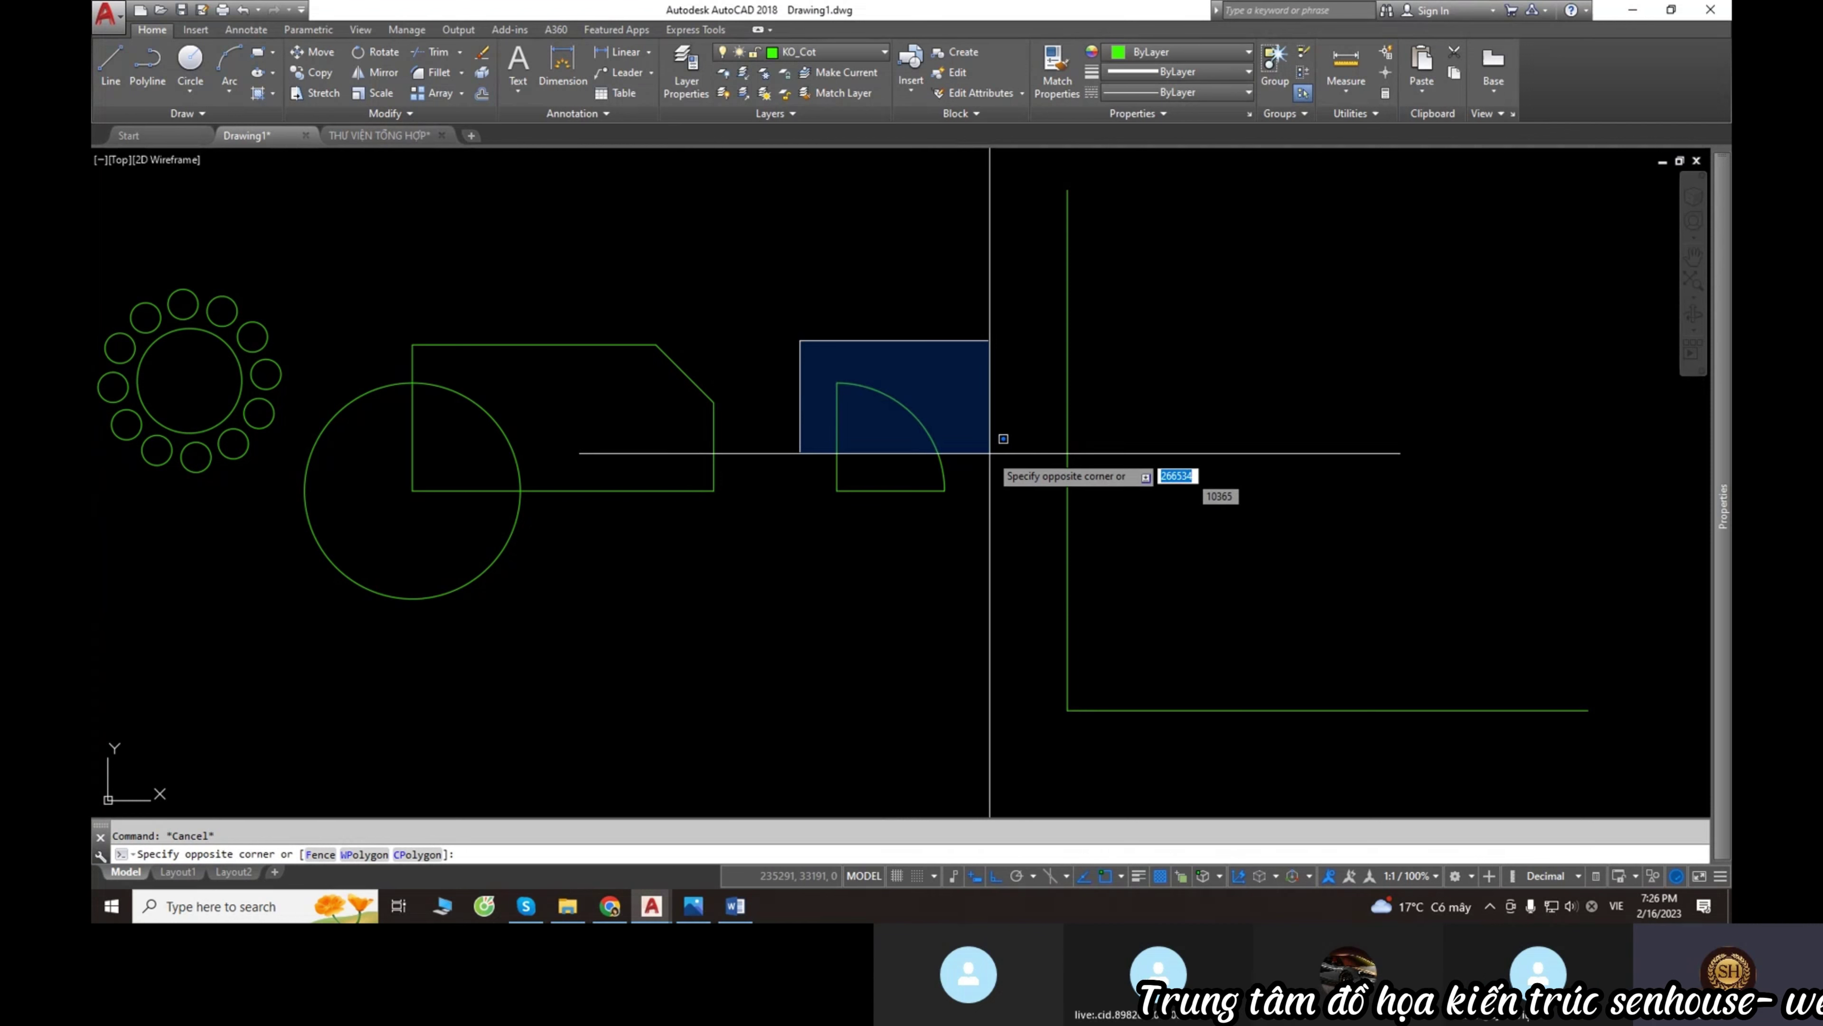
key(Escape)
key(Escape)
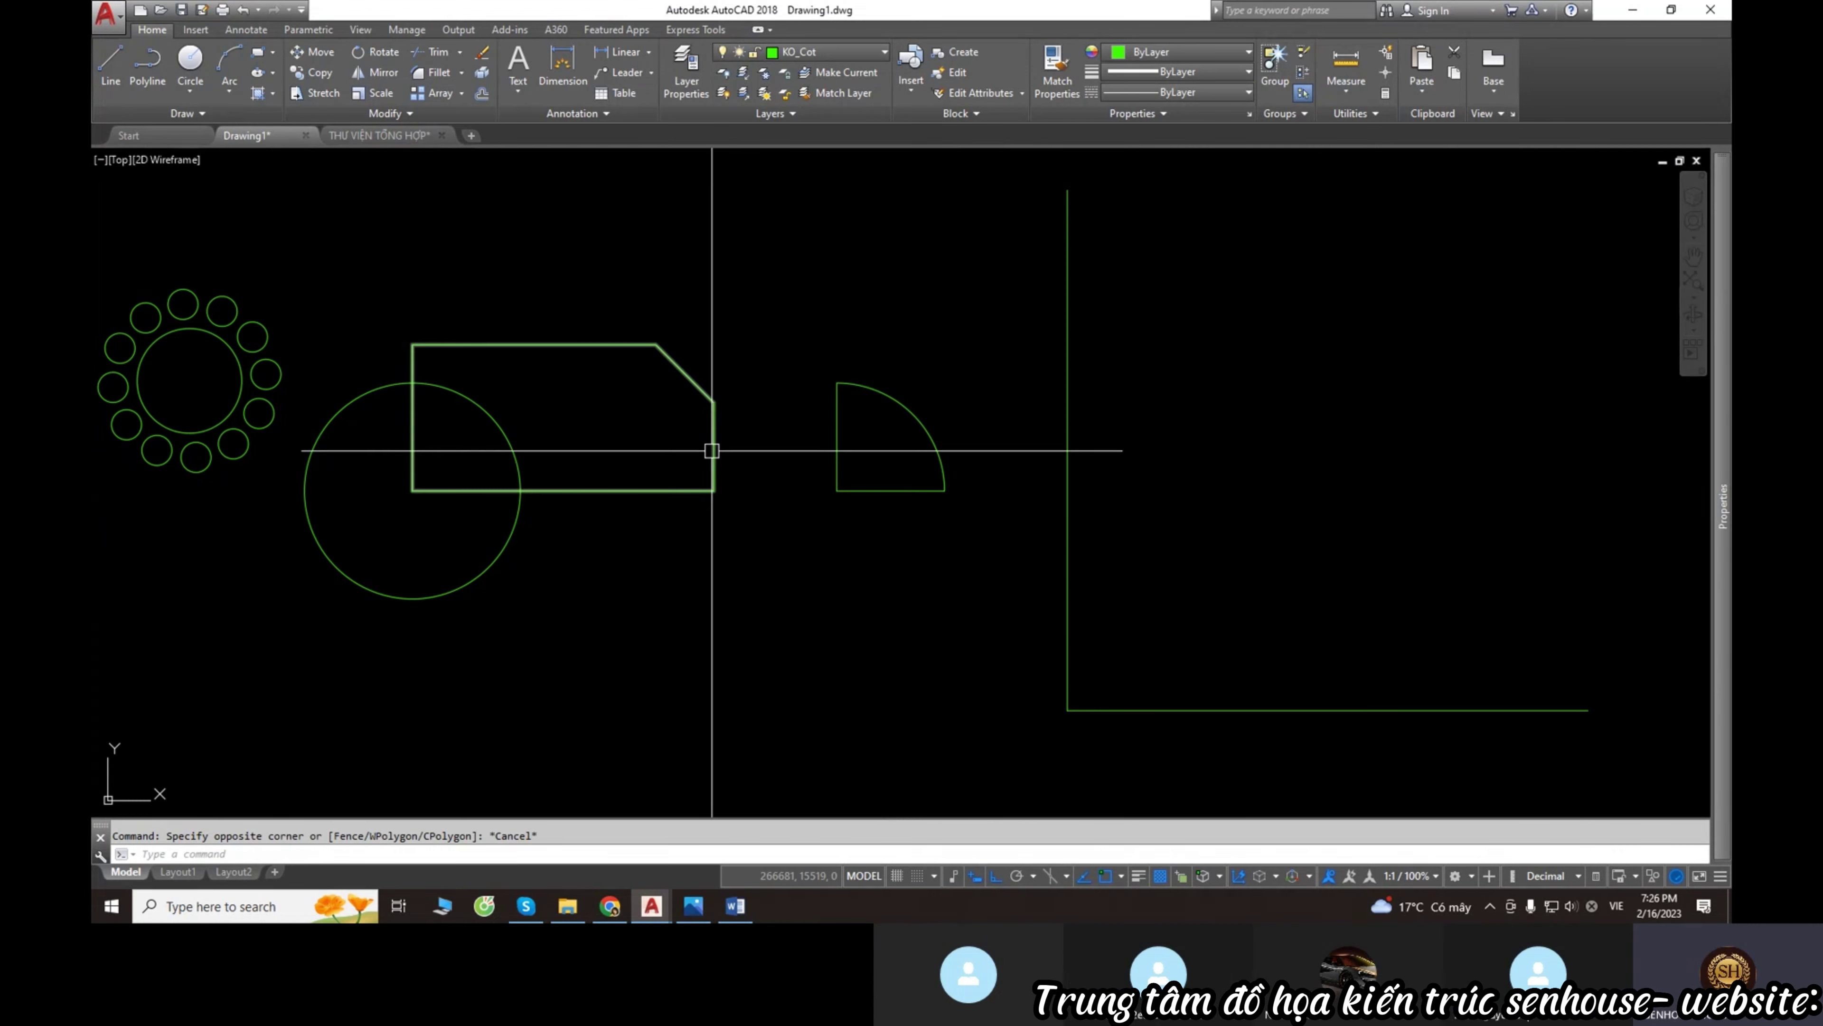
scroll(871, 501, up, 2)
click(886, 529)
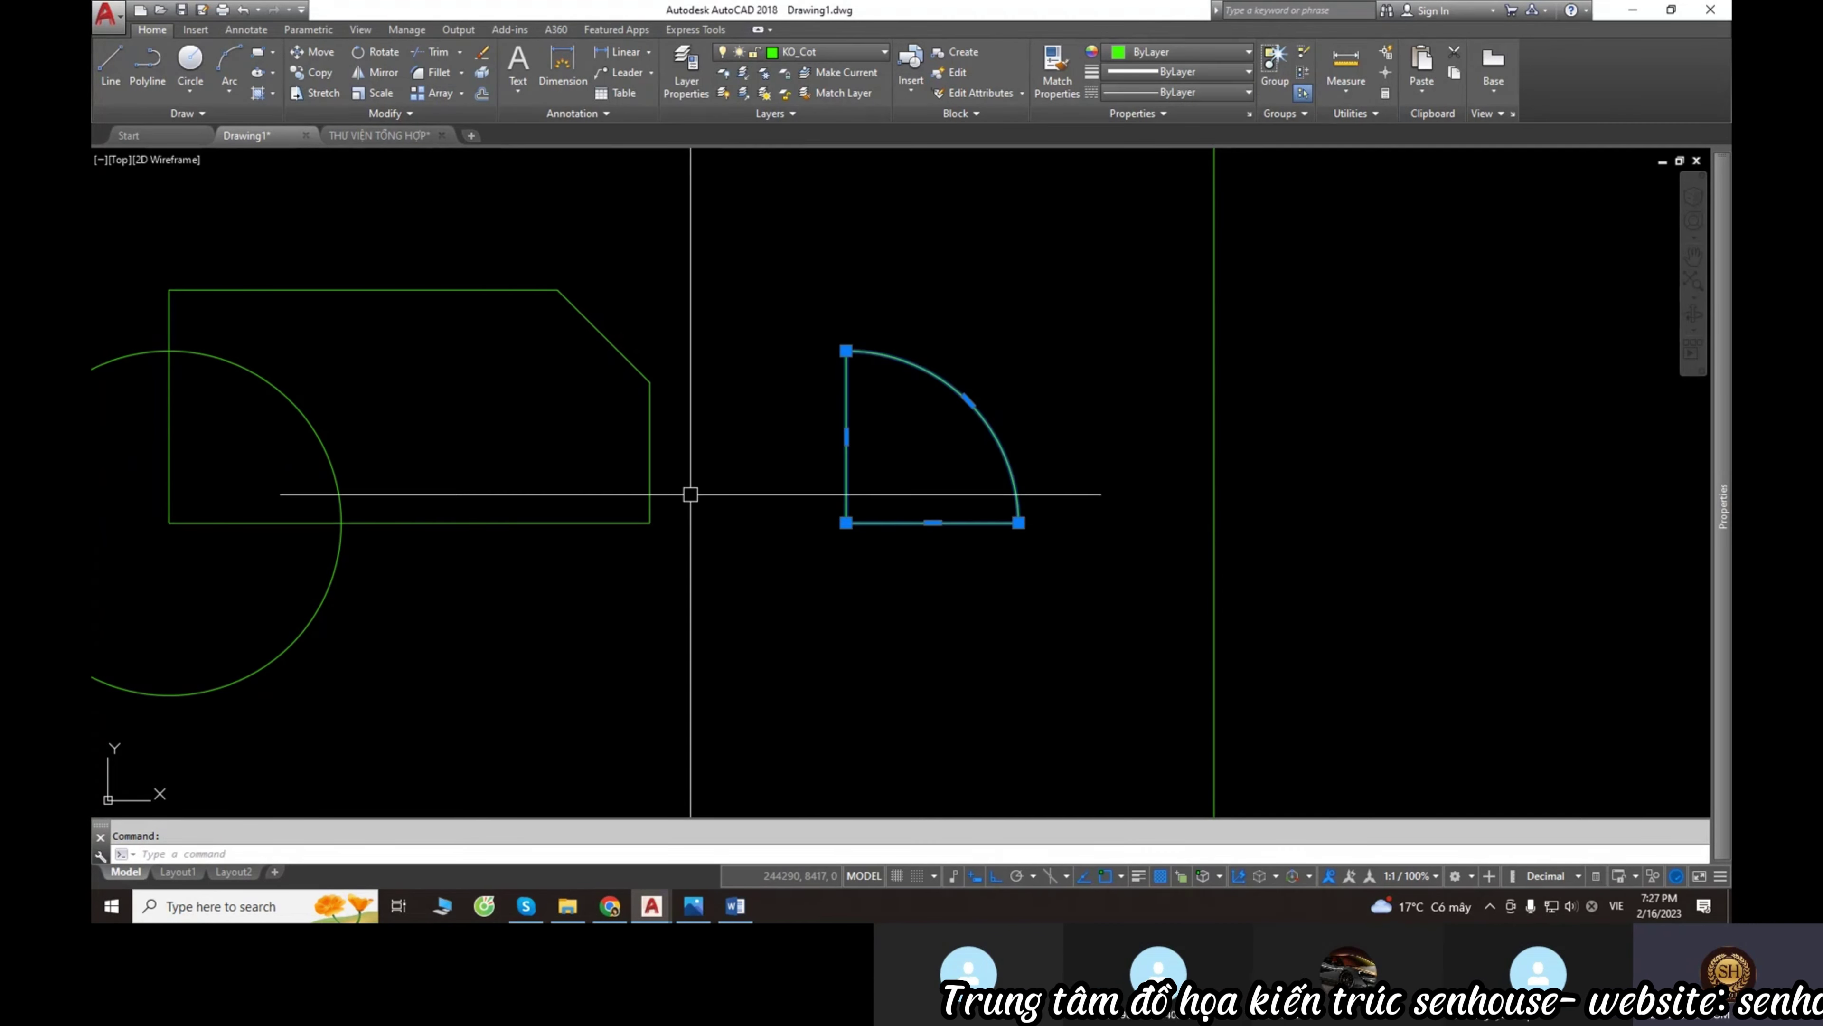
key(Escape)
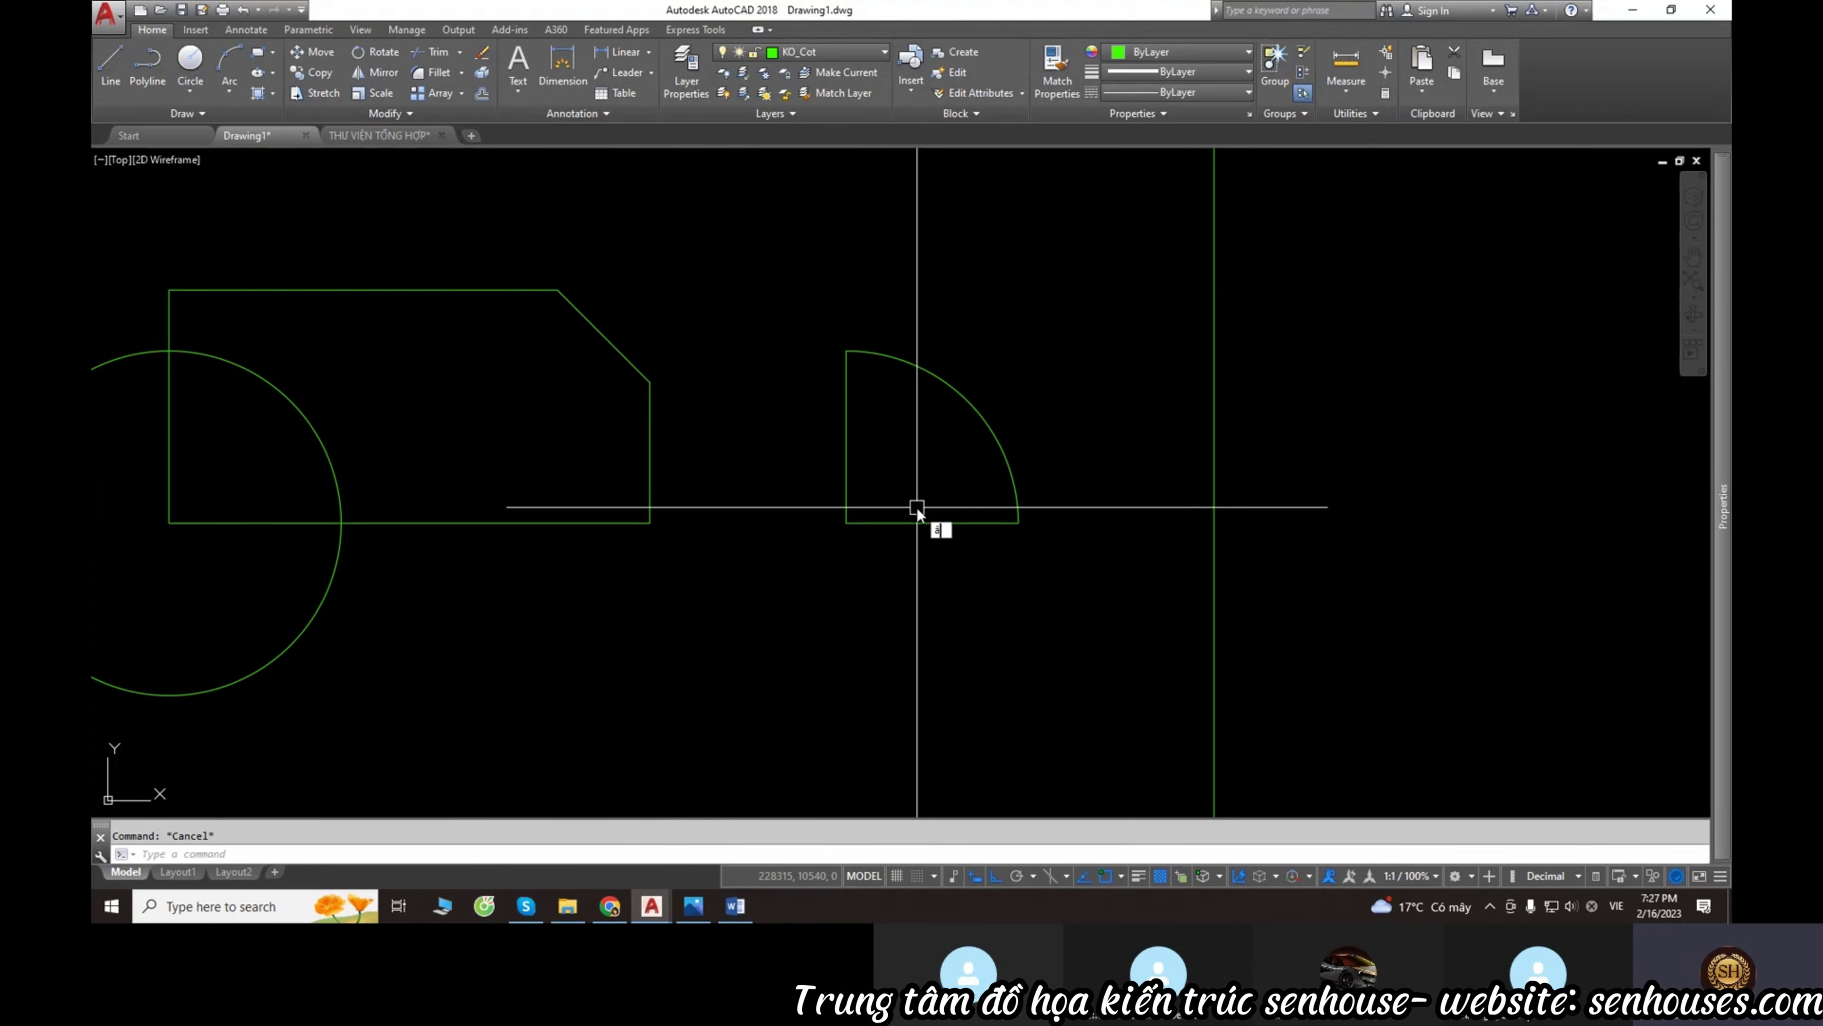
Use AREA's Object option on the quarter-circle outline: Area 272295537, Perimeter 66488.
key(Return)
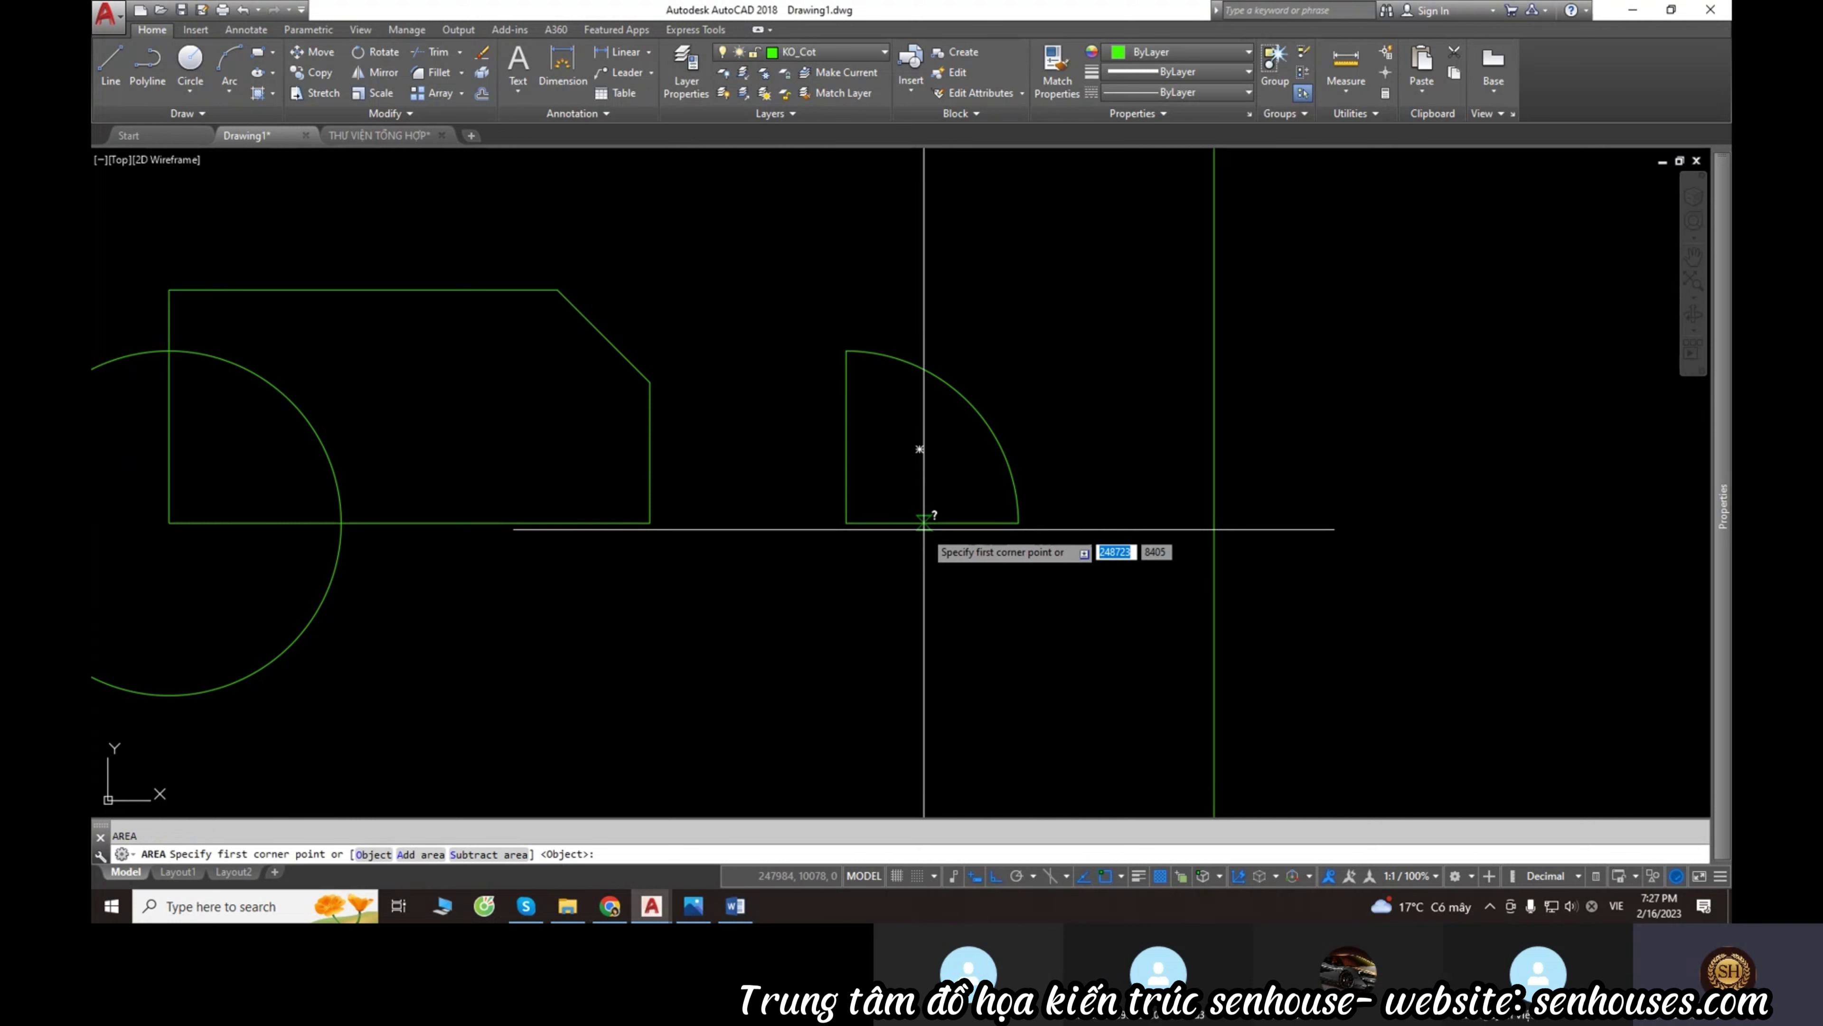
key(Return)
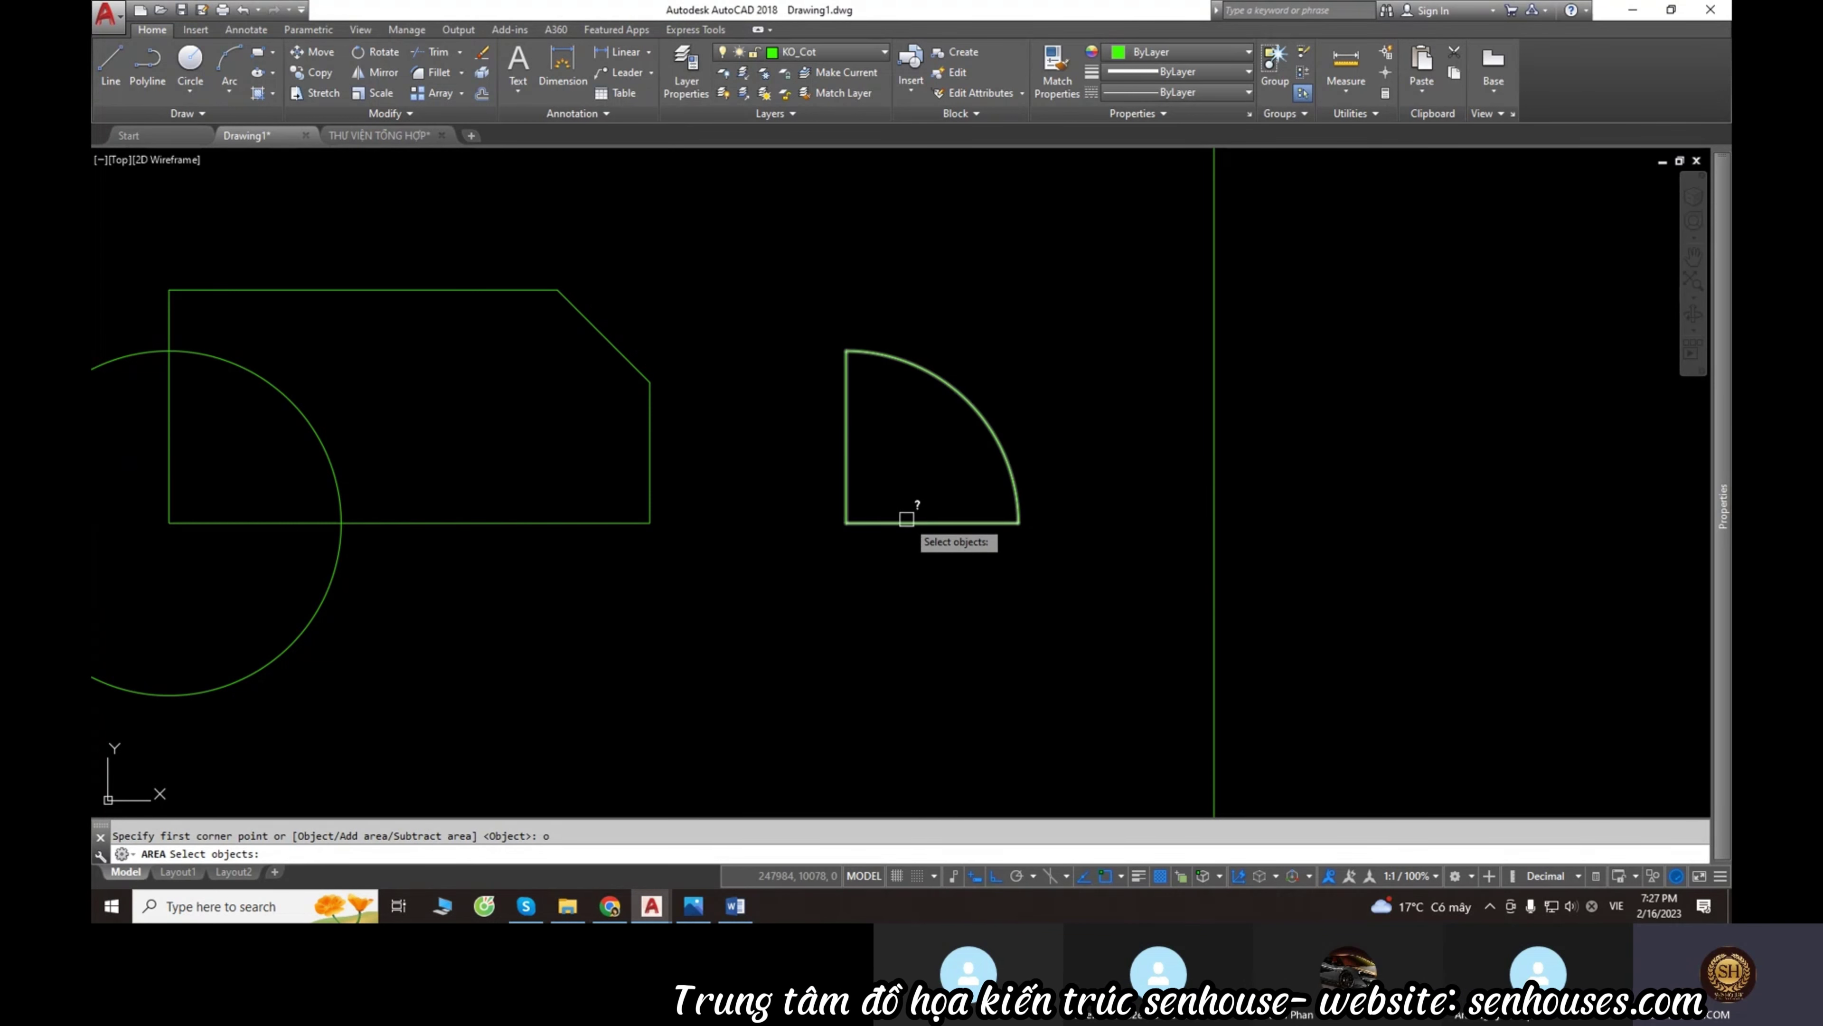
scroll(765, 463, up, 2)
scroll(767, 464, up, 2)
middle_drag(1001, 399, 689, 461)
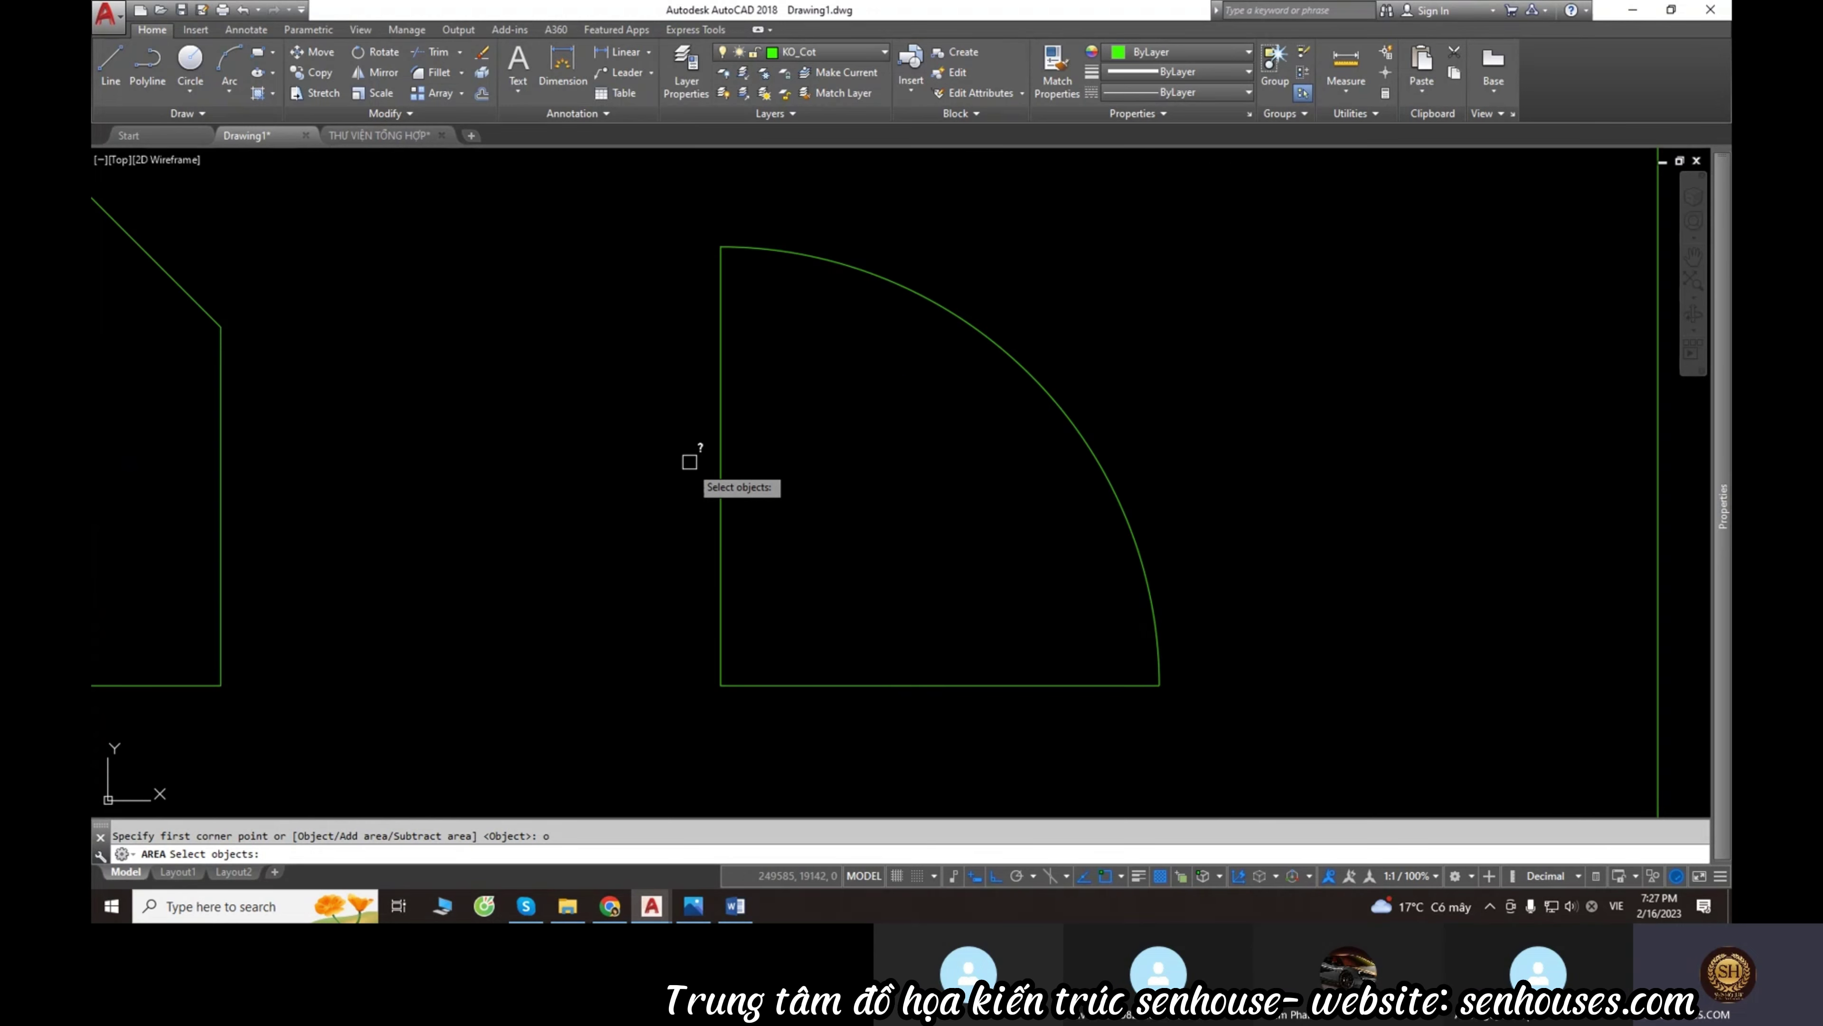
scroll(1007, 635, down, 2)
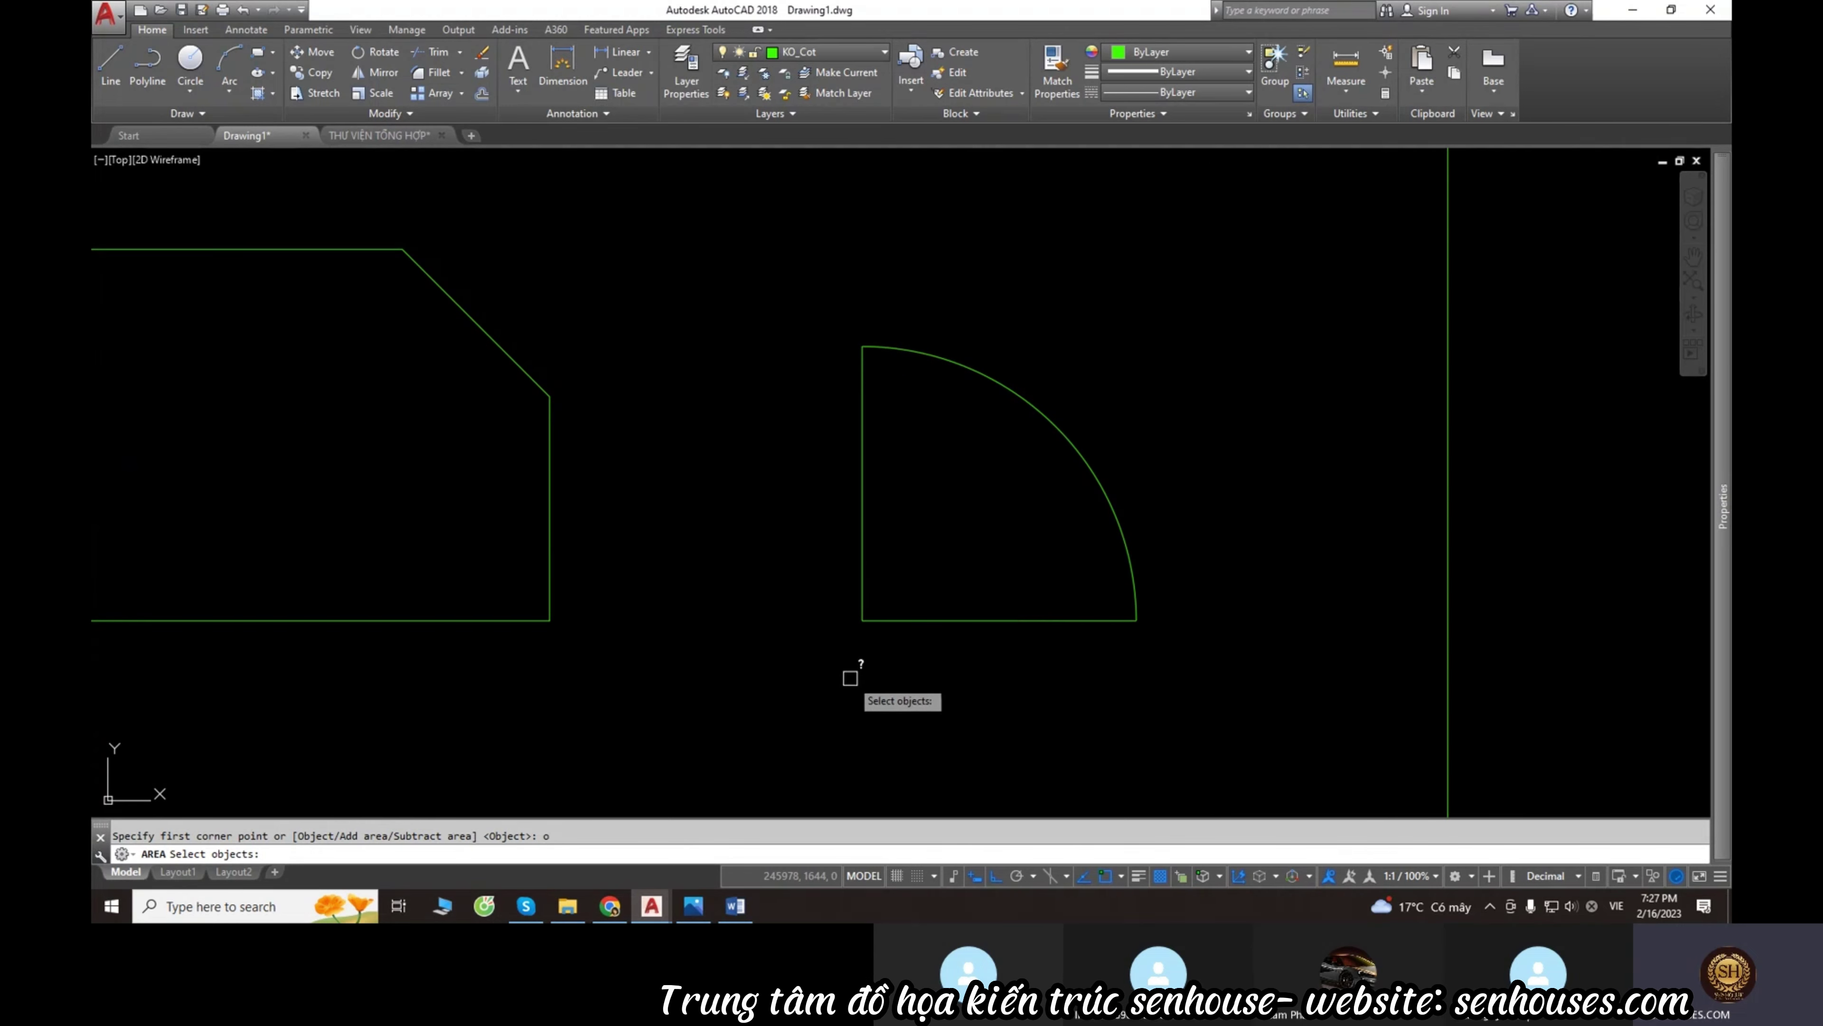
middle_drag(850, 678, 880, 643)
click(958, 591)
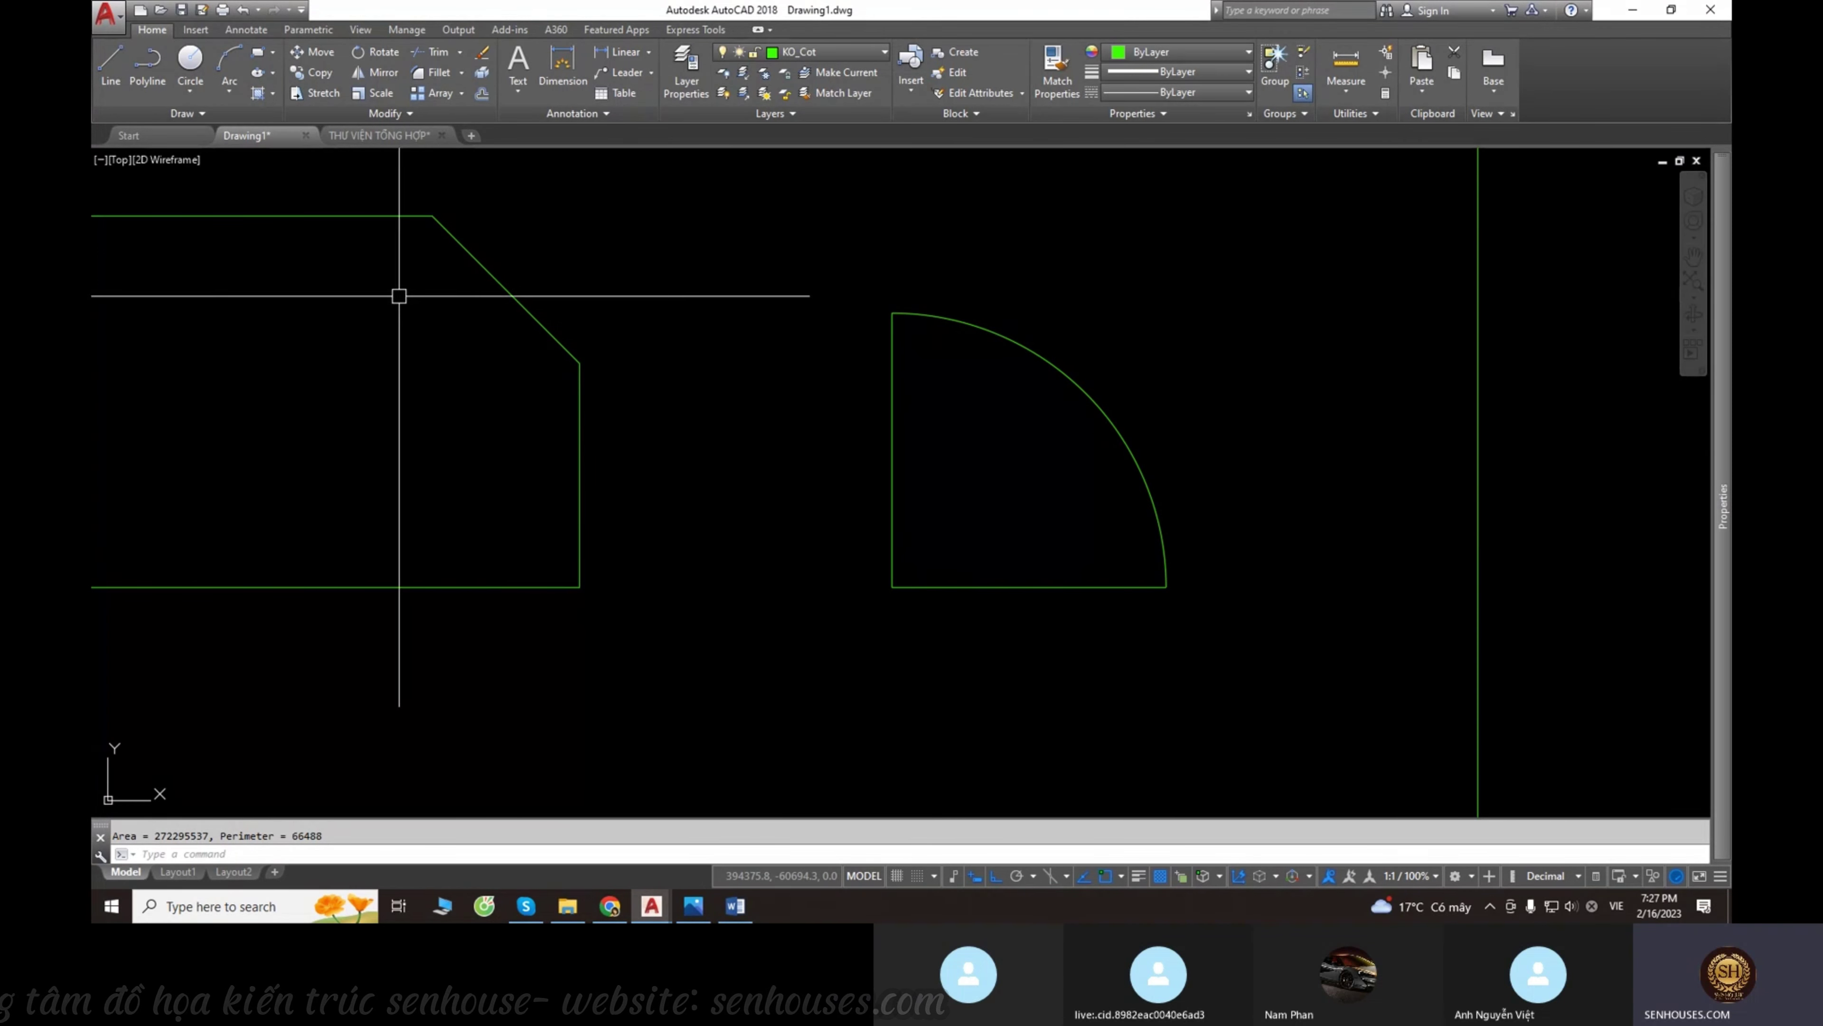
scroll(474, 319, down, 6)
middle_drag(510, 330, 705, 401)
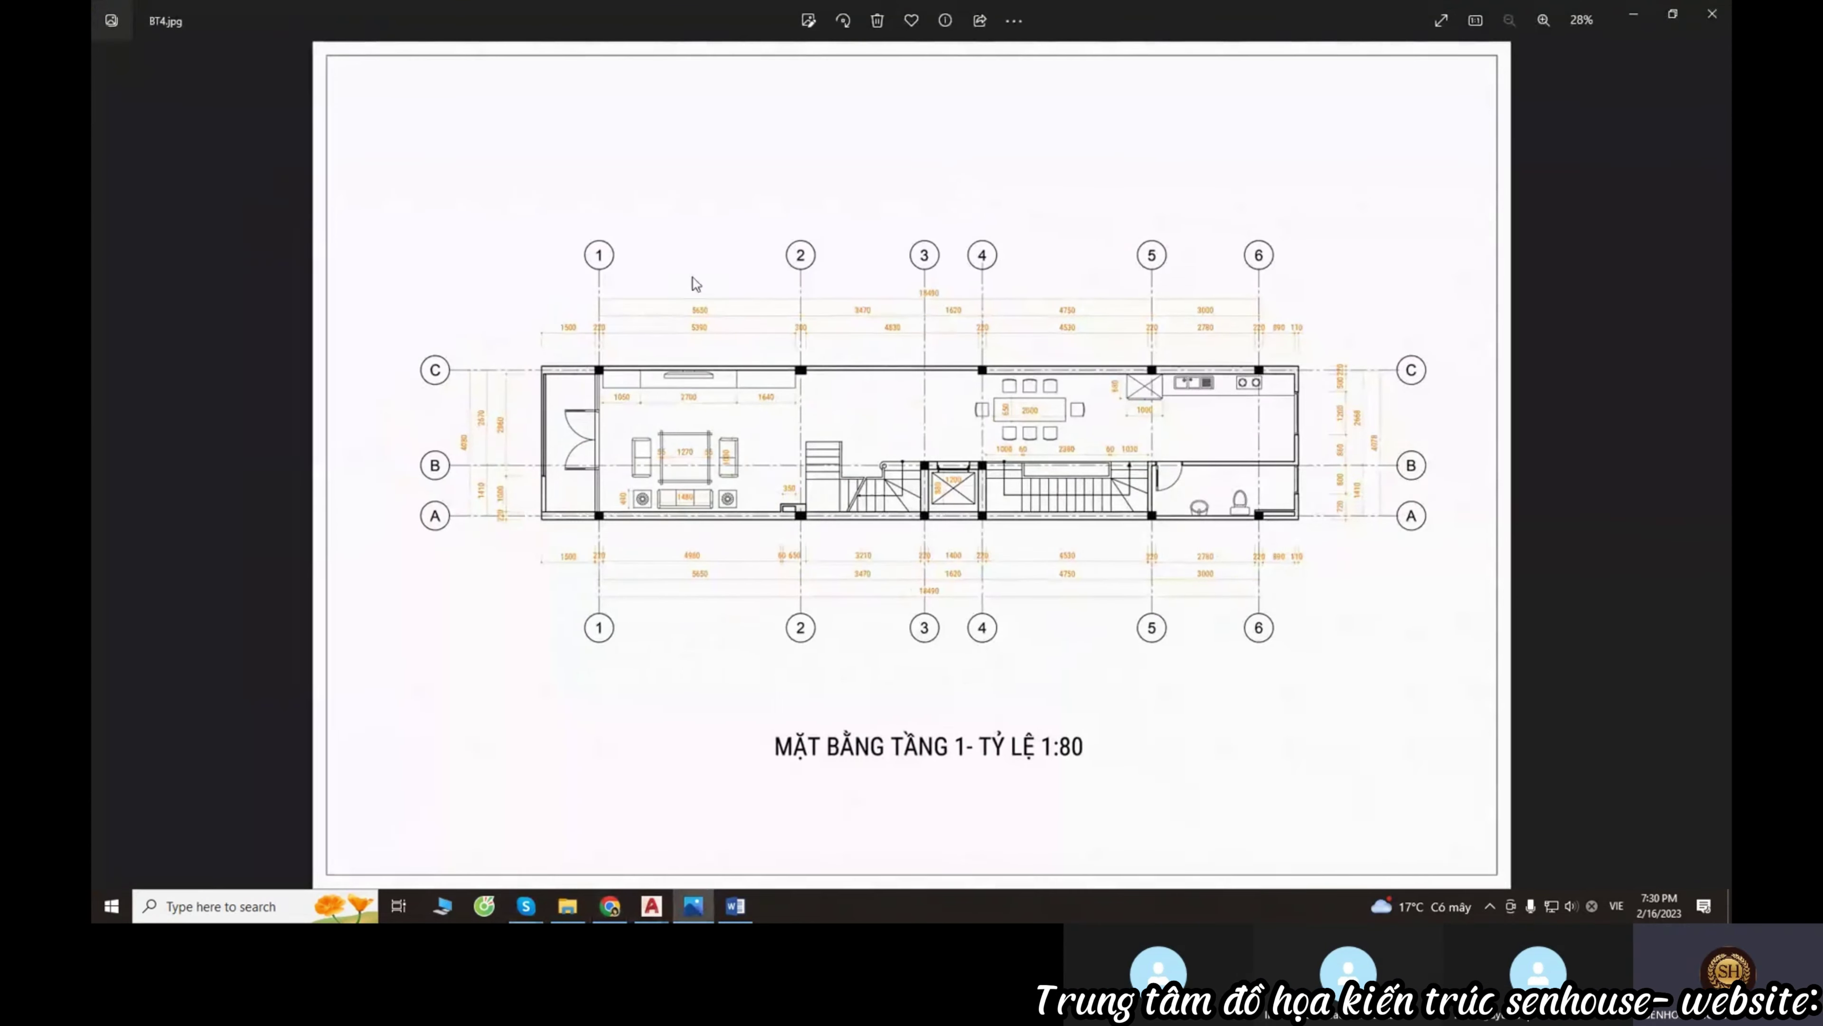
Close the floor-plan image in Photos to return to AutoCAD.
key(alt+F4)
Return to AutoCAD and zoom in on grid bubble 1 of the floor plan.
key(alt+Tab)
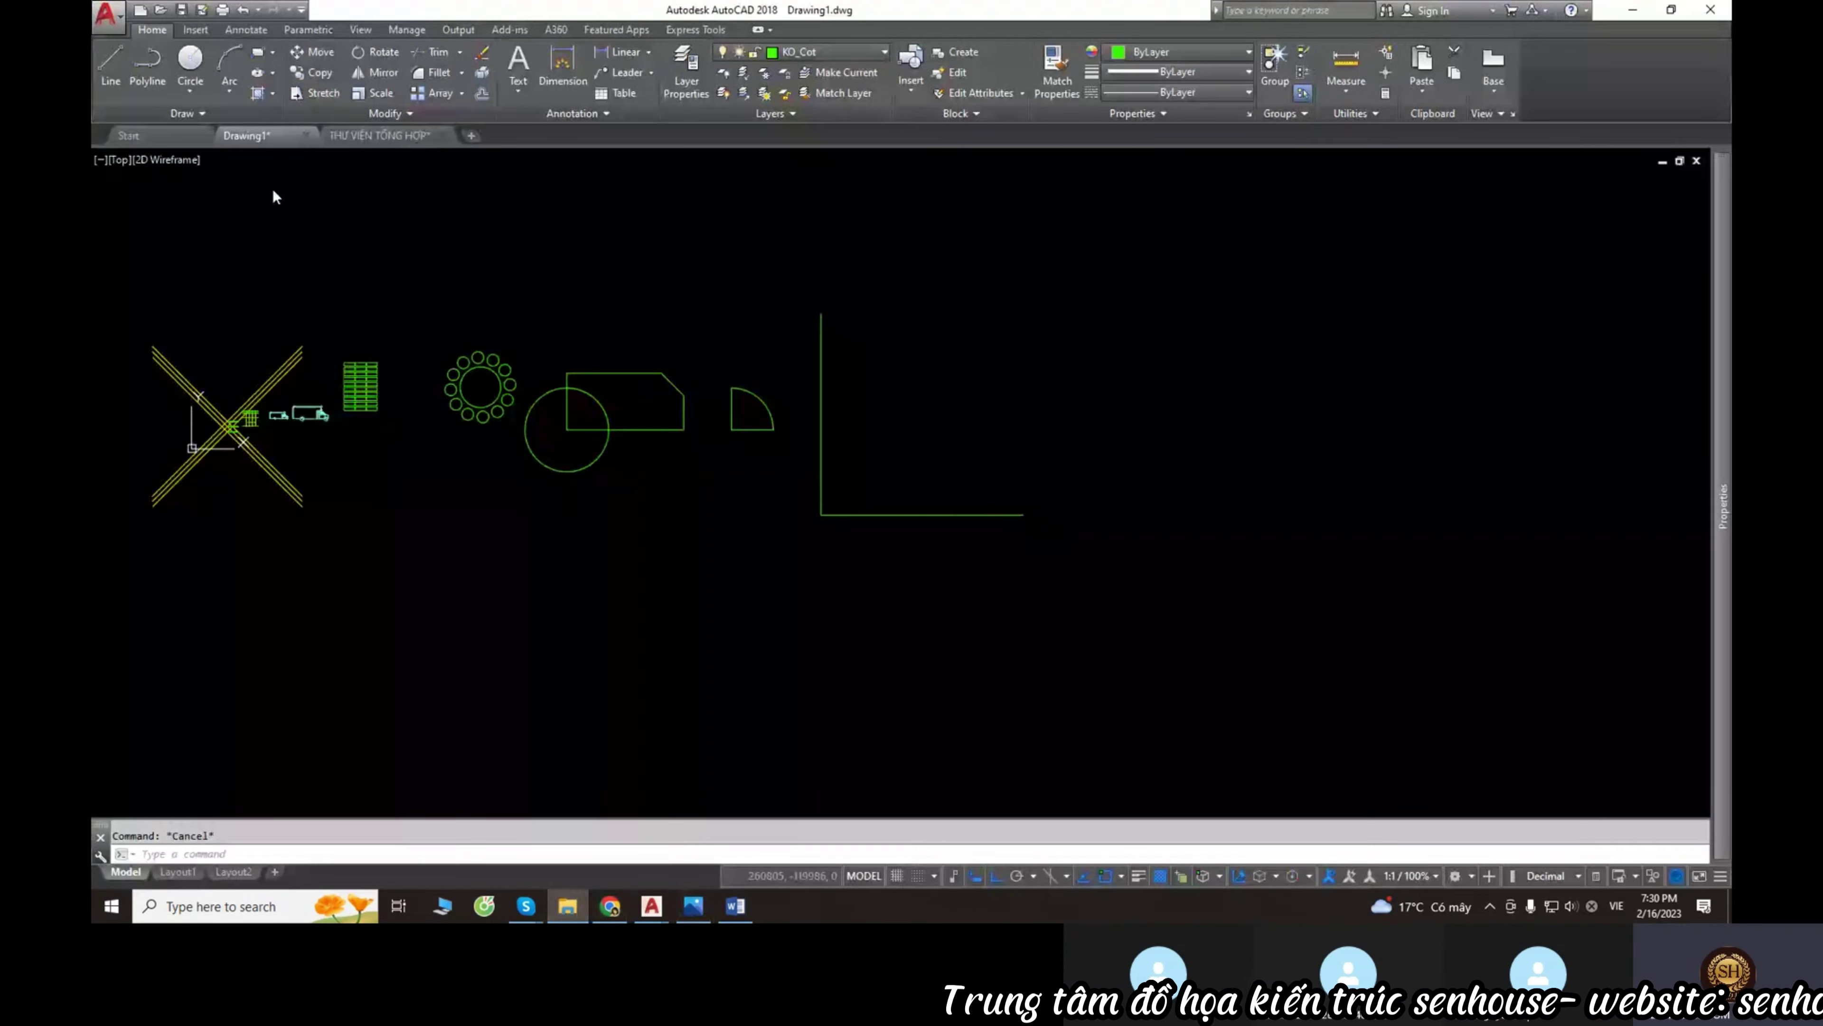
scroll(745, 440, up, 2)
scroll(488, 162, down, 2)
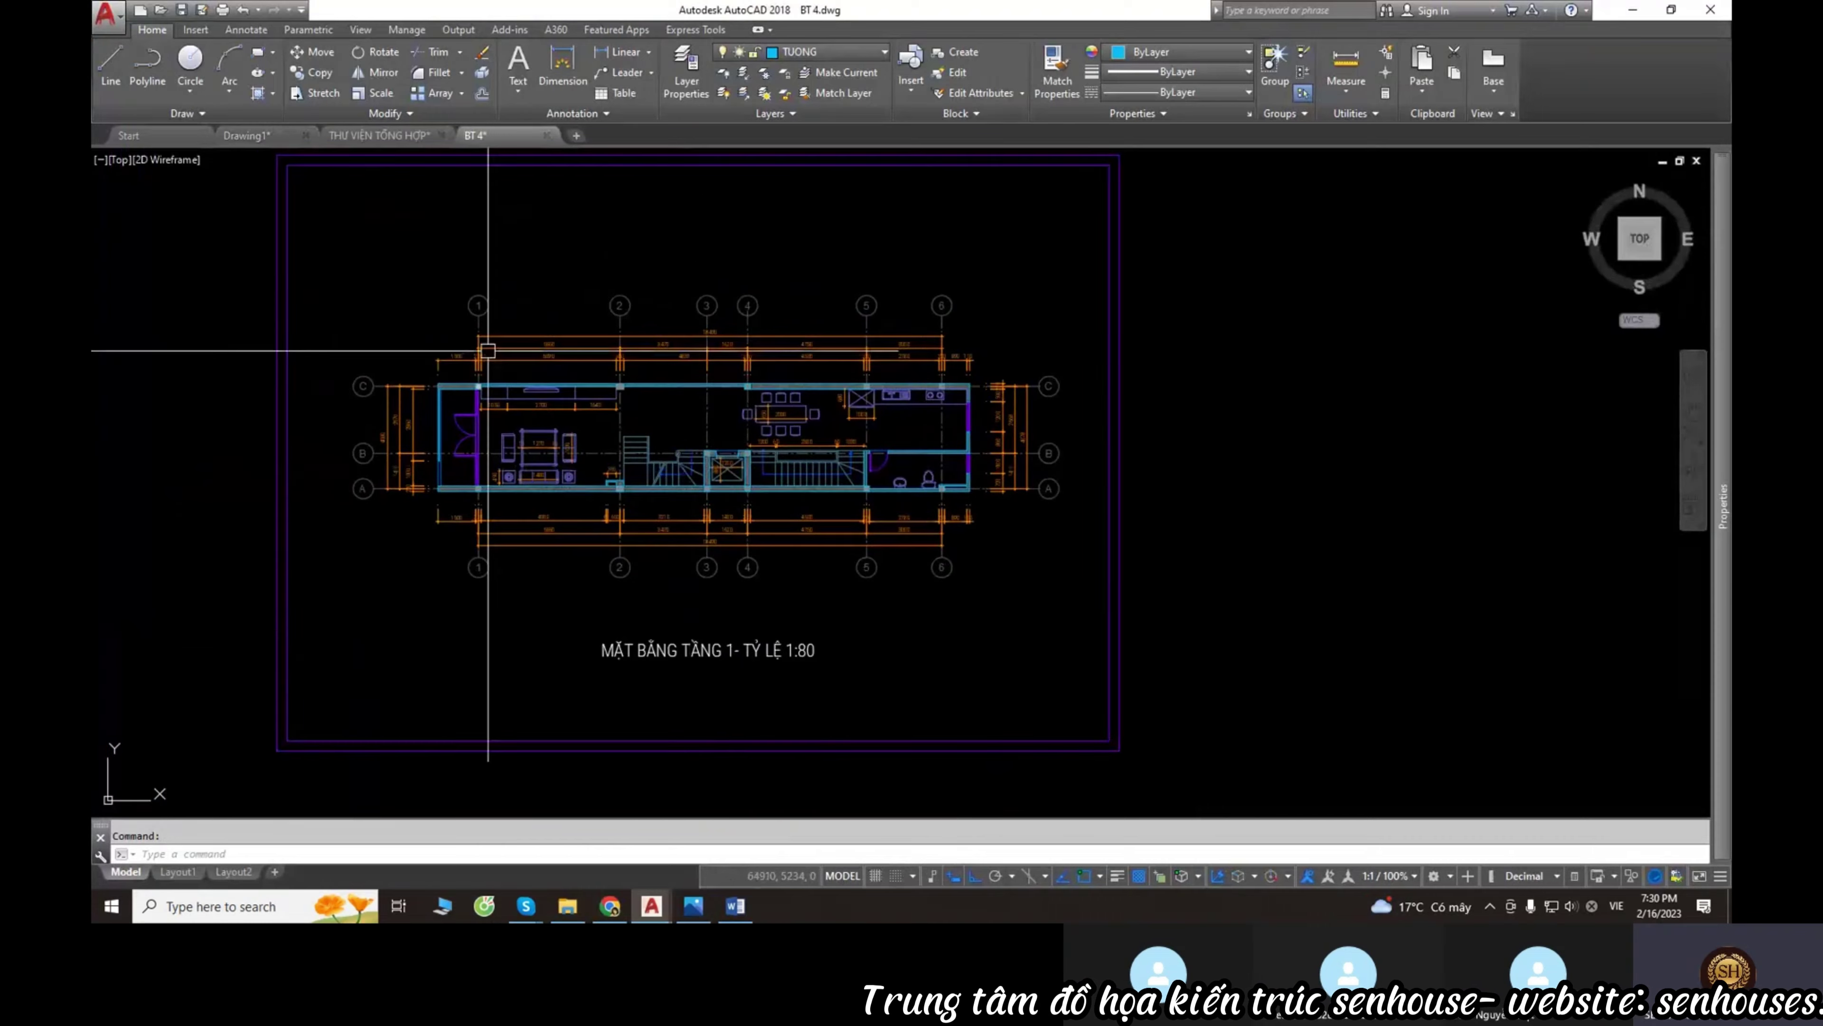
scroll(740, 575, up, 5)
scroll(717, 419, up, 2)
click(623, 318)
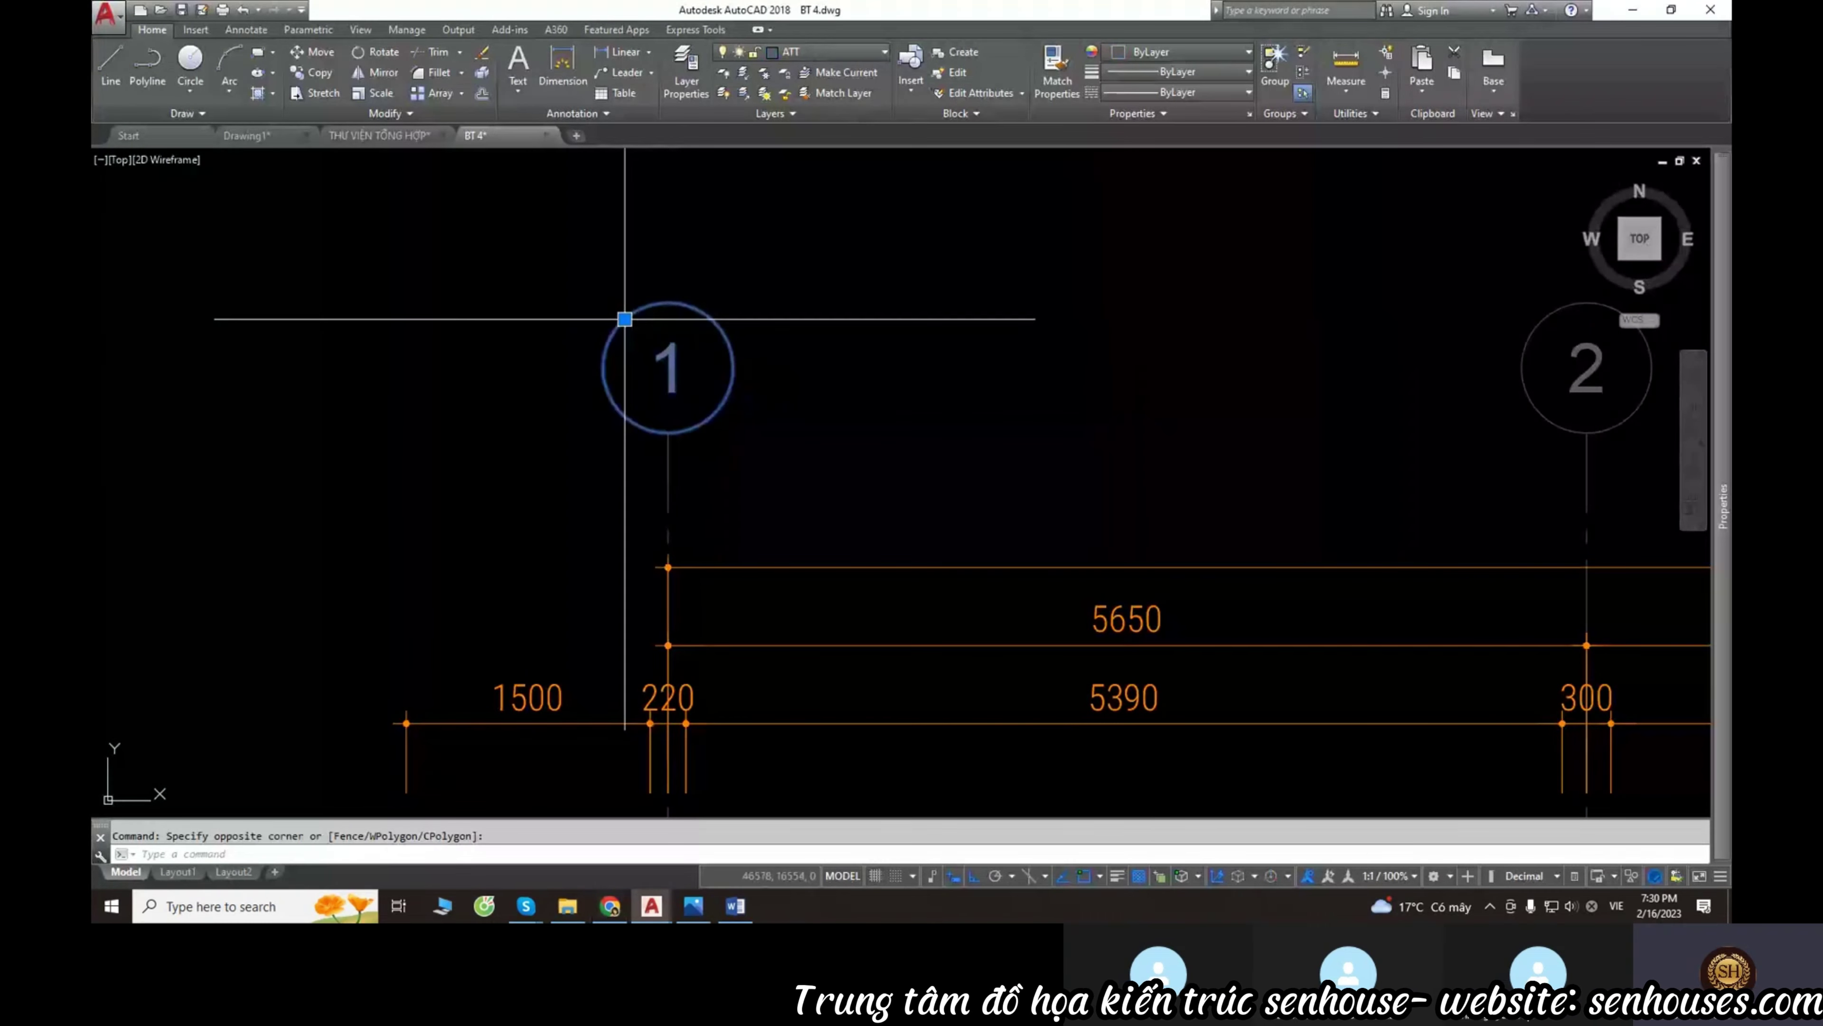
middle_drag(624, 319, 651, 427)
scroll(718, 445, up, 3)
text(l)
key(Return)
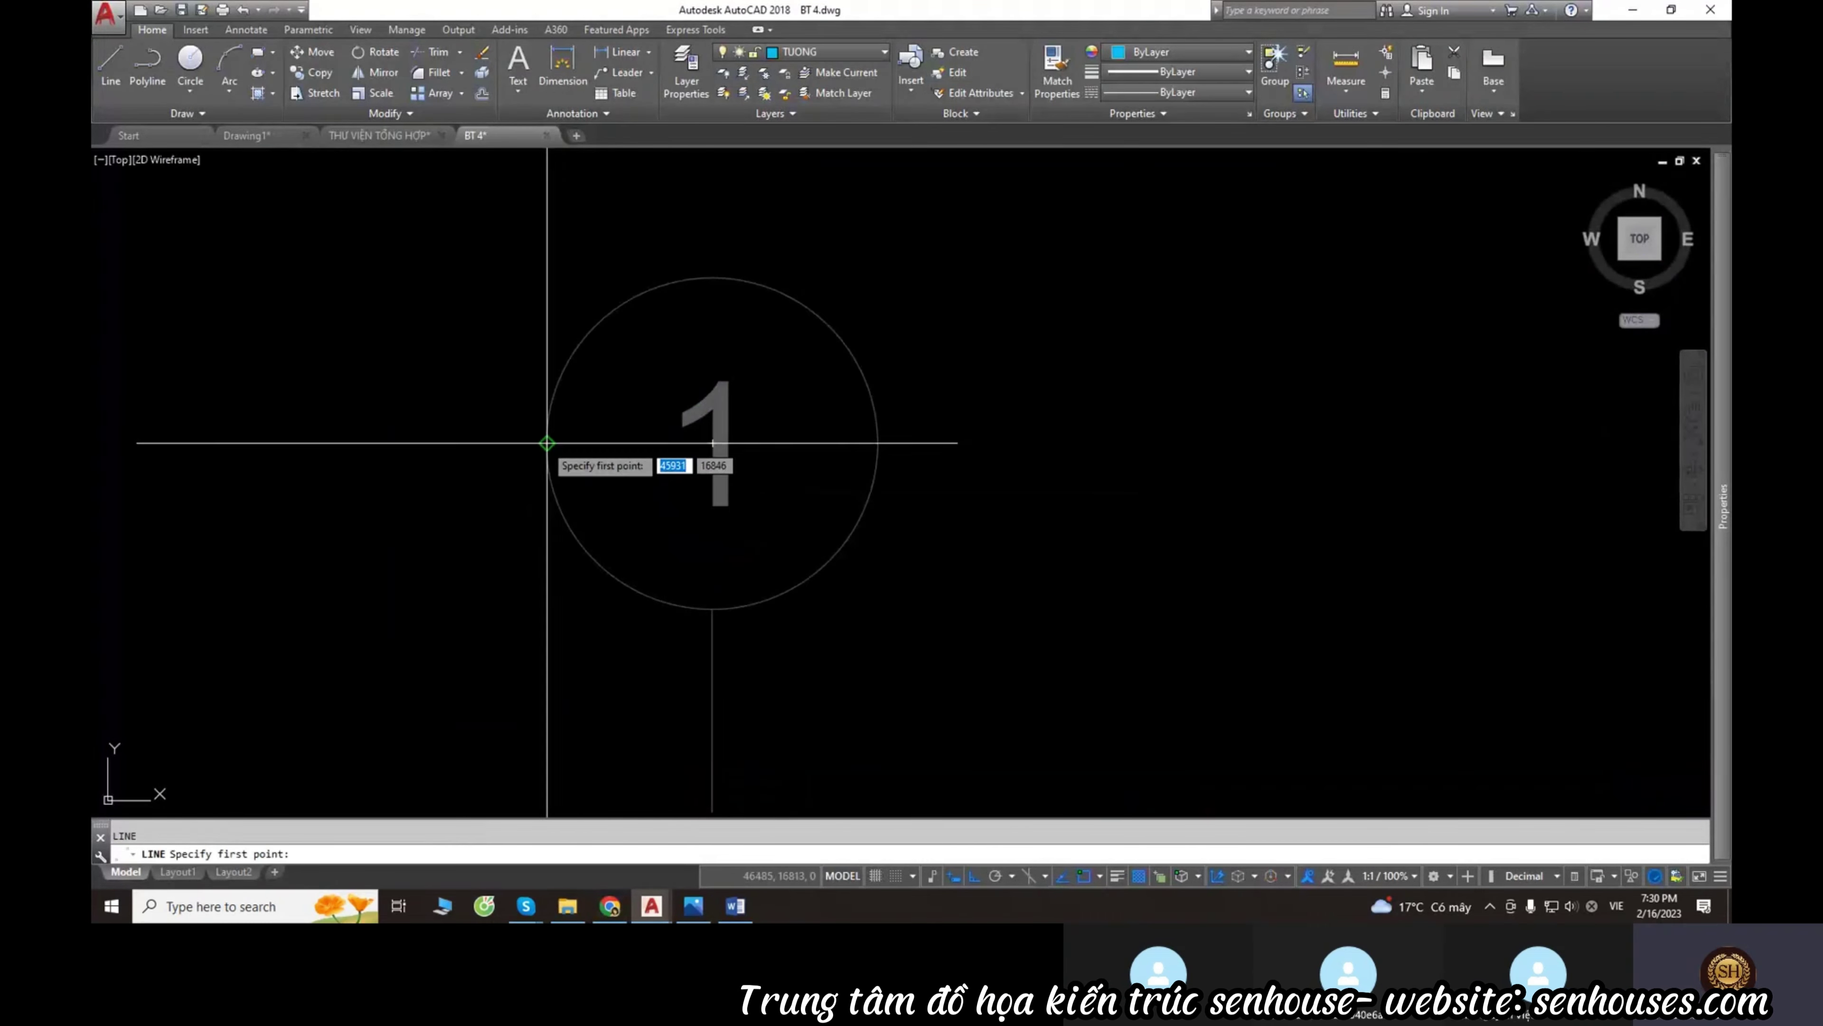
key(Escape)
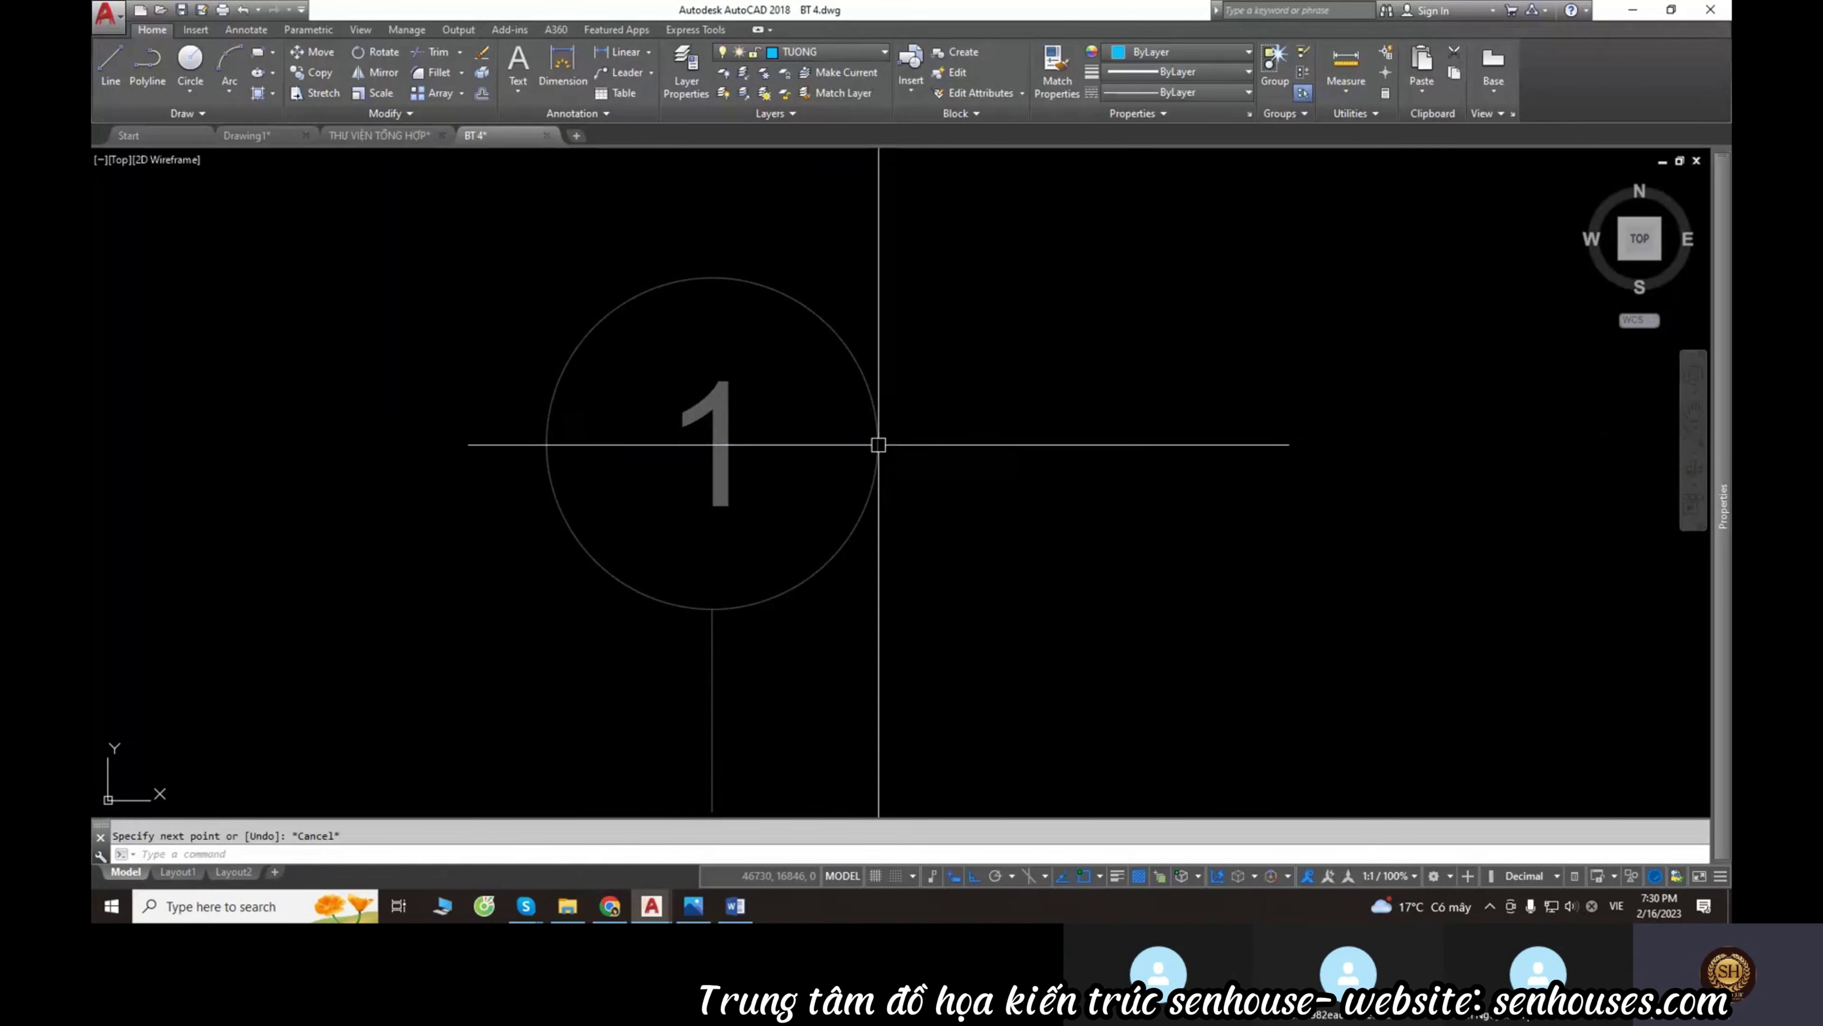
Select axis bubble 1 and check its layer in the Layer list.
scroll(875, 439, down, 10)
middle_drag(941, 501, 929, 495)
scroll(930, 496, up, 5)
scroll(718, 431, up, 2)
scroll(509, 408, up, 2)
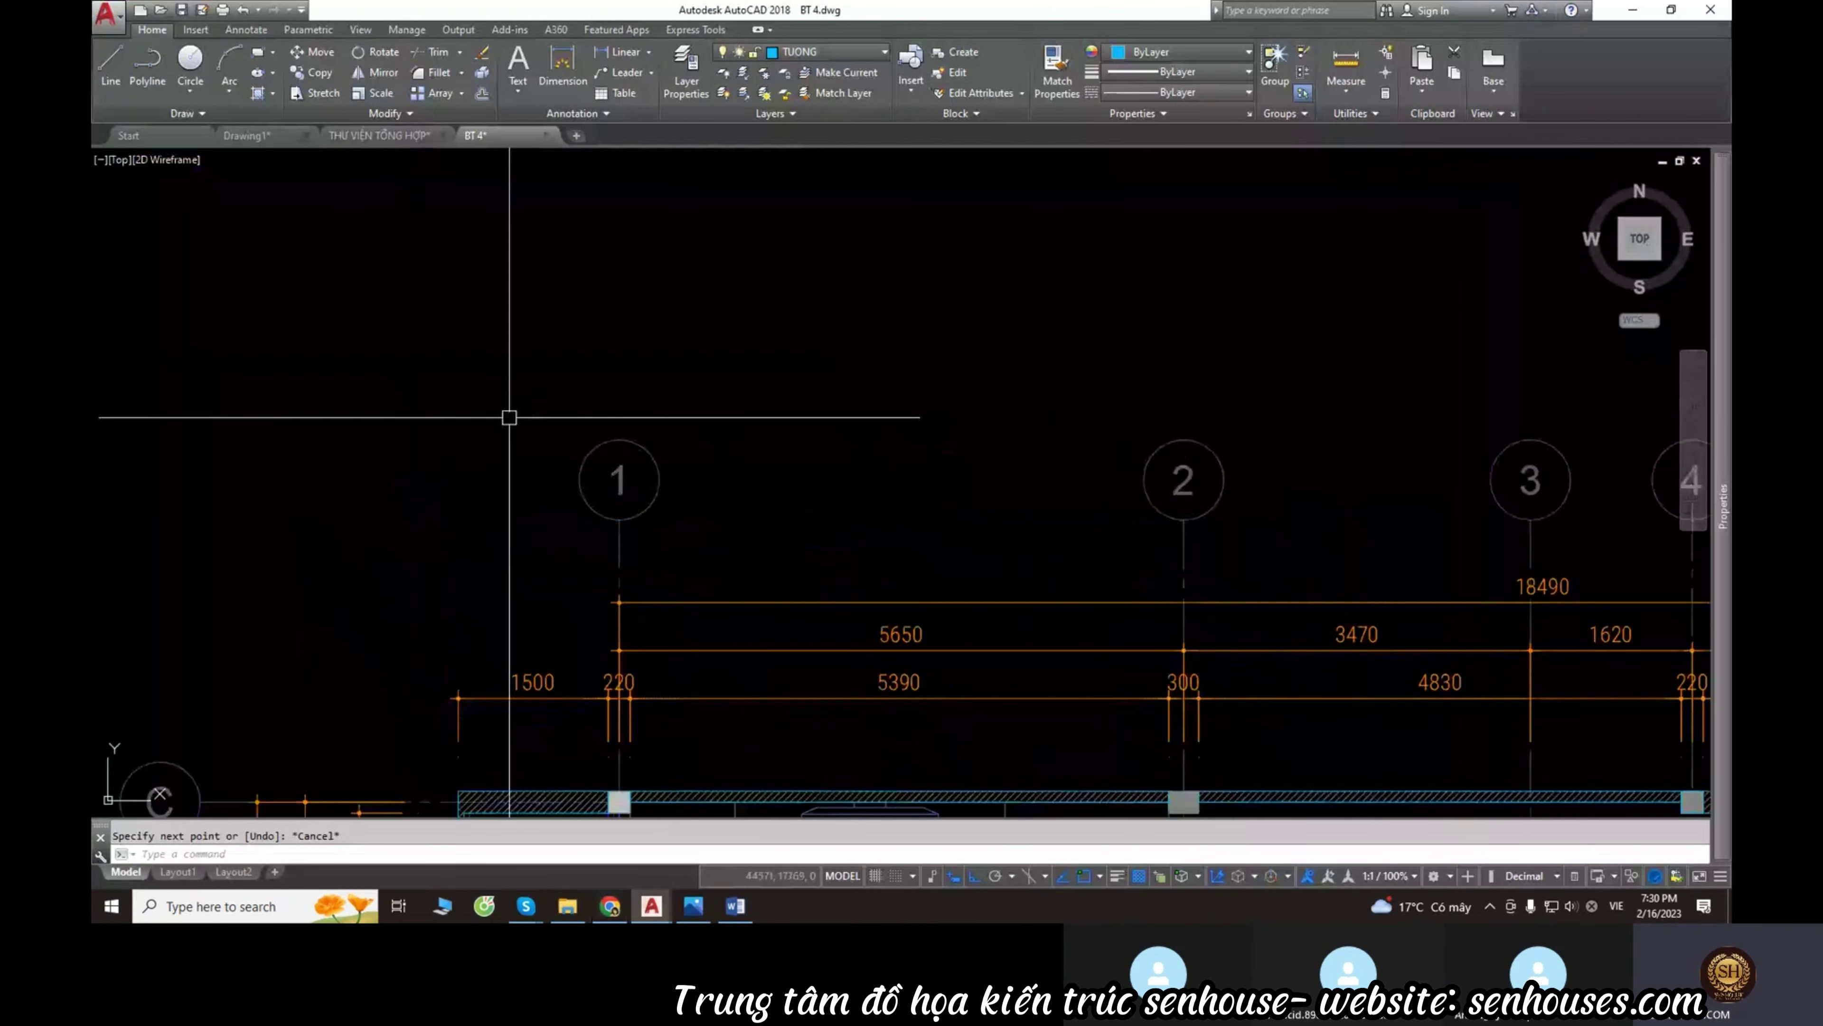
scroll(509, 407, up, 2)
click(646, 471)
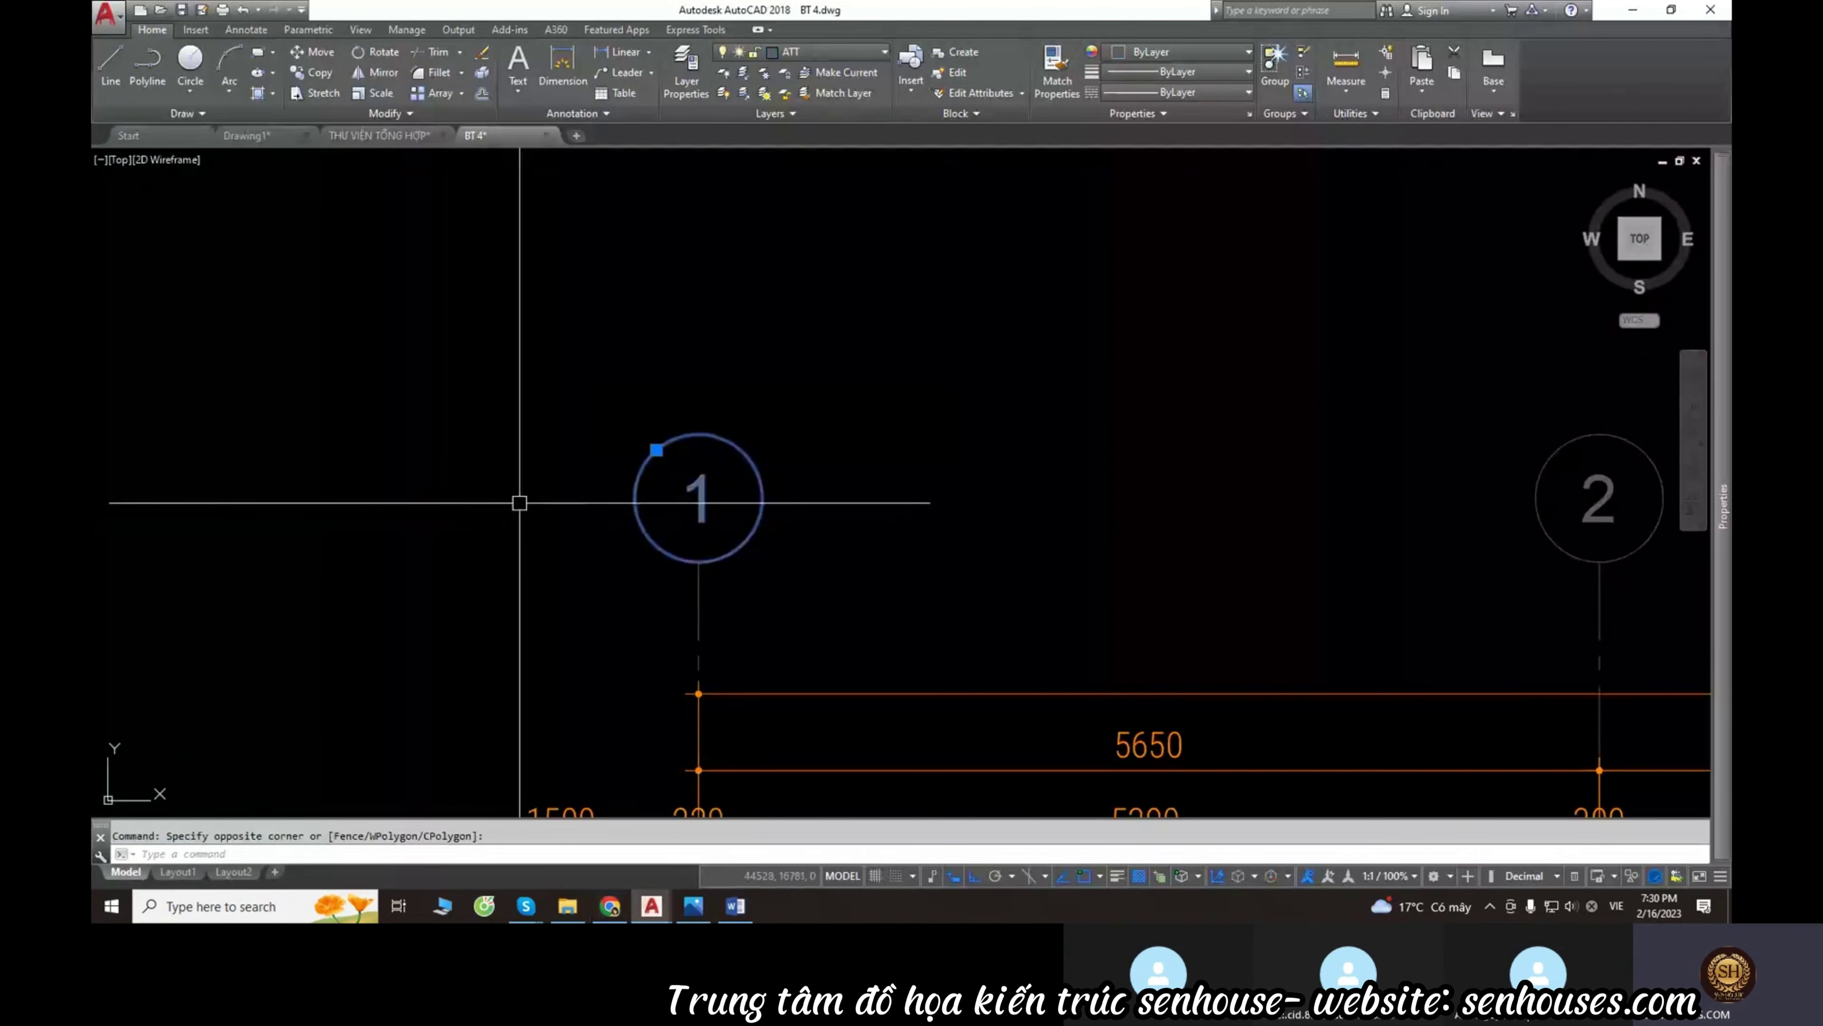
click(809, 55)
key(Escape)
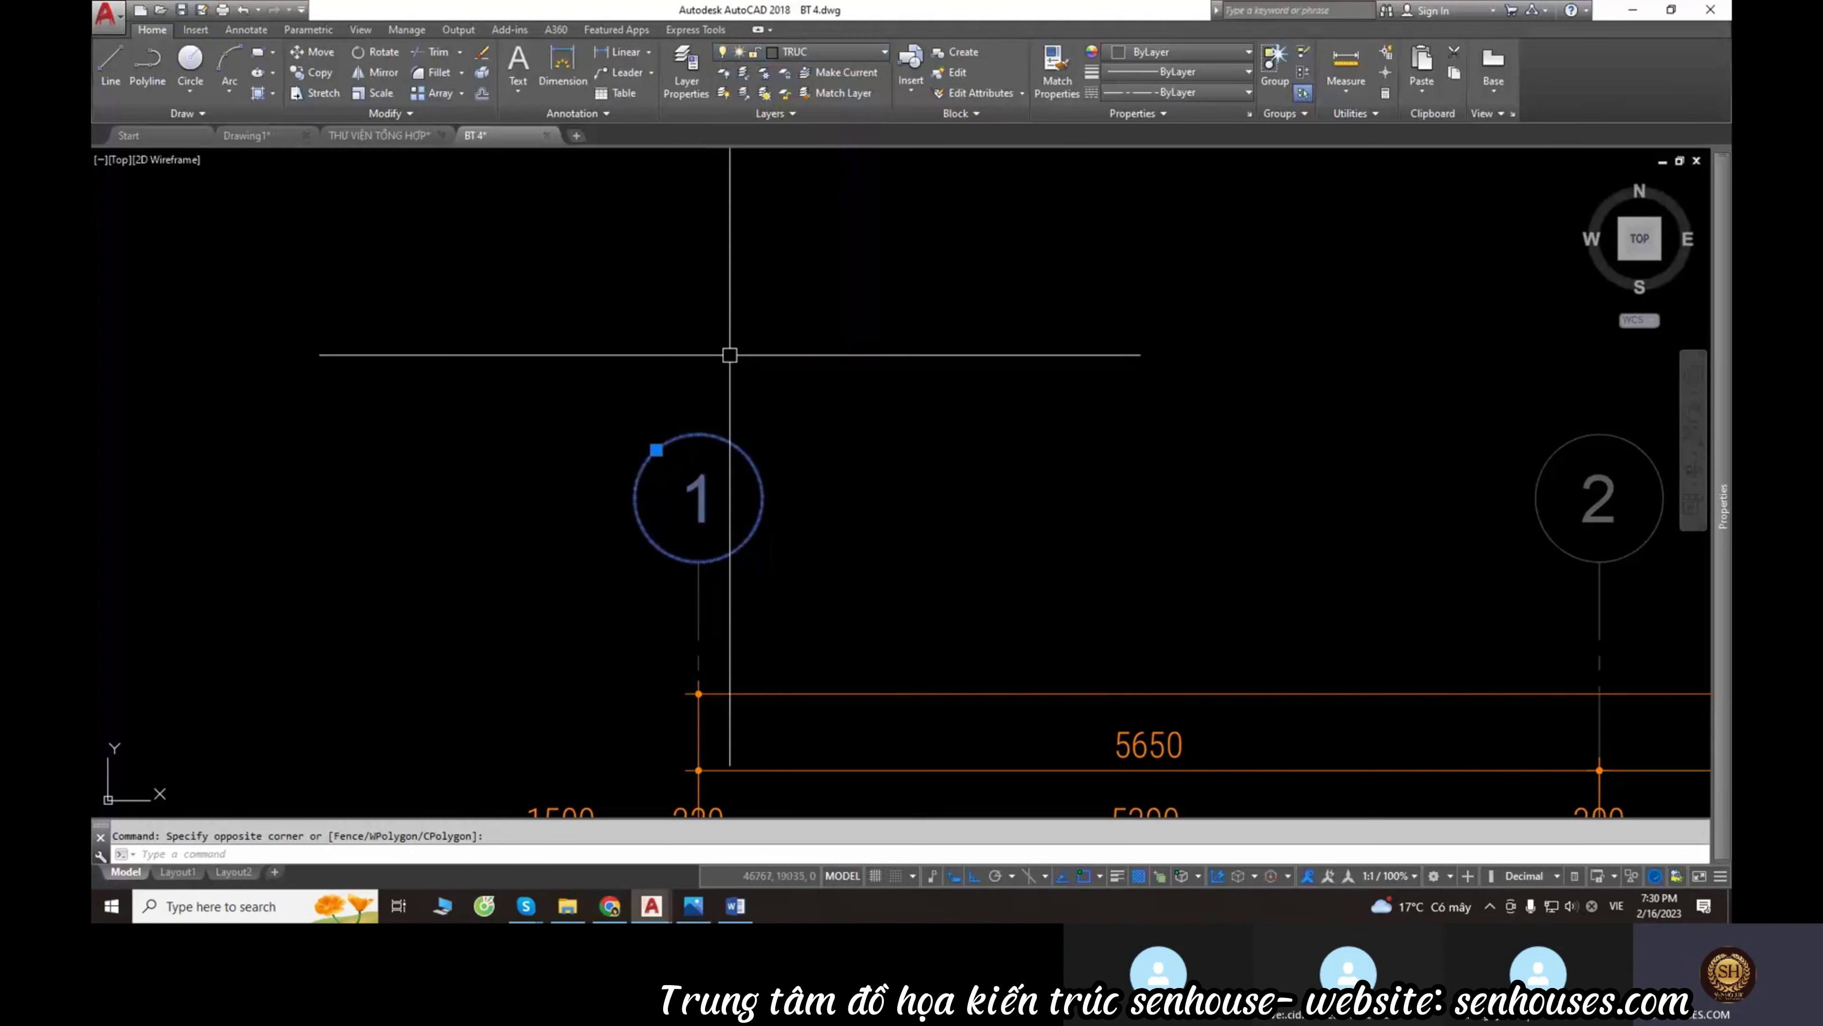
scroll(790, 388, down, 4)
Restore the isolated layers with LAYUNISO and make TRUC the current layer.
text(layuniso)
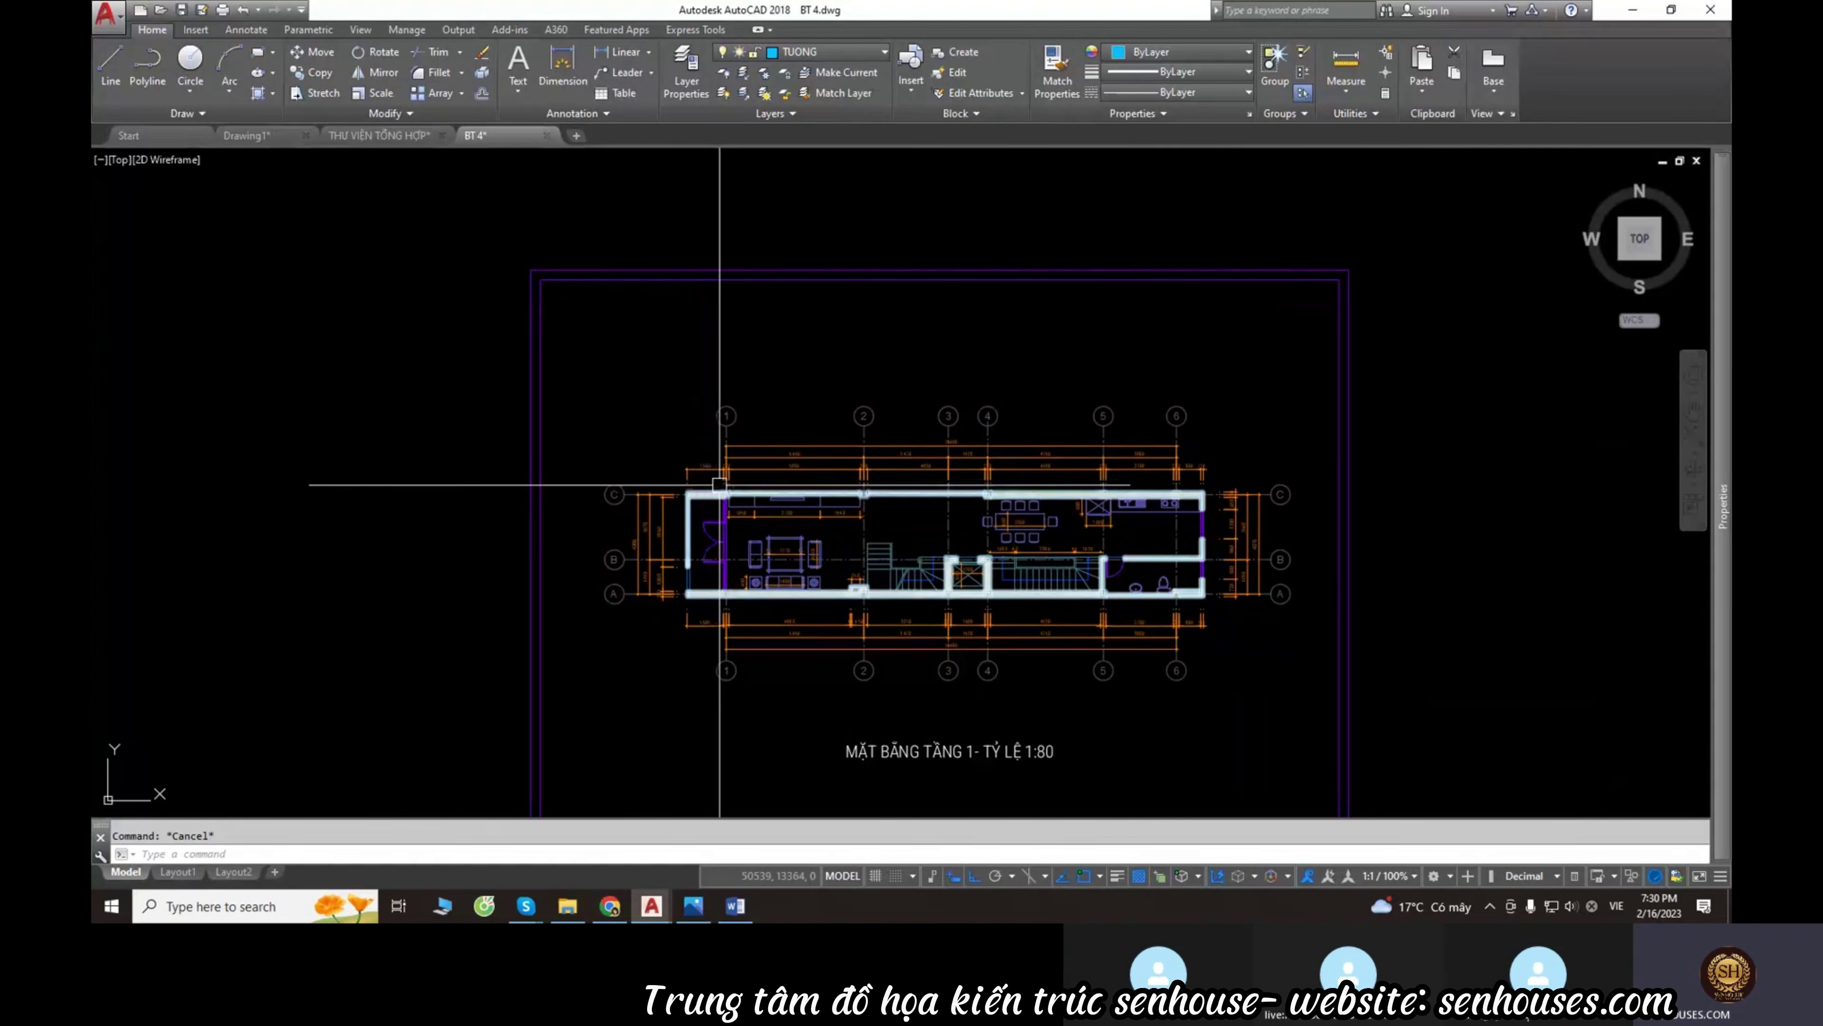
key(Return)
scroll(724, 402, up, 6)
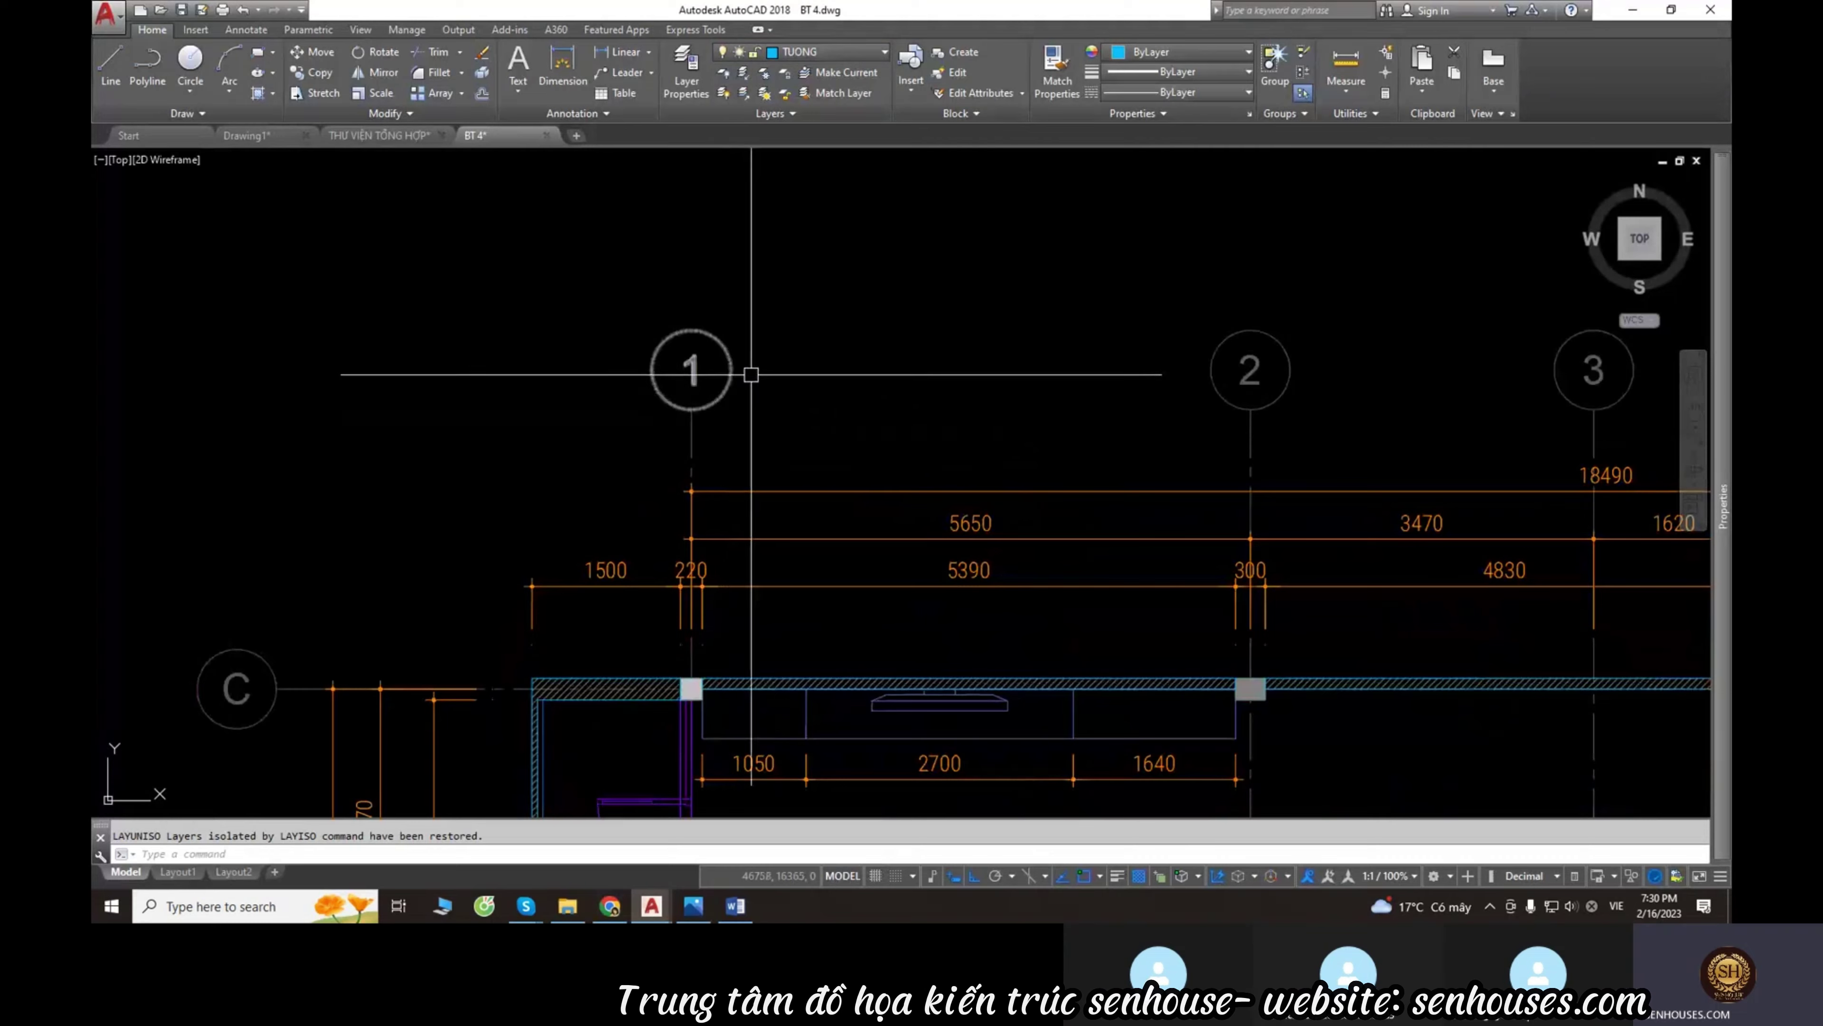
scroll(724, 395, up, 4)
click(623, 363)
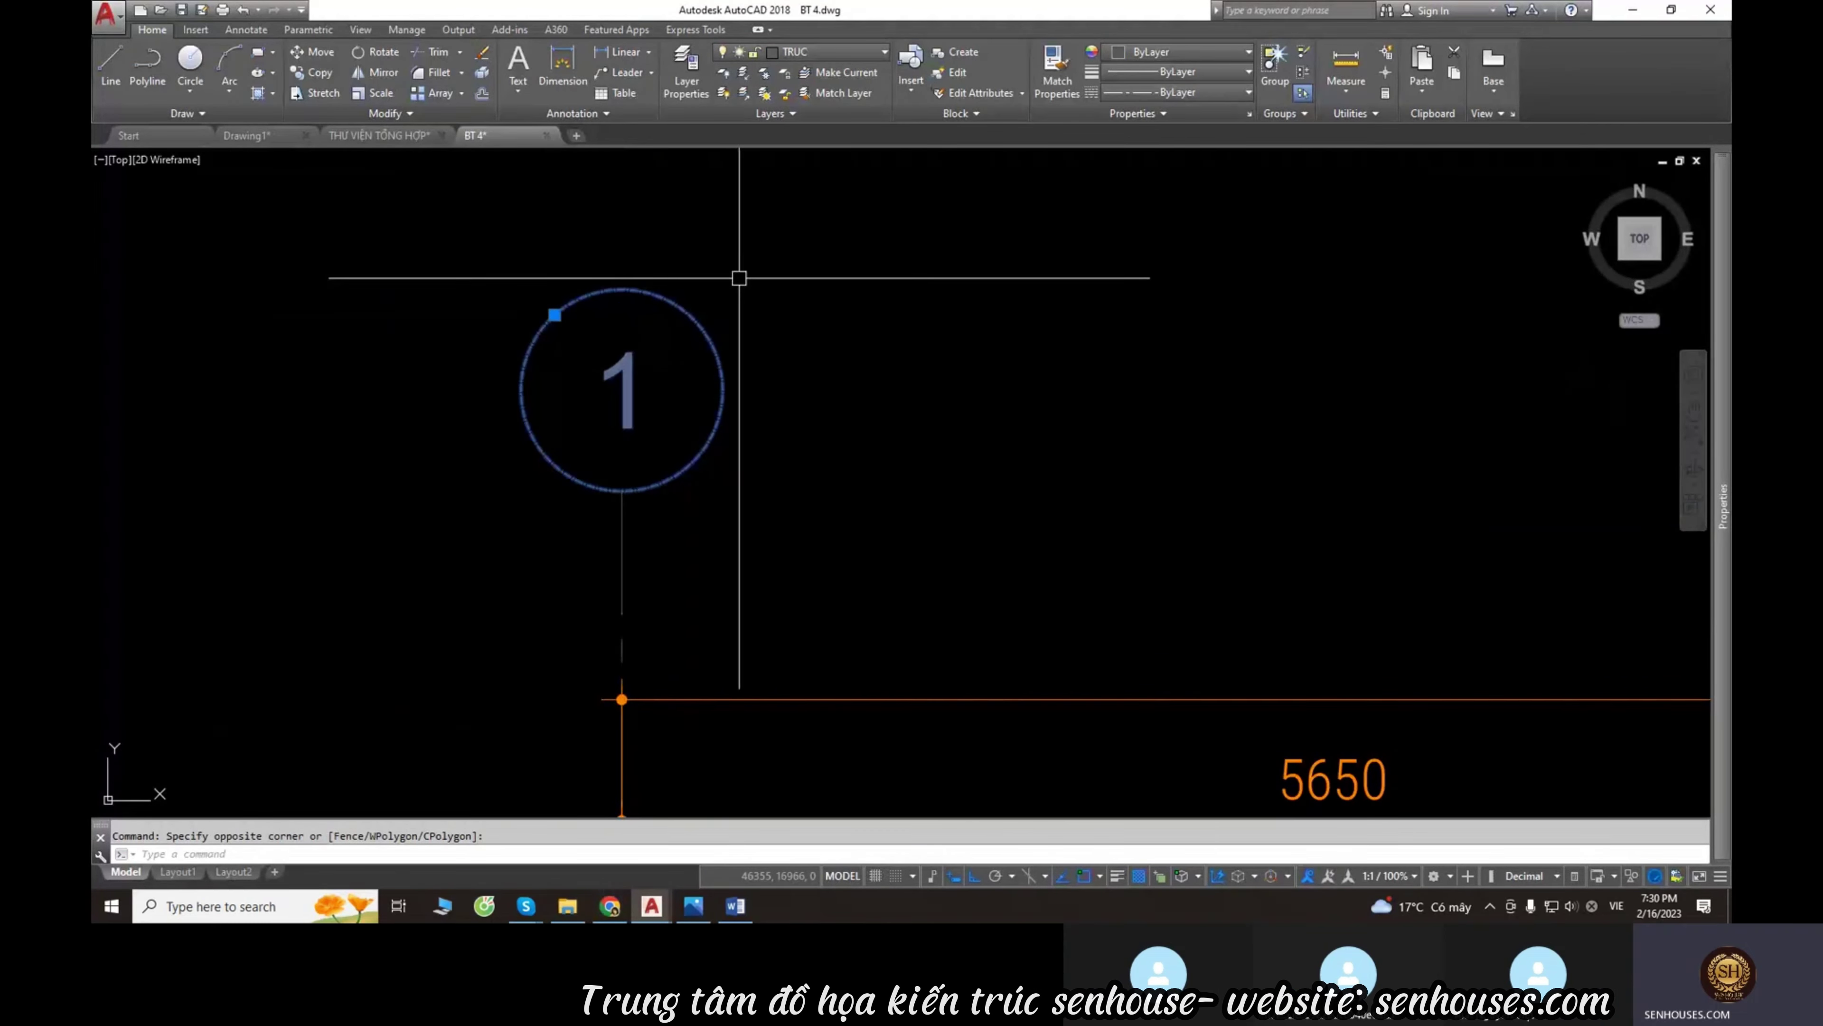
key(Escape)
middle_drag(740, 302, 748, 383)
click(833, 52)
click(814, 341)
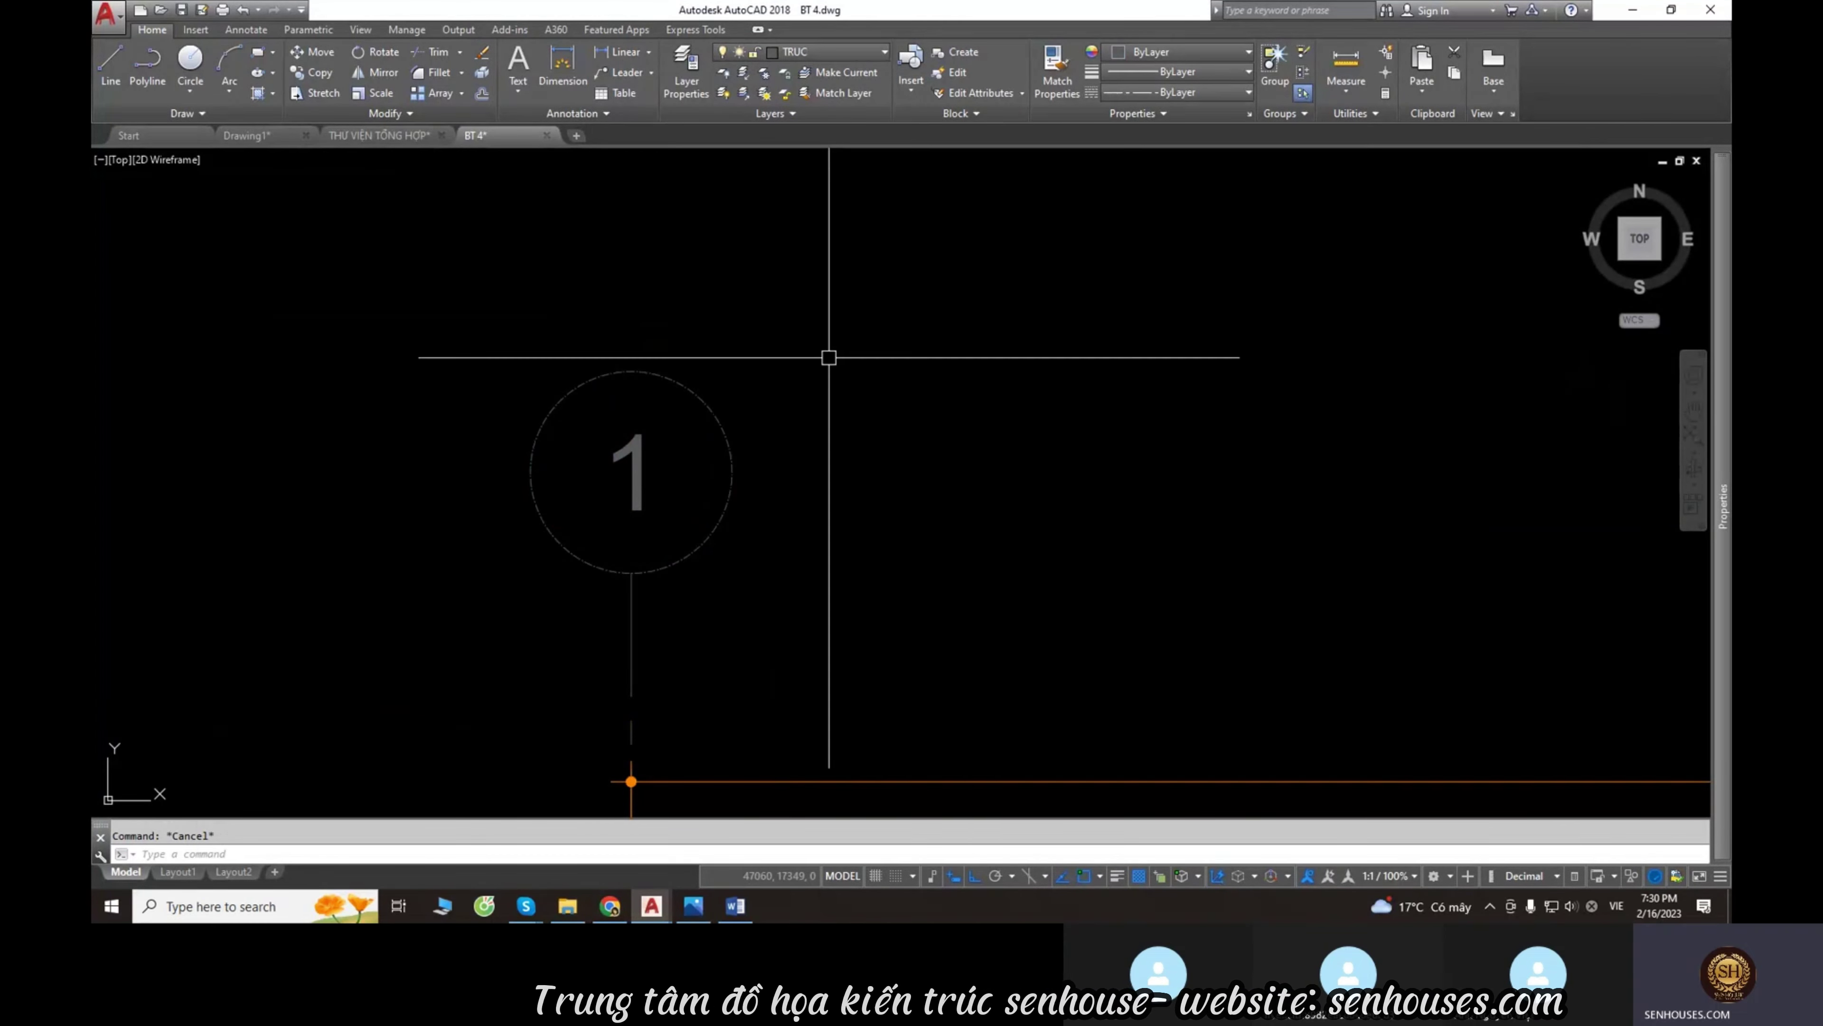
Check the layers of axis bubbles 2 and 1, then pan to empty space right of the plan.
scroll(533, 387, down, 3)
scroll(766, 391, down, 2)
scroll(765, 390, up, 5)
click(651, 388)
key(Escape)
scroll(550, 395, down, 3)
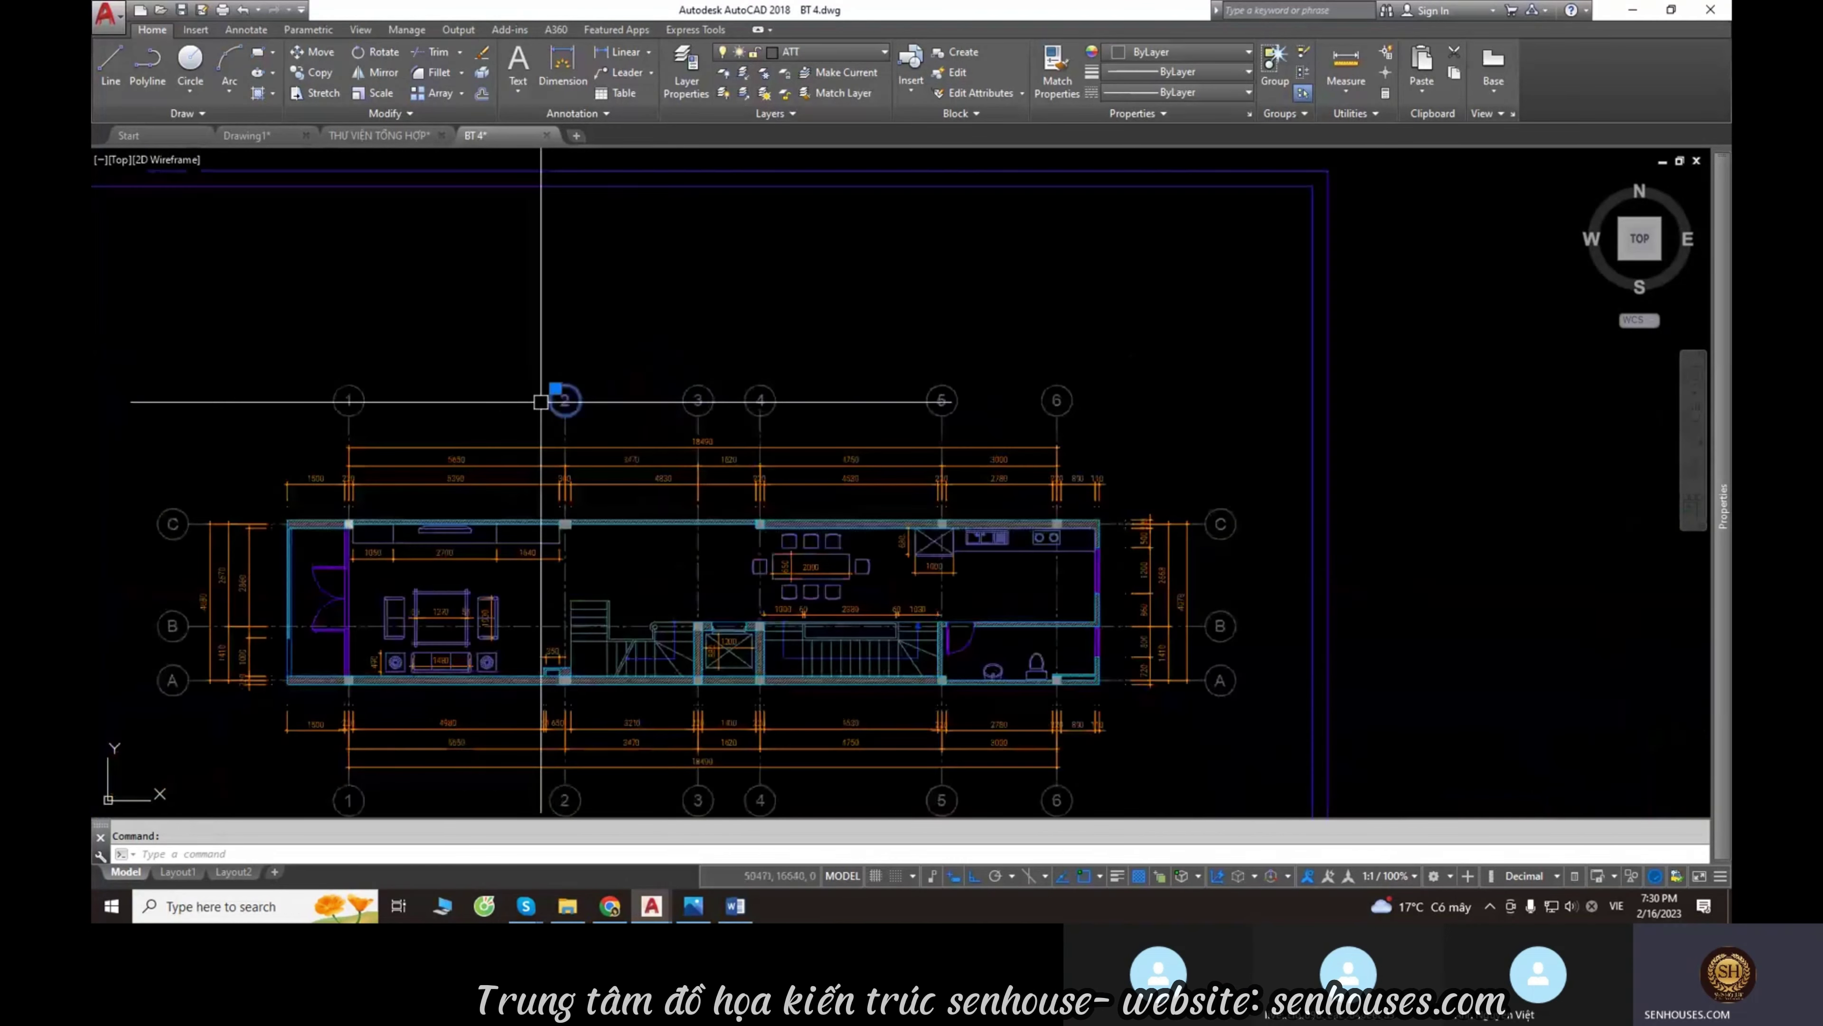
scroll(761, 338, up, 4)
click(645, 332)
click(833, 52)
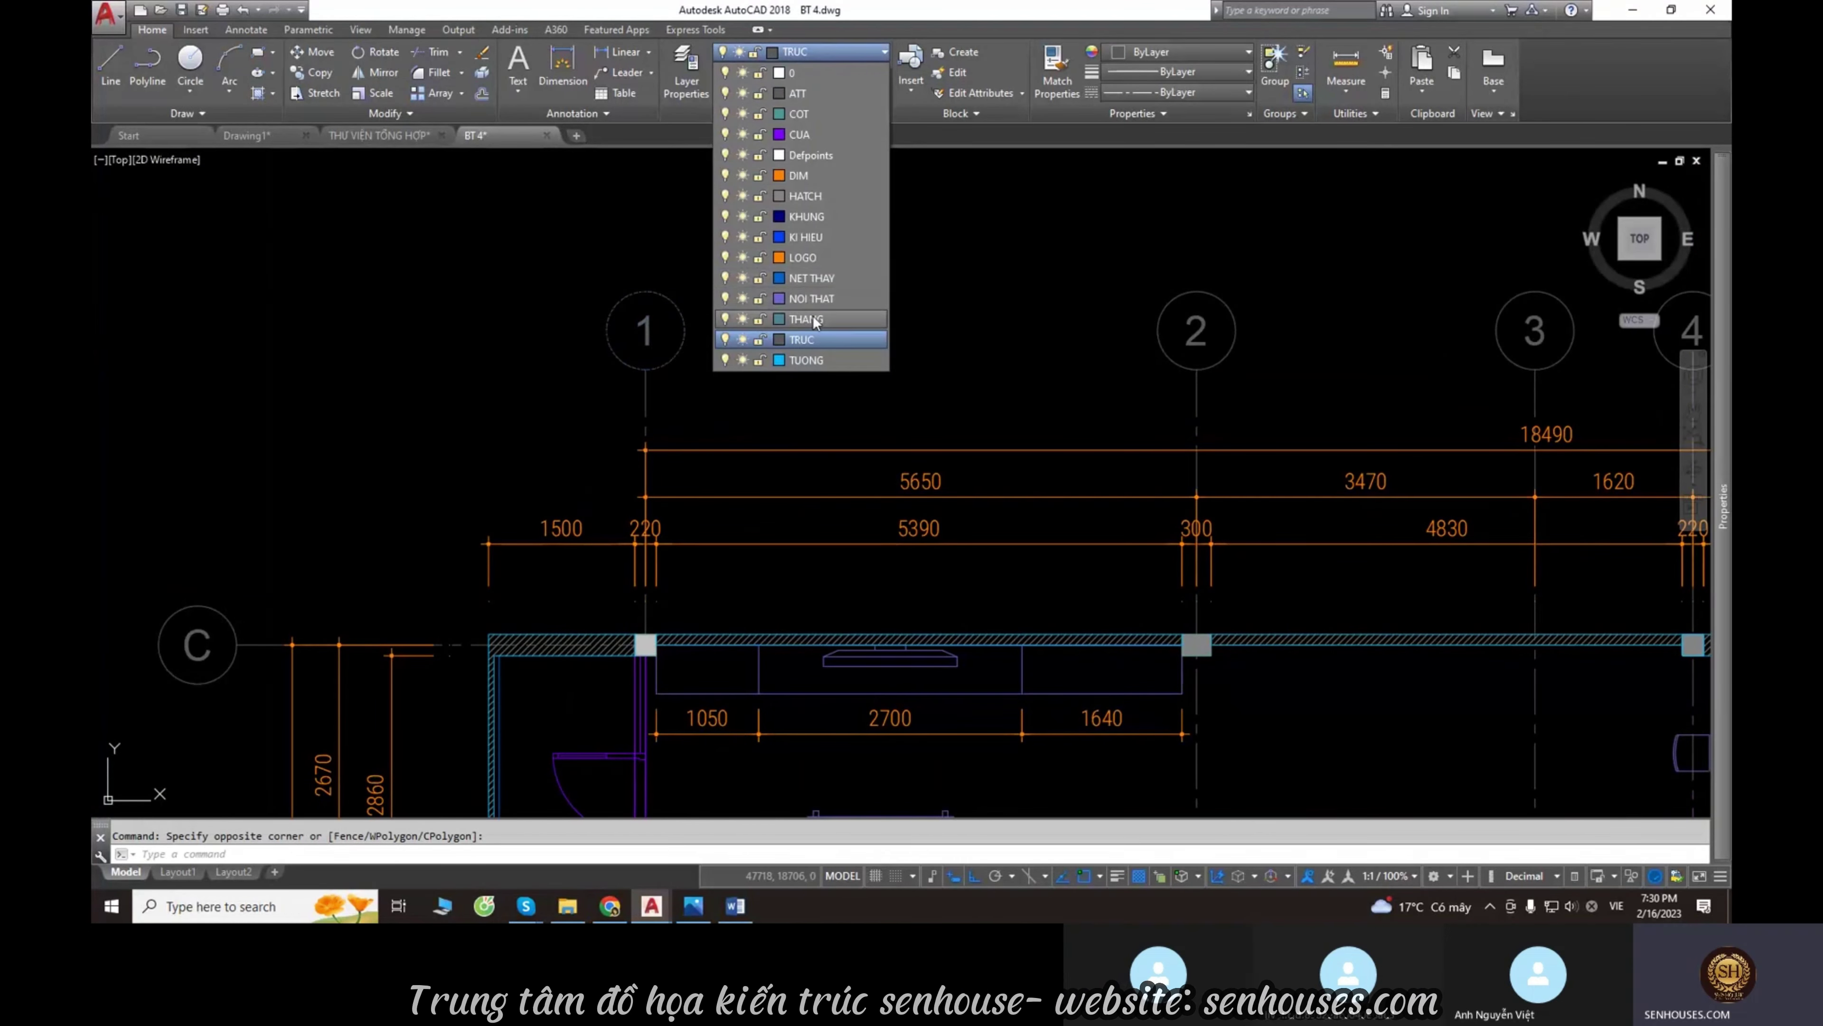
key(Escape)
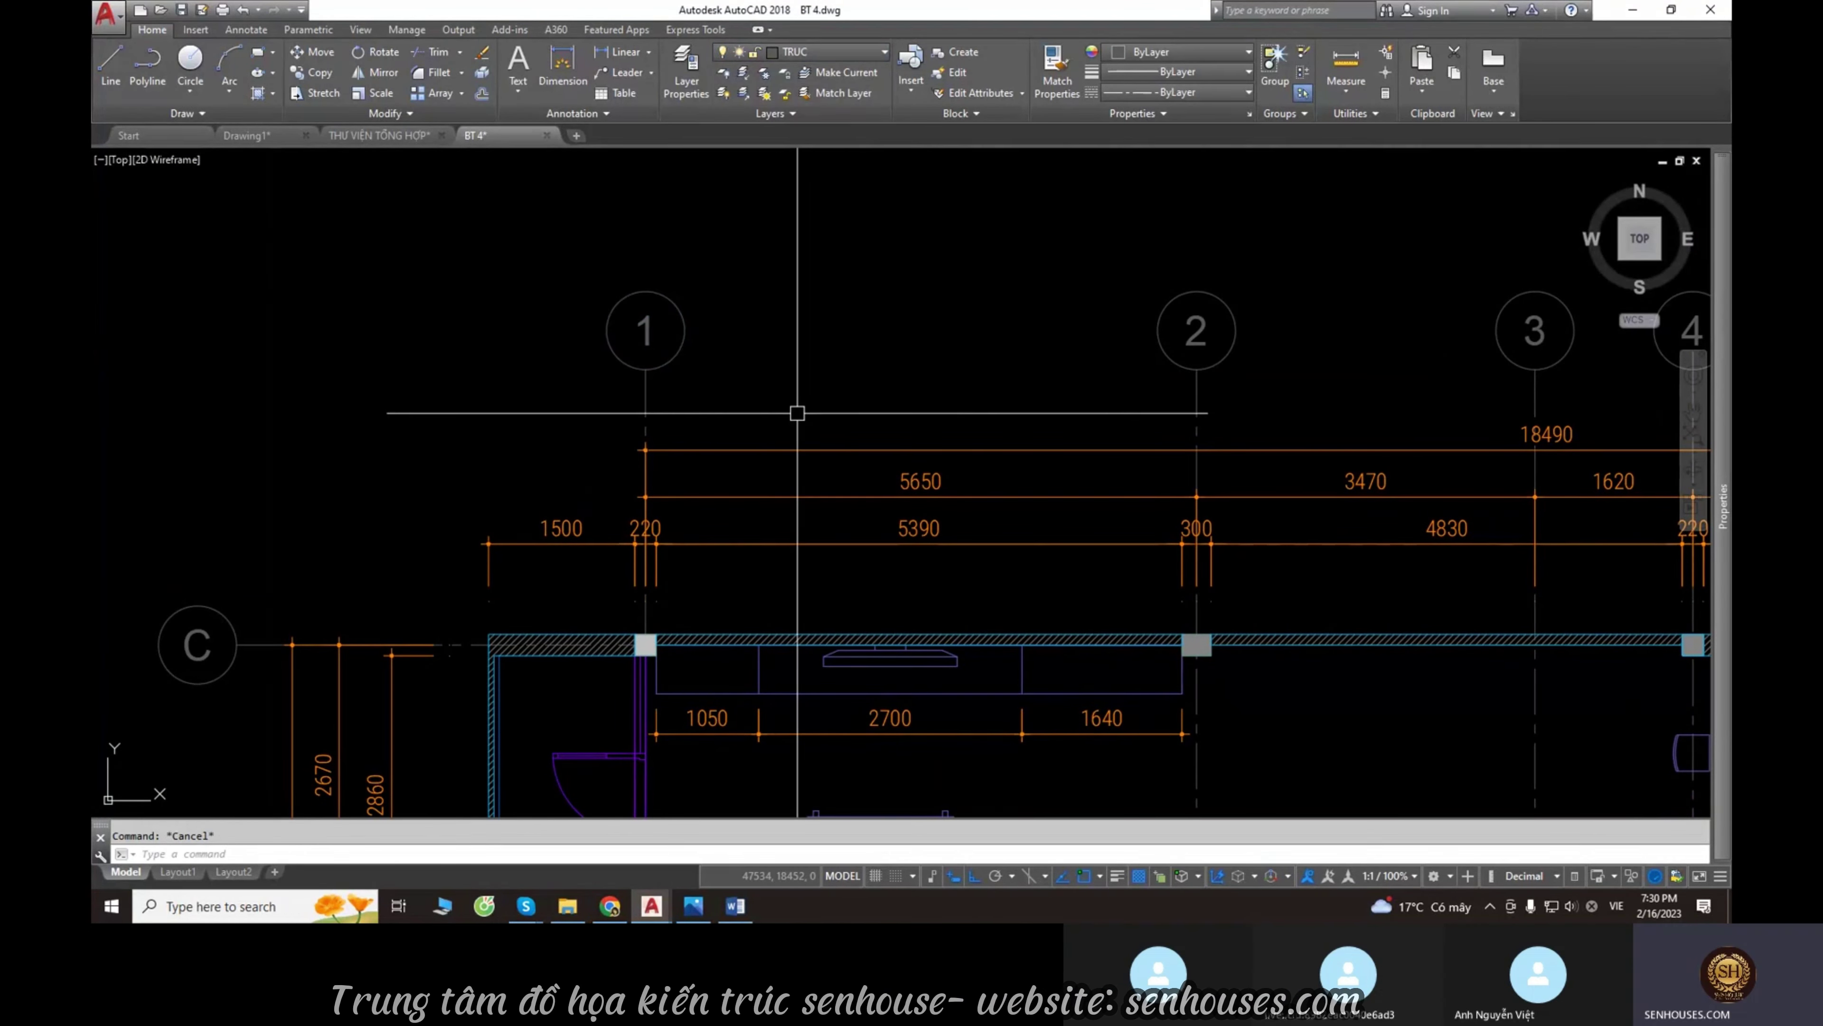
scroll(795, 407, down, 3)
scroll(591, 480, down, 3)
middle_drag(590, 481, 395, 409)
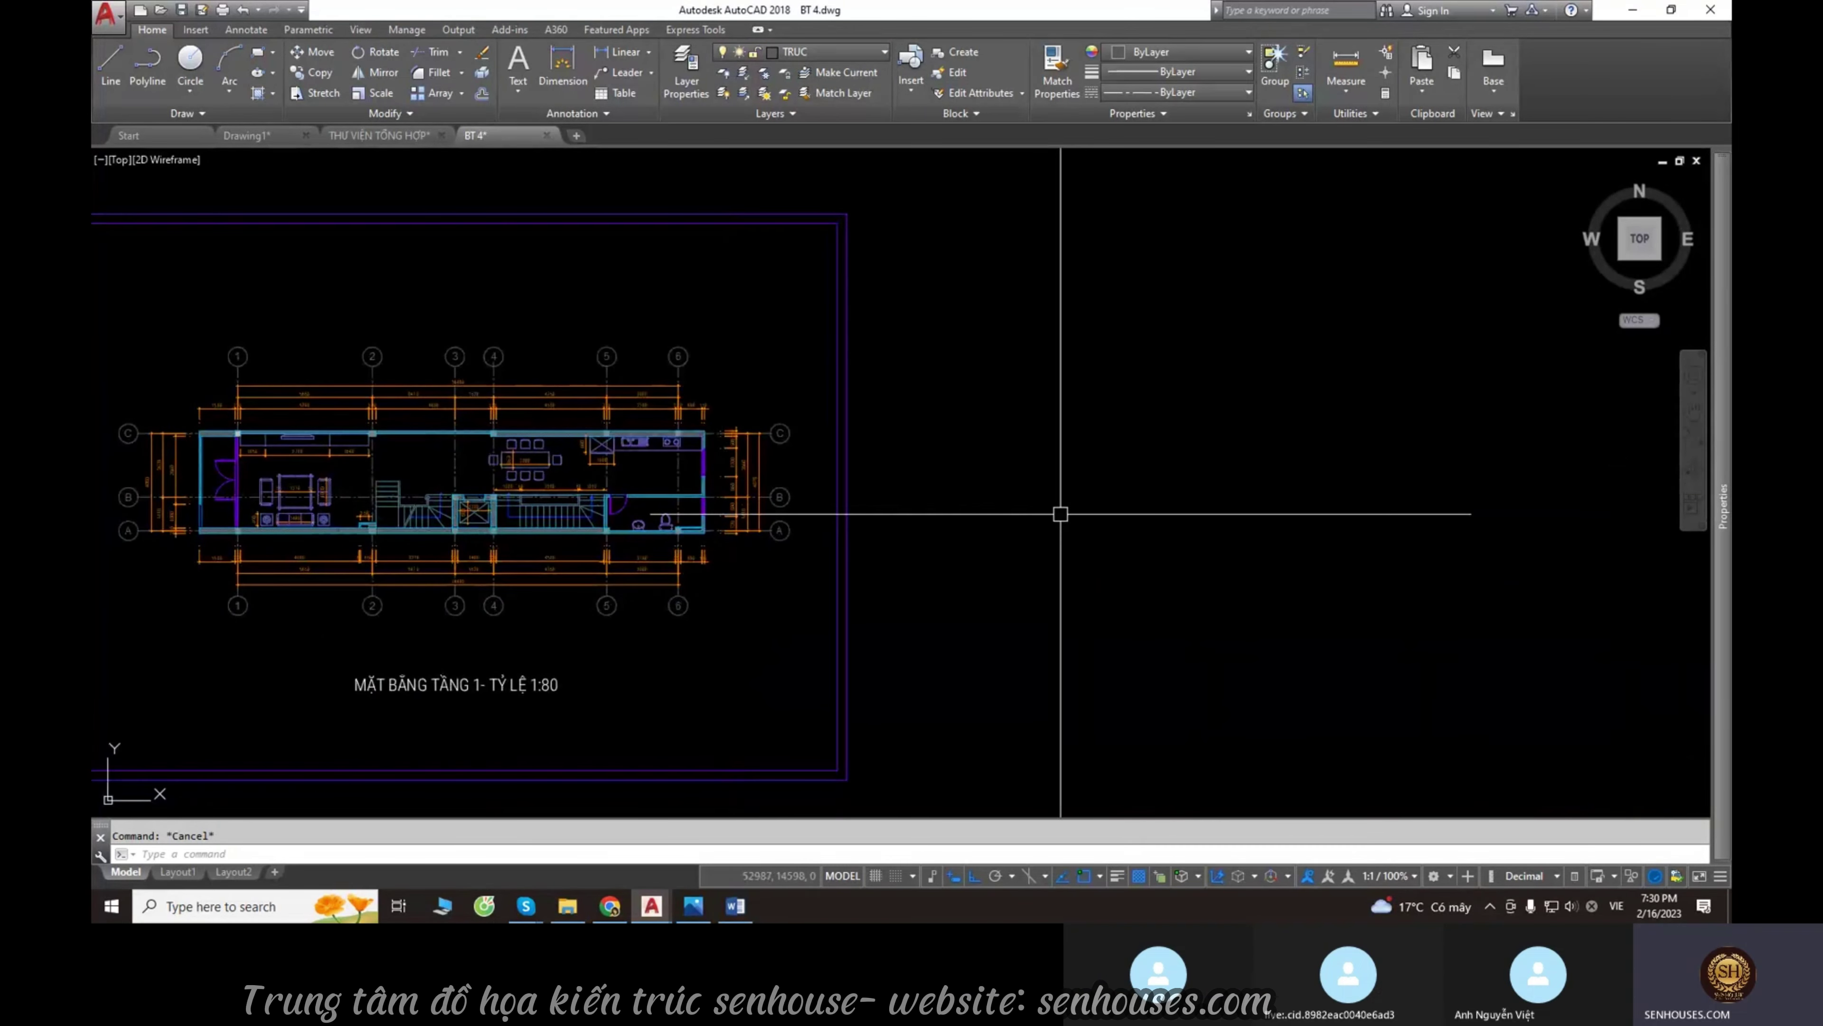
Draw a circle of radius 400 to the right of the plan.
text(c)
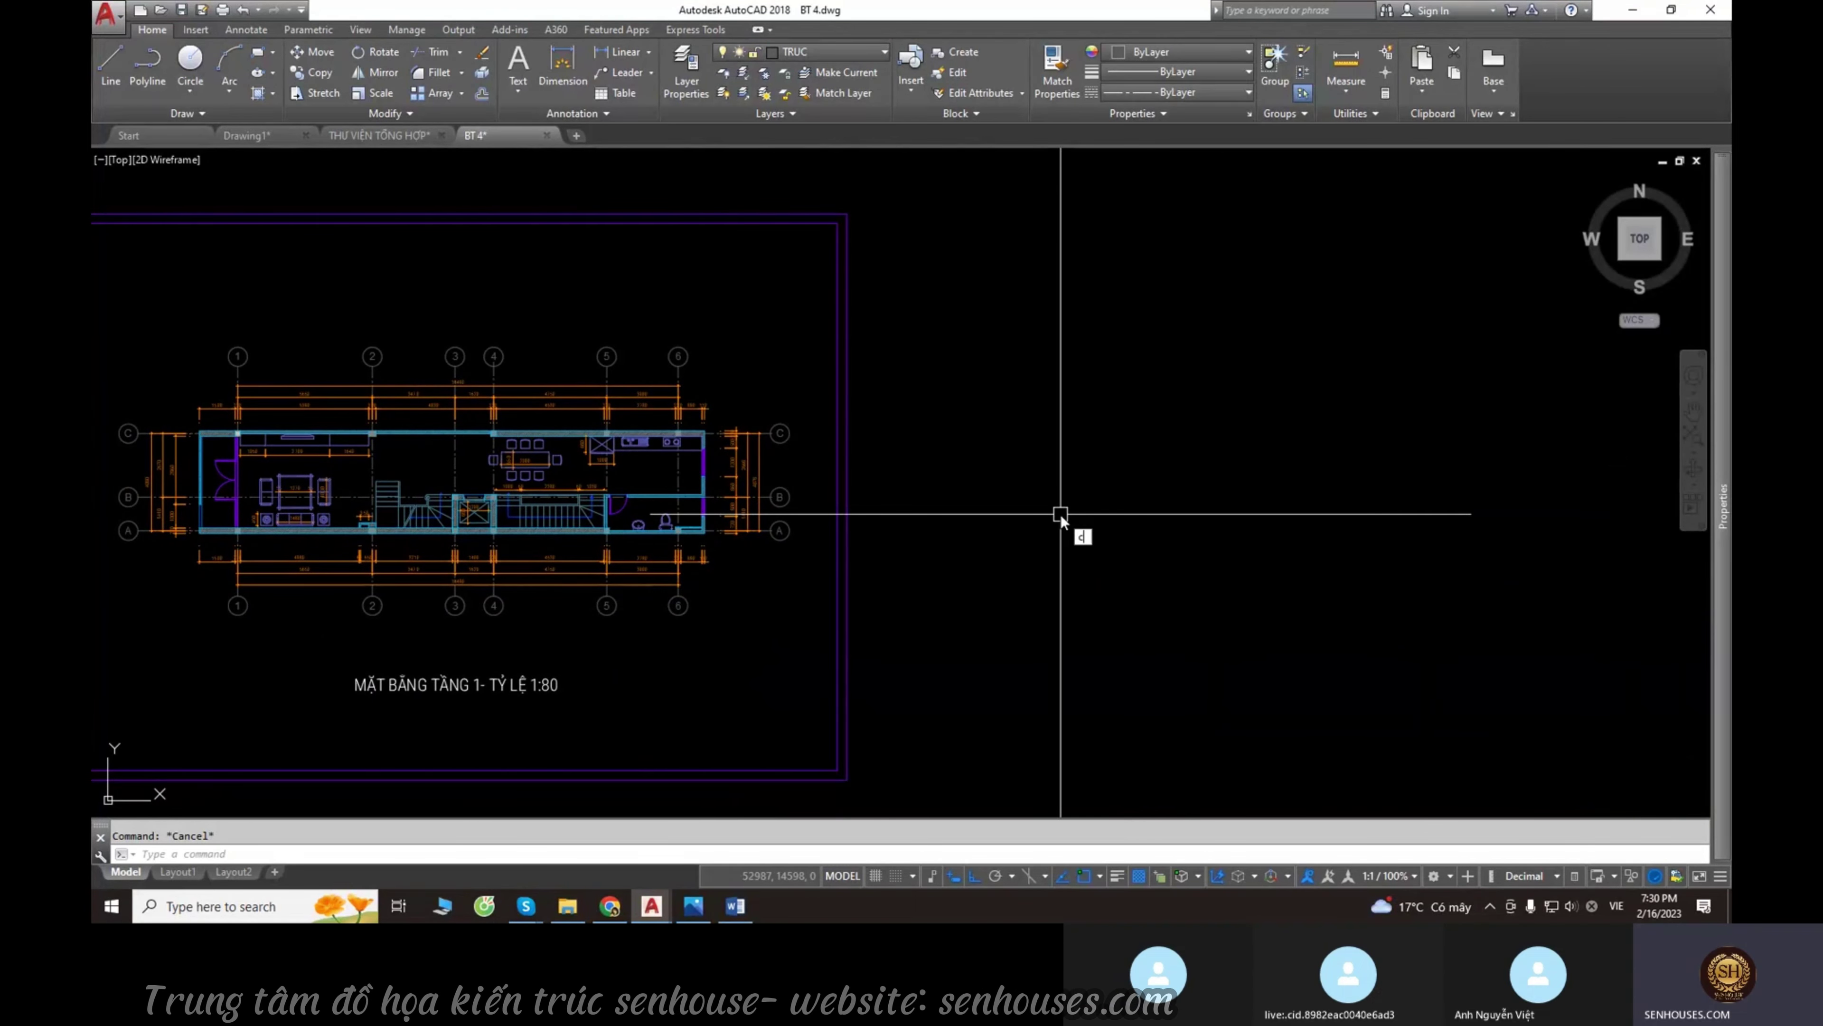
text(irc)
key(Return)
click(992, 372)
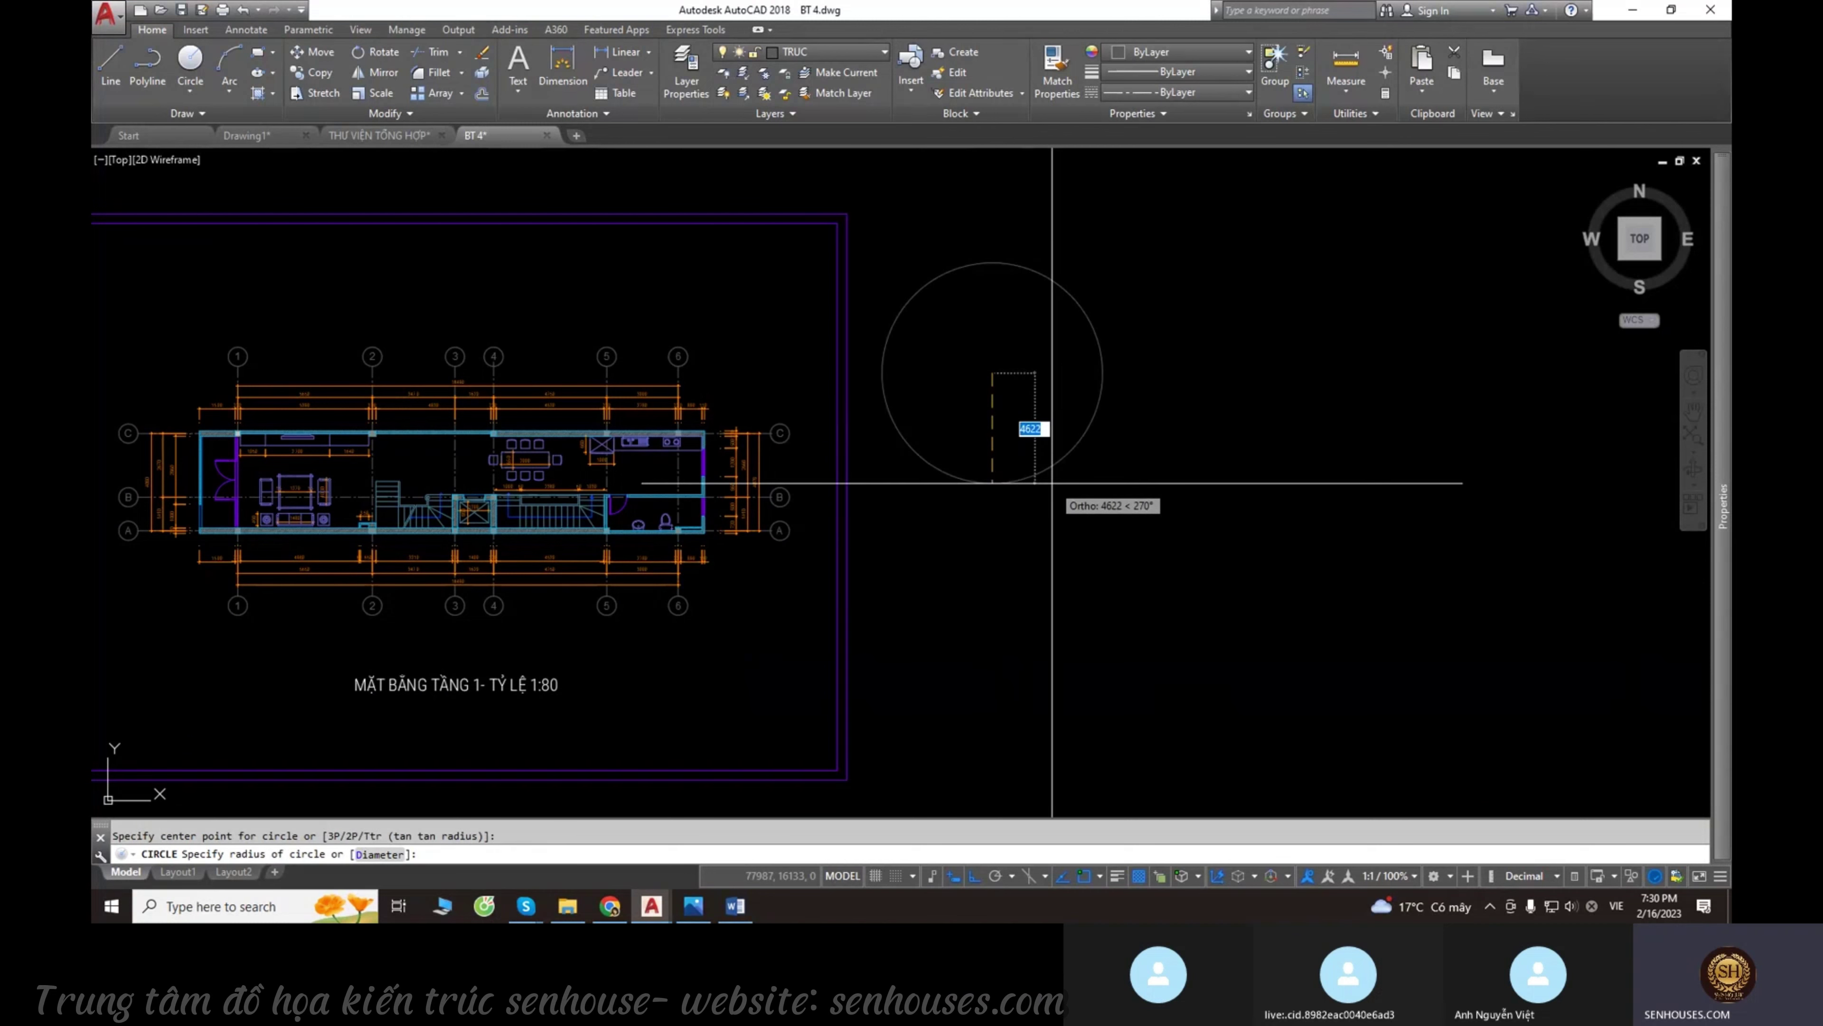
text(400)
key(Return)
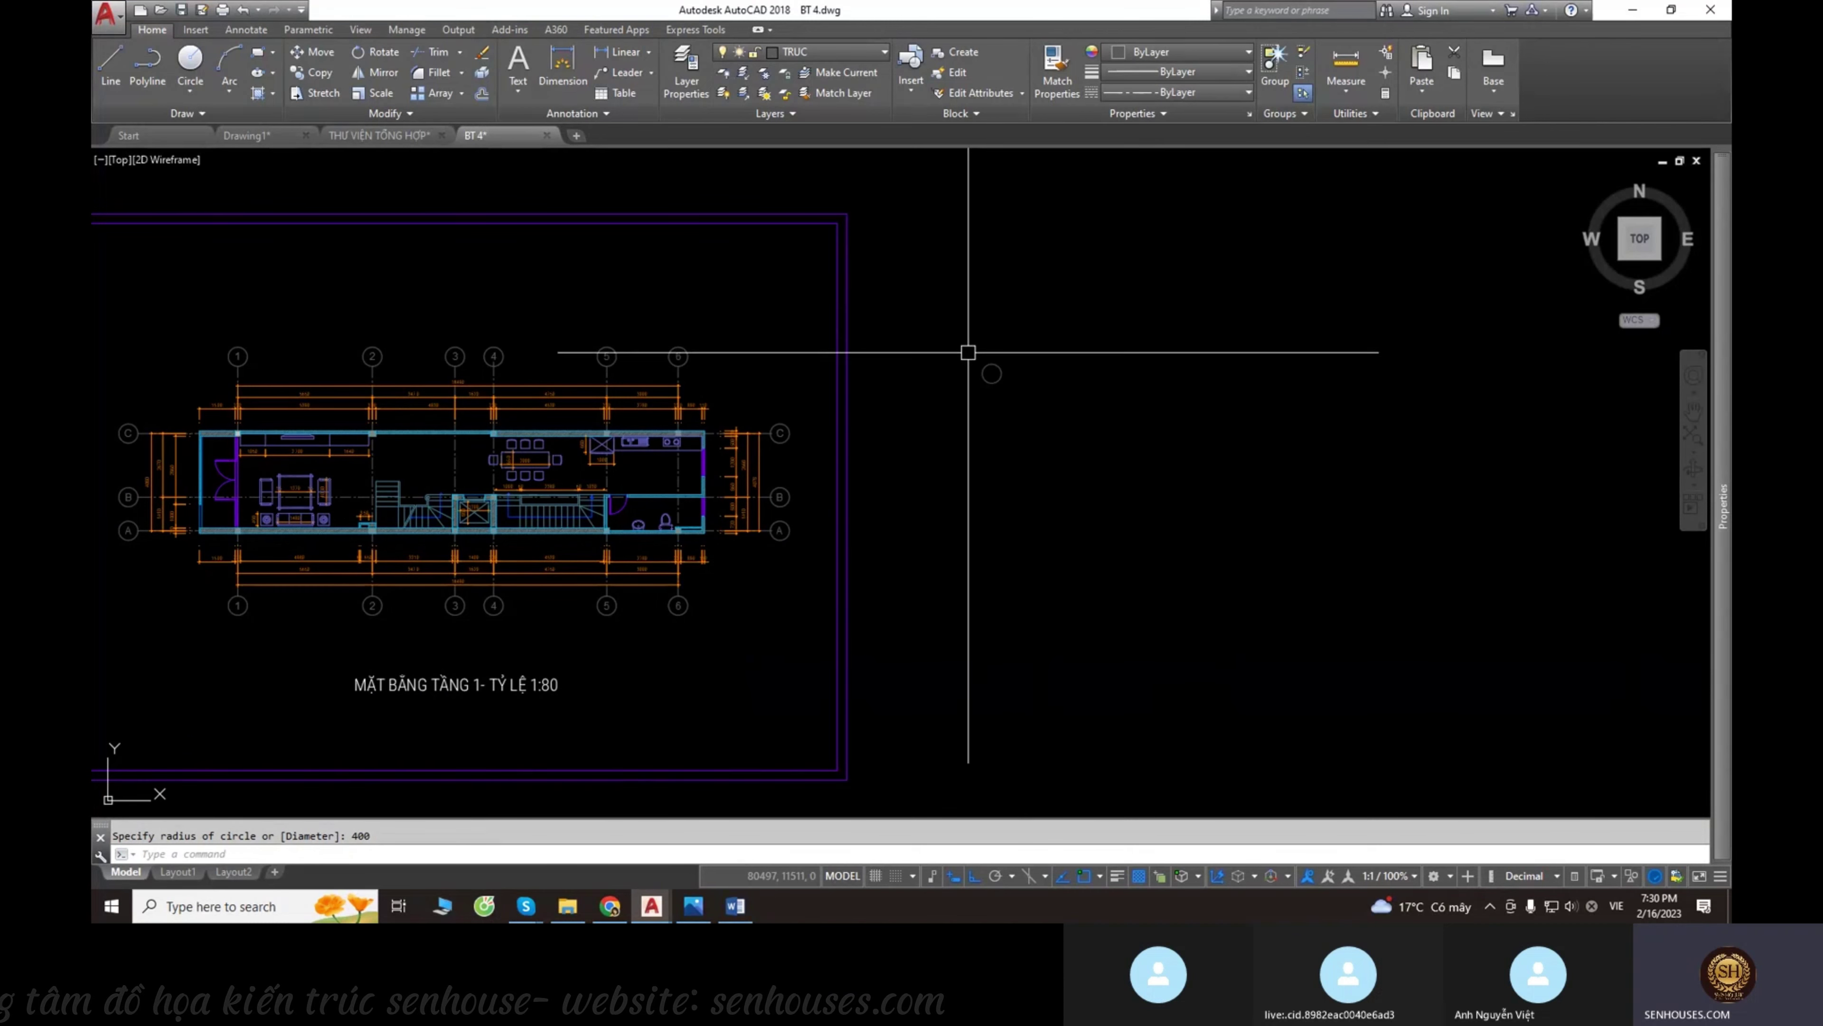
scroll(894, 293, up, 5)
scroll(891, 309, down, 5)
scroll(912, 341, up, 5)
click(912, 342)
click(631, 431)
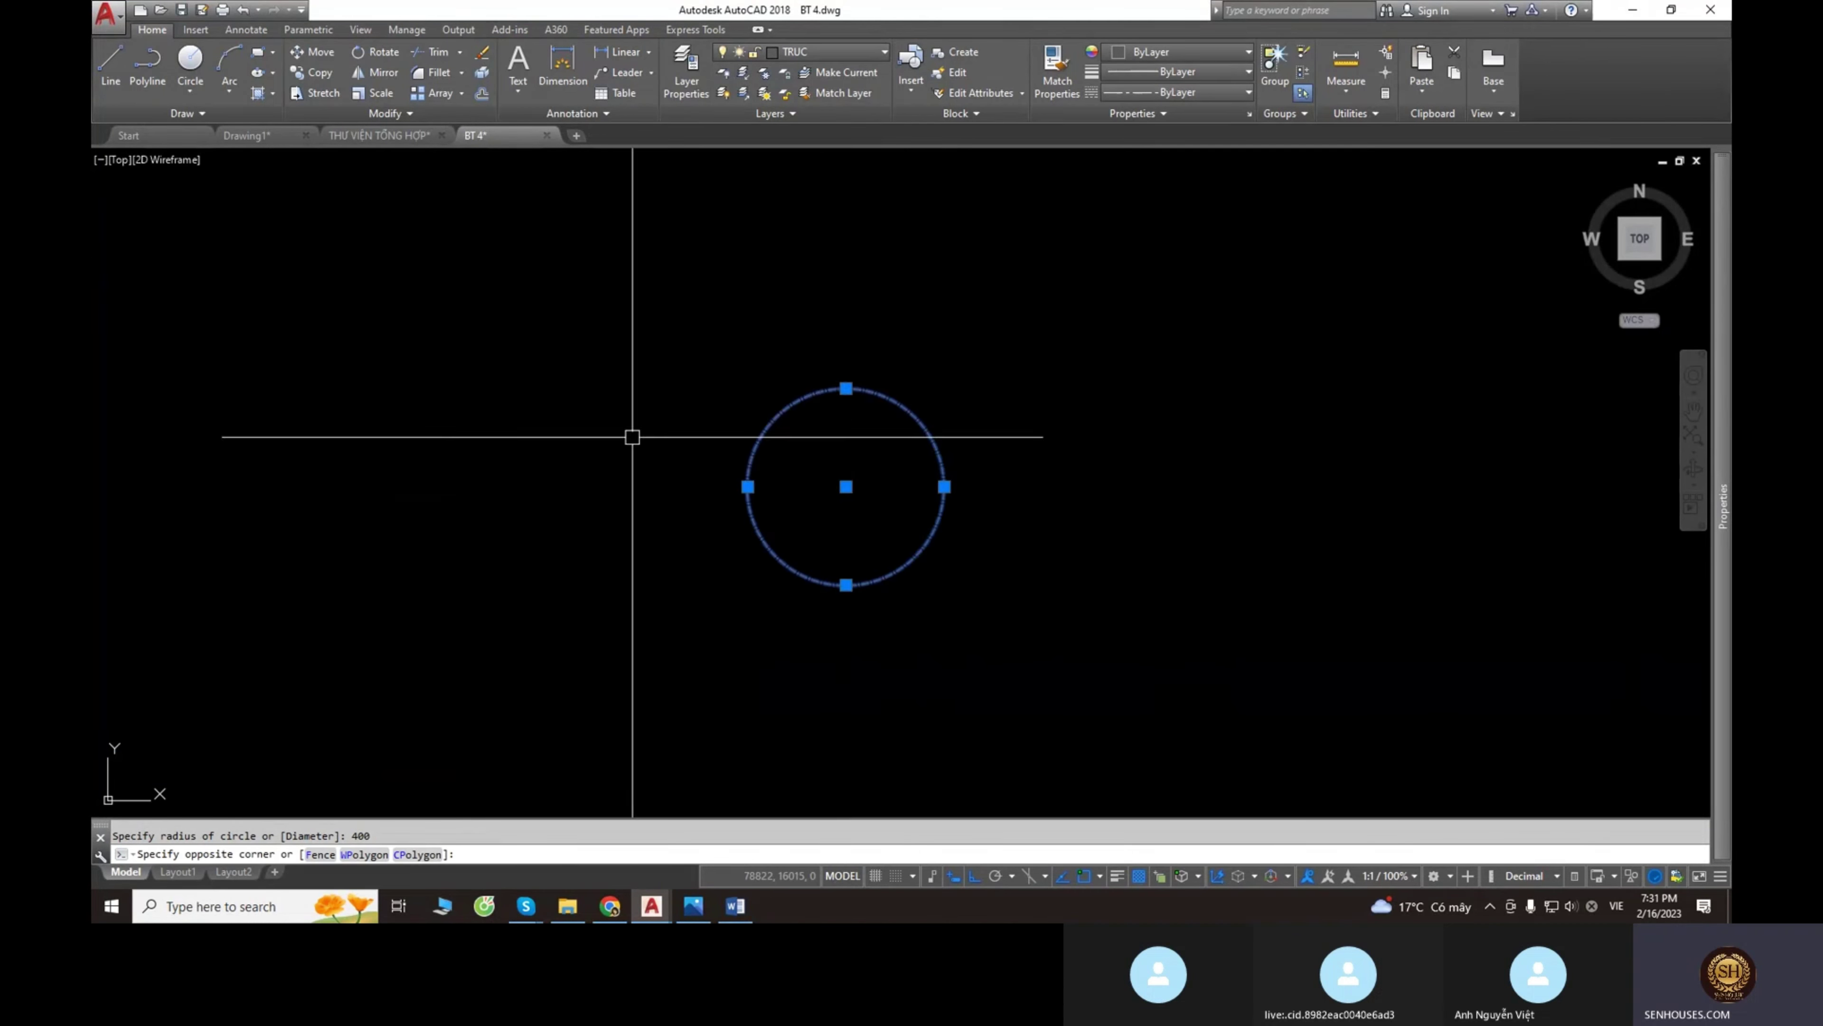
scroll(751, 445, up, 4)
scroll(769, 423, down, 6)
key(Escape)
scroll(804, 431, up, 4)
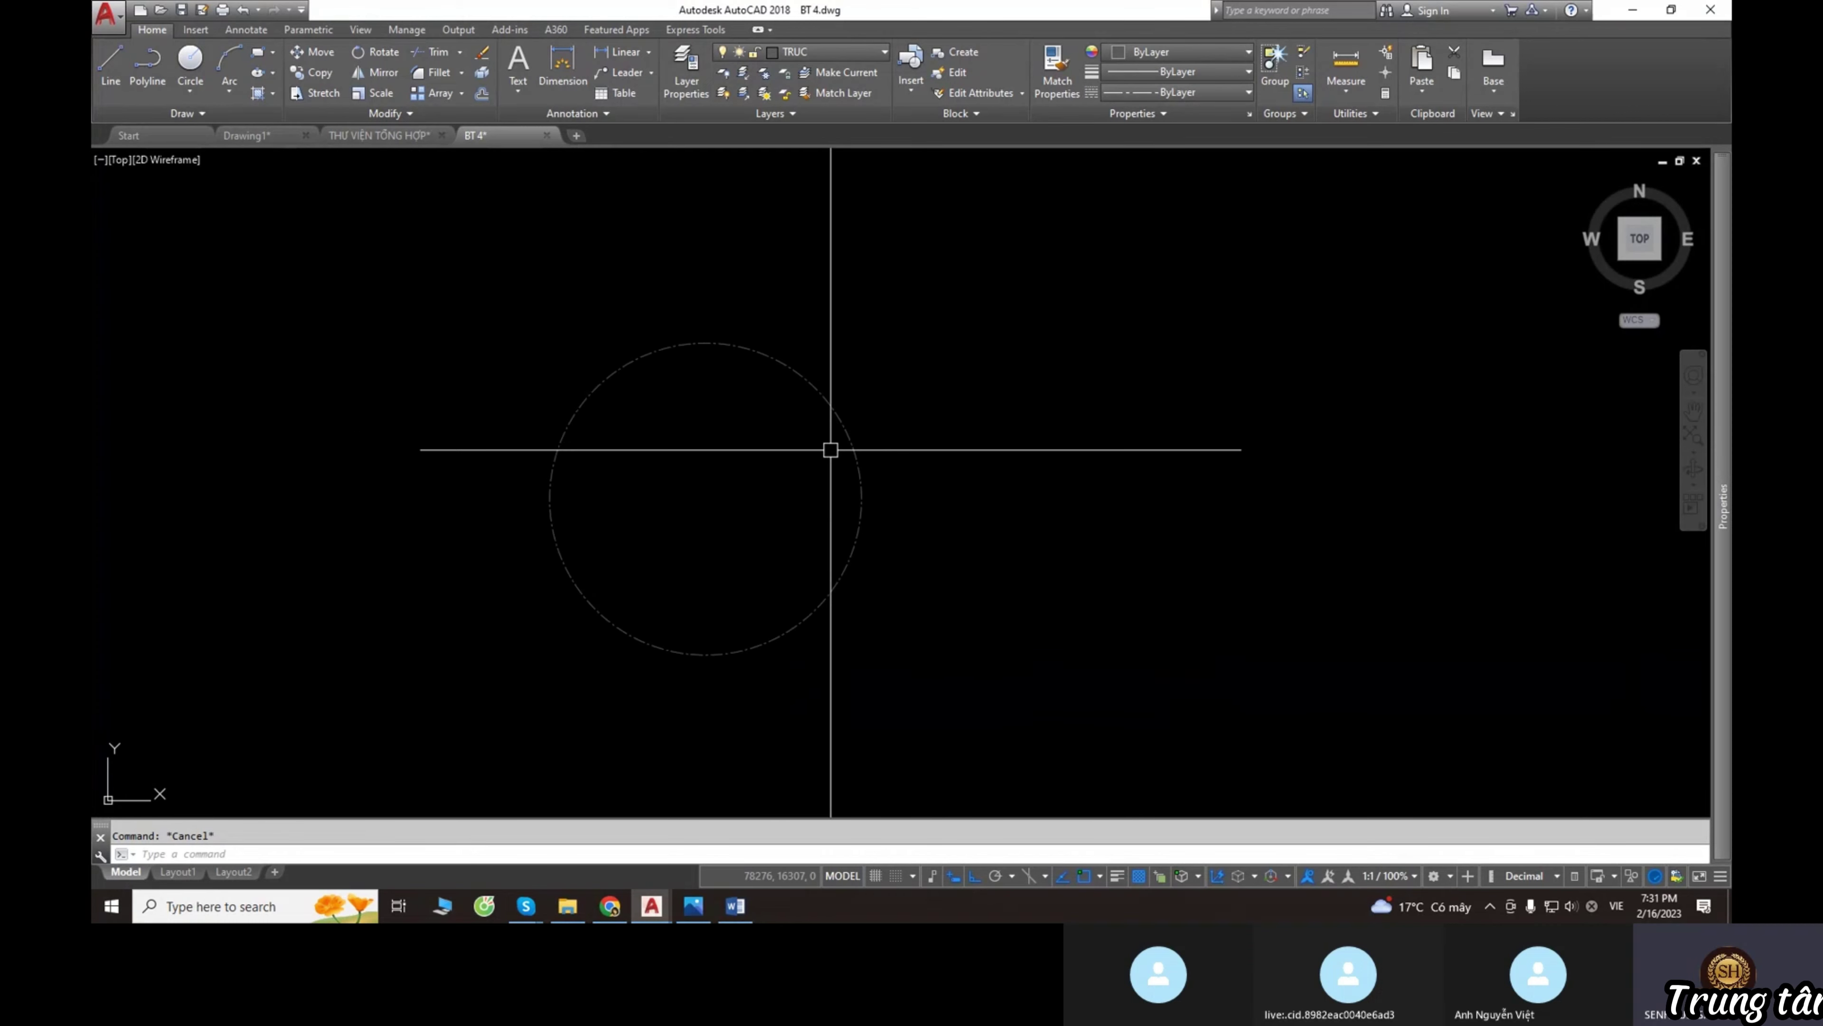
Offset the circle 30 inward to form a double ring.
text(o)
key(Return)
text(30)
key(Return)
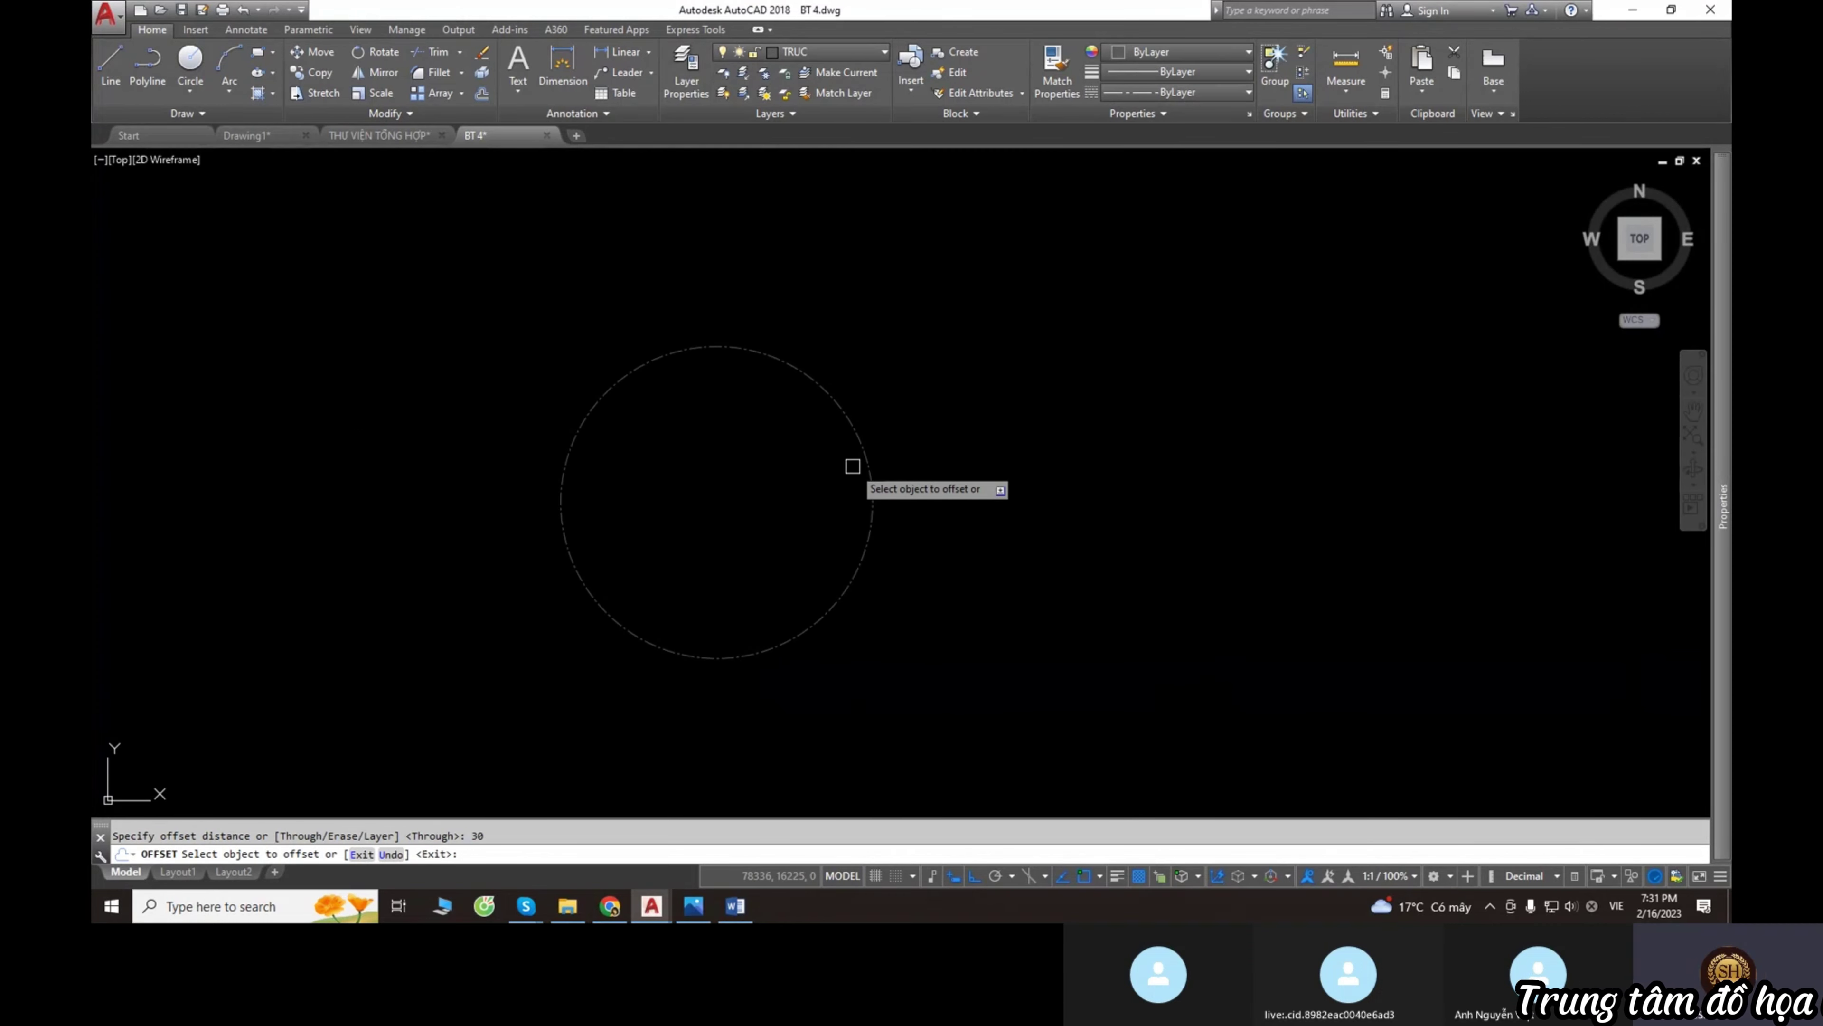
click(814, 395)
click(822, 456)
key(Return)
Delete a stray short line and the inner offset circle.
text(l)
key(Return)
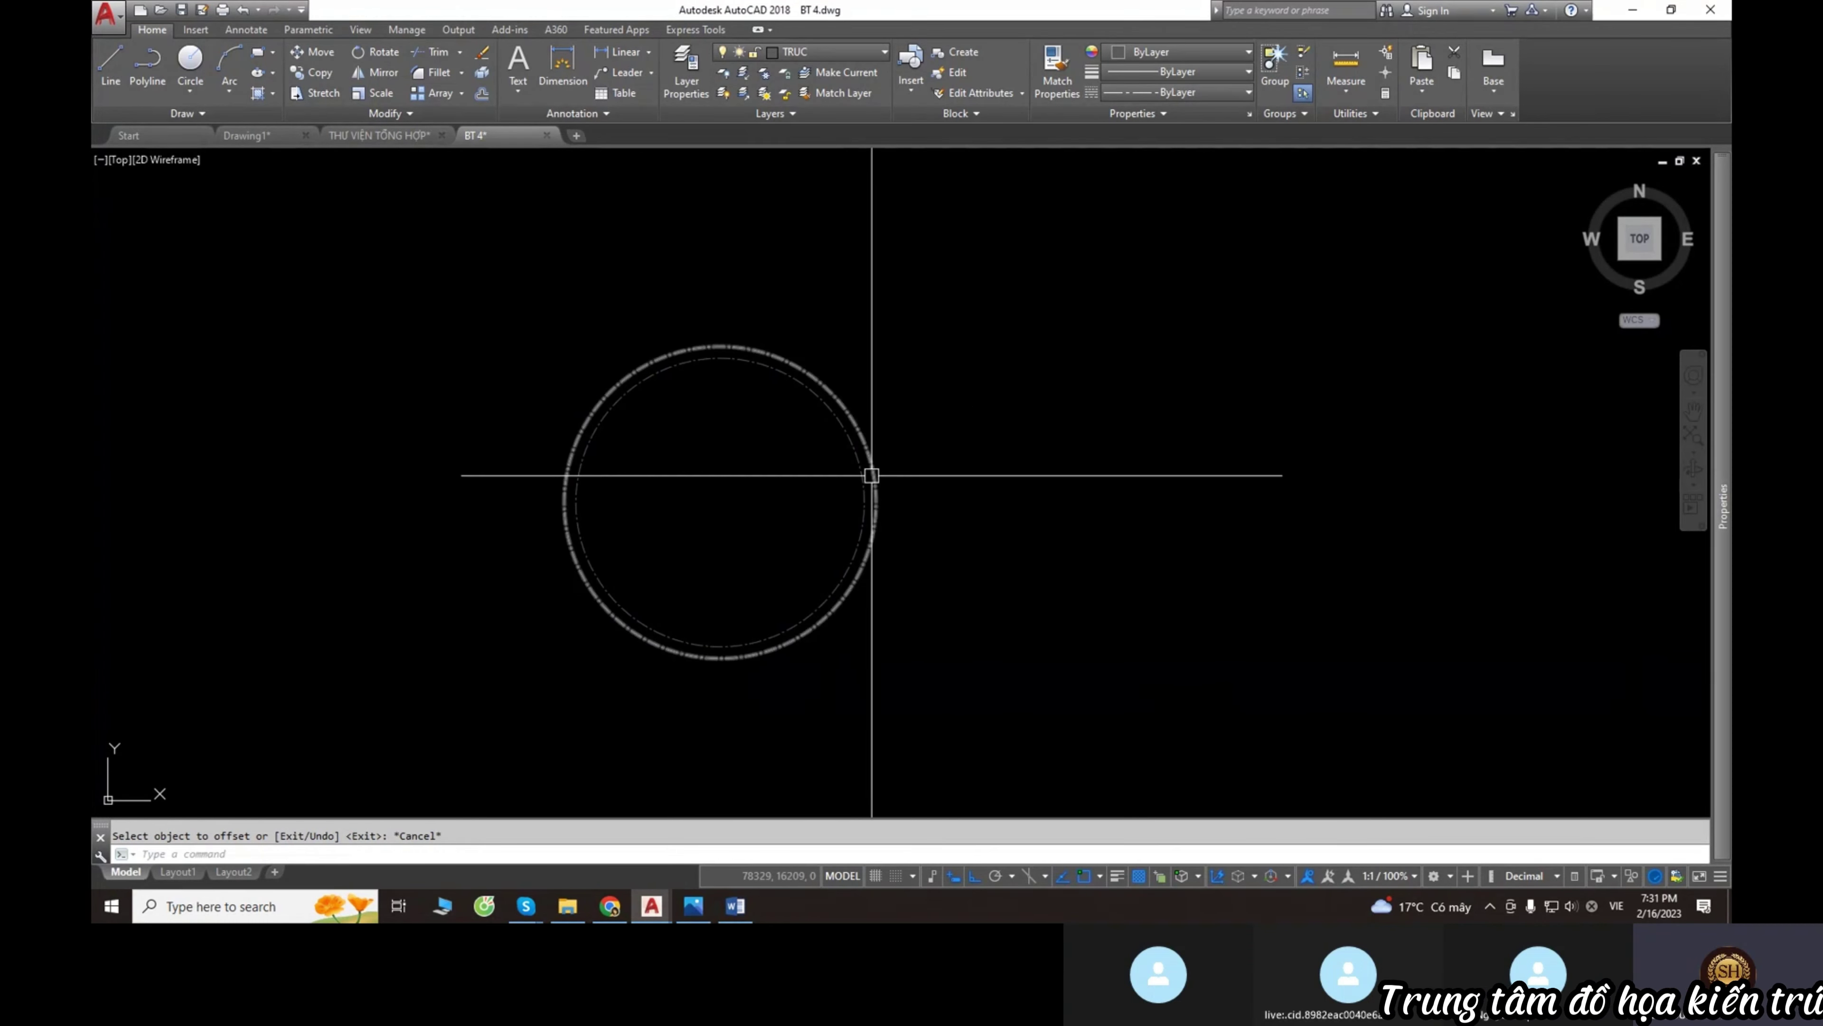
key(Escape)
click(898, 453)
click(944, 513)
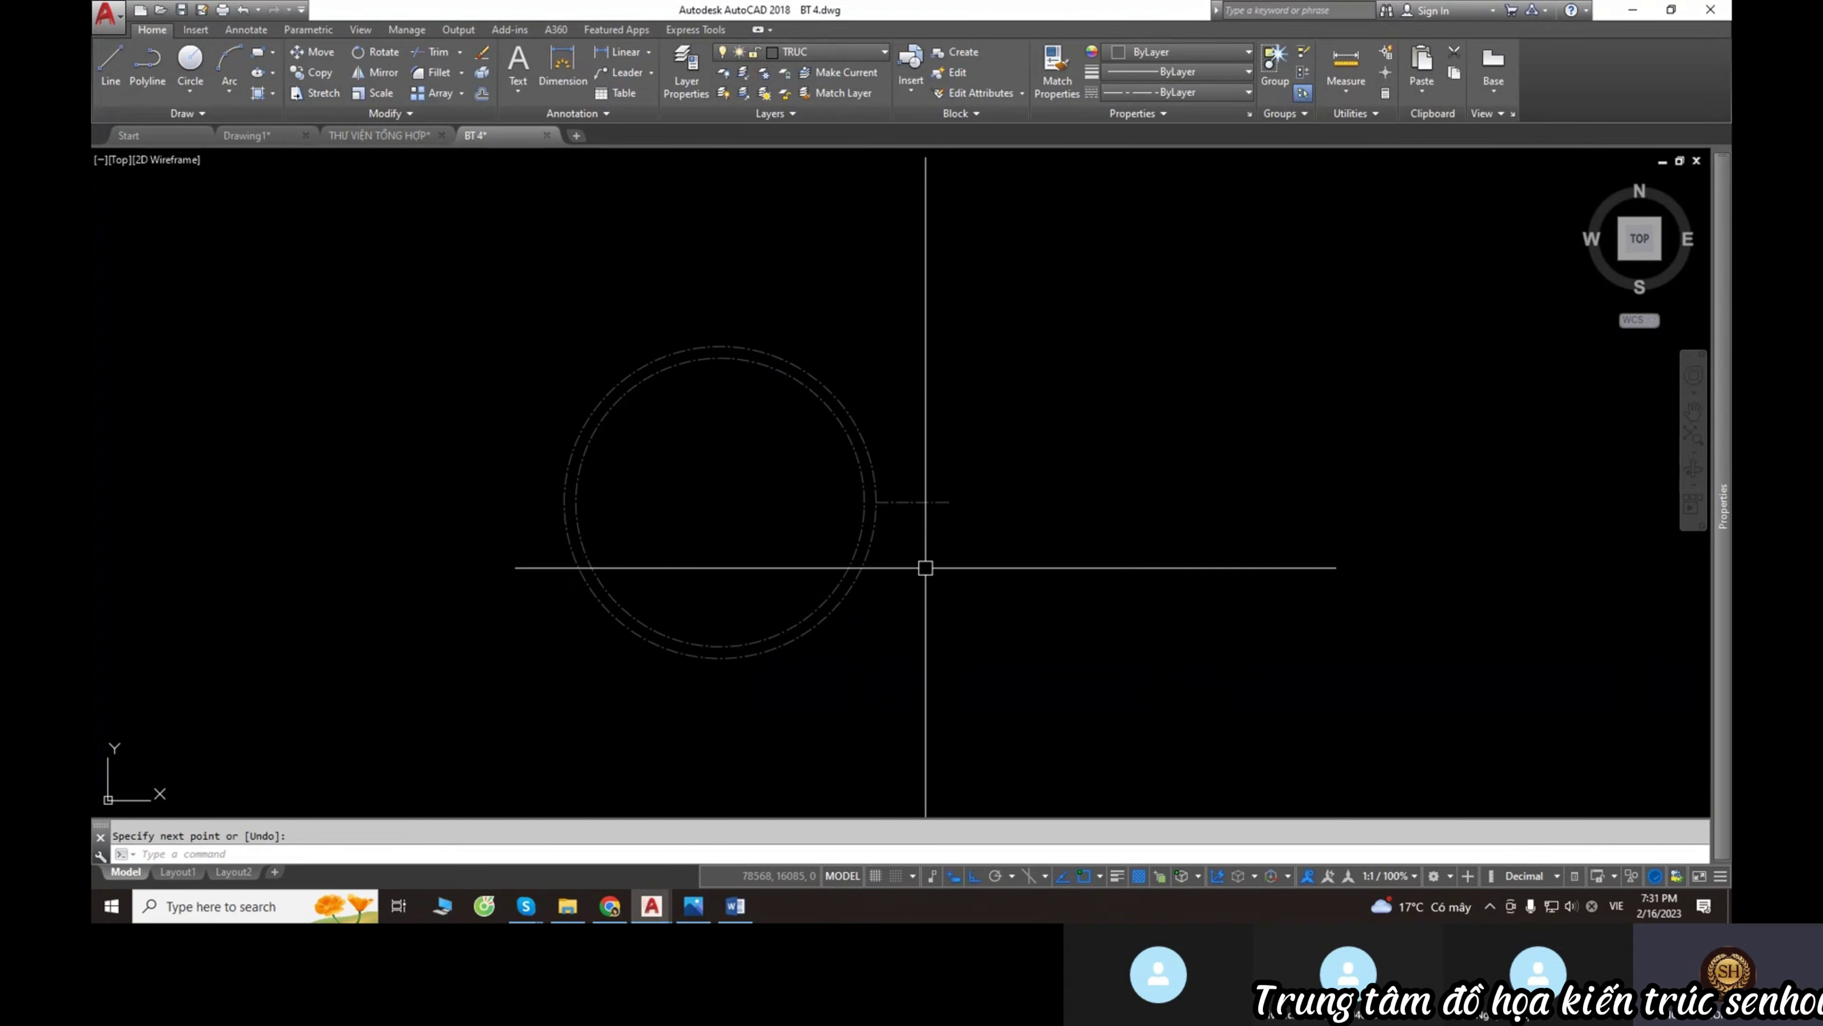
middle_drag(930, 531, 932, 544)
text(a)
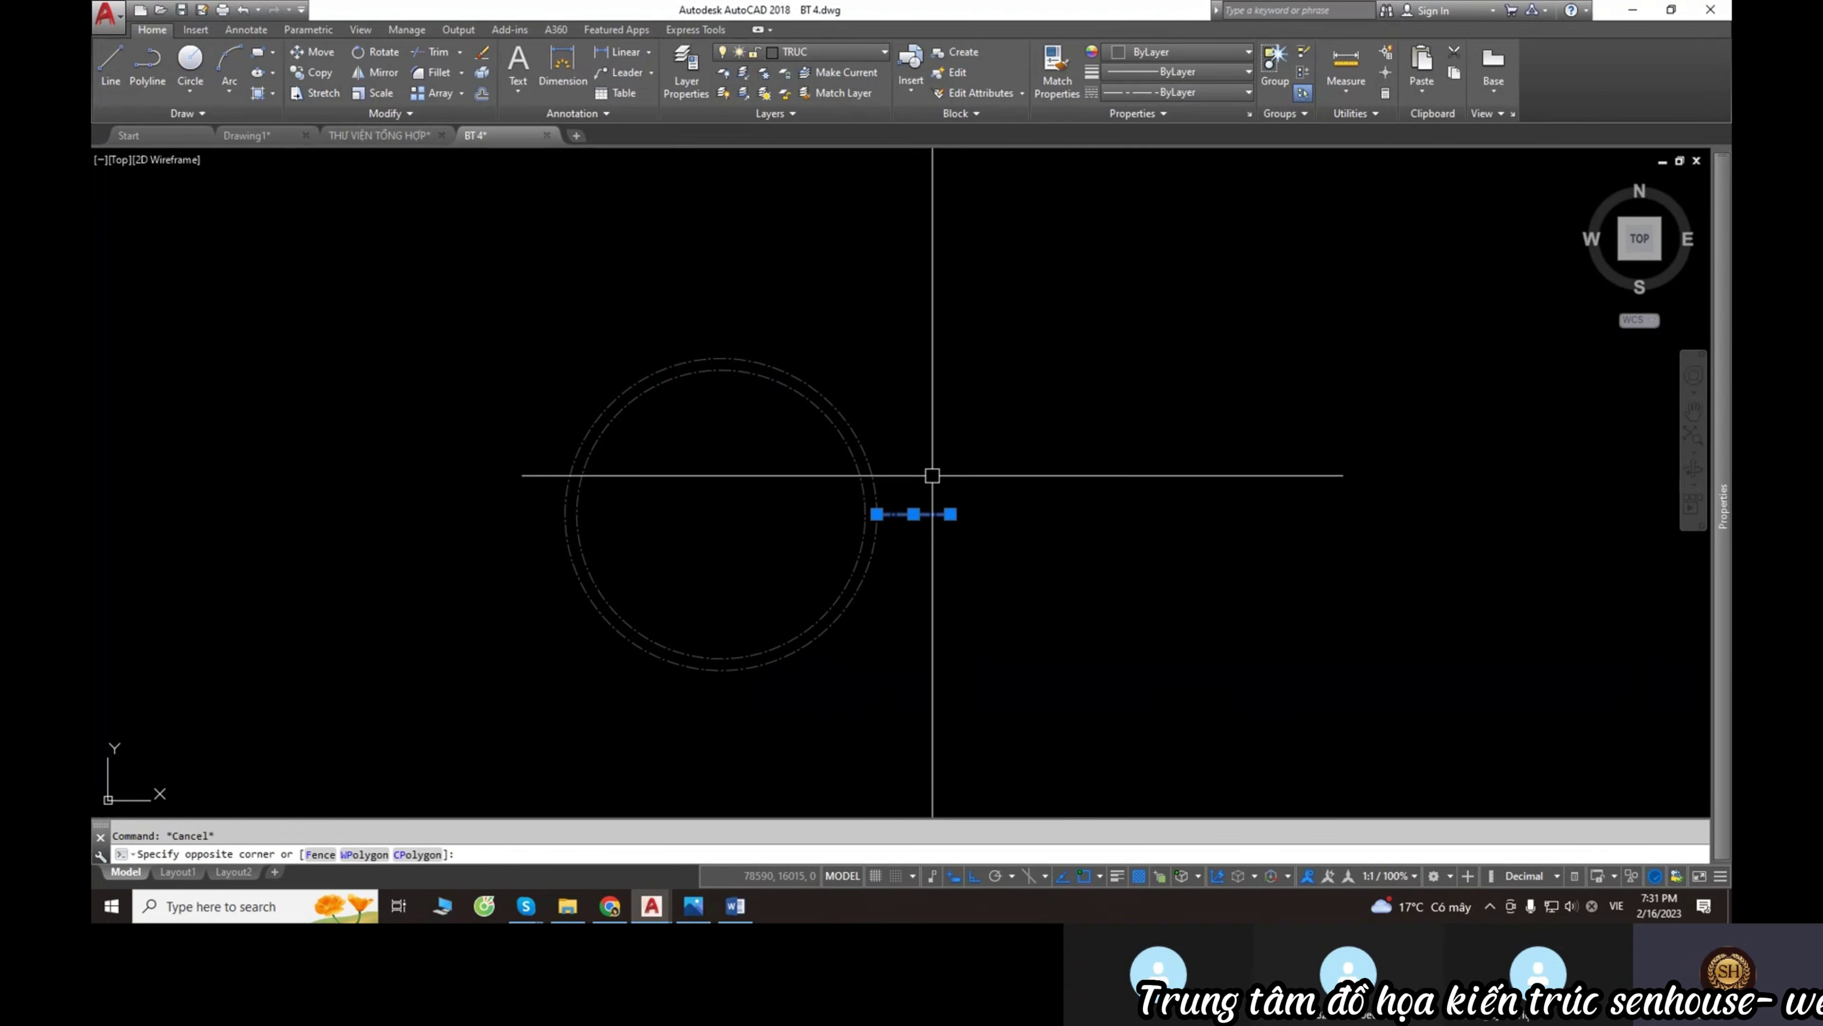
key(Delete)
scroll(928, 497, up, 2)
click(843, 576)
key(Delete)
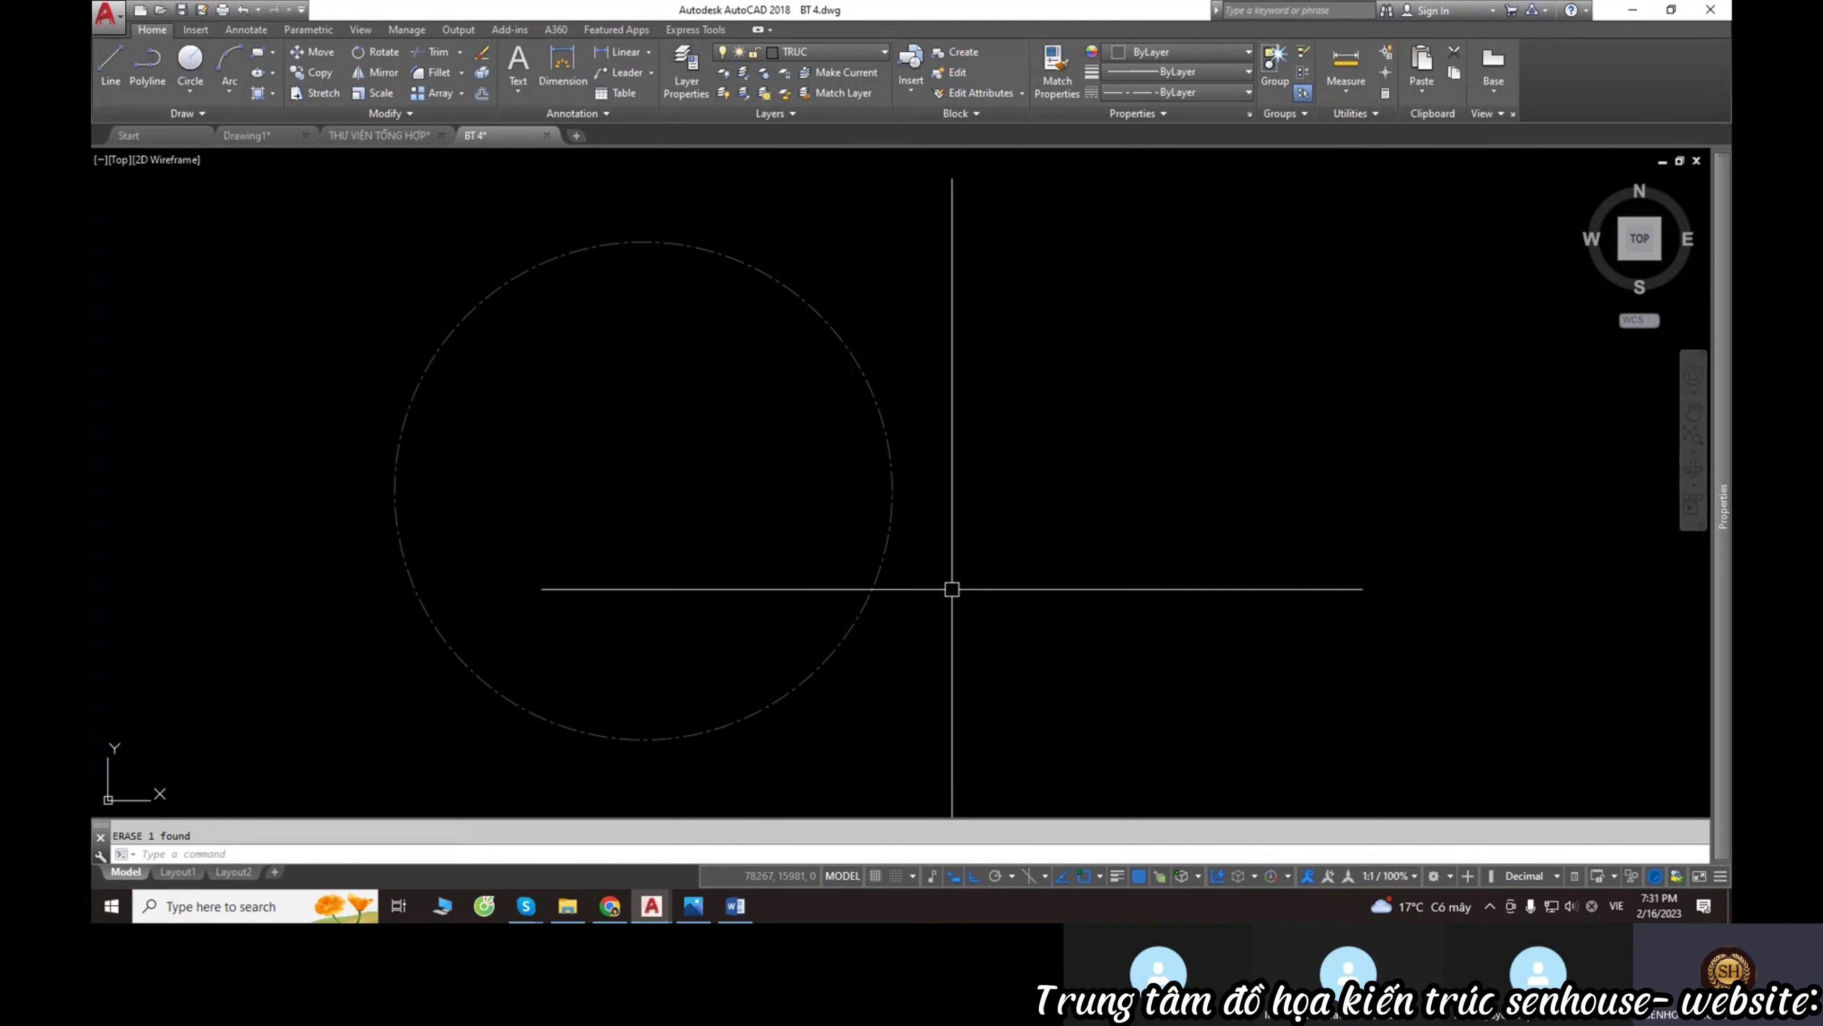
Offset the circle inward again to recreate the inner ring.
text(o)
key(Return)
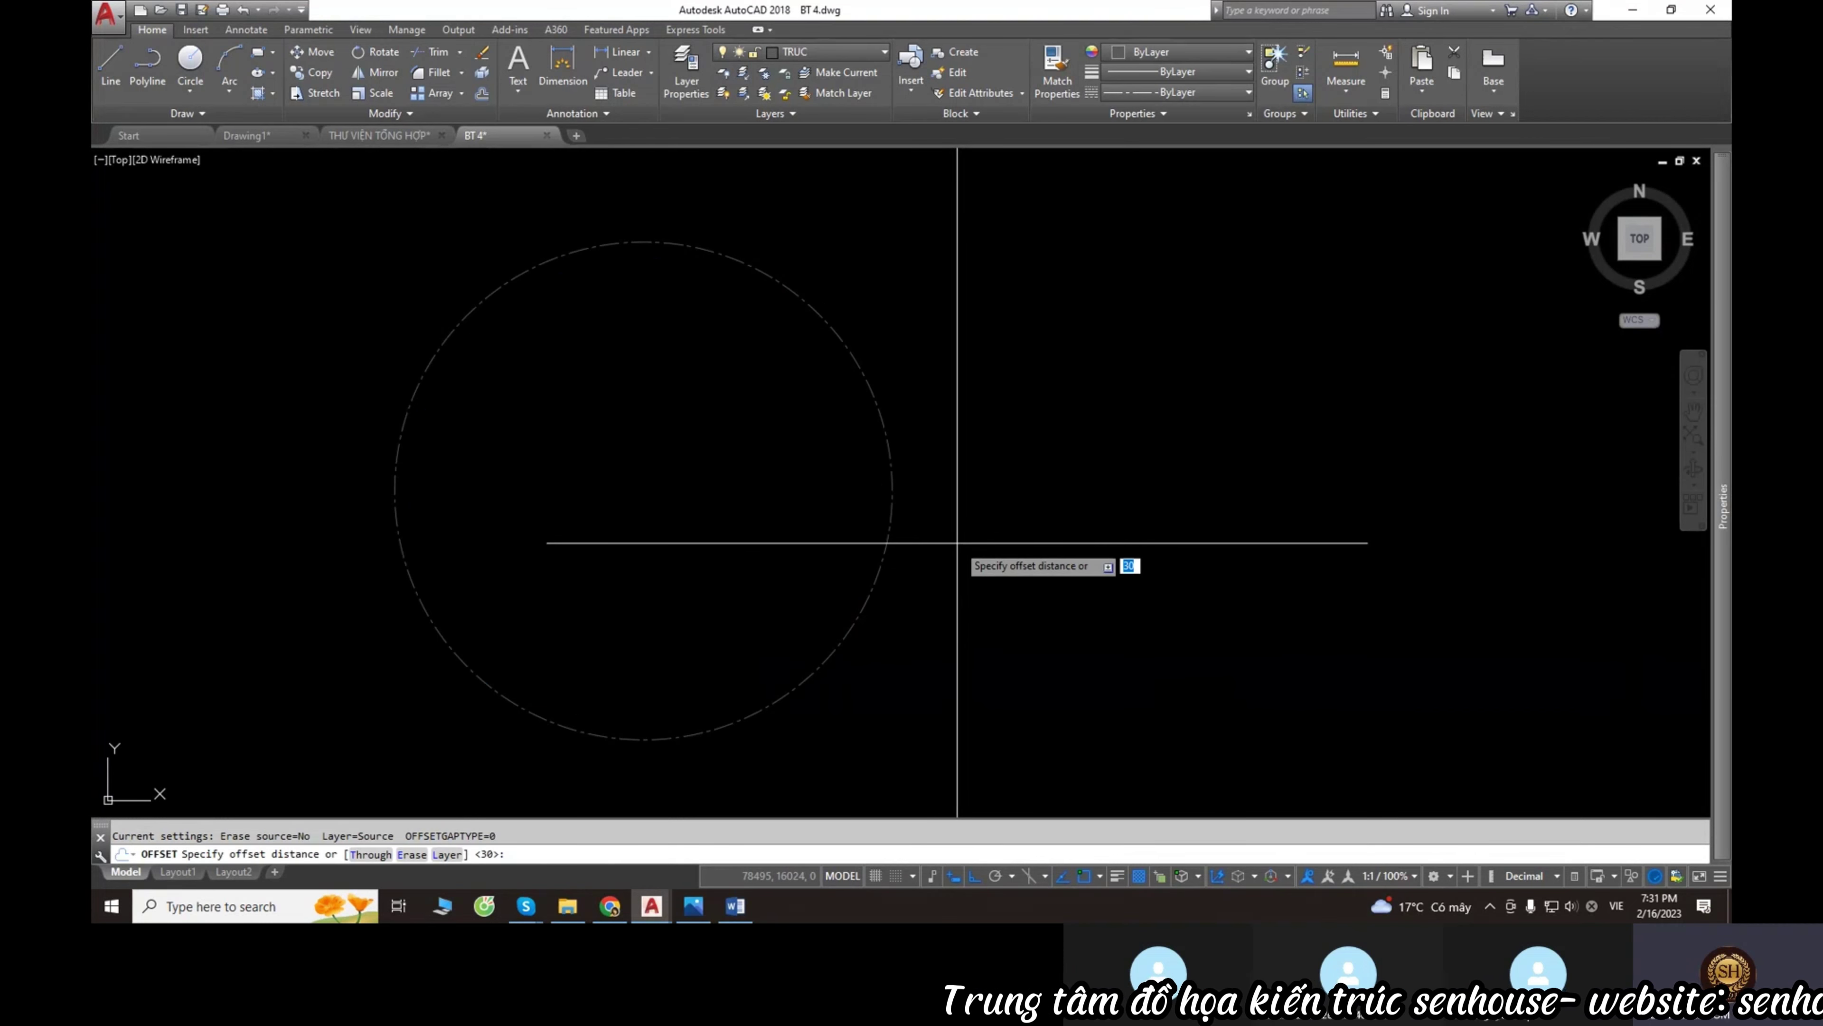
click(888, 540)
click(804, 507)
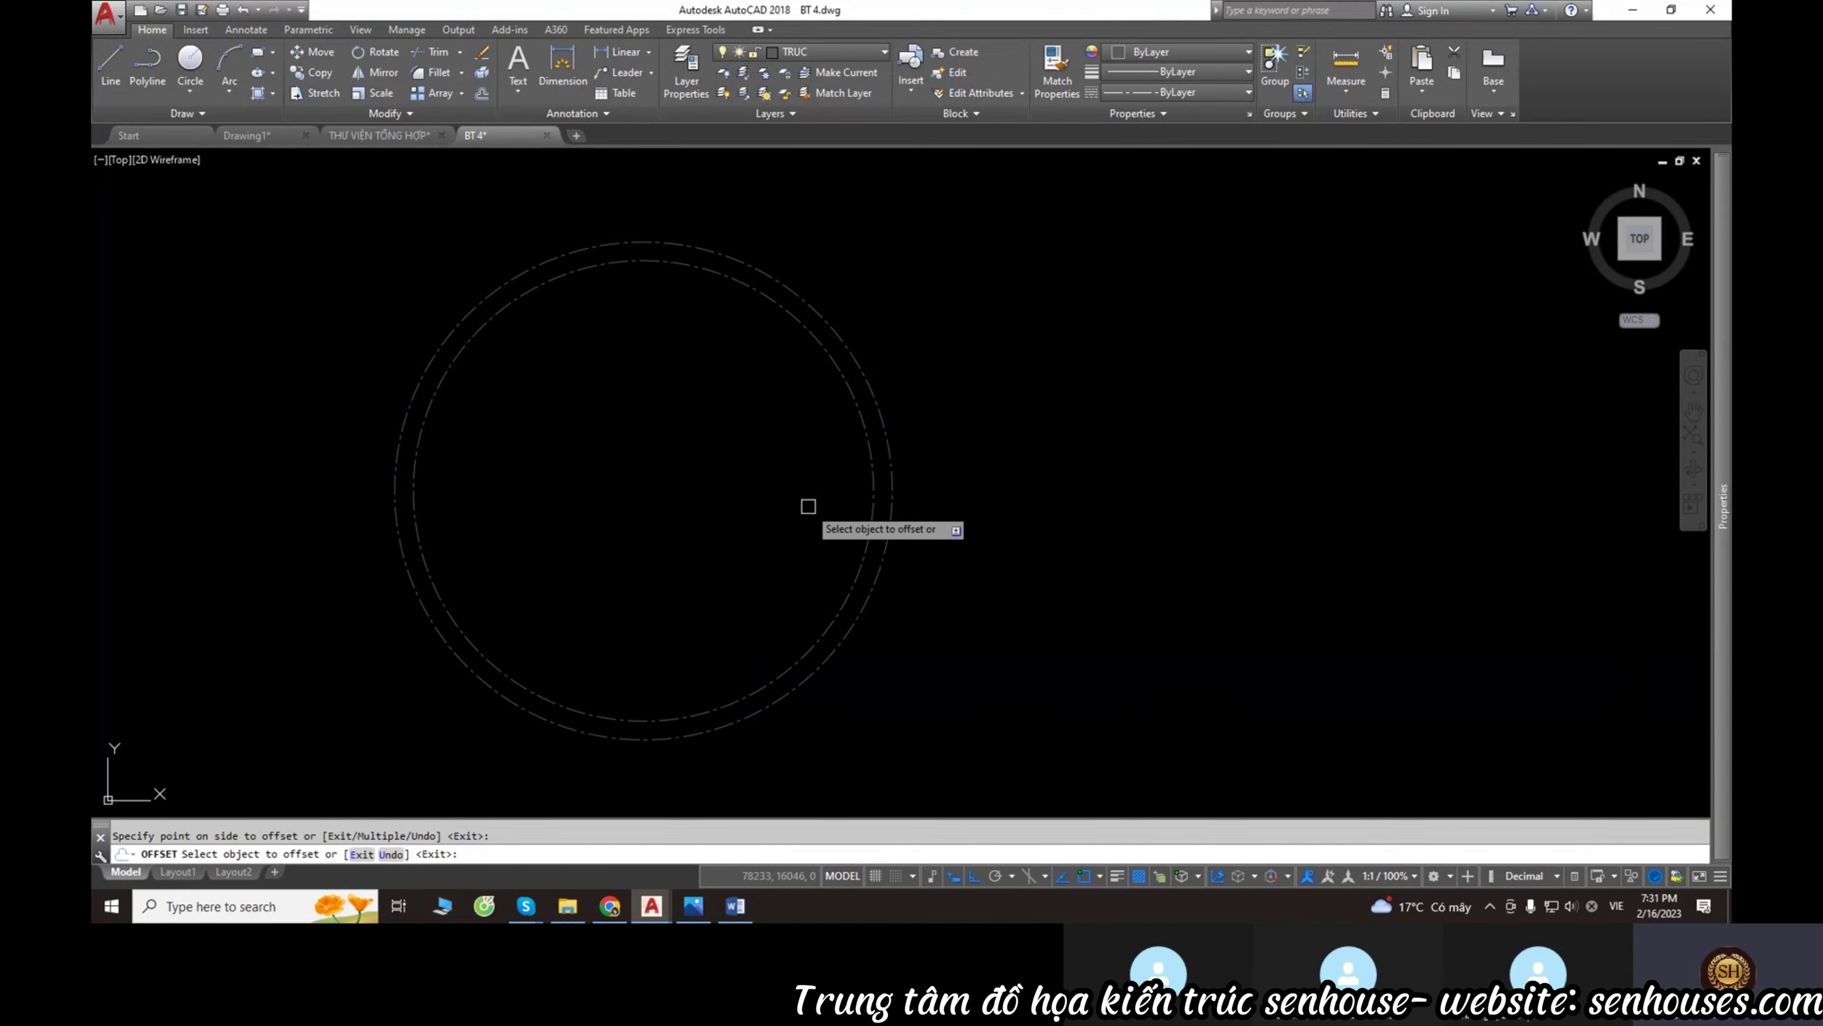
scroll(888, 509, down, 5)
key(Escape)
scroll(908, 517, up, 3)
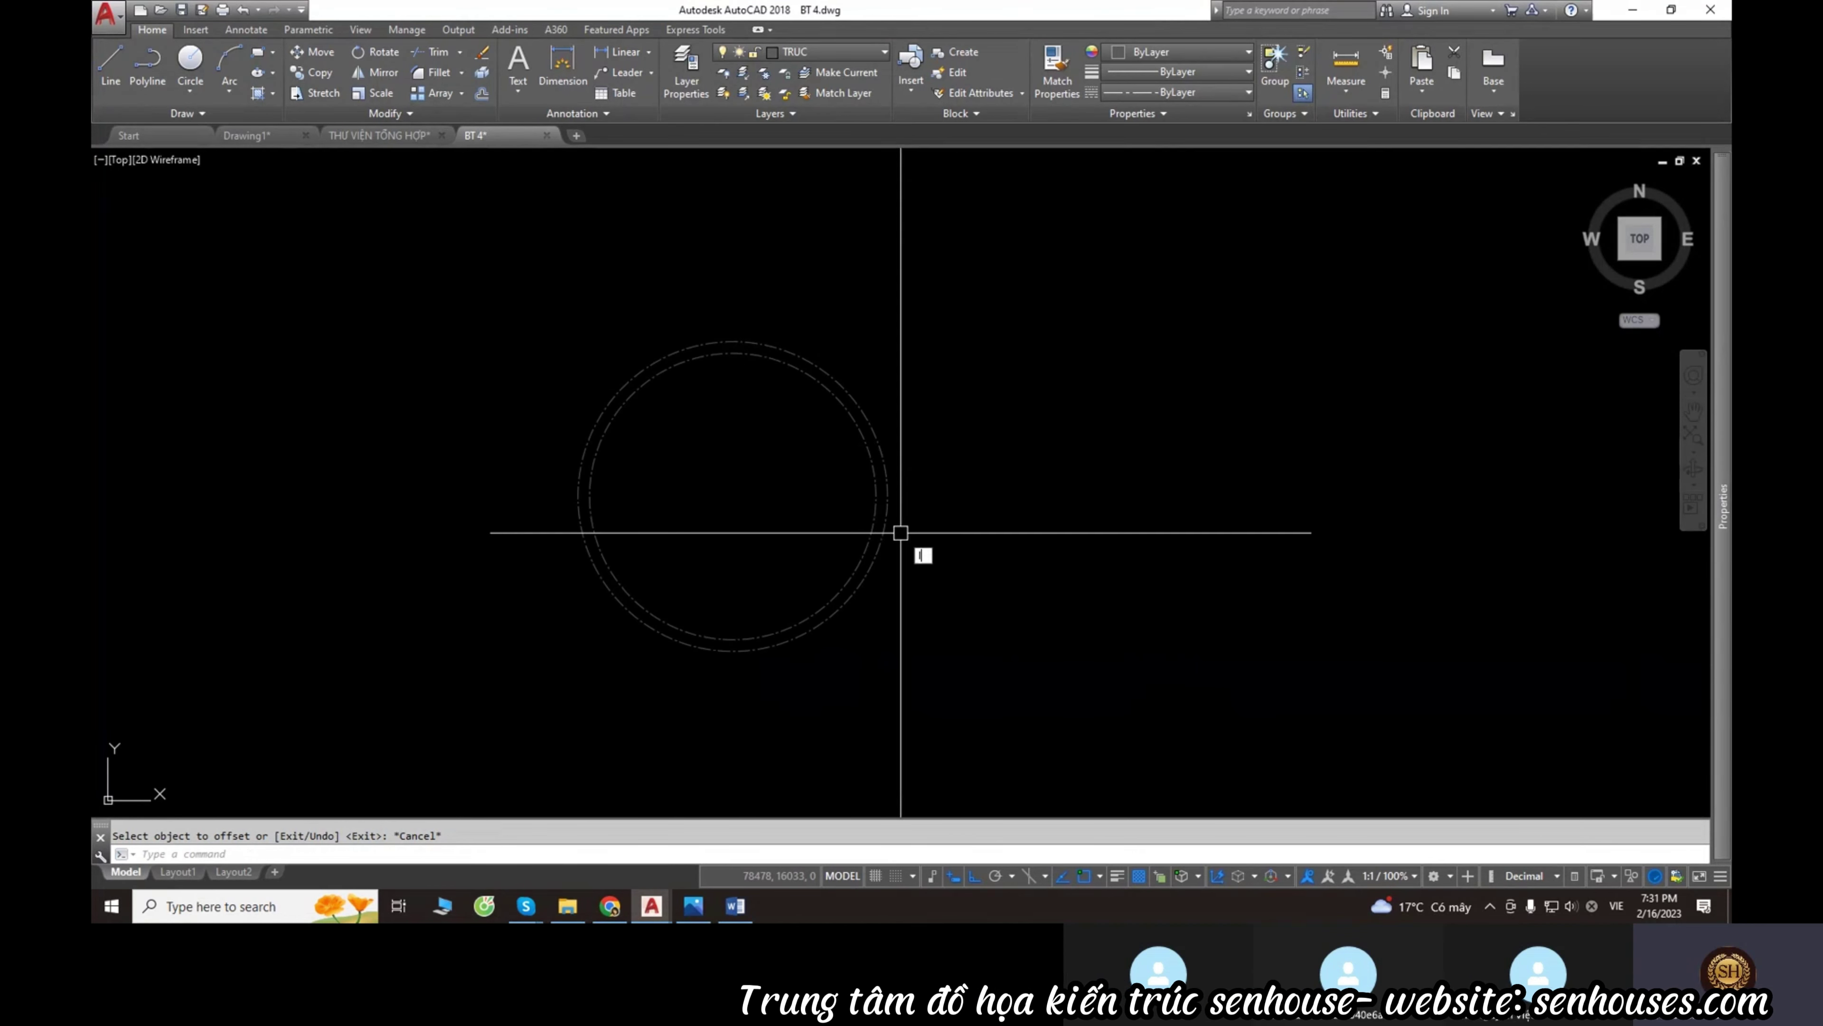
scroll(901, 532, up, 2)
Draw a short tick line outward from the circle's right edge.
text(l)
key(Return)
click(881, 477)
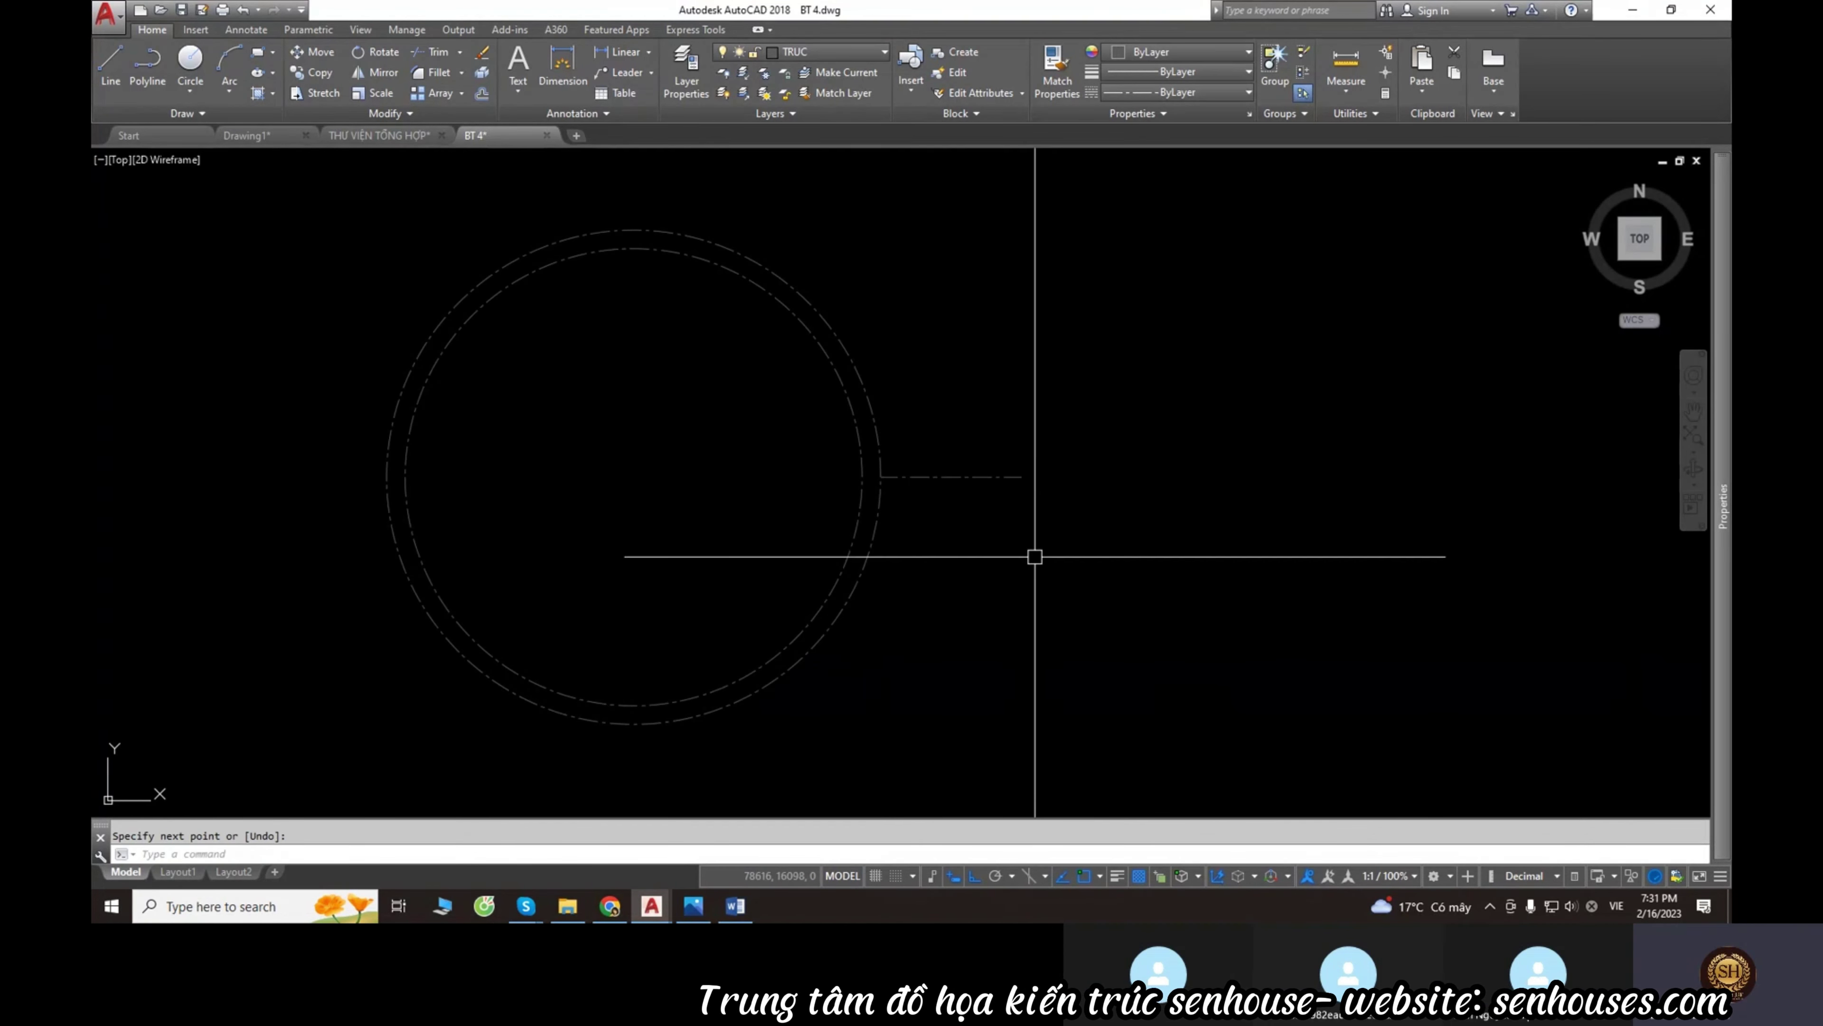
key(Escape)
click(998, 462)
Polar-array the tick into 4 items around the circle's centre.
text(rraypolar)
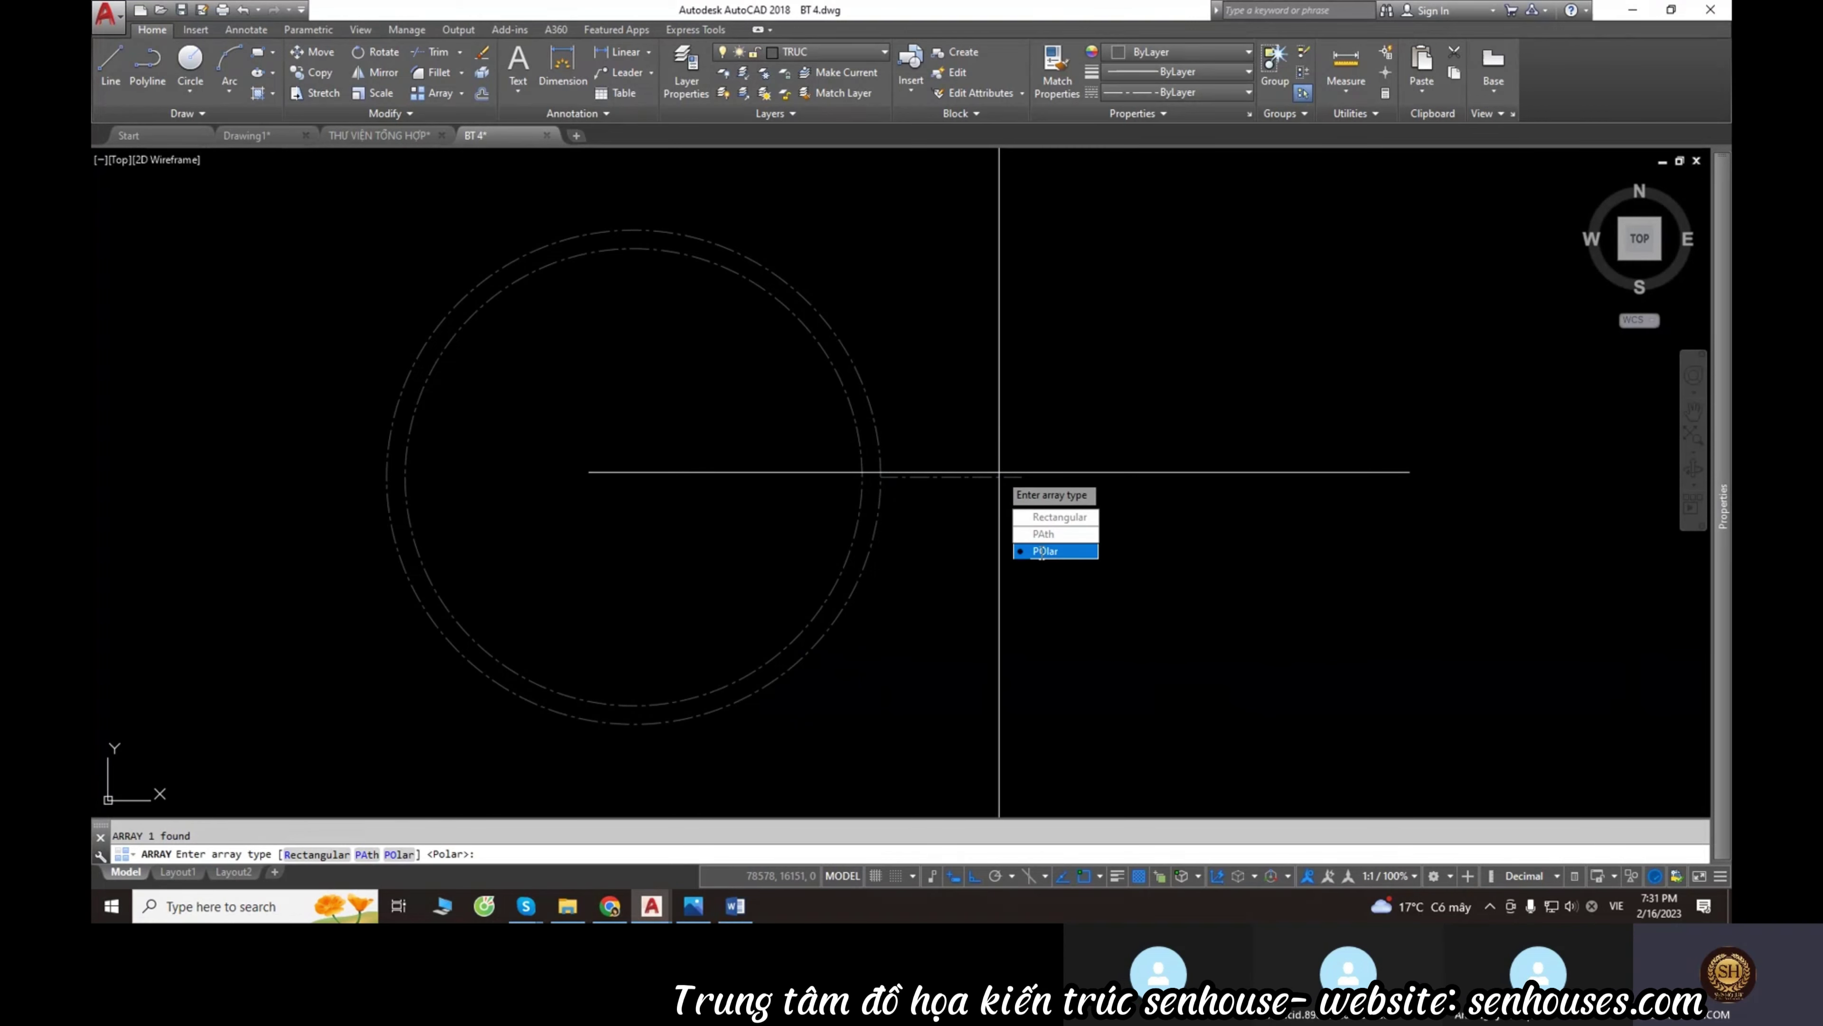
key(Return)
click(634, 477)
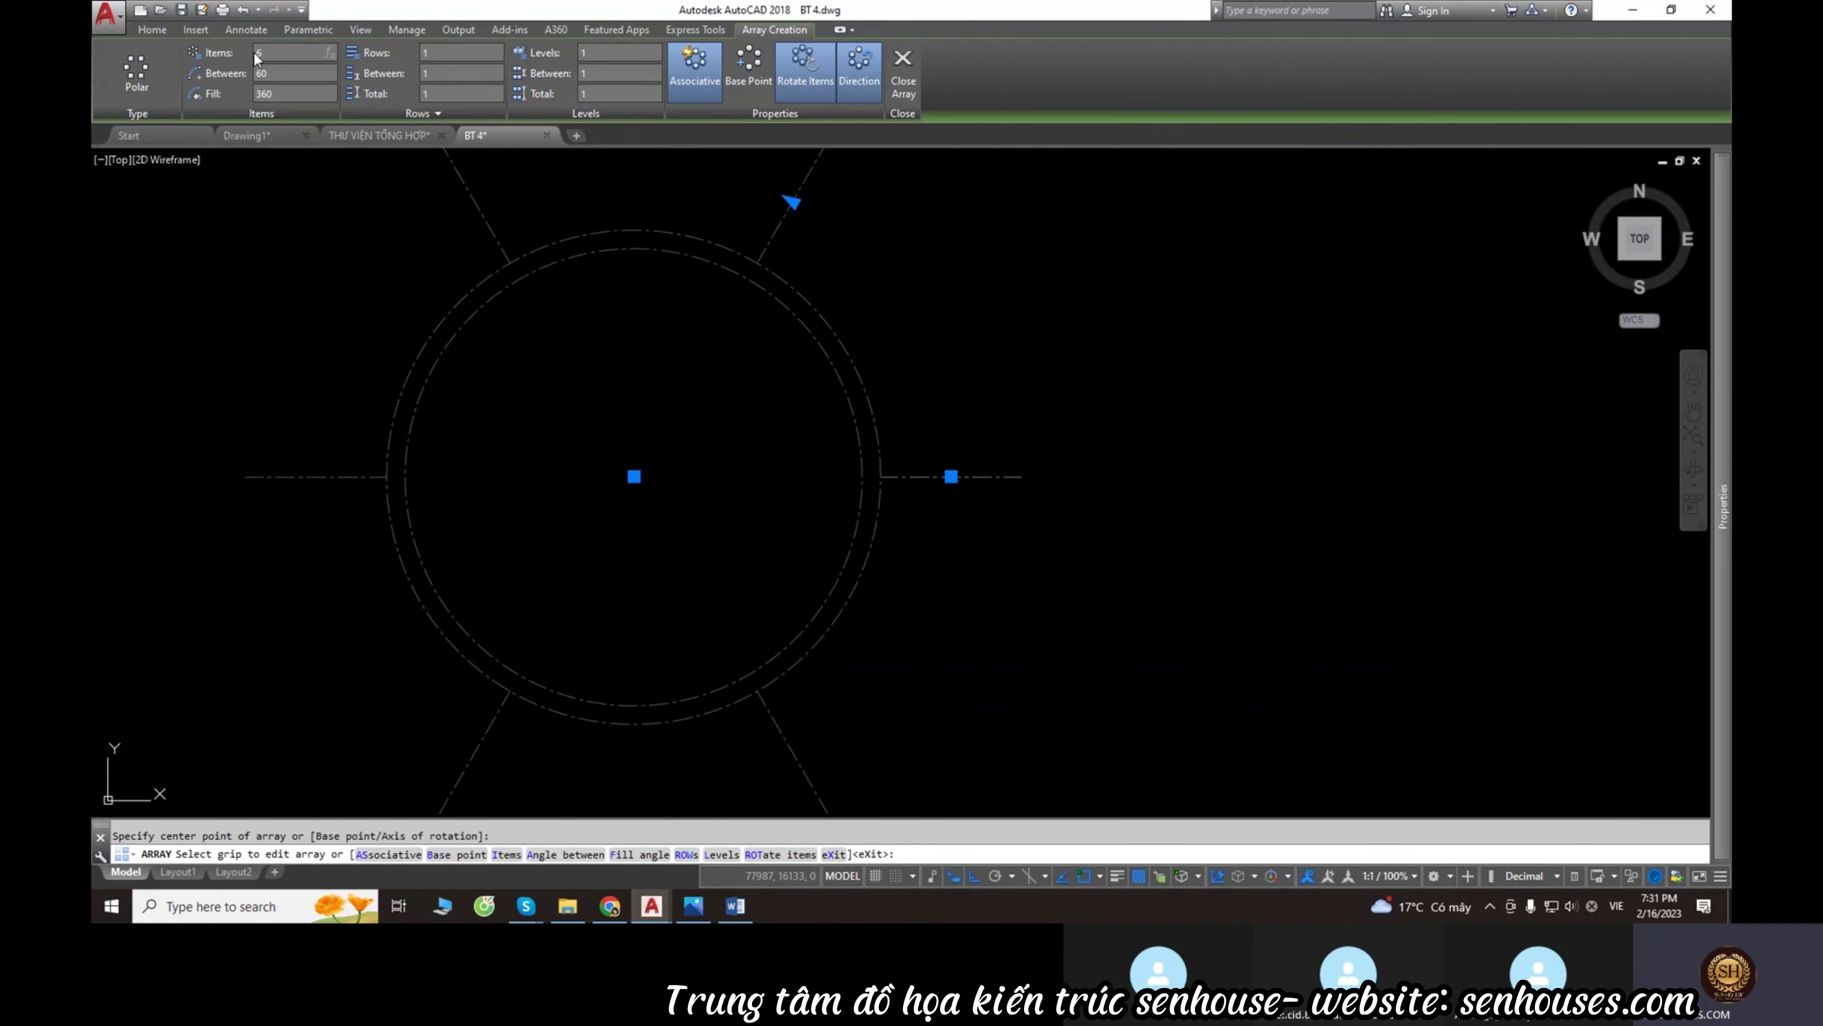
text(4)
key(Return)
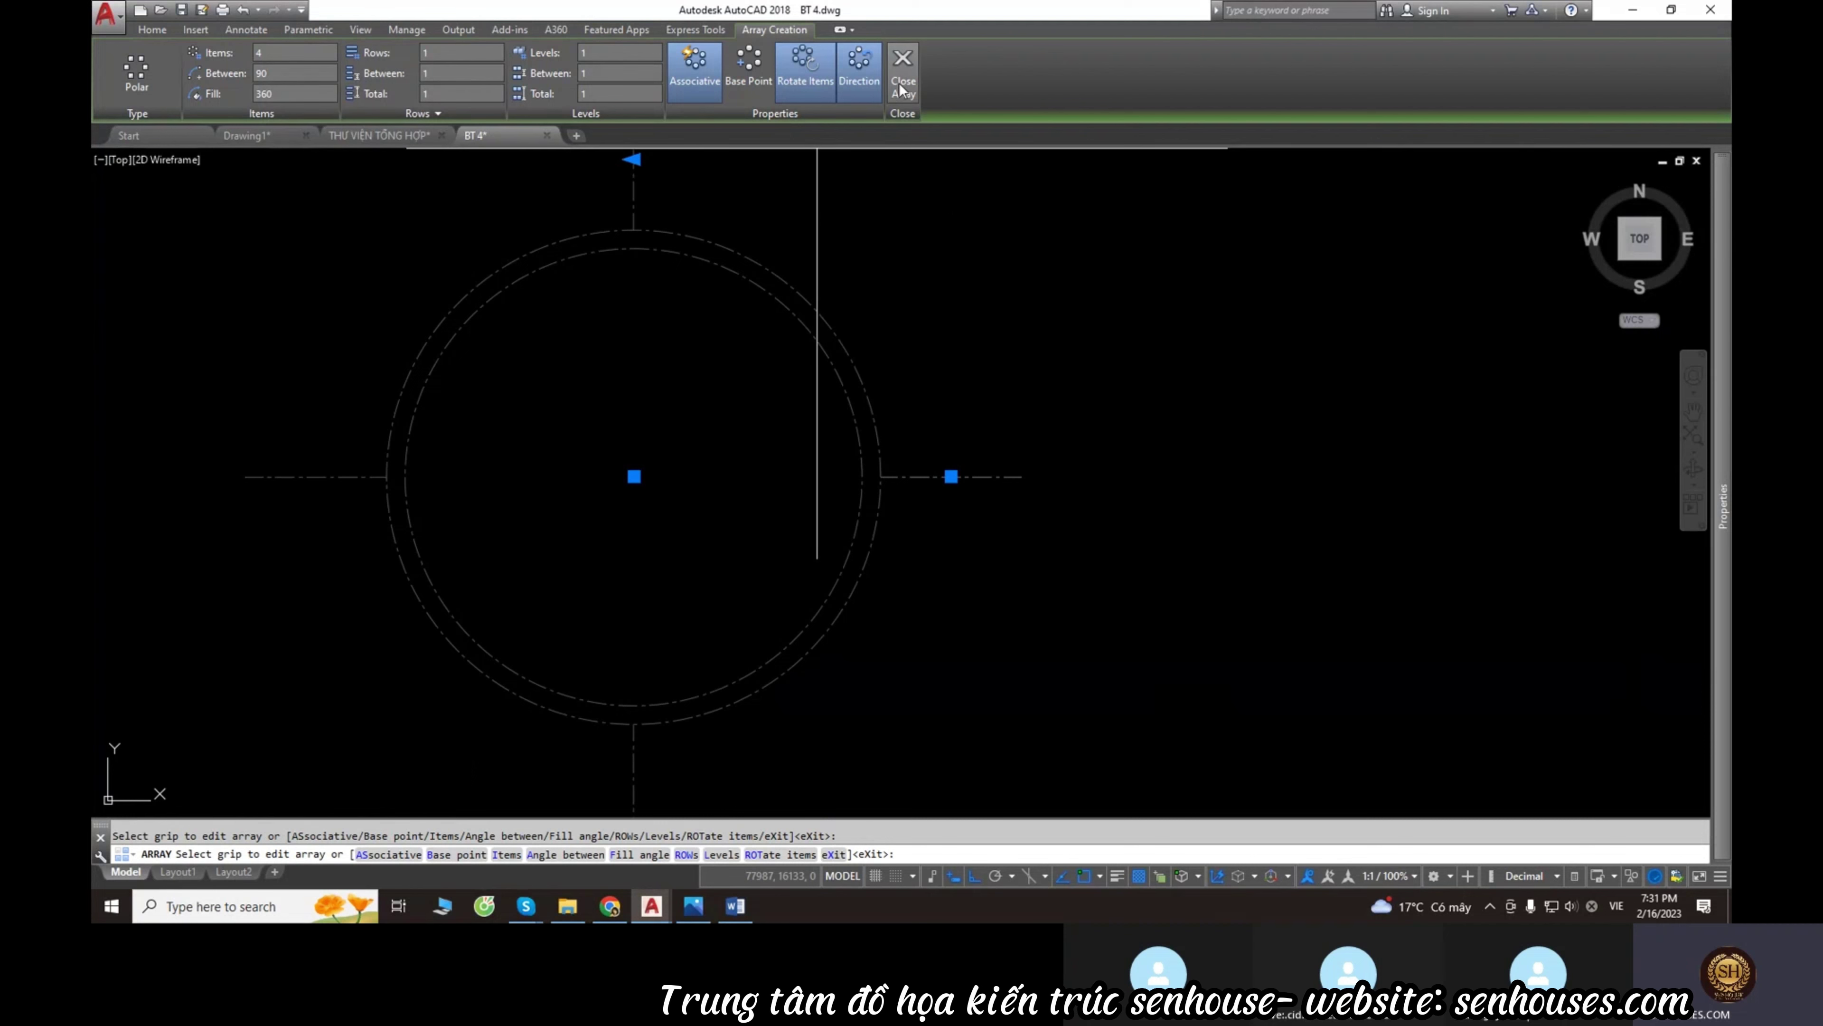
click(902, 75)
Window-select the double circle and its four ticks.
scroll(968, 474, down, 3)
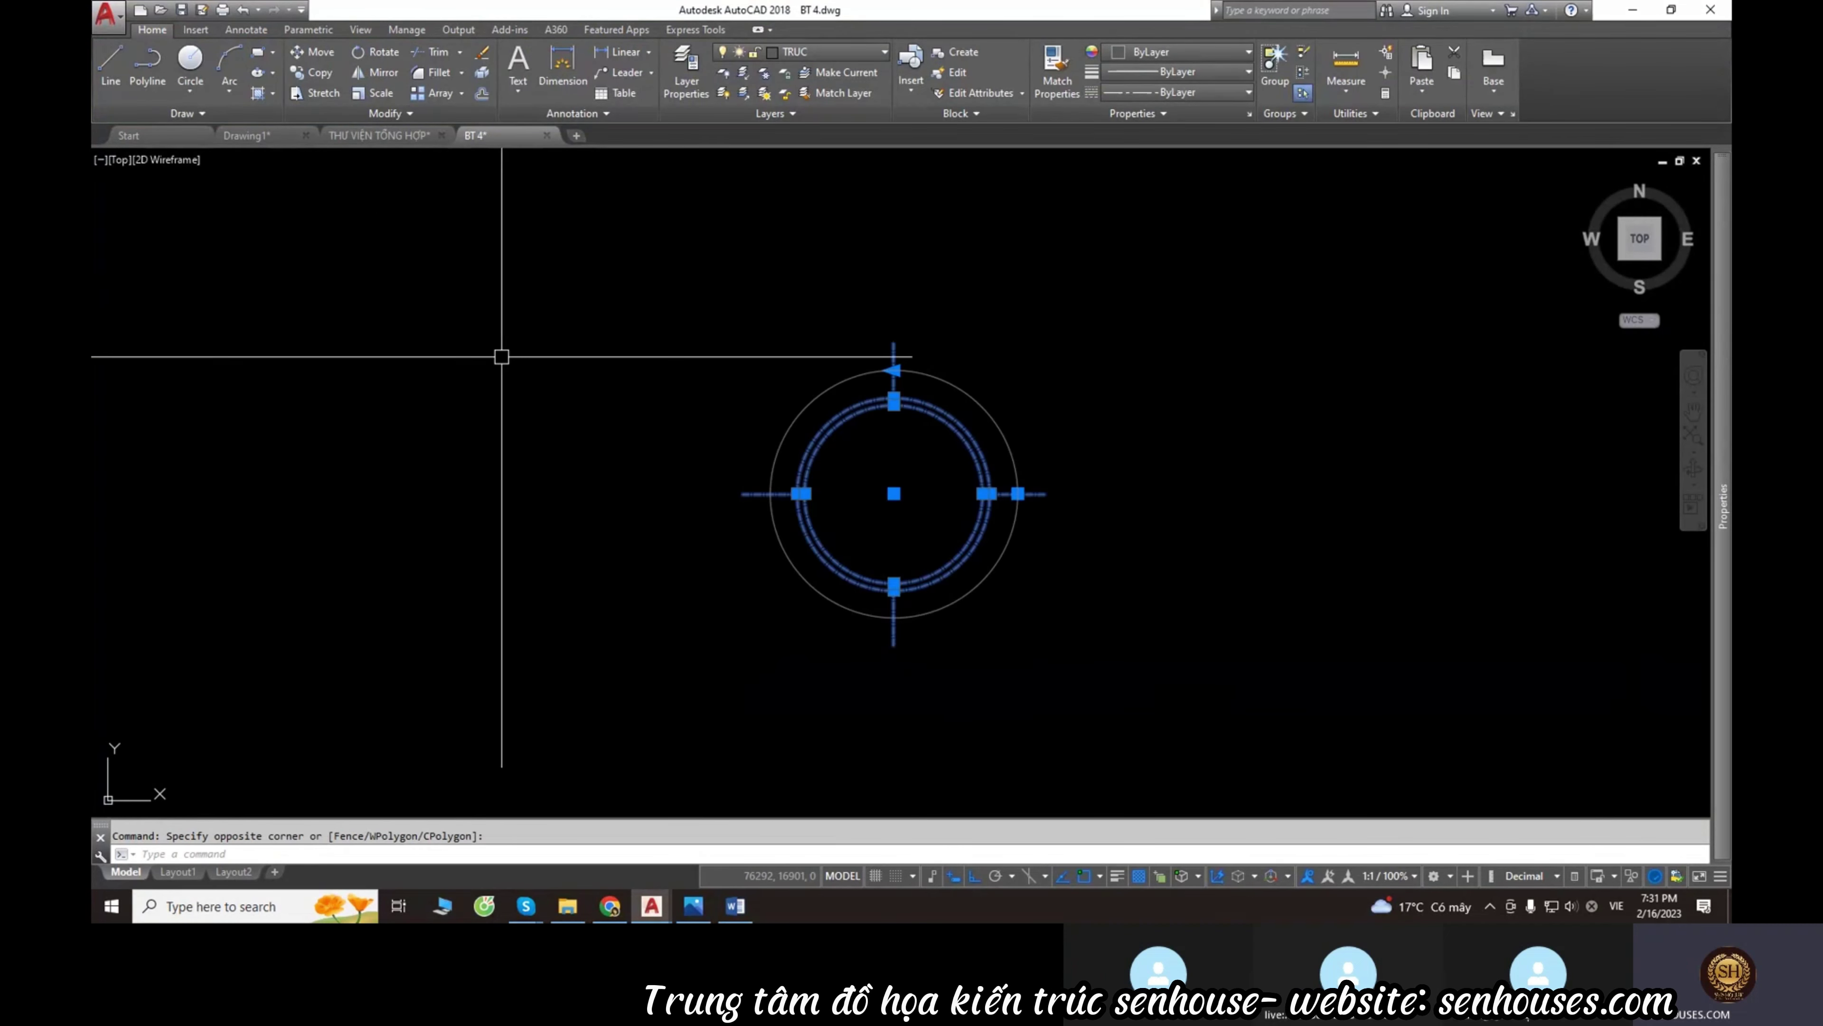
click(907, 523)
click(1038, 644)
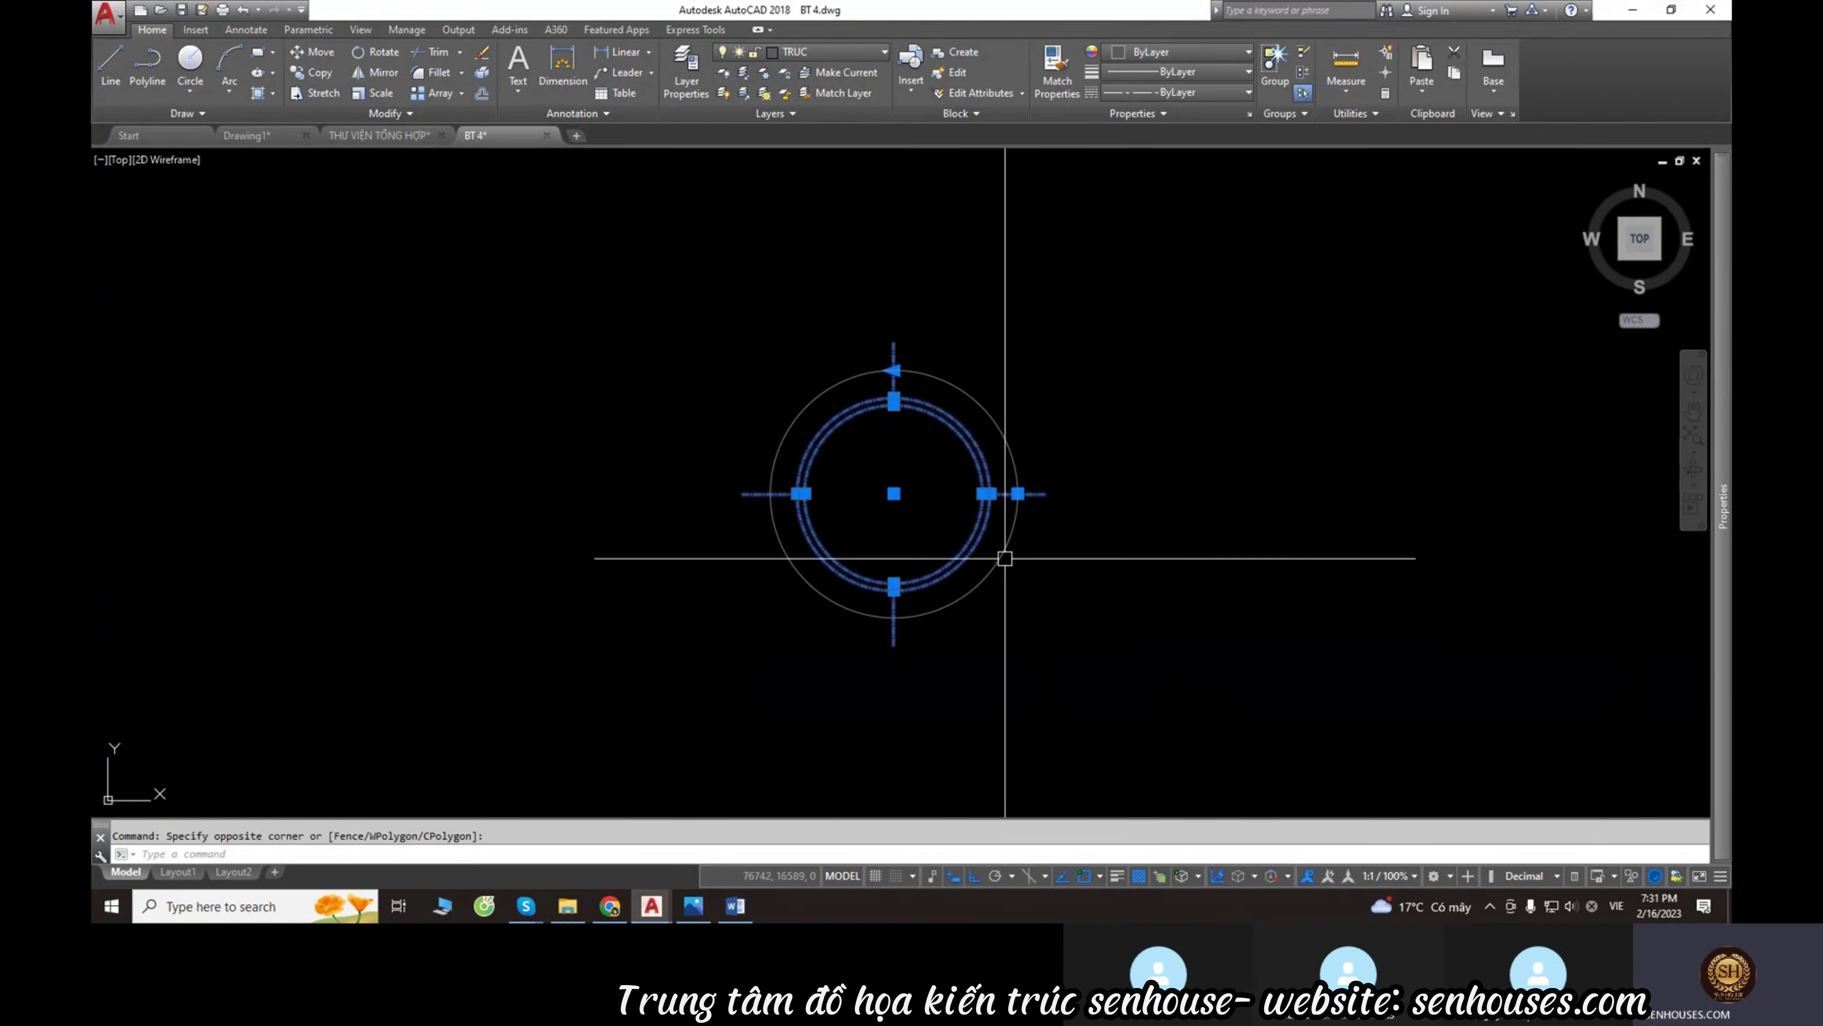
click(1027, 438)
click(472, 264)
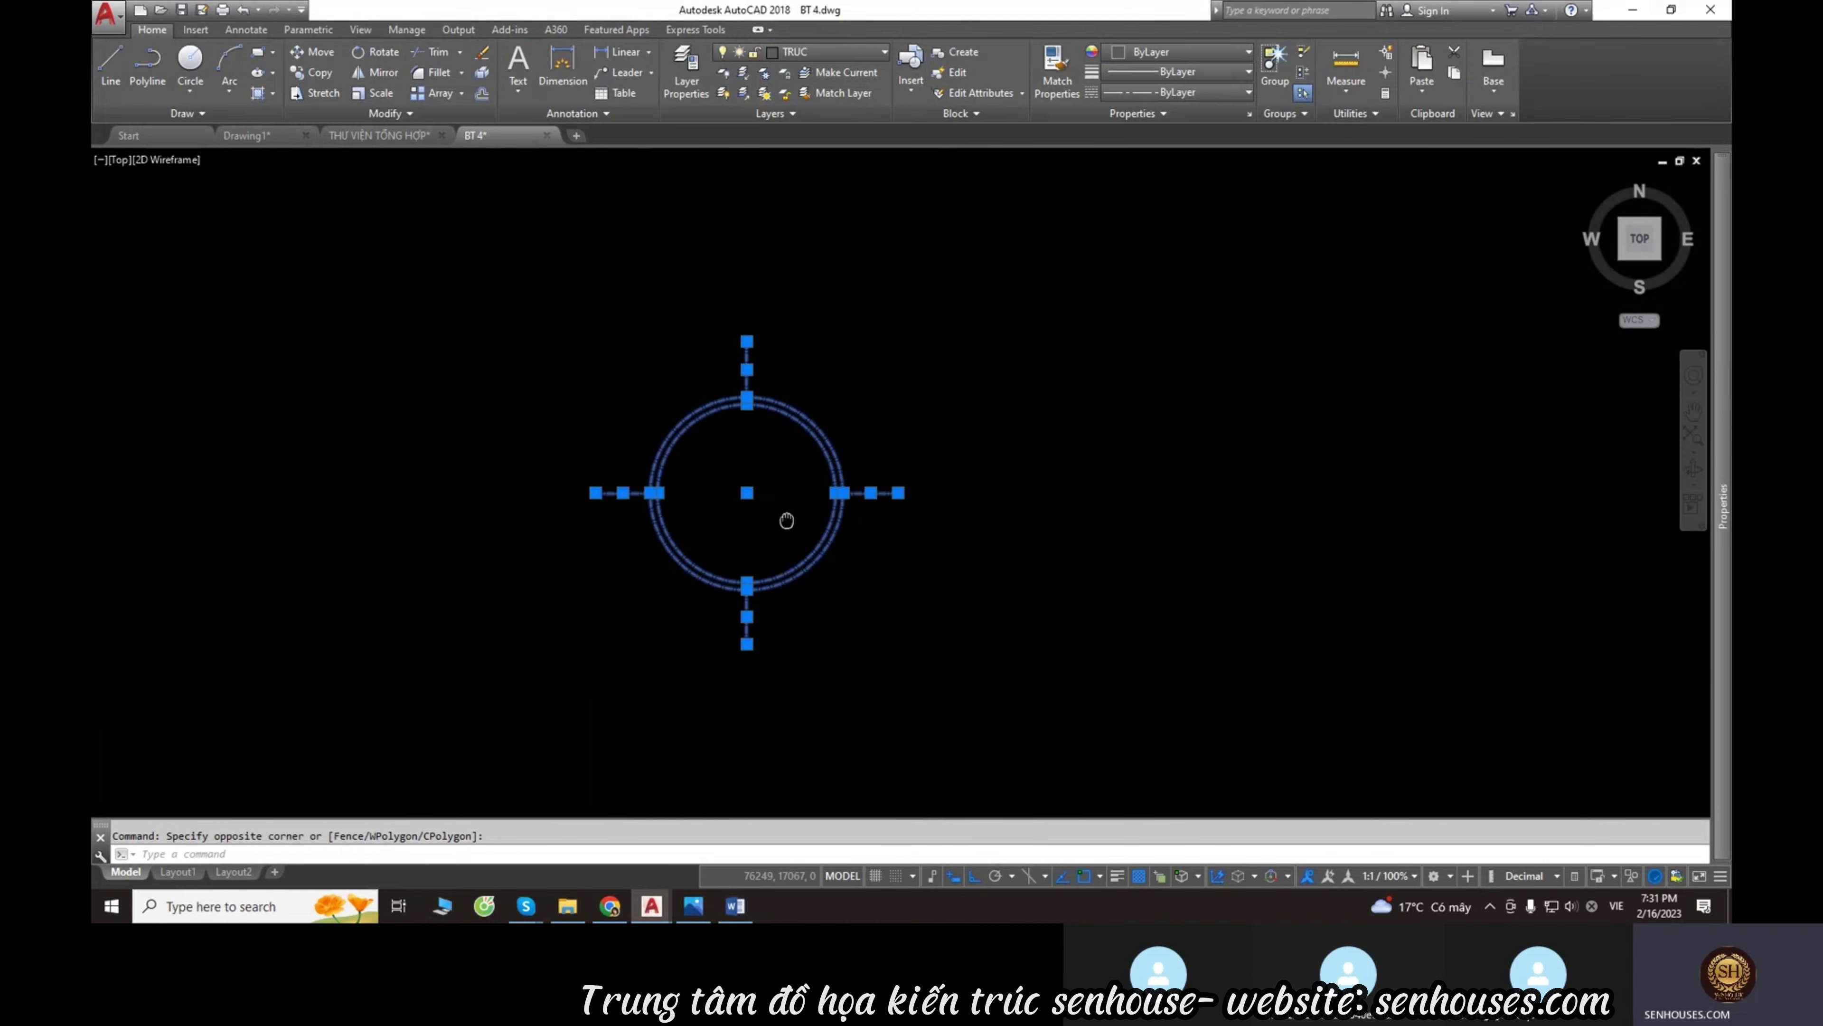
scroll(753, 406, up, 3)
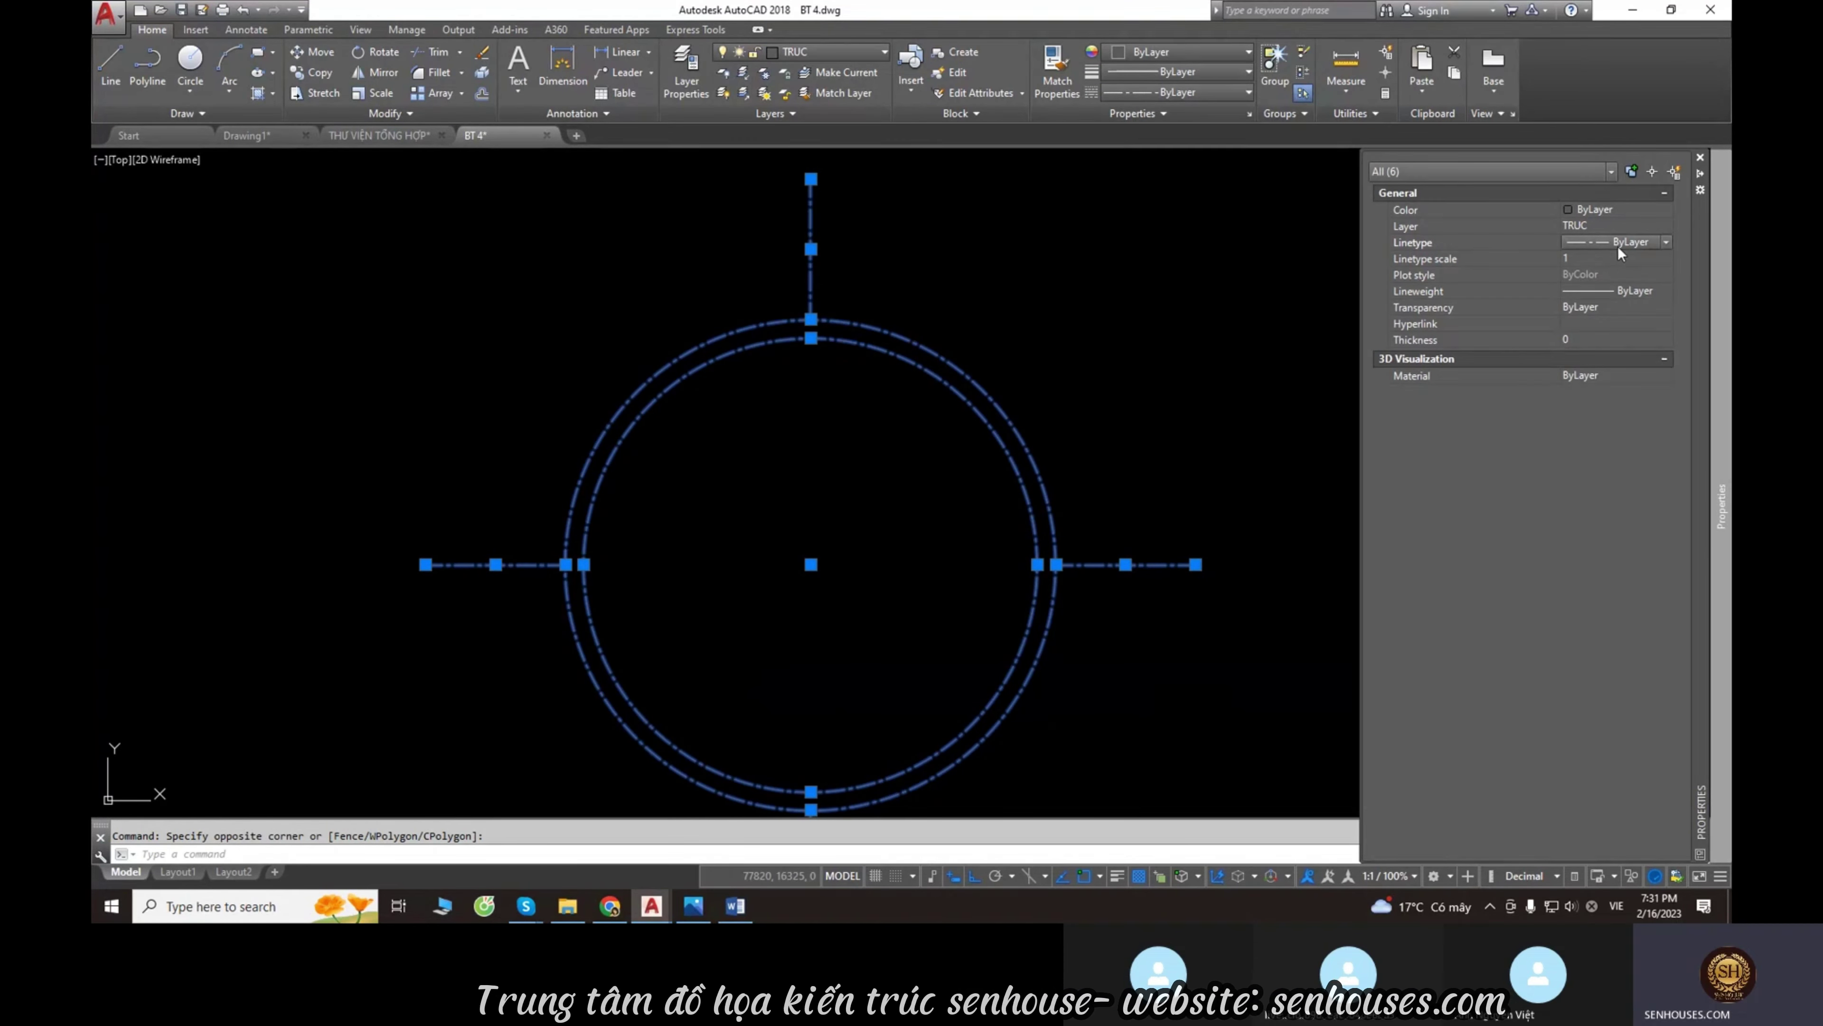
Set the selected bubble lines' linetype to Continuous.
click(1619, 247)
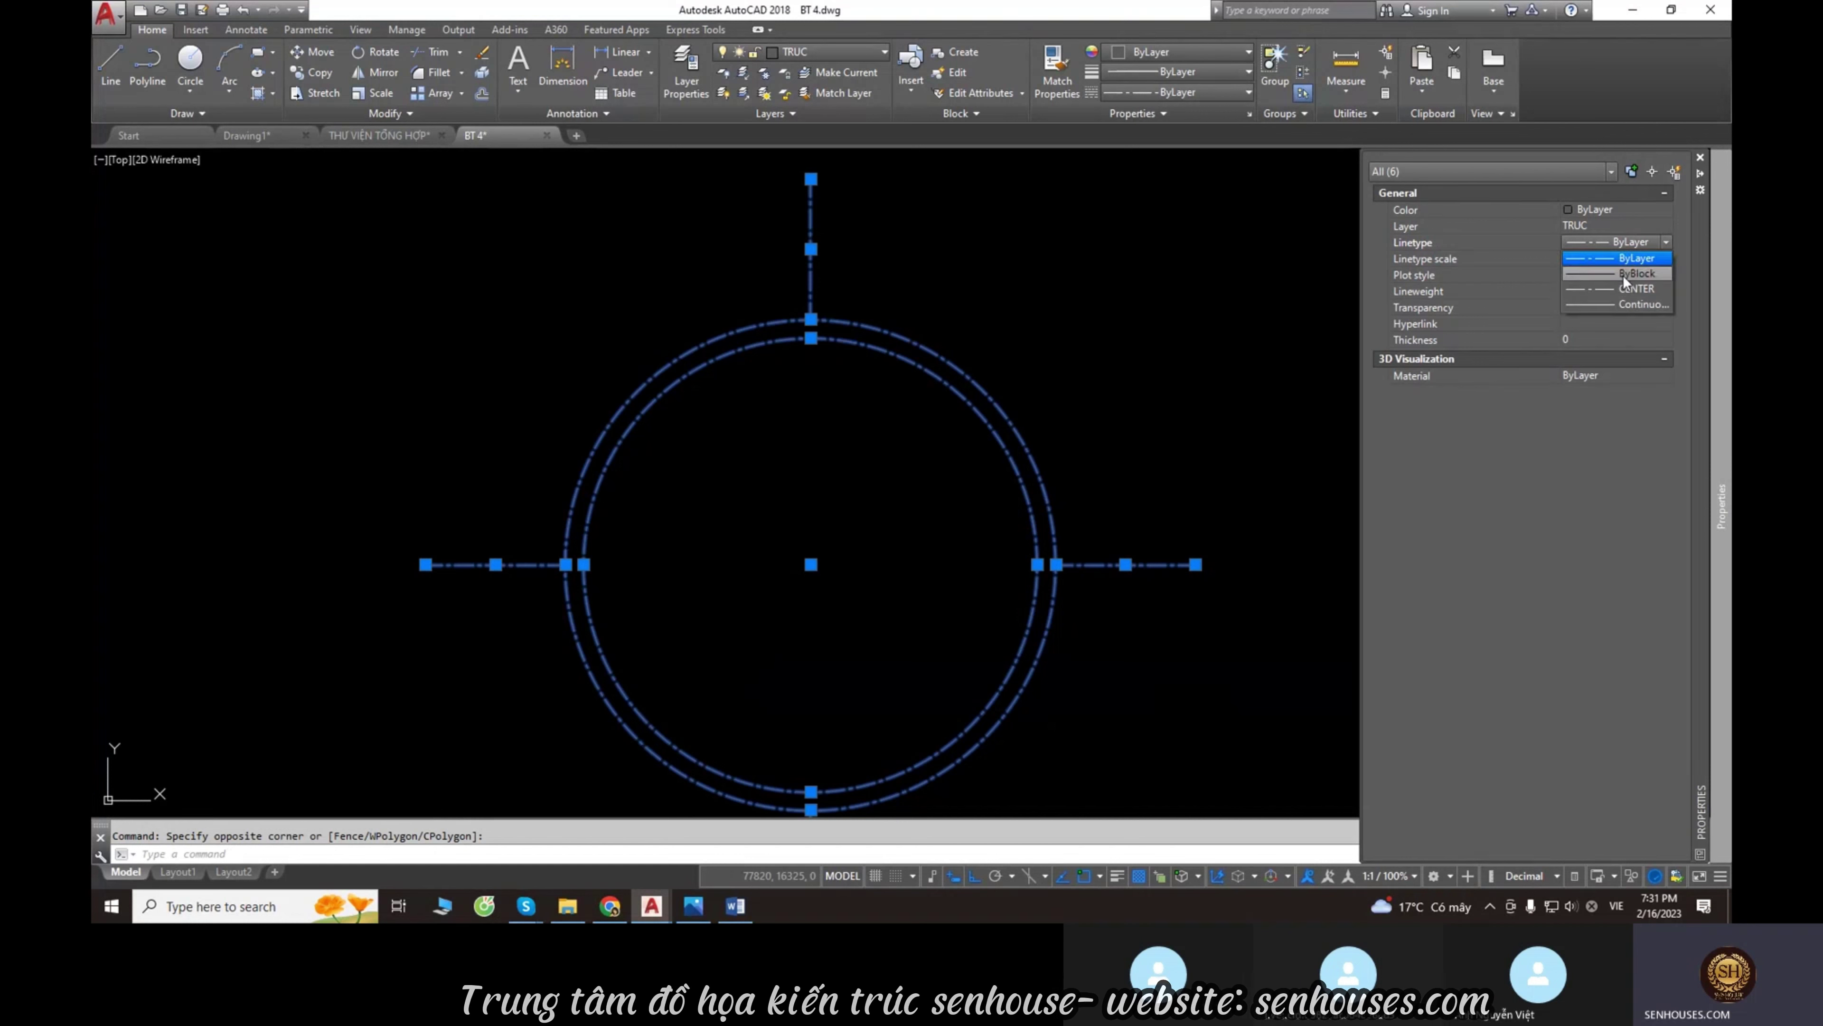
click(1631, 308)
scroll(570, 366, up, 5)
scroll(620, 404, down, 8)
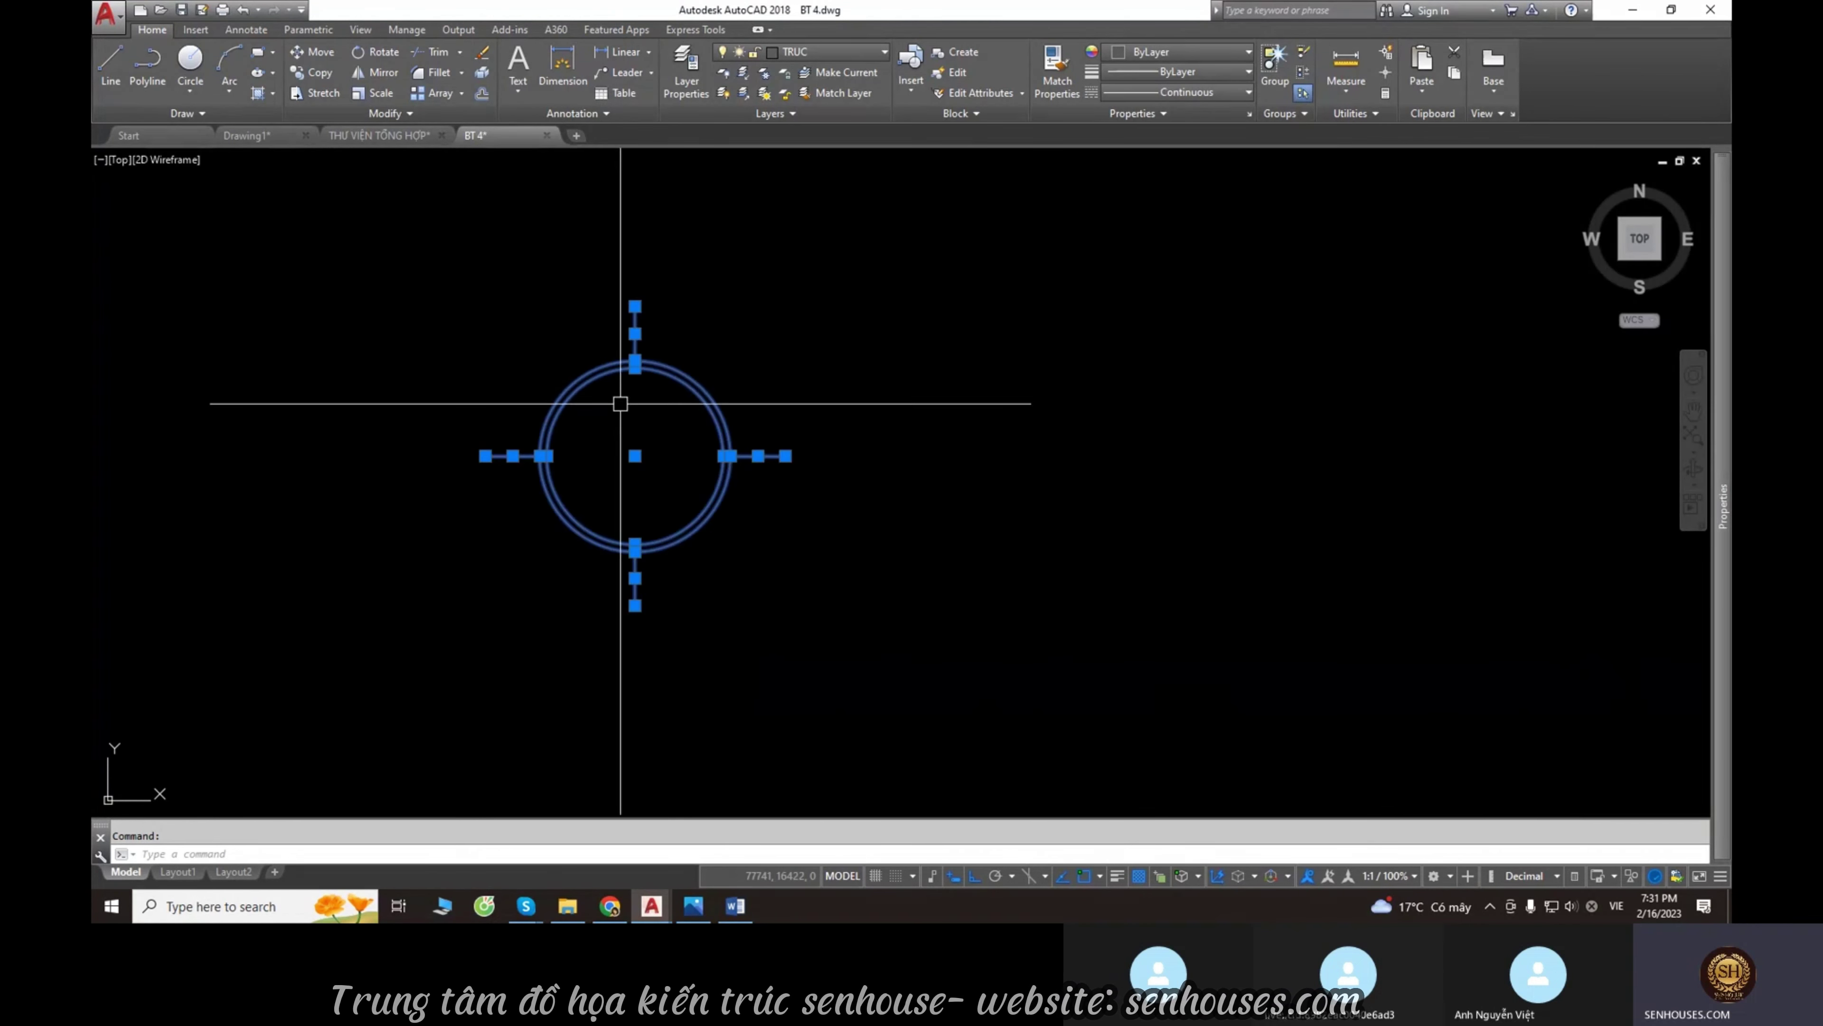
key(Escape)
Change layer TRUC's colour to green so the bubble turns green.
click(818, 52)
click(804, 332)
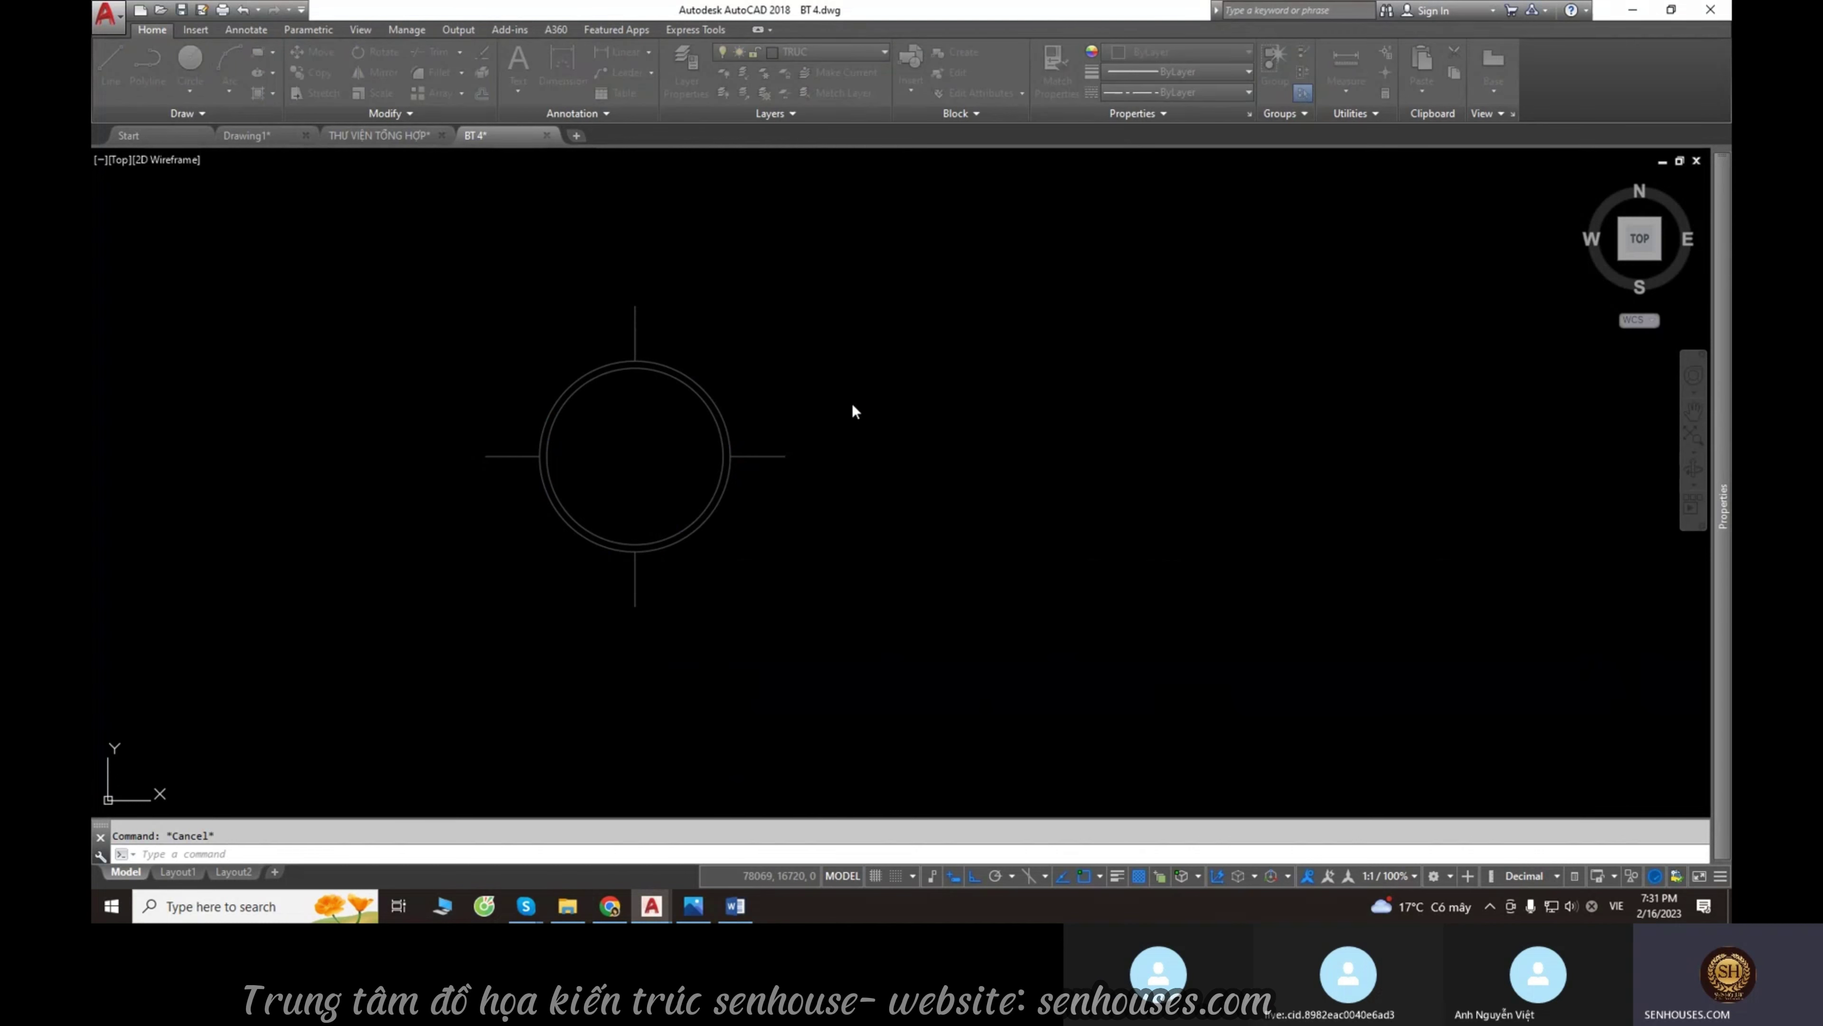
click(971, 459)
click(1054, 543)
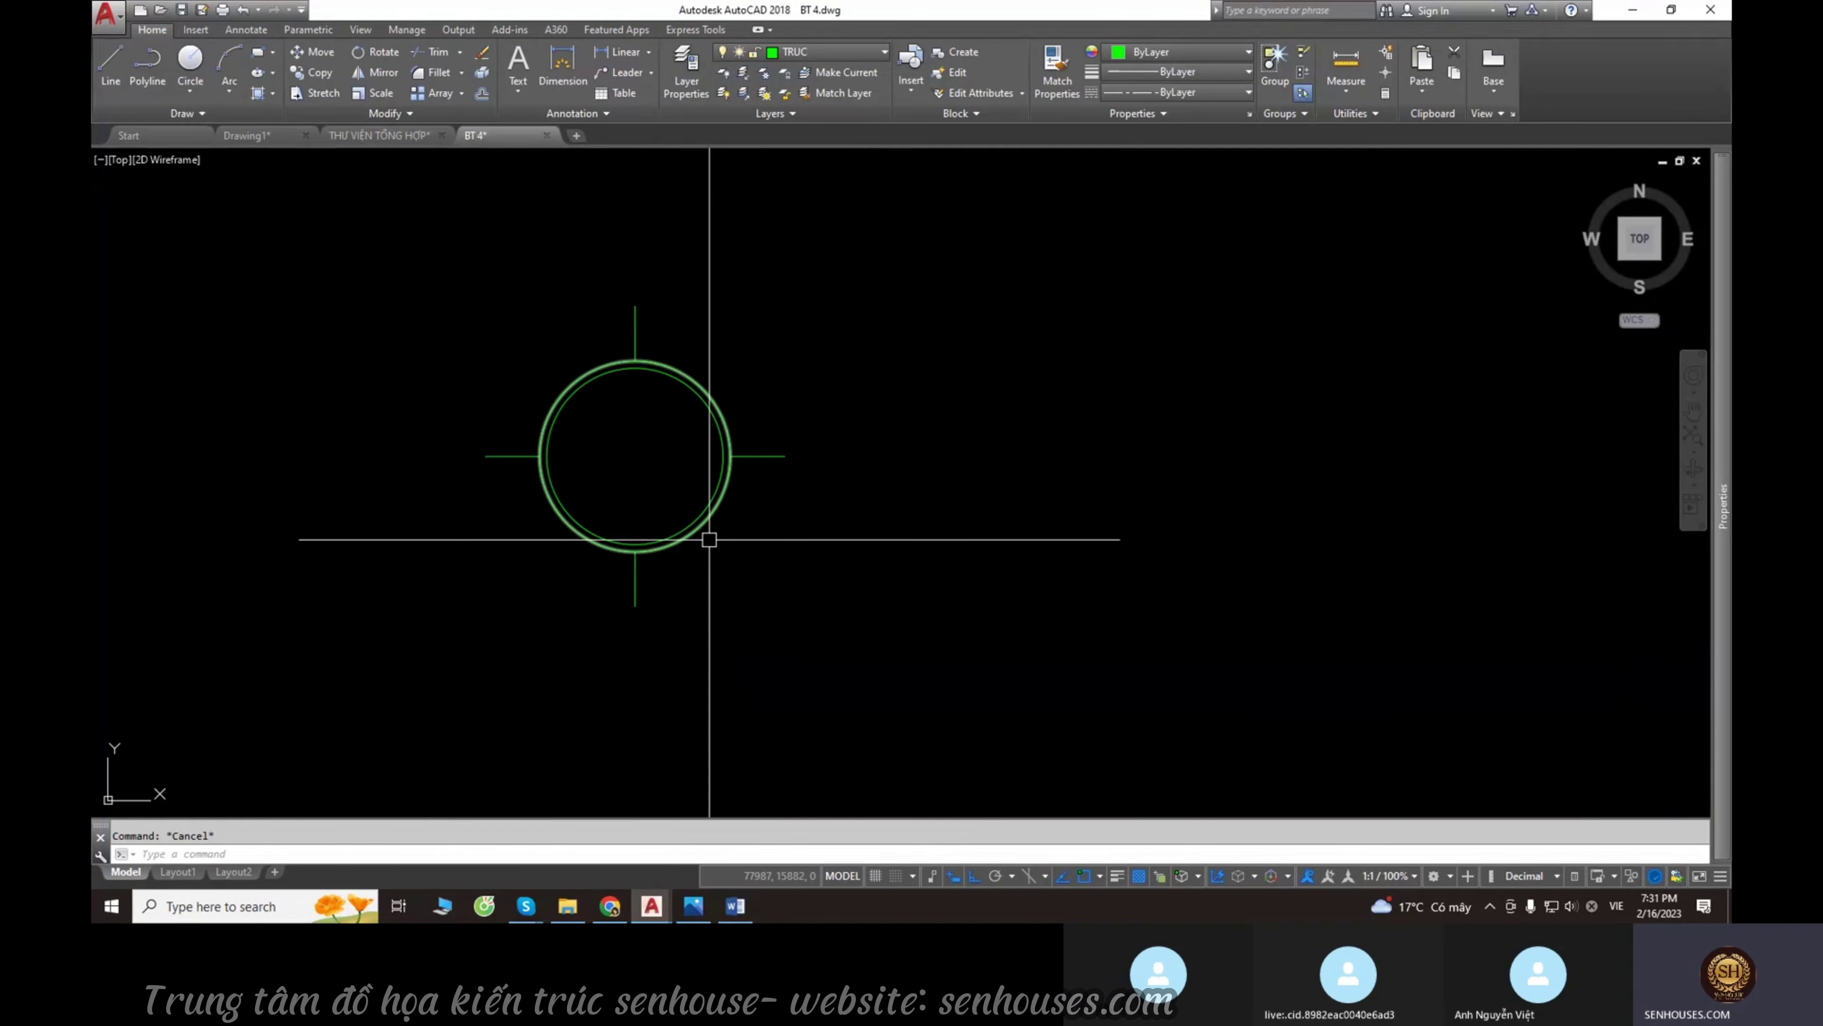
scroll(710, 539, up, 2)
middle_drag(769, 561, 936, 652)
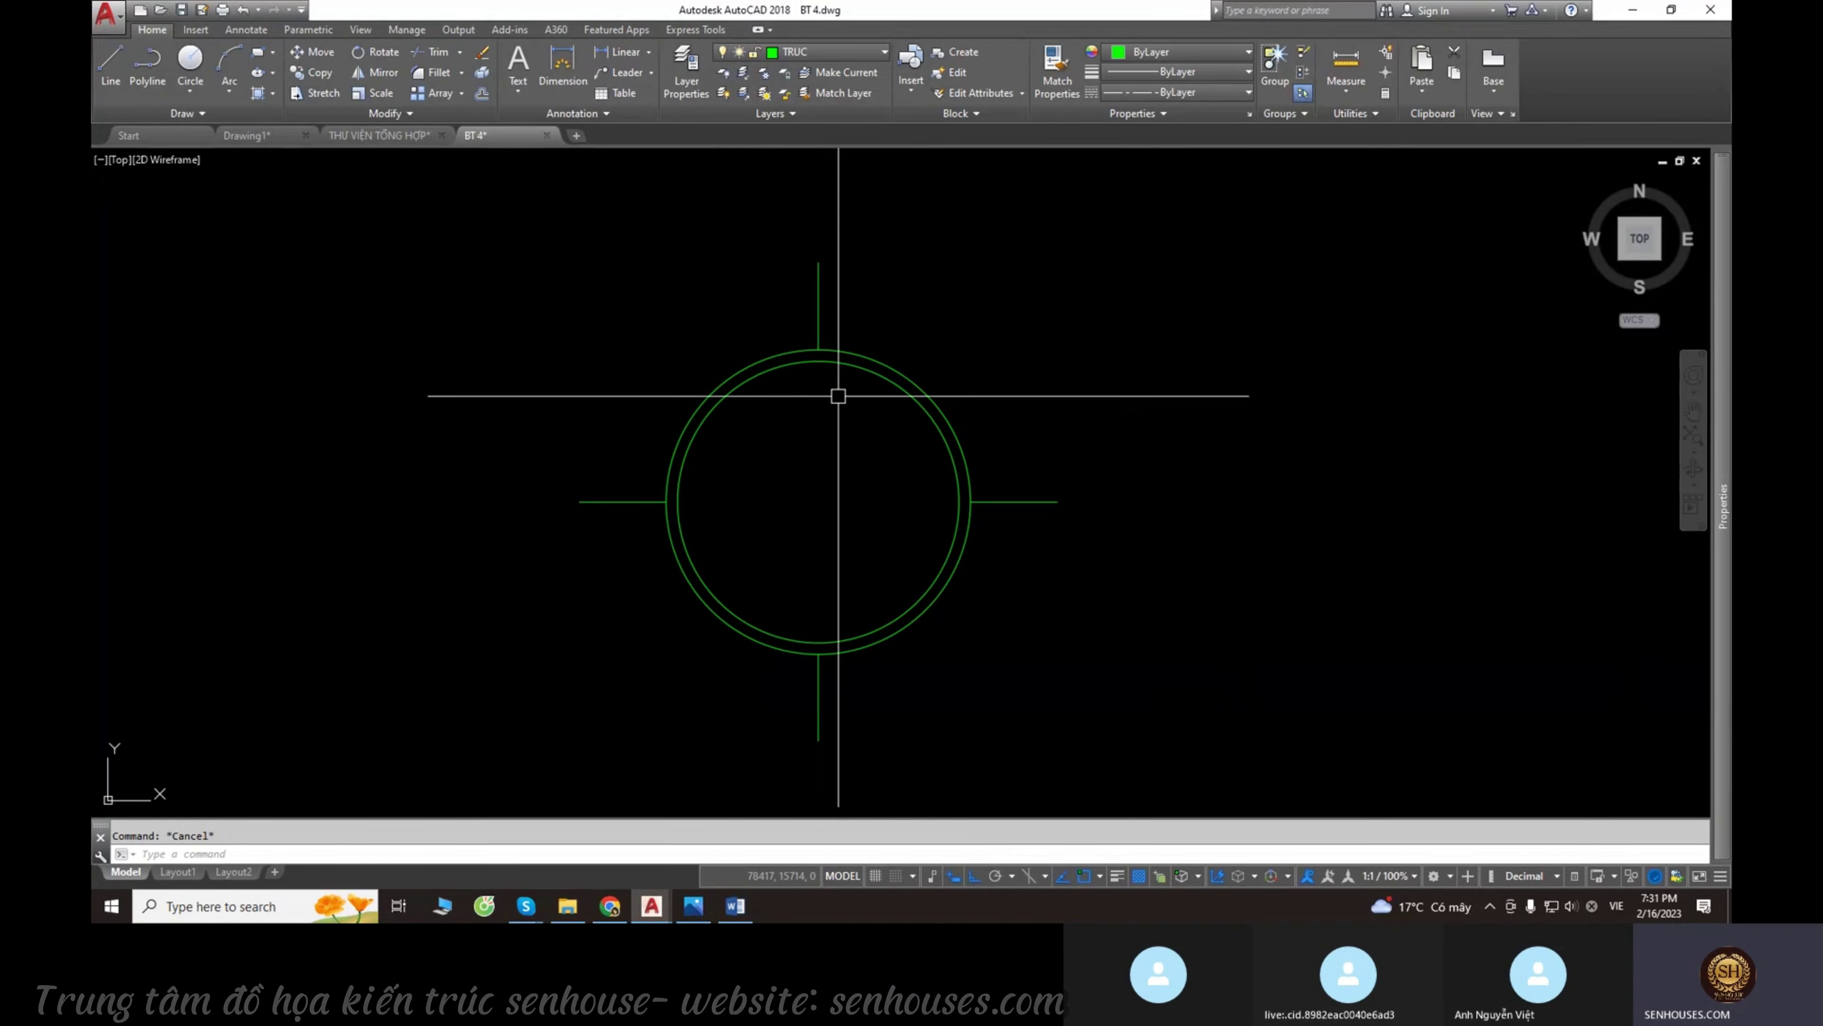
text(a)
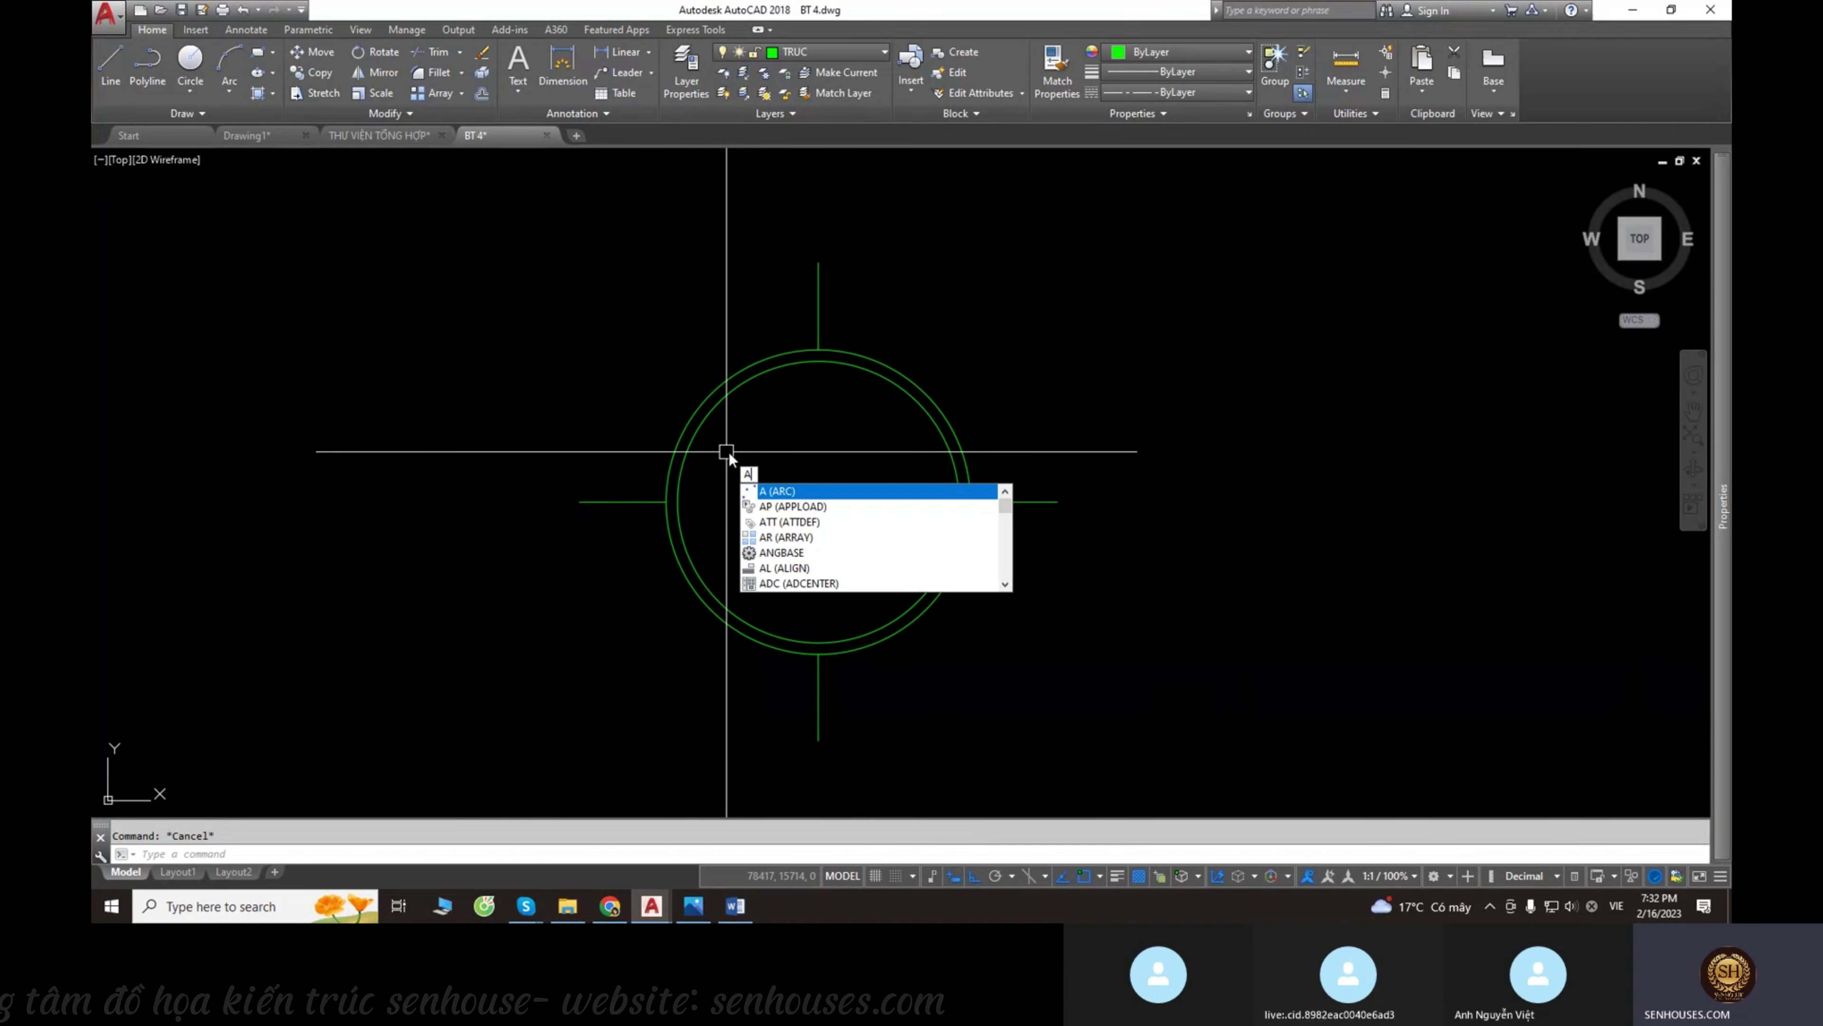
key(Escape)
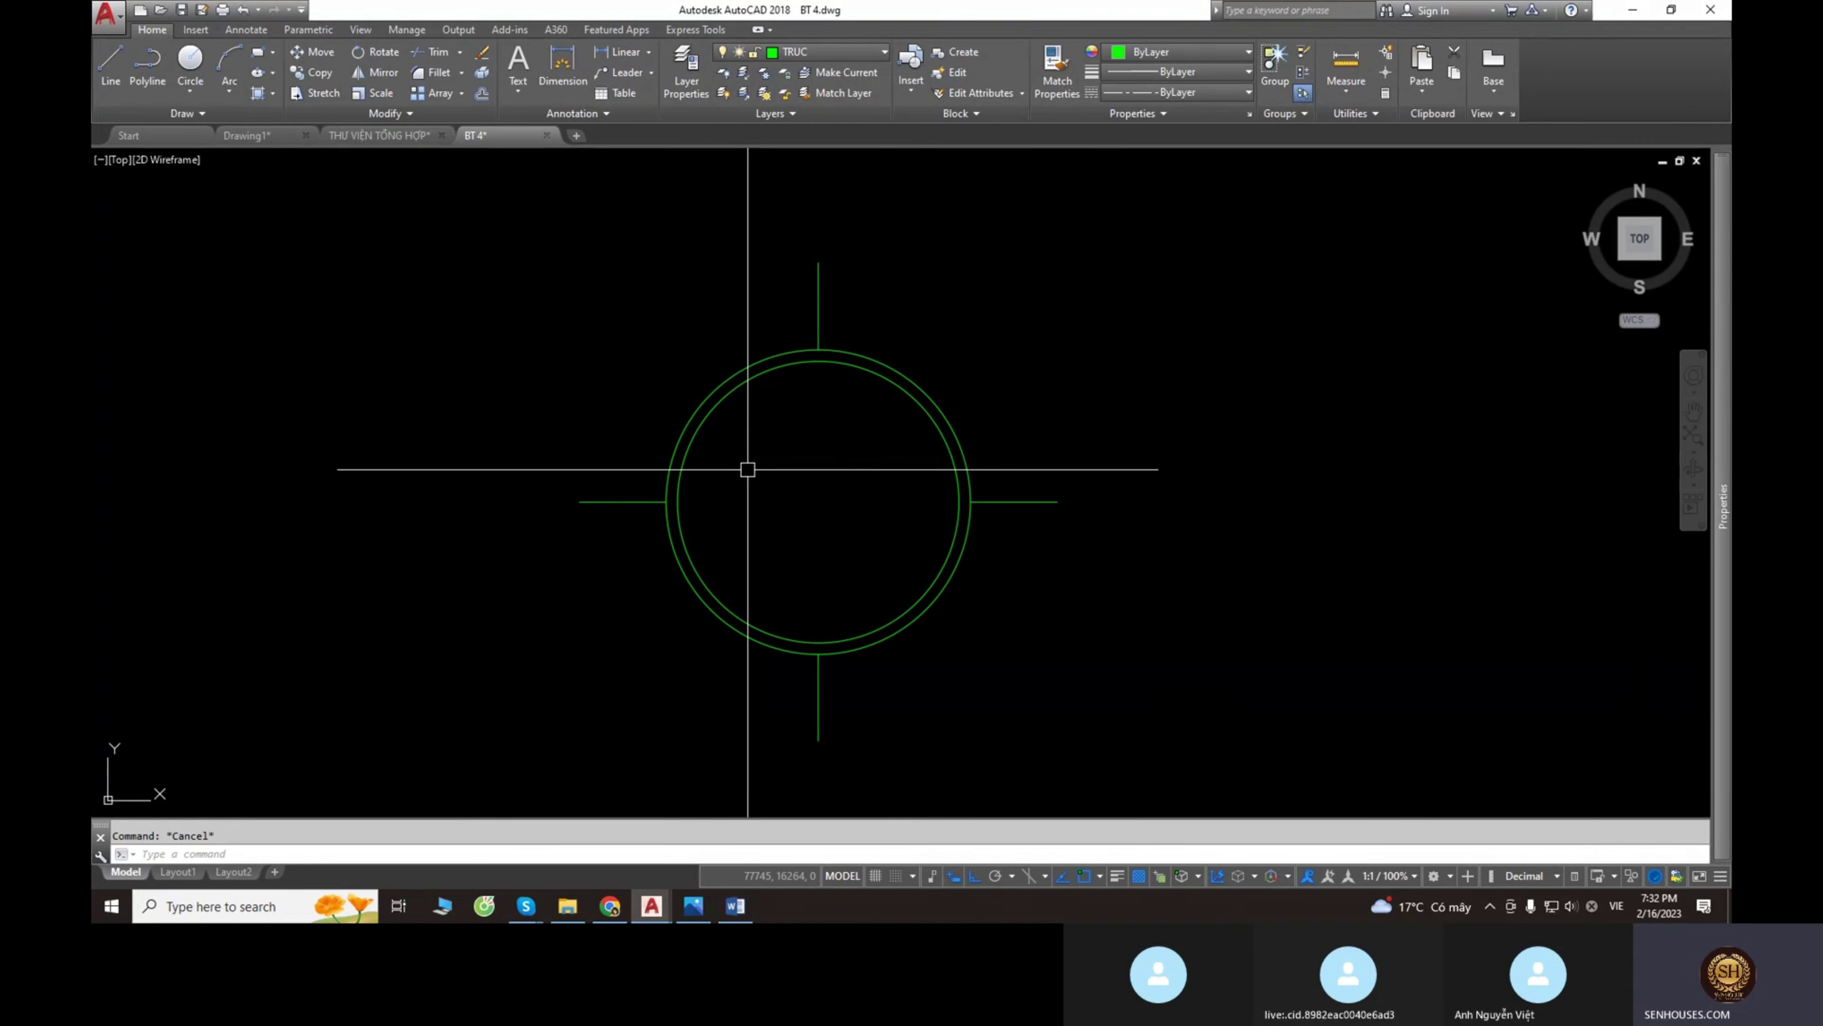
Create a current text style named att using Roboto Condensed Regular.
text(st)
key(Return)
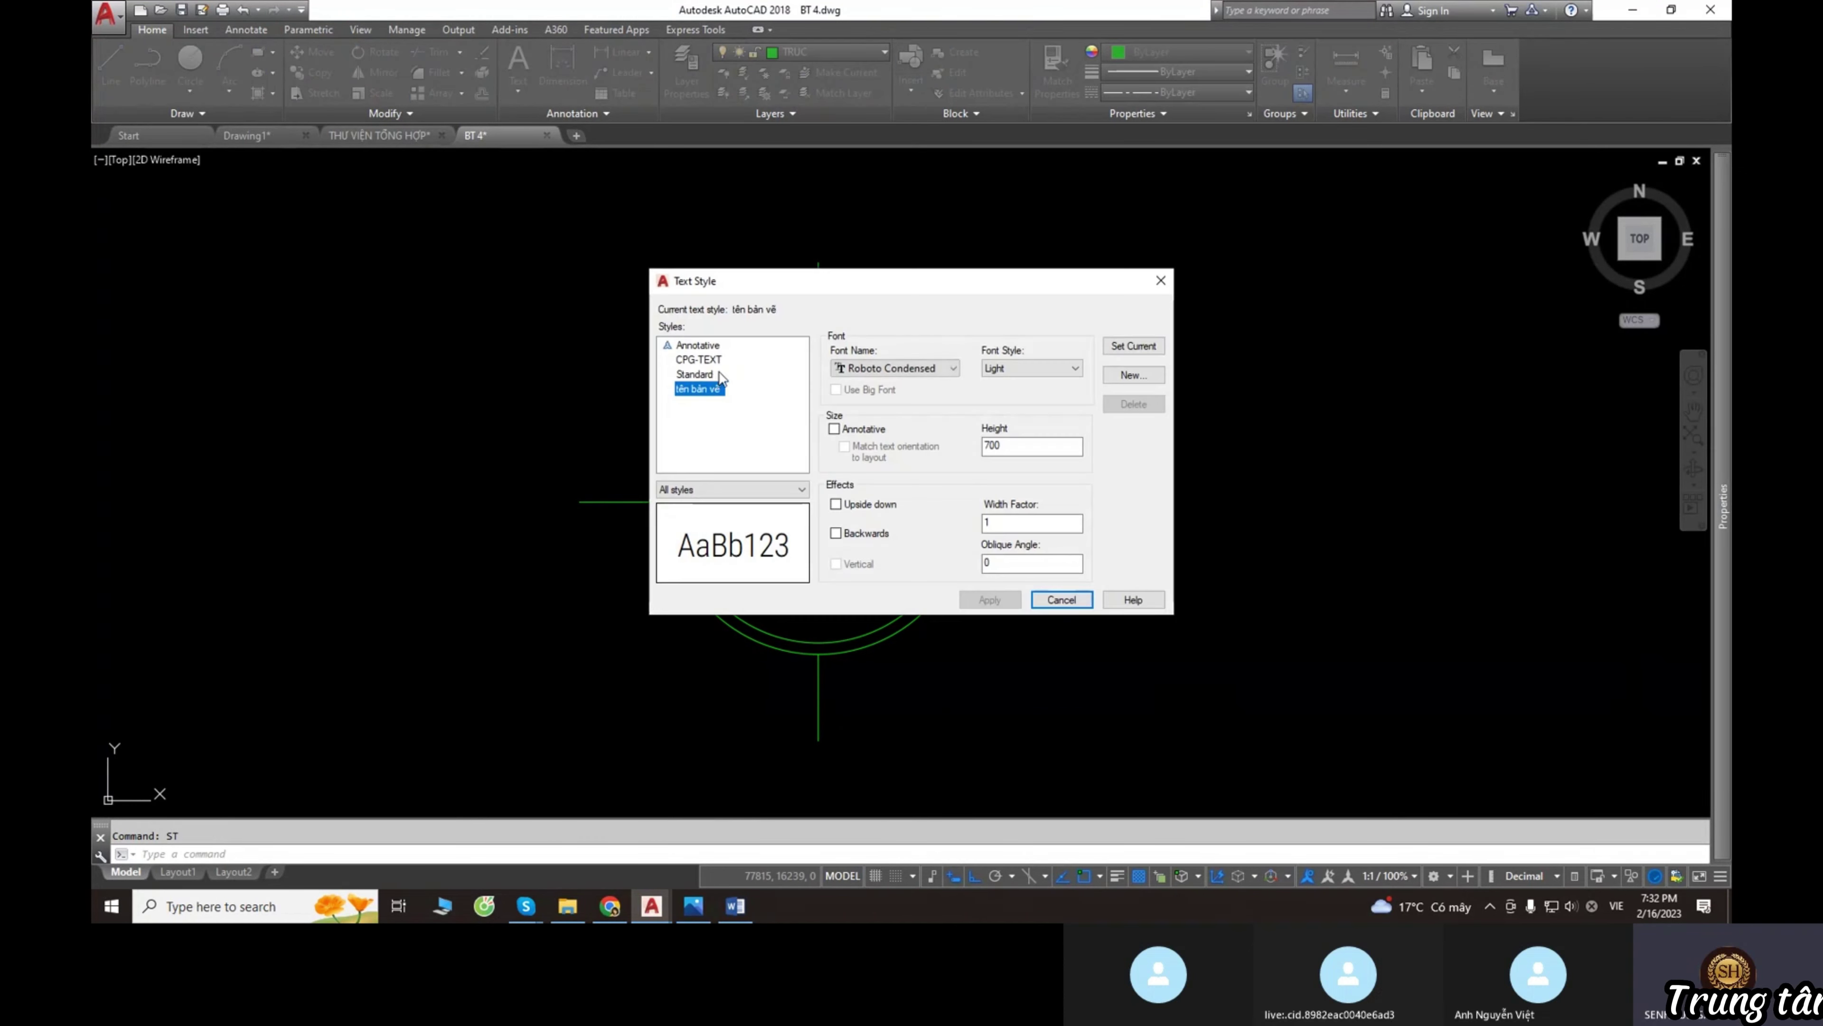
click(1117, 379)
text(att)
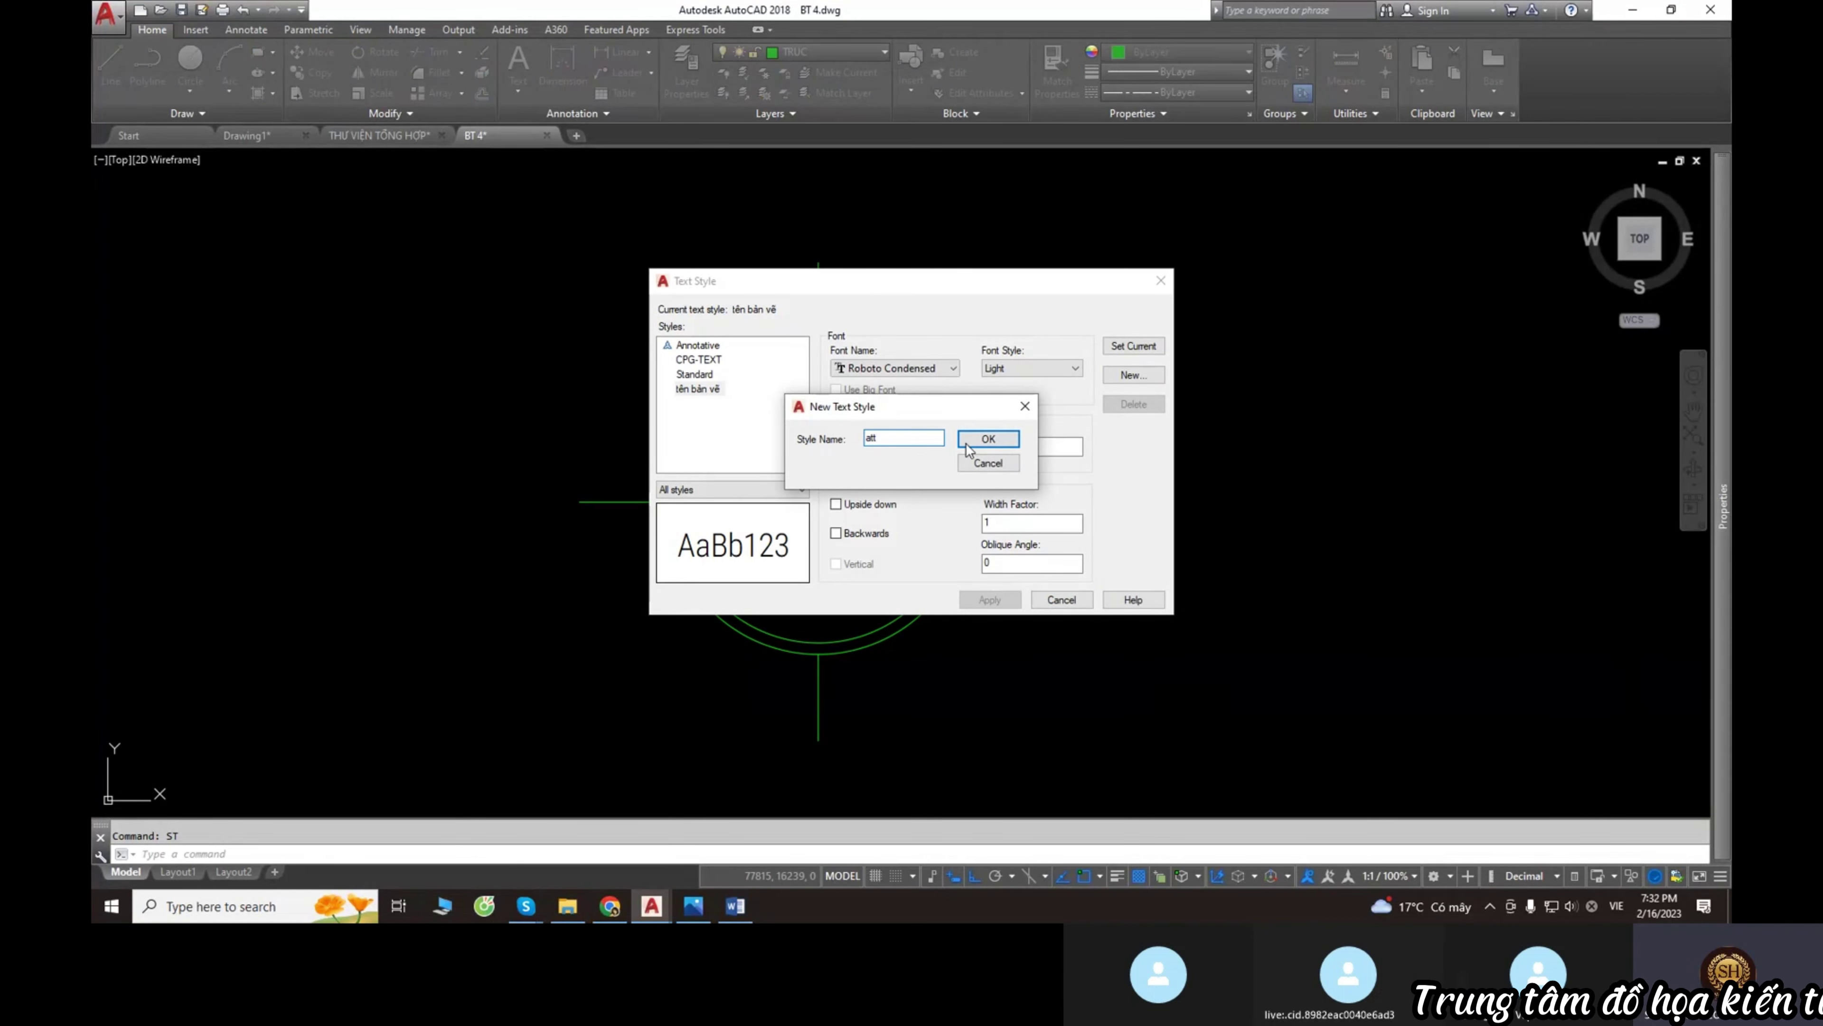
click(970, 450)
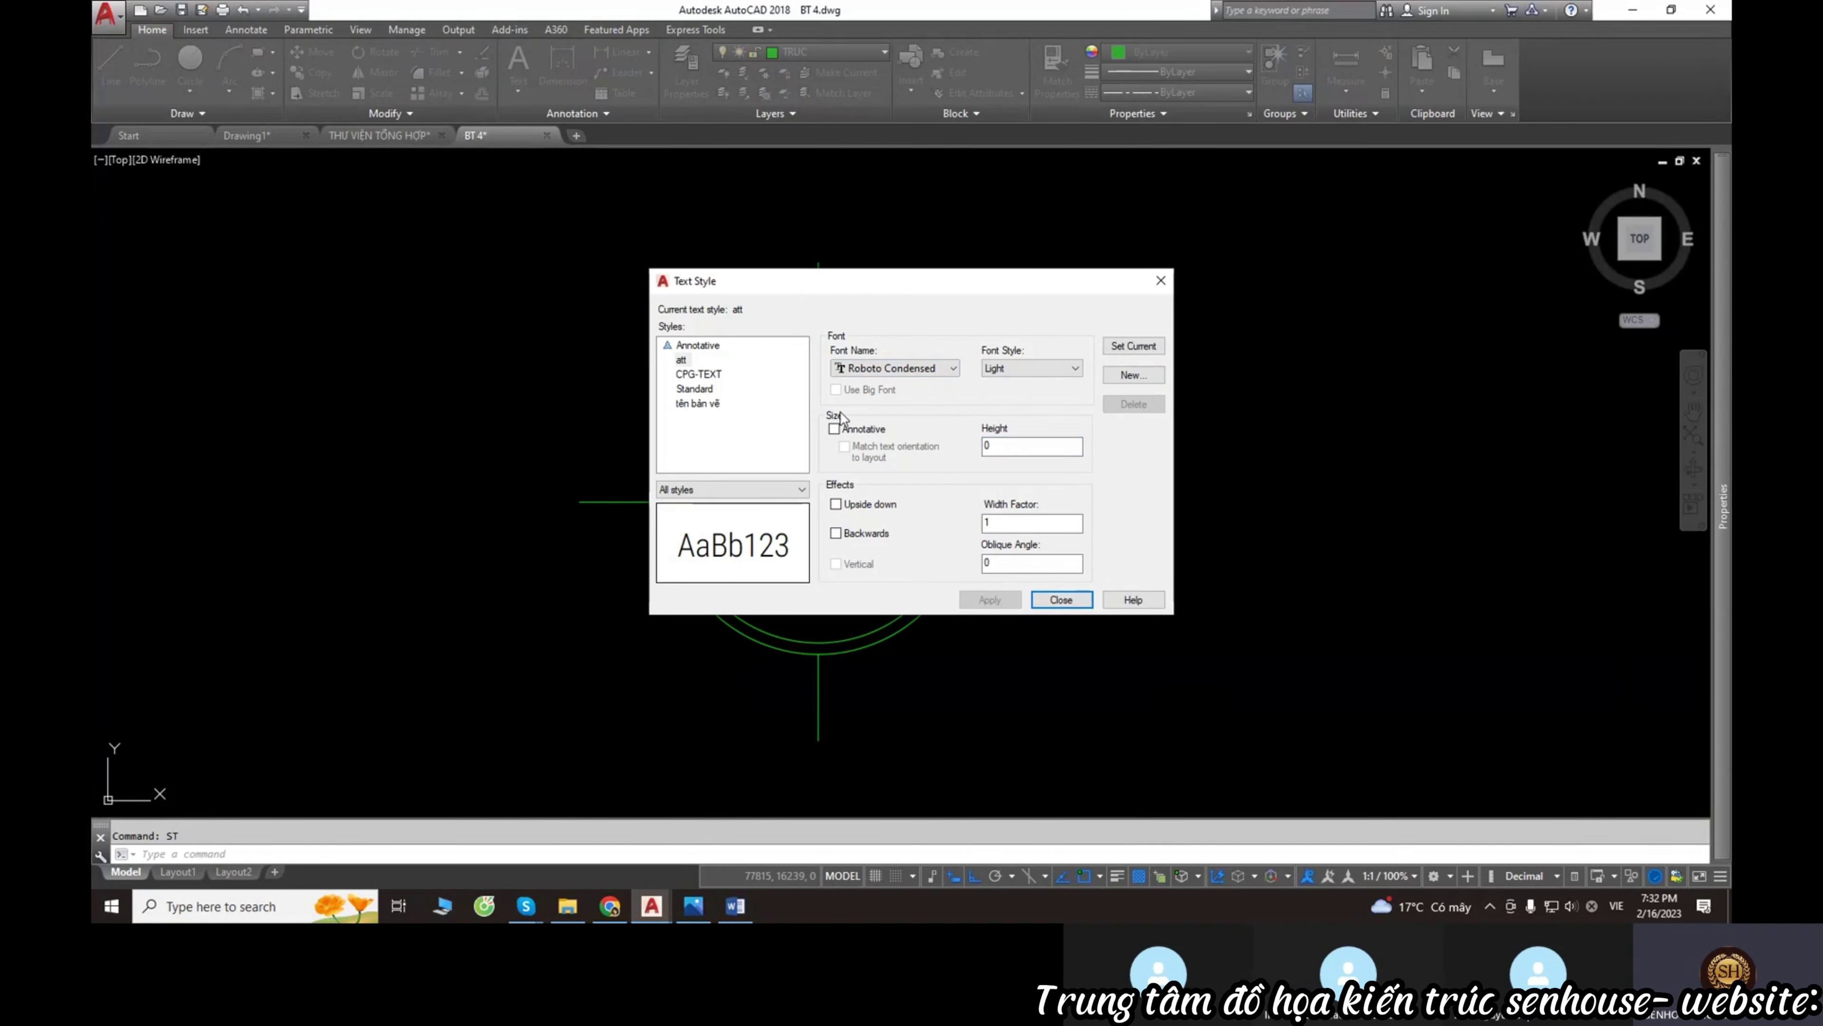
click(991, 372)
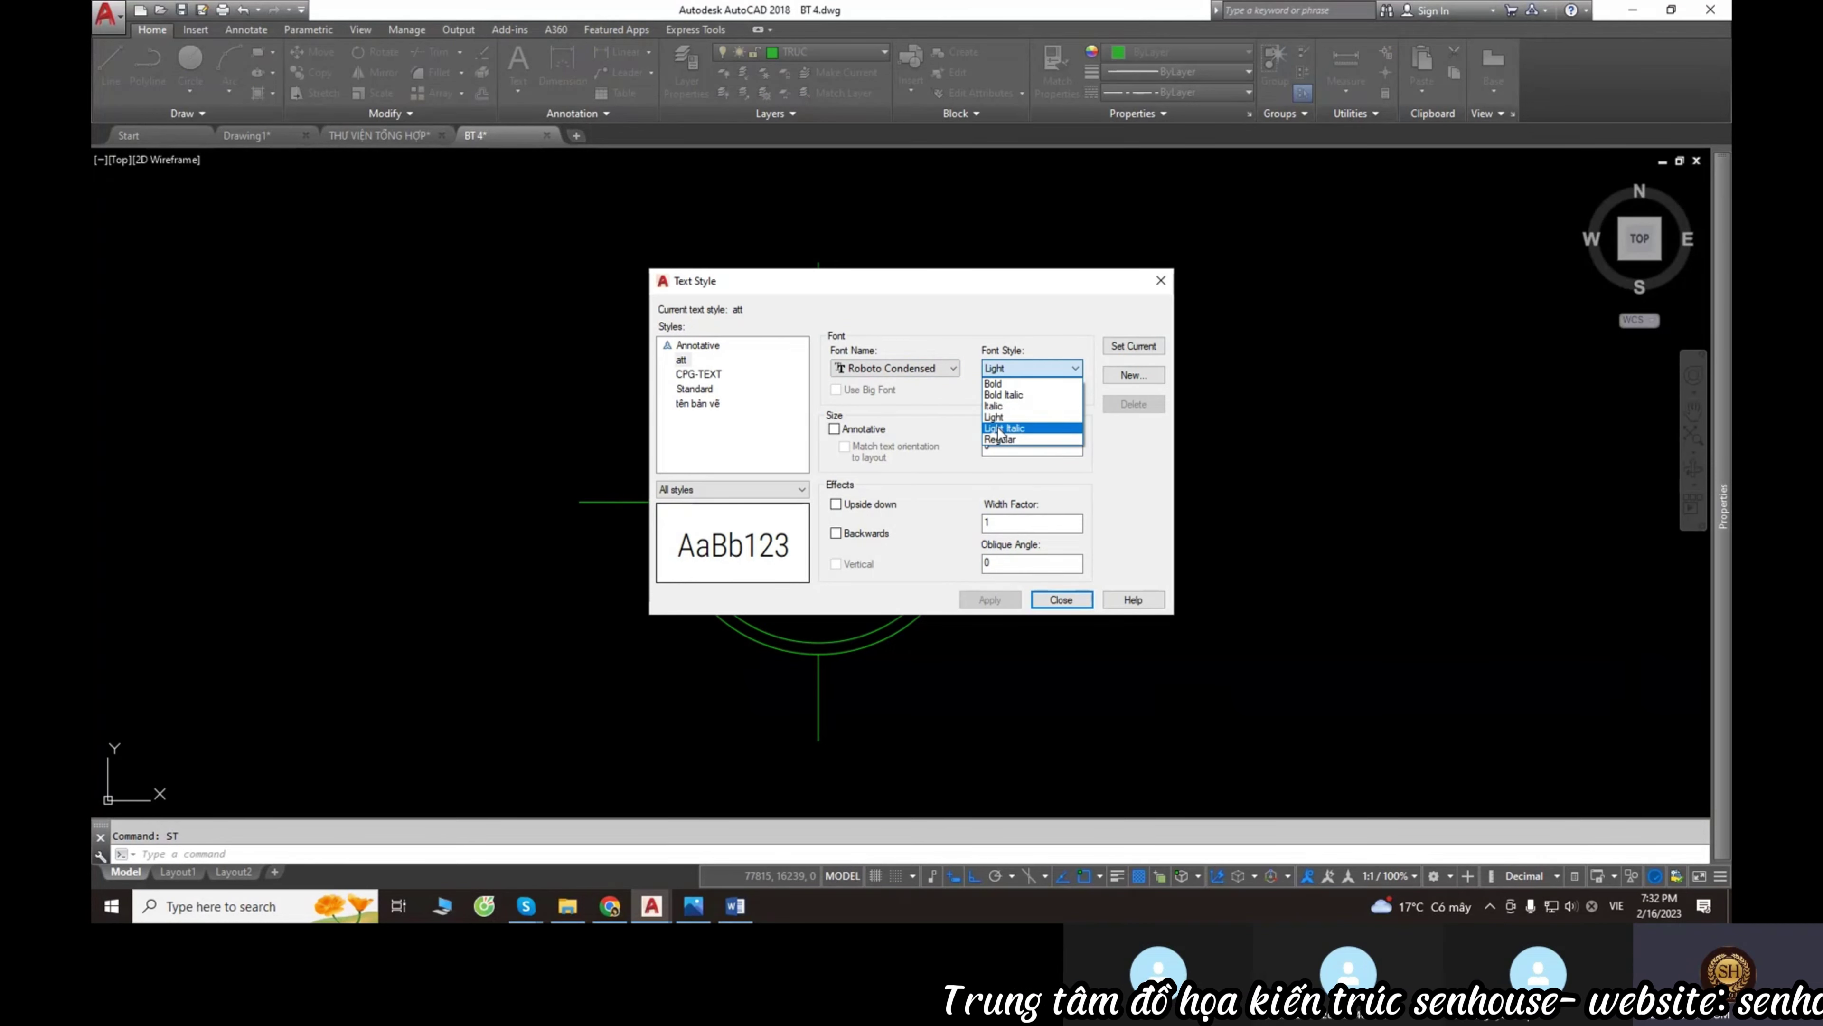
click(1006, 440)
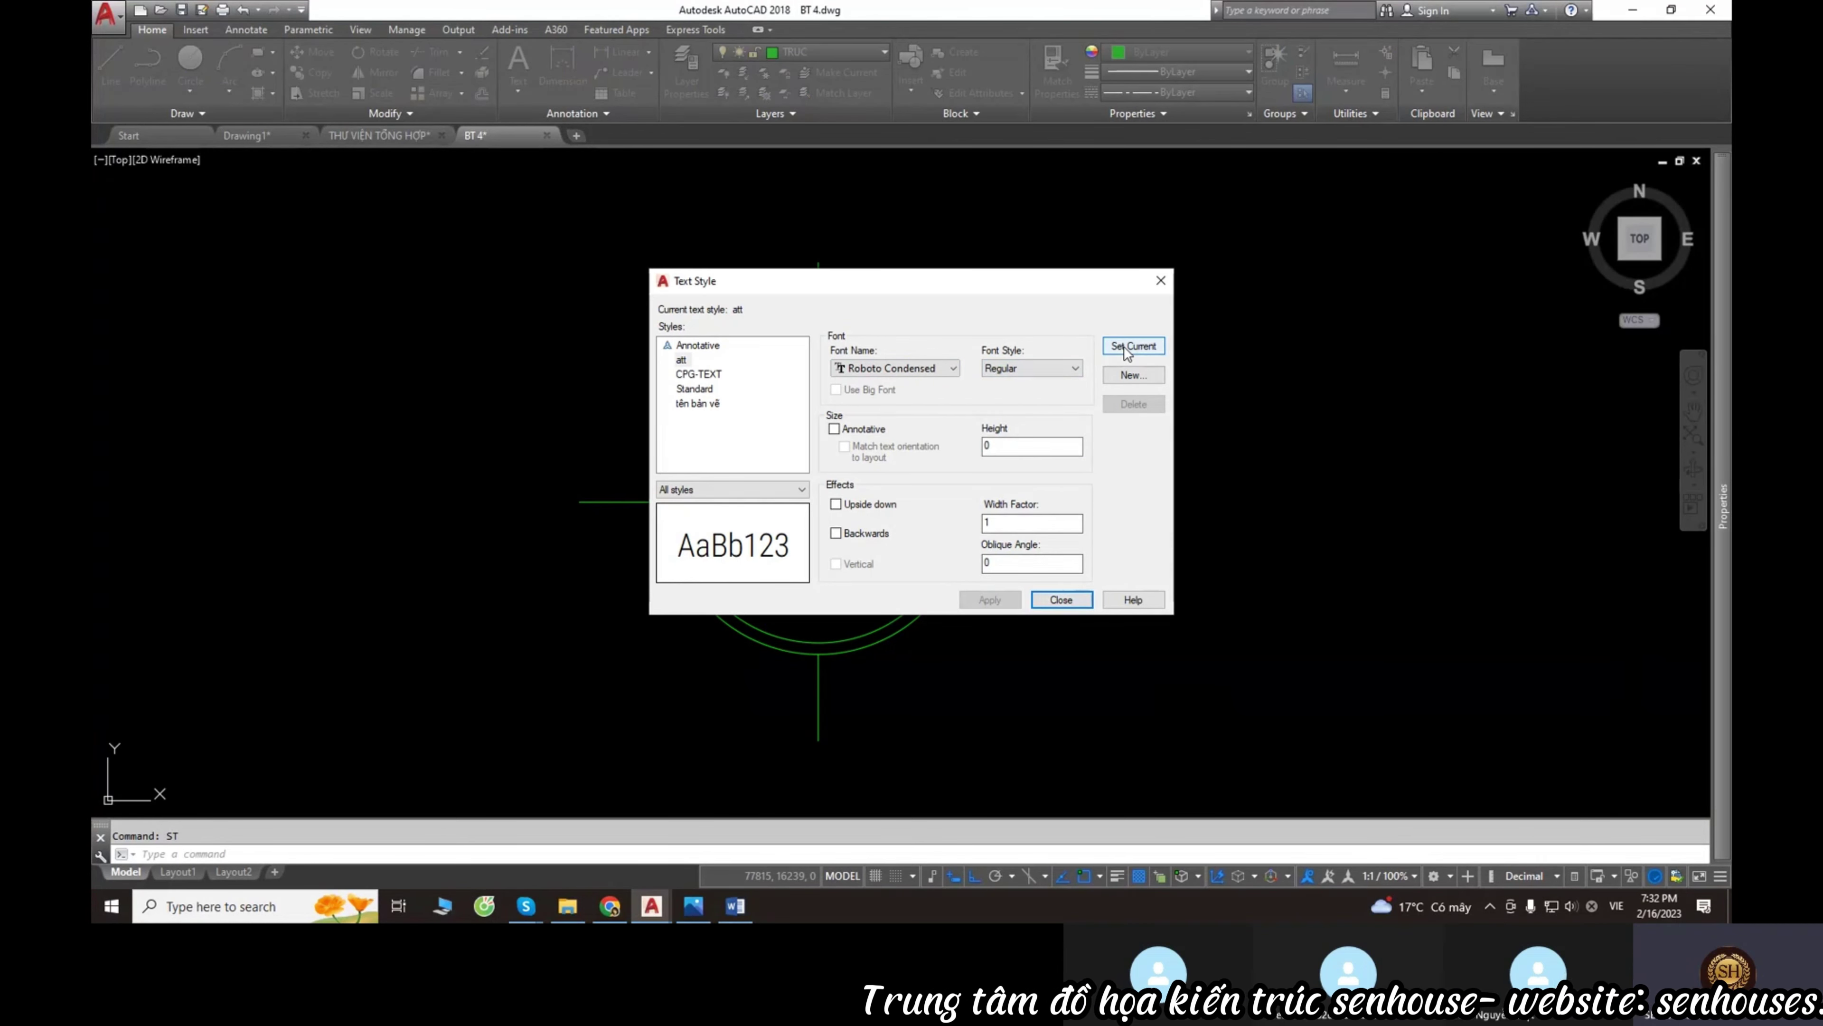
click(1161, 281)
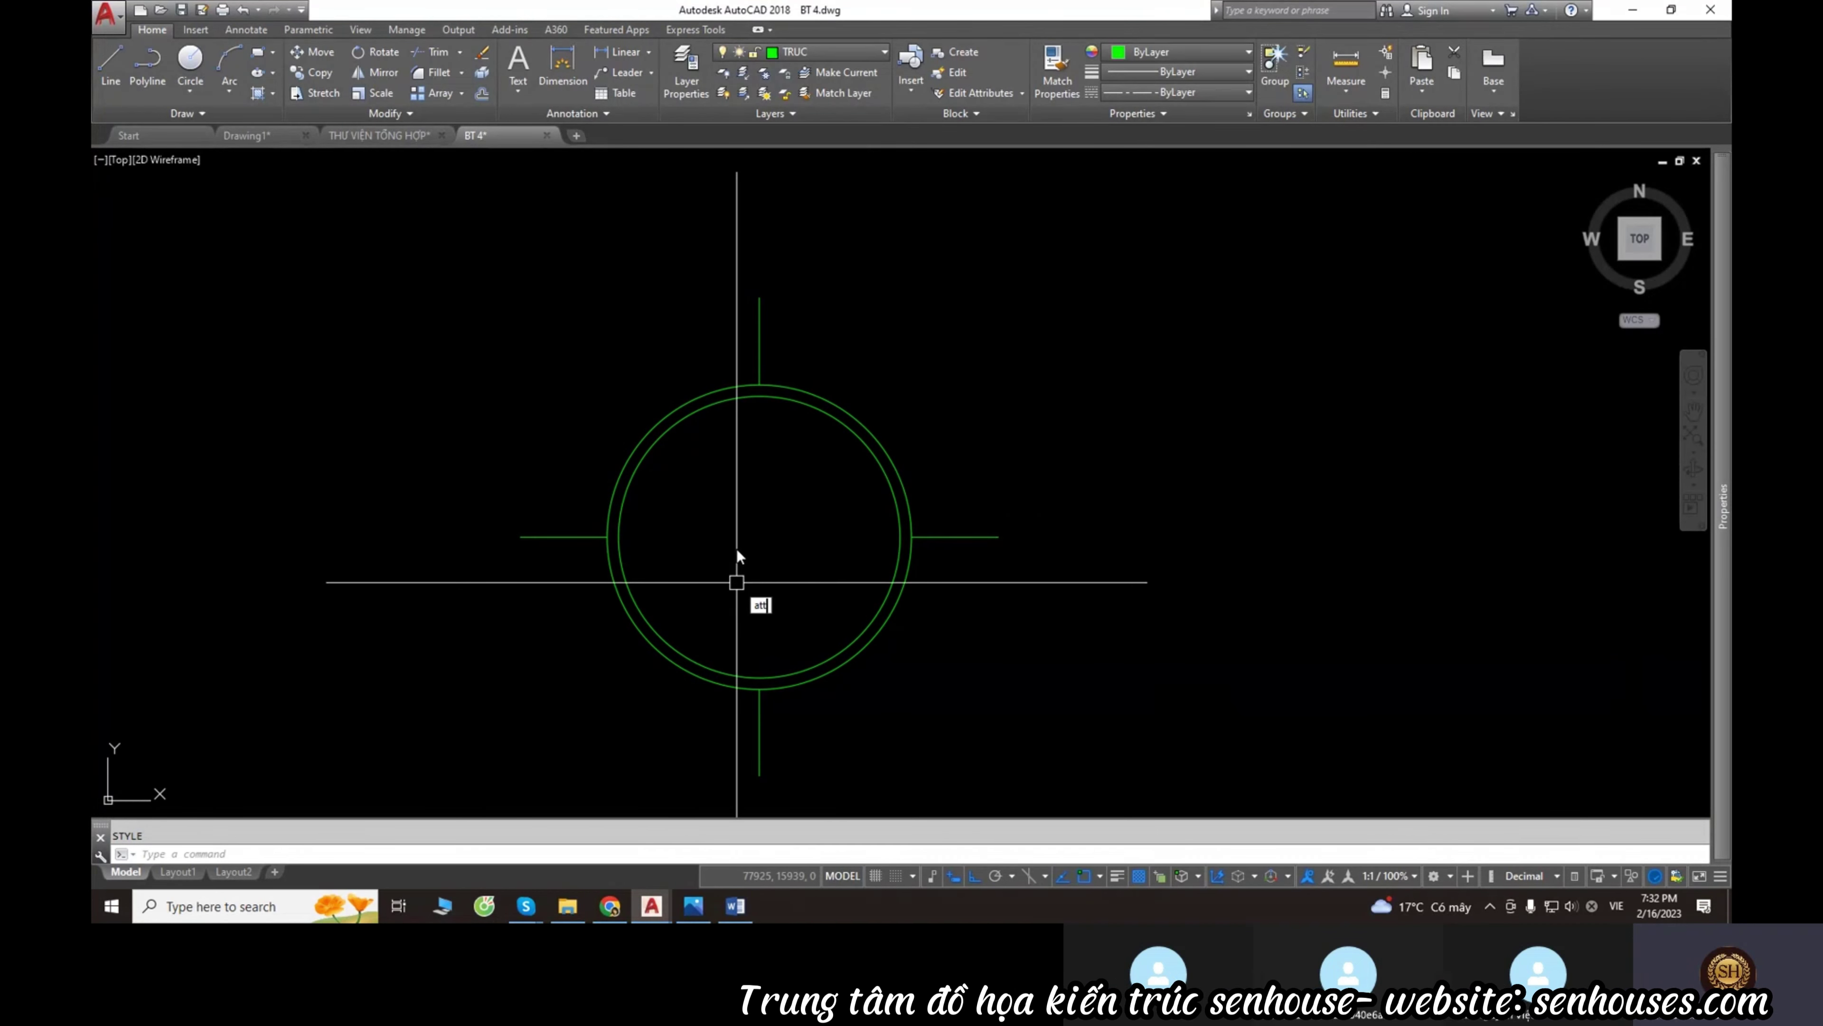
Define a SIÉNOTRUC attribute, 600 high in the att style, justified Middle center.
key(Return)
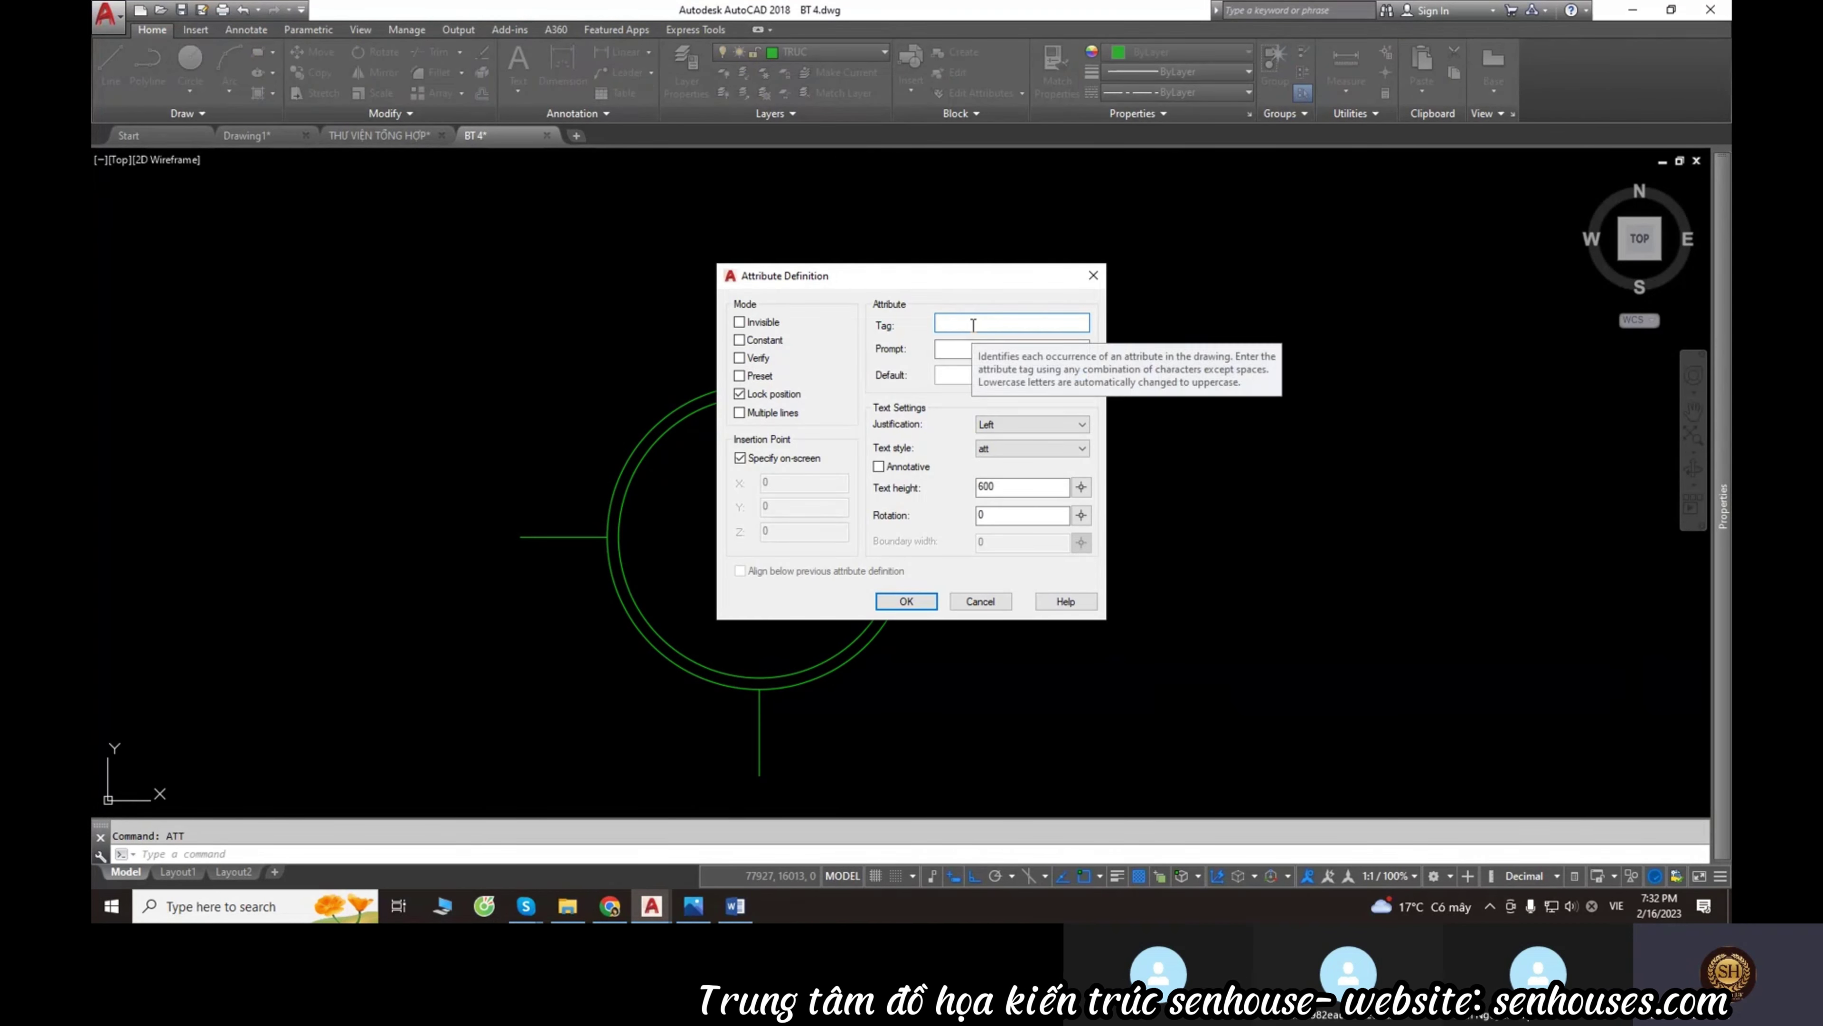
text(die)
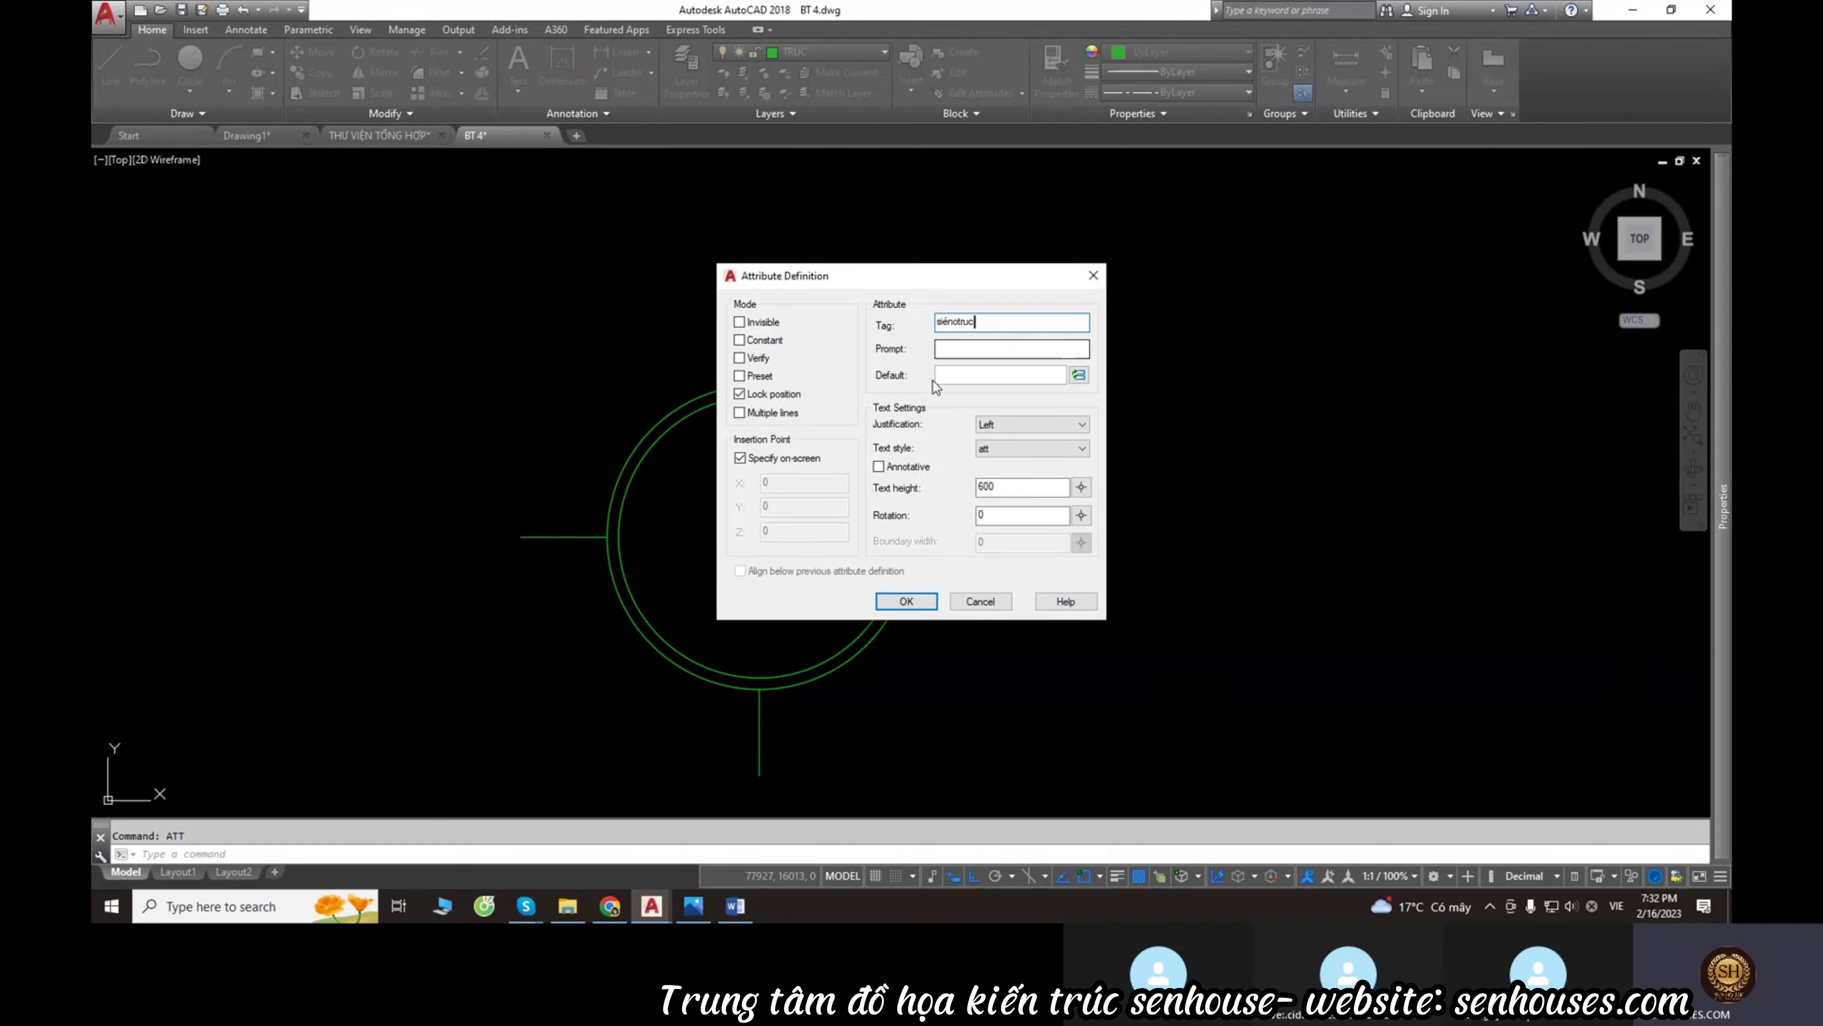
click(989, 431)
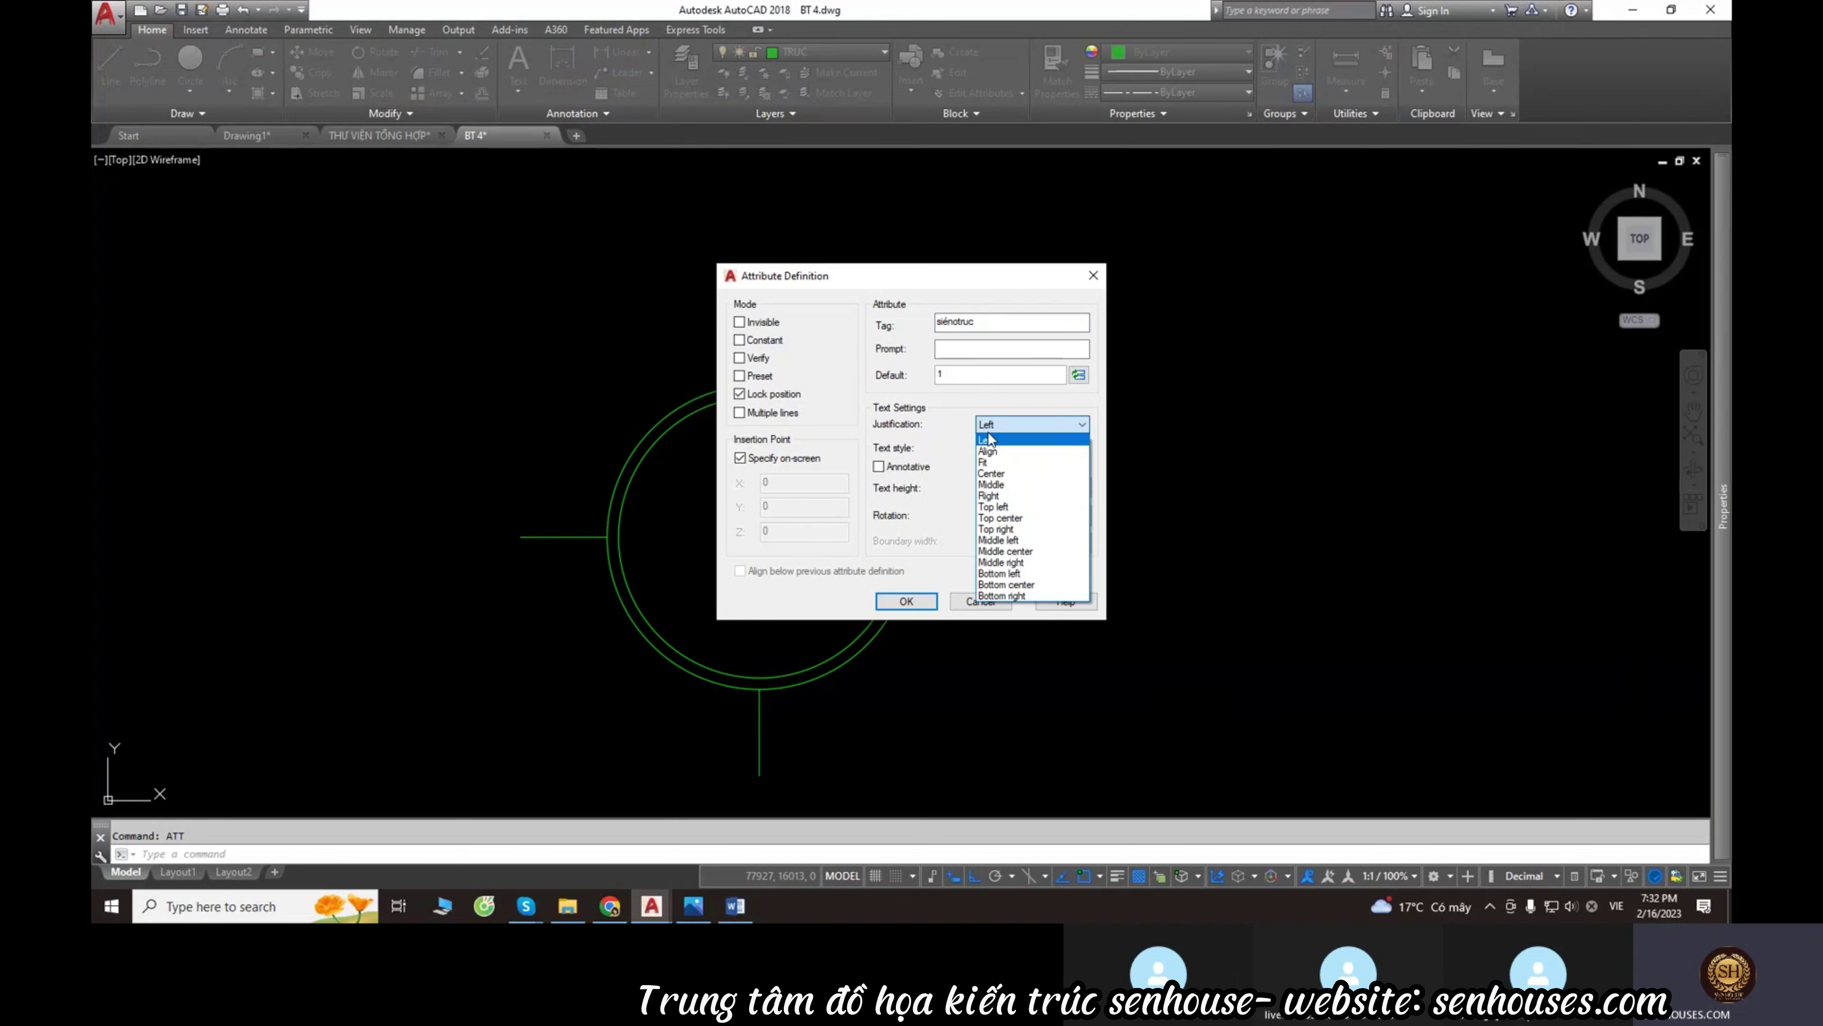
click(1005, 551)
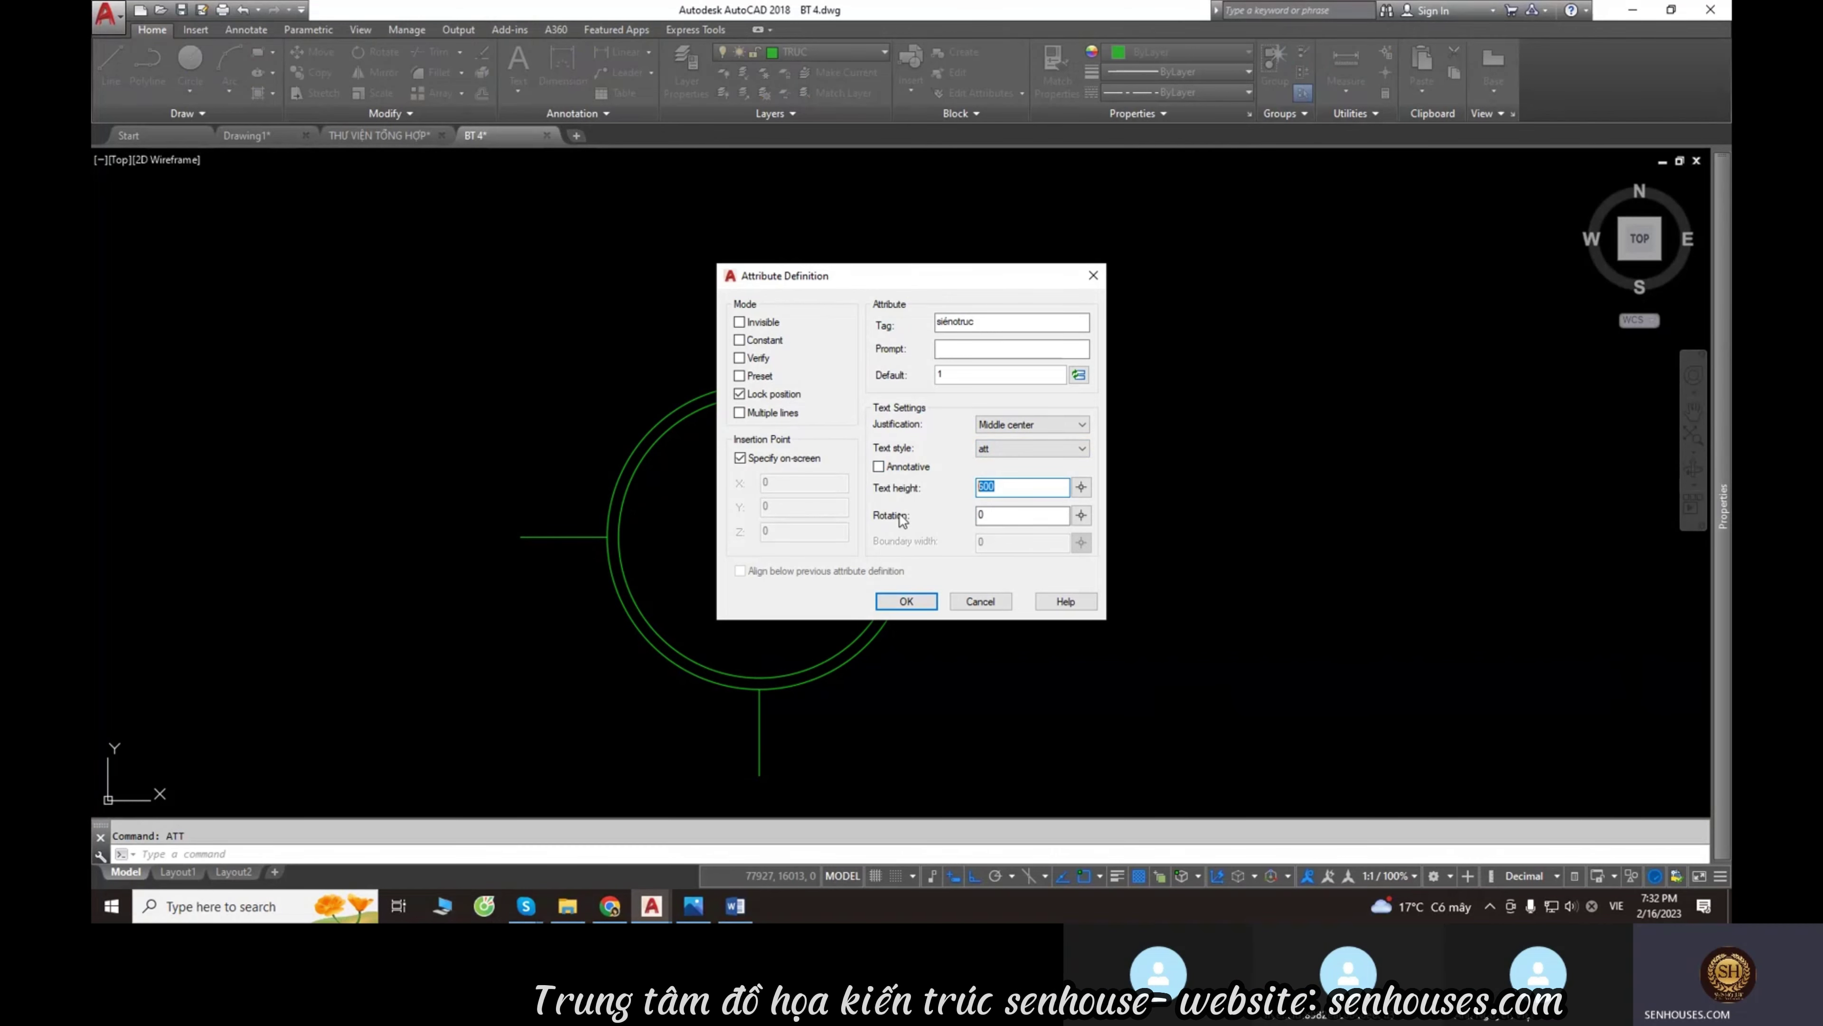
drag(861, 275, 1165, 289)
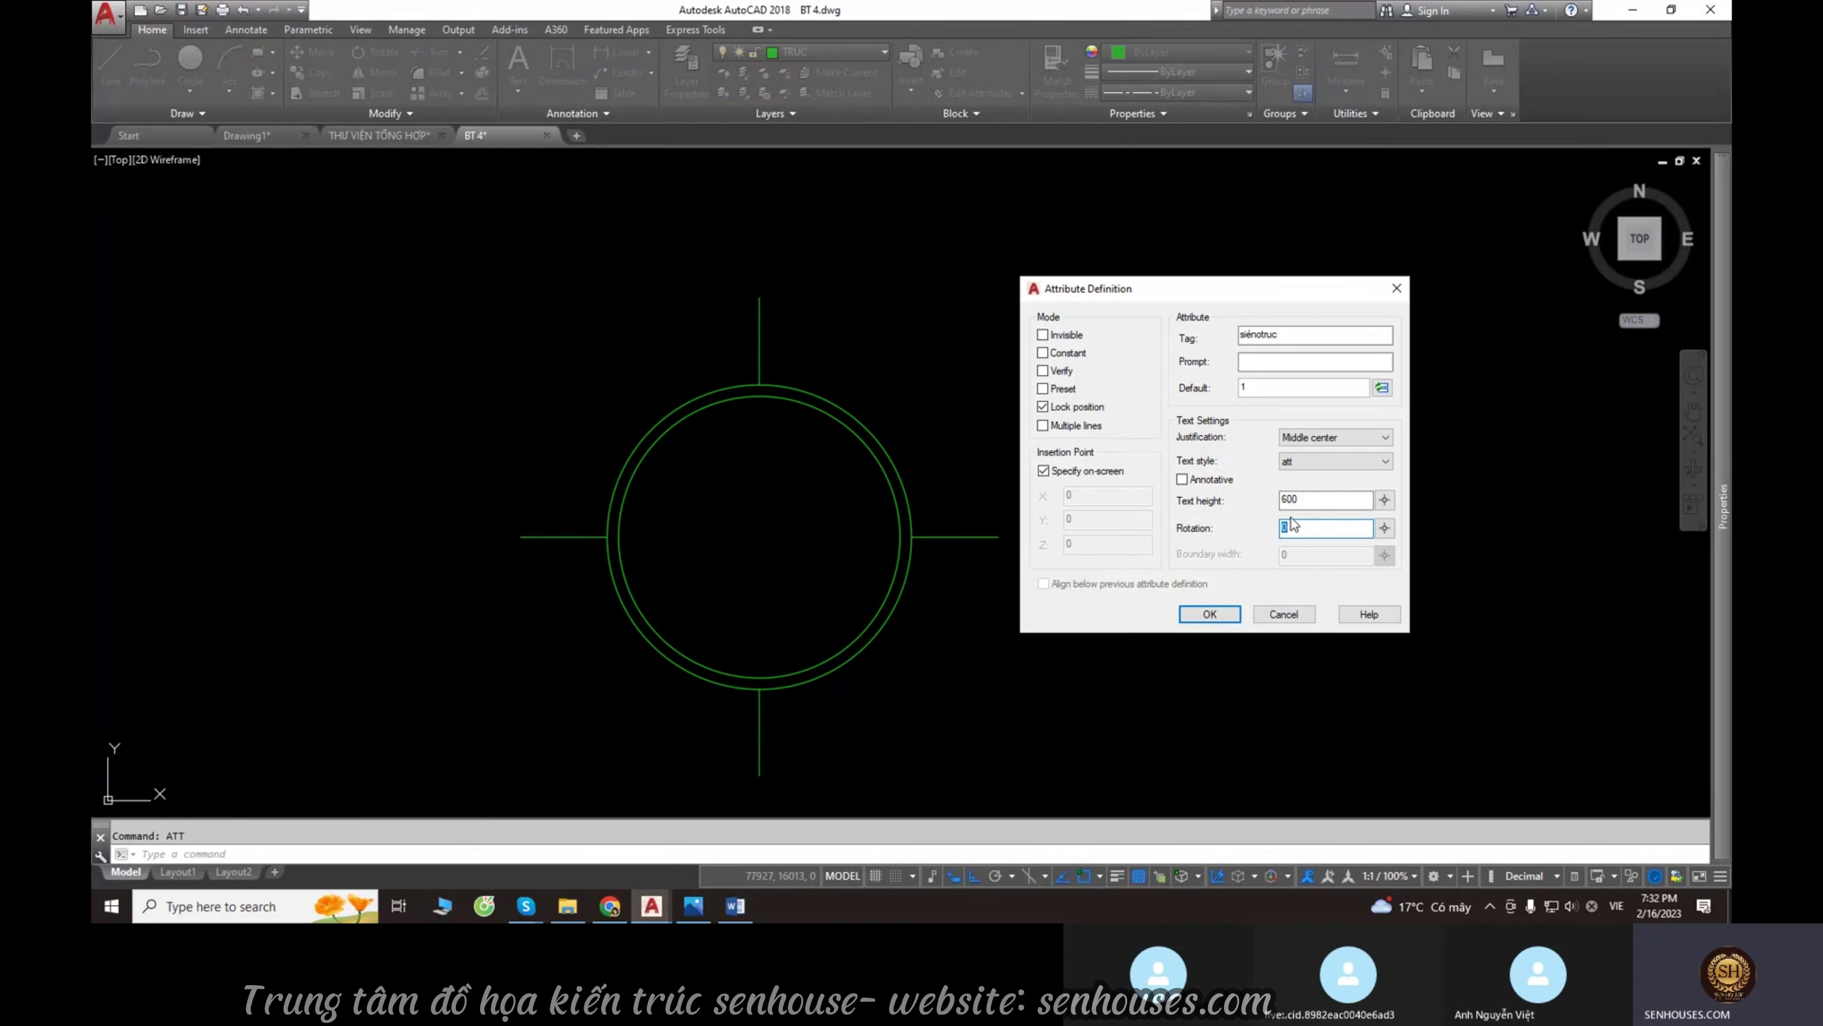
click(1209, 613)
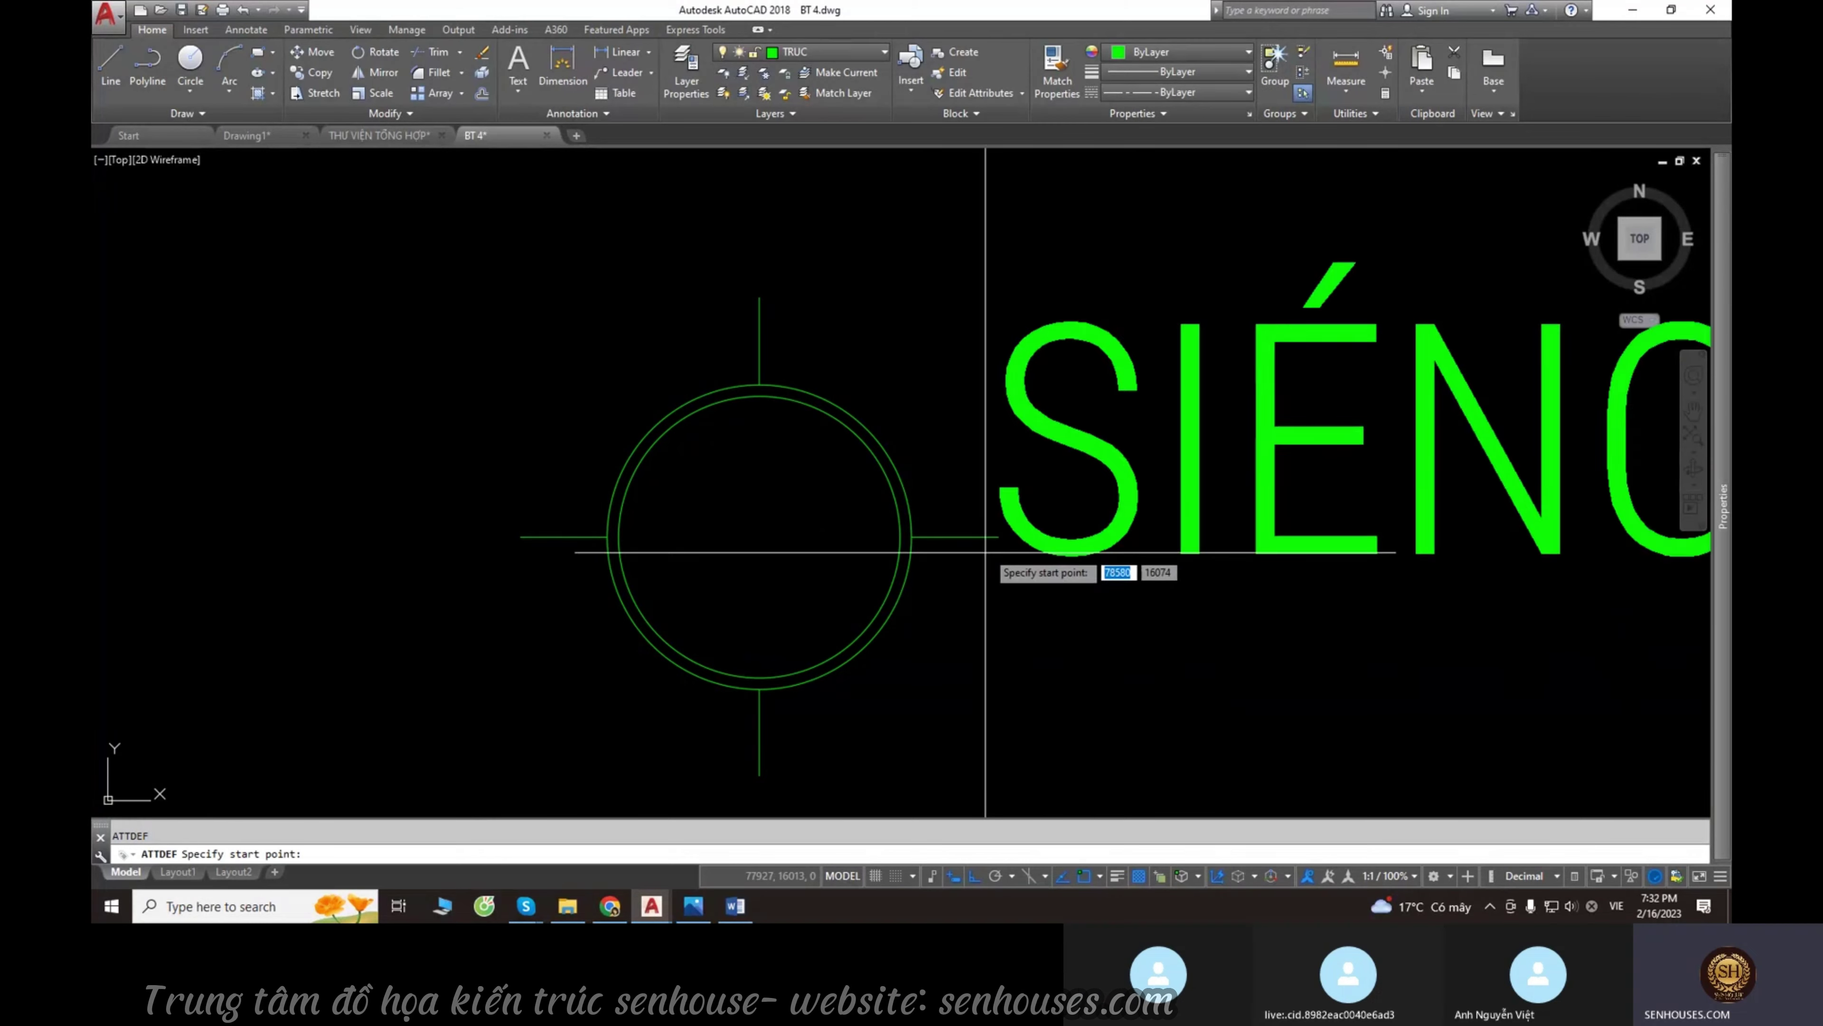
Place the SIÉNOTRUC attribute at the centre of the double circle.
scroll(659, 514, down, 4)
middle_drag(659, 514, 831, 525)
scroll(831, 526, up, 2)
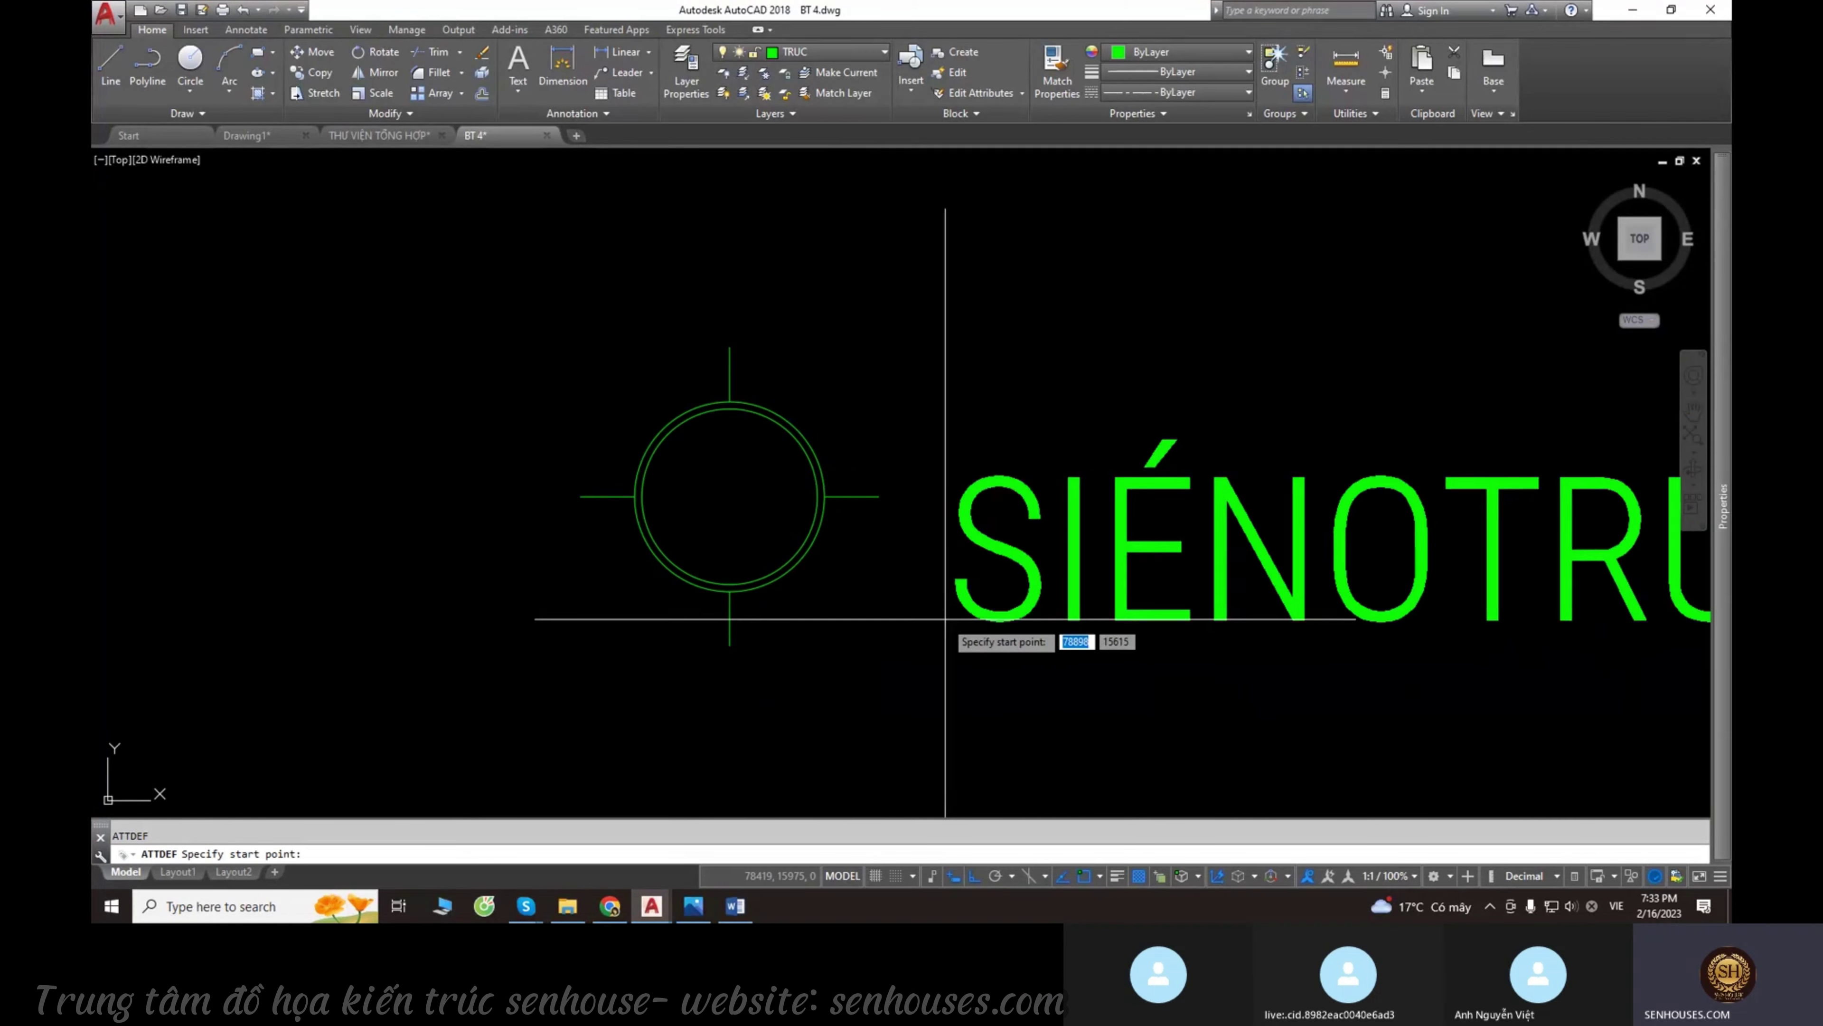
scroll(794, 565, up, 4)
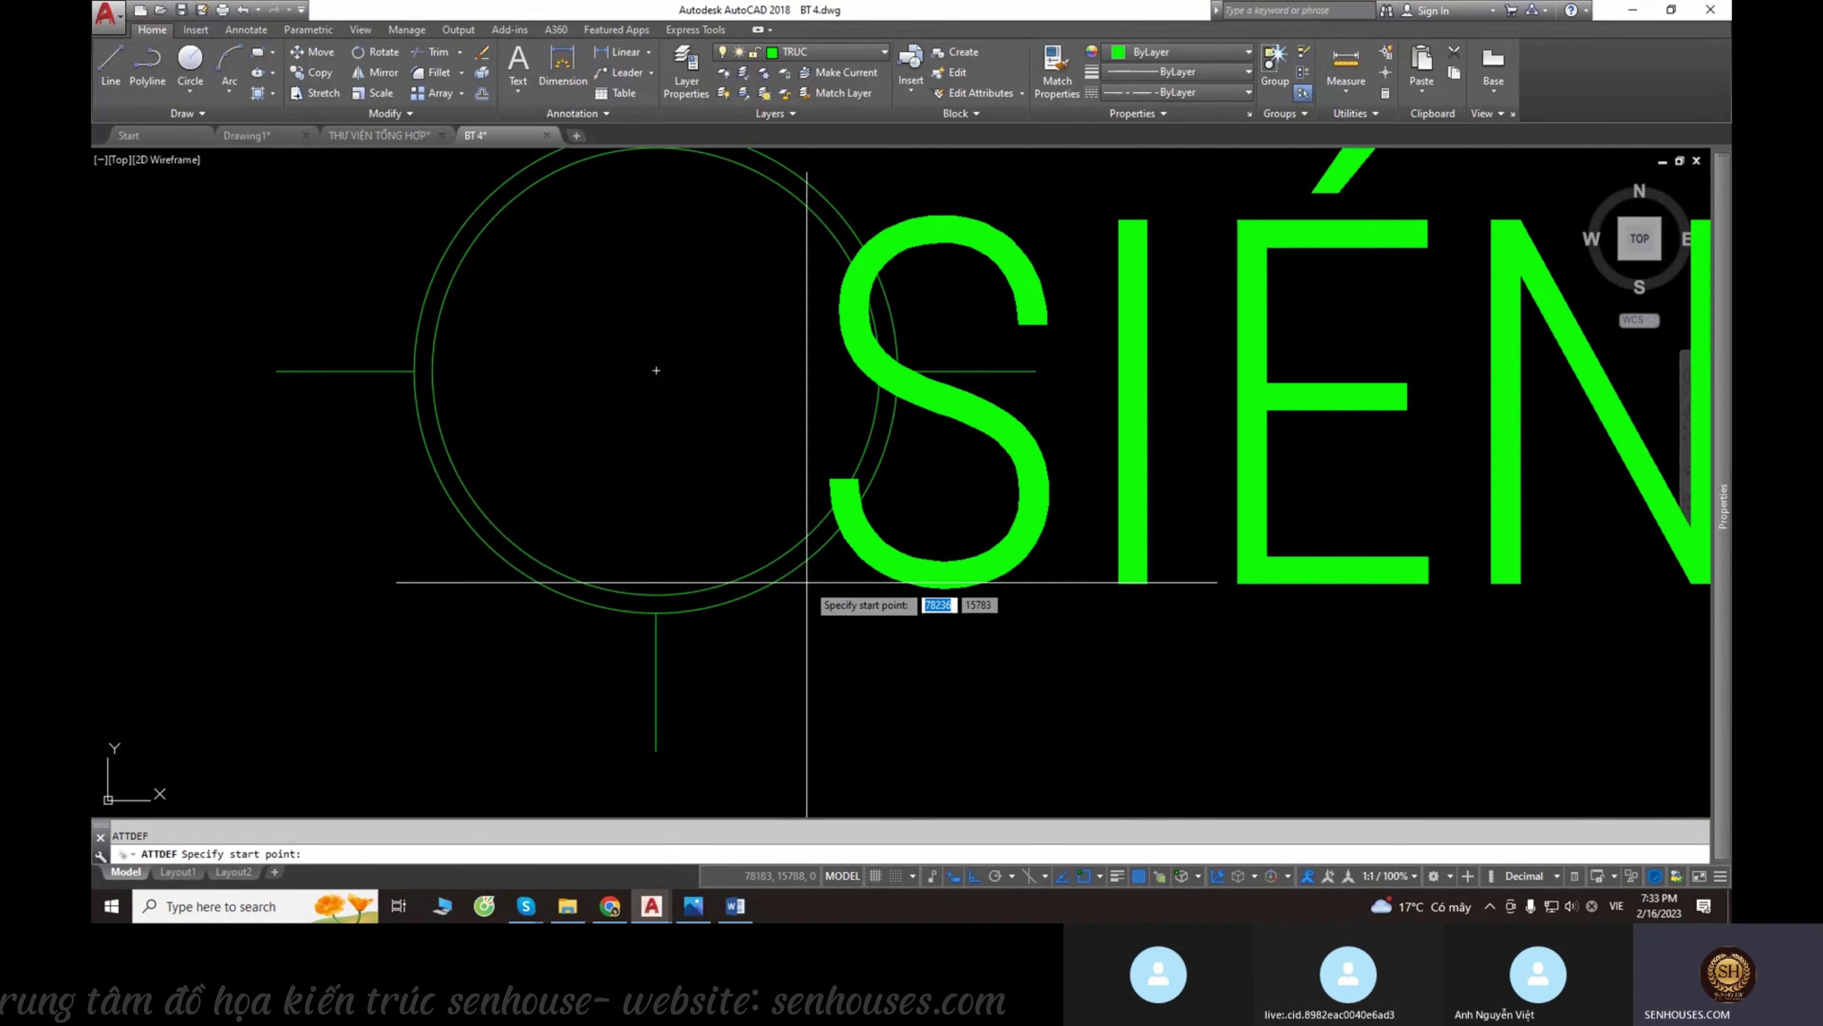
scroll(798, 582, down, 3)
click(652, 375)
scroll(652, 374, up, 3)
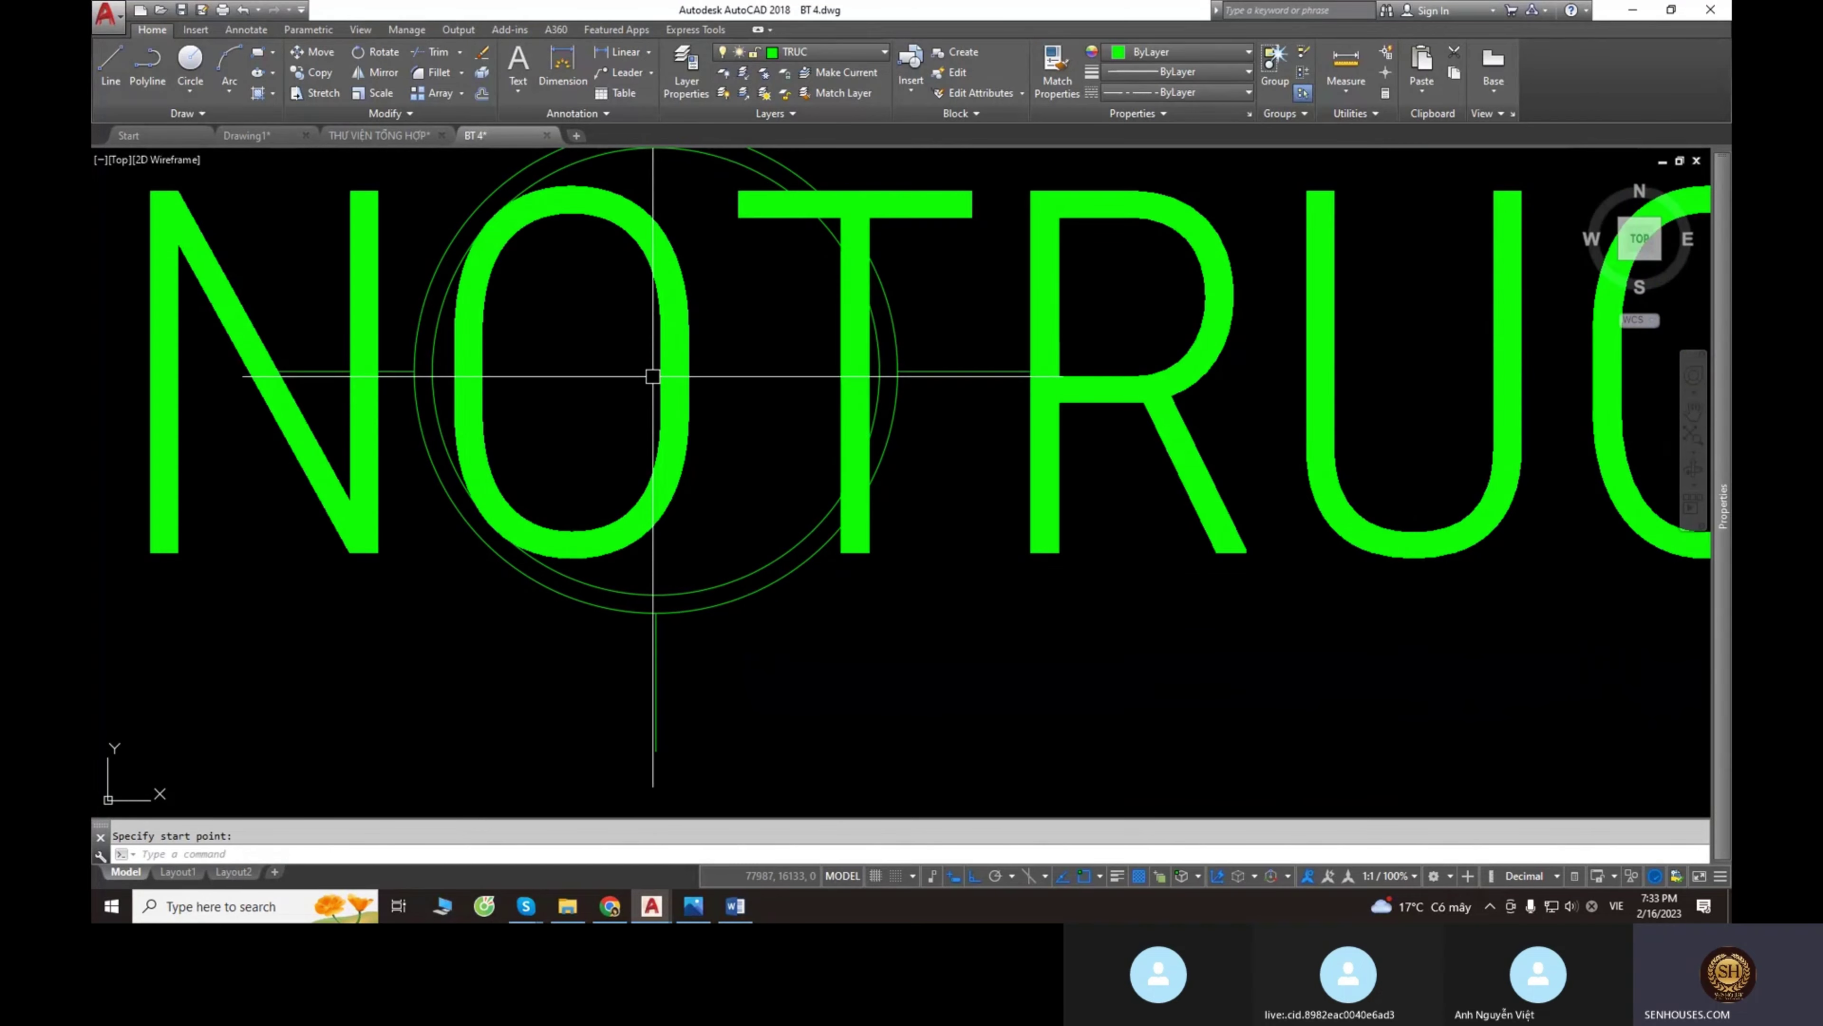
scroll(765, 503, down, 5)
scroll(761, 503, up, 2)
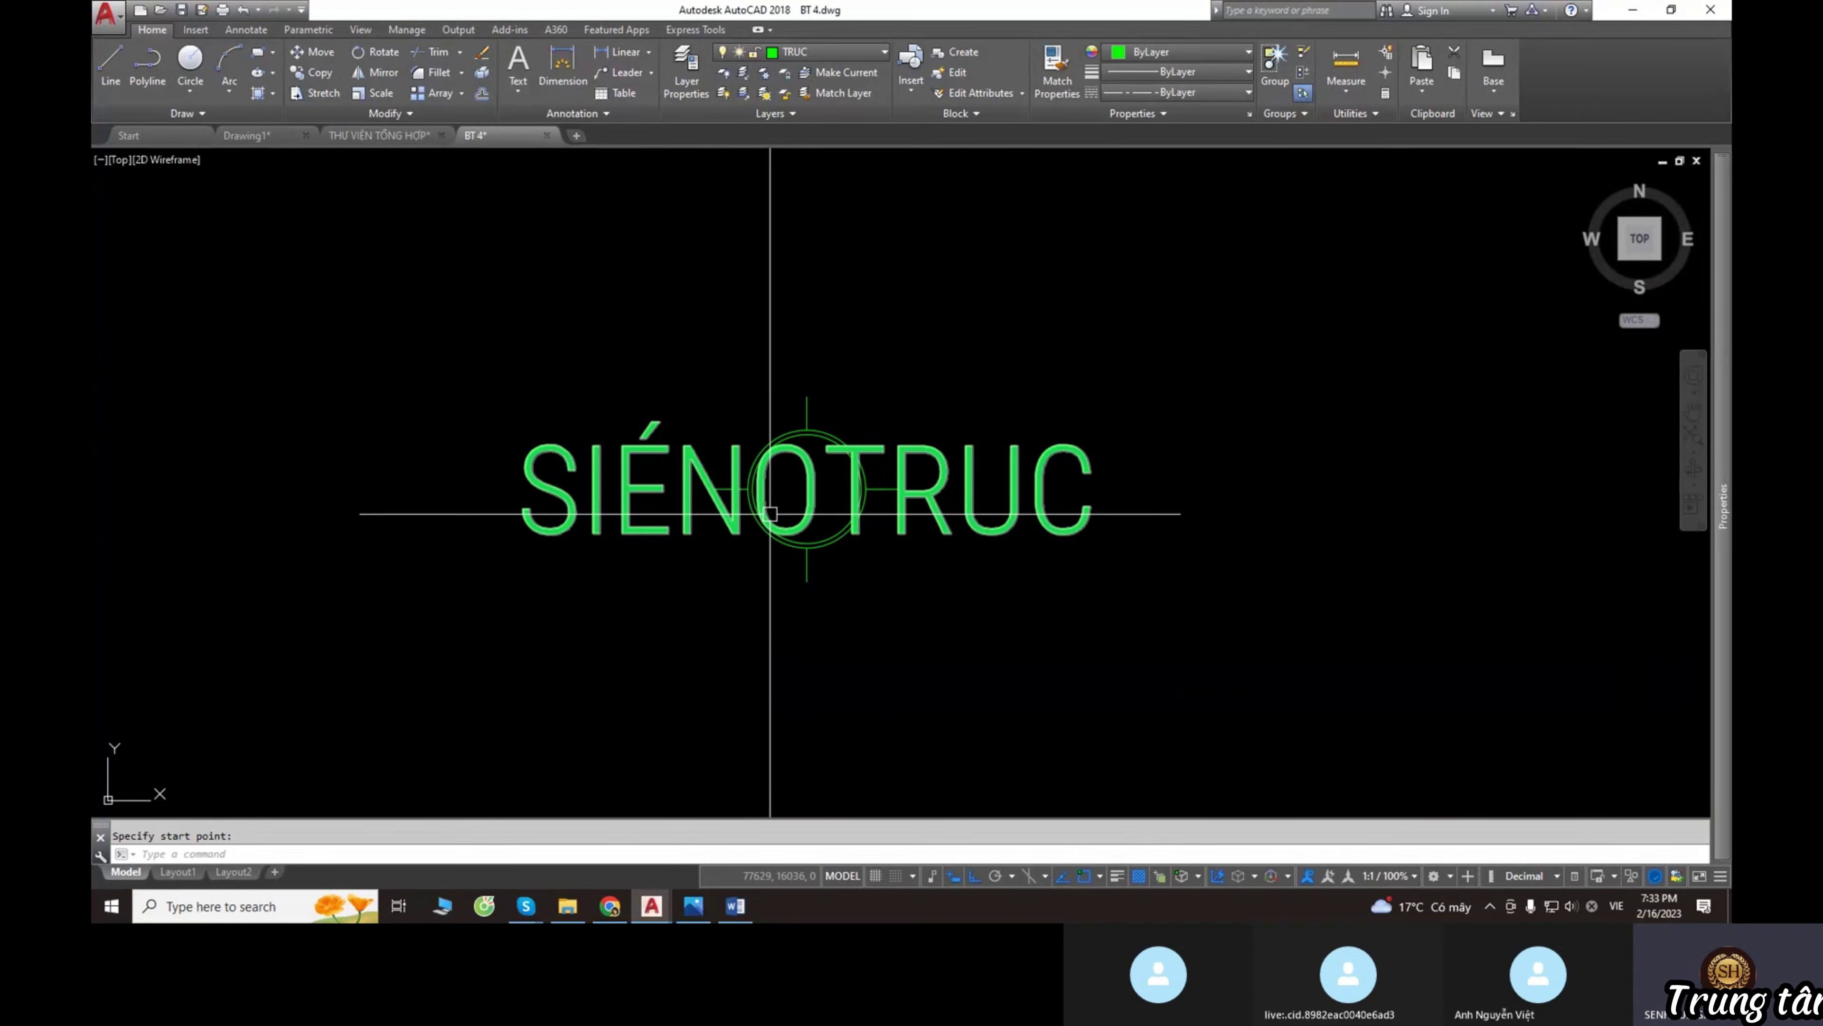
Start a block named truc with its base point at the circle's bottom quadrant.
key(Escape)
text(b)
key(Return)
text(truc)
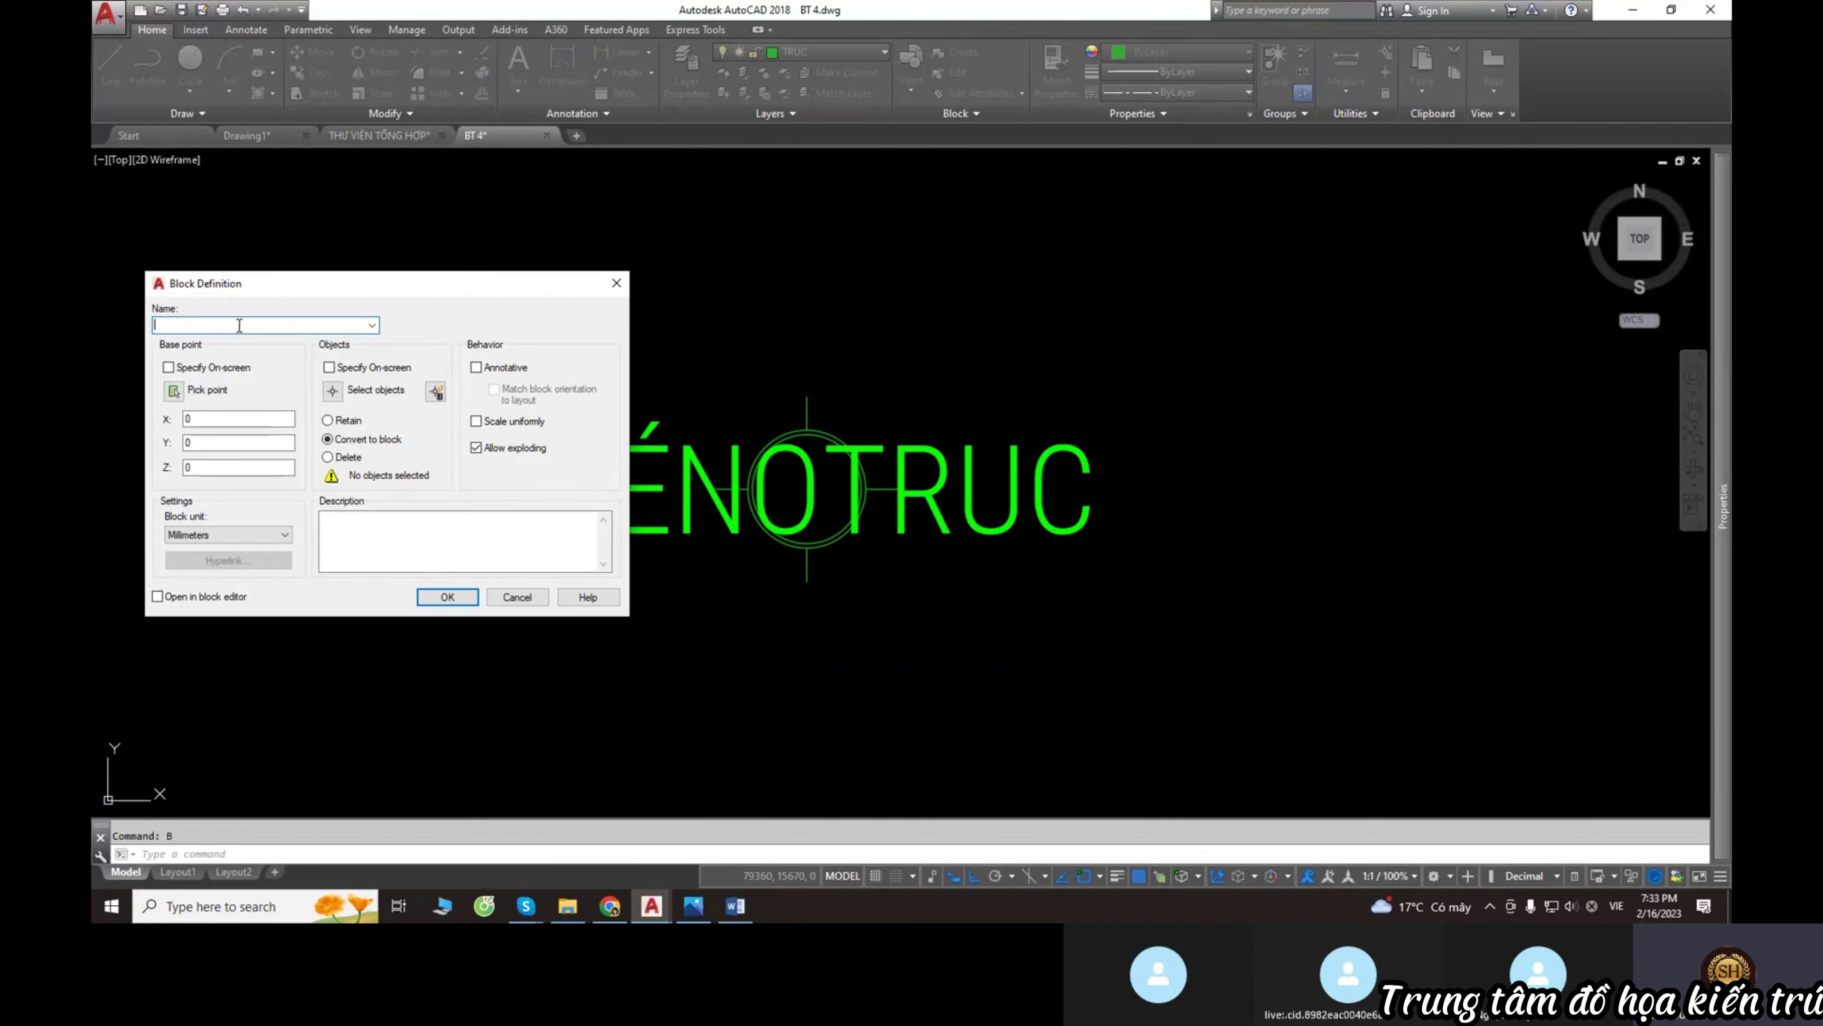
click(173, 391)
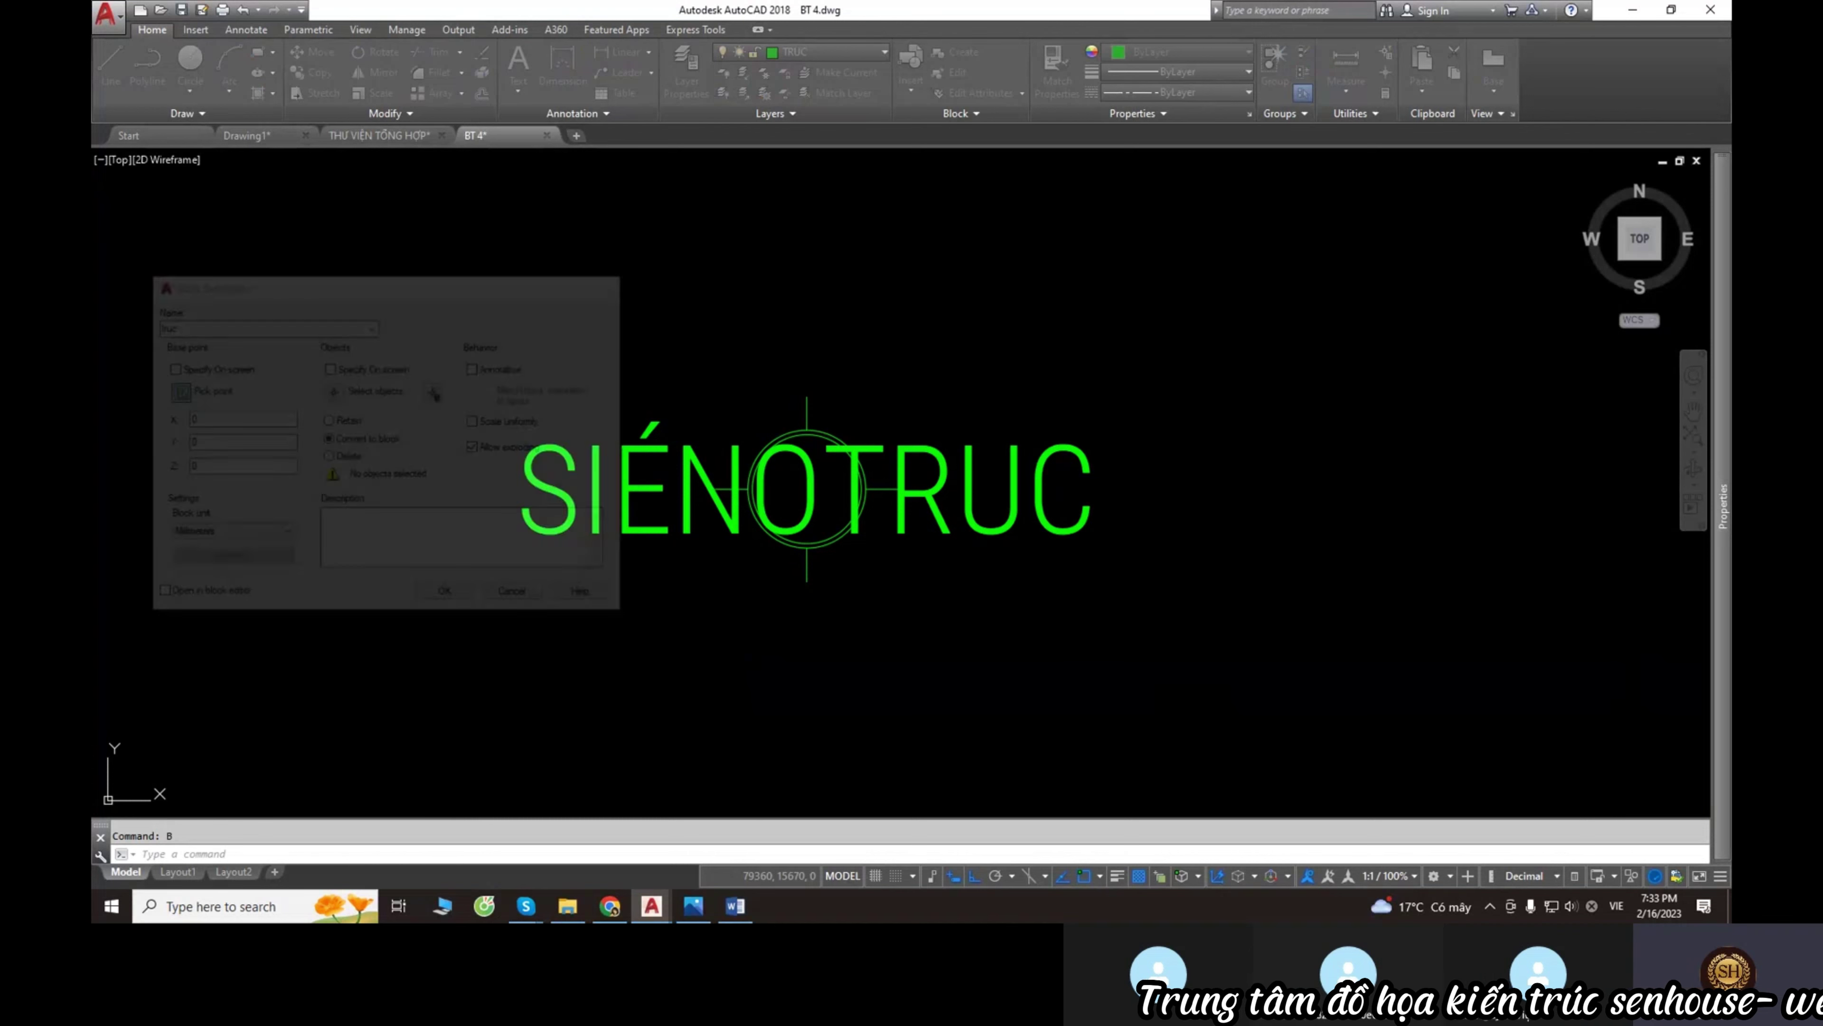
scroll(802, 550, up, 2)
scroll(835, 543, up, 3)
middle_drag(836, 544, 865, 578)
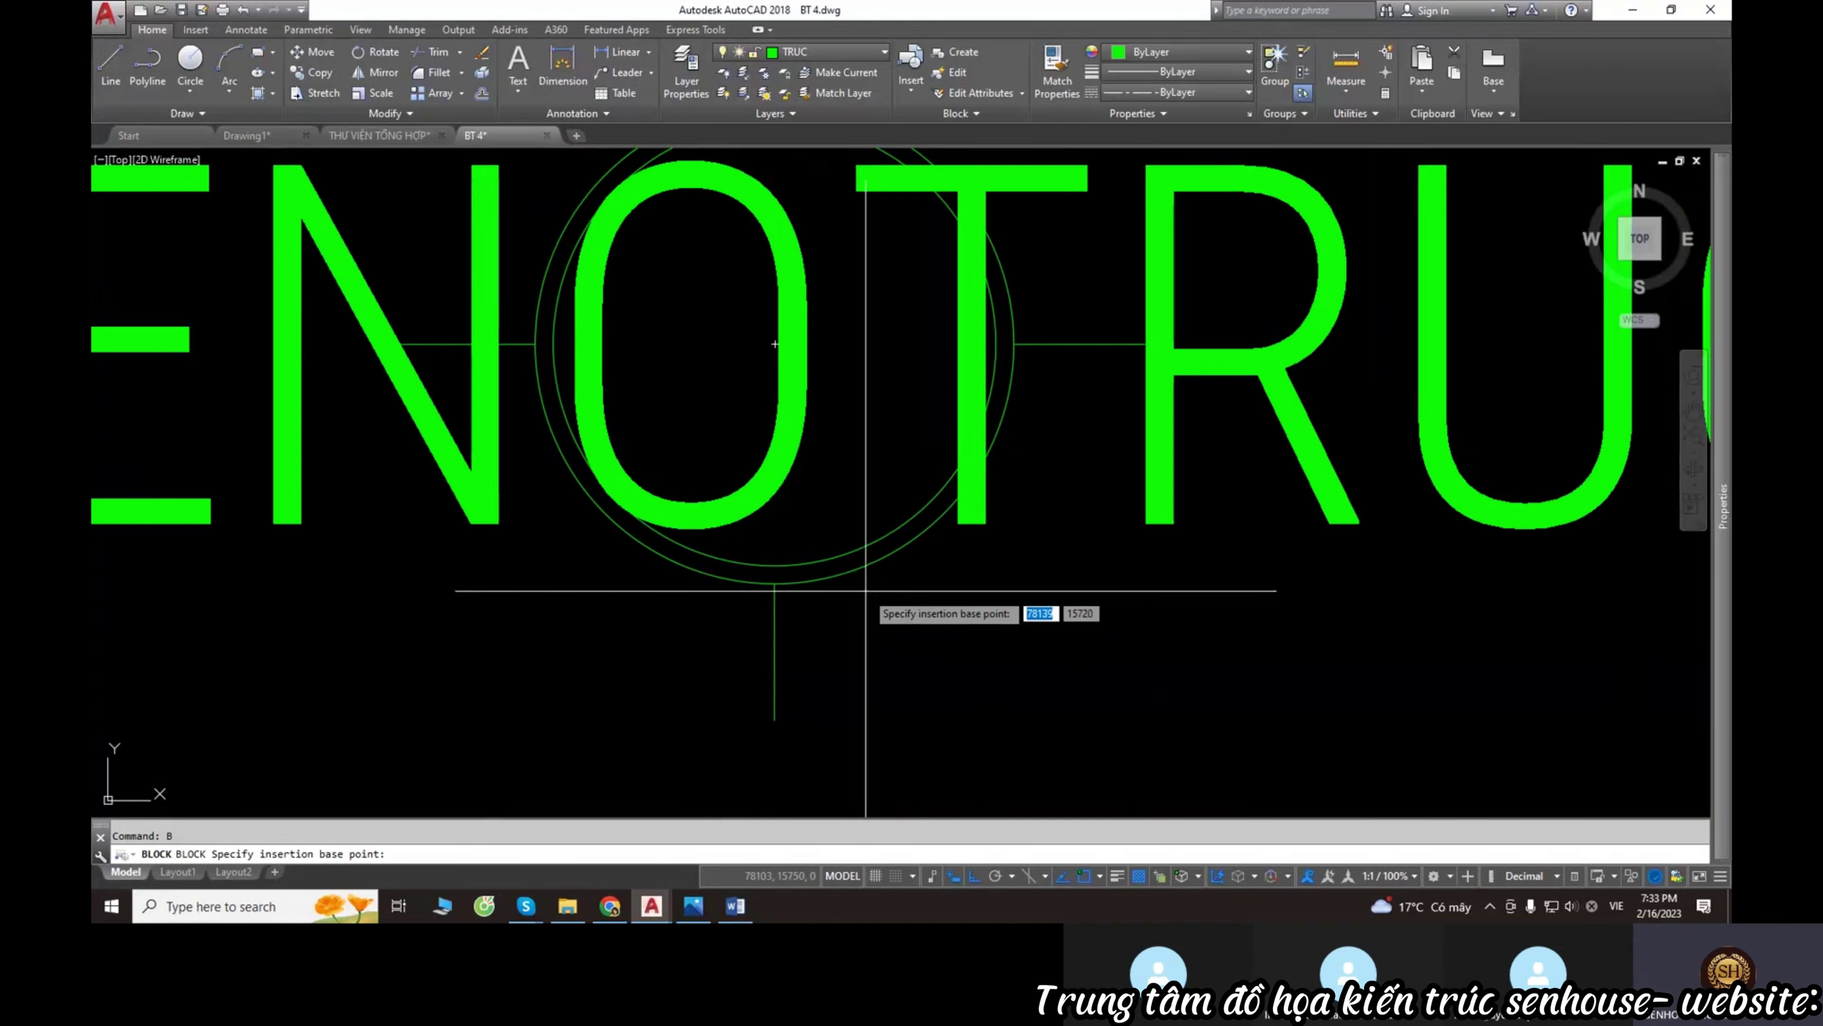
click(775, 583)
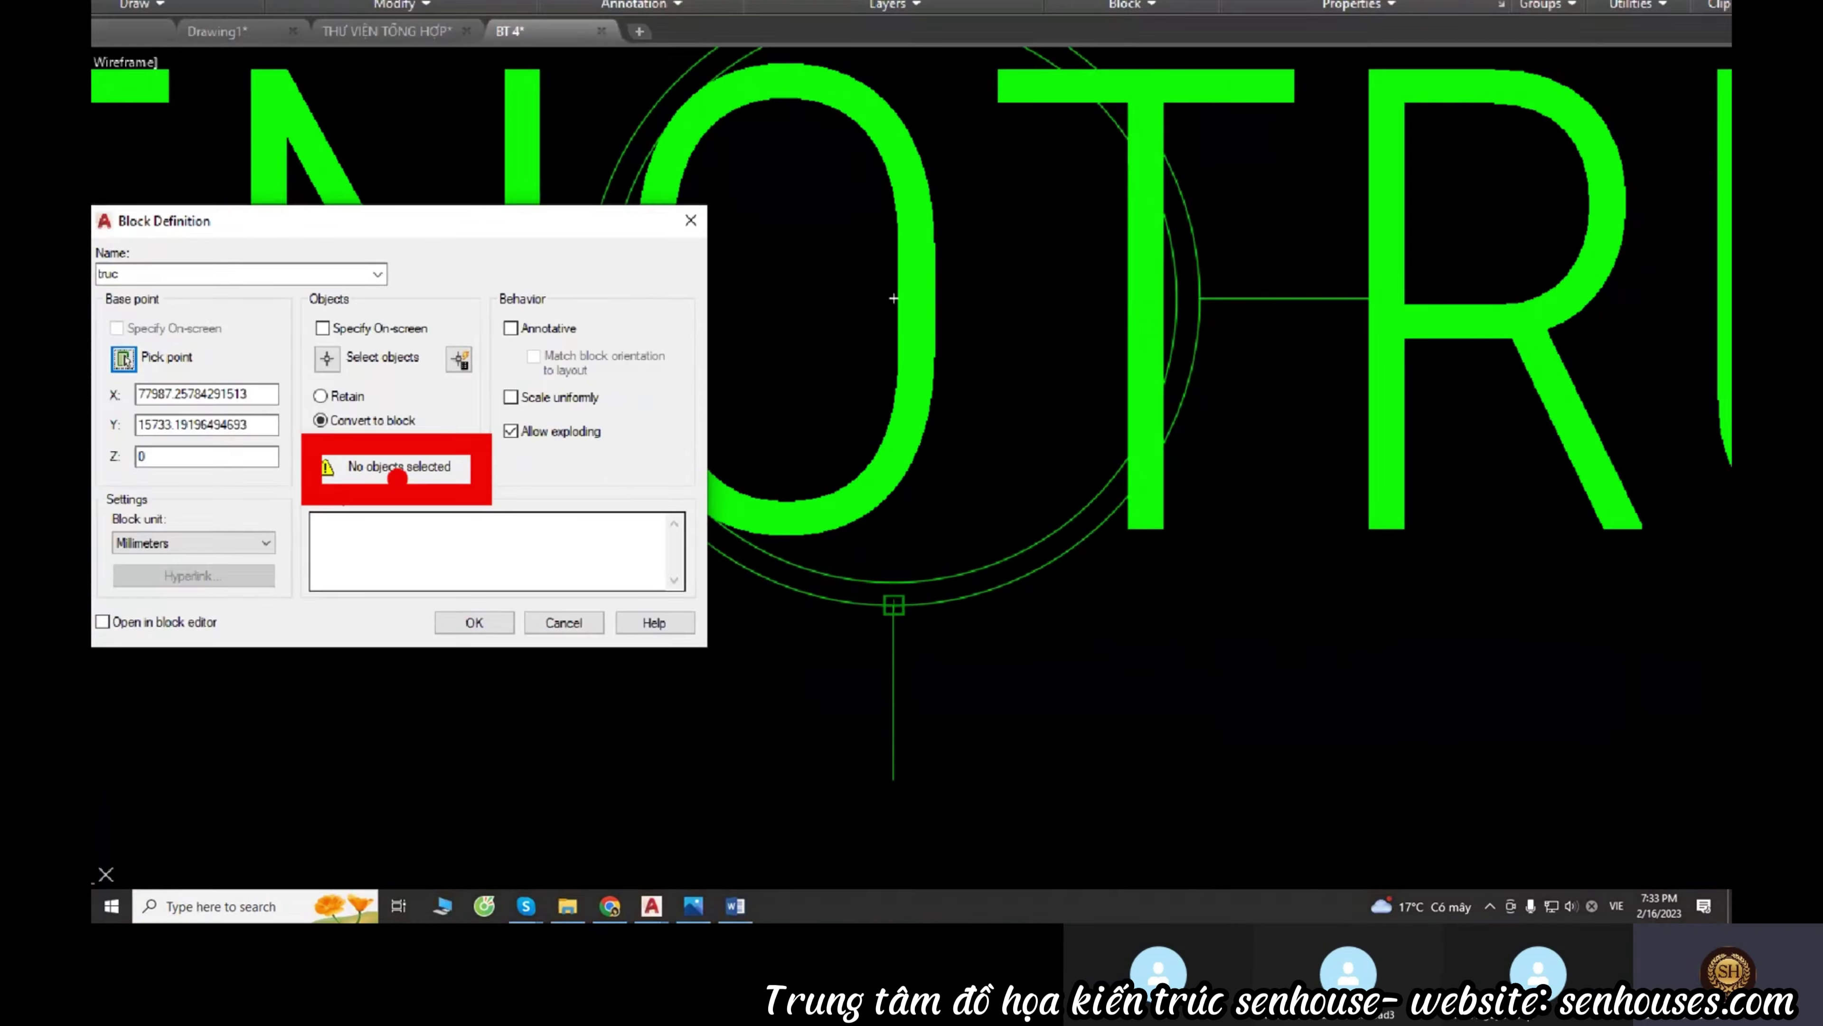
Window-select the bubble and tag (7 objects), create truc, and accept value 1.
click(333, 390)
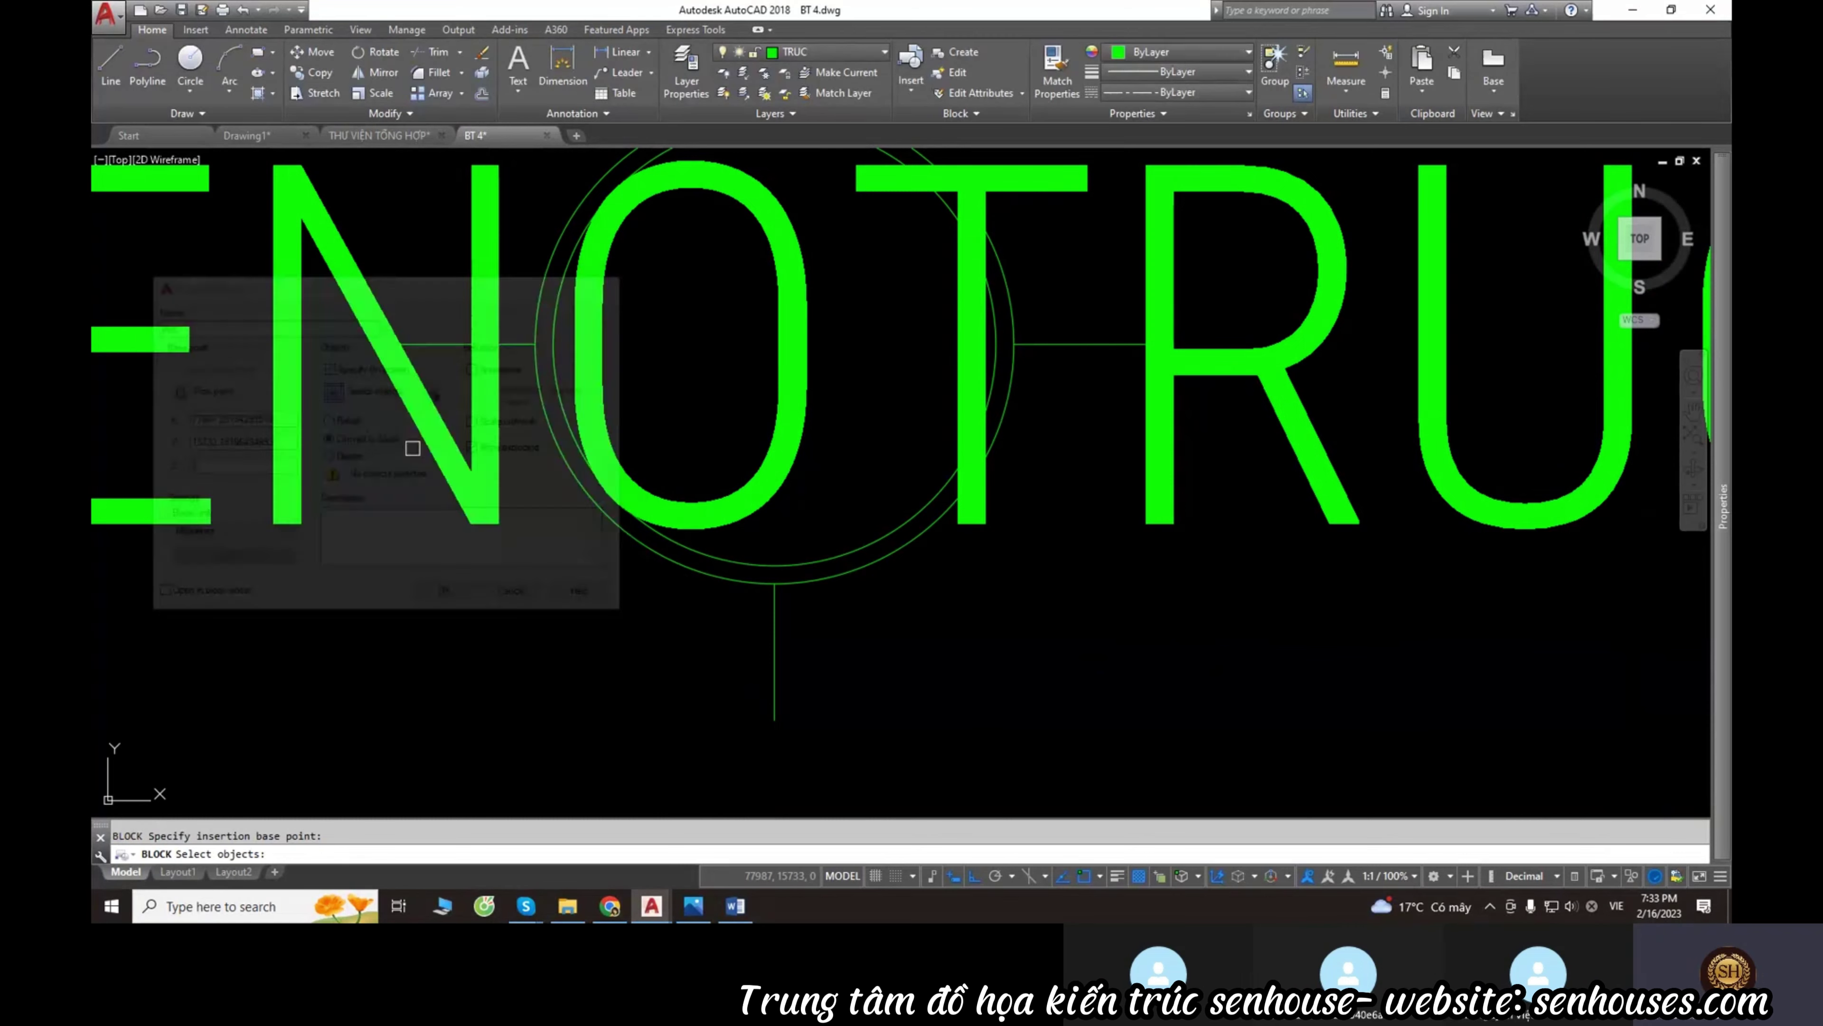
click(407, 395)
click(983, 581)
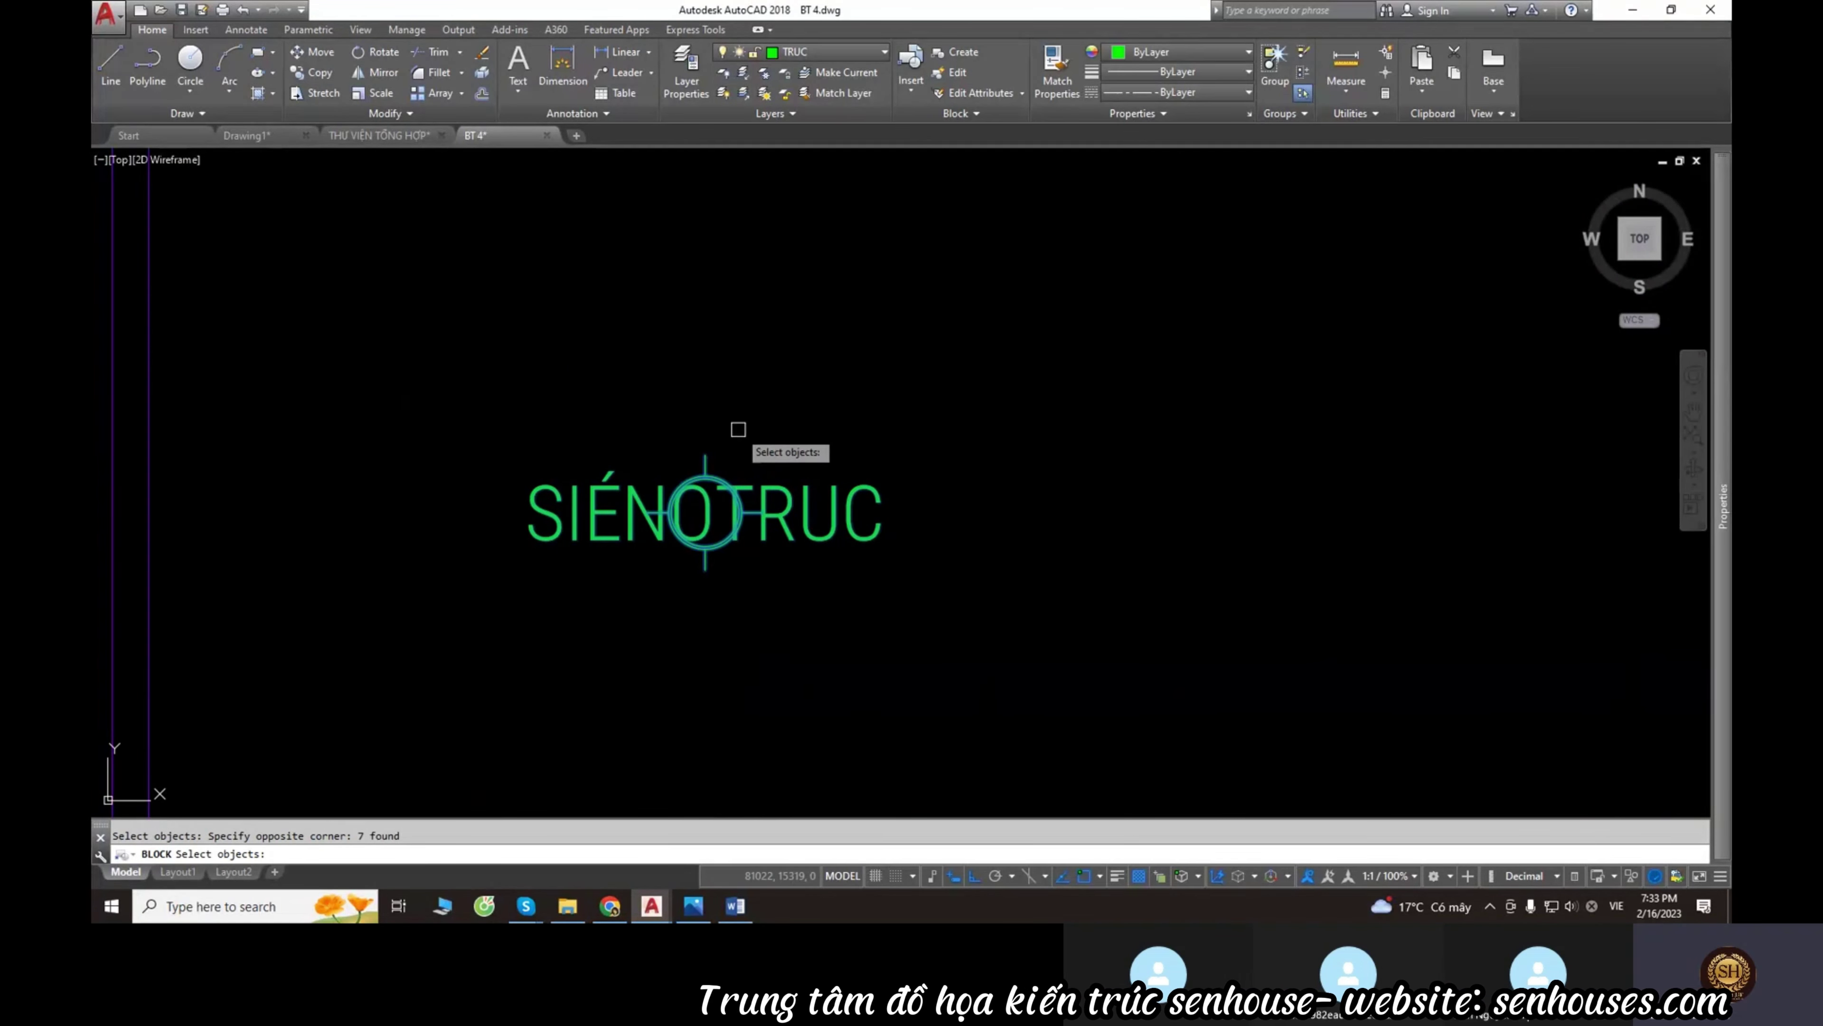
key(Return)
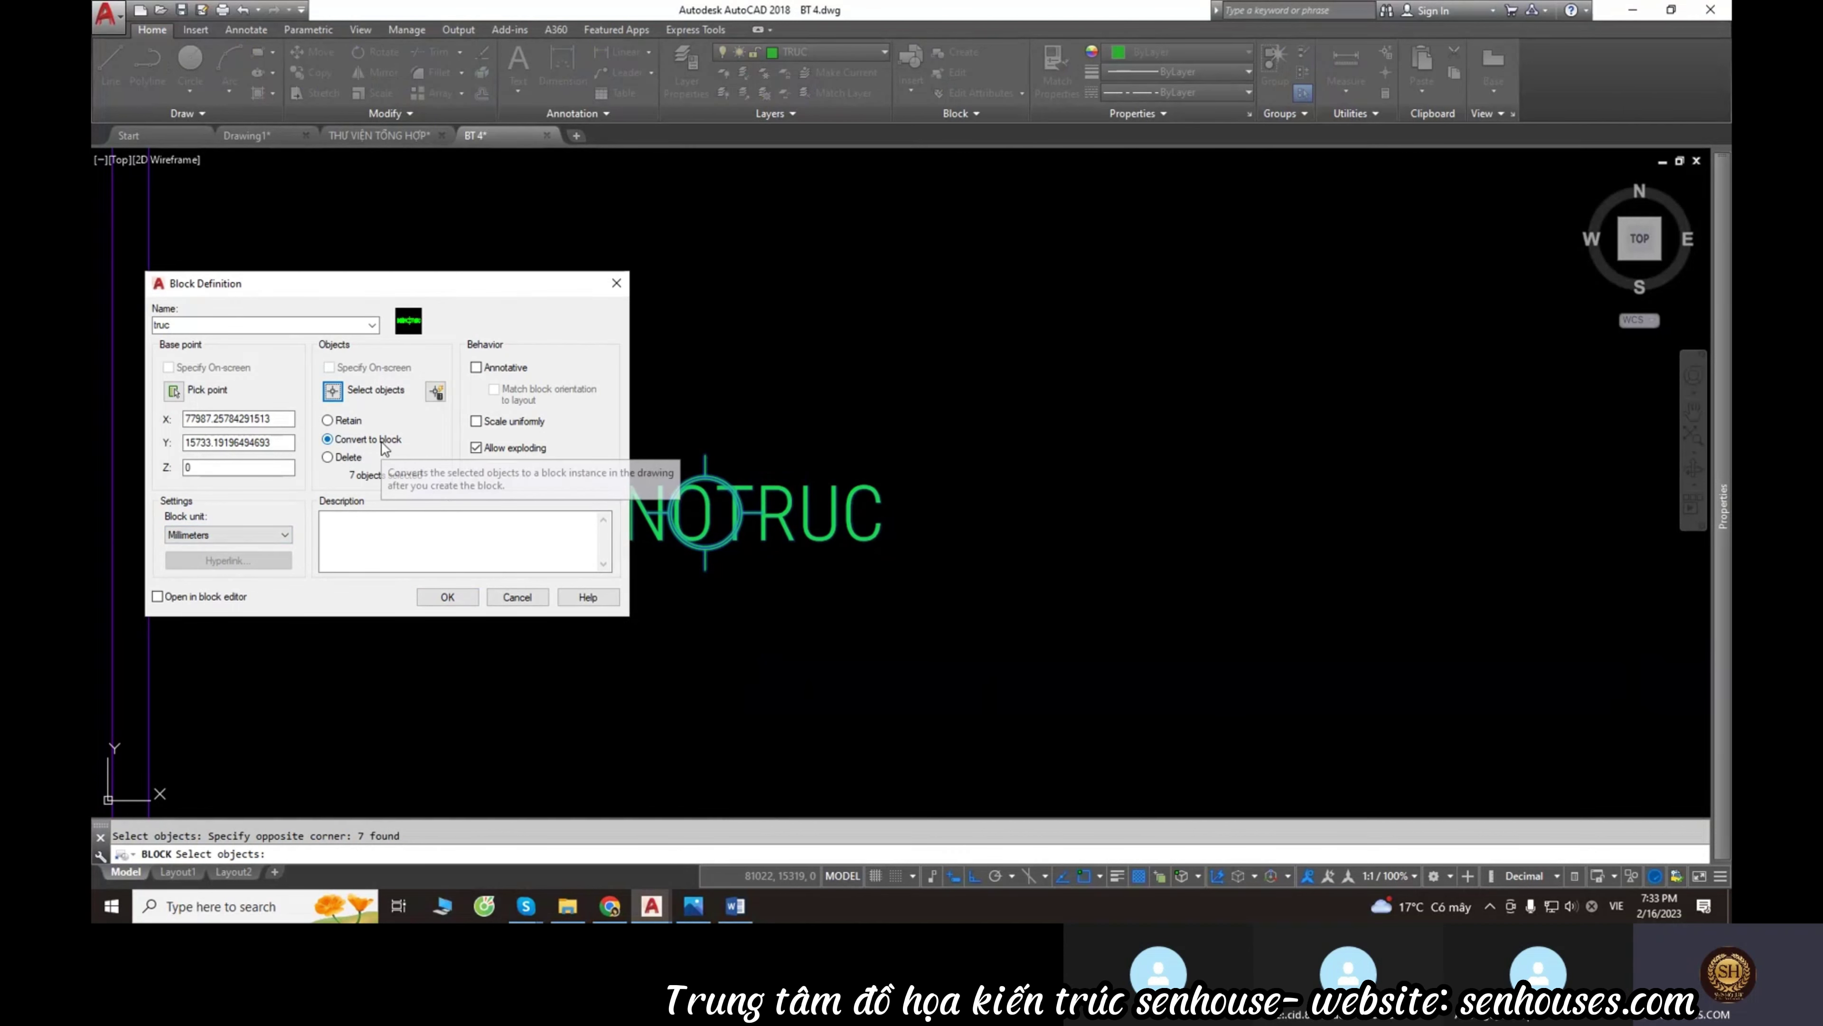
click(443, 593)
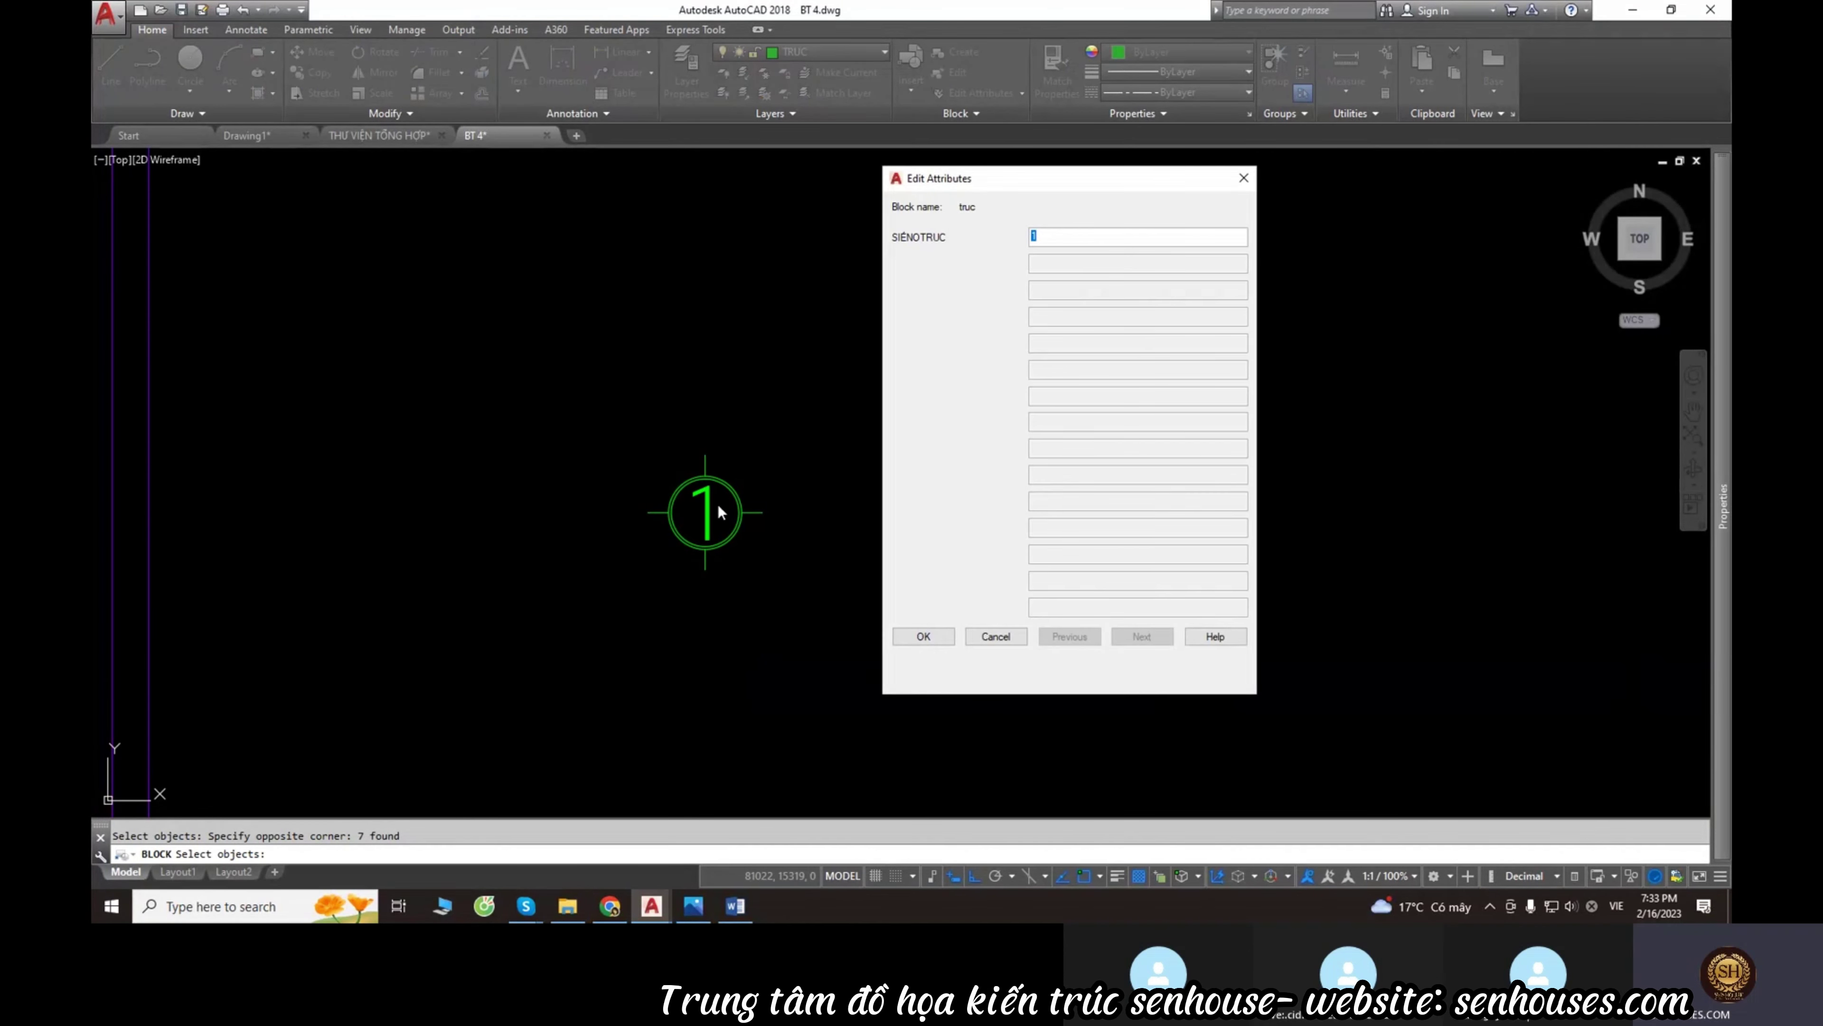
key(Return)
scroll(662, 504, up, 5)
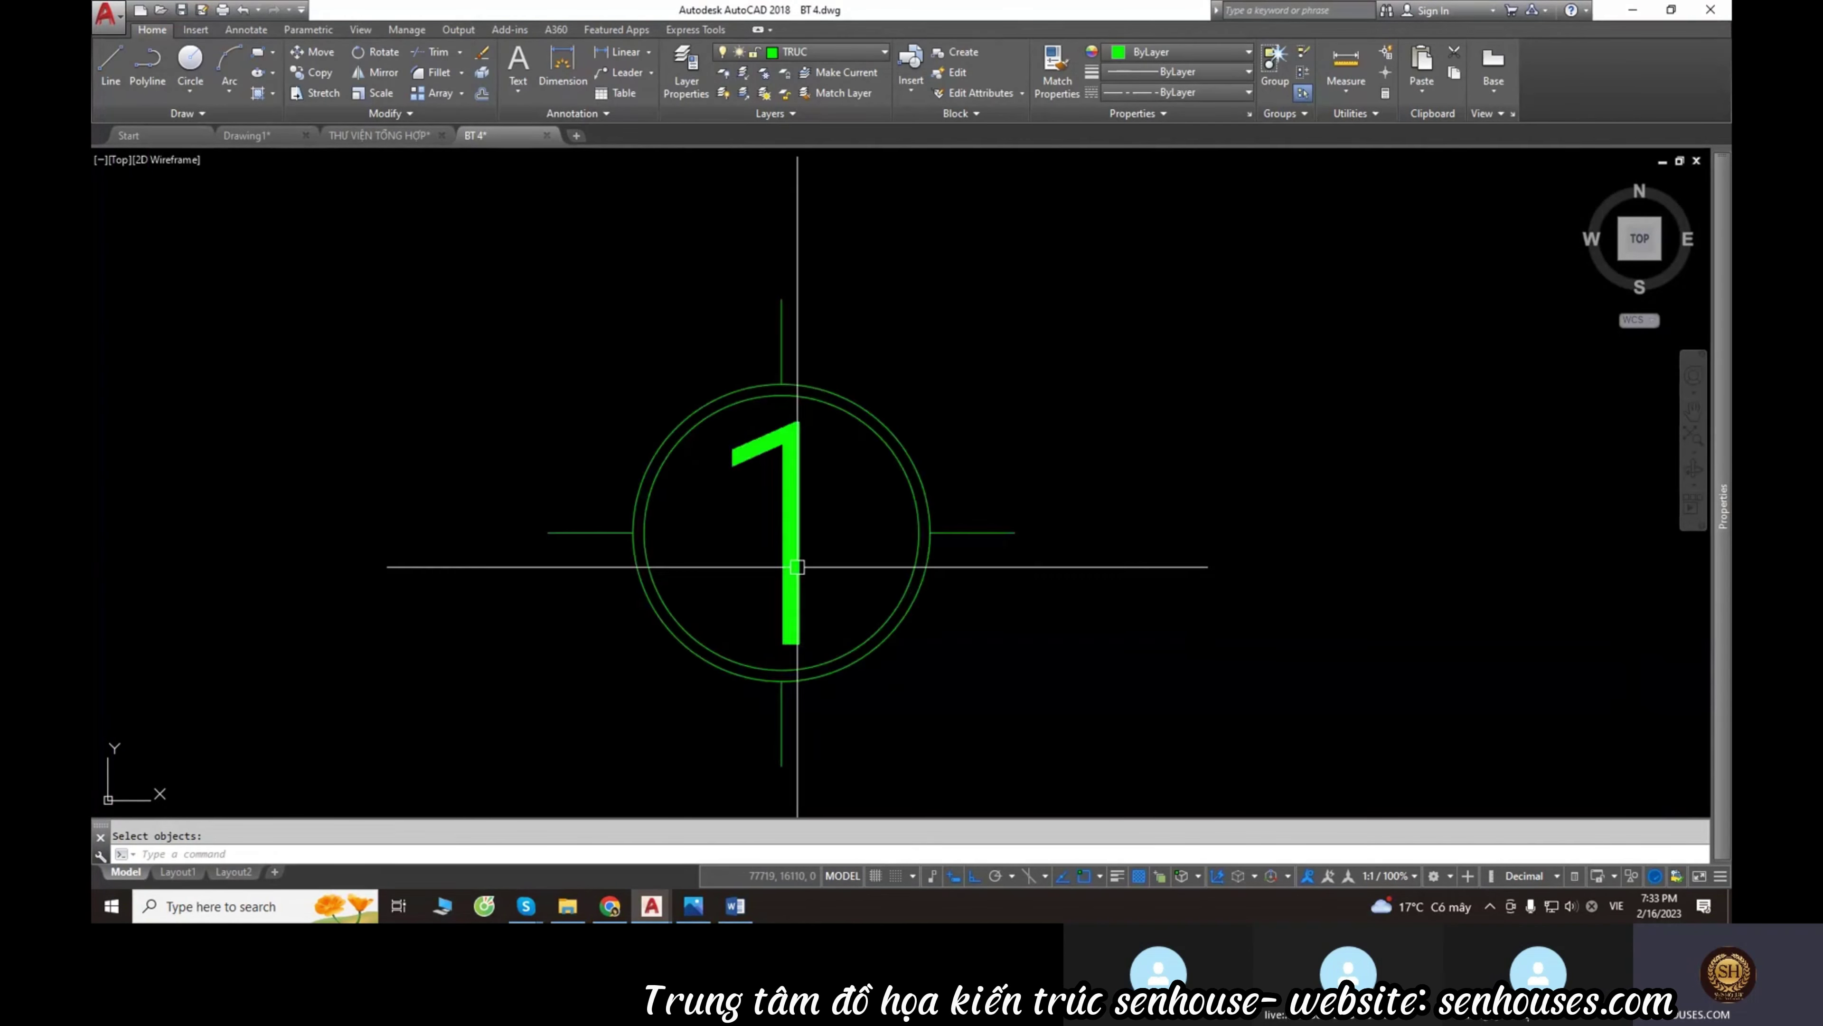
click(804, 545)
double_click(804, 543)
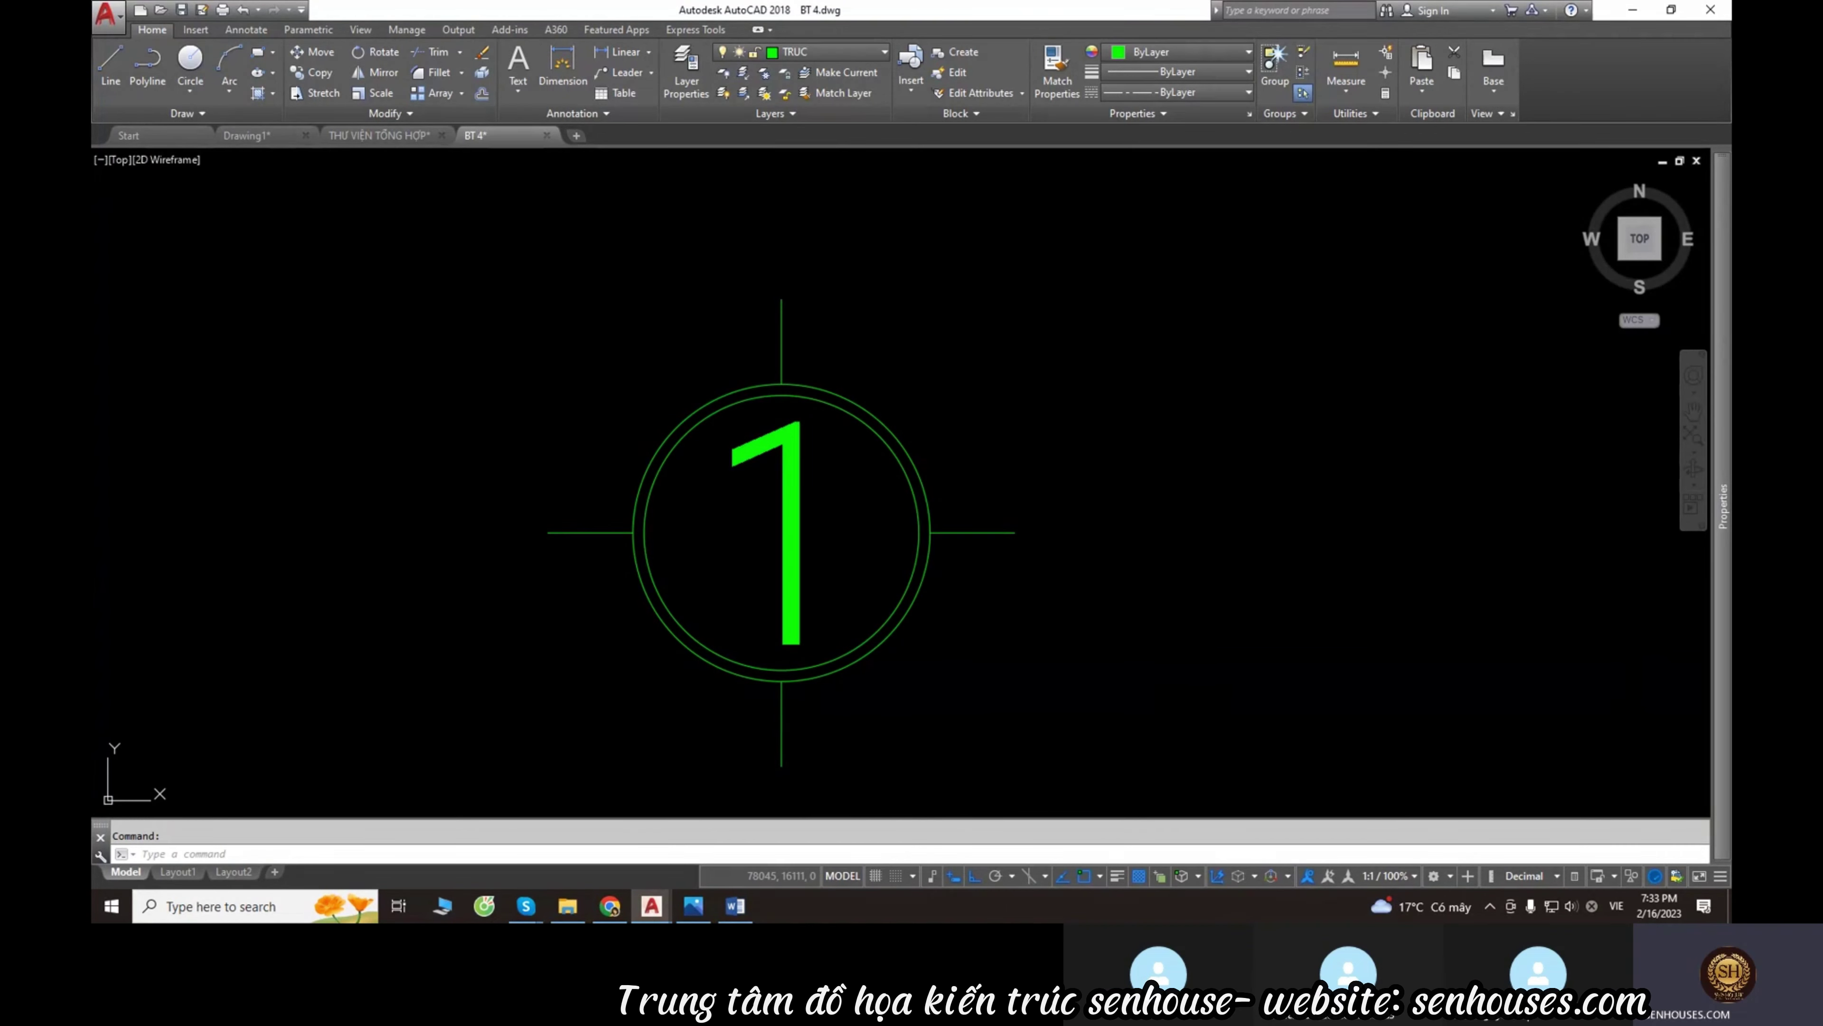
click(1095, 359)
text(500)
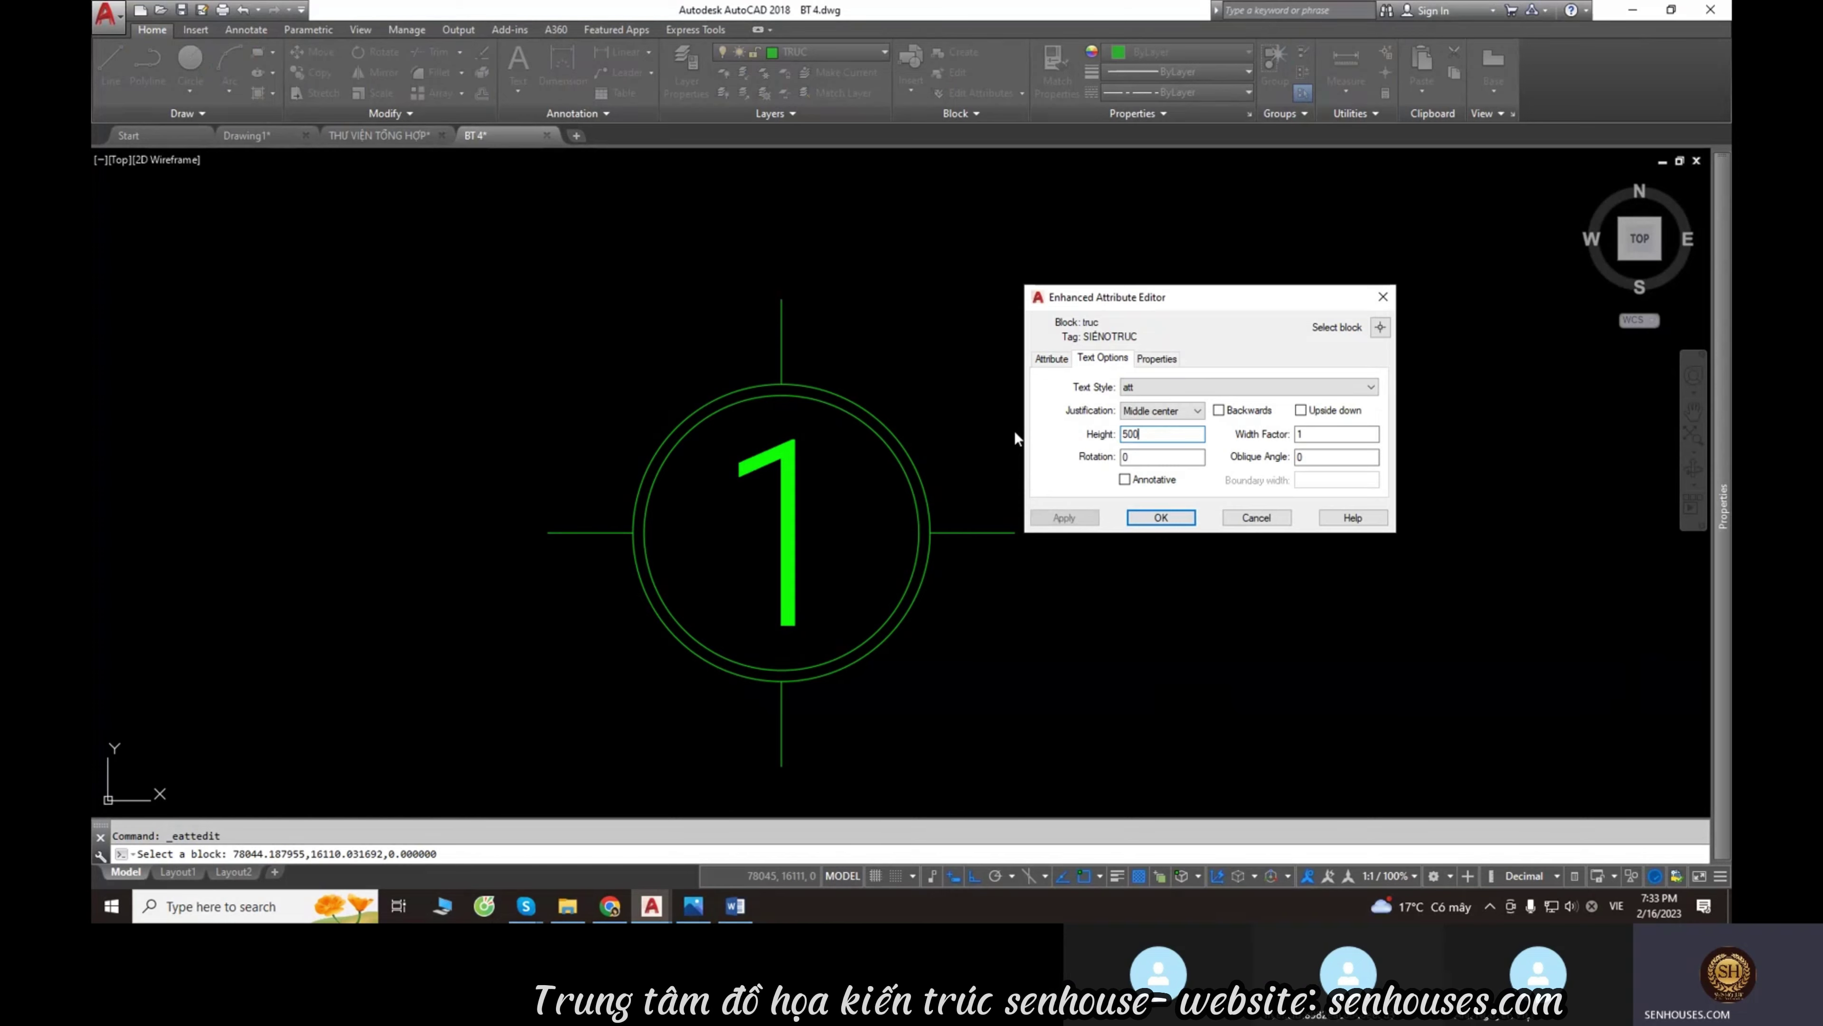
click(1161, 517)
scroll(1165, 513, down, 5)
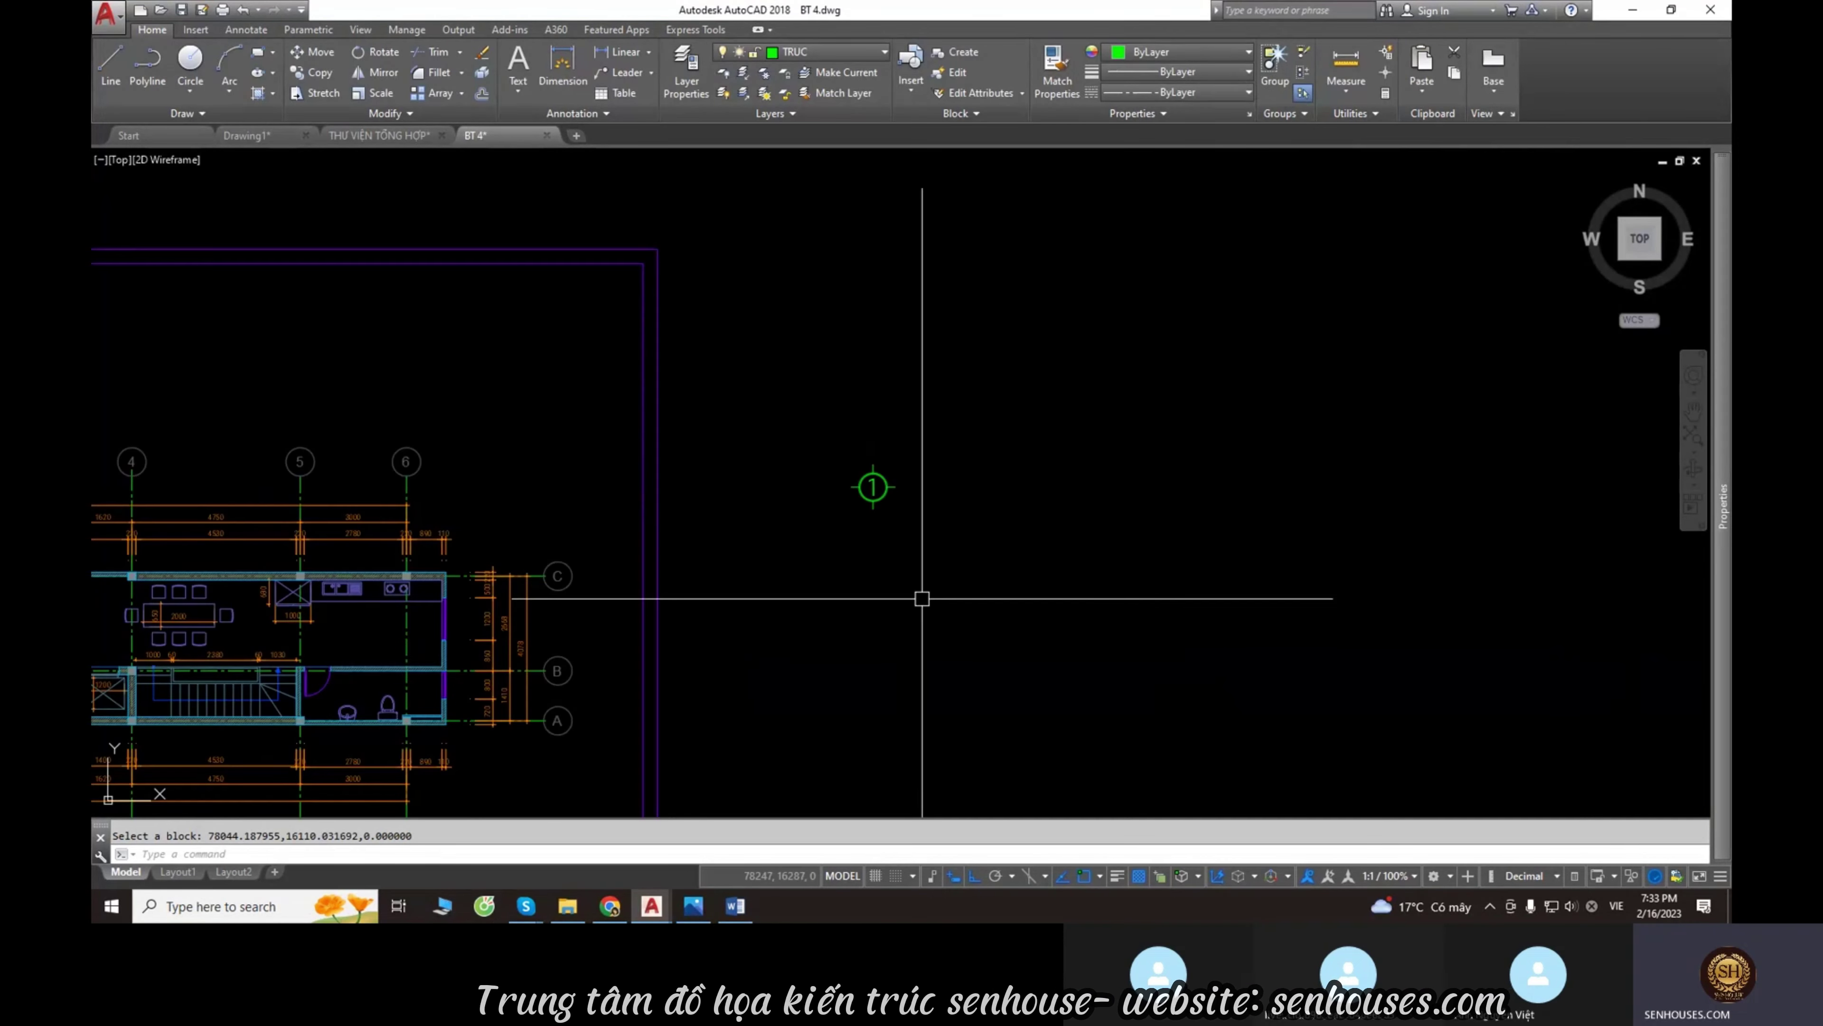
middle_drag(989, 411, 668, 528)
scroll(920, 509, down, 2)
middle_drag(920, 509, 692, 493)
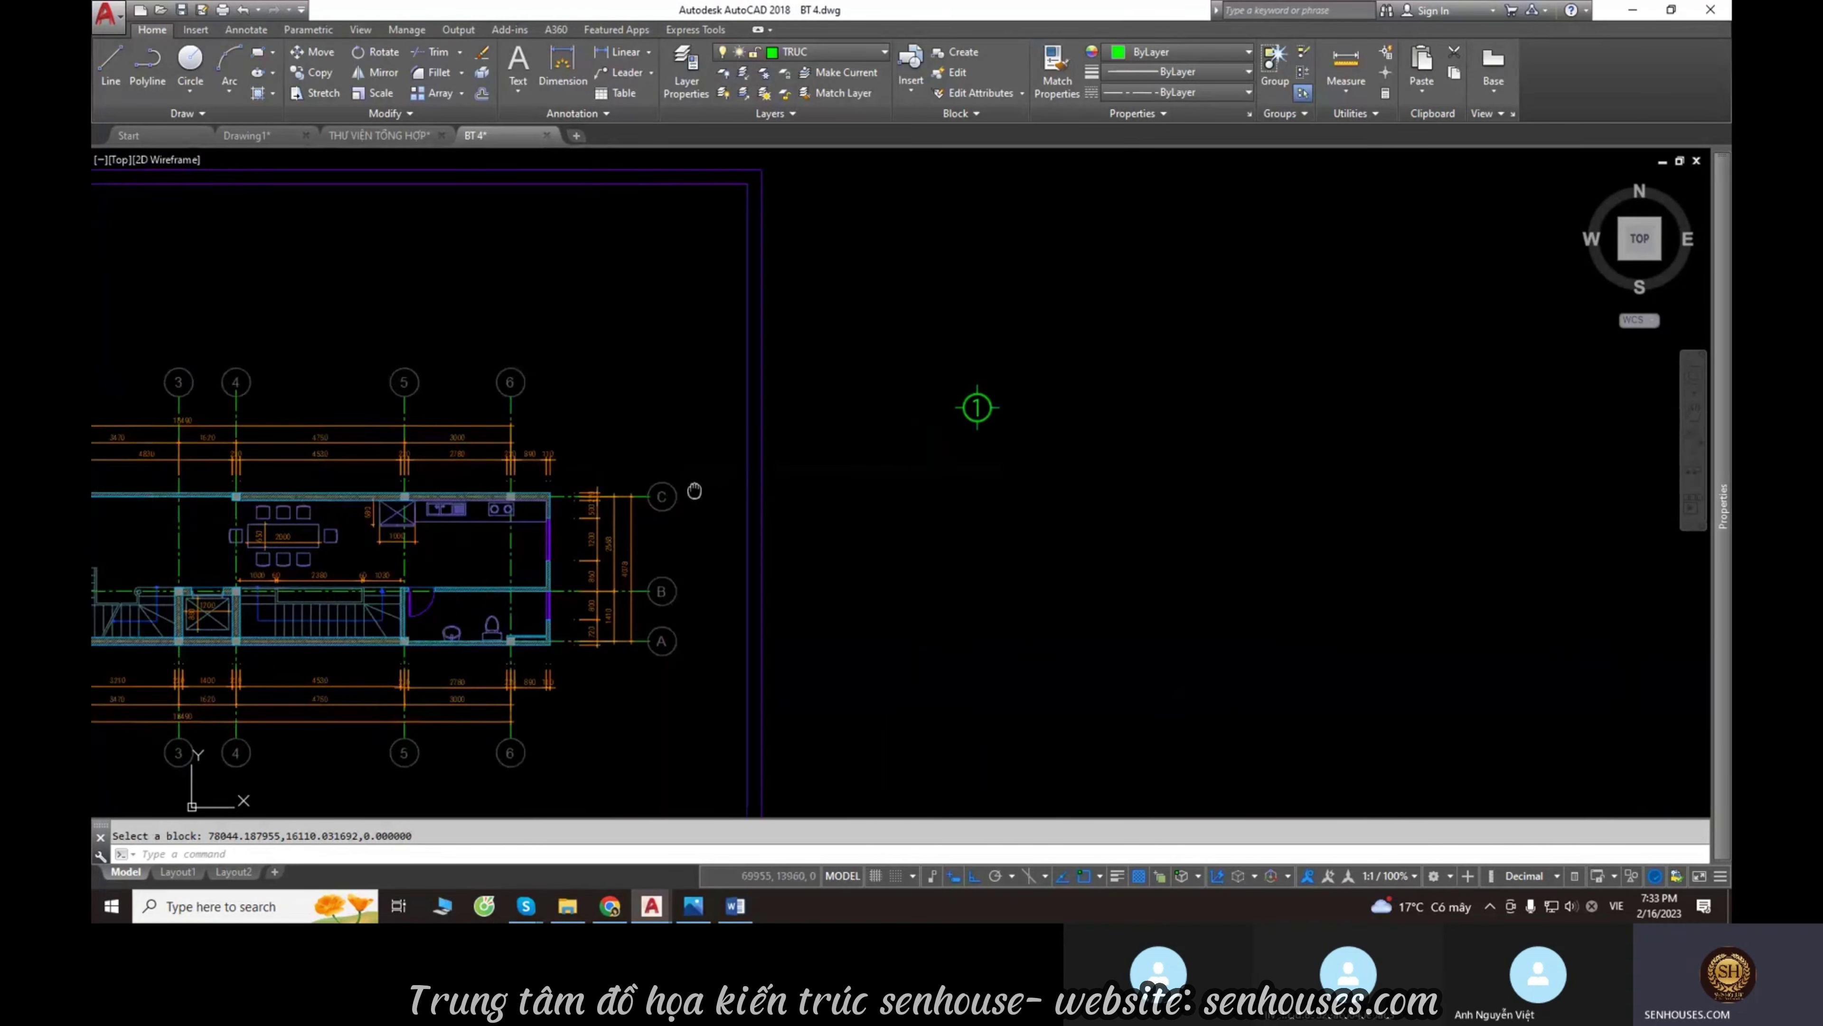
scroll(1356, 403, up, 2)
scroll(1370, 404, up, 5)
scroll(1370, 404, down, 3)
scroll(260, 293, up, 2)
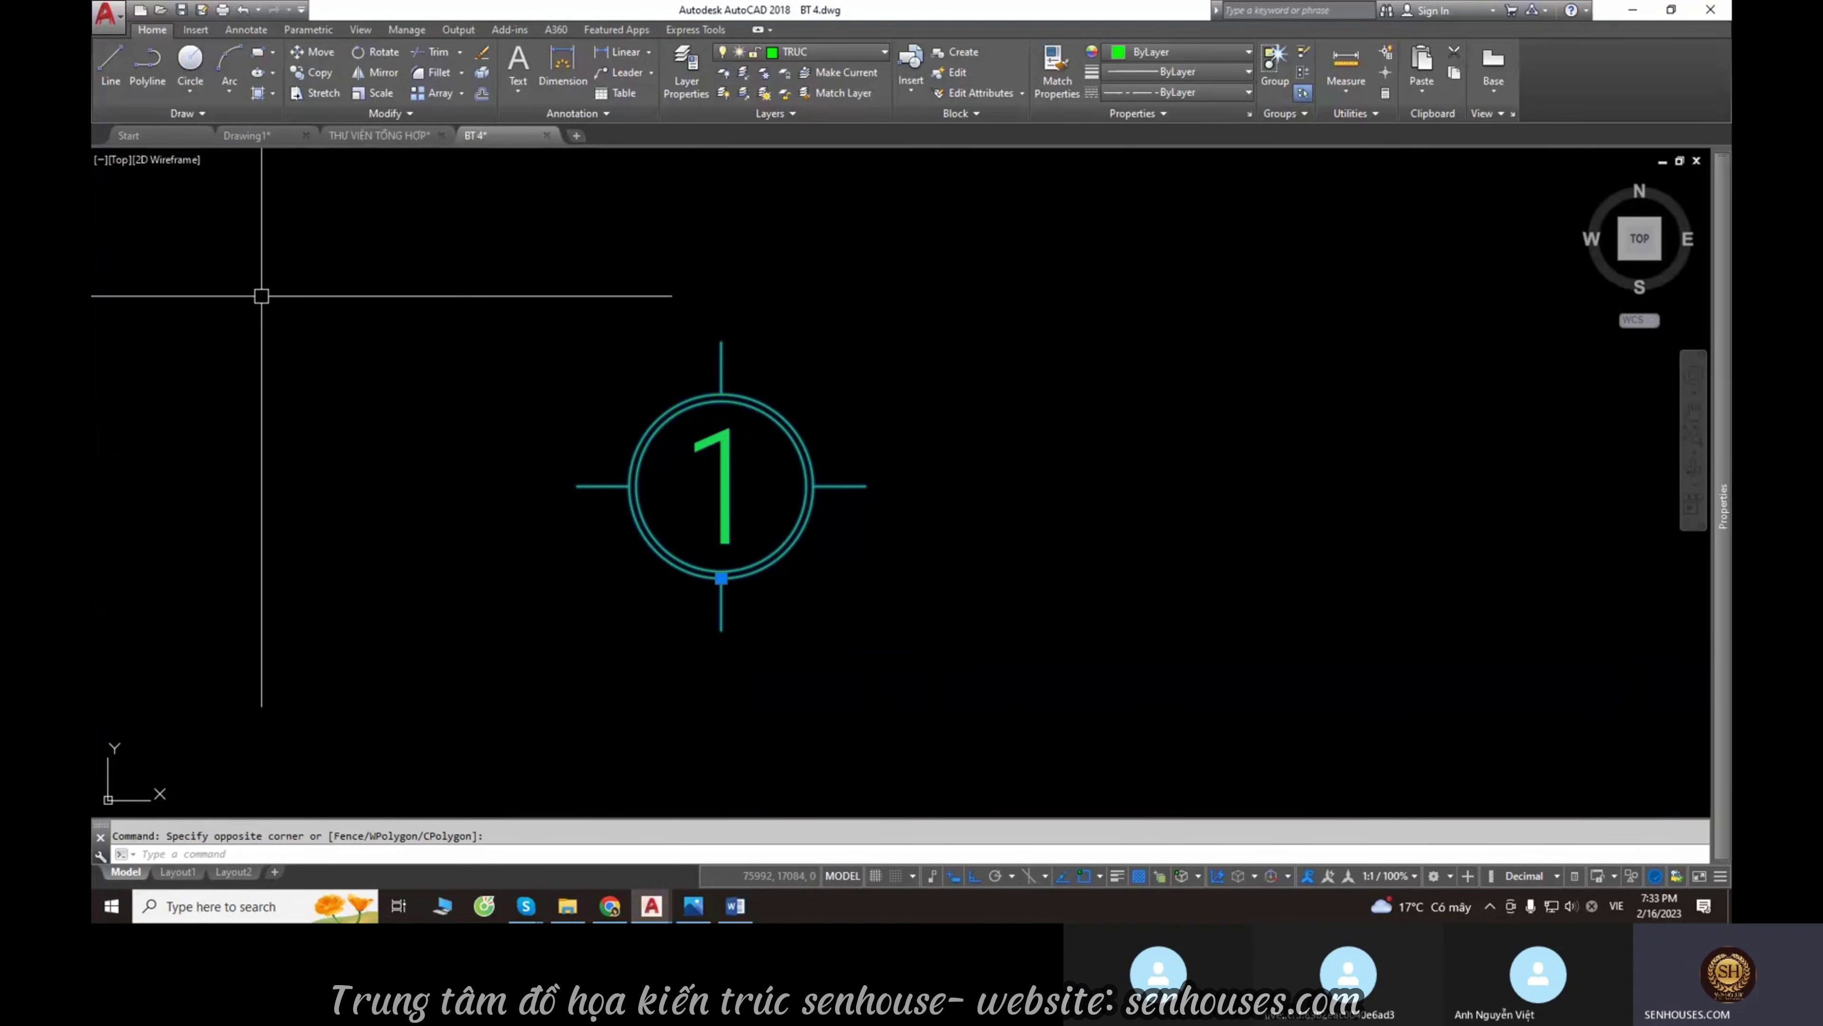
scroll(656, 476, down, 4)
click(865, 455)
key(Escape)
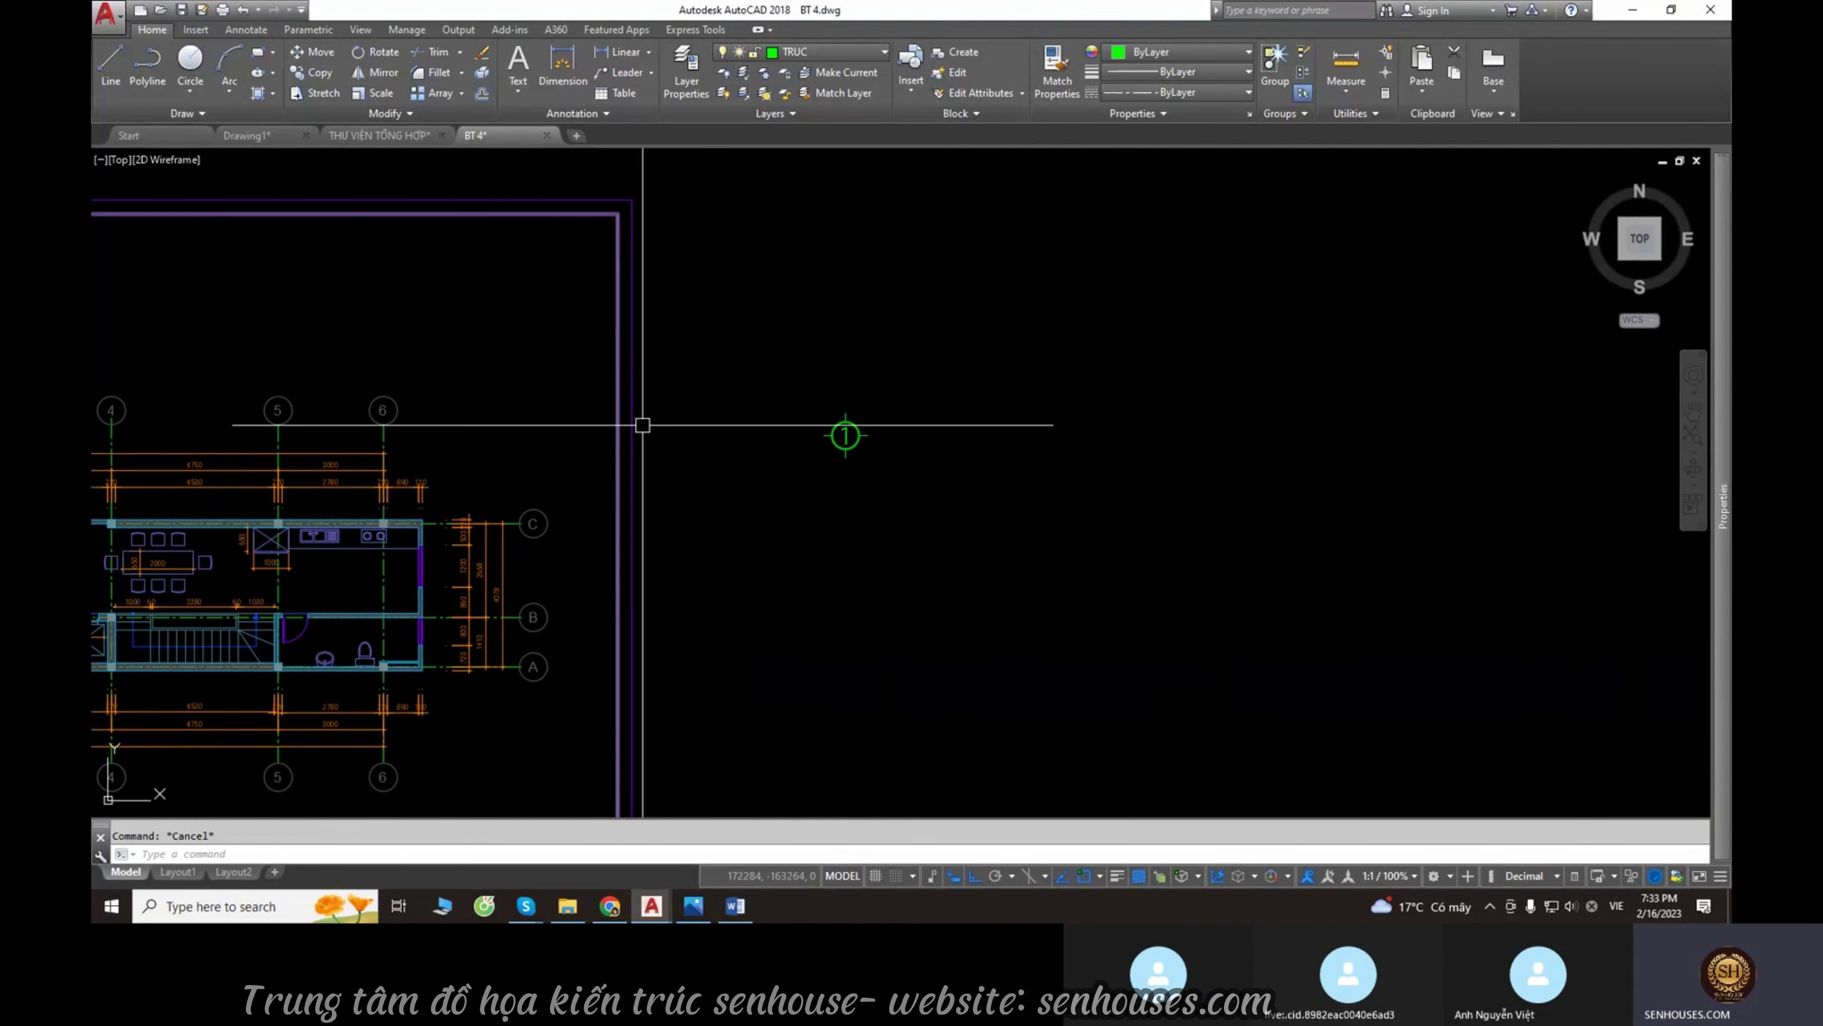
scroll(640, 419, down, 2)
mouse_move(639, 419)
middle_down()
mouse_move(781, 397)
mouse_move(717, 405)
middle_up()
scroll(717, 405, up, 6)
scroll(680, 395, up, 2)
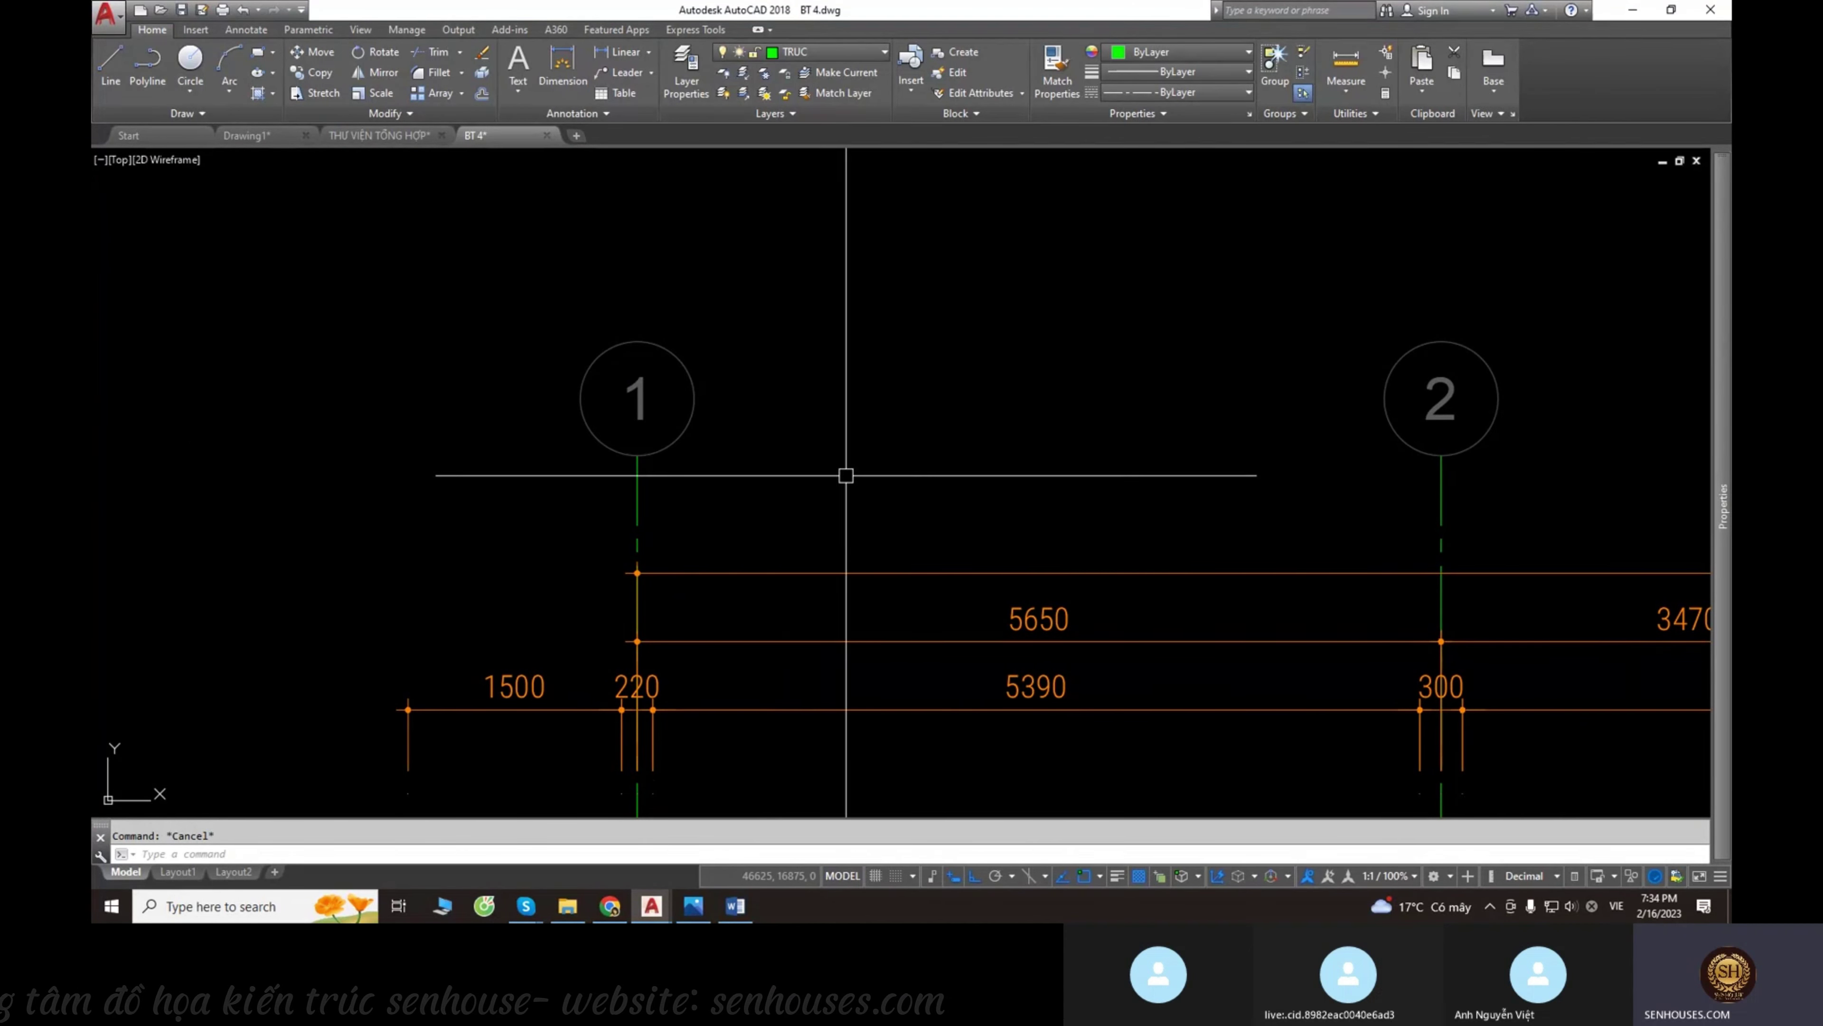
scroll(933, 481, down, 8)
scroll(846, 504, up, 1)
scroll(847, 505, up, 2)
scroll(1051, 363, down, 1)
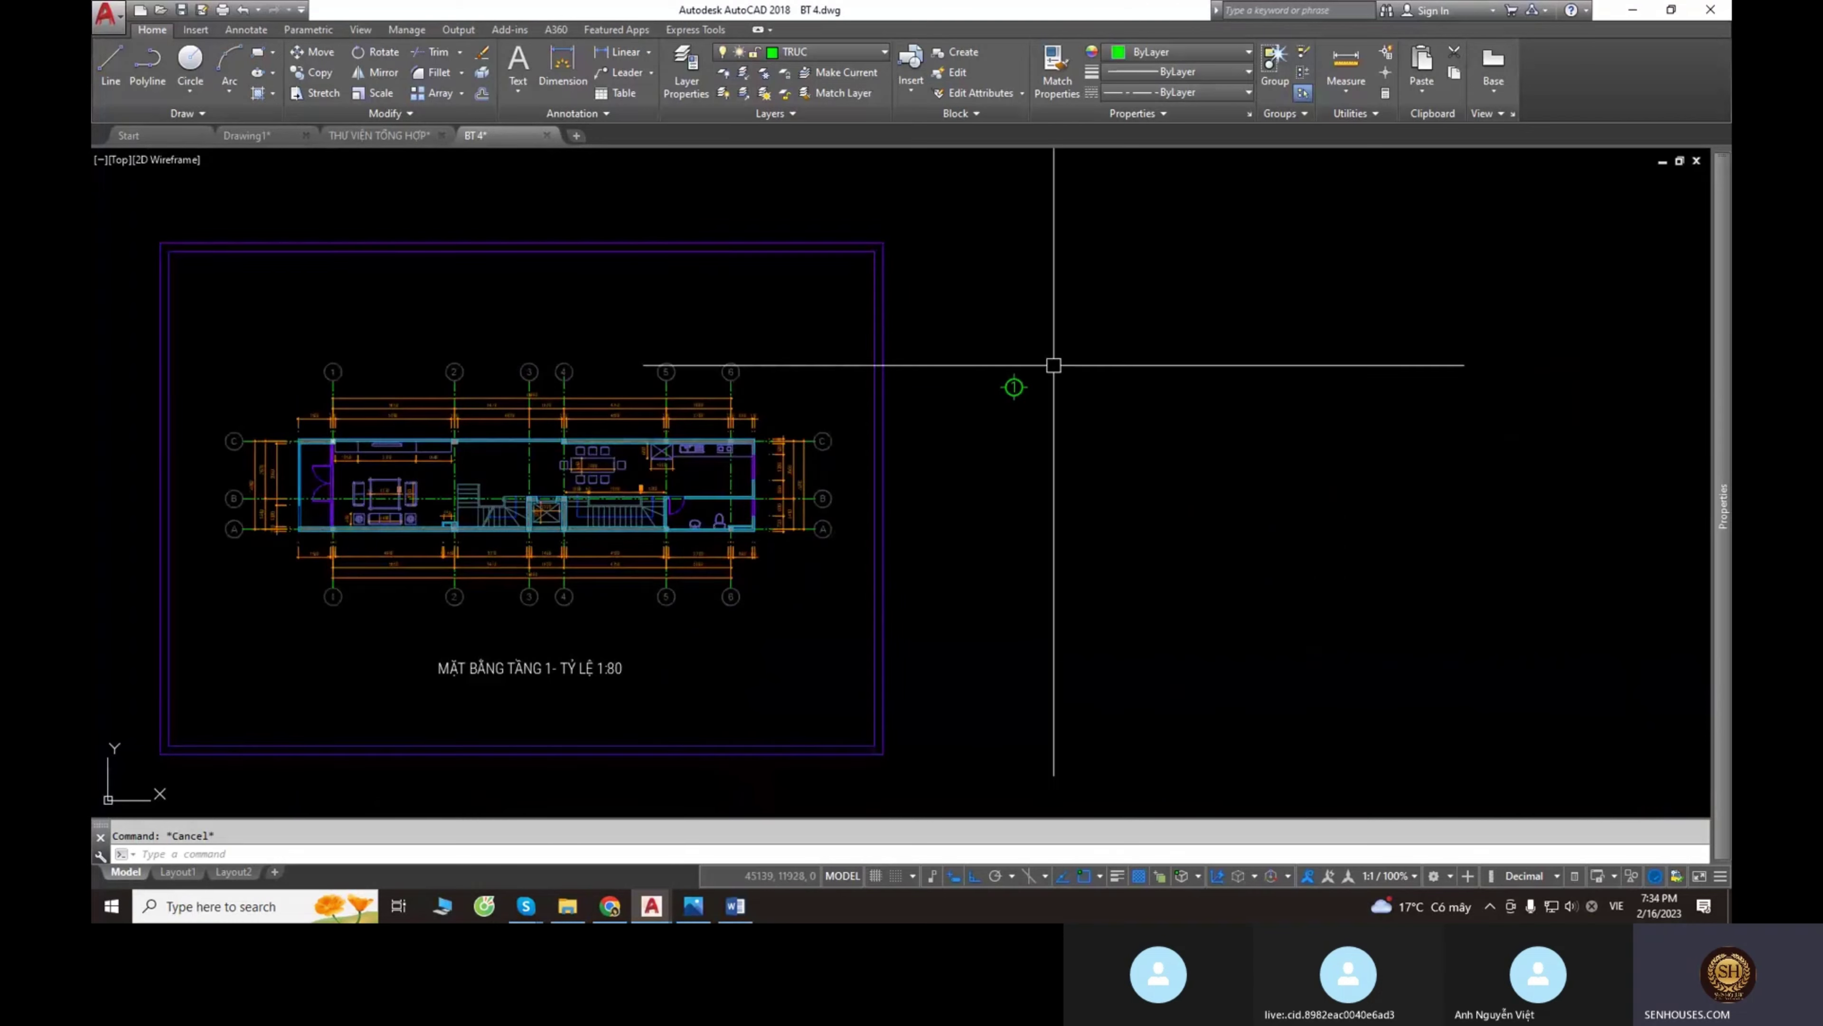
scroll(1034, 500, up, 3)
scroll(898, 345, up, 4)
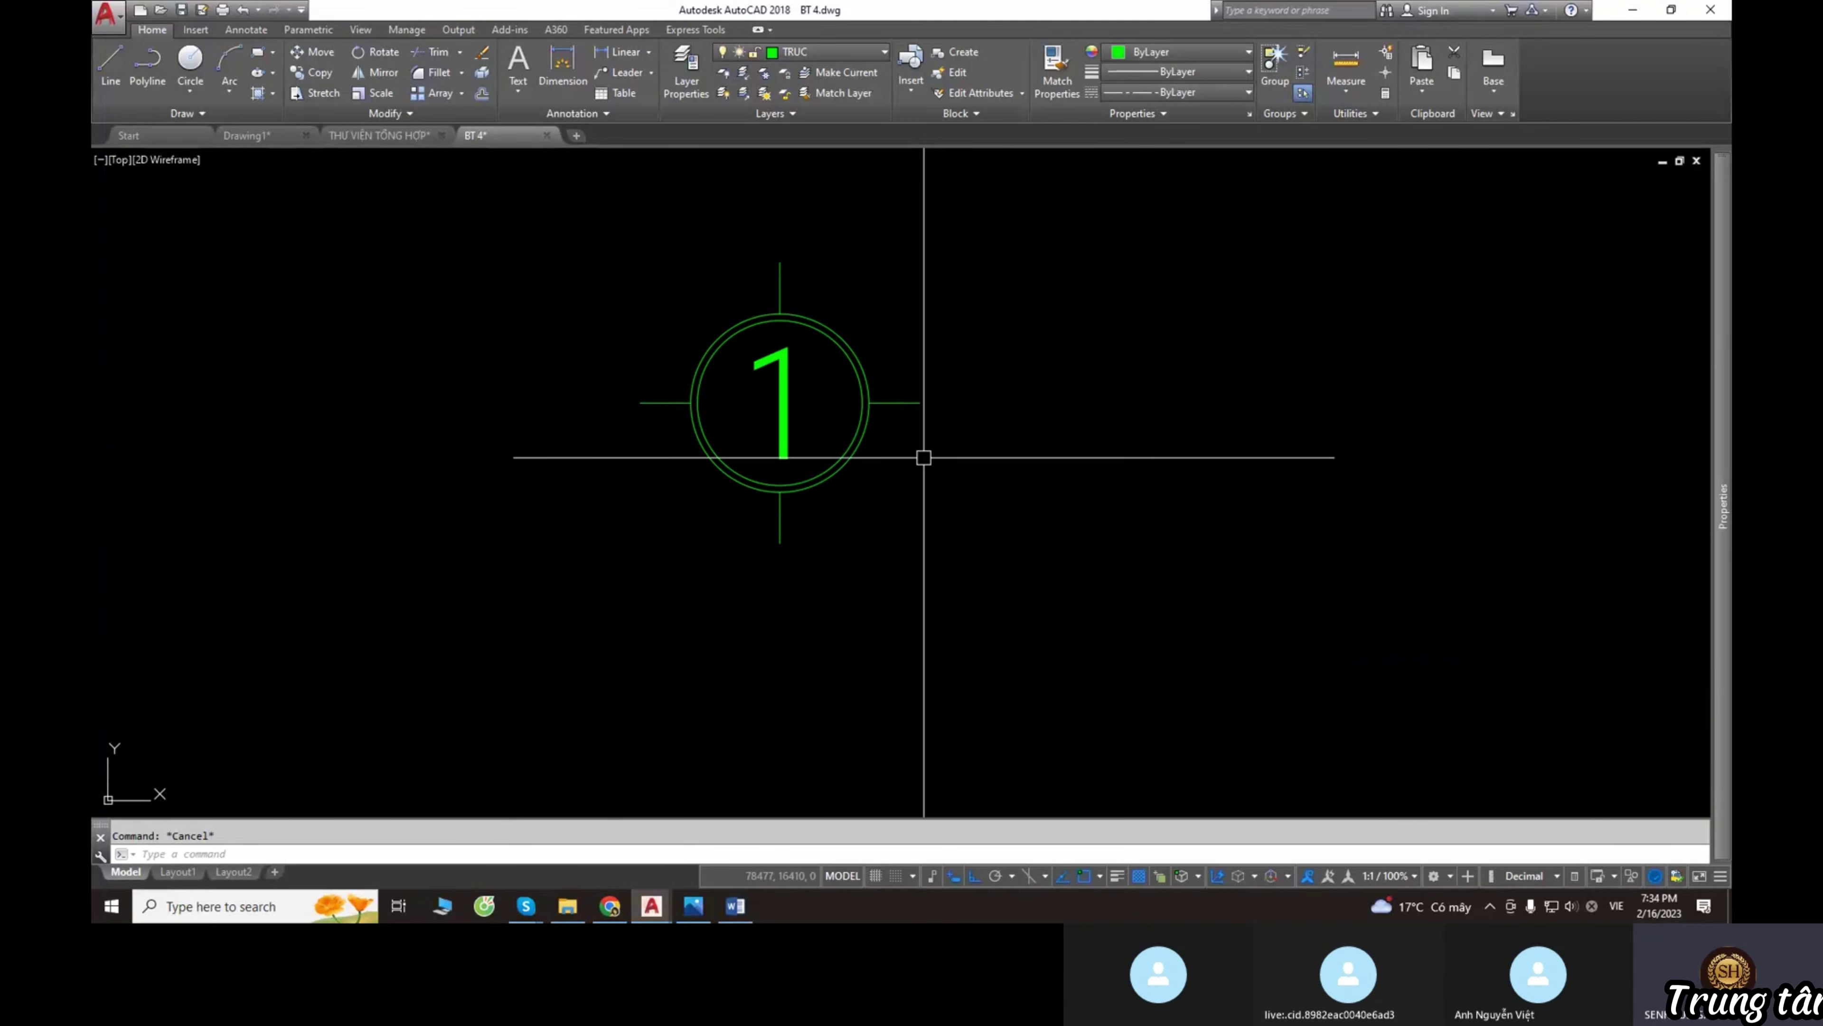
click(902, 258)
click(655, 298)
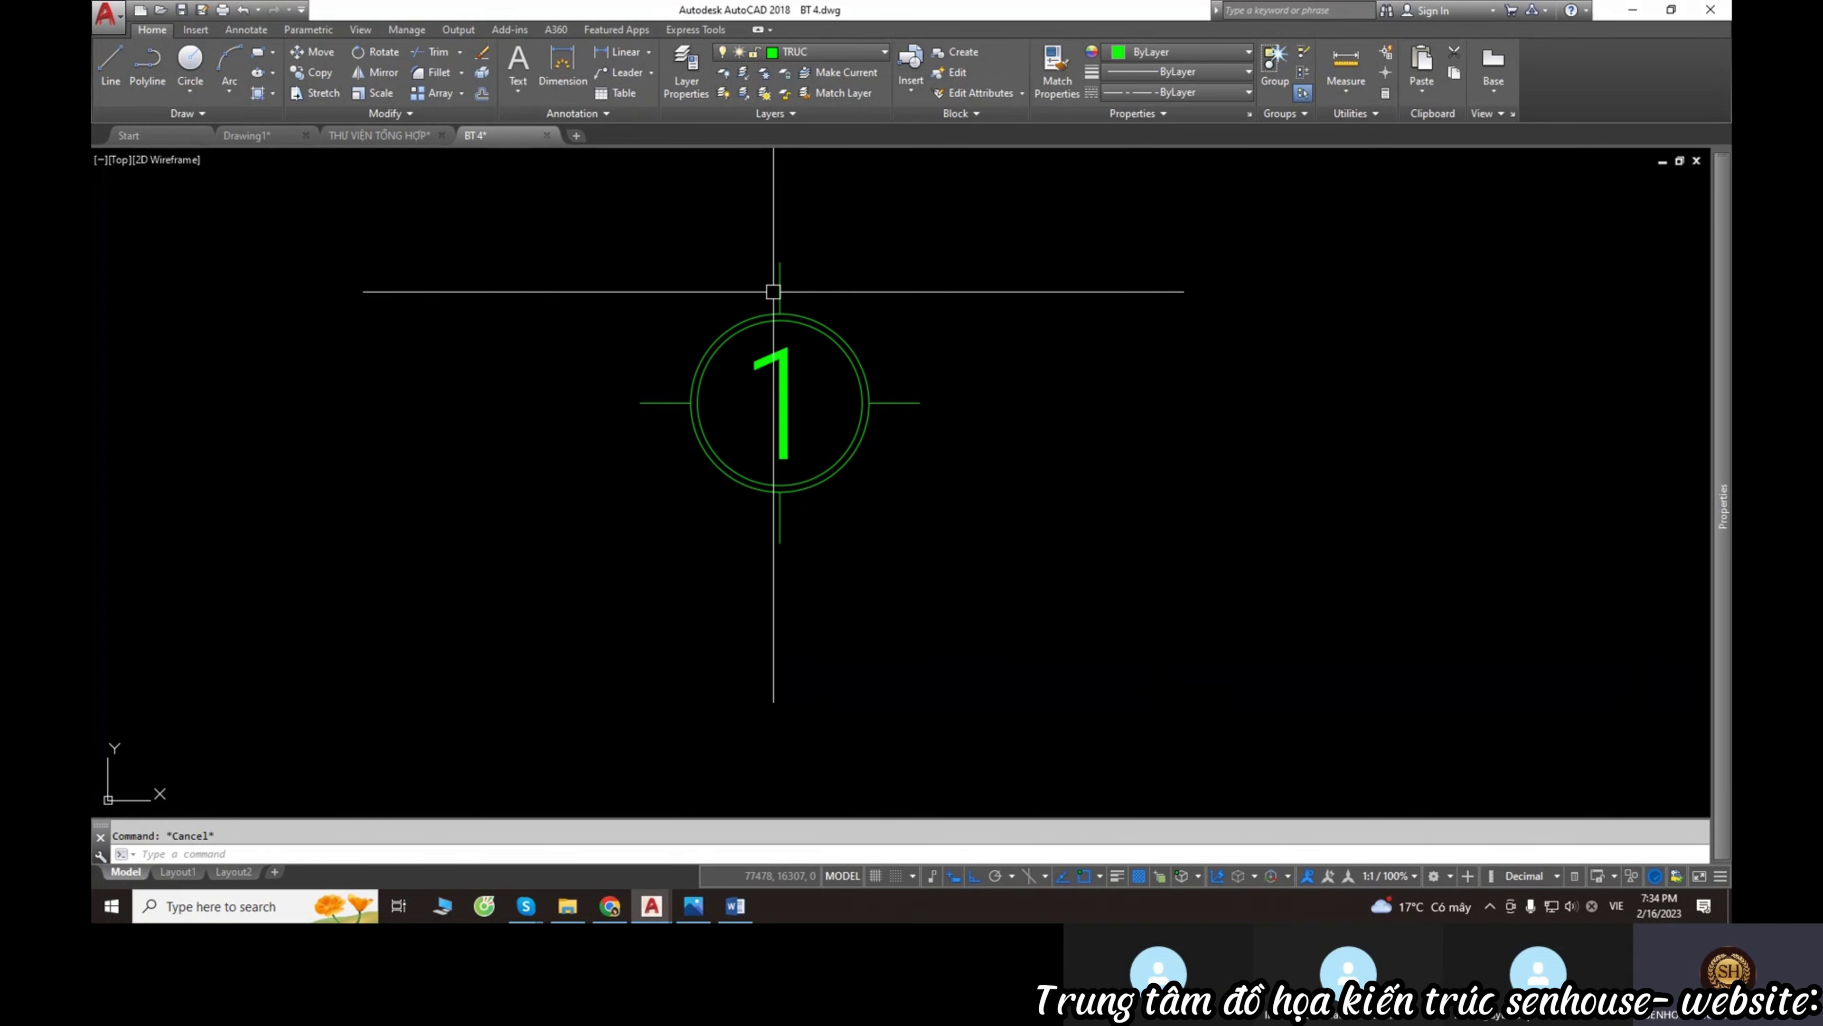
click(773, 273)
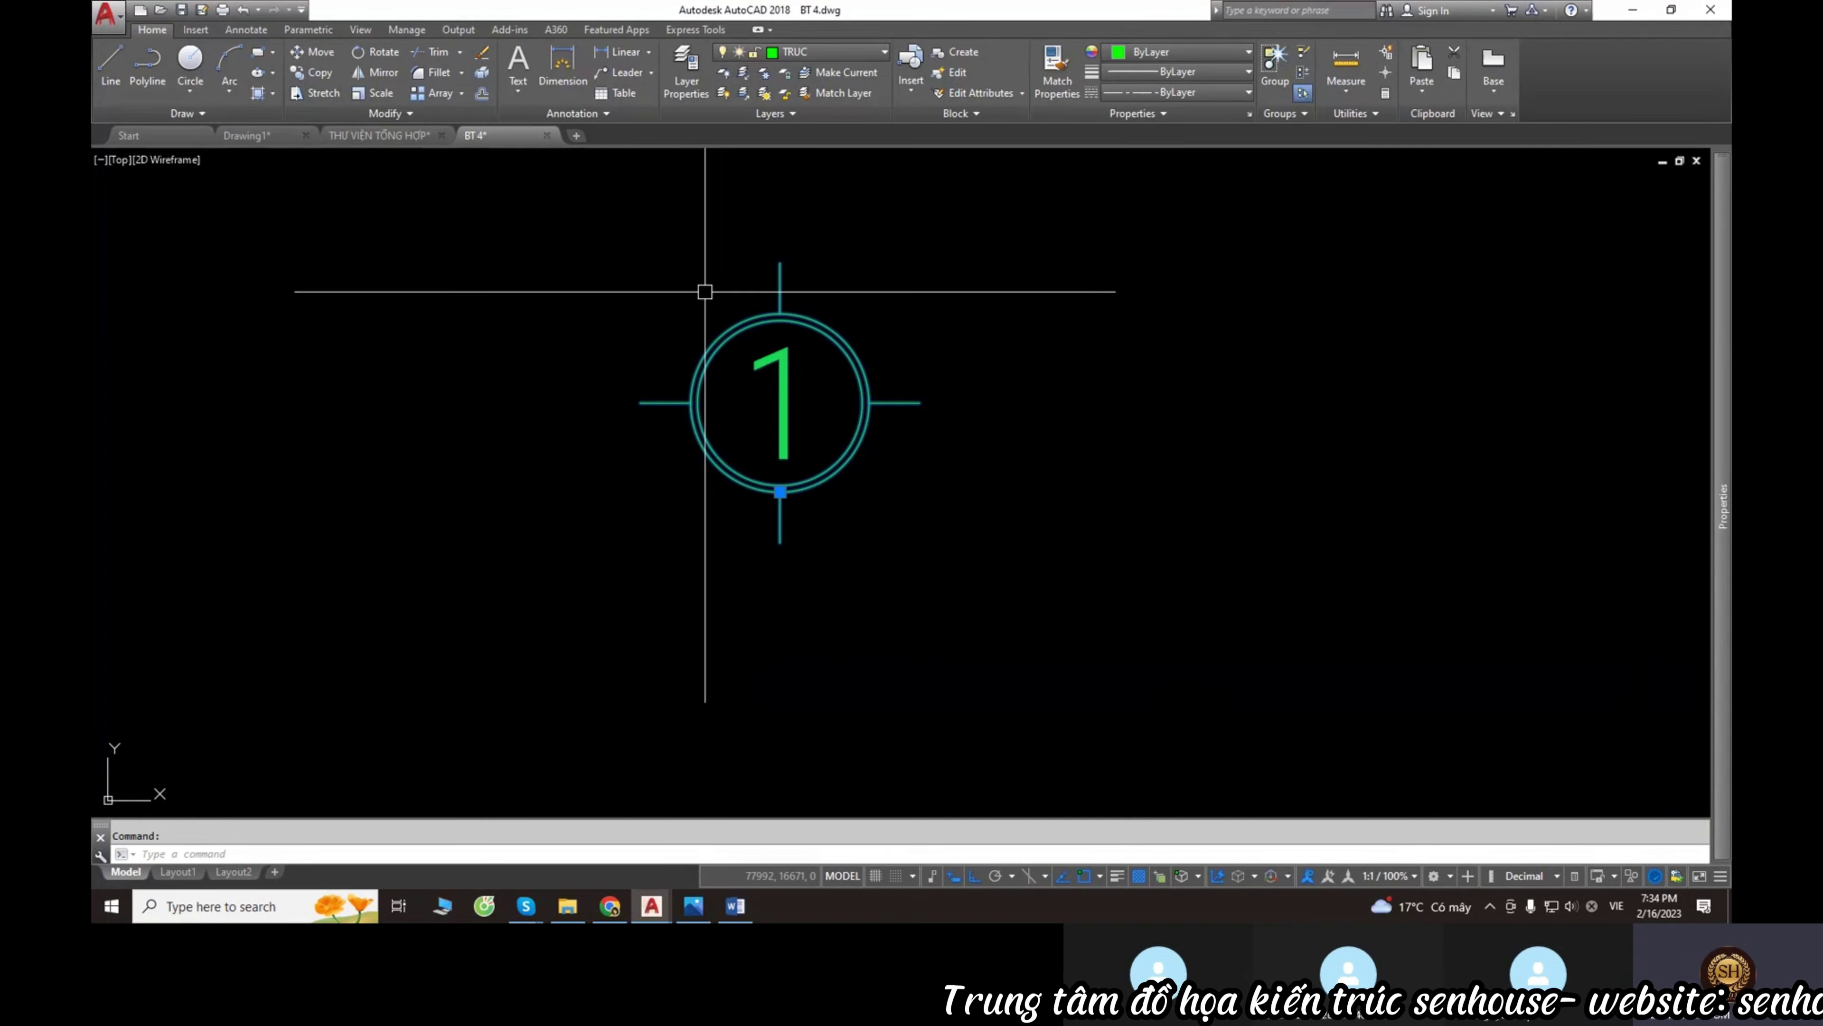
key(Escape)
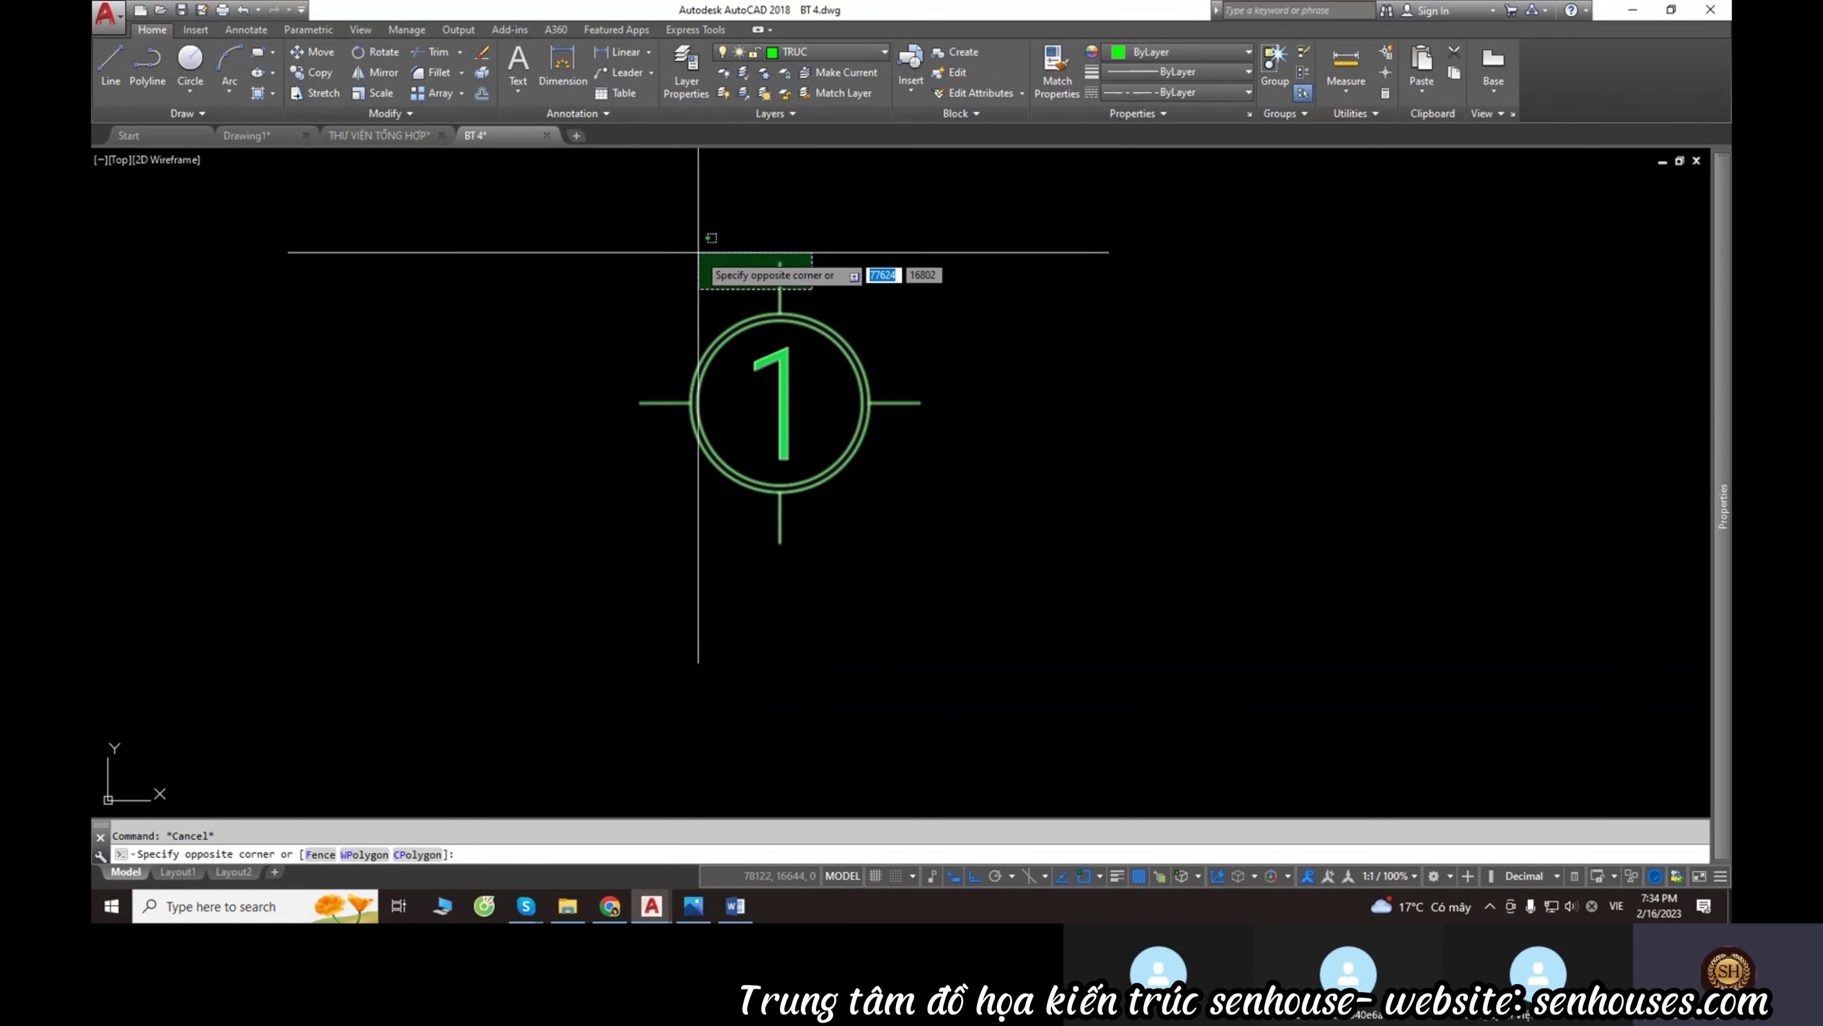
click(780, 277)
click(853, 326)
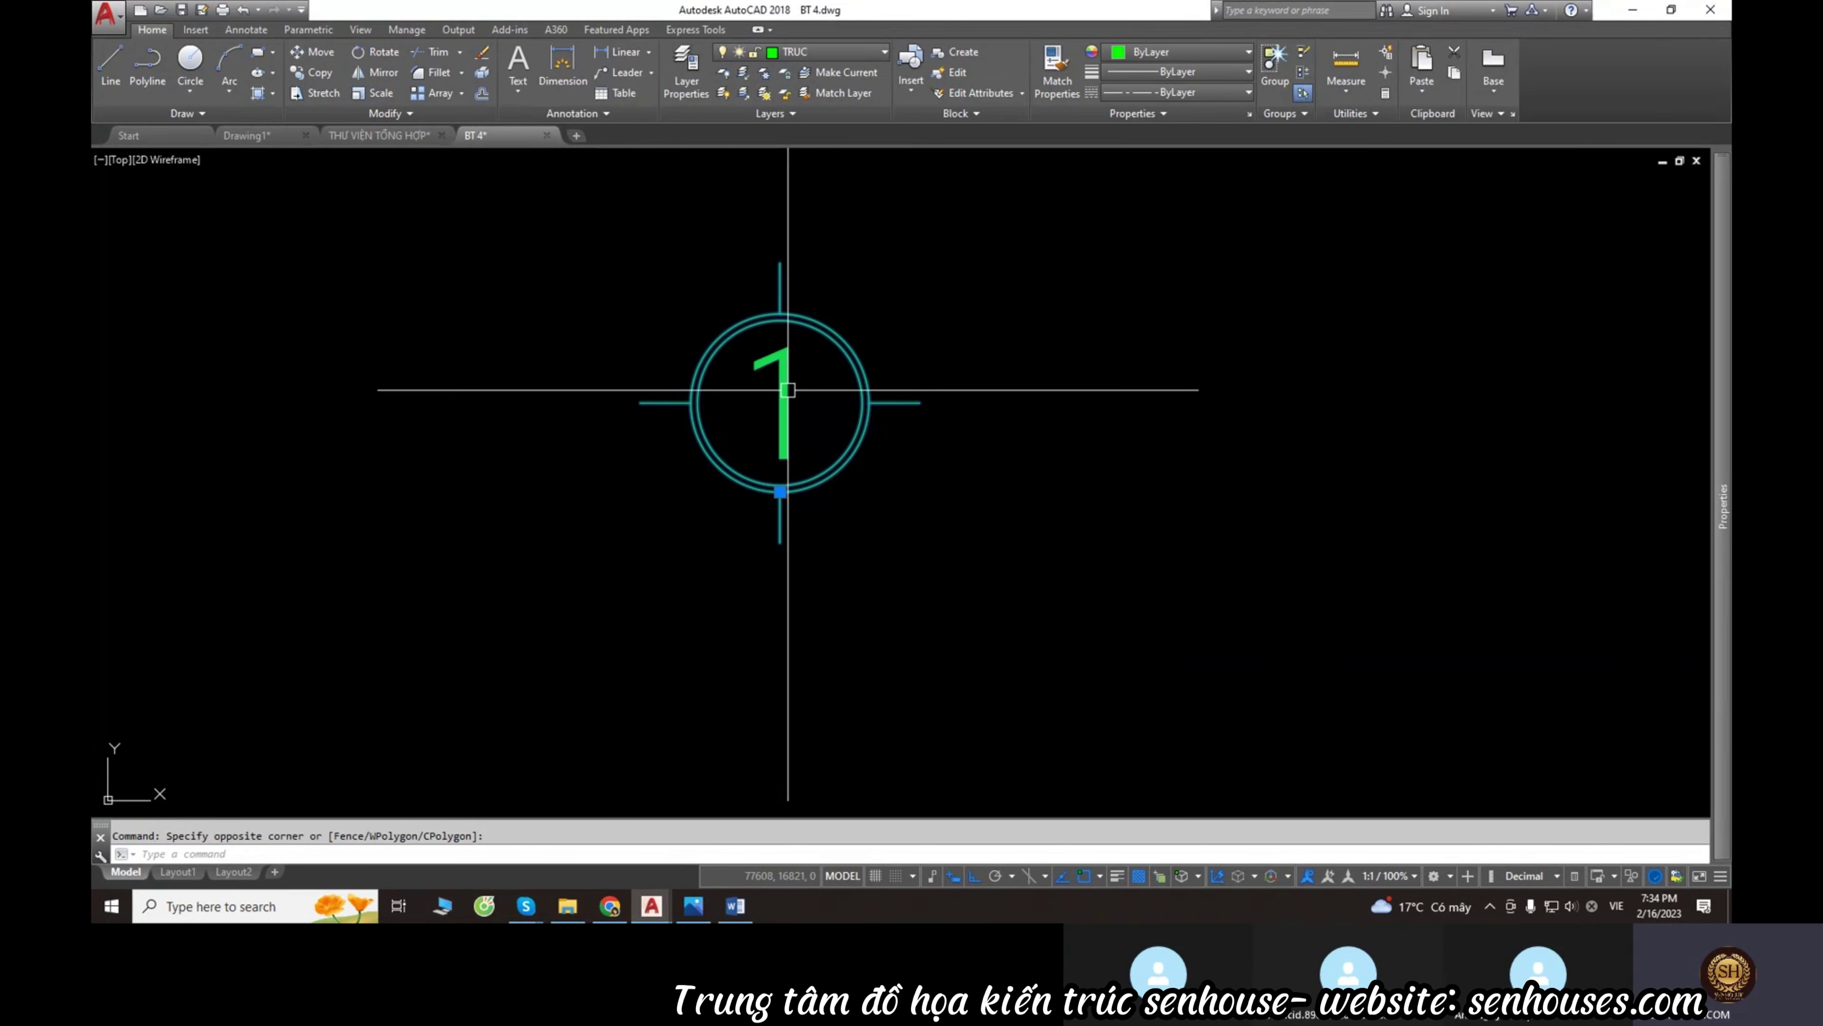
key(Escape)
double_click(796, 422)
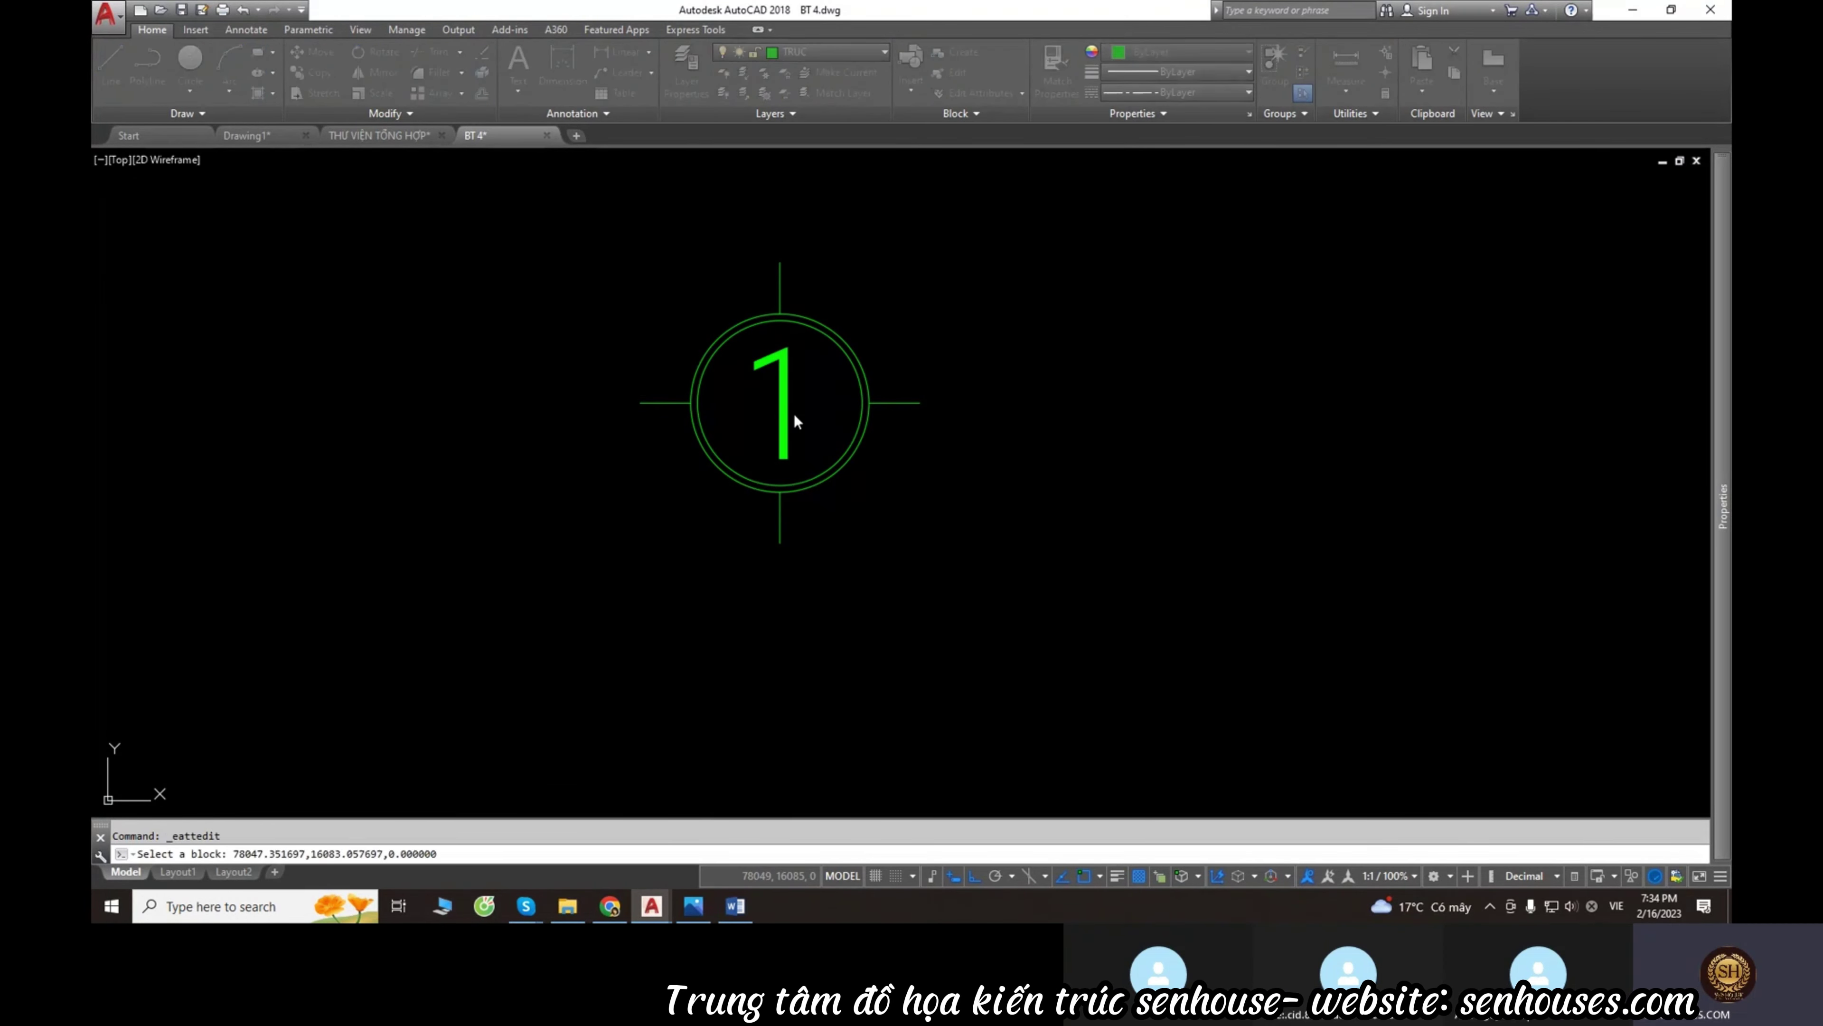
key(Return)
scroll(692, 509, down, 3)
scroll(680, 513, down, 2)
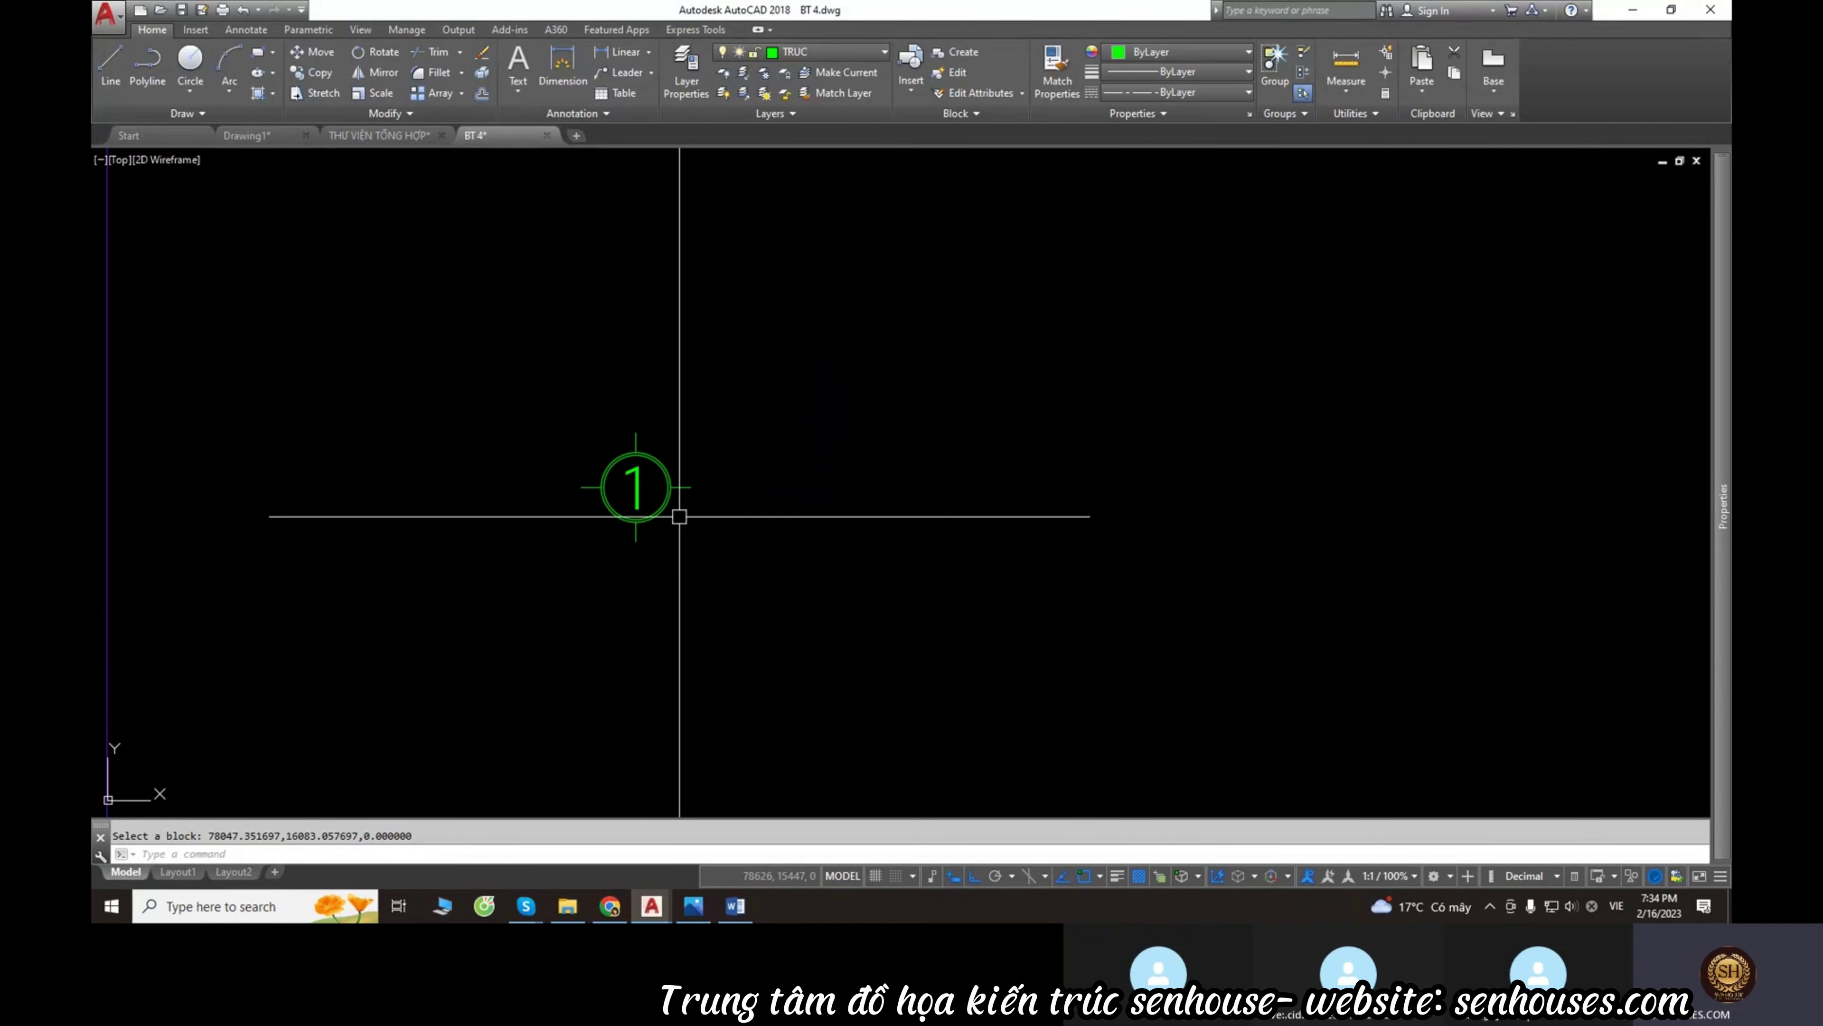
scroll(802, 521, down, 3)
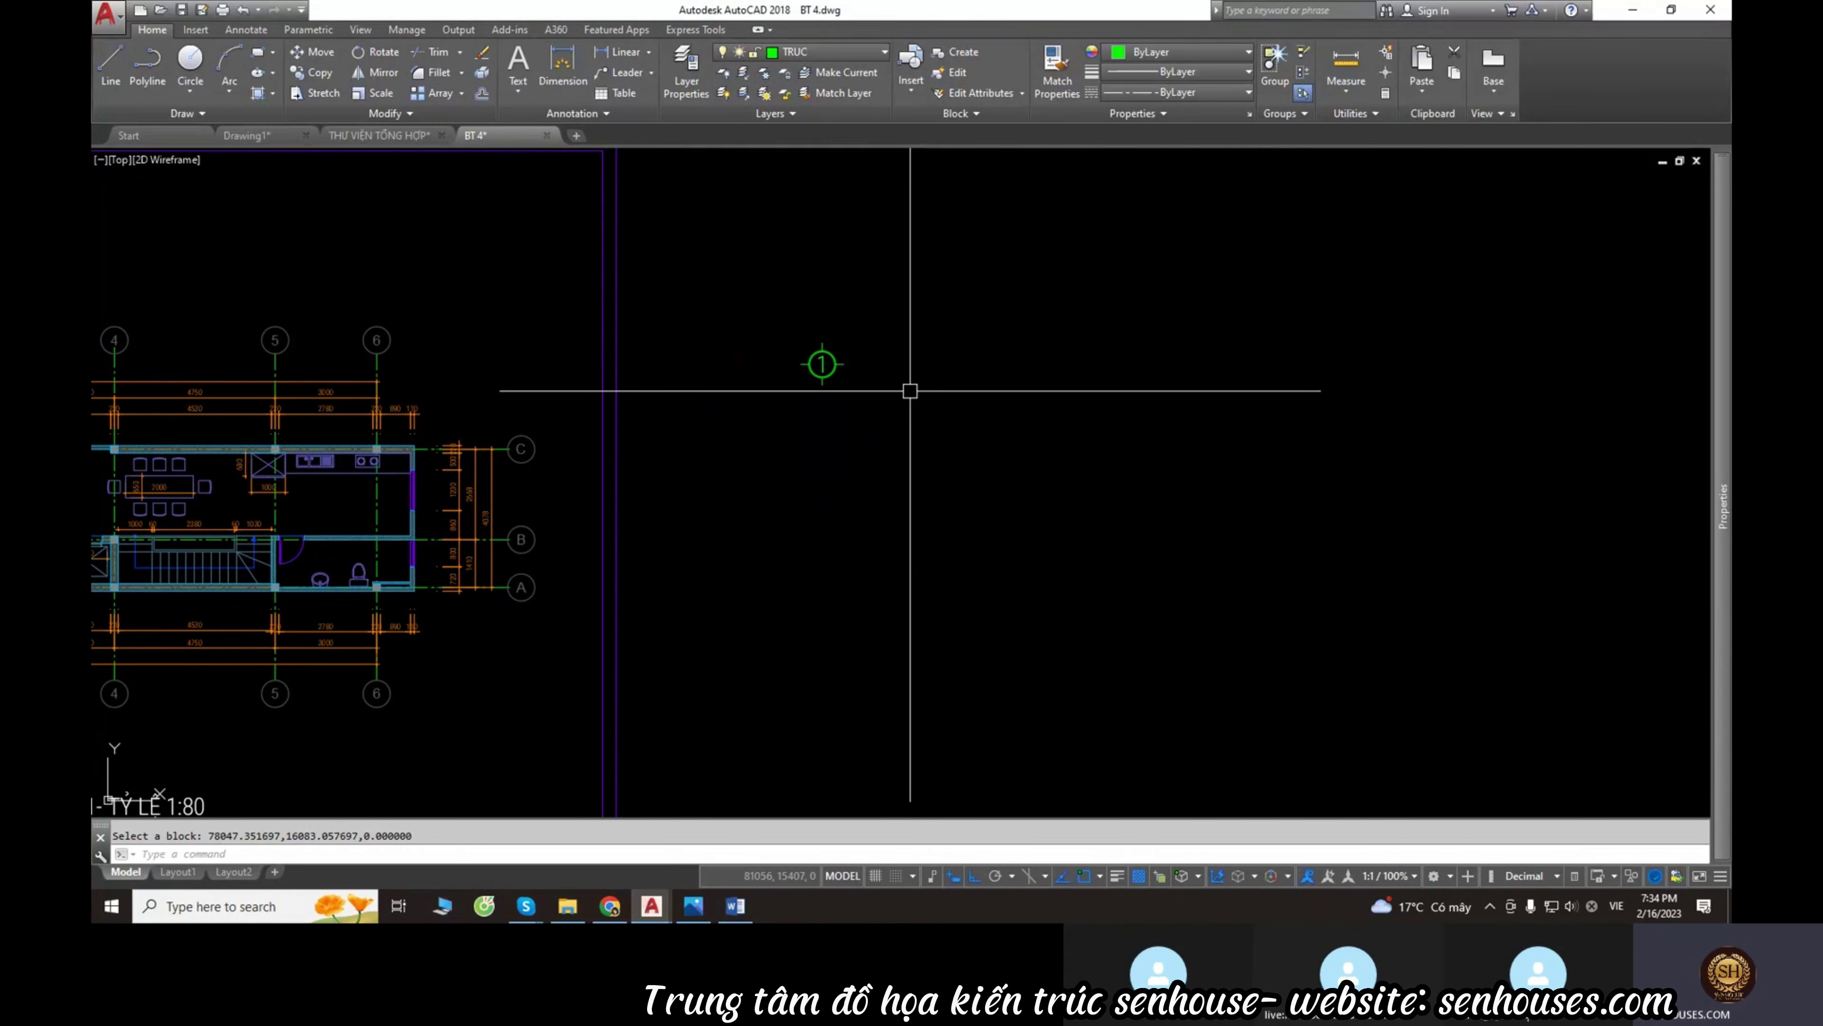
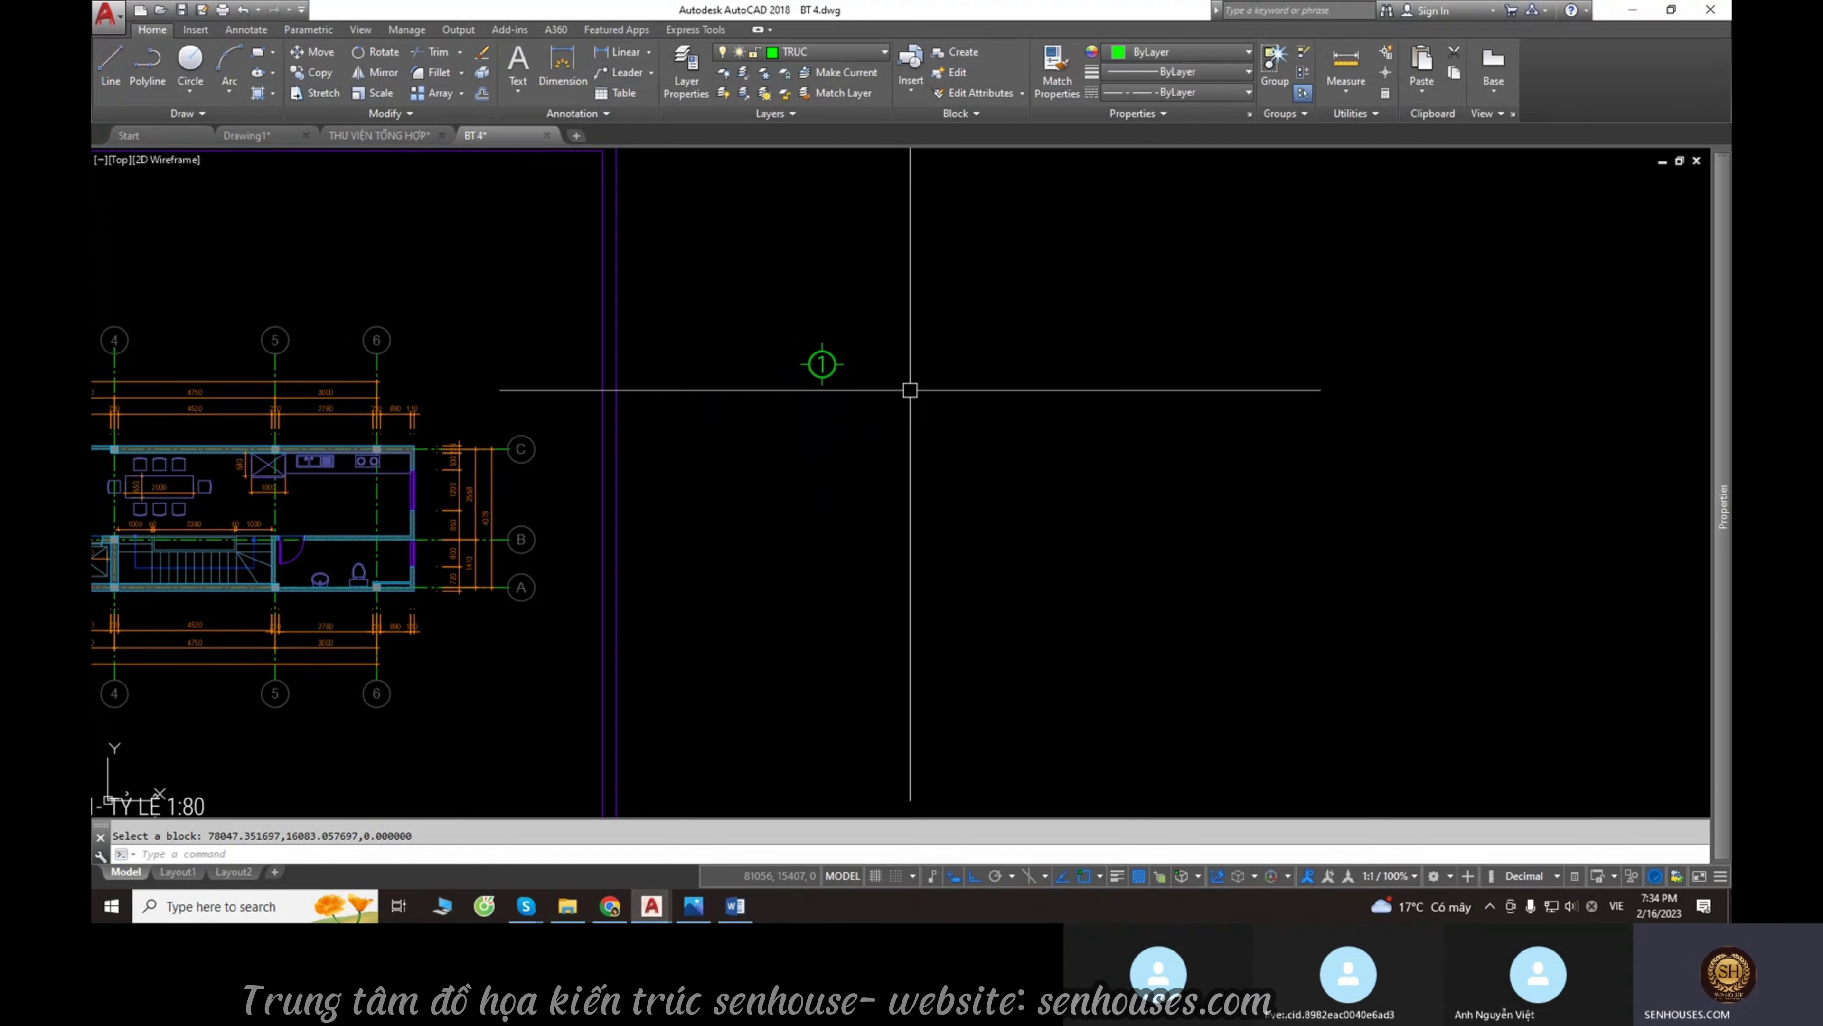
Draw a vertical grid axis line running down from just below the axis 1 bubble.
scroll(976, 410, down, 3)
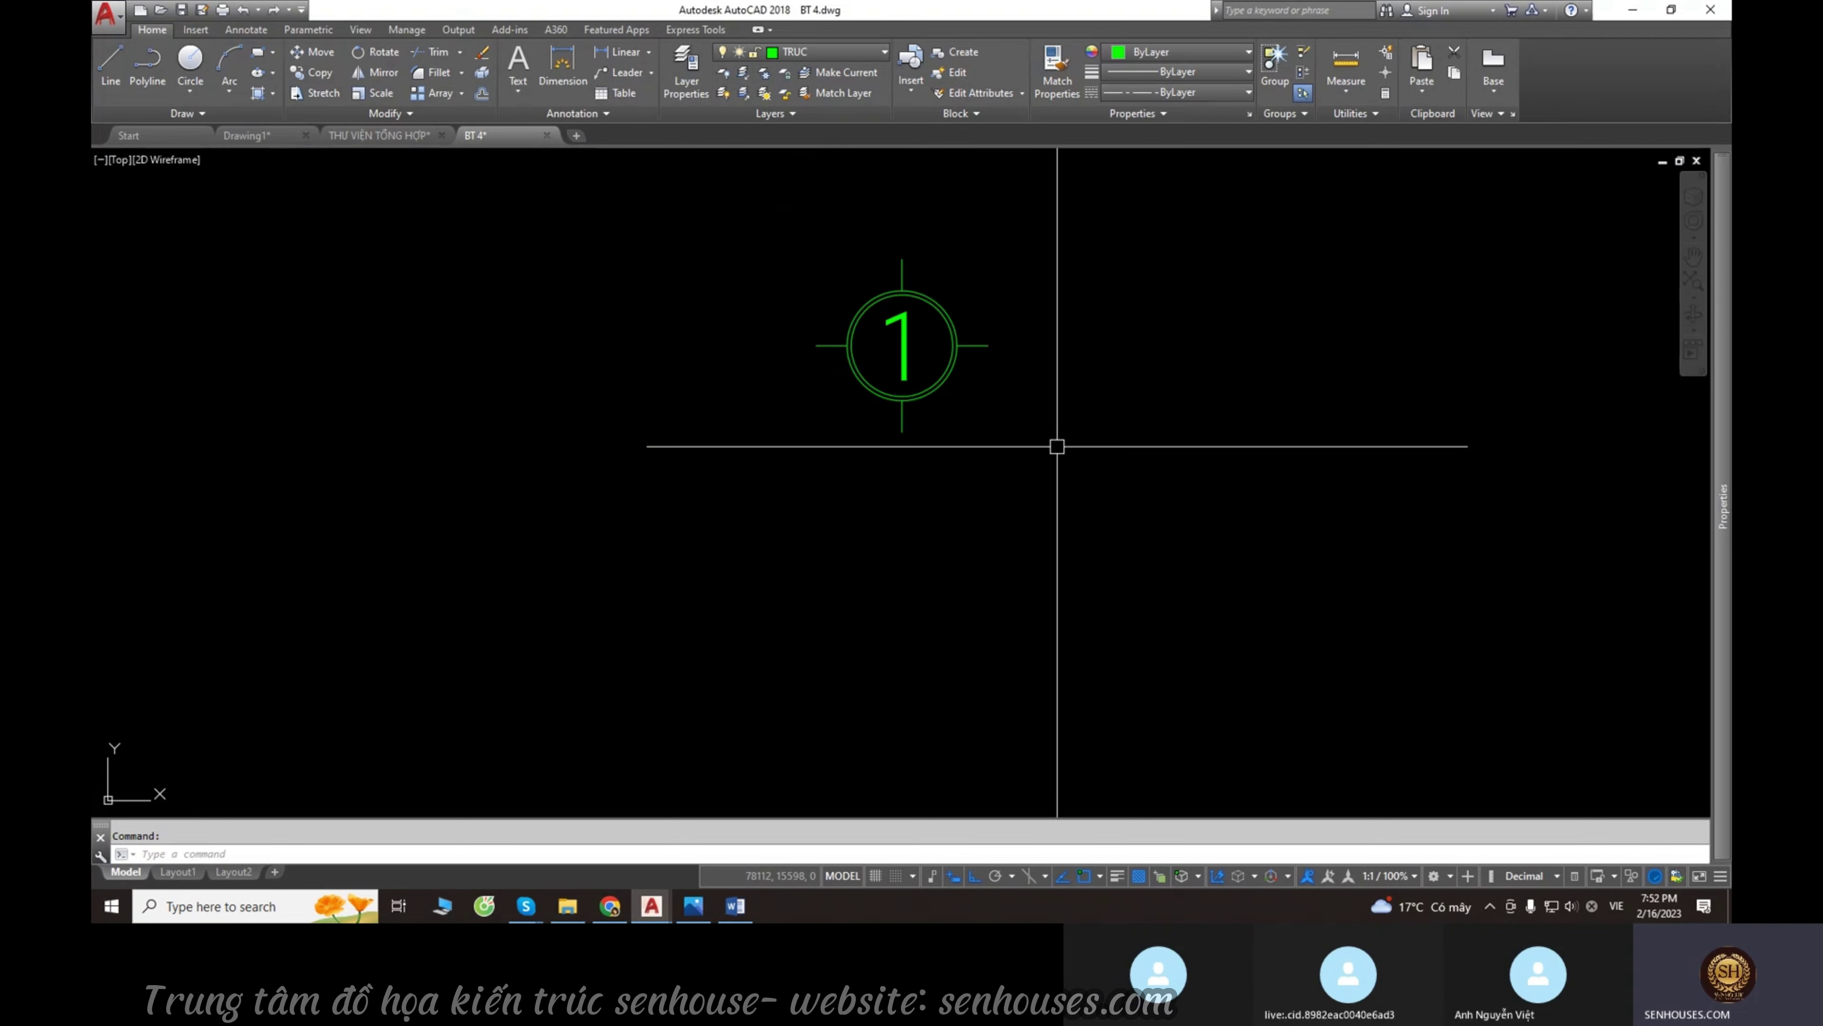
scroll(868, 354, down, 5)
text(l)
key(Return)
click(870, 354)
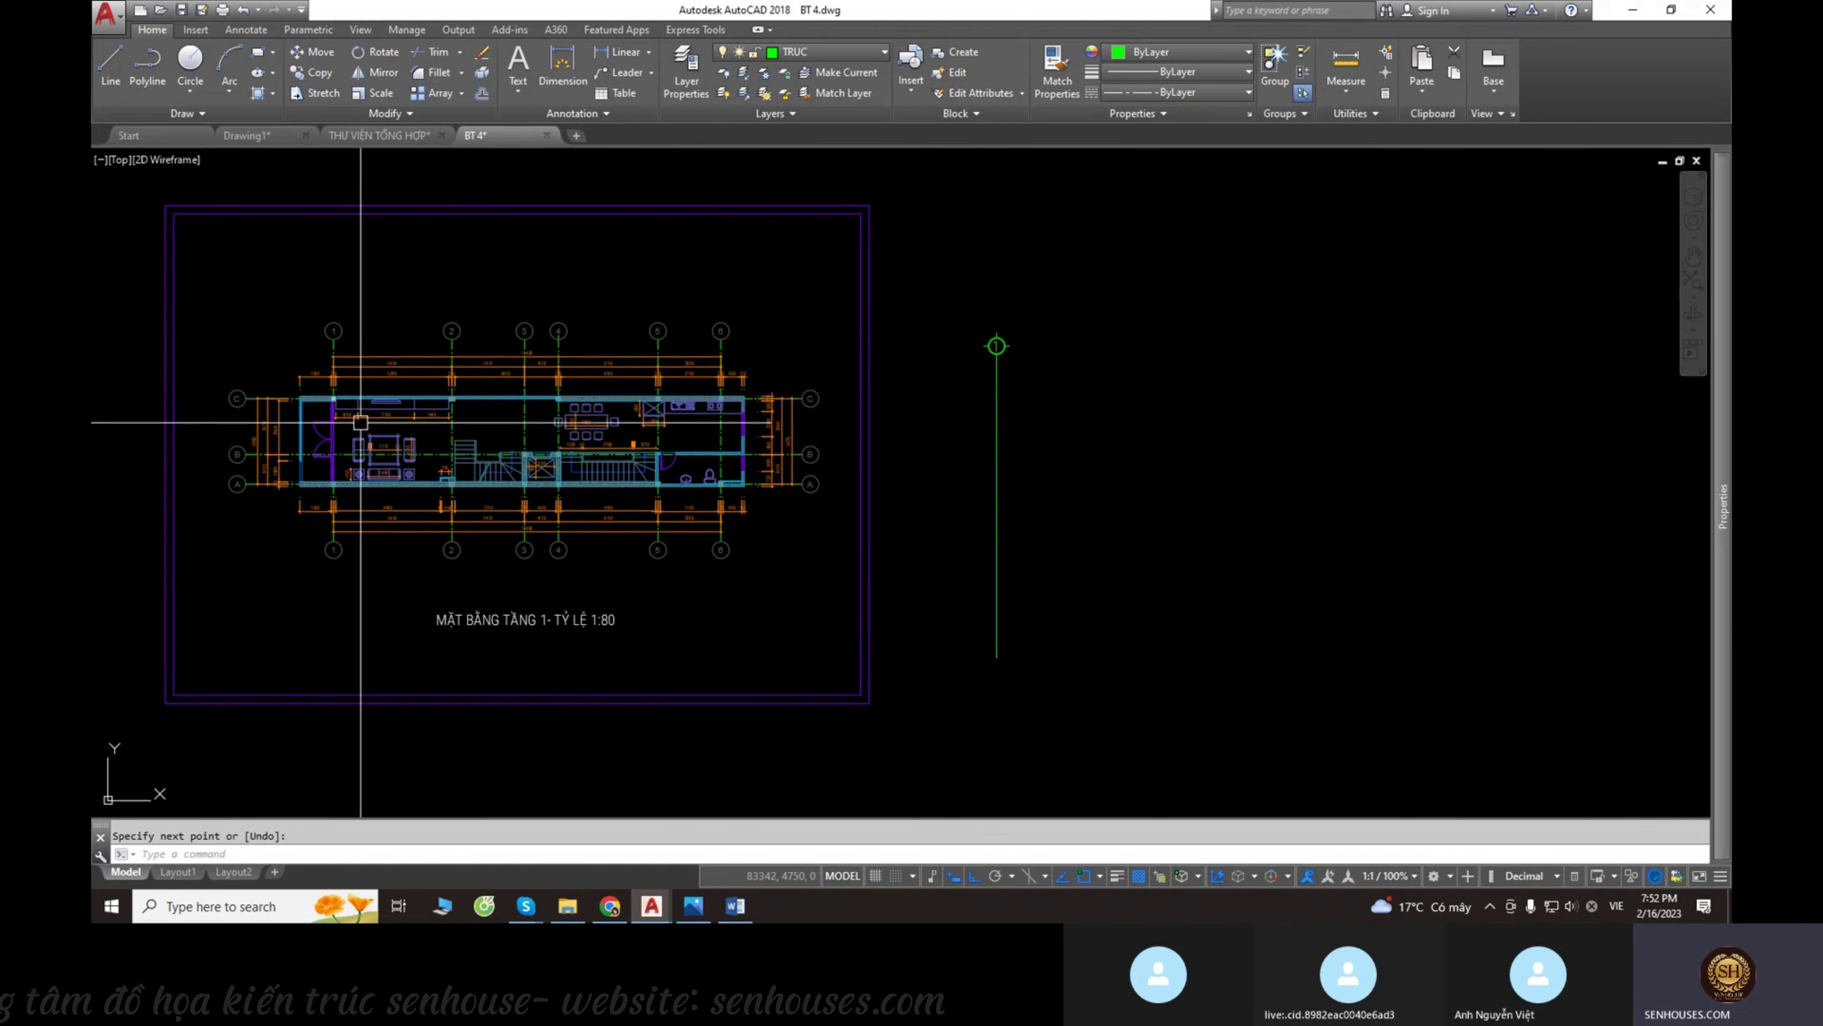
scroll(423, 324, up, 5)
scroll(591, 405, down, 6)
scroll(718, 424, up, 2)
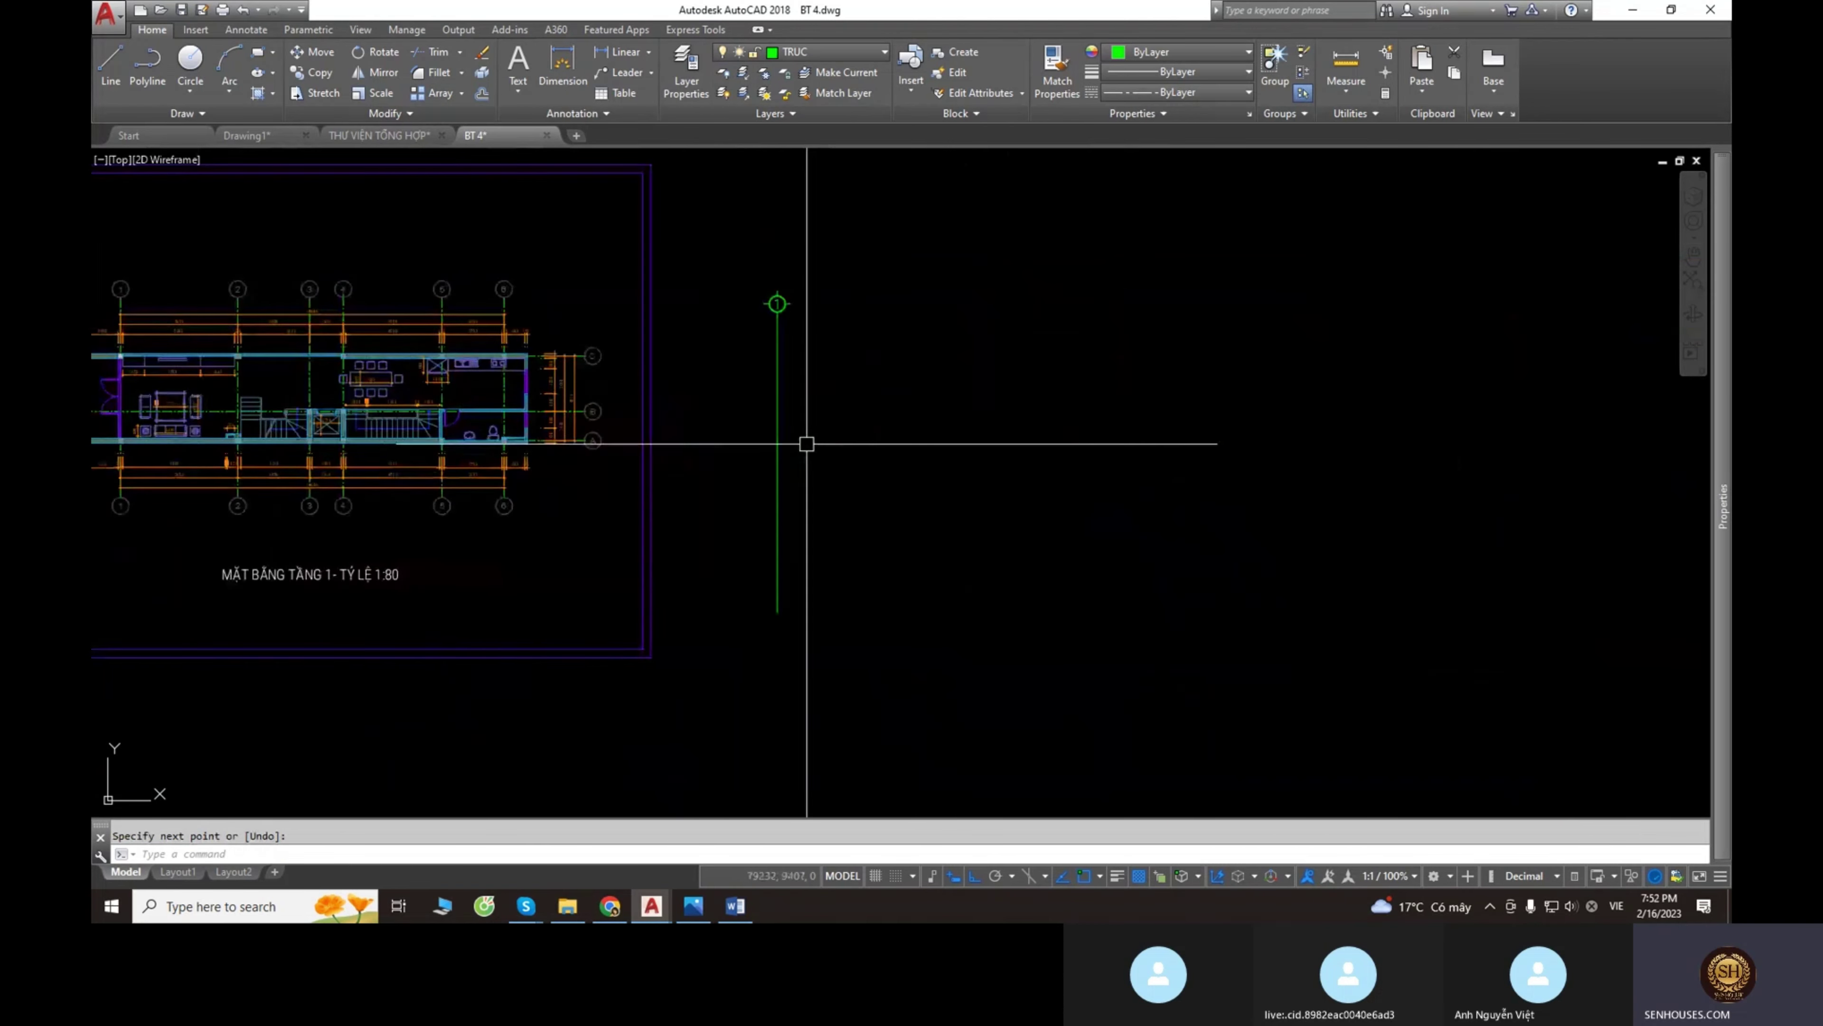
key(Escape)
text(o)
key(Return)
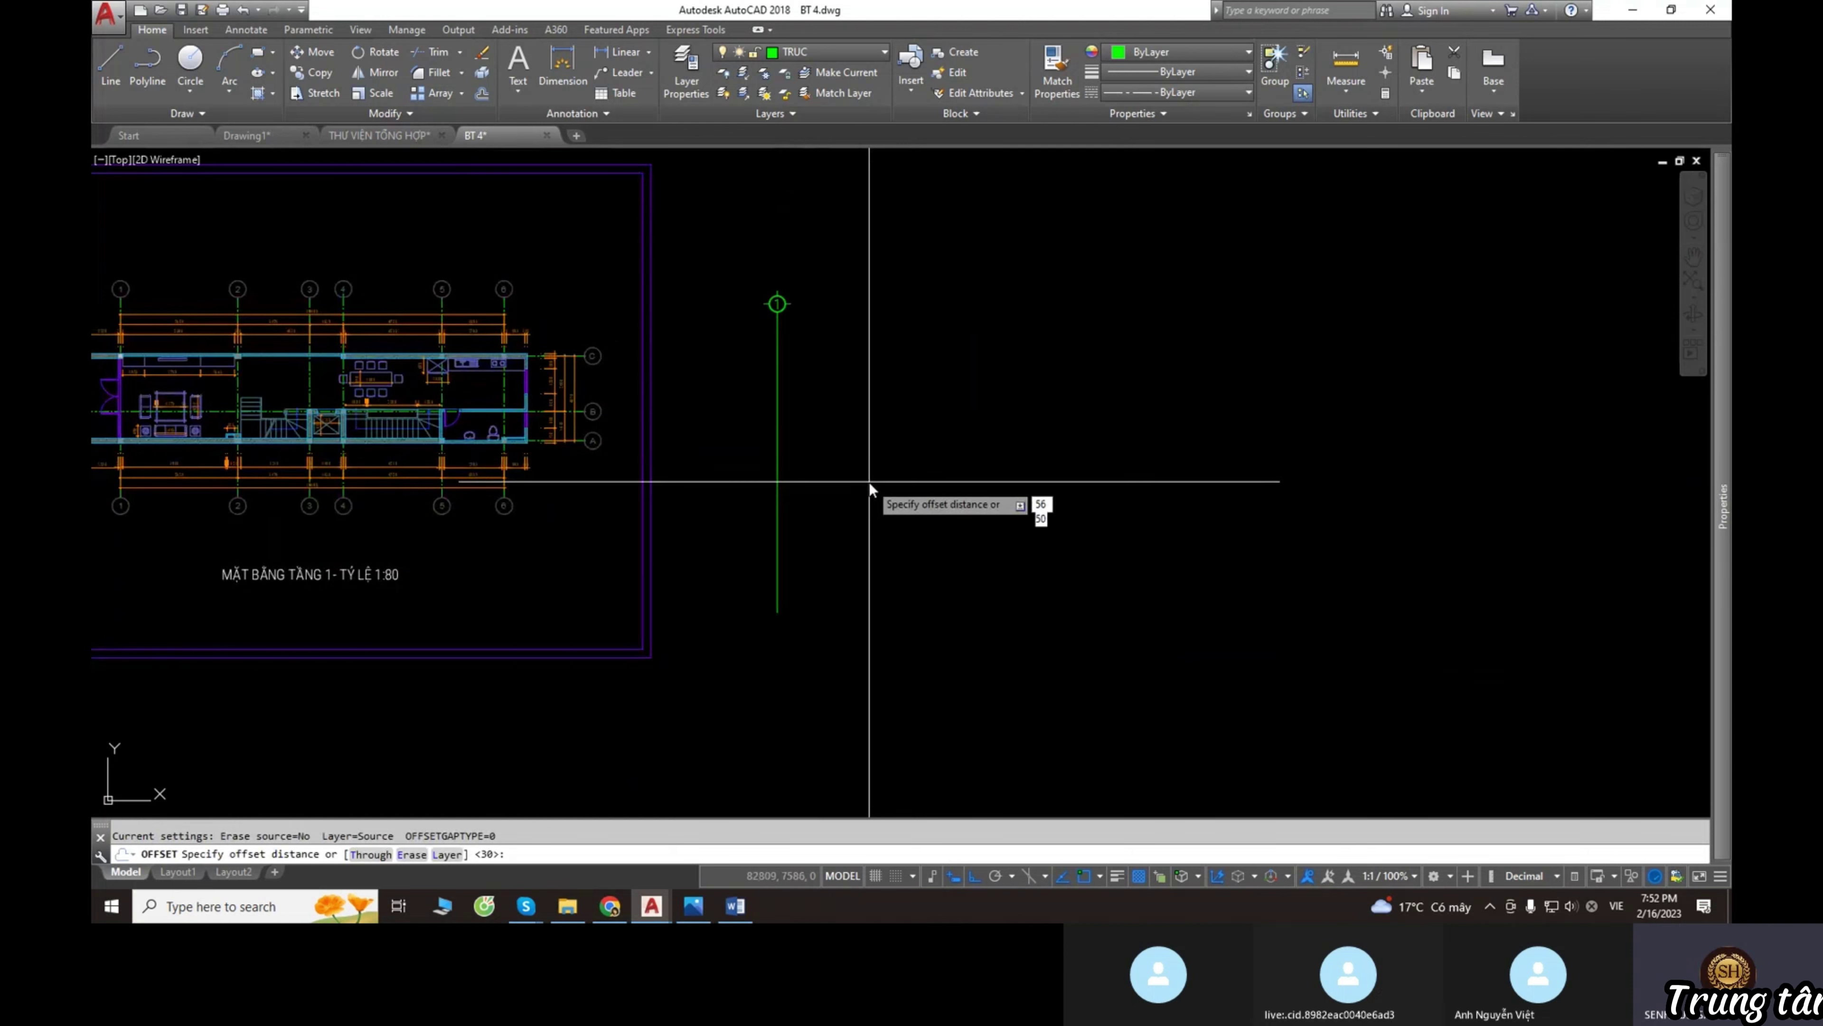
Offset the axis 1 line 5650 to the right to create the second axis.
text(50)
key(Return)
click(777, 459)
click(847, 481)
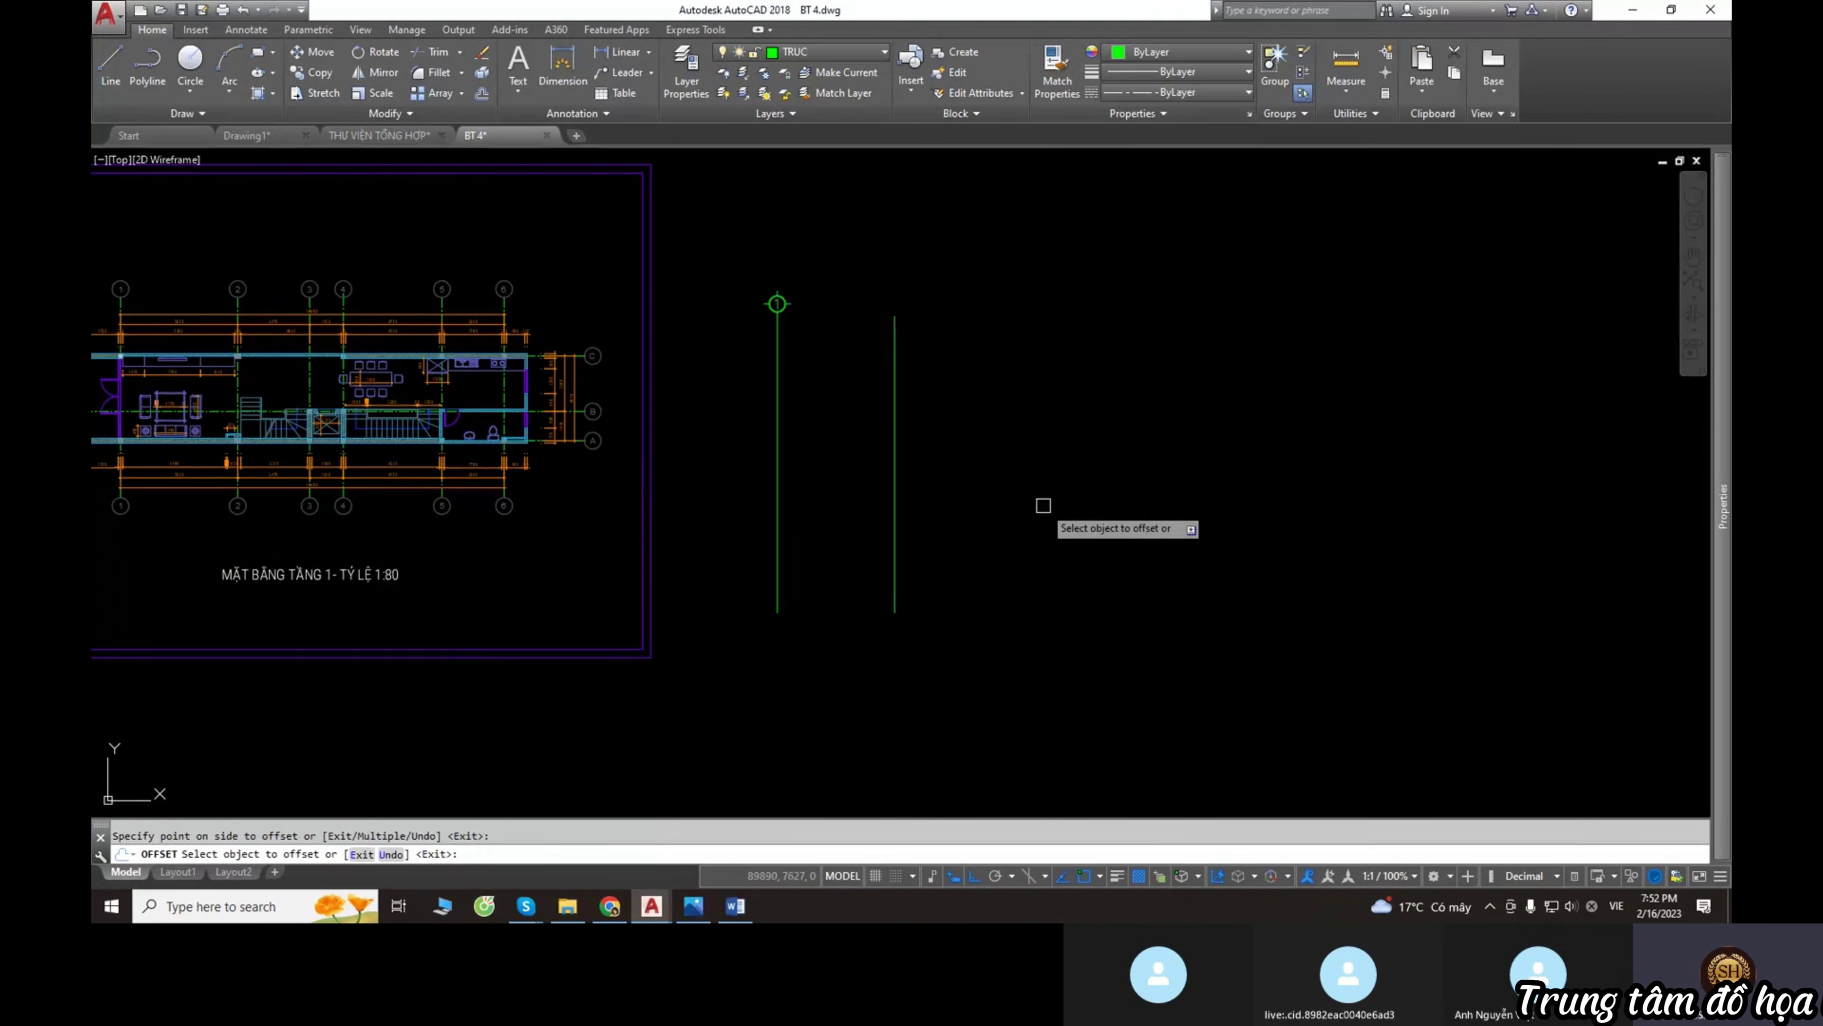
scroll(646, 359, up, 2)
scroll(532, 299, up, 5)
scroll(692, 398, down, 2)
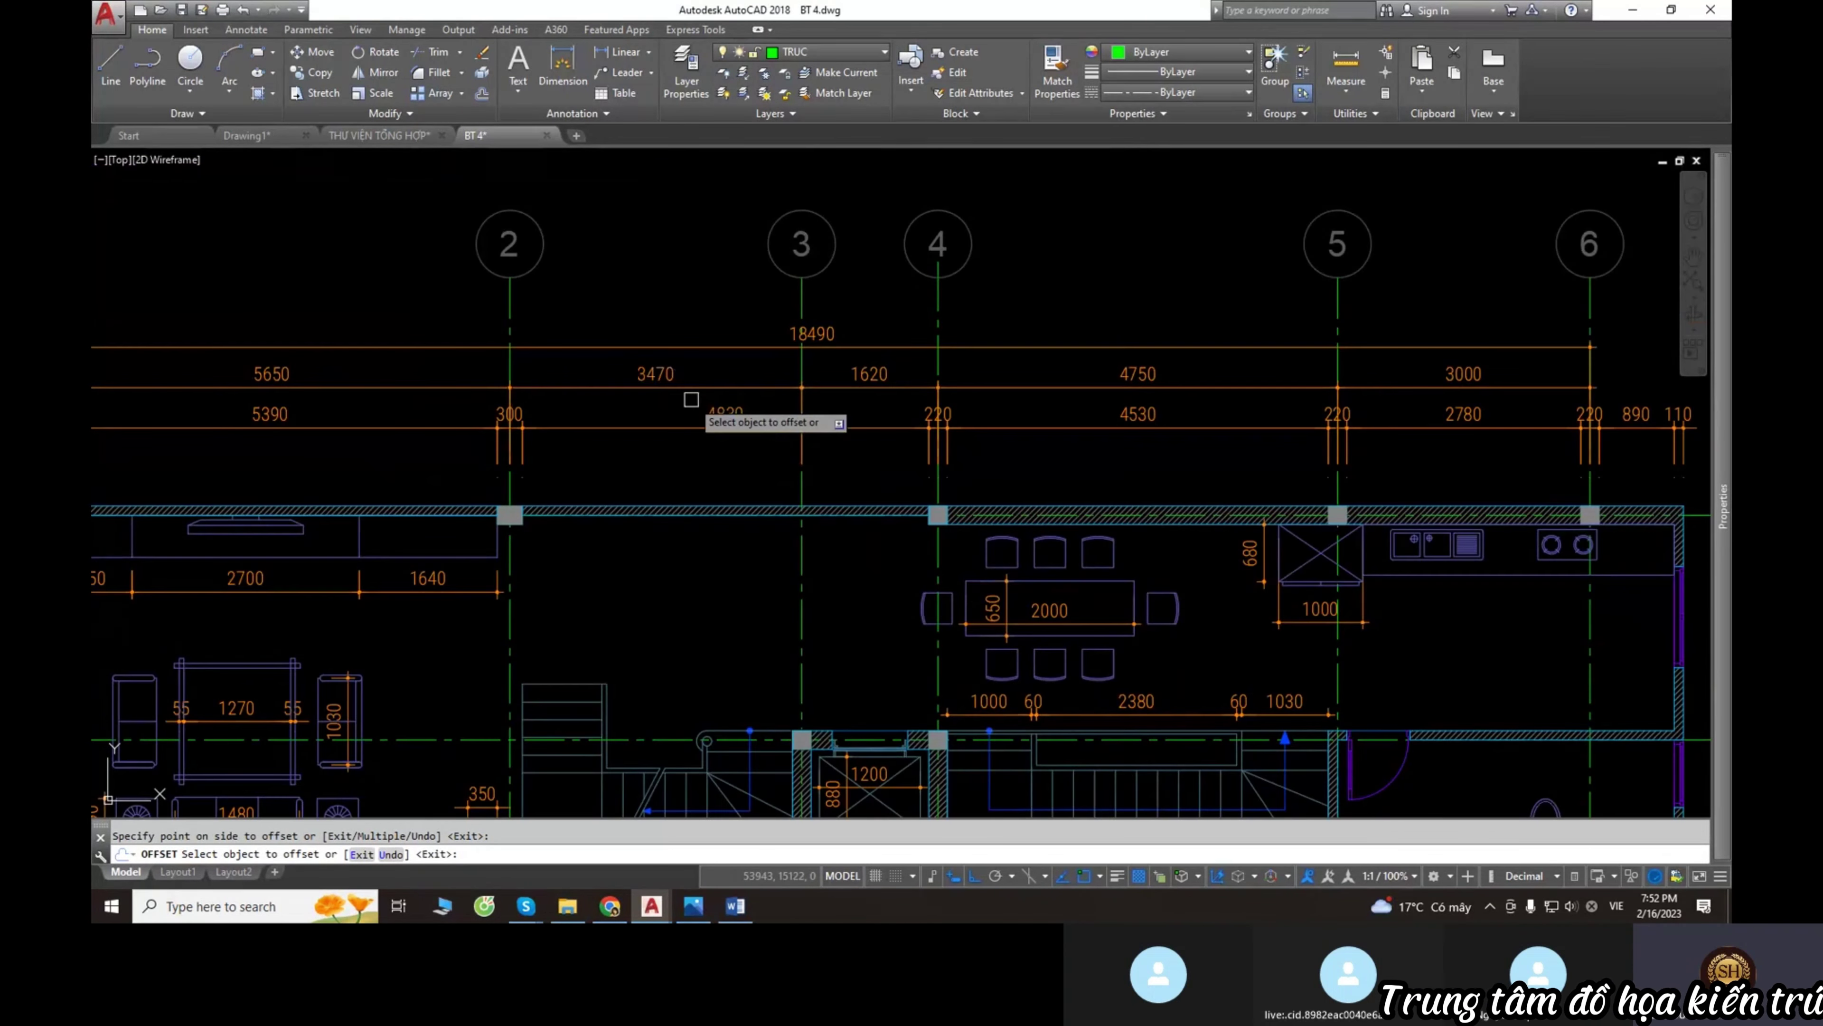
scroll(692, 399, down, 8)
scroll(781, 477, up, 8)
Offset further vertical axes to the right at 3470, 1620 and 4750.
click(837, 481)
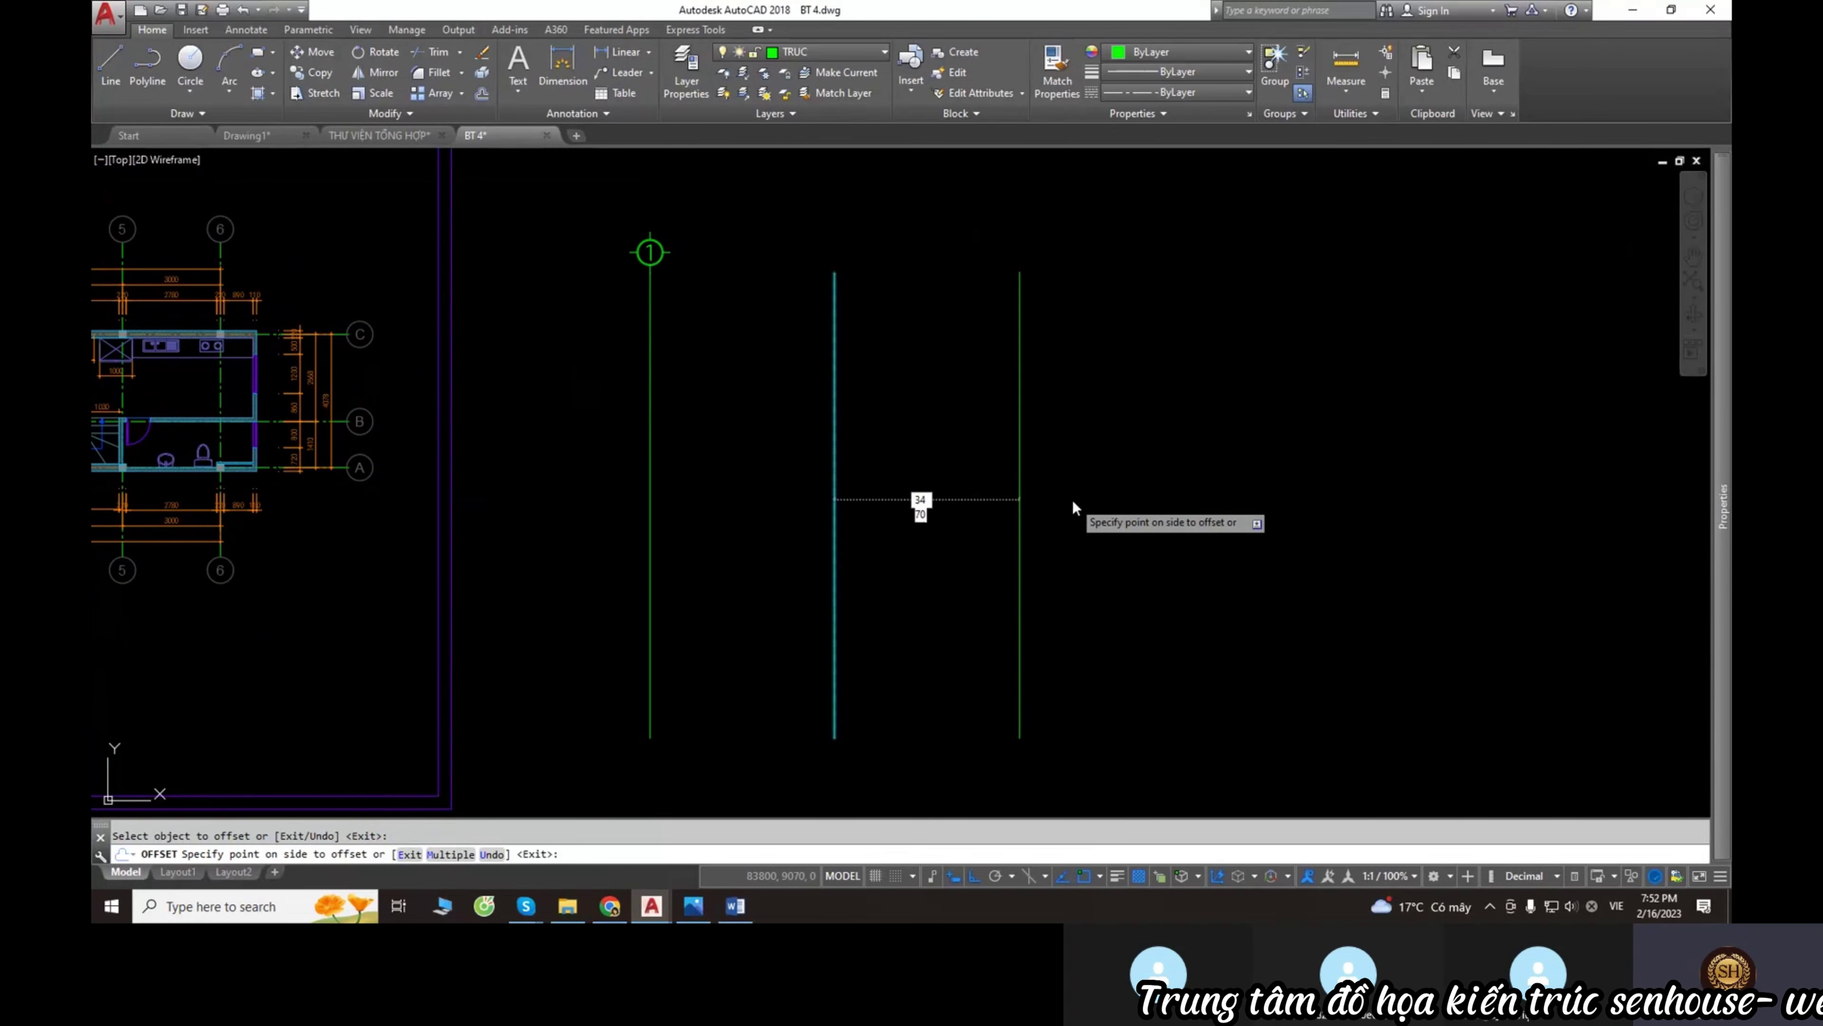
key(Return)
click(948, 500)
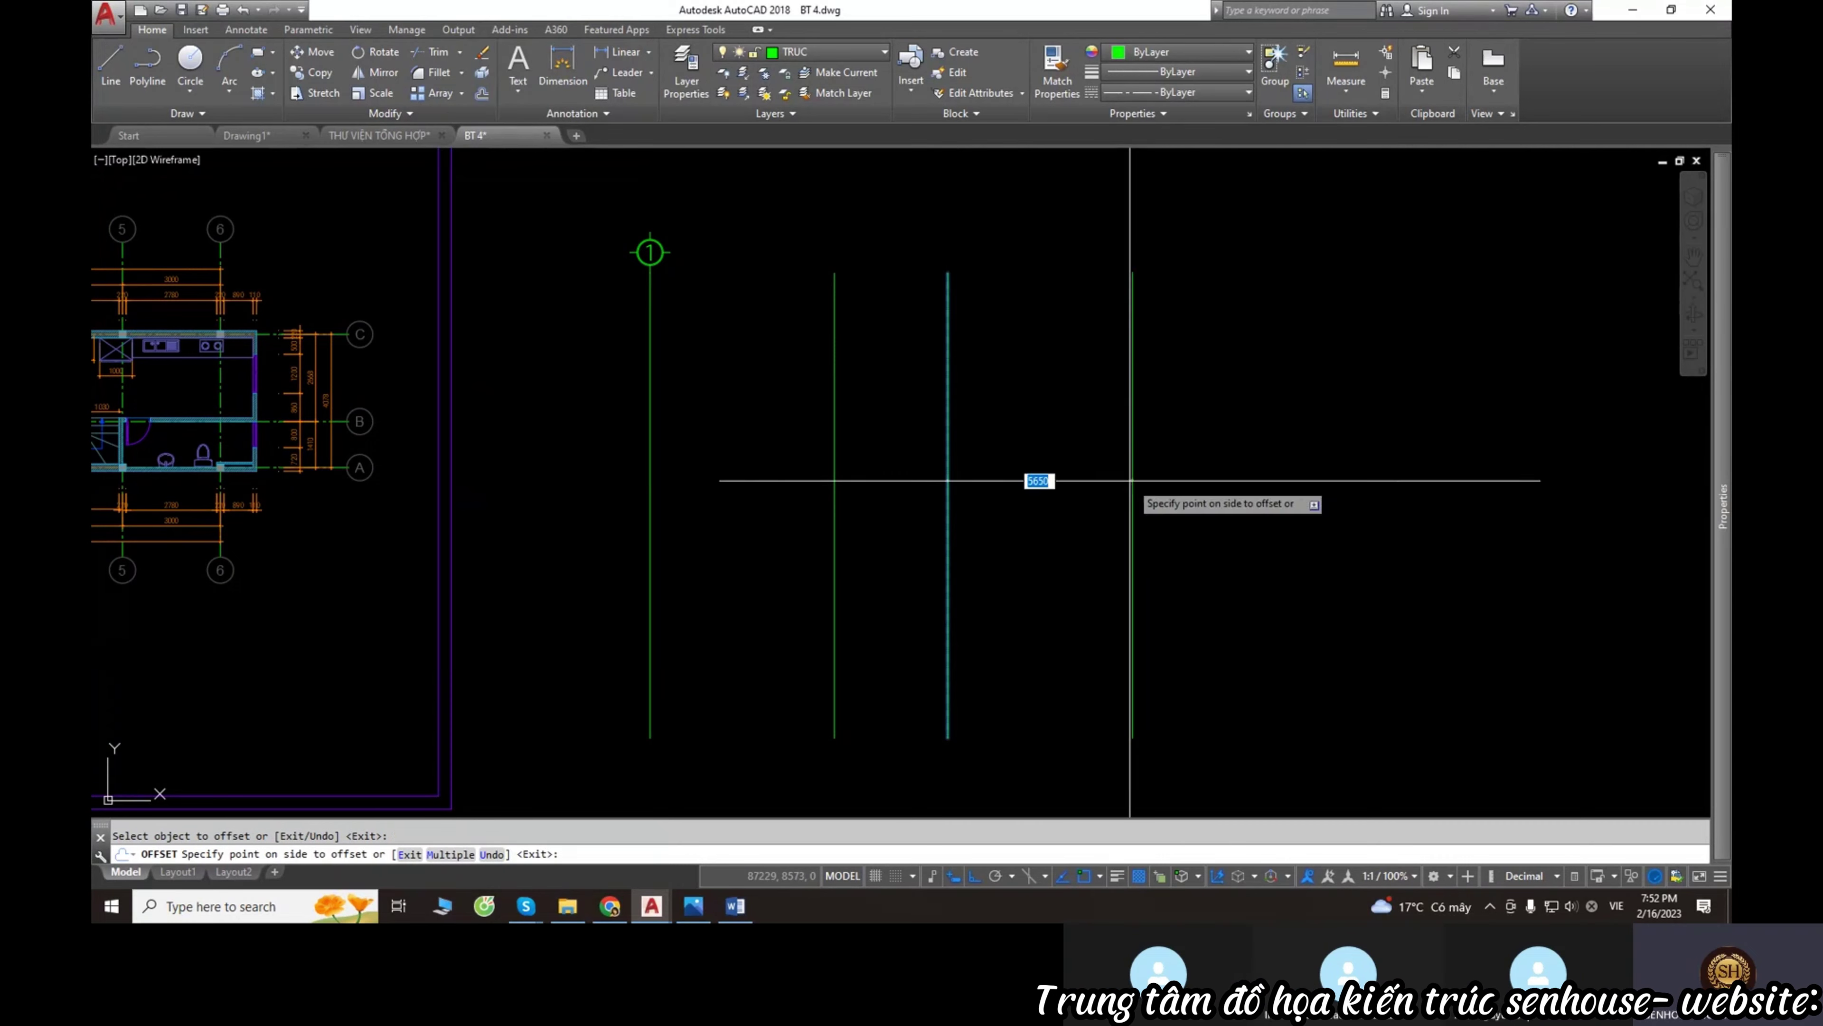
scroll(1005, 419, down, 5)
scroll(950, 420, up, 6)
scroll(1163, 333, up, 2)
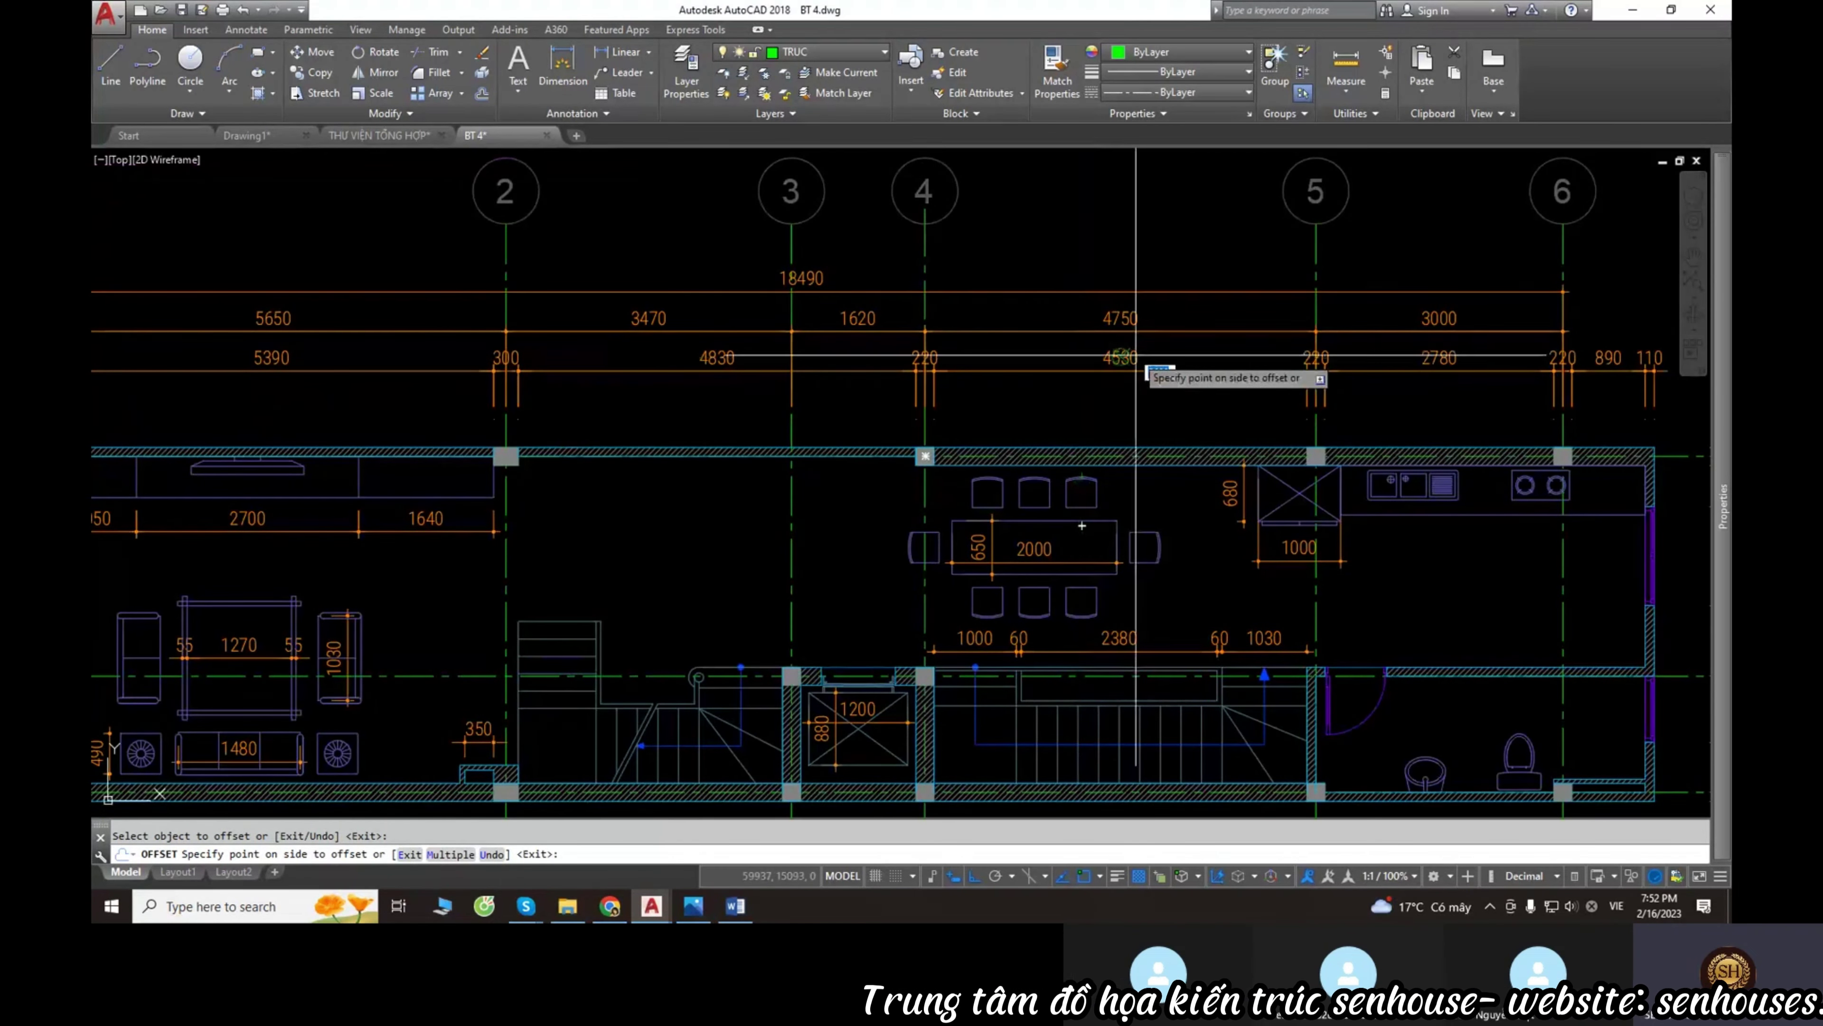
scroll(1149, 421, down, 8)
scroll(818, 411, up, 3)
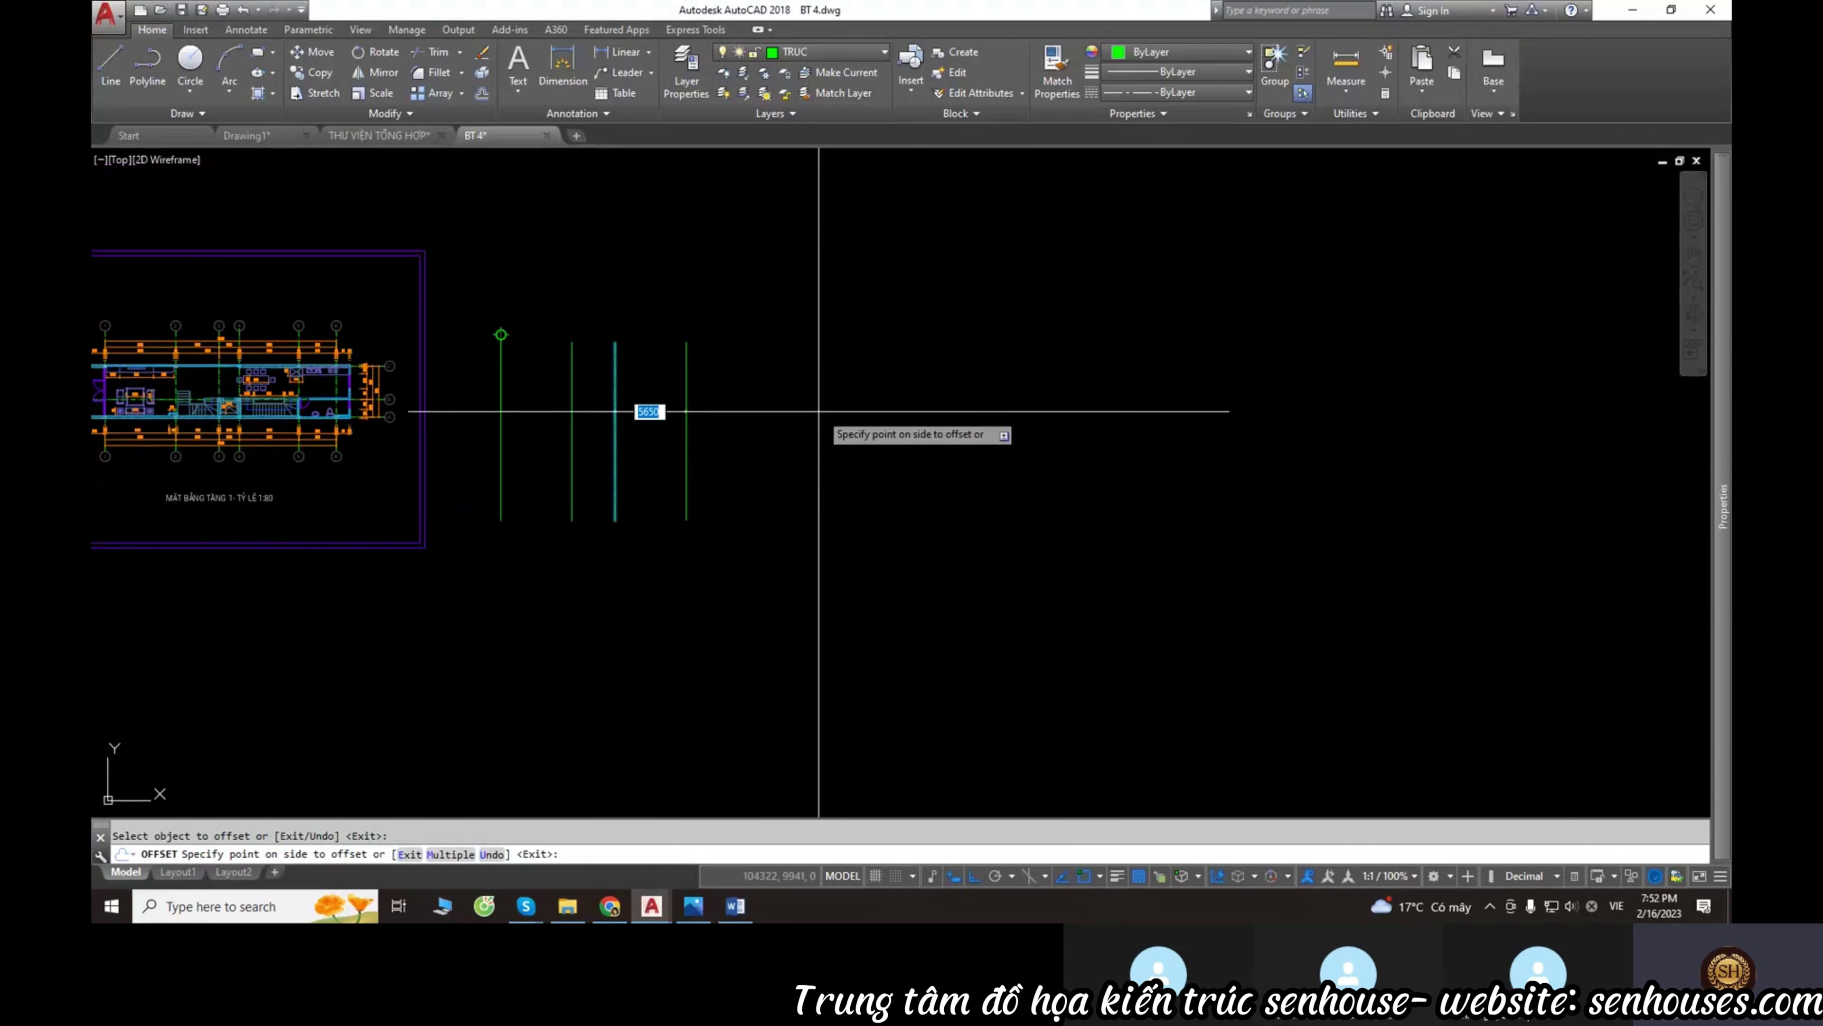
text(50)
key(Return)
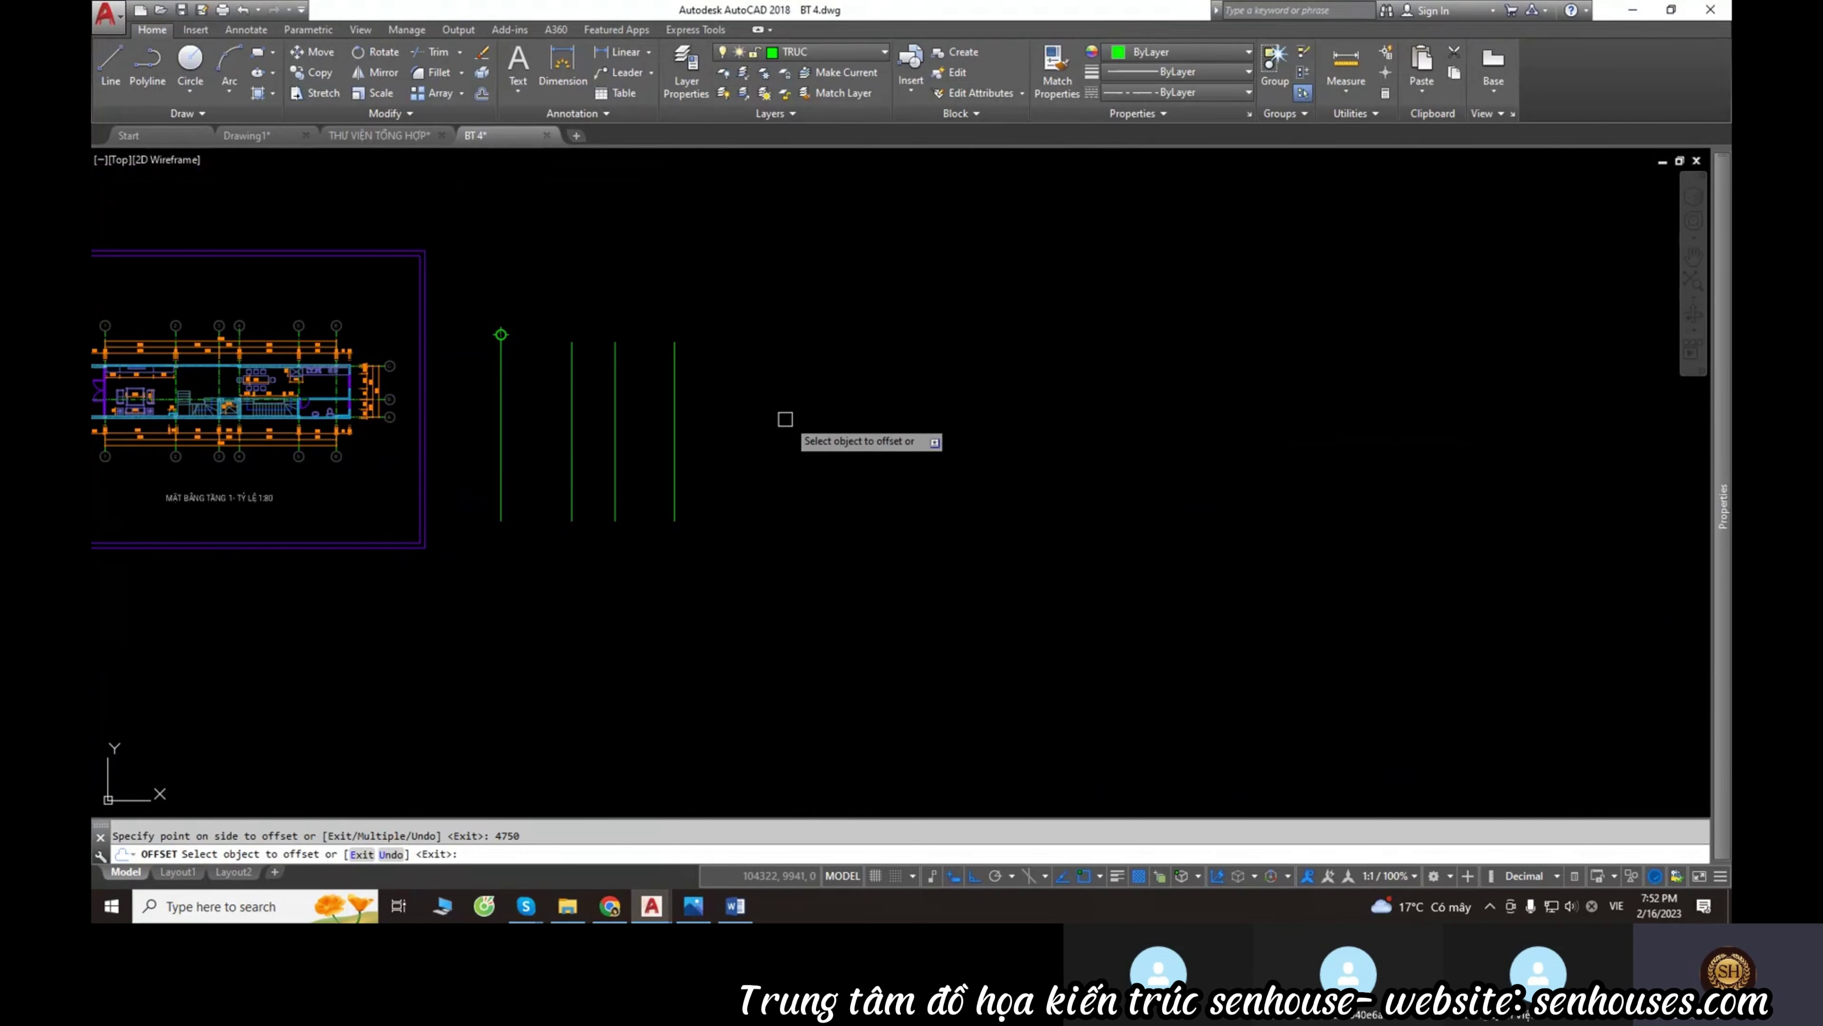
click(675, 420)
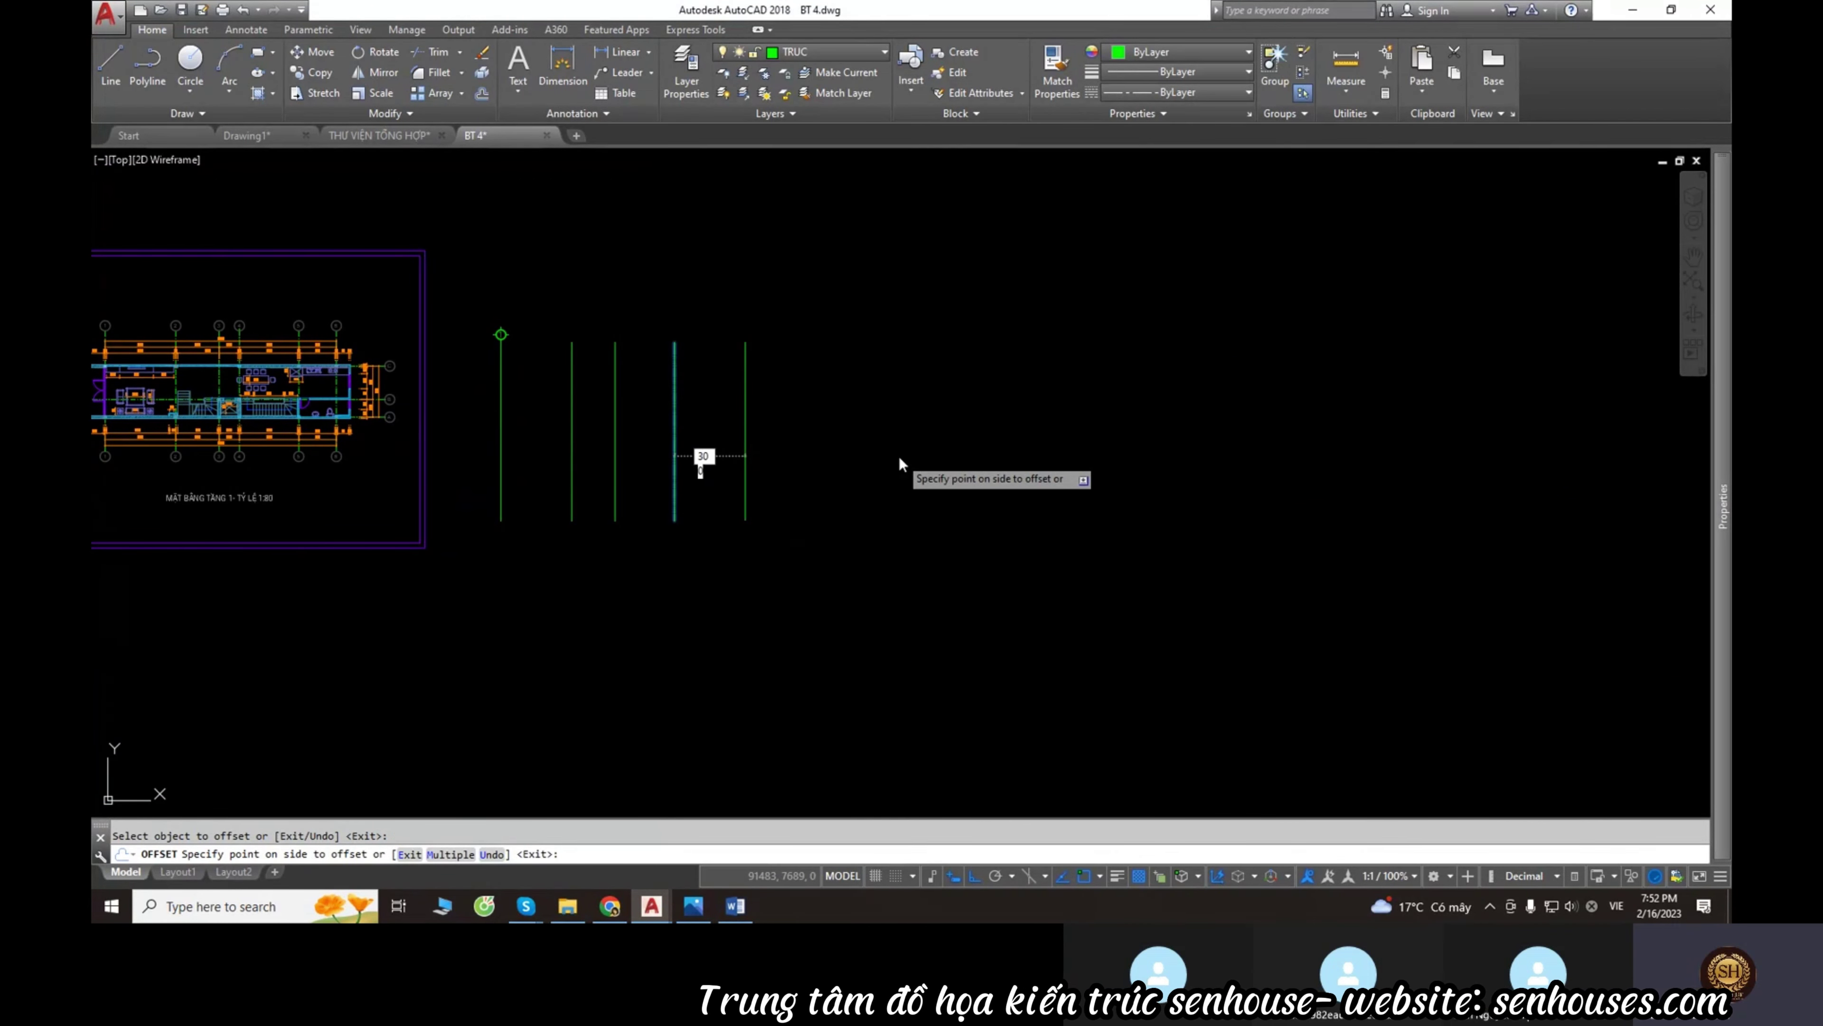
key(Escape)
scroll(741, 422, up, 3)
Copy the axis 1 bubble from its bottom tick onto three of the new axis lines.
click(595, 294)
scroll(813, 421, up, 2)
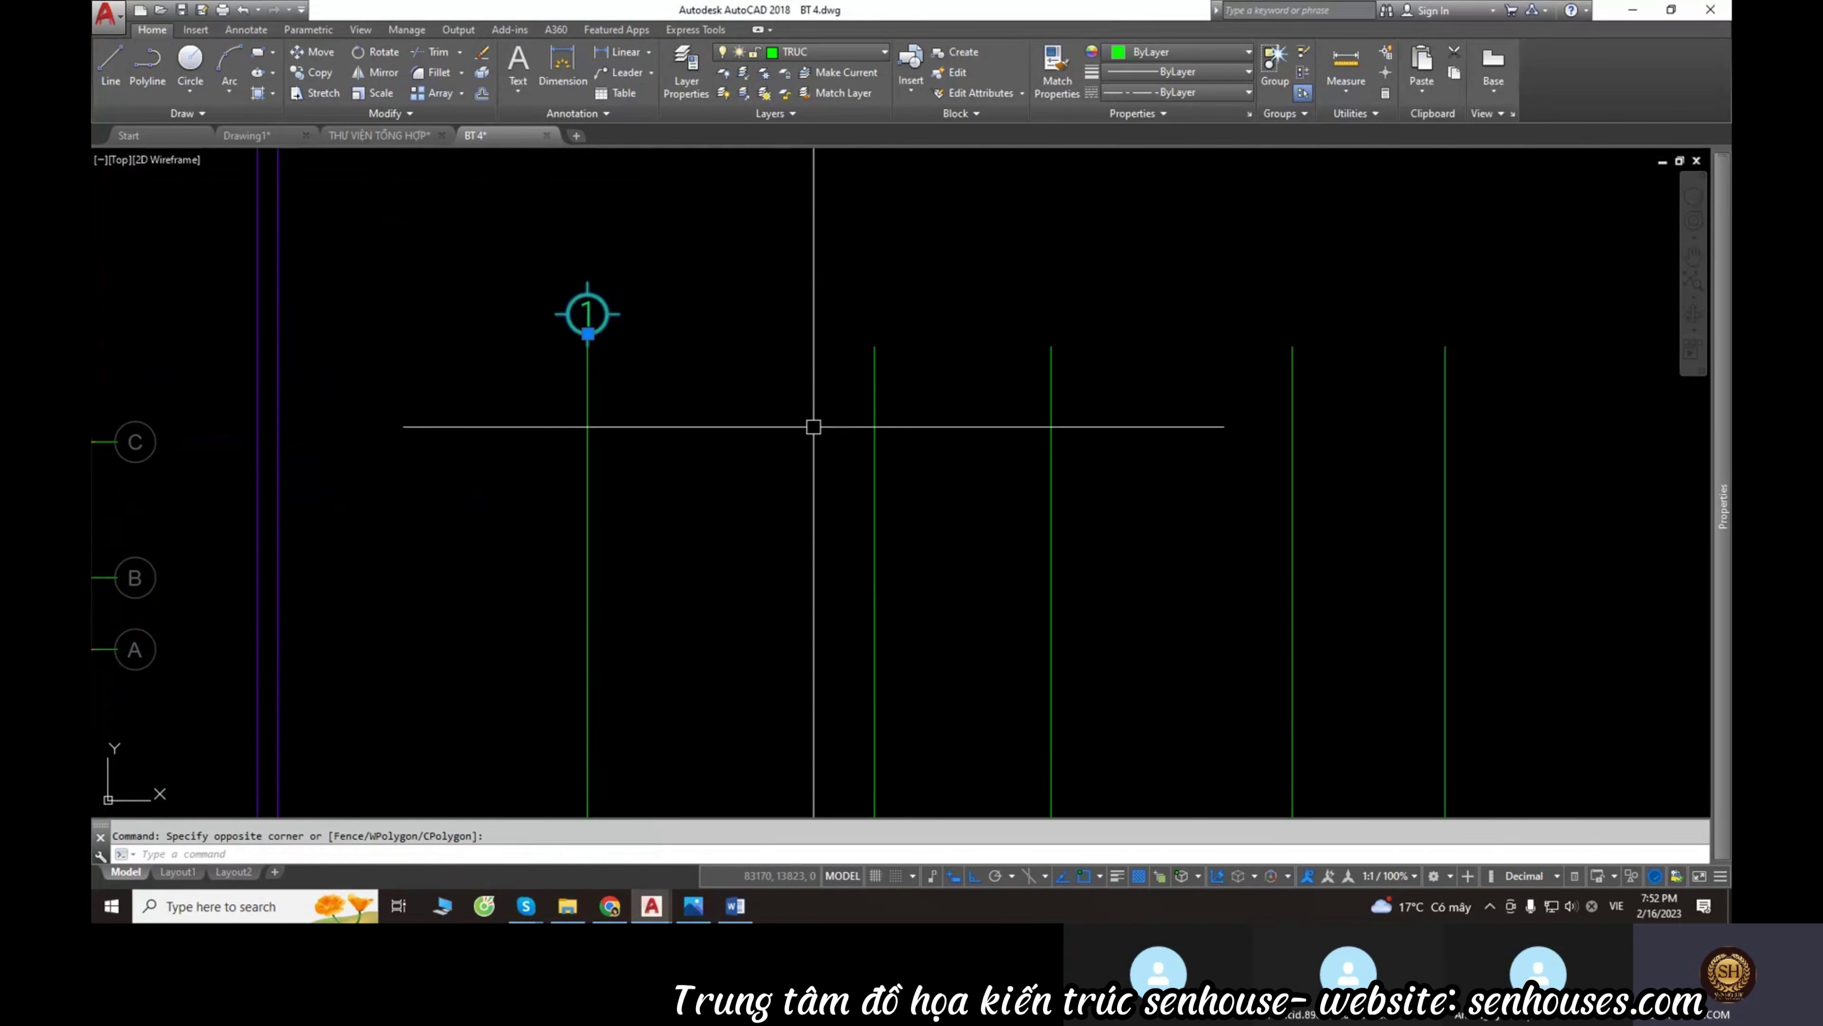
text(o)
key(Return)
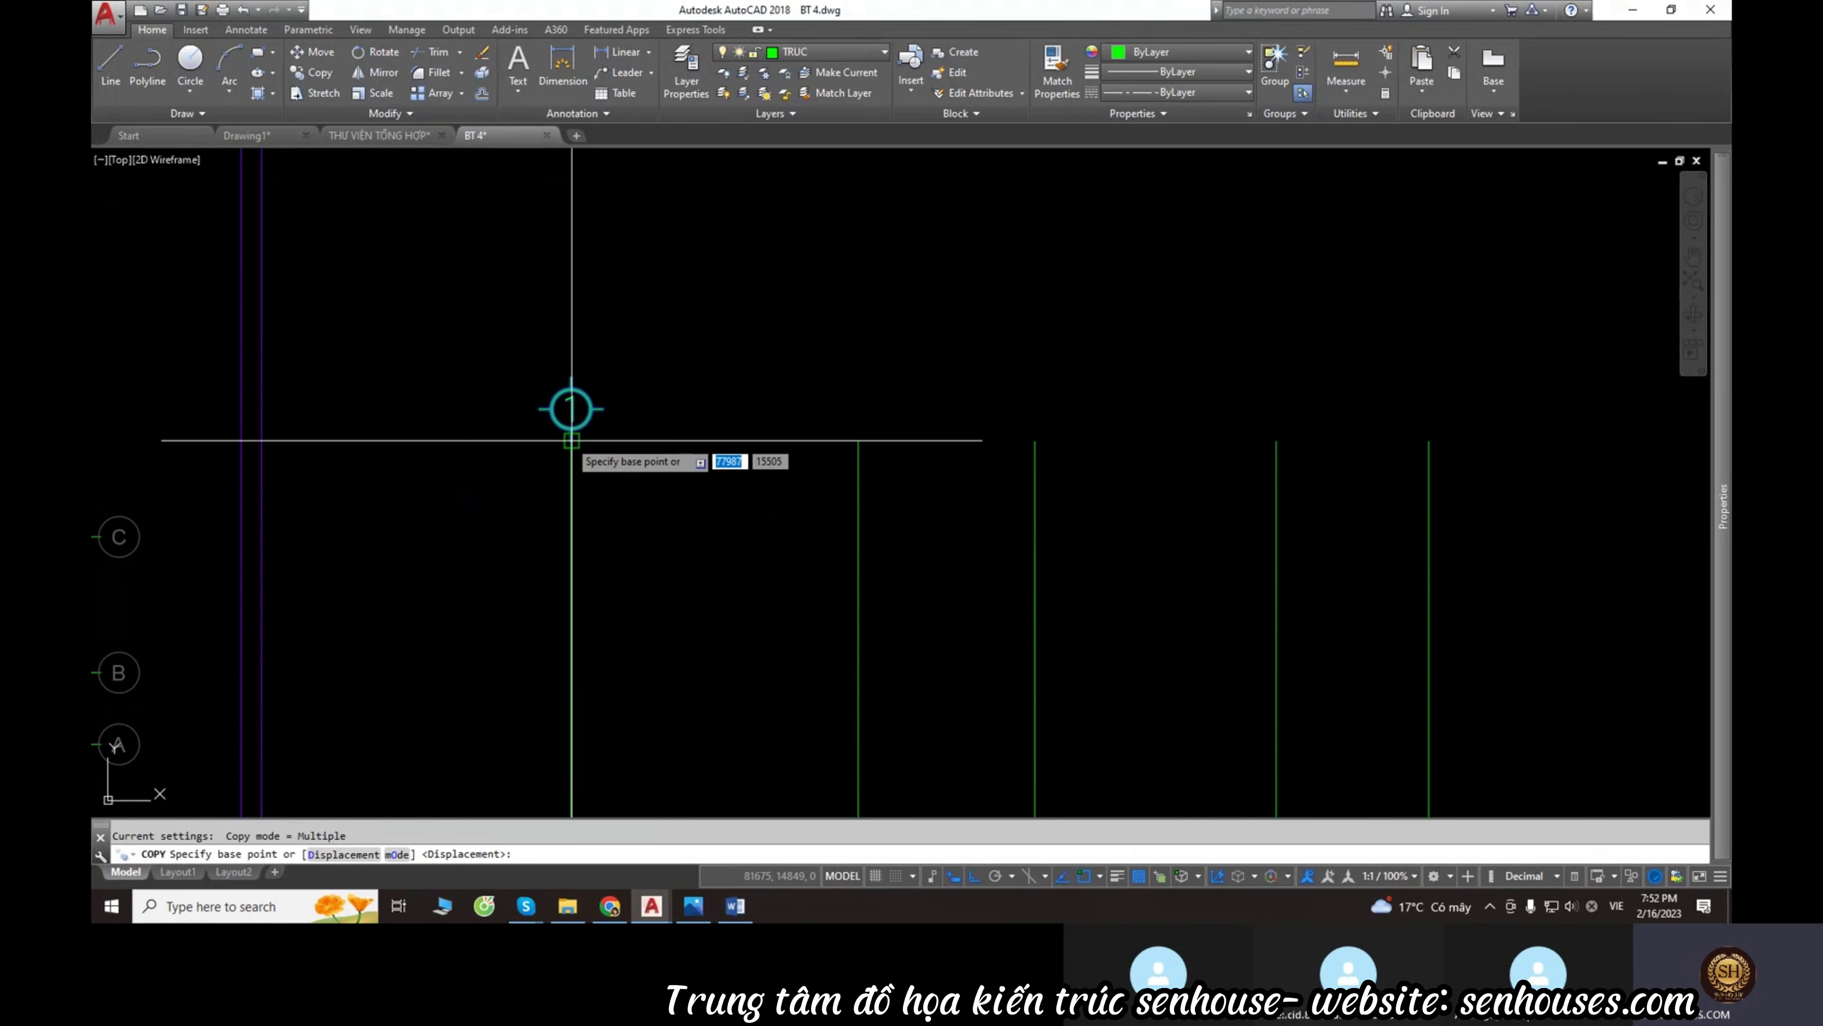
key(Escape)
click(574, 452)
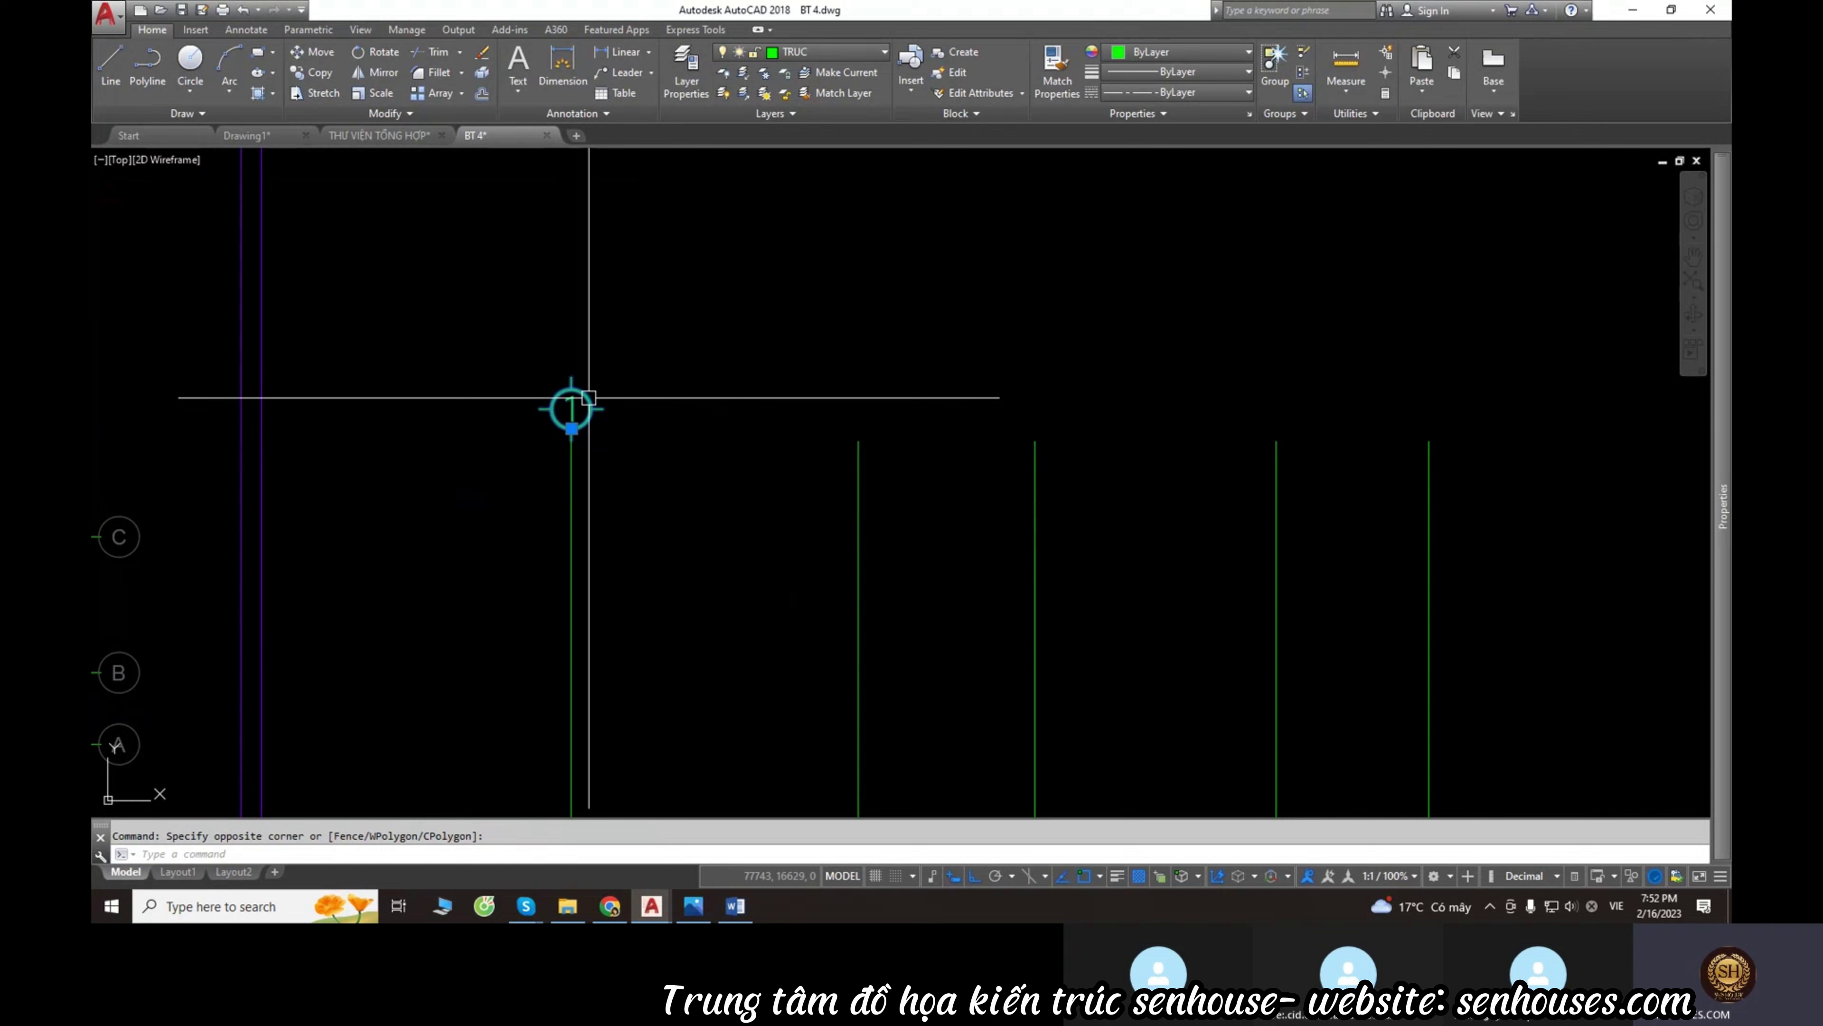
click(577, 460)
text(co)
key(Return)
click(858, 439)
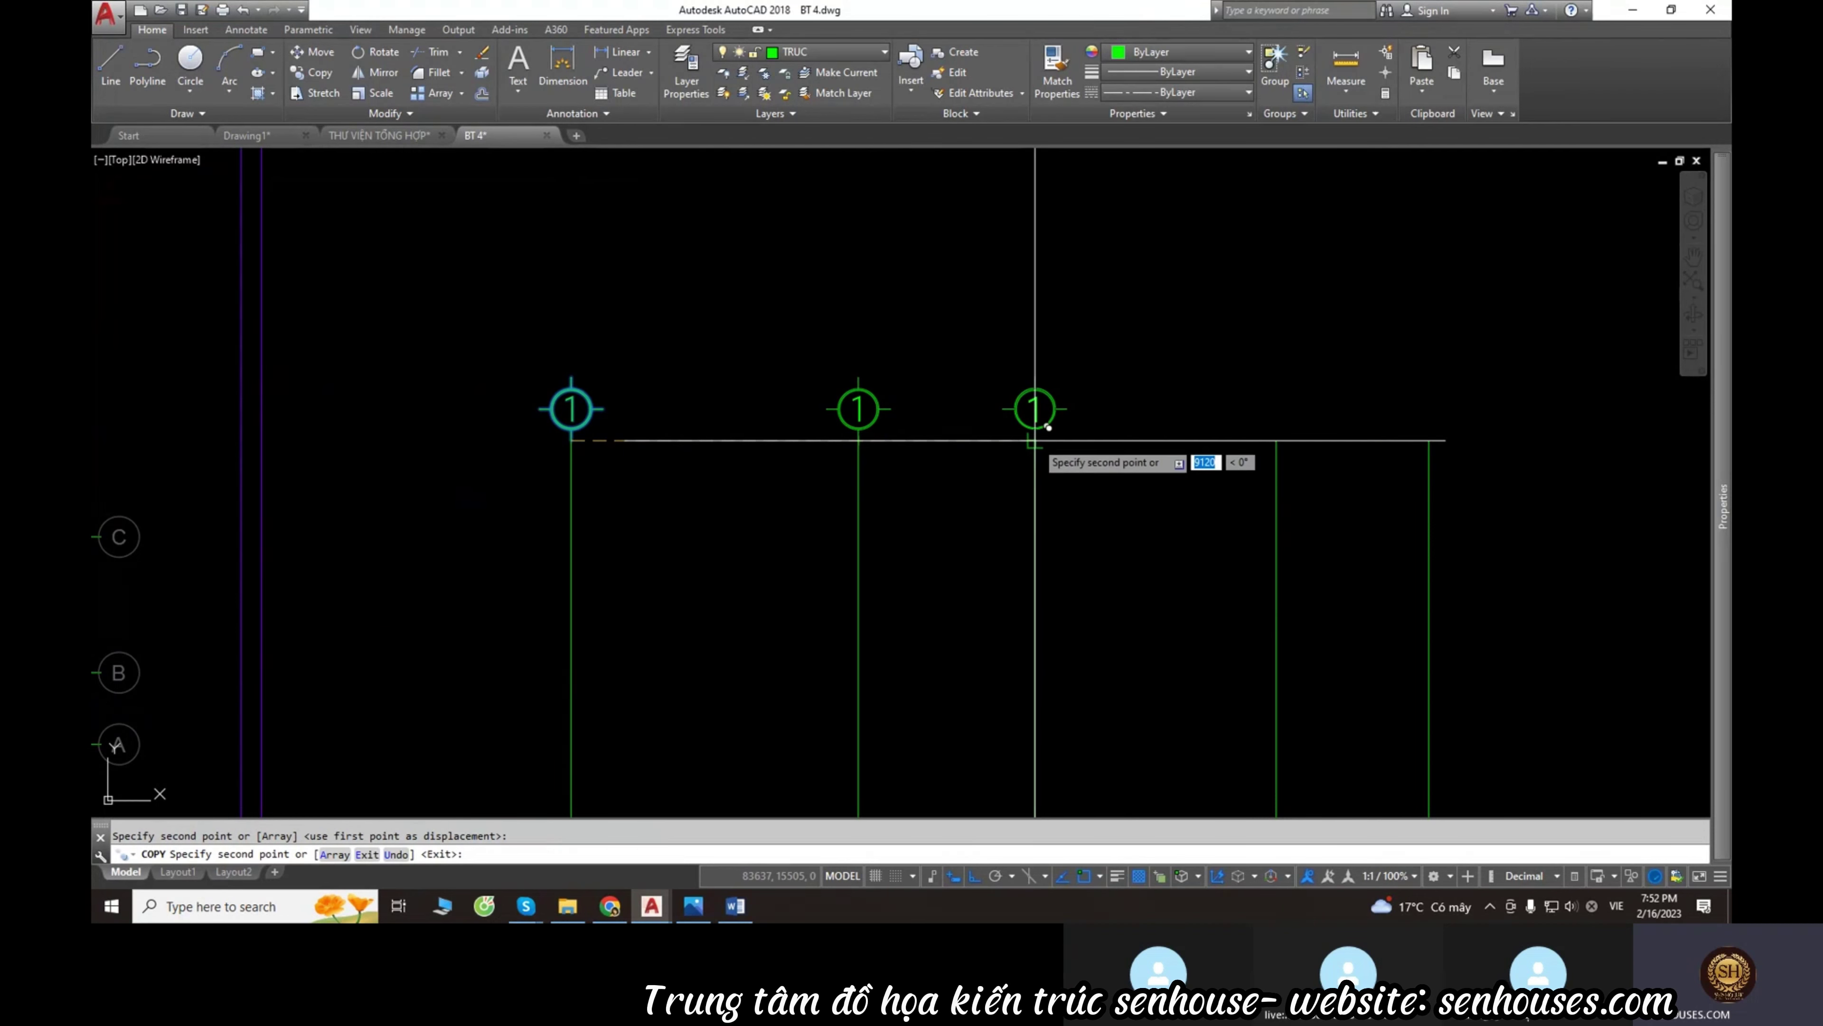
click(1035, 440)
click(1276, 439)
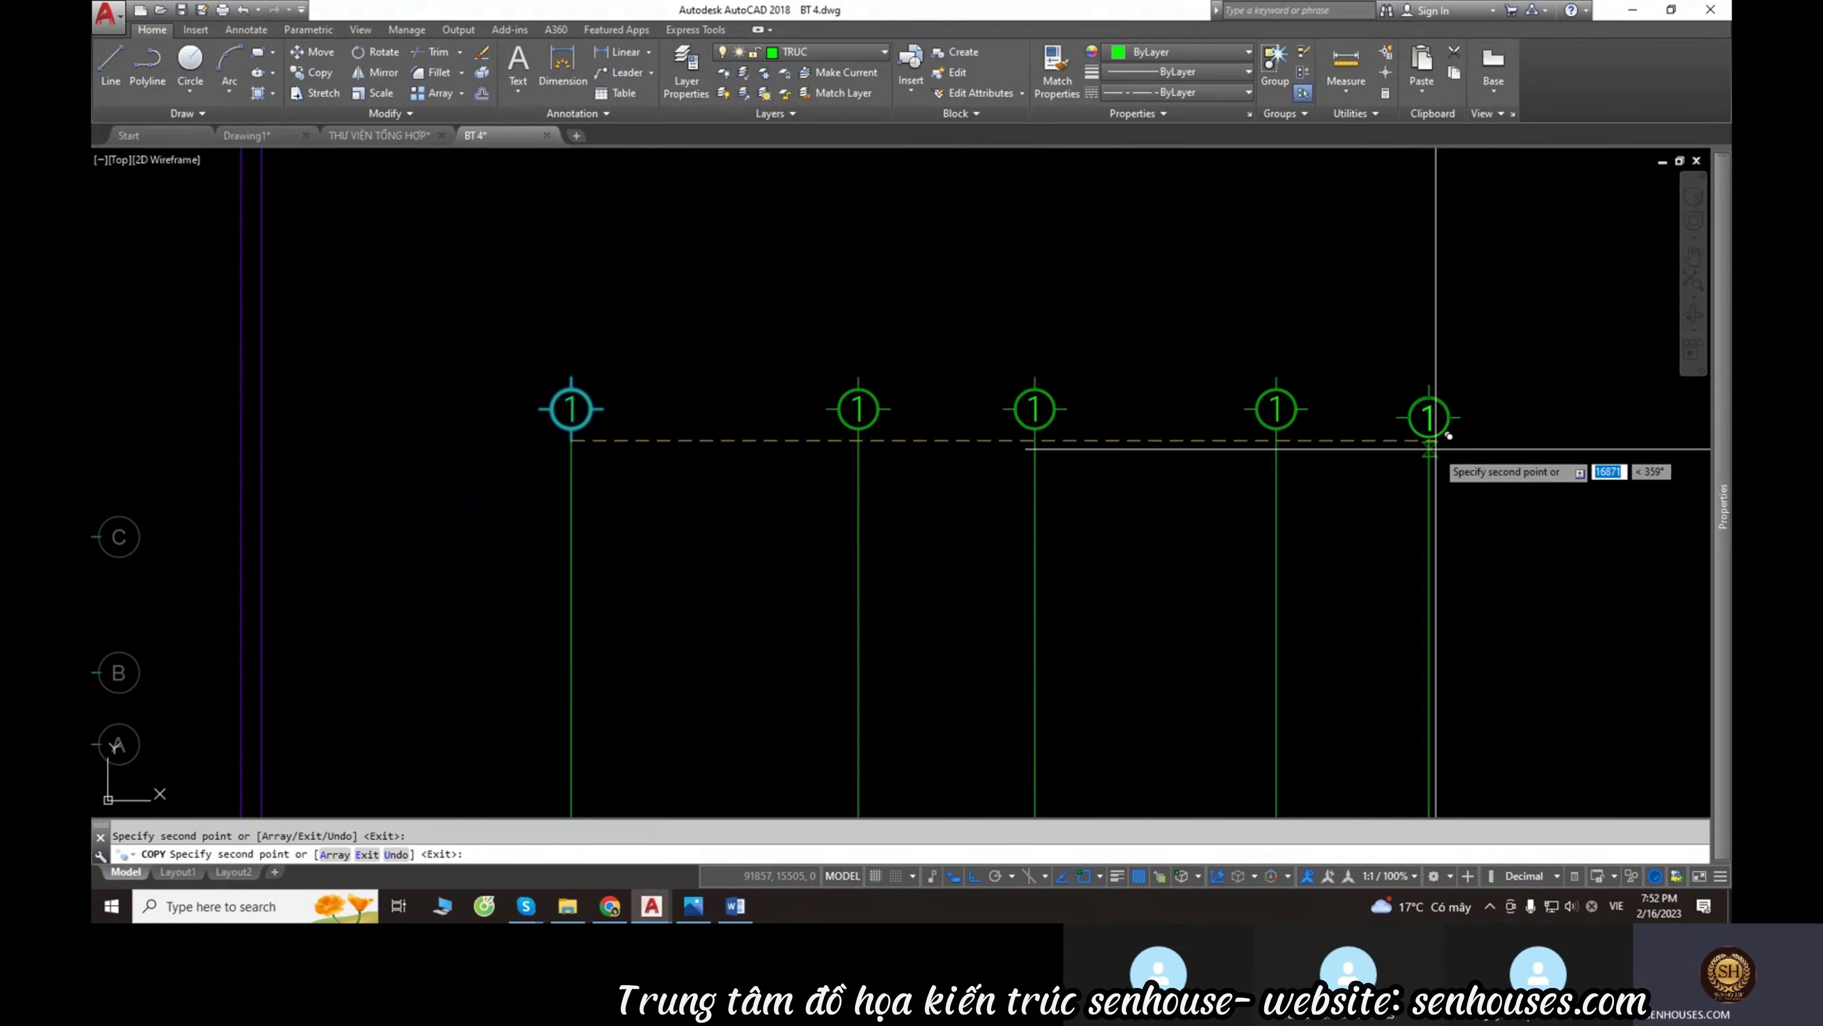
click(1429, 440)
key(Escape)
Copy the bubble onto the remaining unlabelled vertical axis line.
scroll(1451, 413, up, 6)
mouse_move(1377, 456)
middle_down()
mouse_move(1363, 489)
mouse_move(1279, 496)
middle_up()
middle_drag(1499, 496, 867, 508)
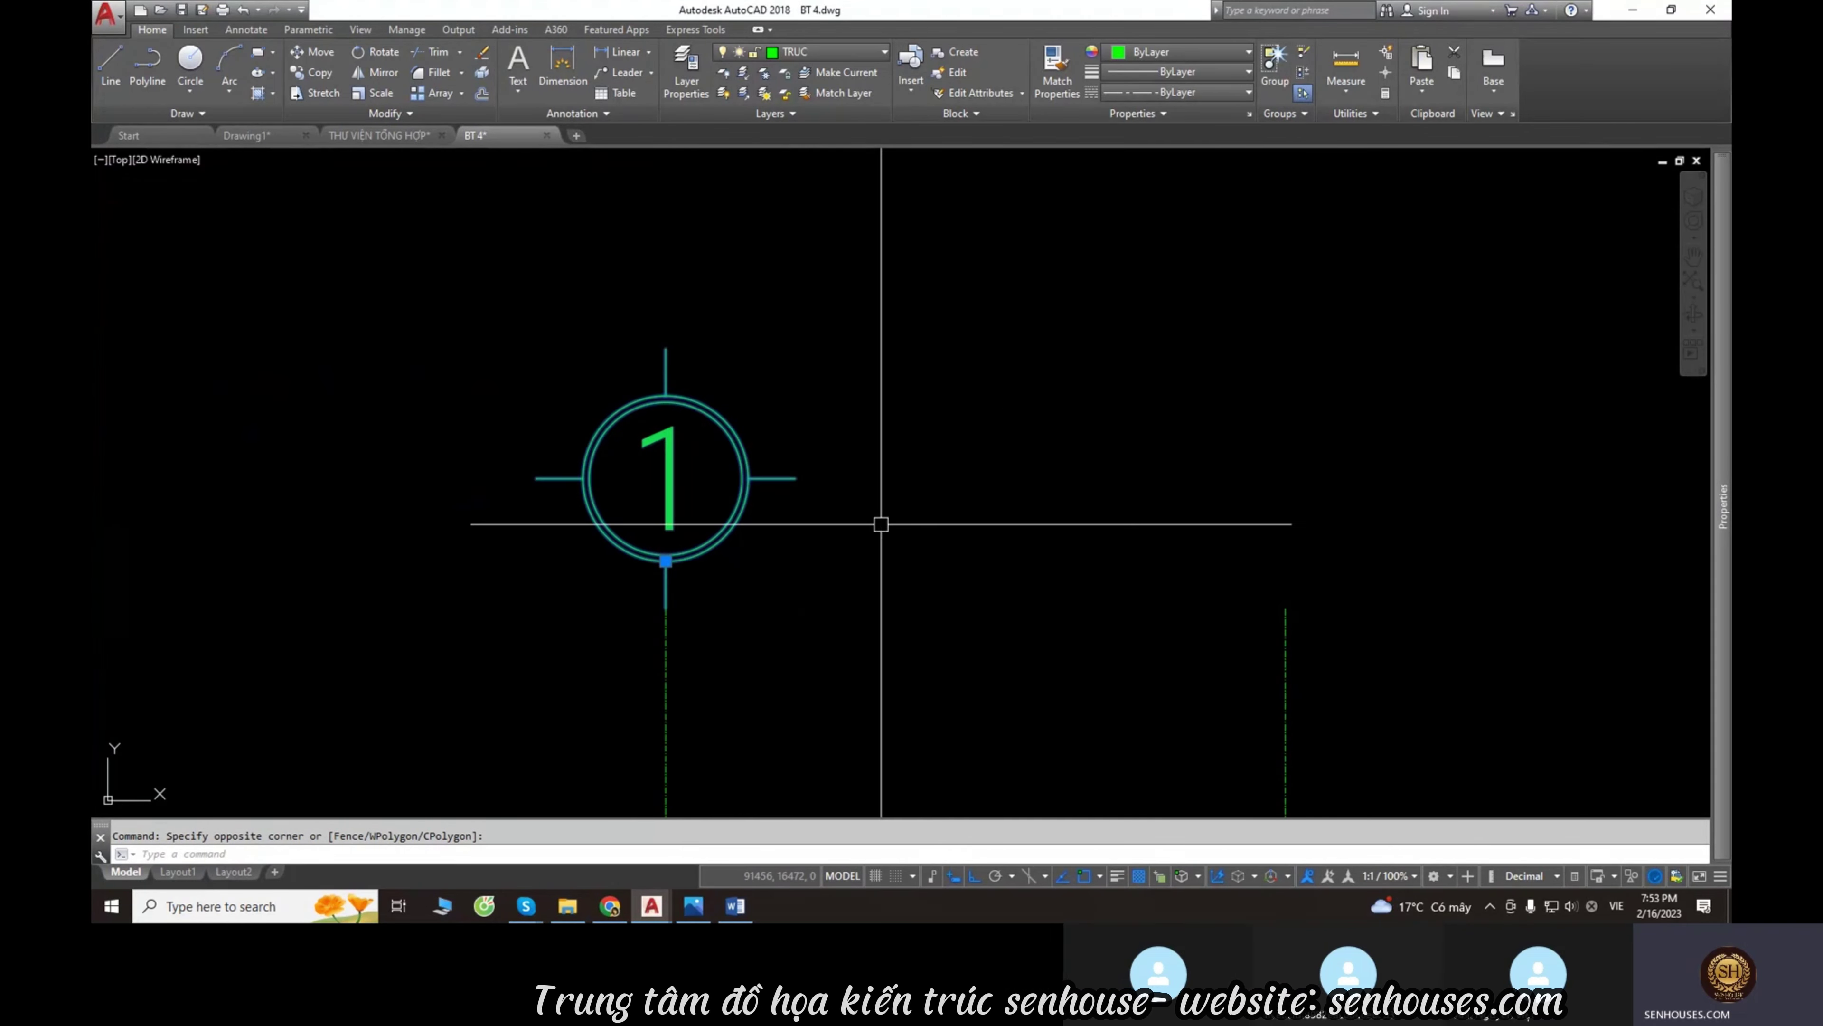
text(co)
key(Return)
click(665, 608)
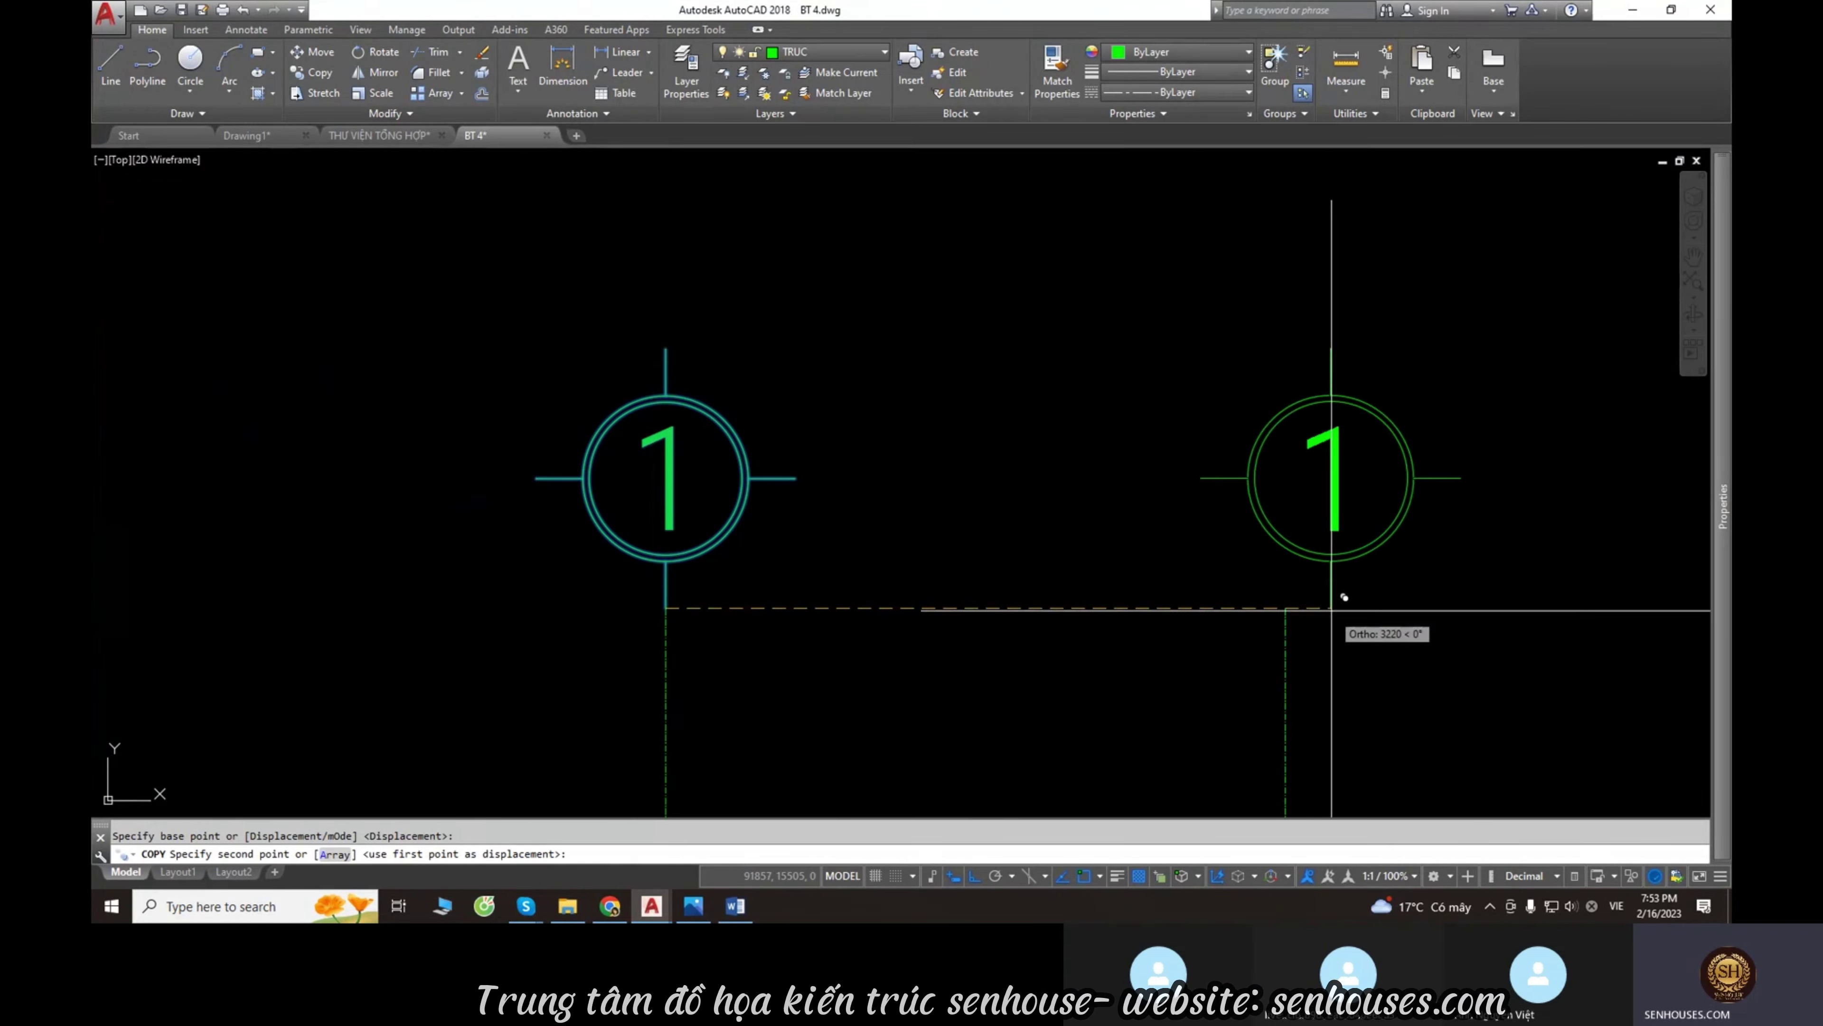
click(1331, 610)
key(Escape)
scroll(1331, 610, down, 6)
Change the second and third bubbles' attribute values to 2 and 3.
scroll(772, 384, up, 3)
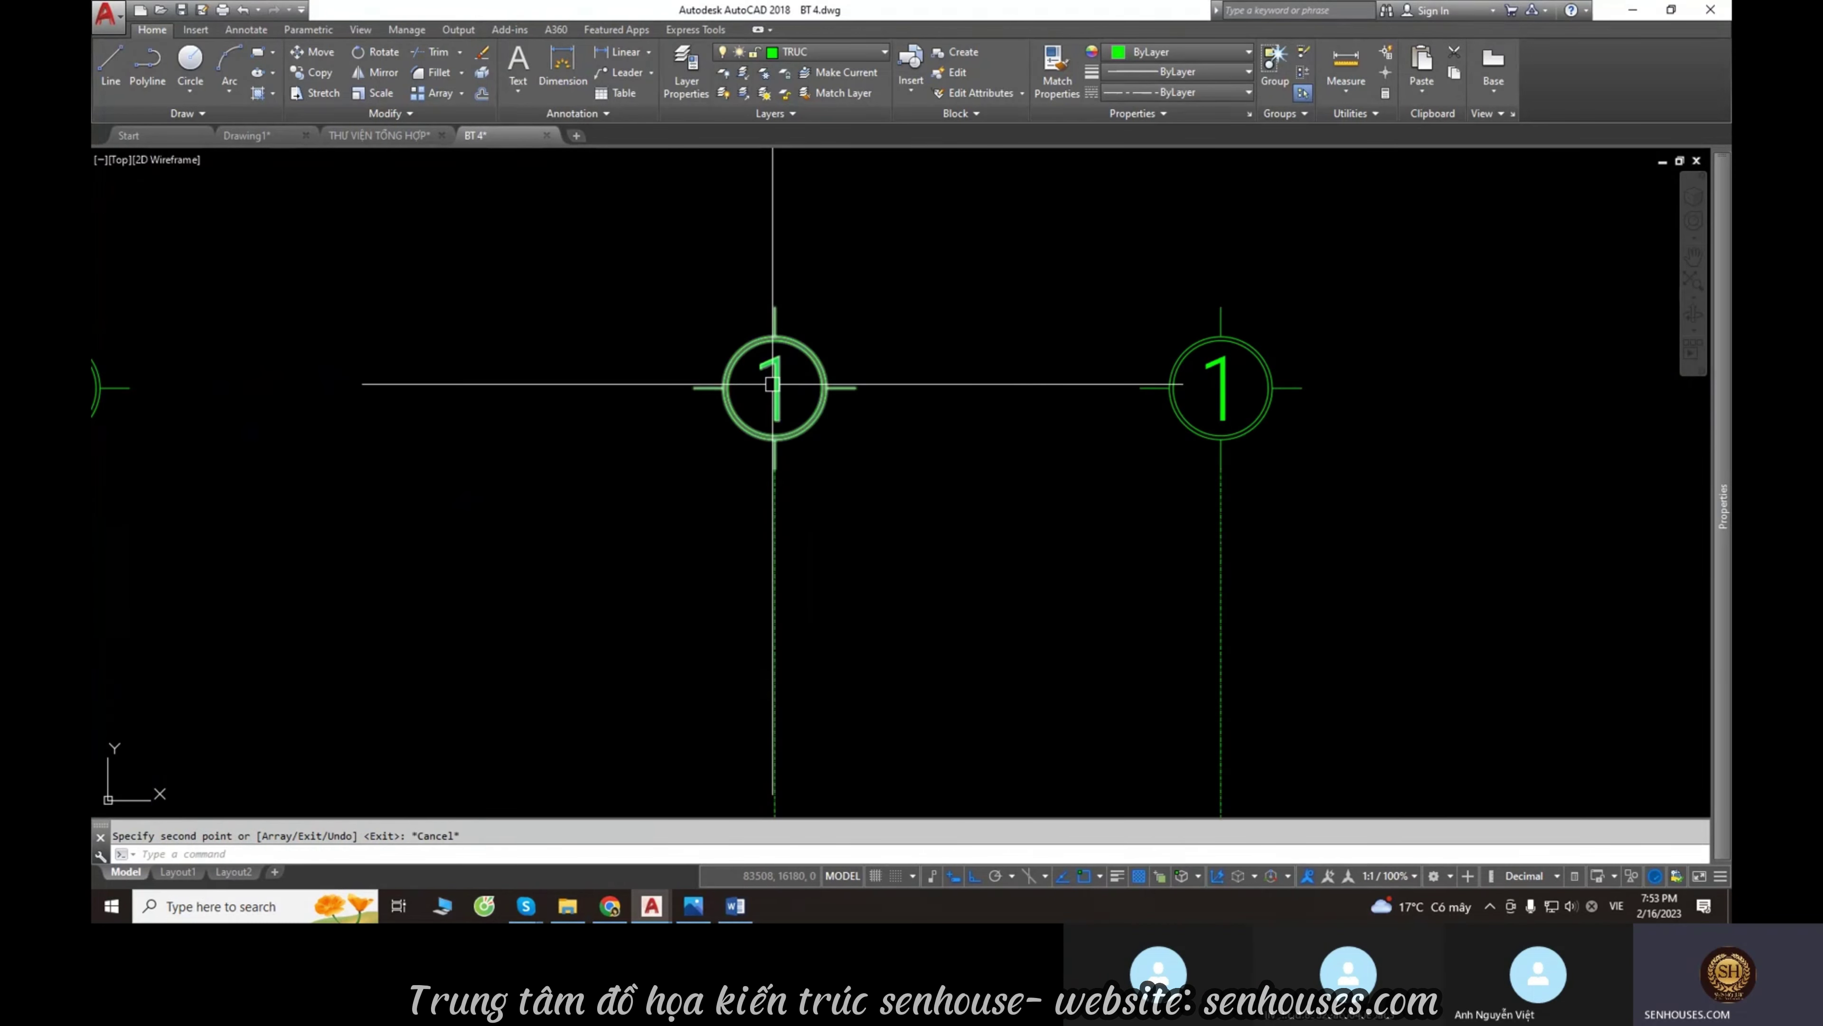
double_click(773, 384)
text(2)
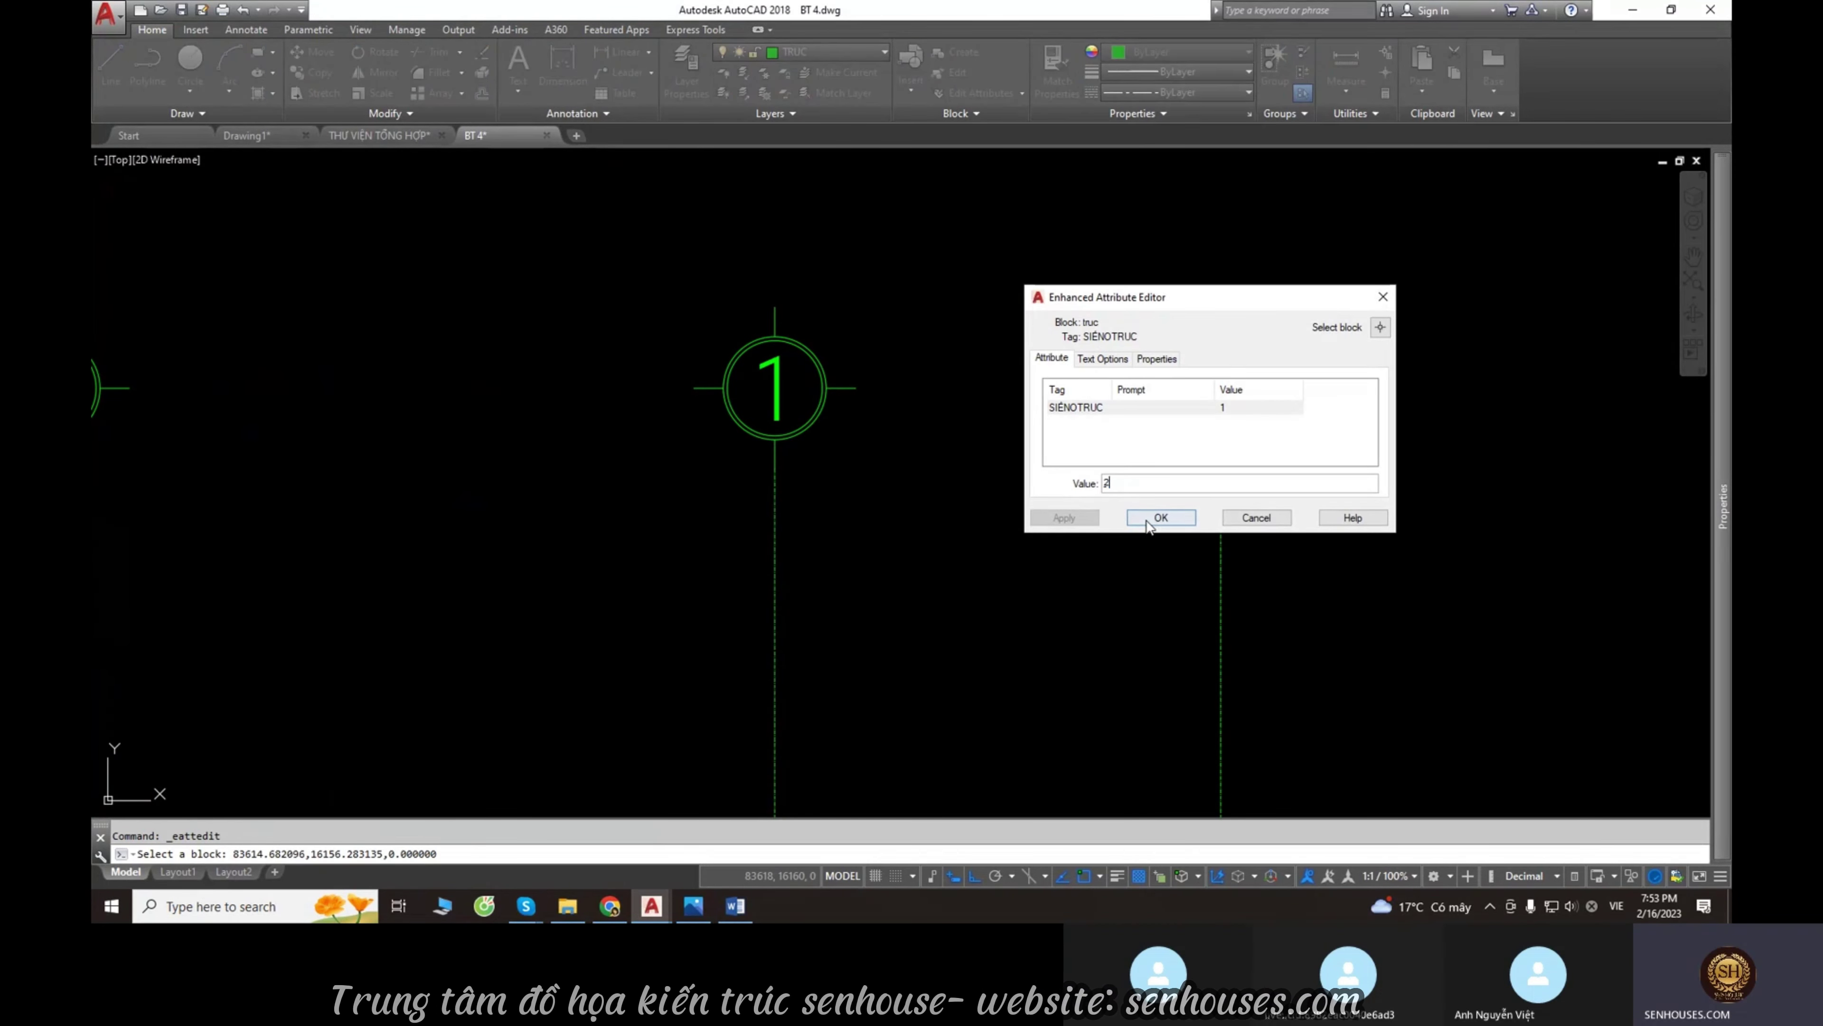
click(1148, 523)
scroll(1119, 489, down, 5)
scroll(952, 423, up, 4)
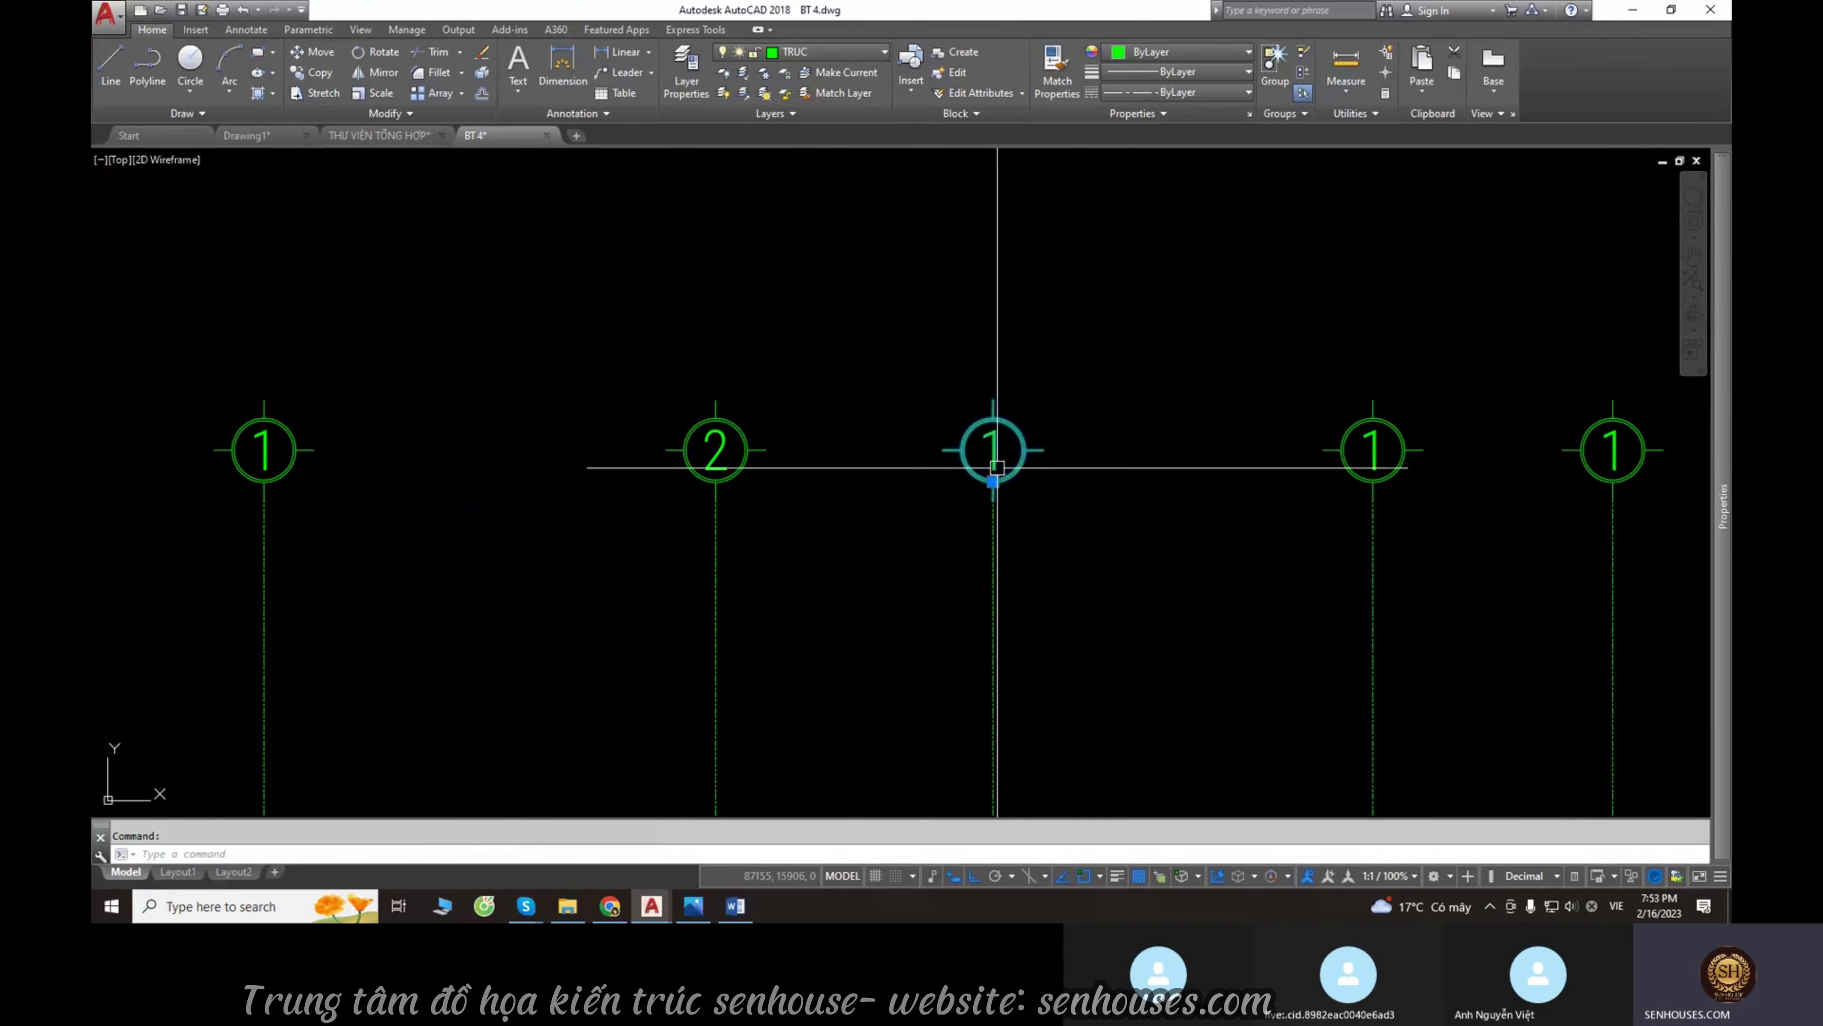
double_click(993, 448)
text(3)
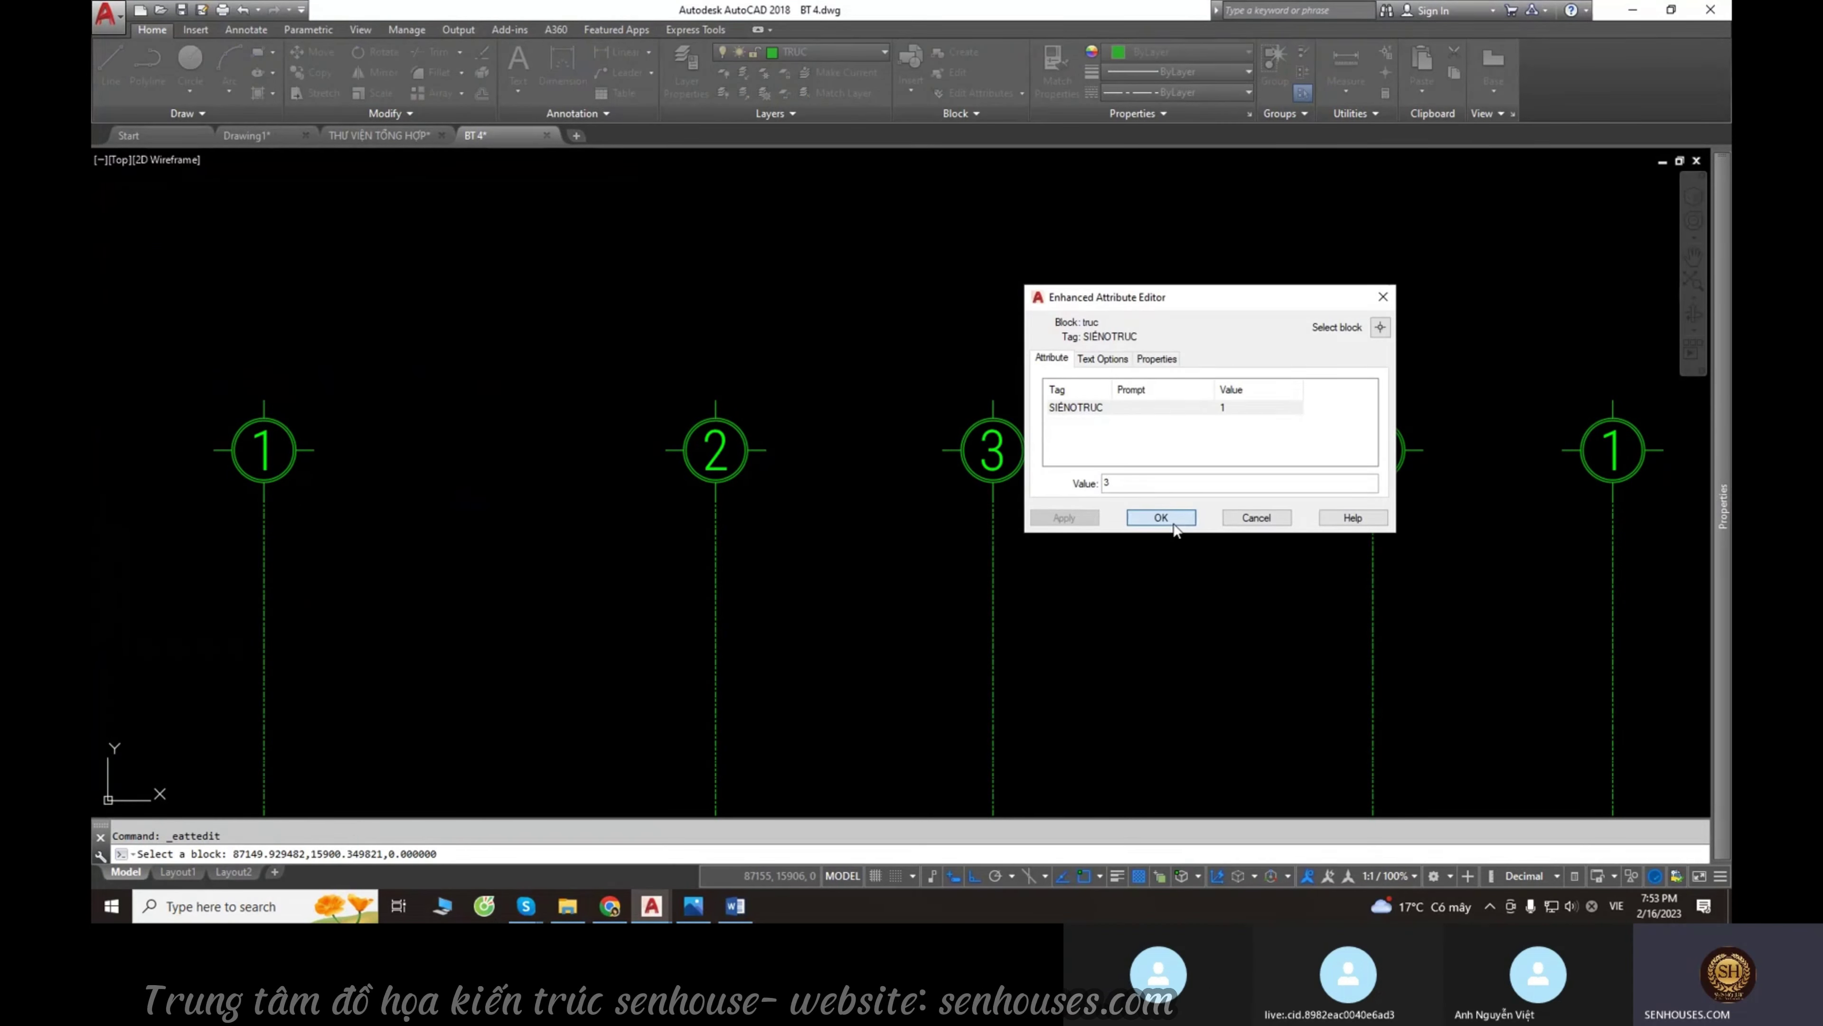
click(1174, 526)
Change the fourth and fifth bubbles' attribute values to 4 and 5.
middle_drag(1332, 533, 871, 488)
double_click(924, 420)
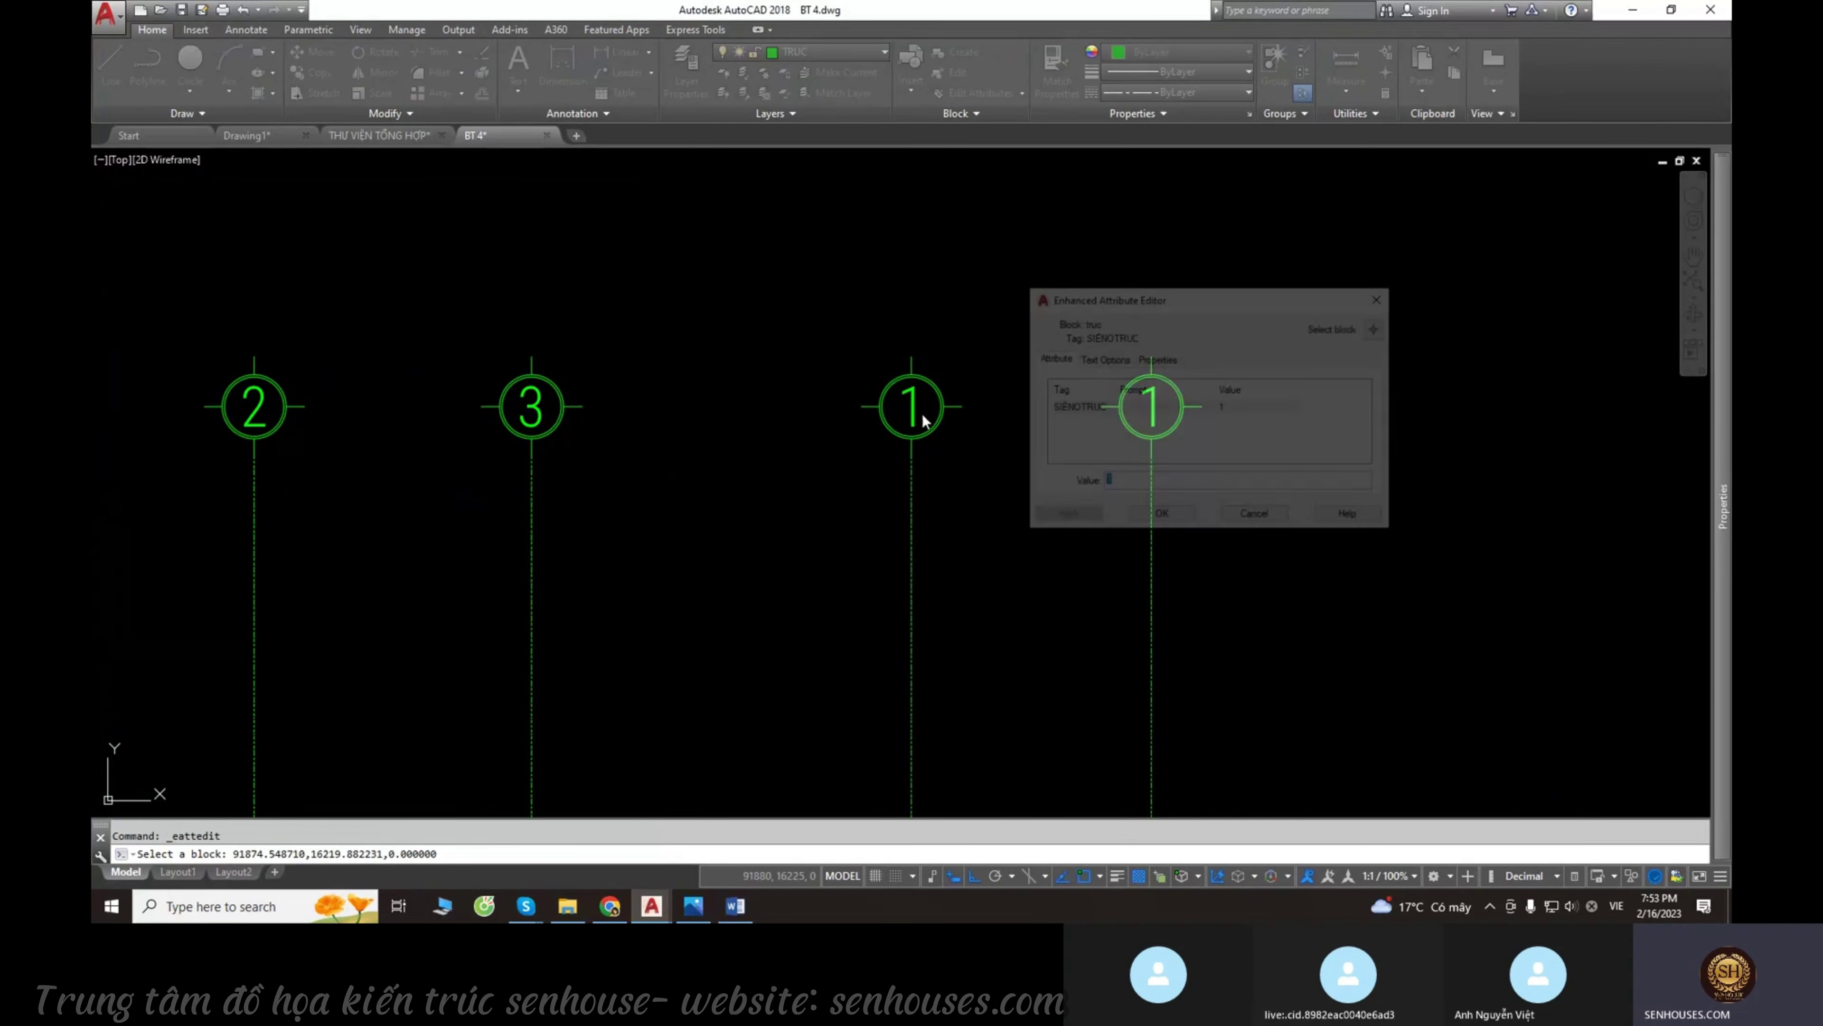
click(1190, 527)
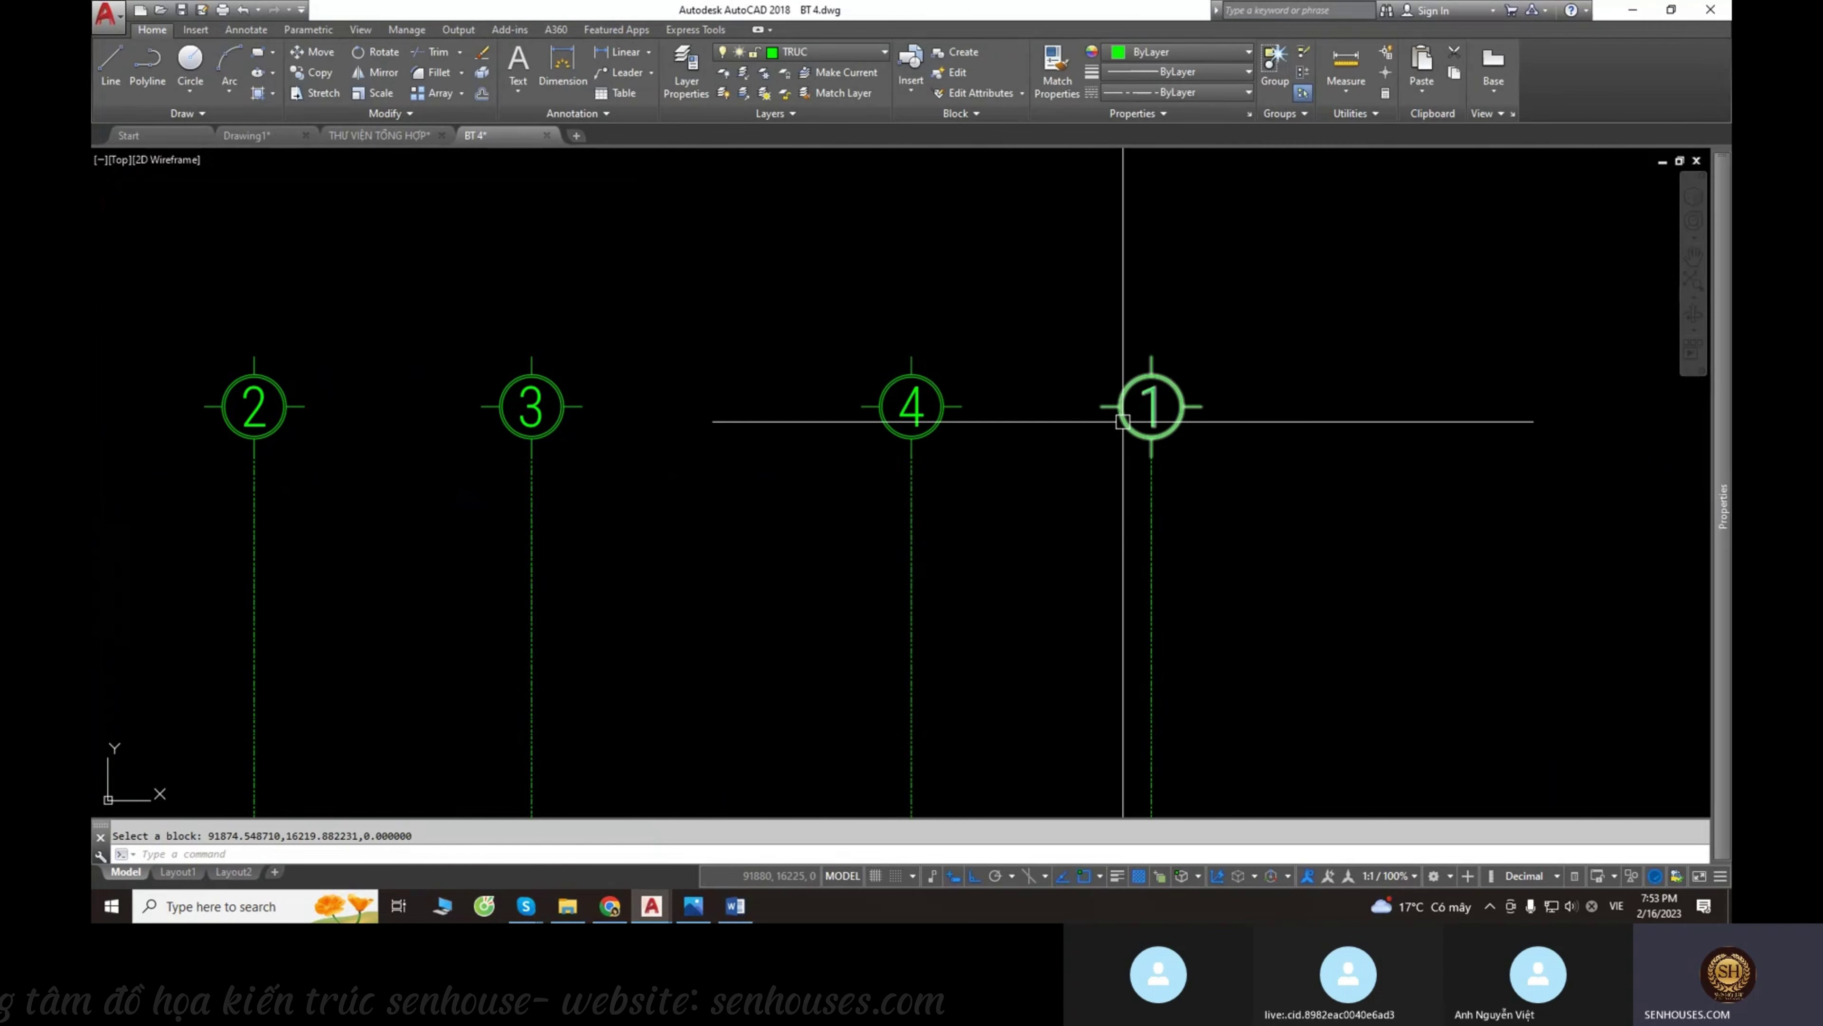
double_click(1149, 410)
click(1161, 514)
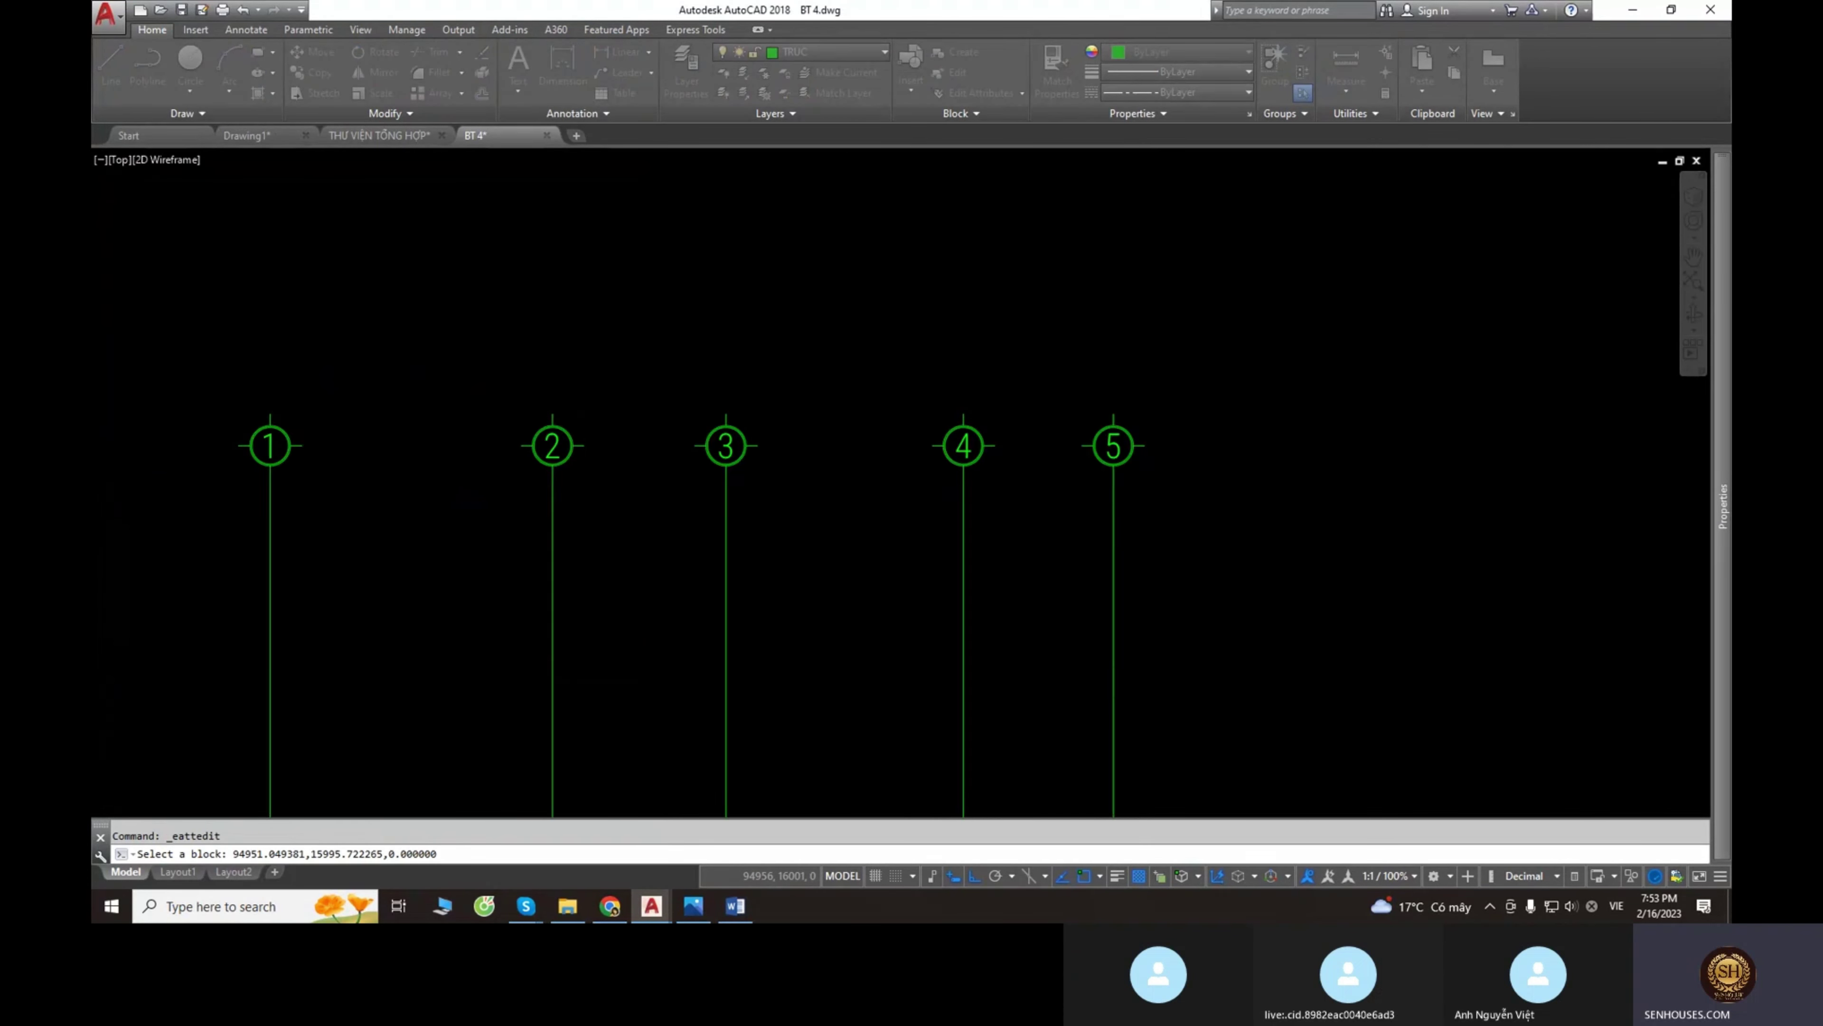
scroll(1050, 448, down, 3)
scroll(1067, 440, up, 3)
click(1080, 446)
right_click(1082, 451)
Set axis line 5's linetype scale to 50 and match it onto axis lines 1–4.
click(1213, 399)
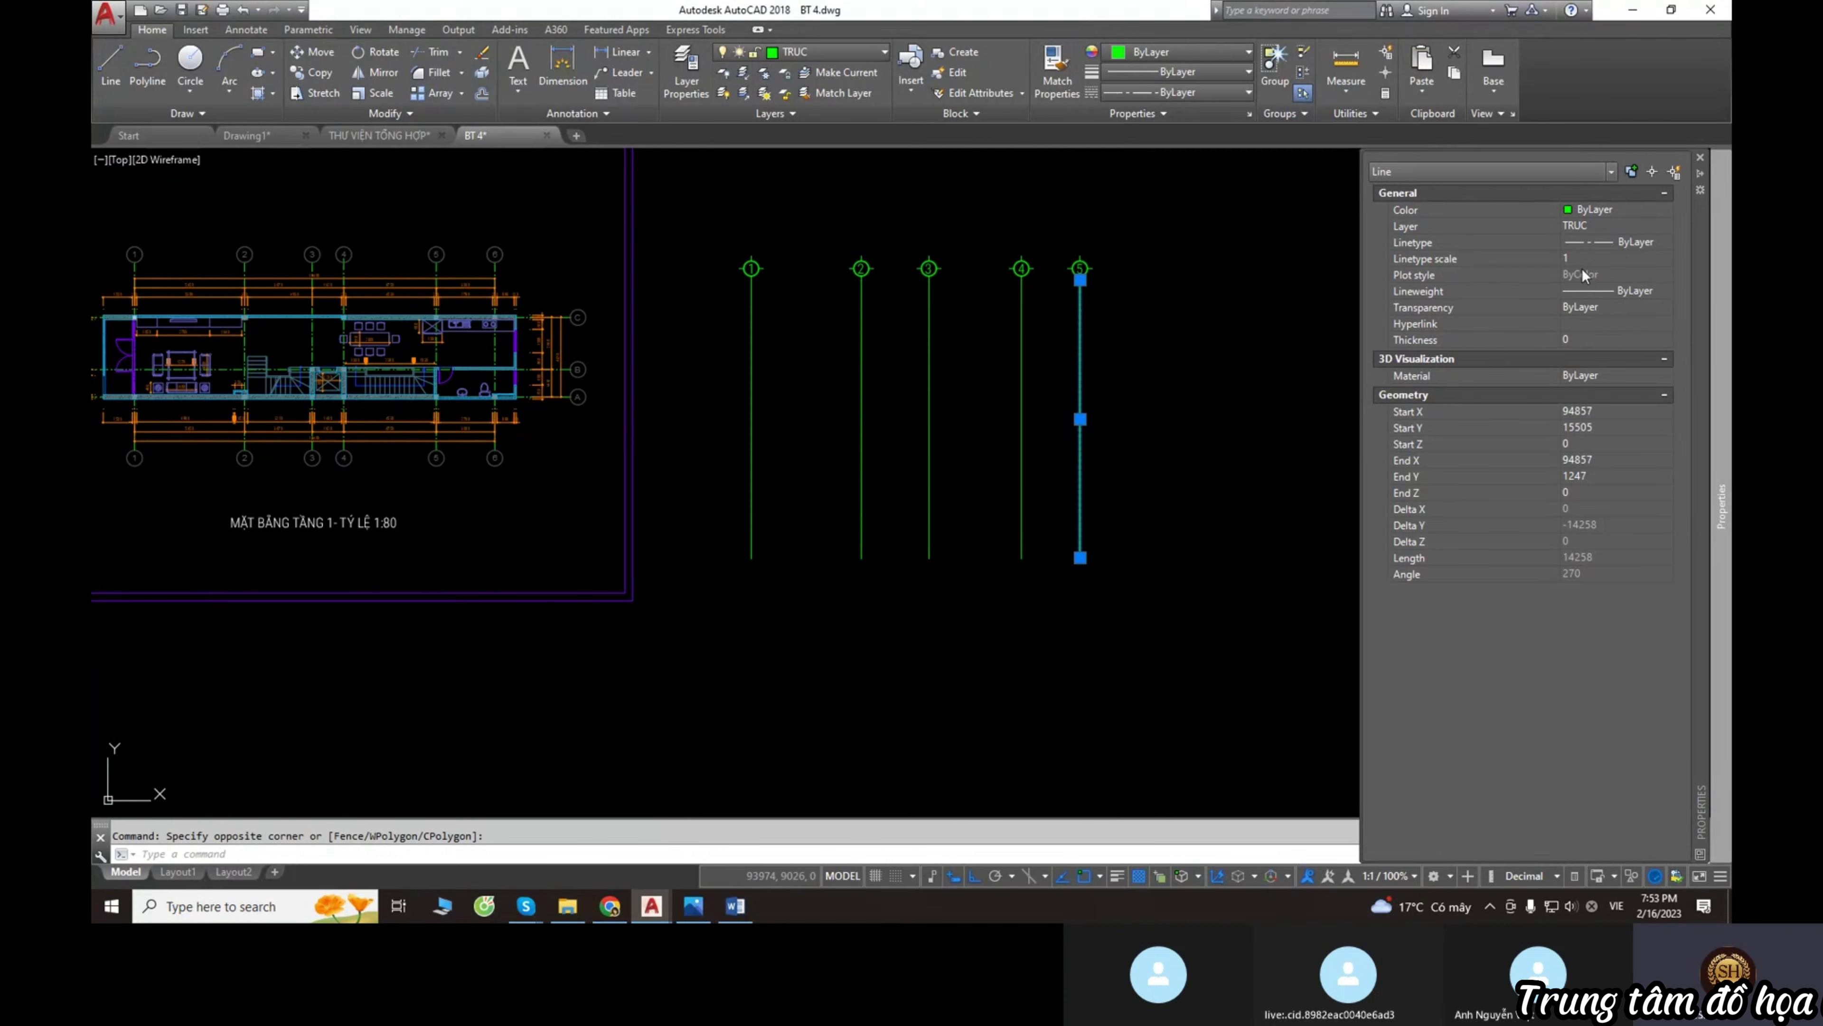
click(1583, 258)
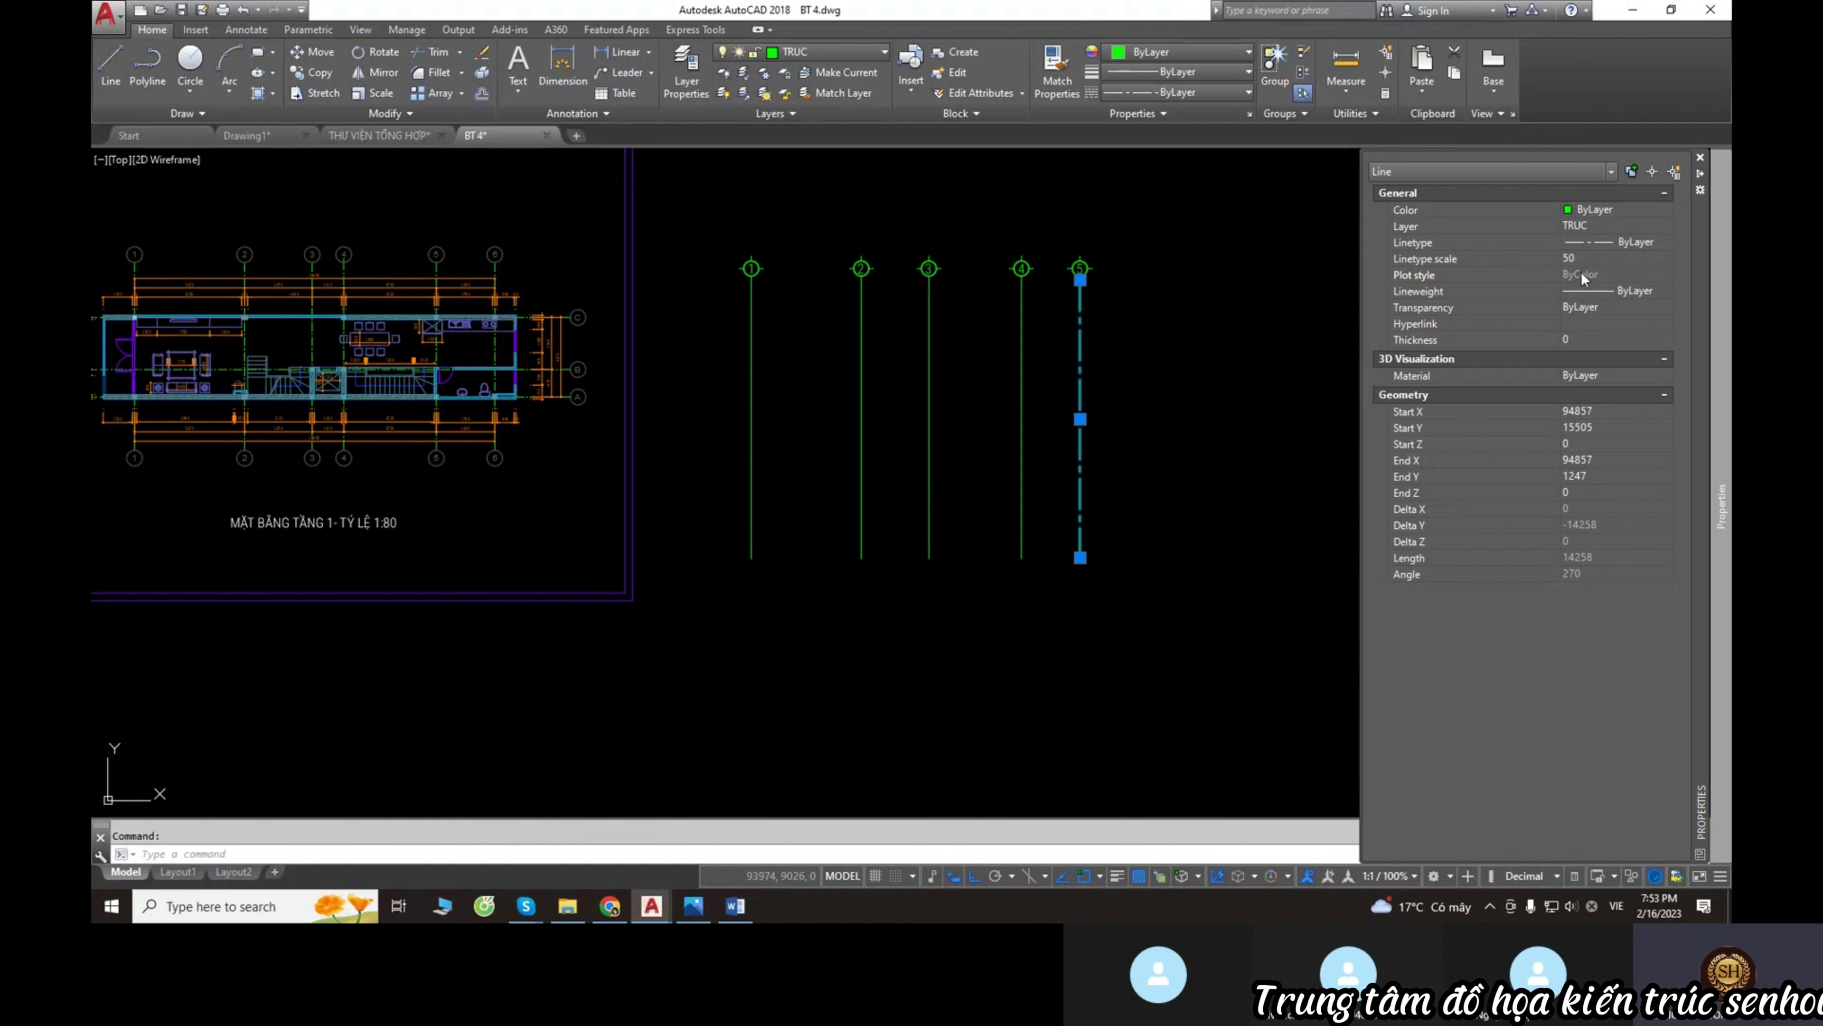
key(Escape)
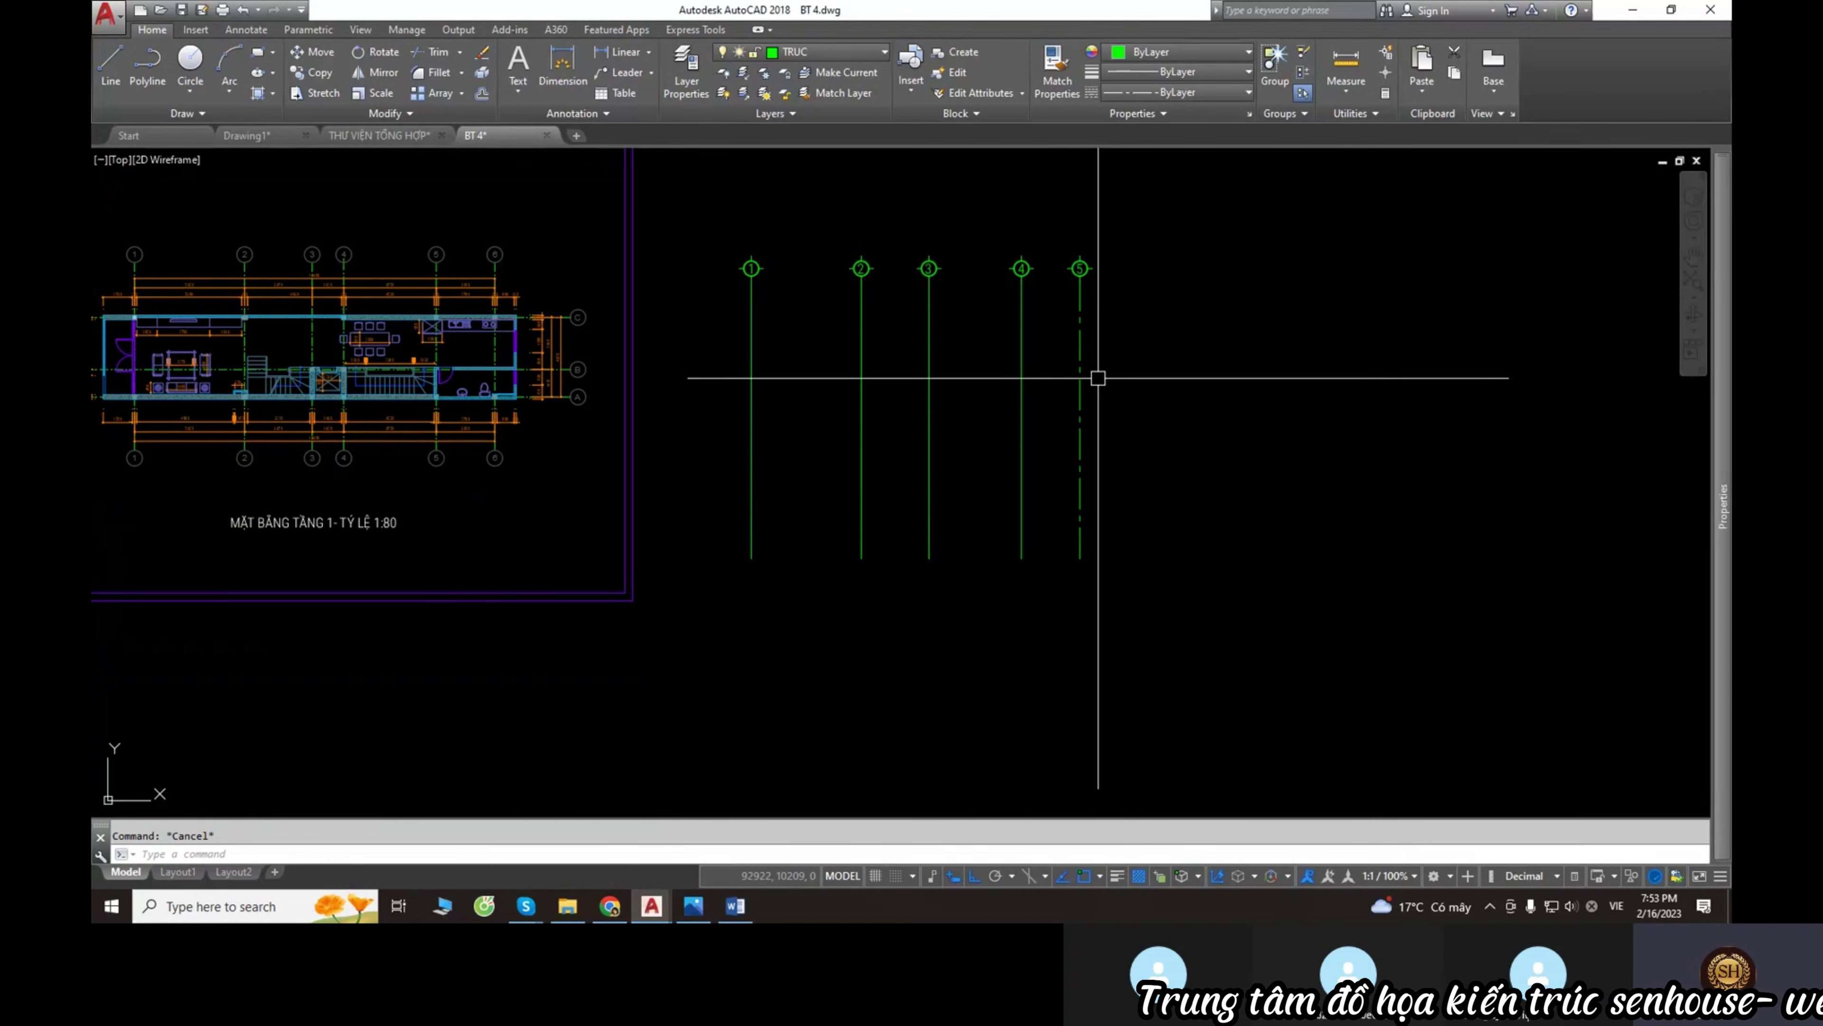
click(1080, 406)
click(651, 419)
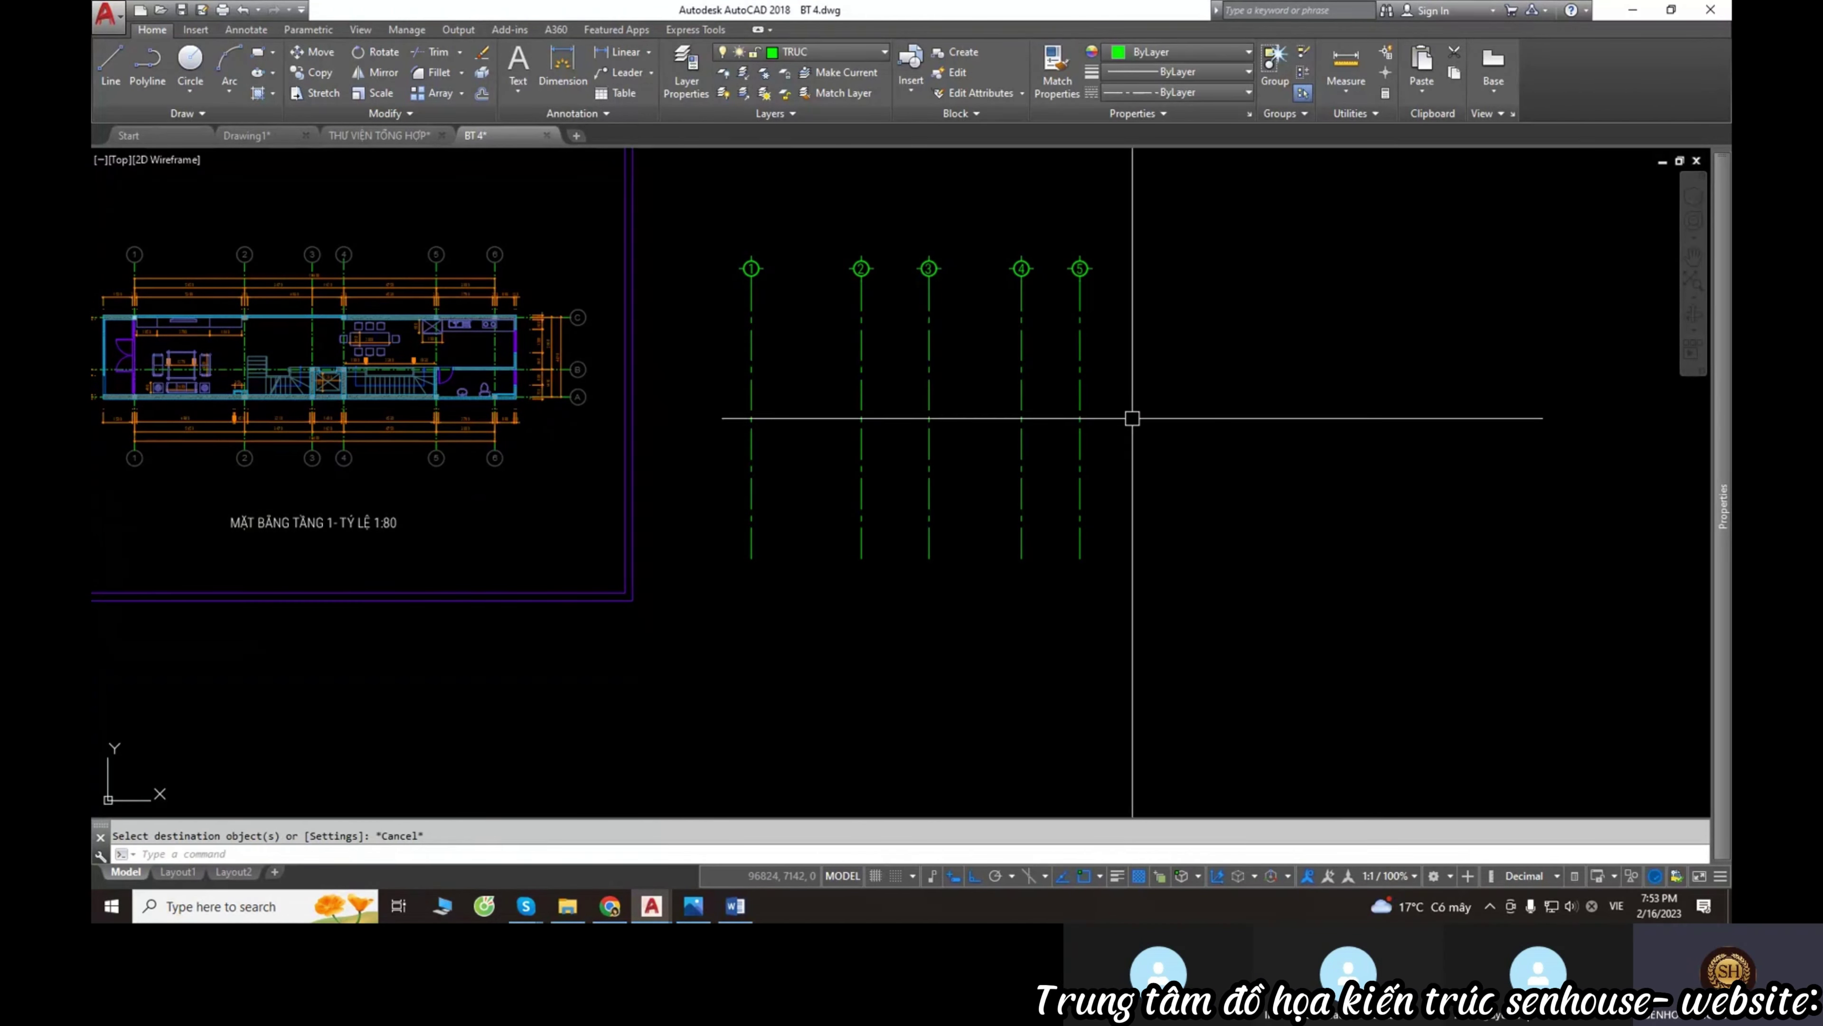
key(Escape)
Draw a horizontal axis line spanning across the tops of axes 1–5.
text(l)
key(Return)
click(671, 332)
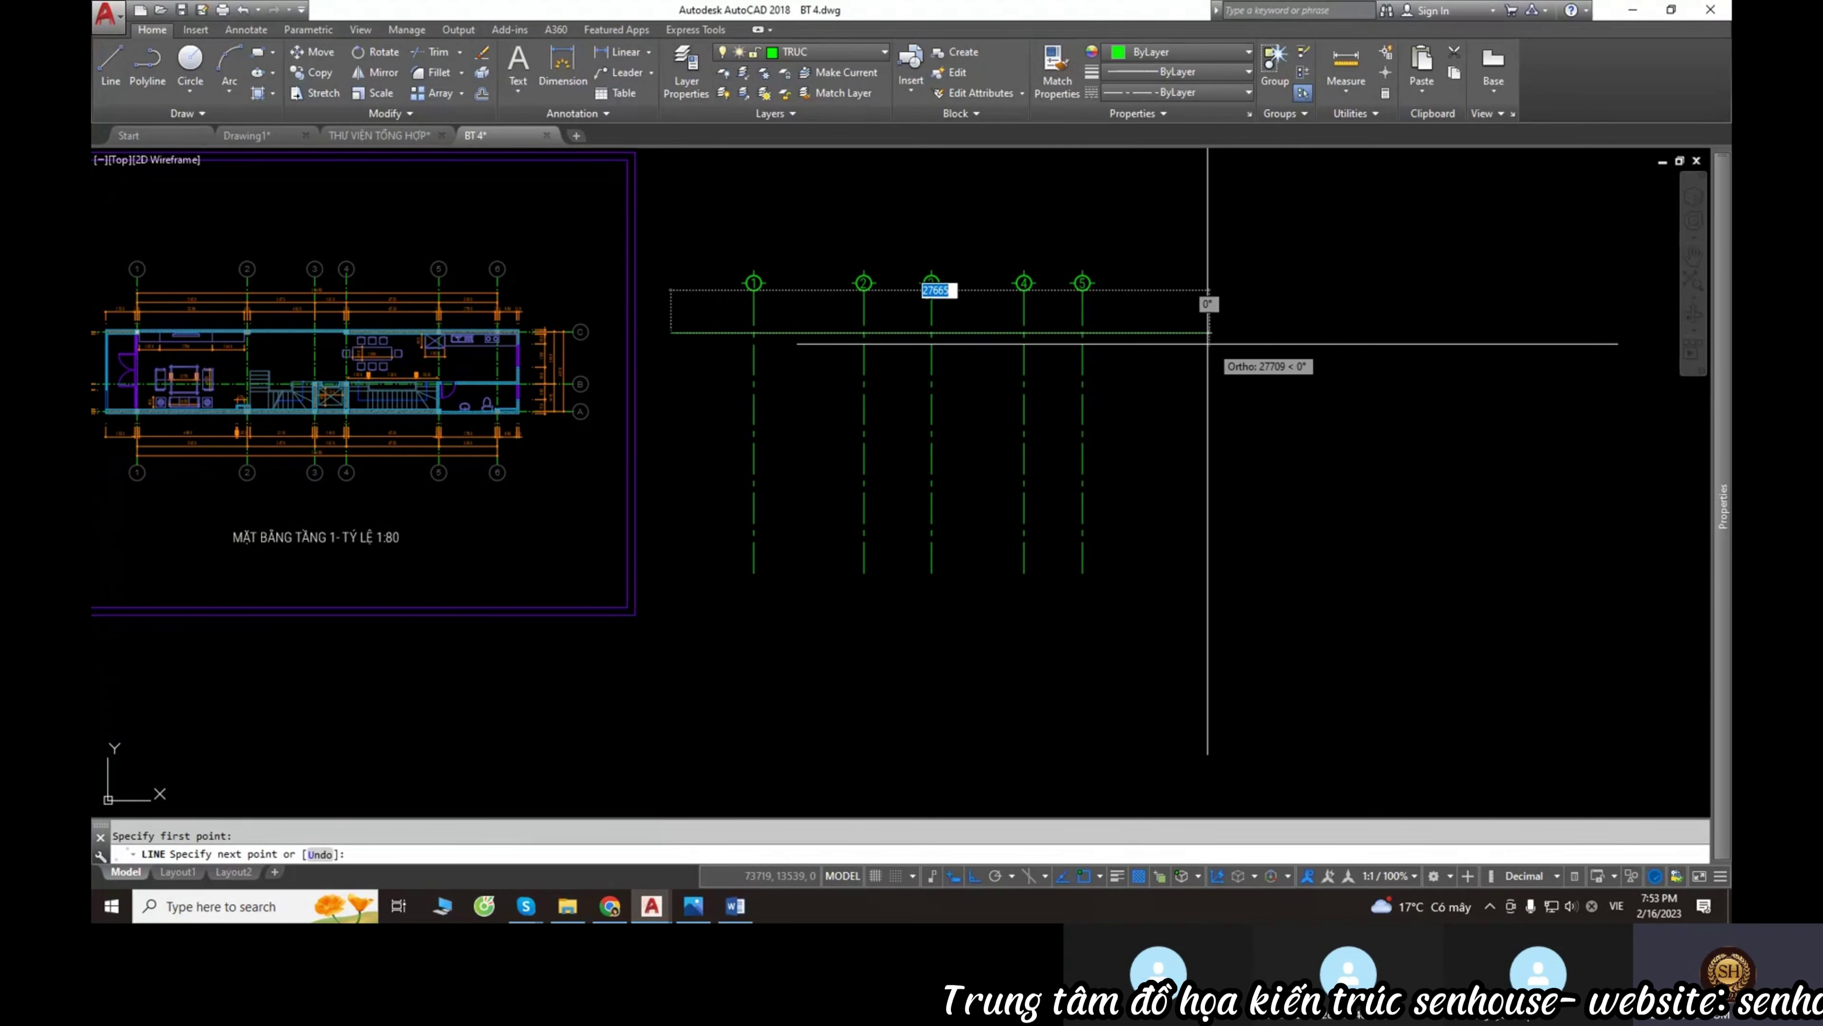
click(1175, 332)
key(Return)
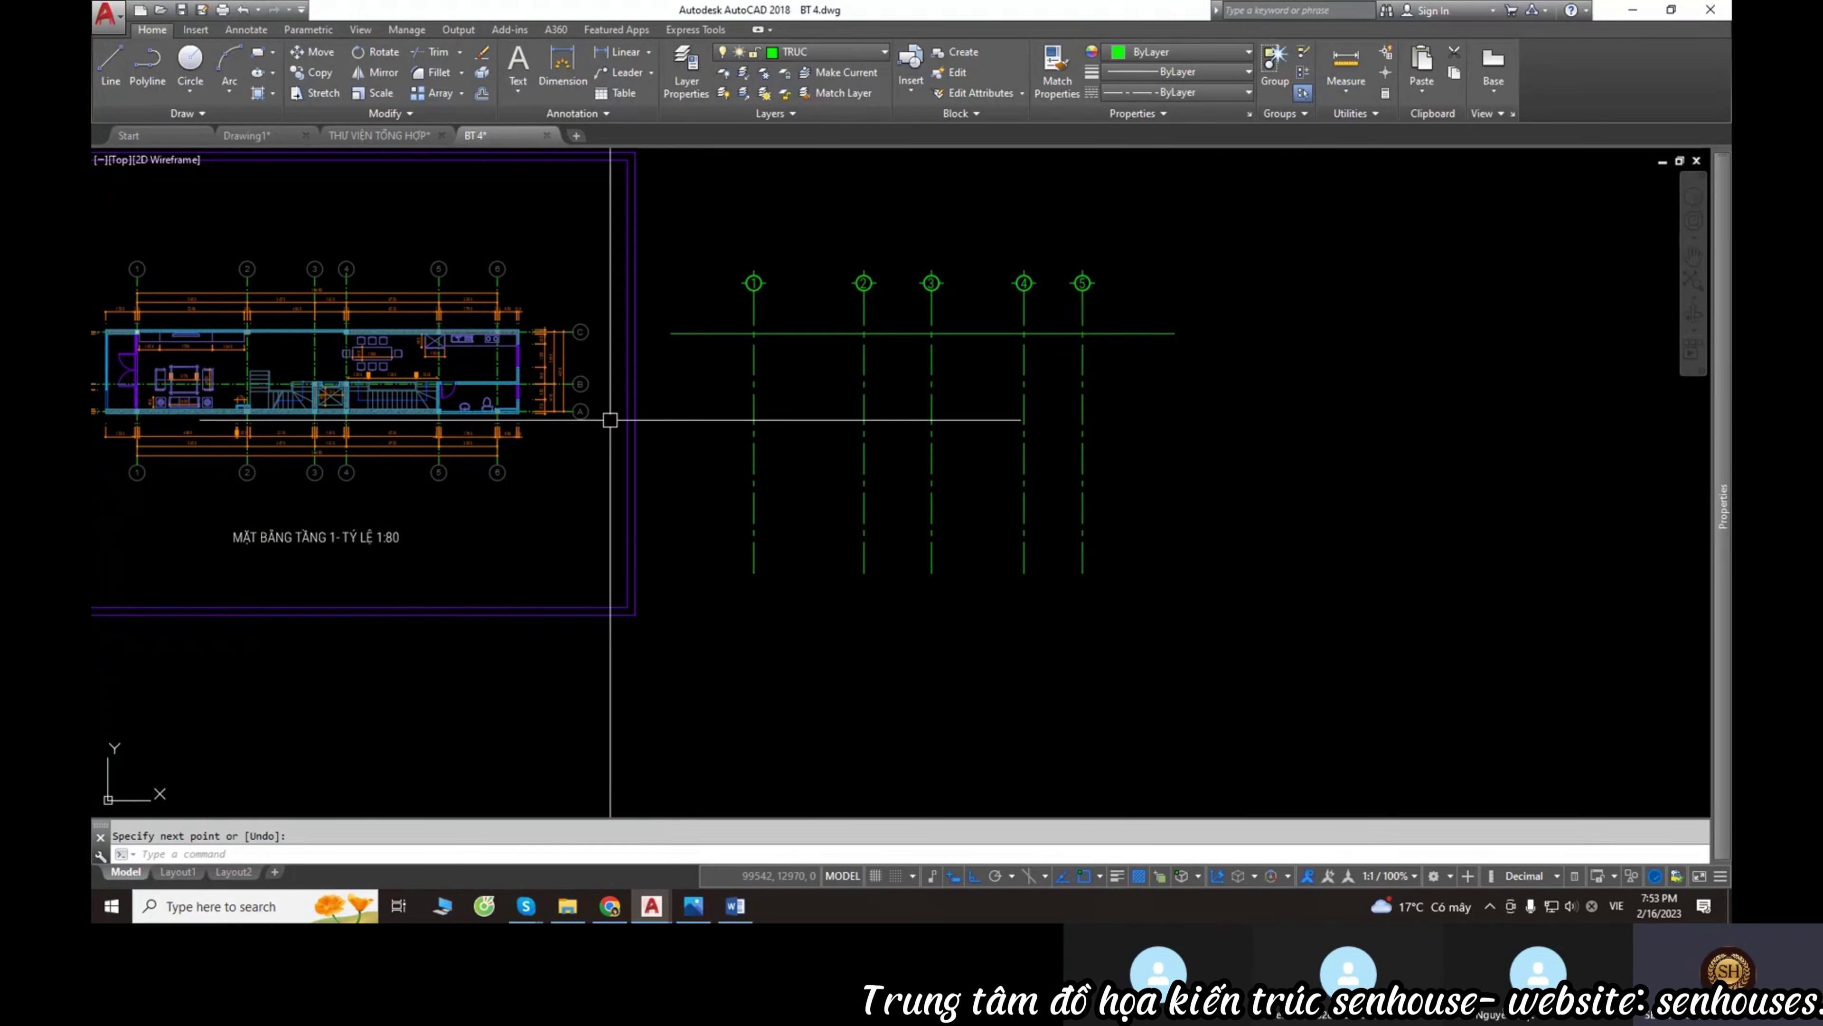
scroll(528, 355, up, 8)
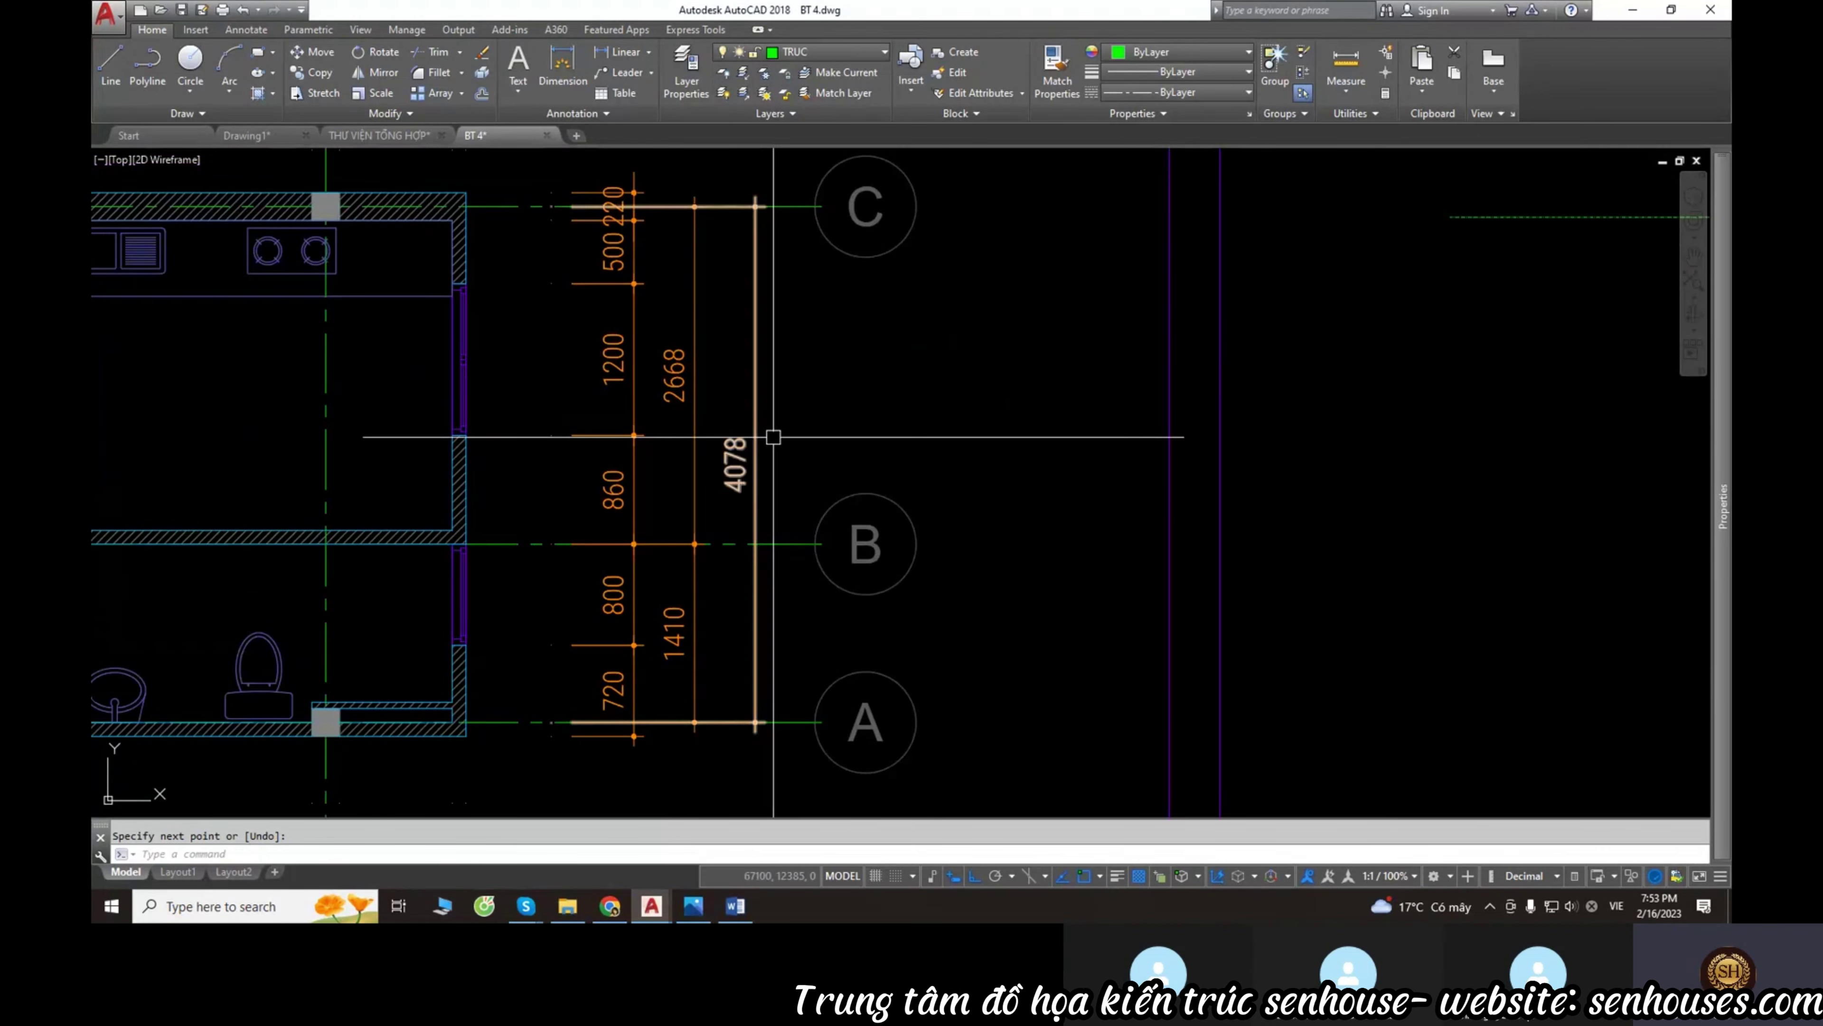
scroll(773, 436, down, 5)
scroll(931, 390, up, 5)
drag(1152, 269, 1192, 348)
Copy the top horizontal axis 2700 downward.
text(co)
key(Return)
click(1171, 368)
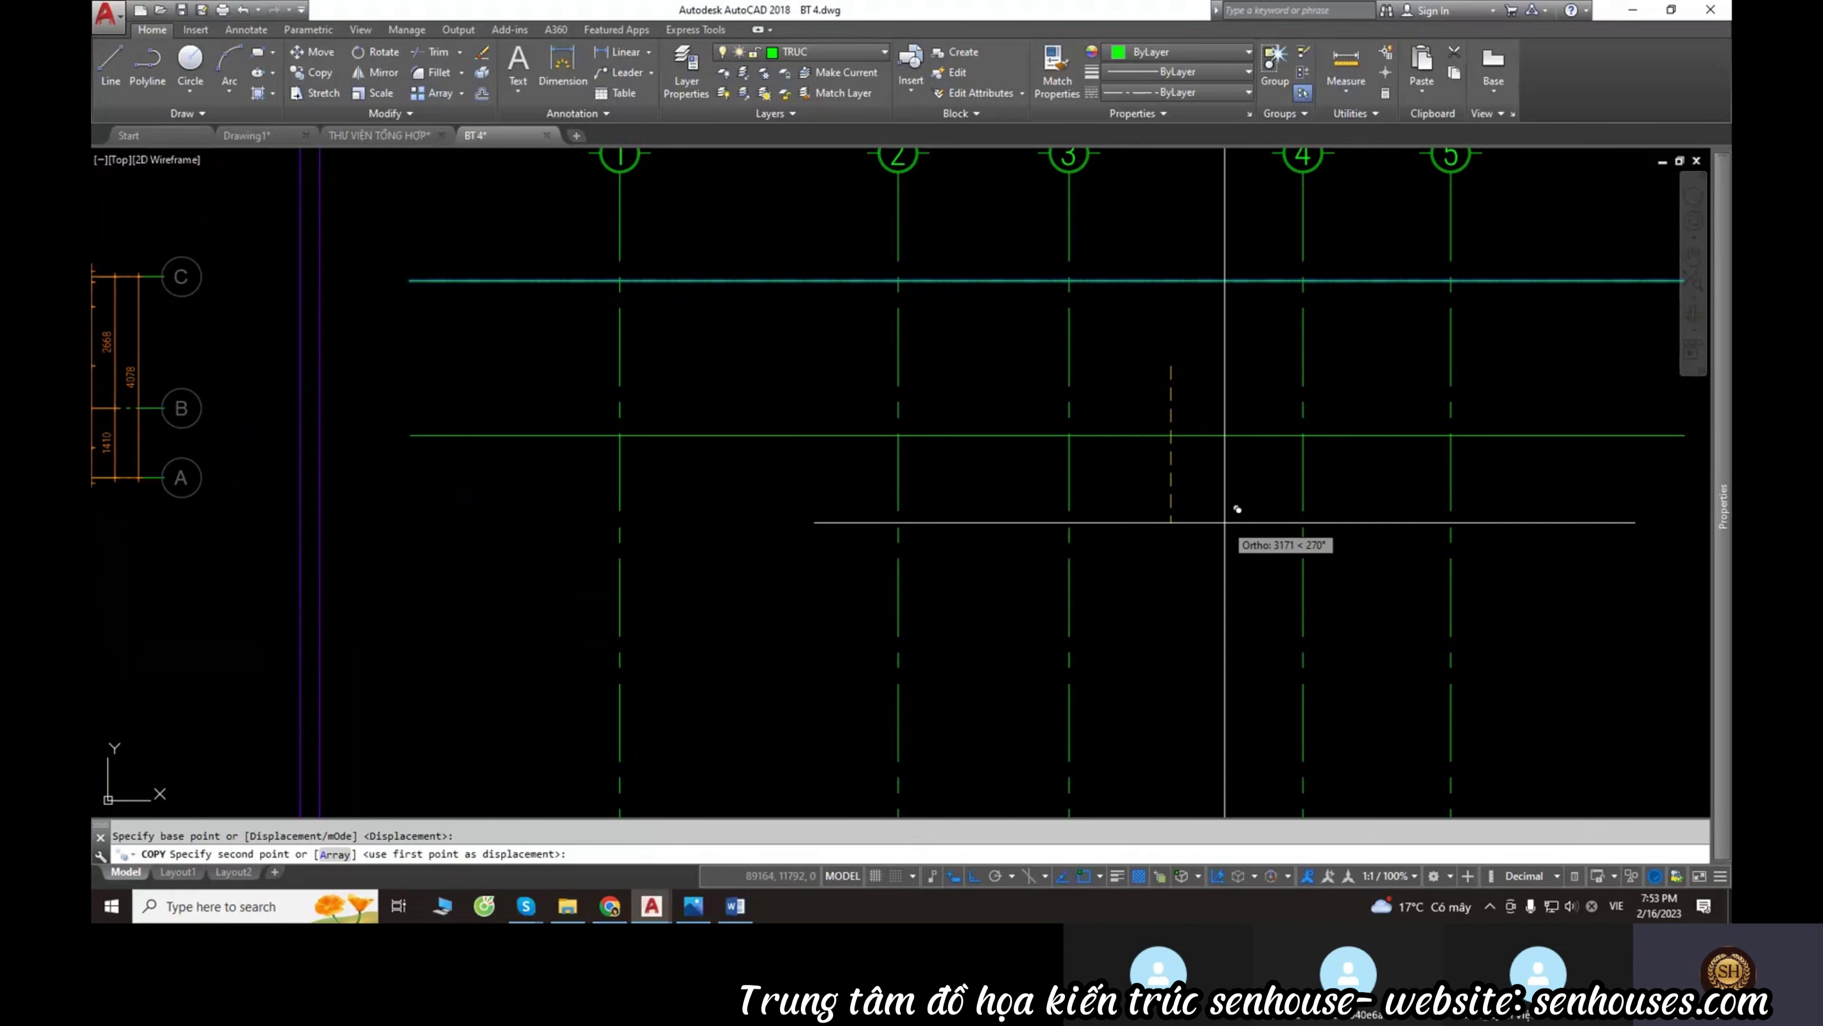
text(2700)
key(Return)
key(Escape)
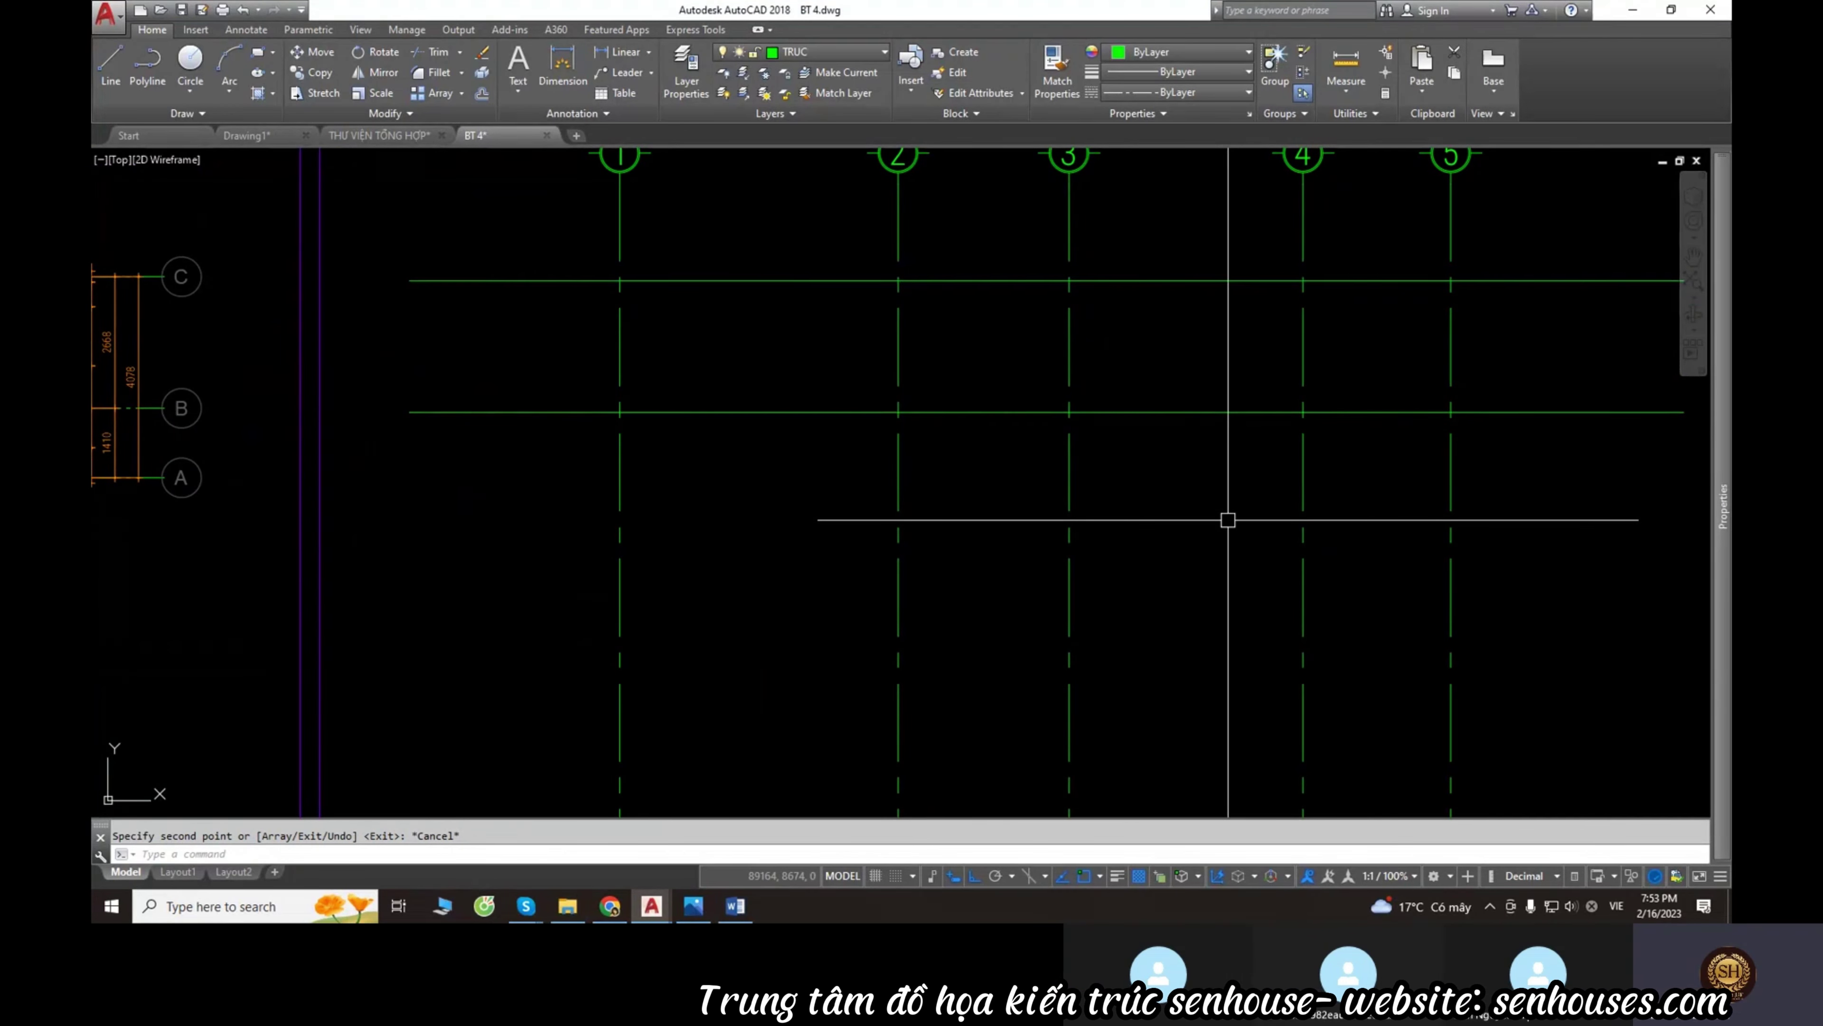
scroll(1228, 519, down, 4)
scroll(1077, 518, up, 5)
middle_drag(1144, 556, 1020, 545)
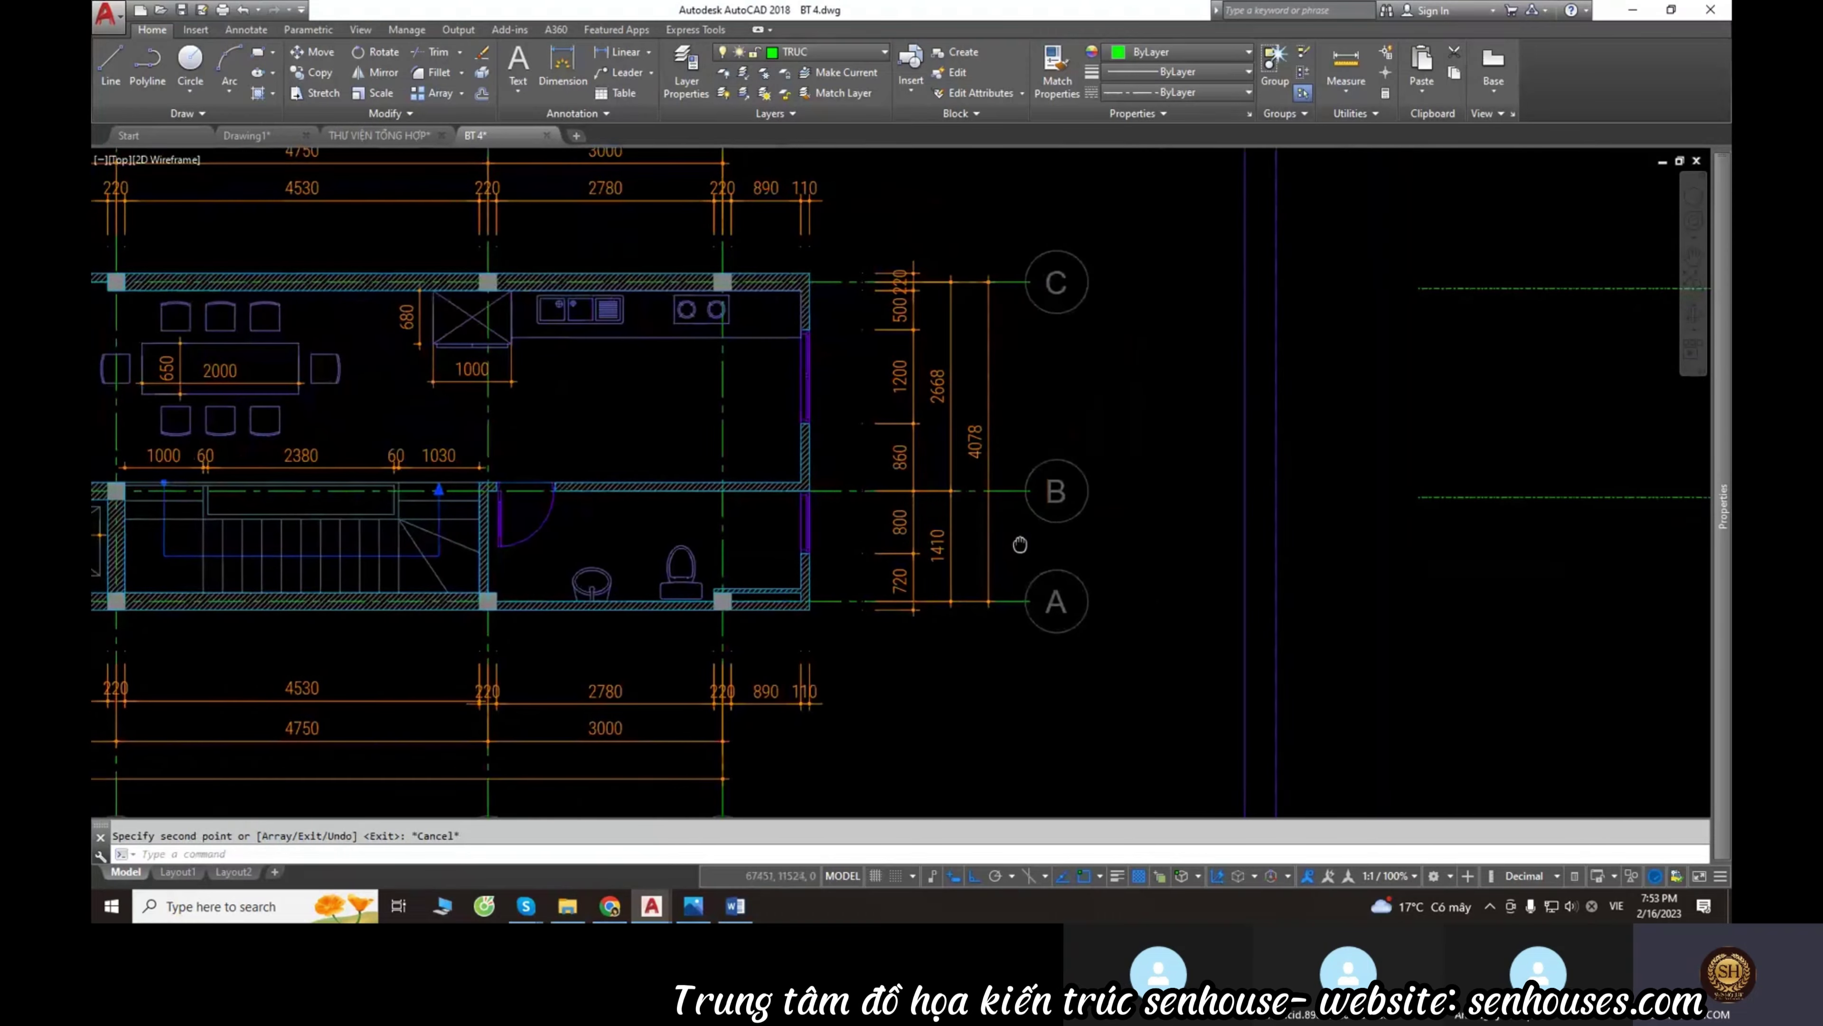
scroll(1019, 544, down, 5)
scroll(1054, 534, up, 5)
Copy the horizontal axis again further down to make the third horizontal axis.
click(851, 440)
text(co)
key(Return)
click(913, 440)
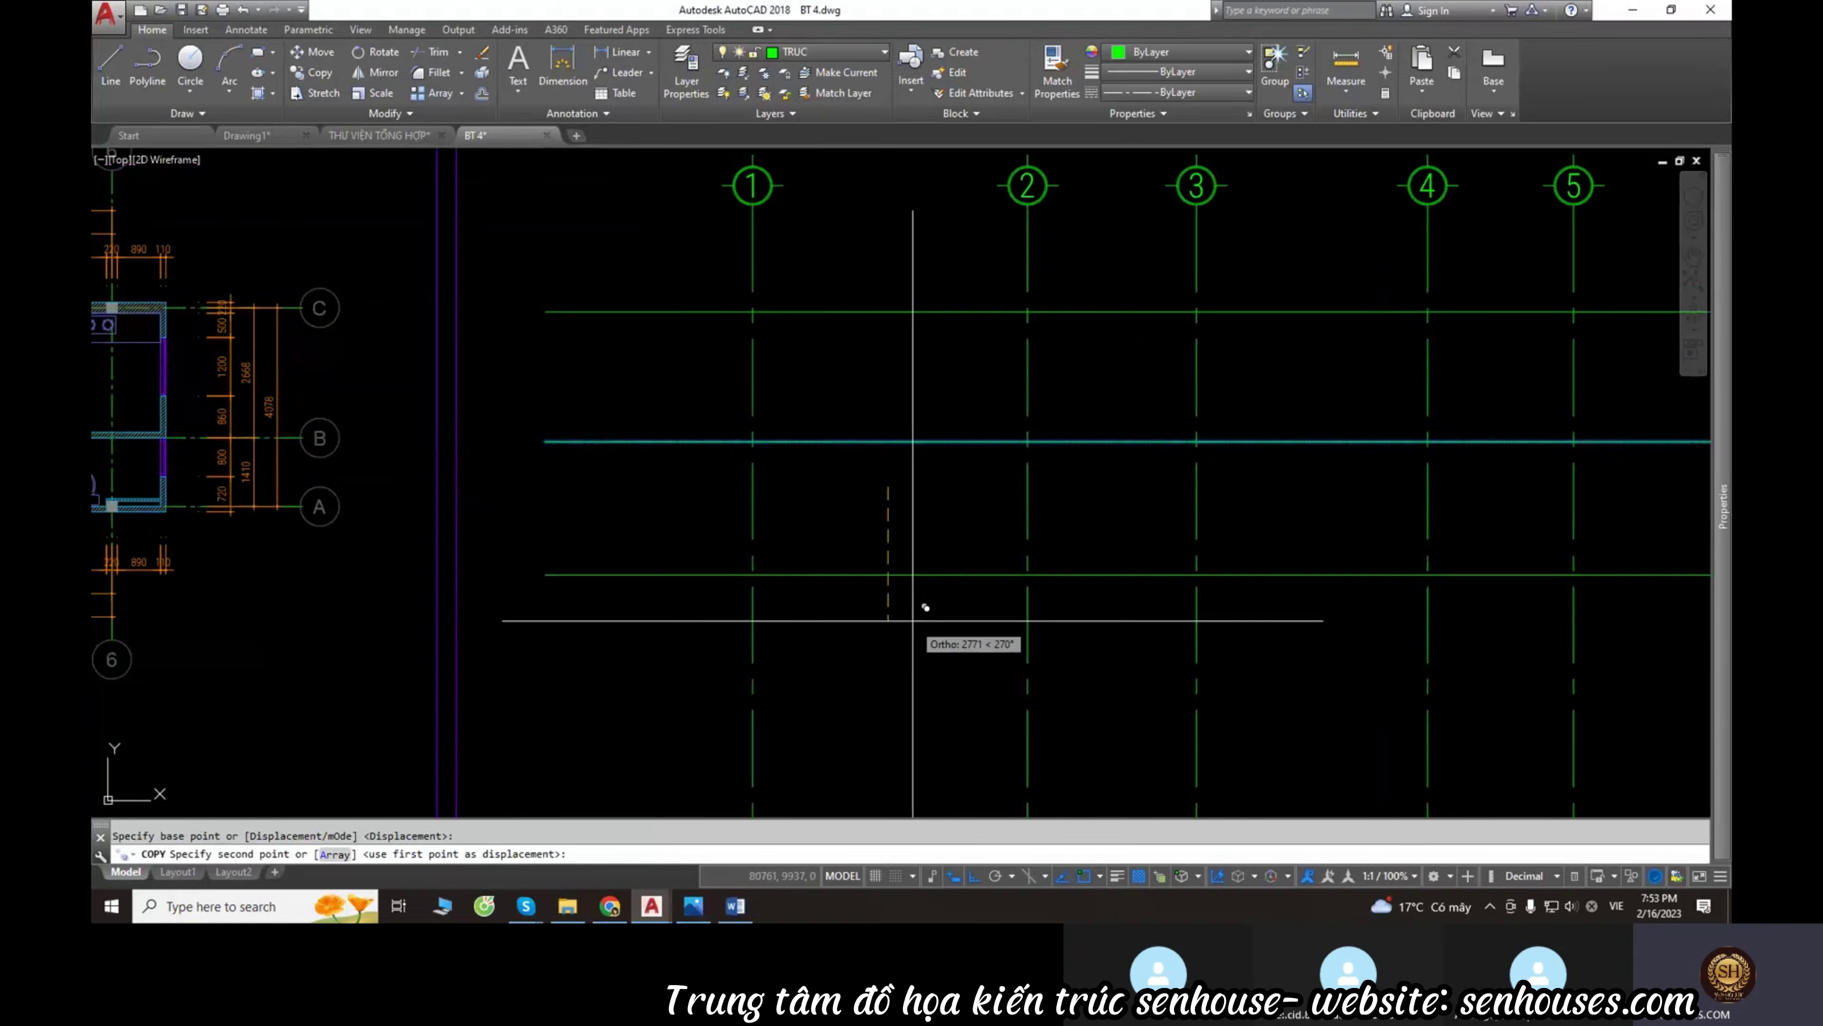
text(10)
key(Return)
scroll(1017, 448, down, 5)
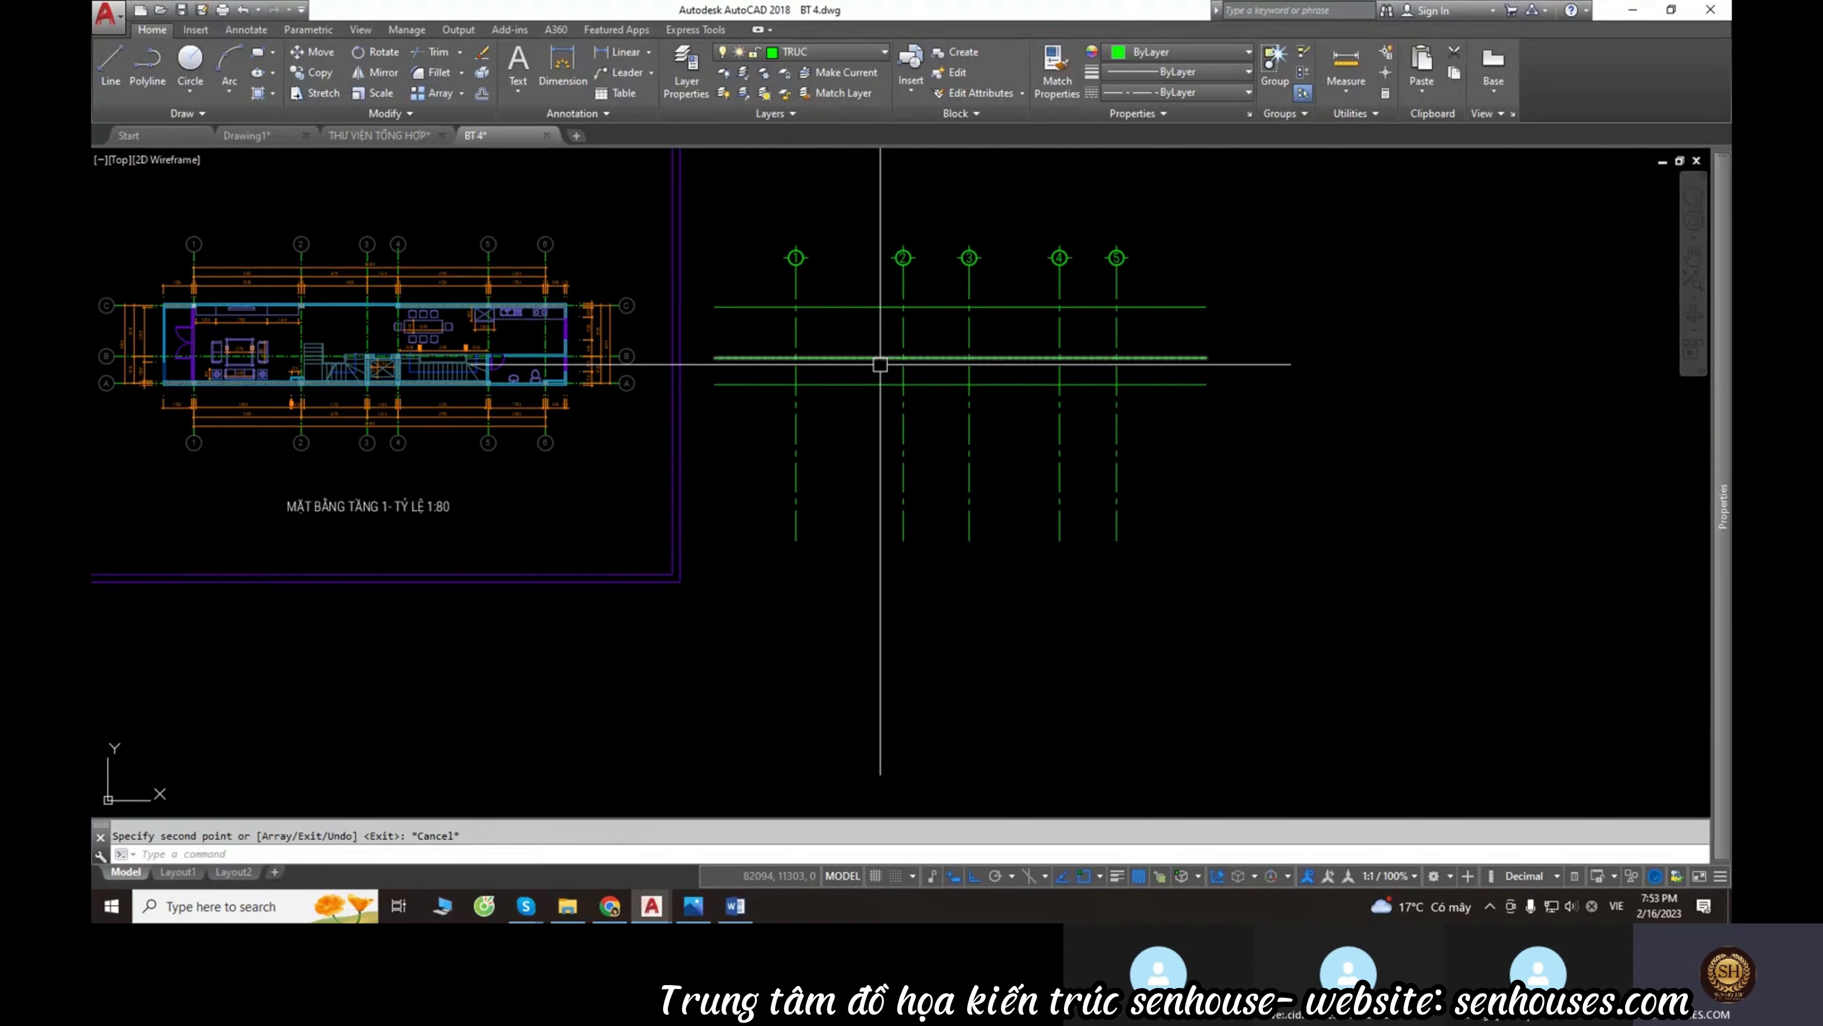
Stretch the lower ends of the vertical axes upward to shorten them.
text(s)
key(Return)
drag(1205, 521, 868, 608)
key(Return)
click(928, 553)
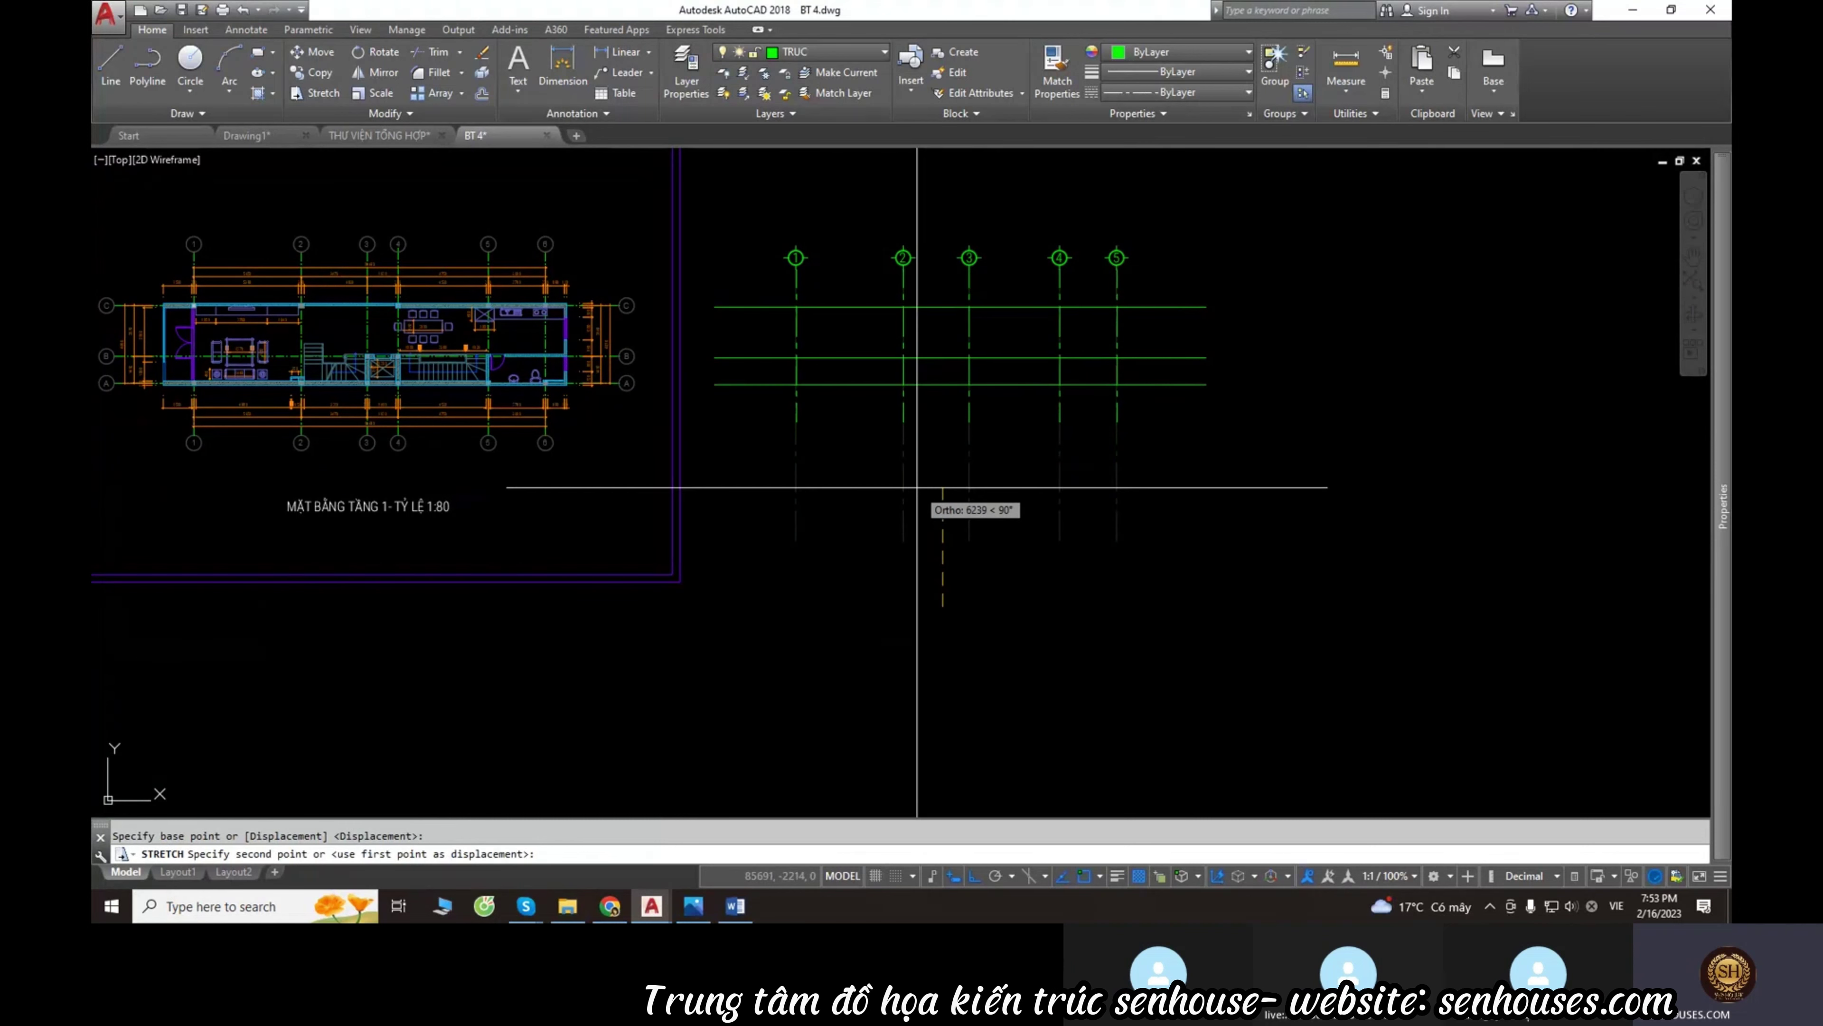
click(797, 429)
key(Escape)
scroll(948, 497, up, 2)
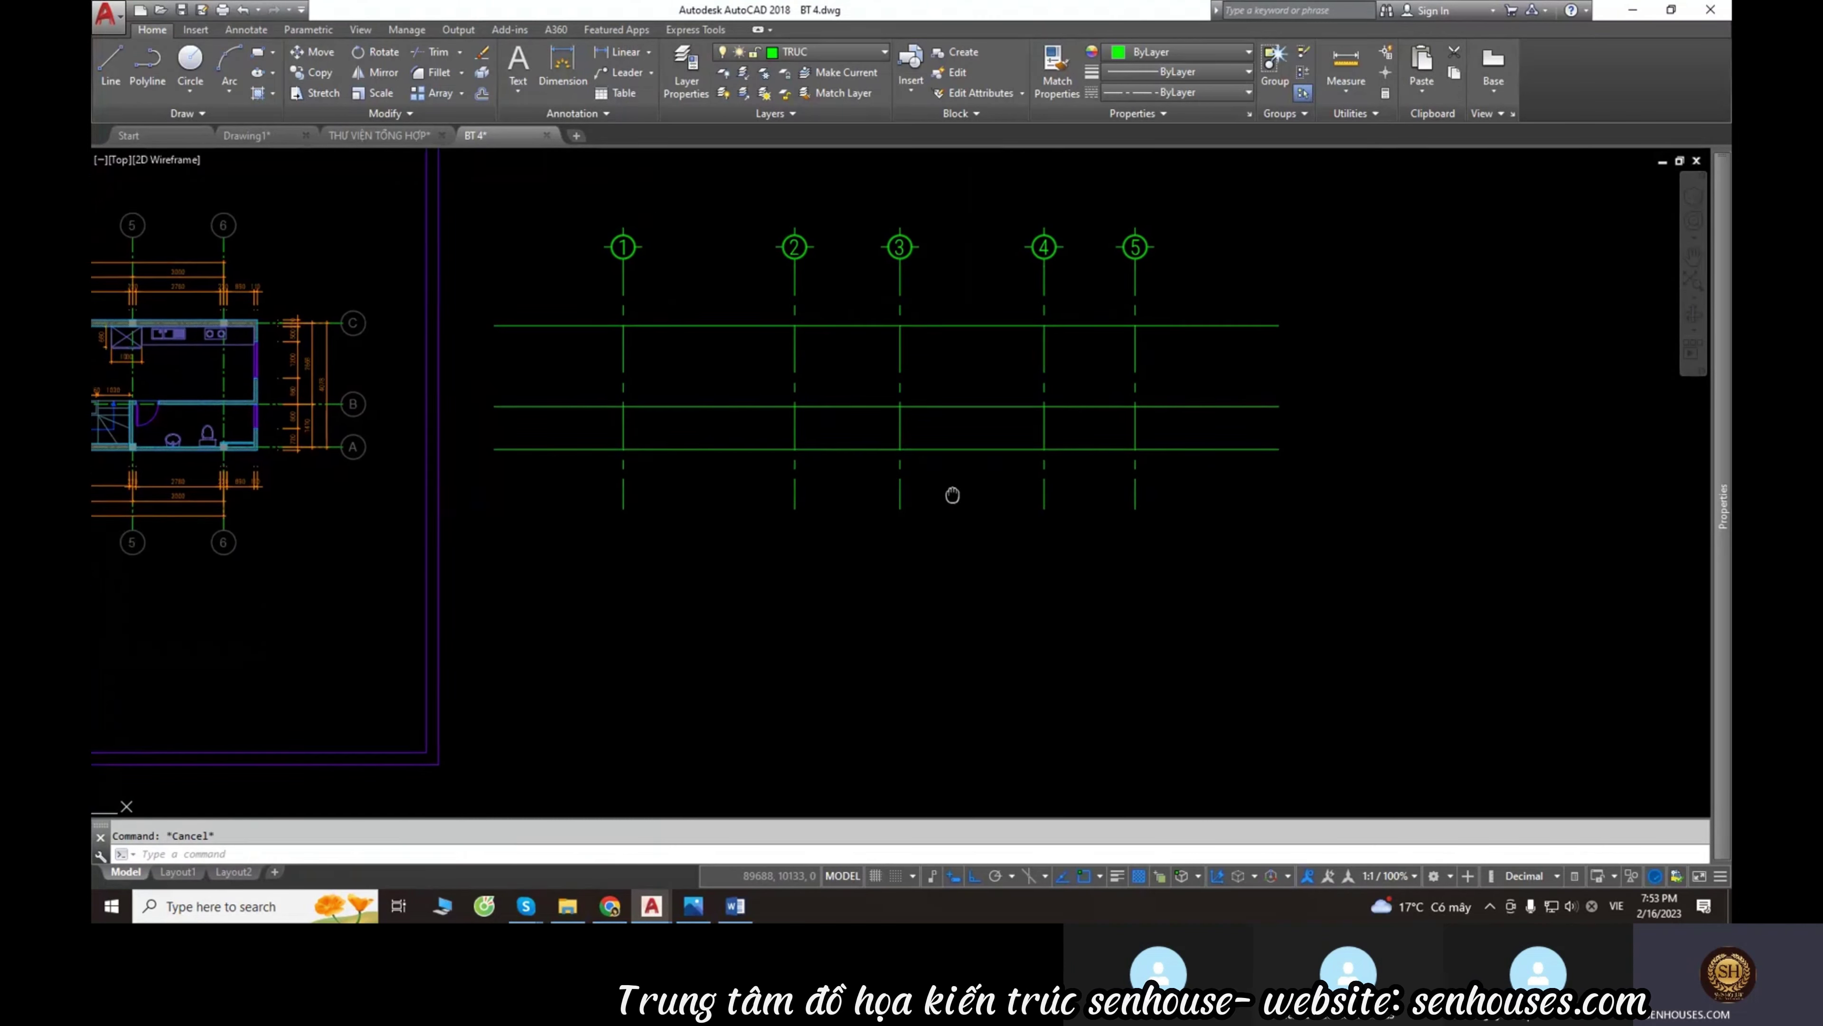
middle_drag(948, 497, 887, 505)
Move the three horizontal axes into their final position across the vertical axes.
click(1263, 560)
click(1181, 319)
text(m)
key(Return)
click(1199, 554)
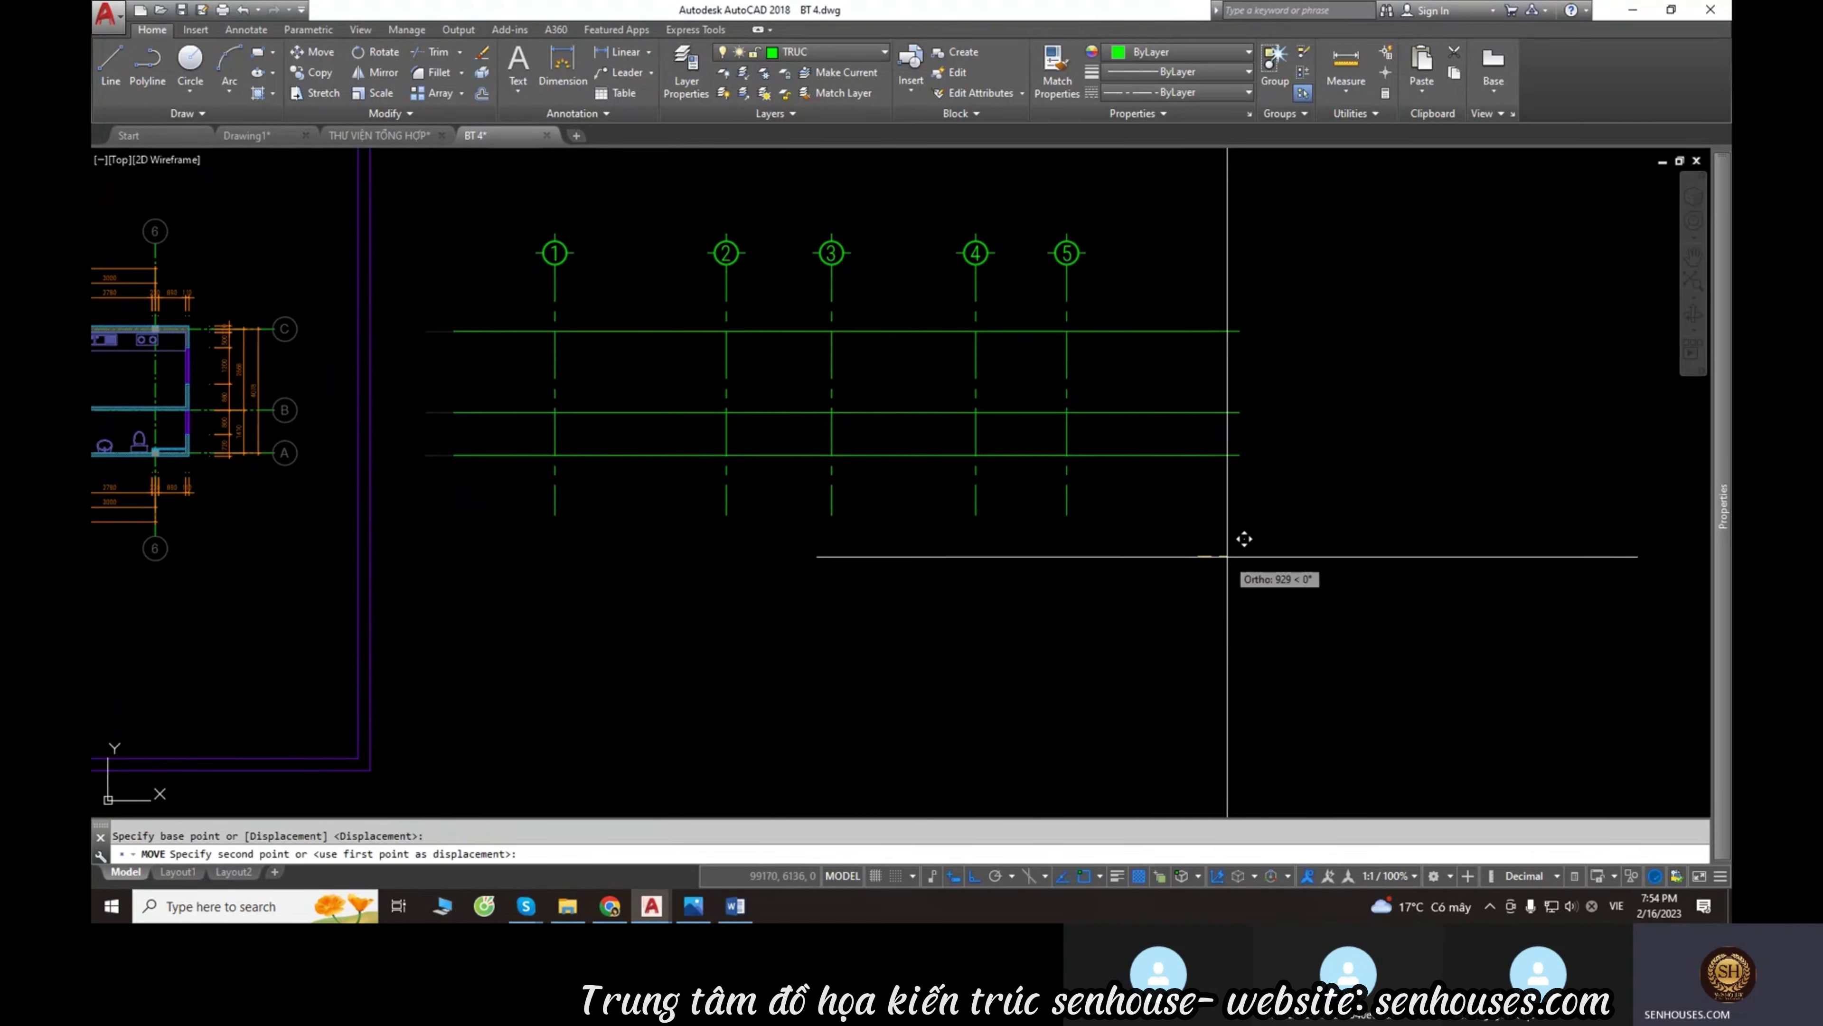
click(1229, 556)
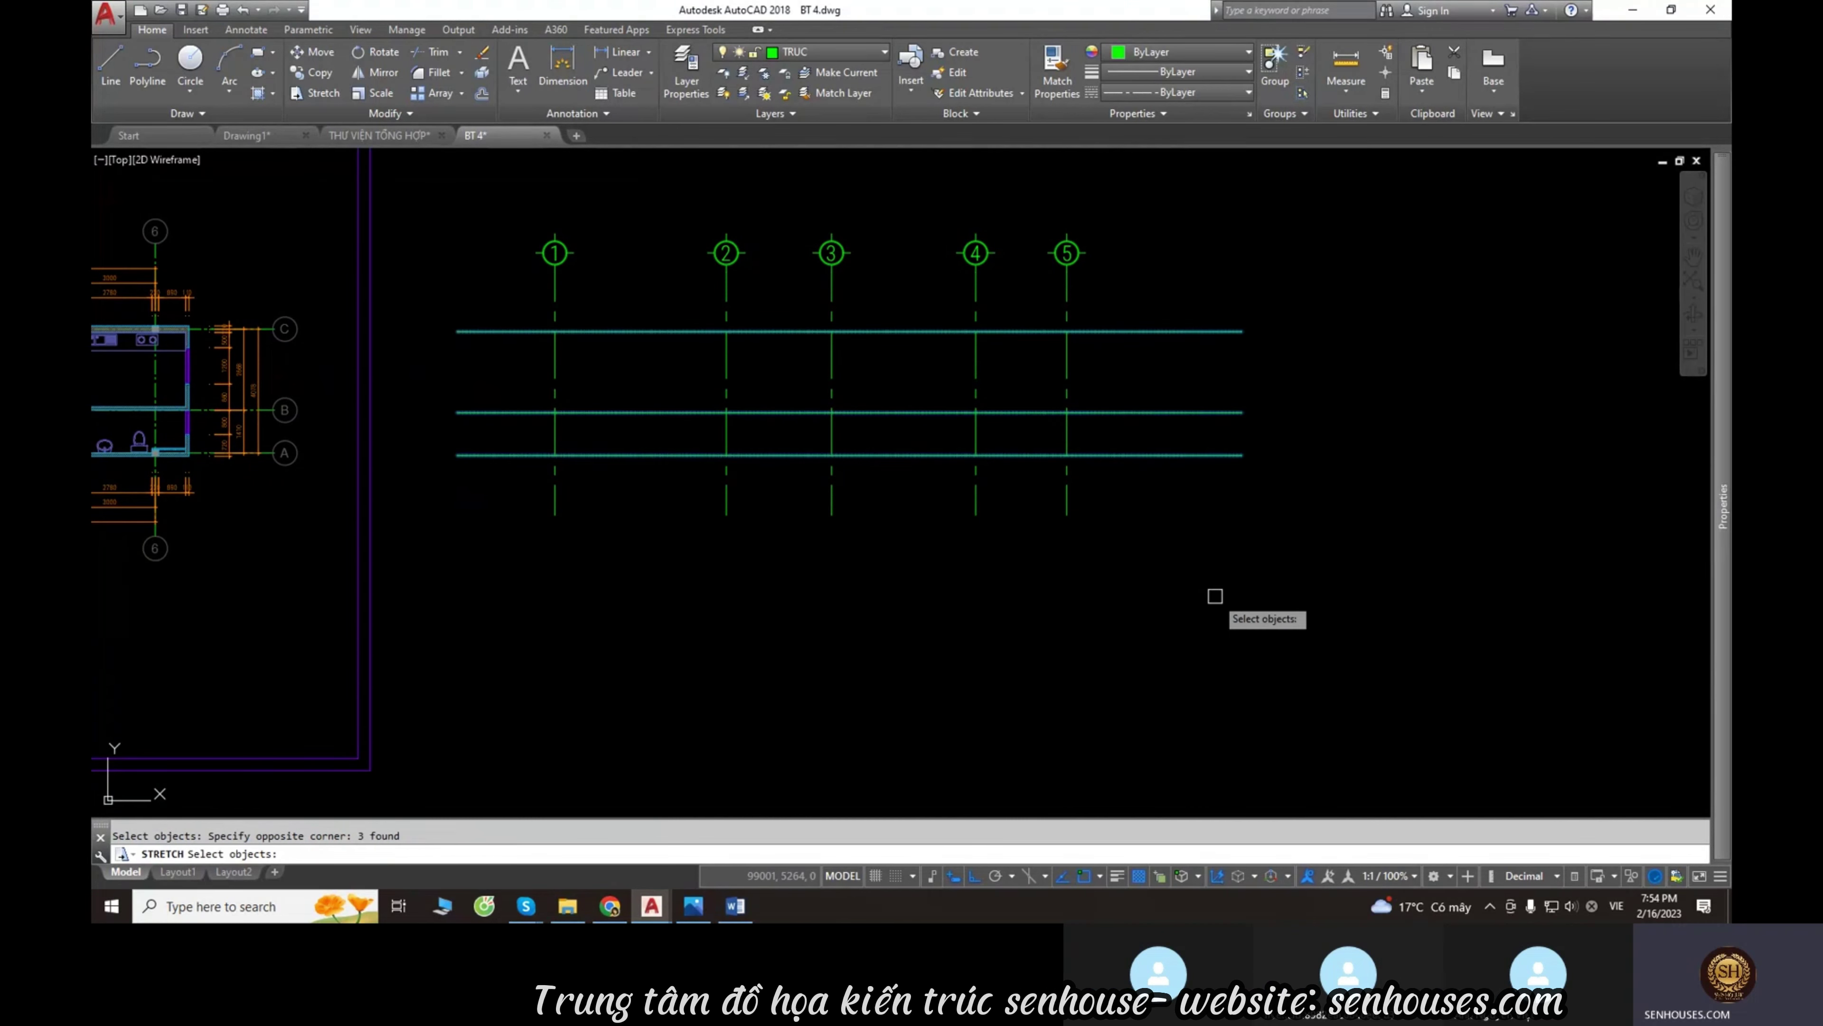
key(Escape)
middle_drag(987, 509, 1034, 527)
Copy axis bubbles 1–5 down to form a second row below the grid.
click(492, 203)
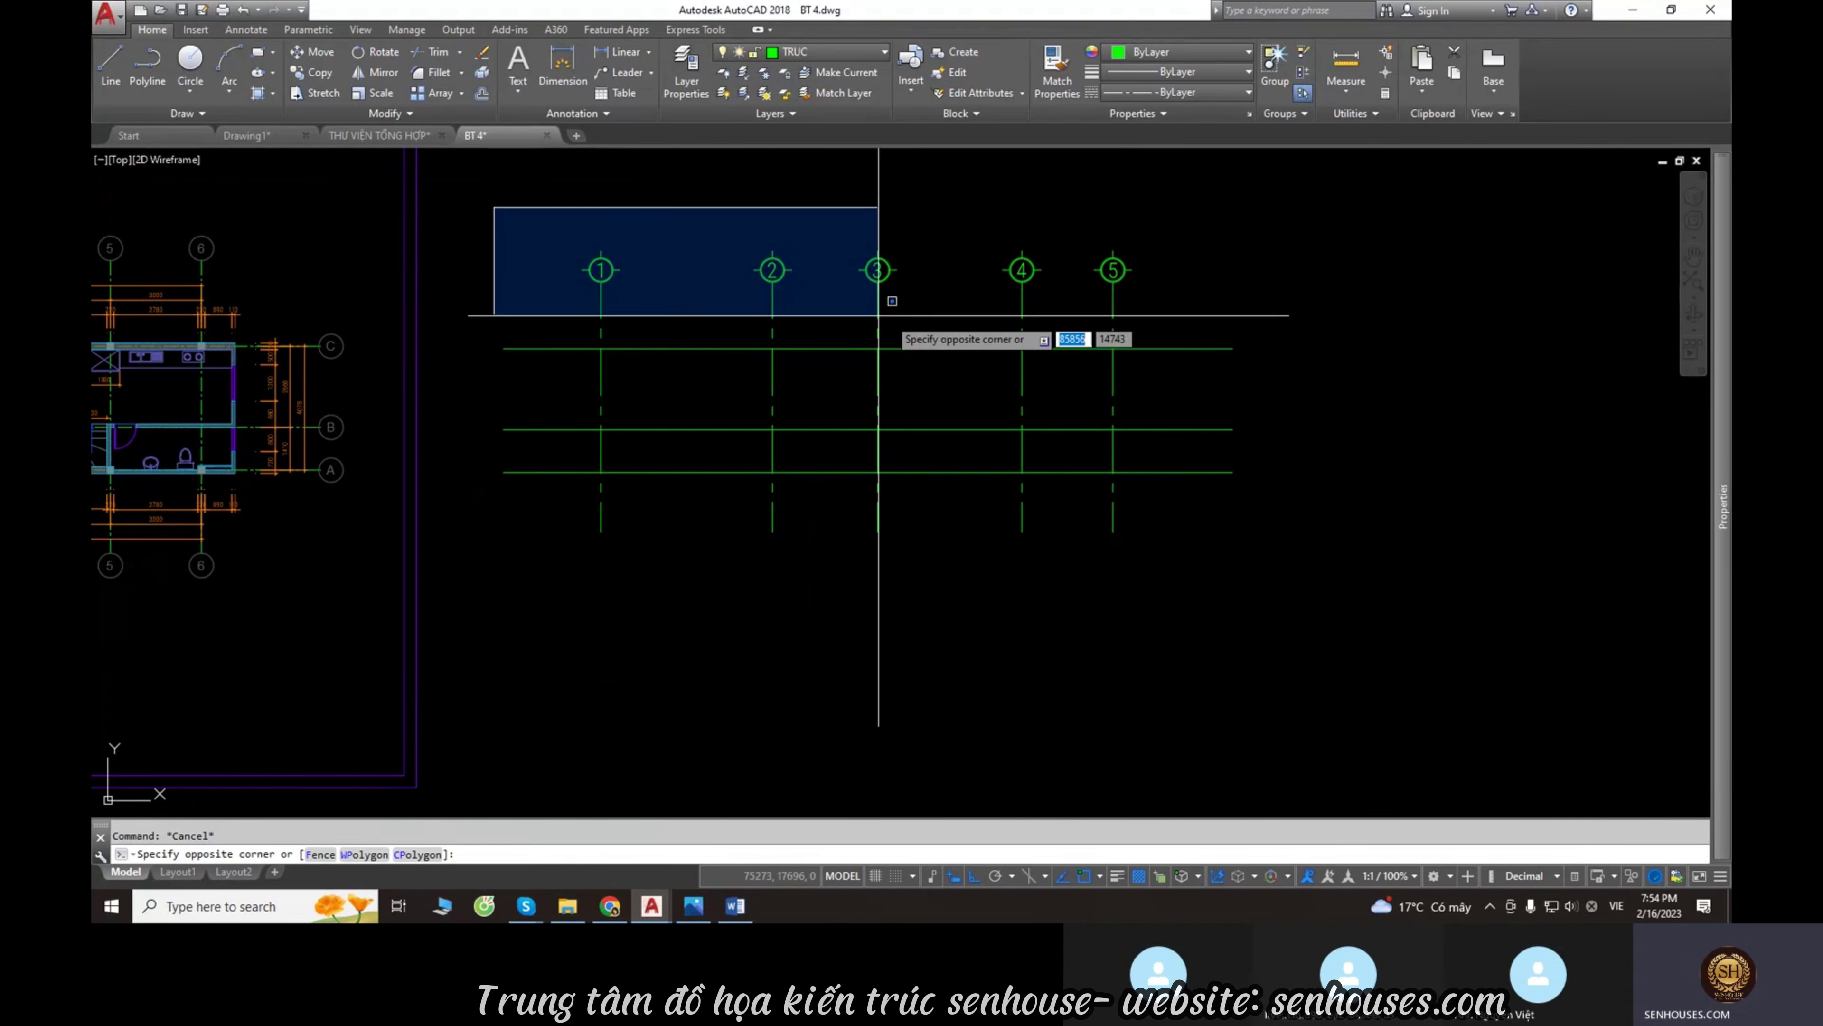
click(1180, 342)
middle_drag(1180, 343, 1184, 377)
text(co)
key(Return)
click(777, 285)
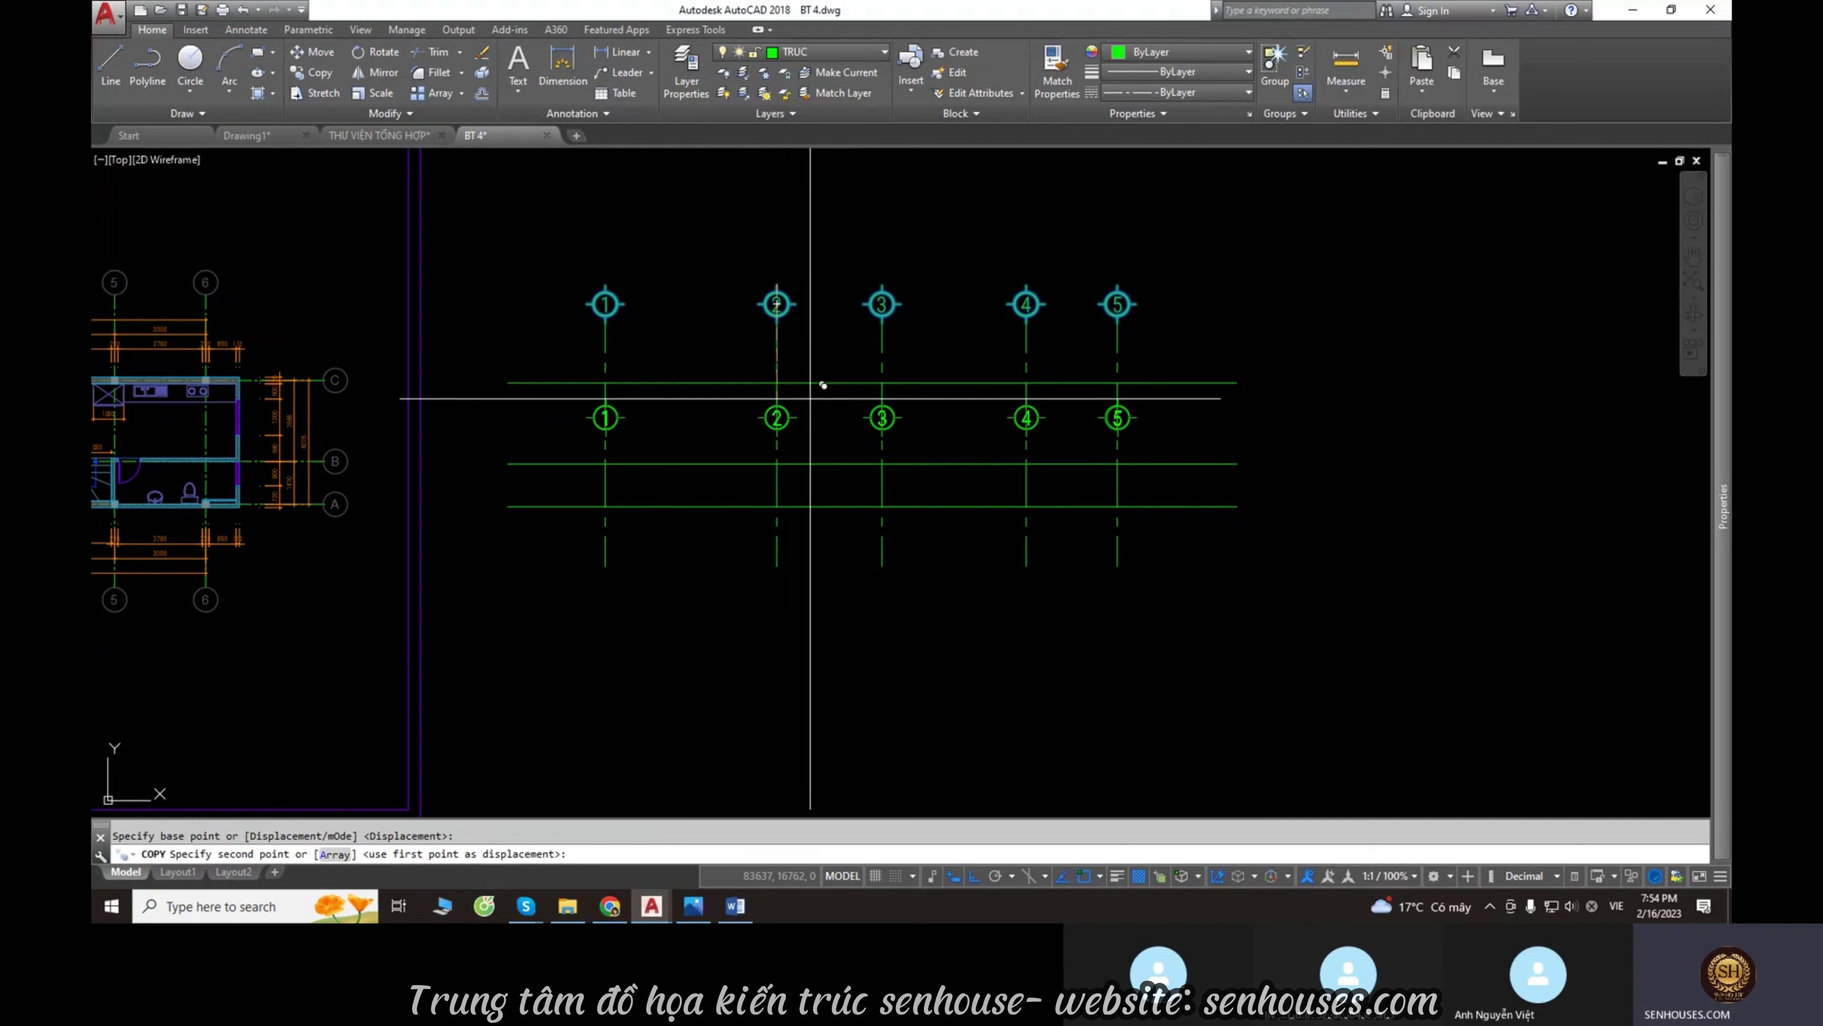
click(782, 566)
key(Escape)
Match a dashed axis's properties onto the horizontal axes so they become dashed.
text(ma)
key(Return)
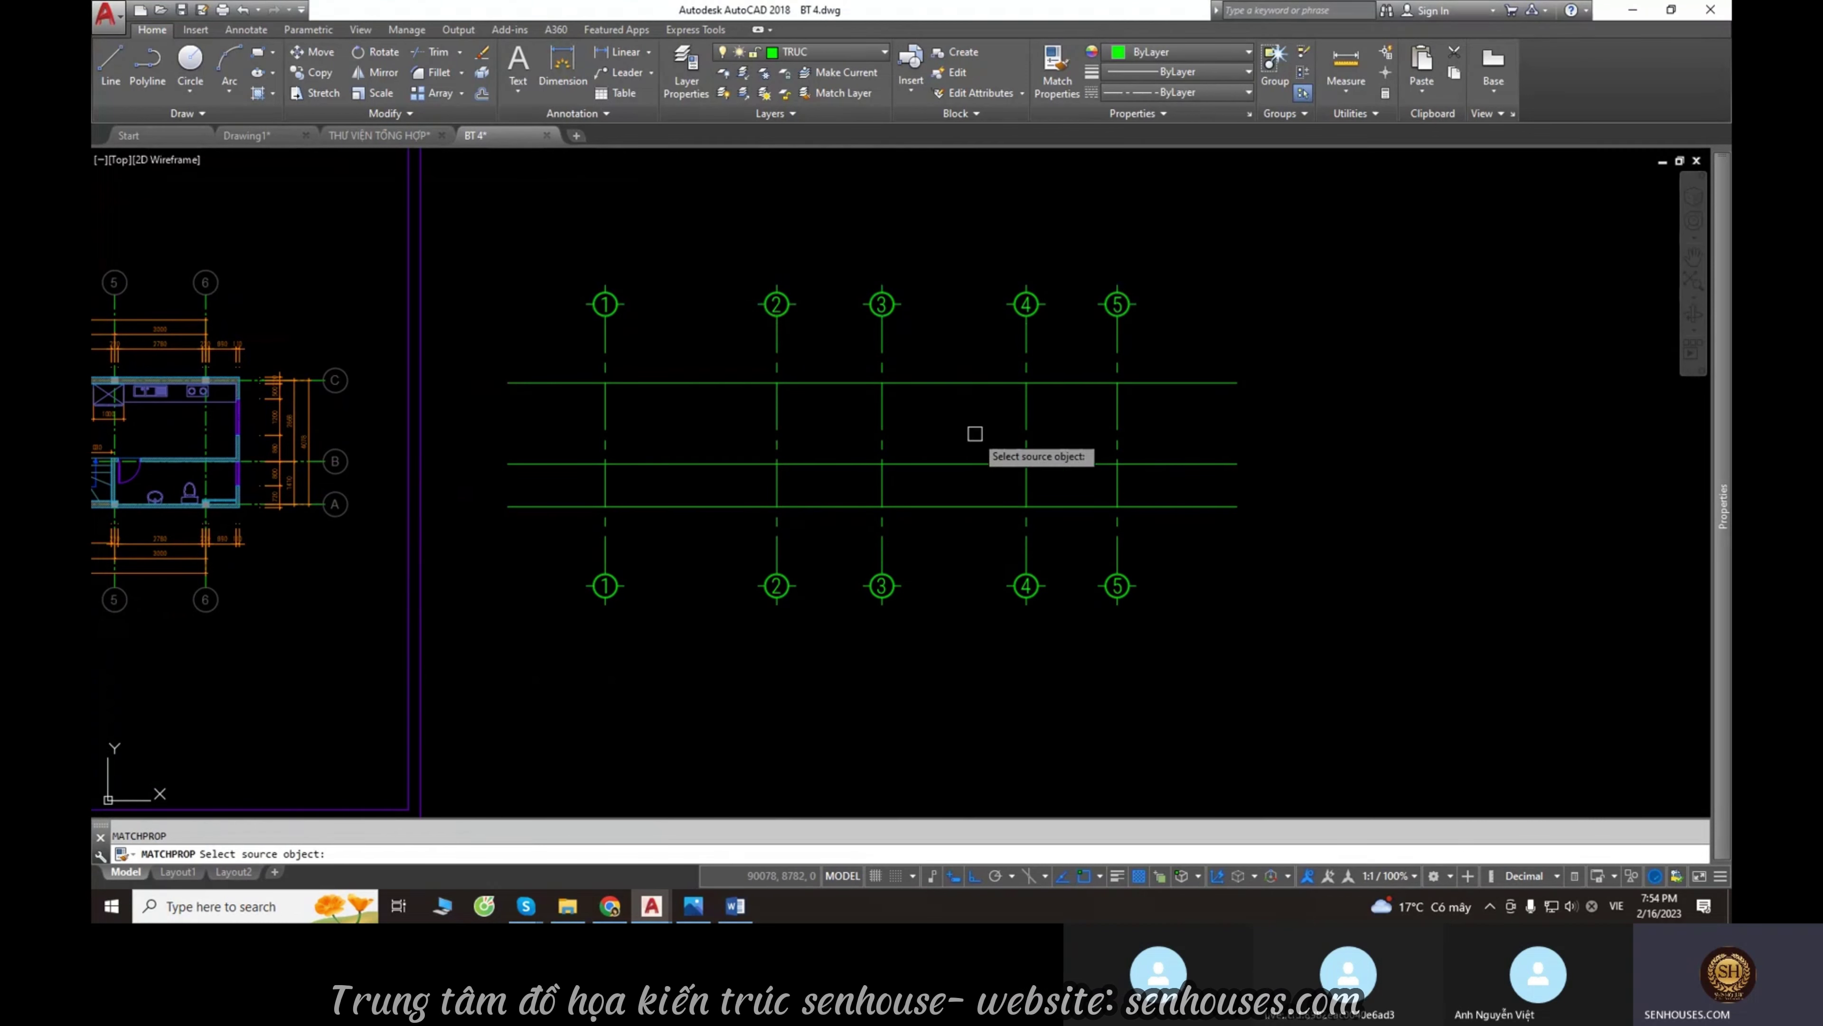
click(880, 347)
click(1355, 570)
click(1209, 381)
key(Escape)
middle_drag(1168, 419, 1110, 428)
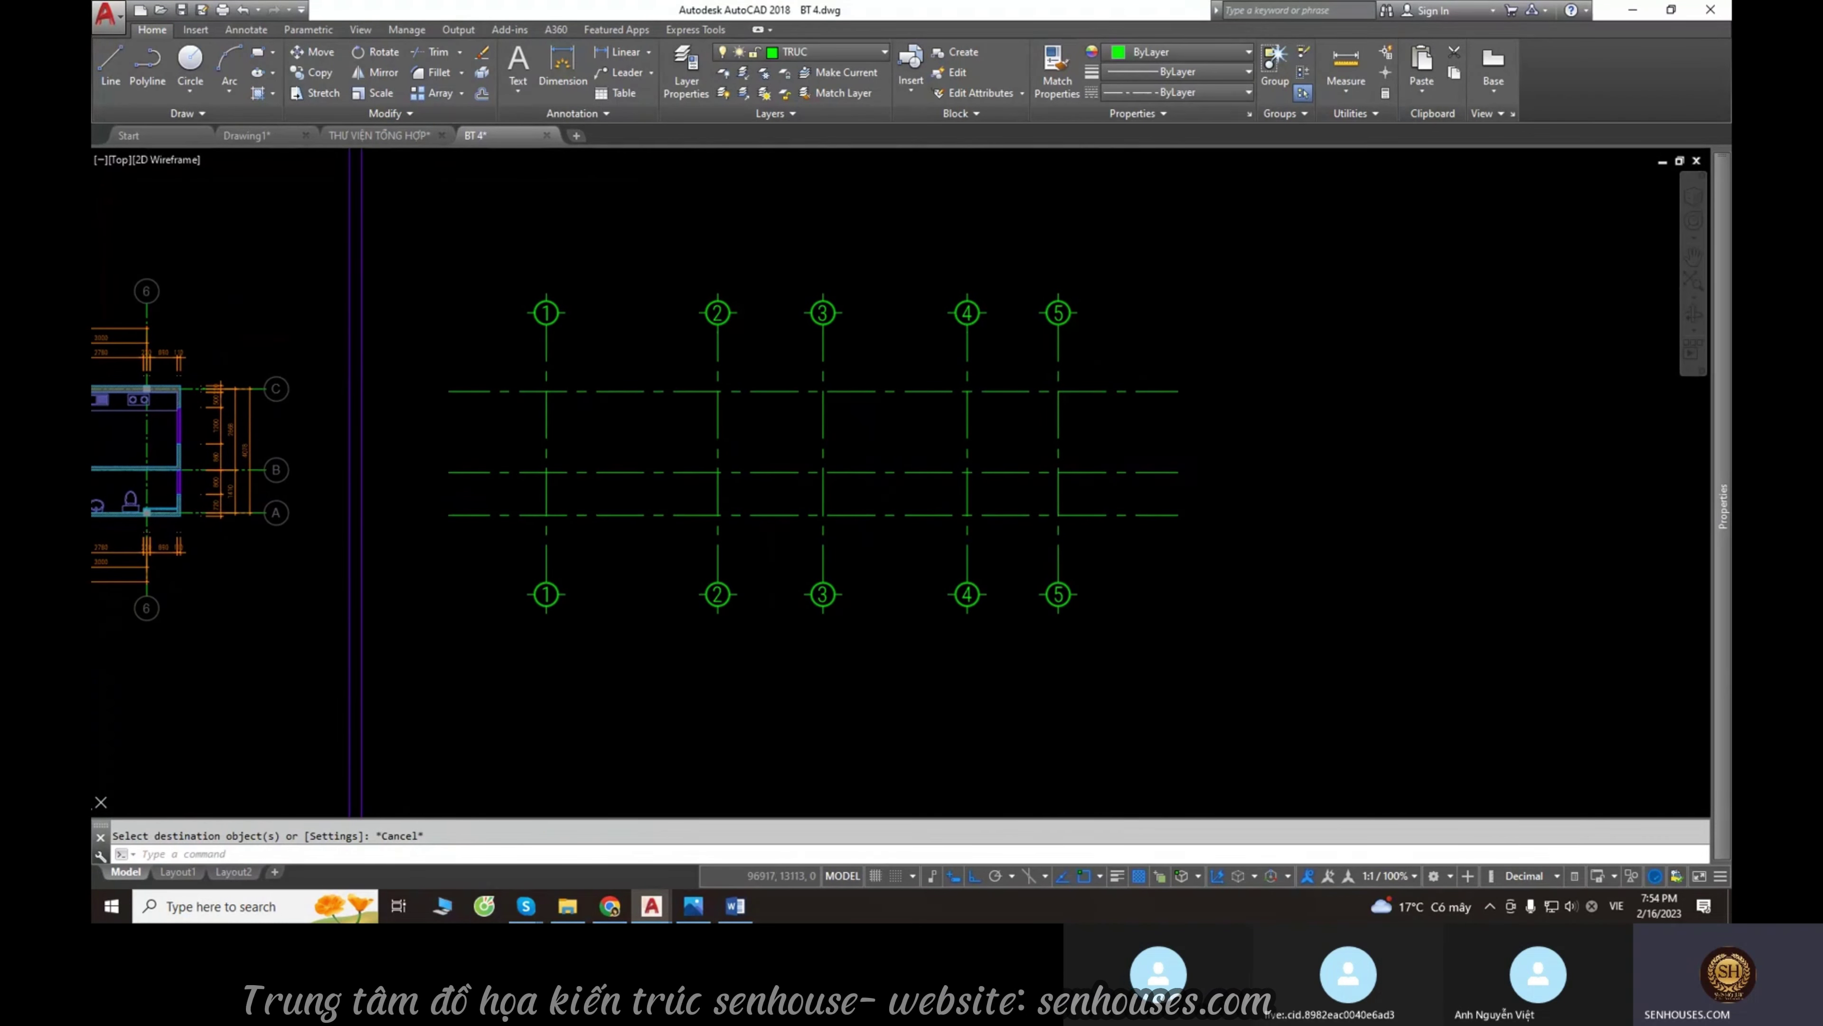
Copy bubble 1 to the left ends of the horizontal axes, then check the reference image.
click(546, 311)
middle_drag(546, 316, 738, 294)
text(co)
key(Return)
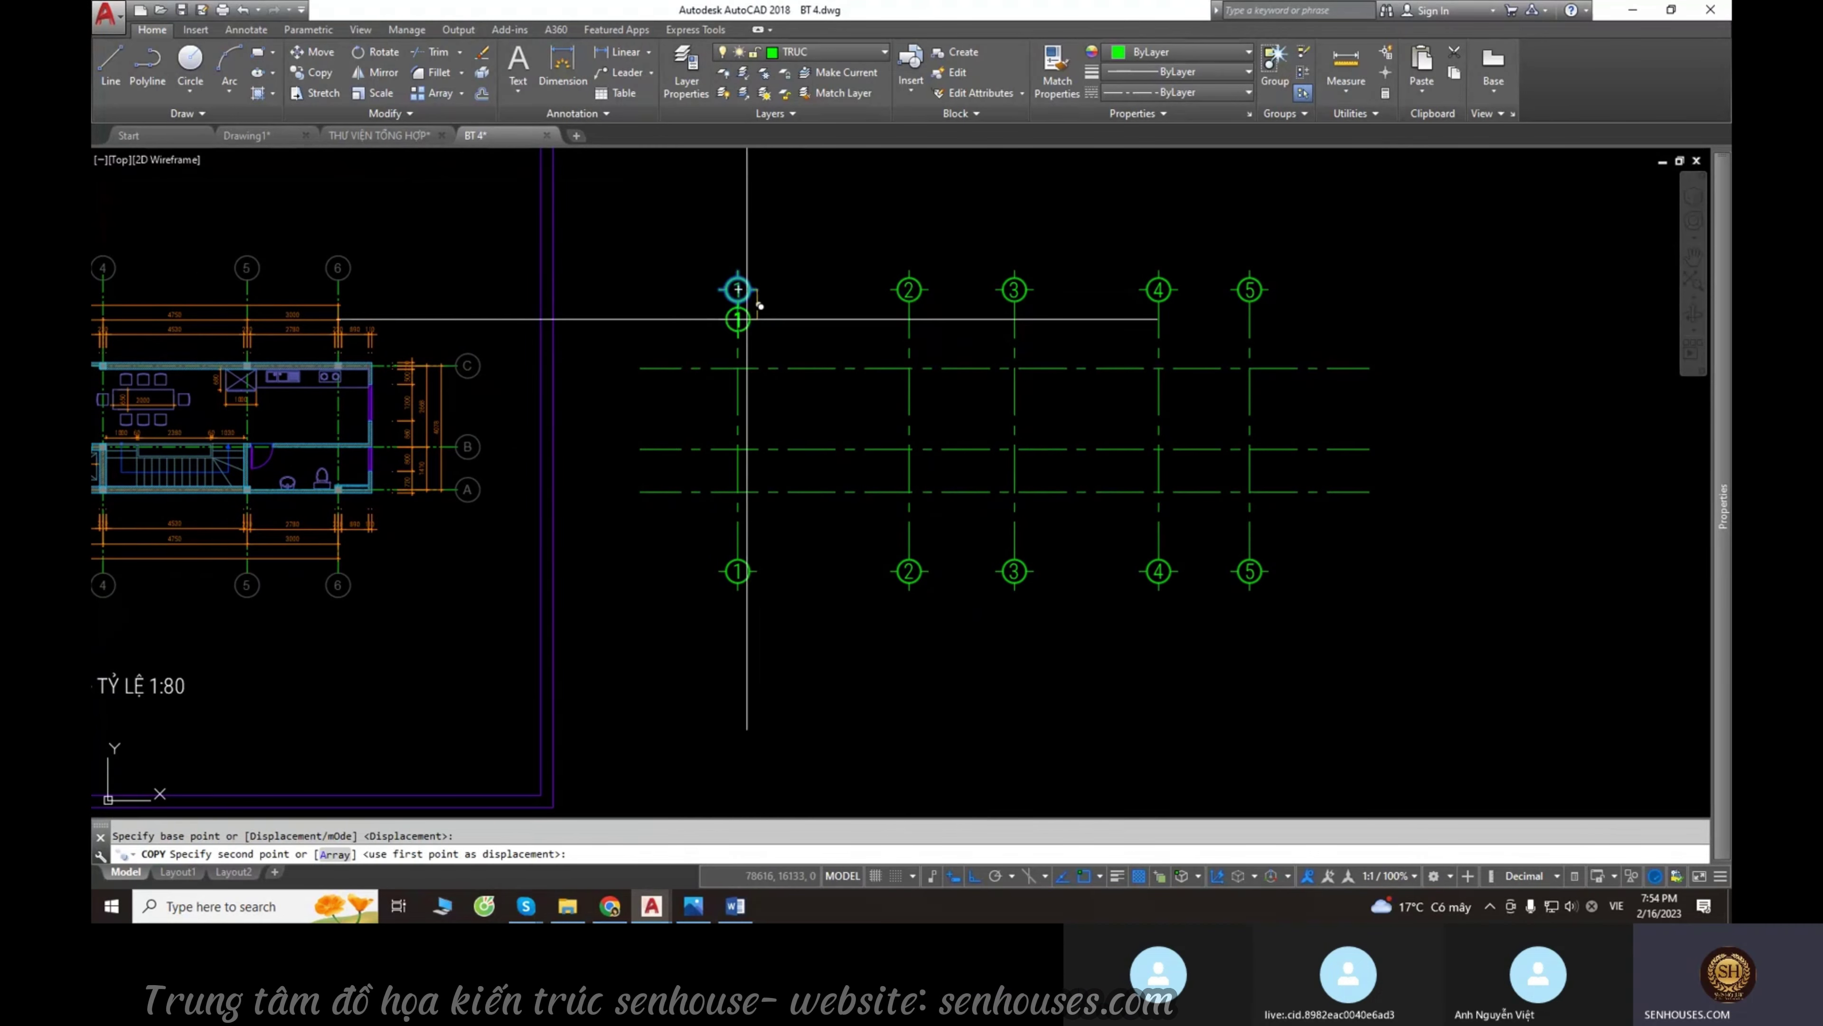
click(738, 289)
click(620, 491)
click(639, 368)
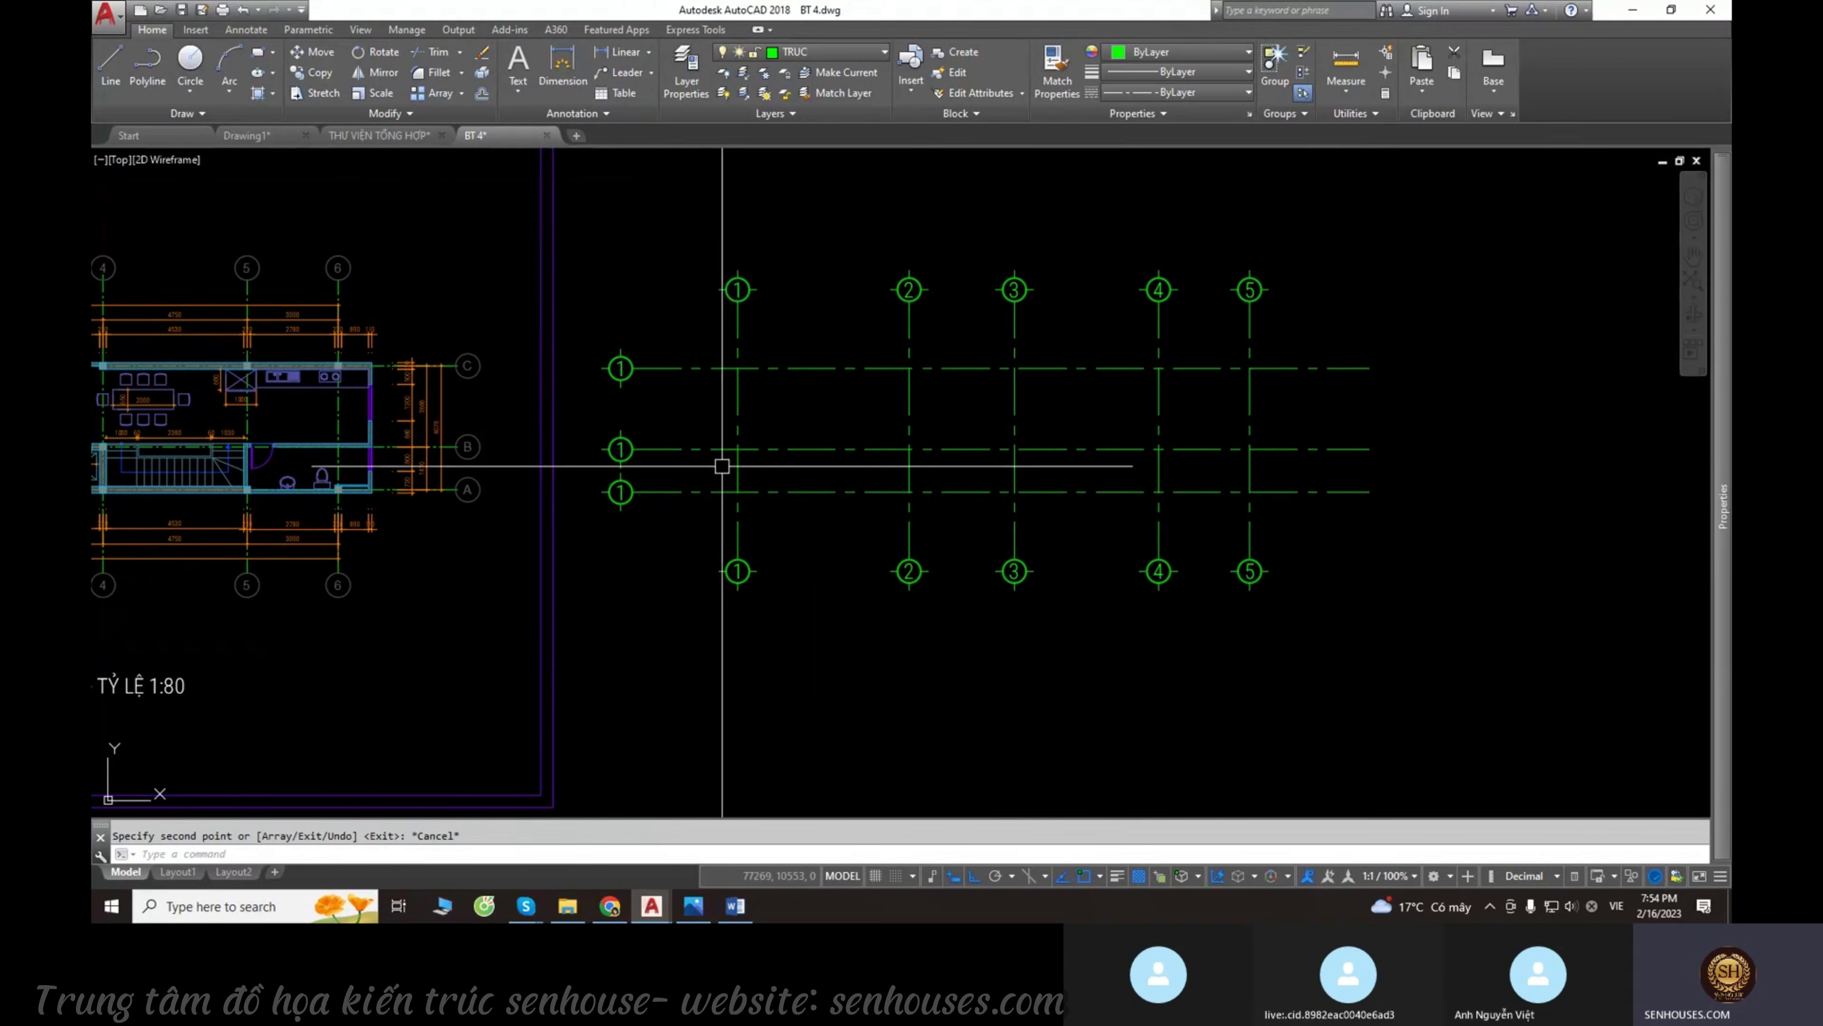
scroll(583, 443, up, 4)
key(Escape)
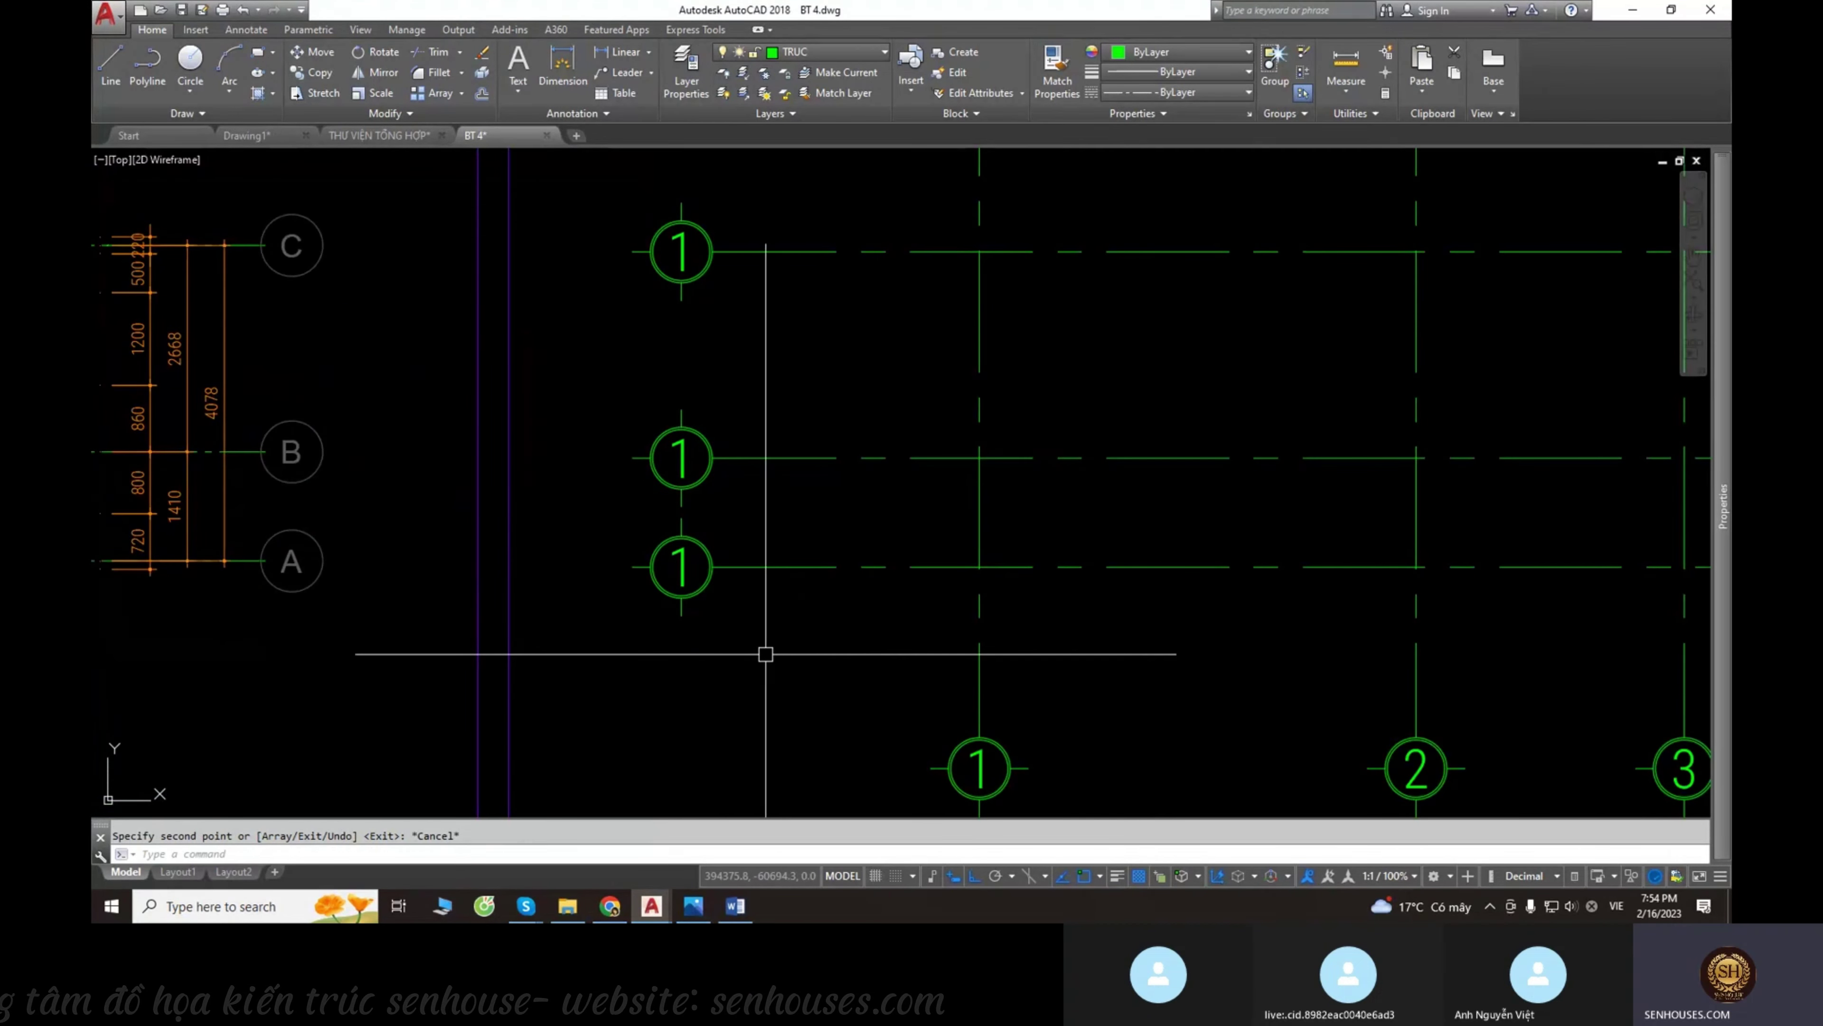
click(694, 904)
key(alt+Tab)
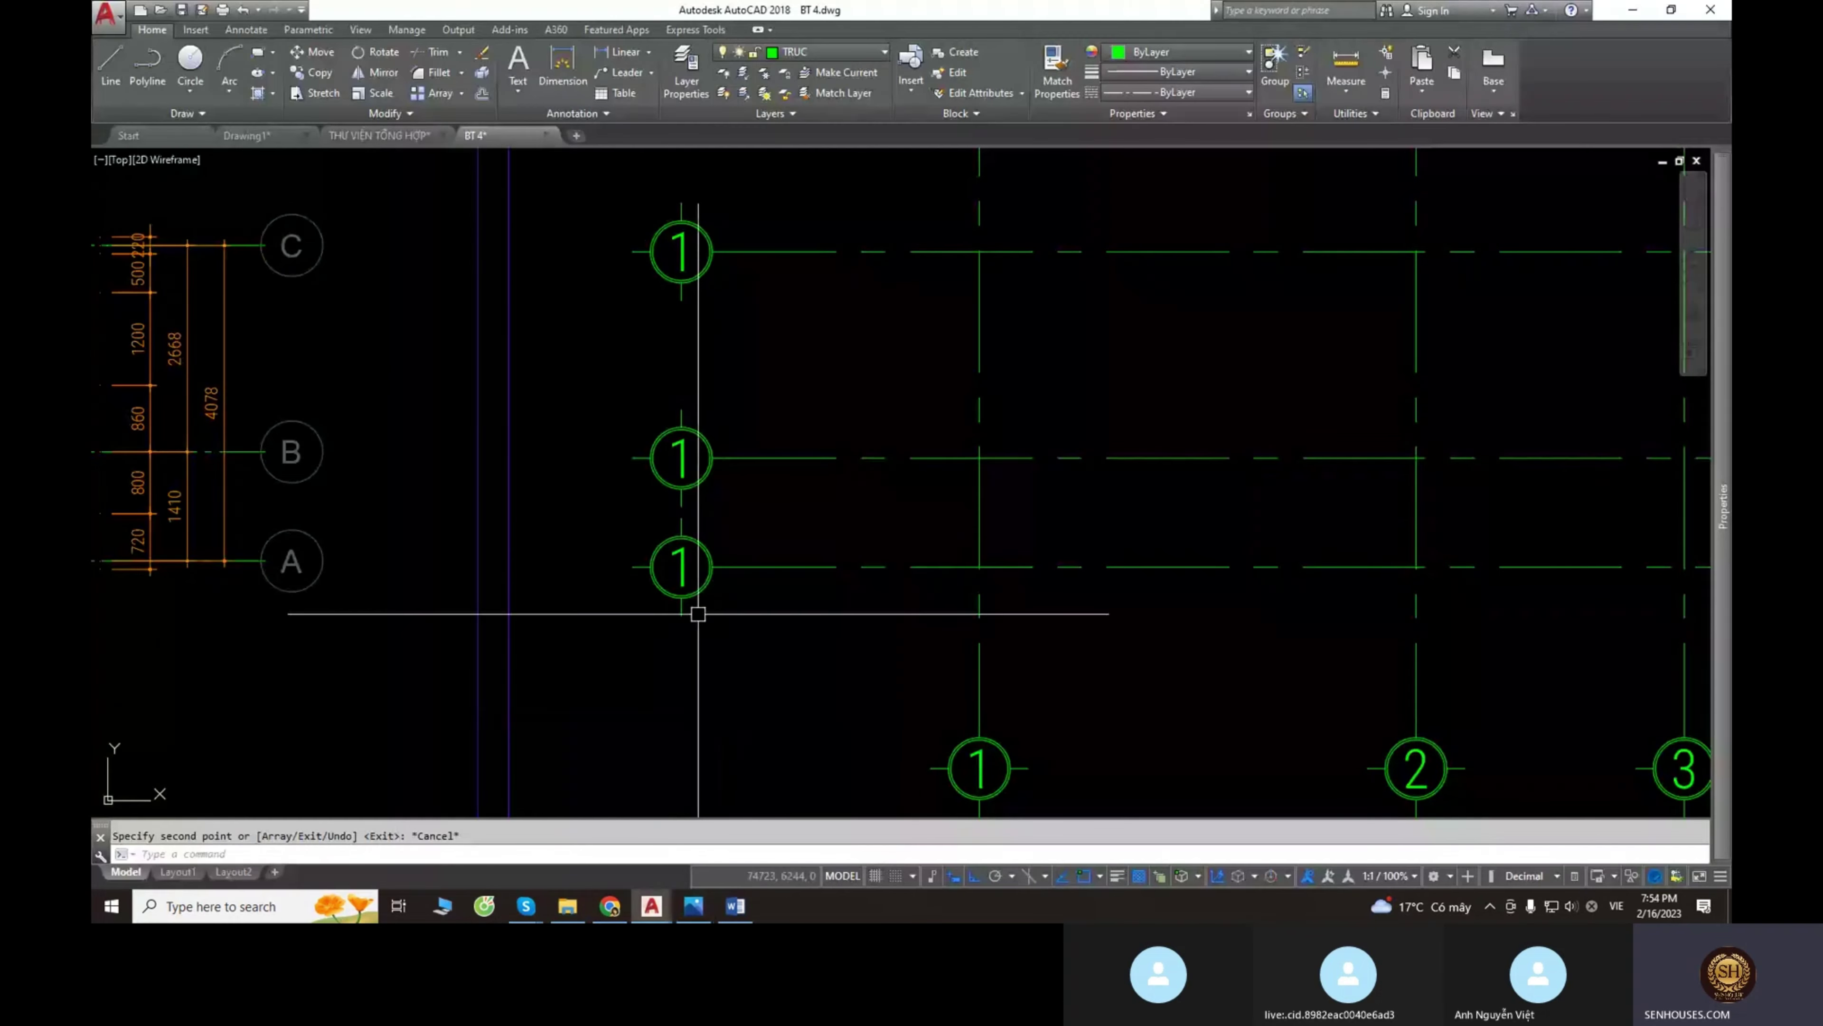
Change the left bubbles' attribute values to A, B and C, bottom to top.
double_click(685, 564)
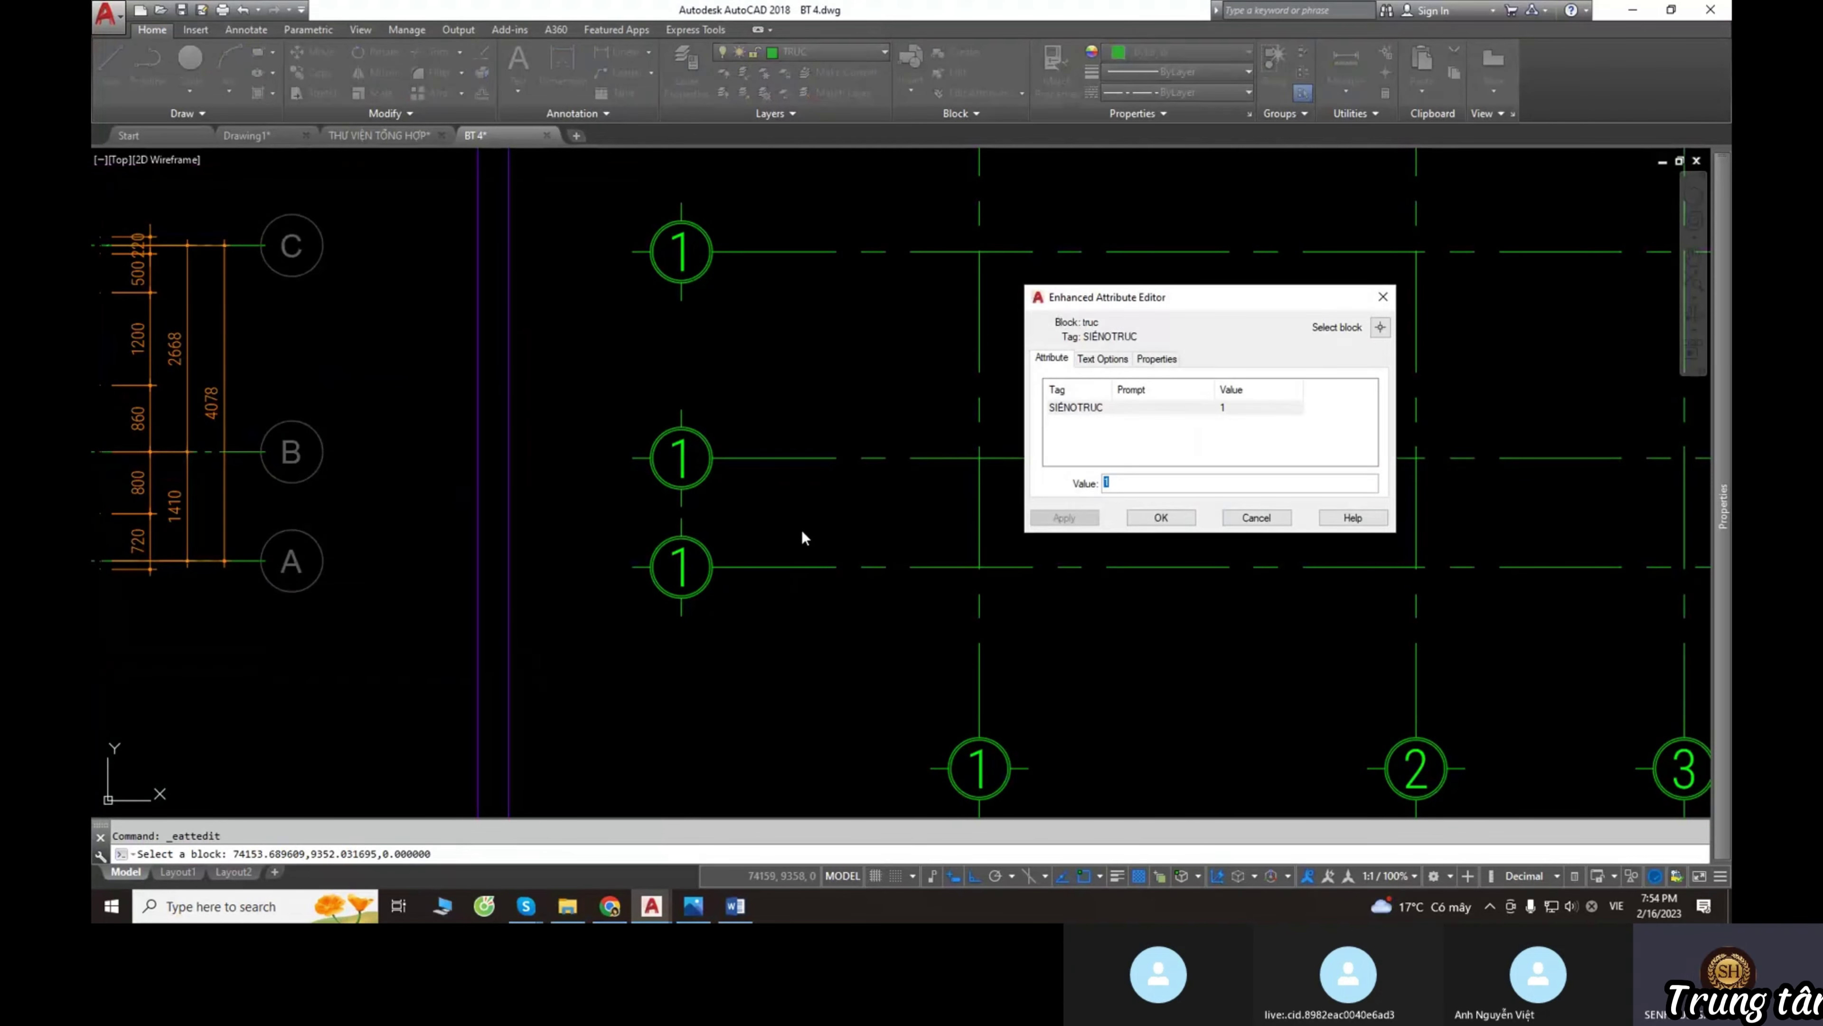
text(a)
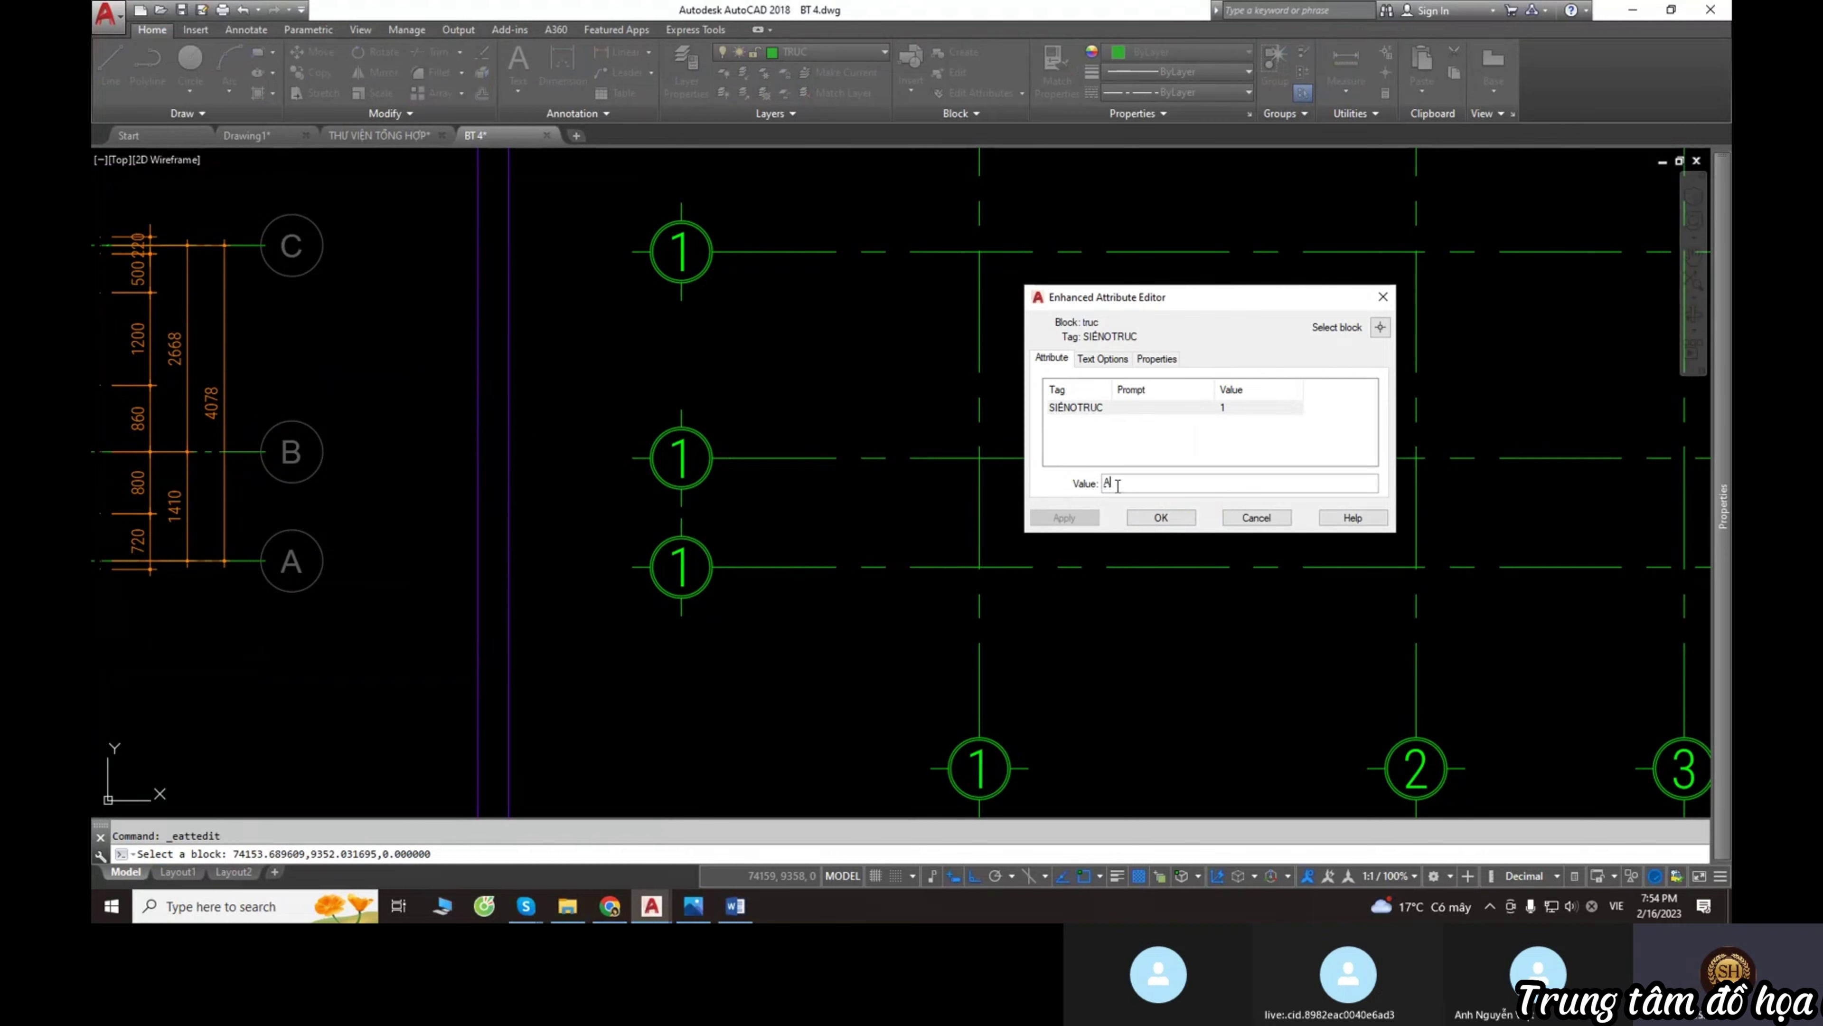
click(1159, 517)
double_click(680, 457)
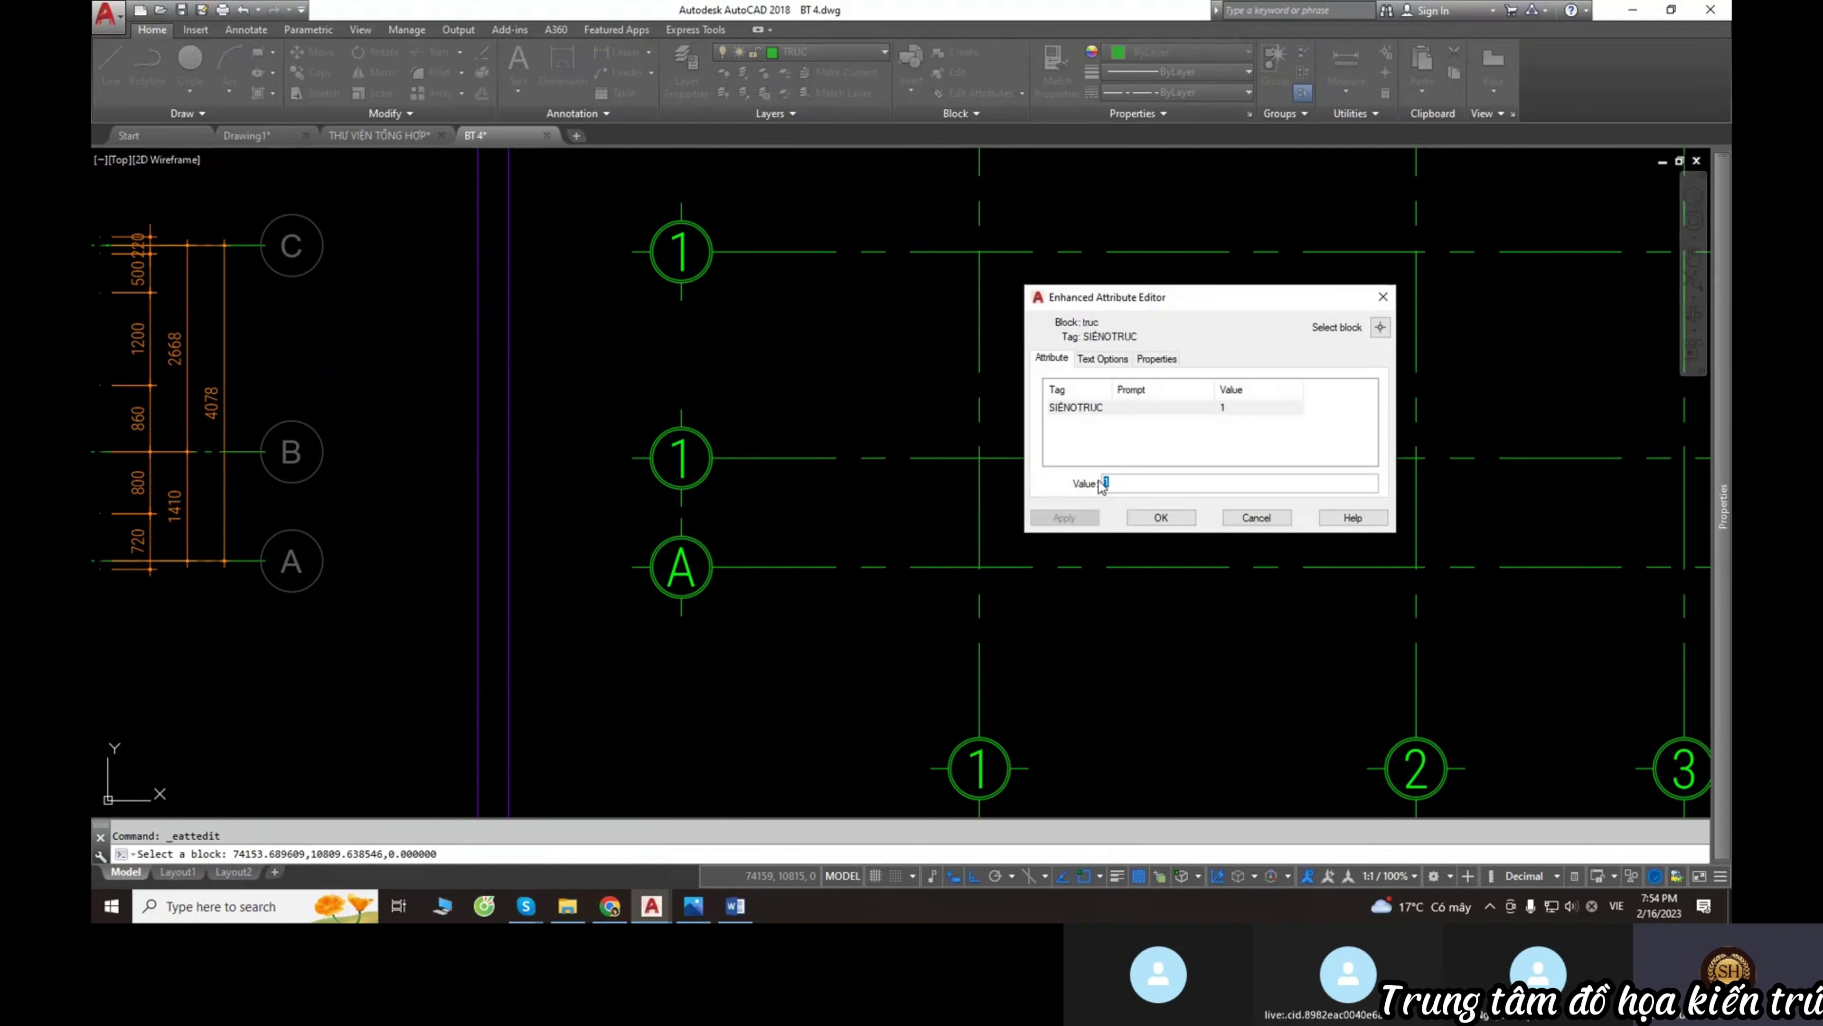
click(1146, 530)
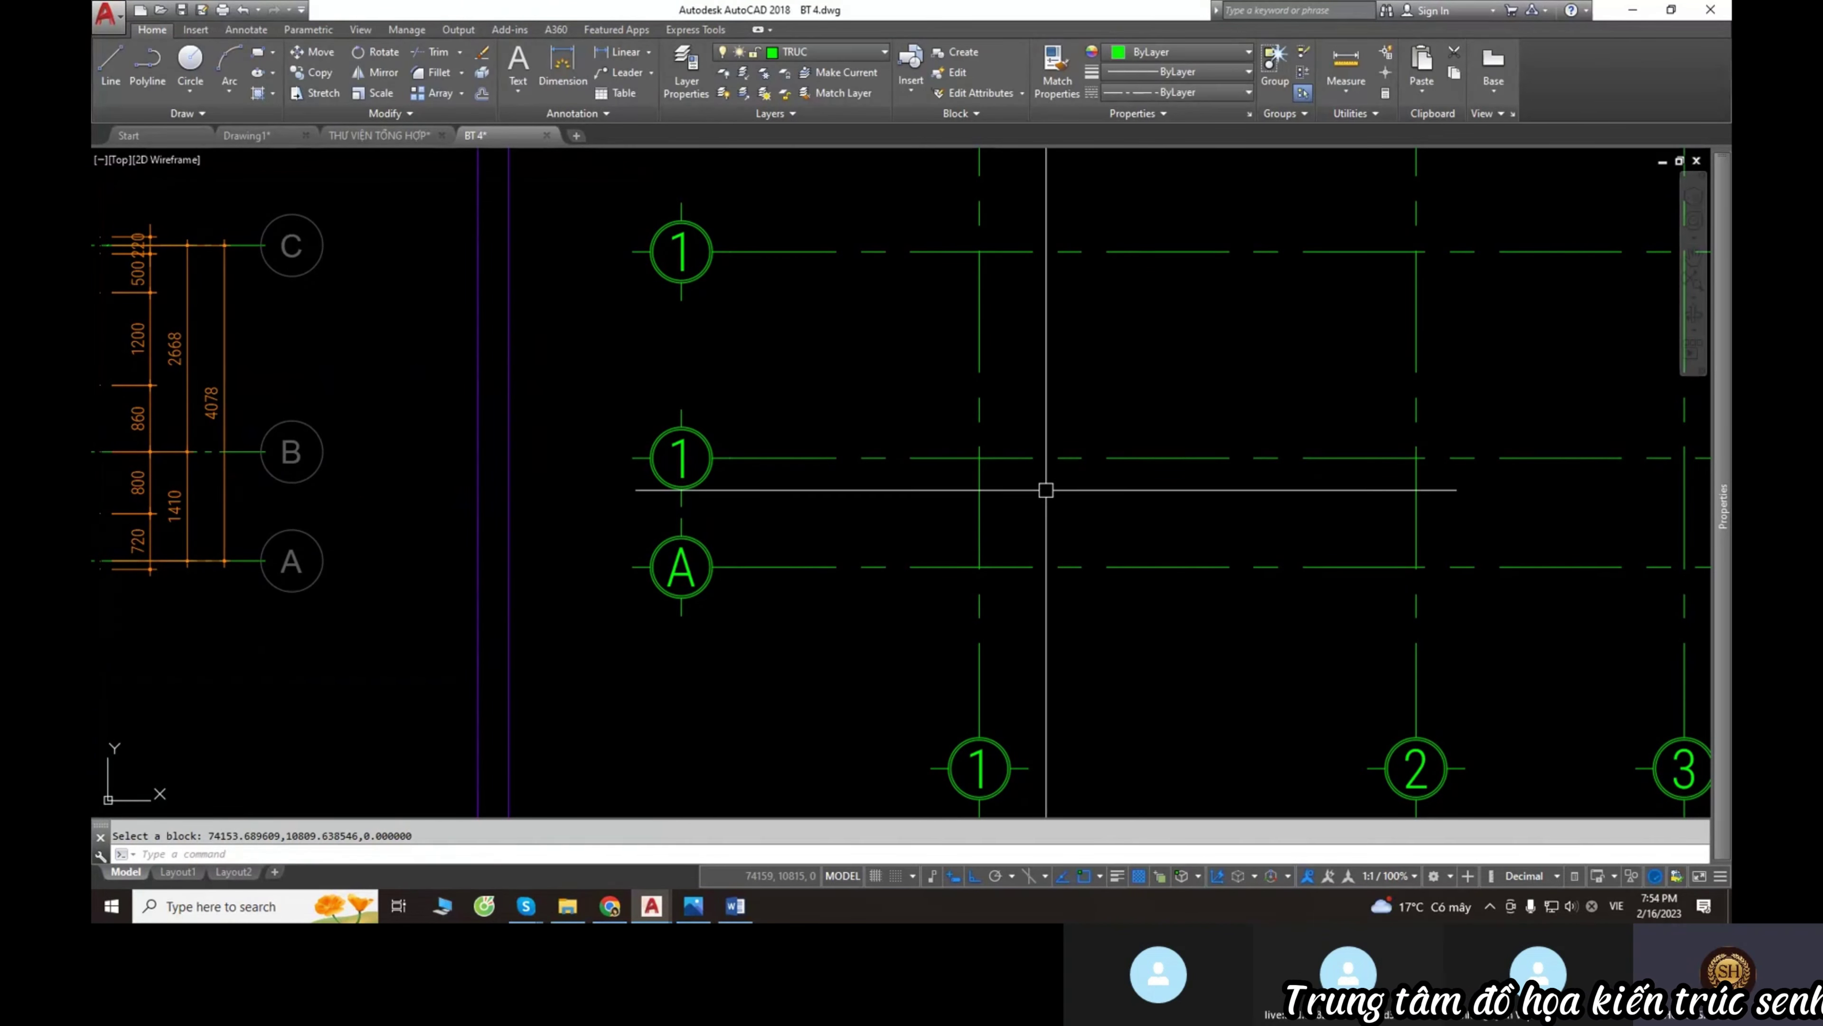
double_click(680, 456)
text(B)
click(1141, 519)
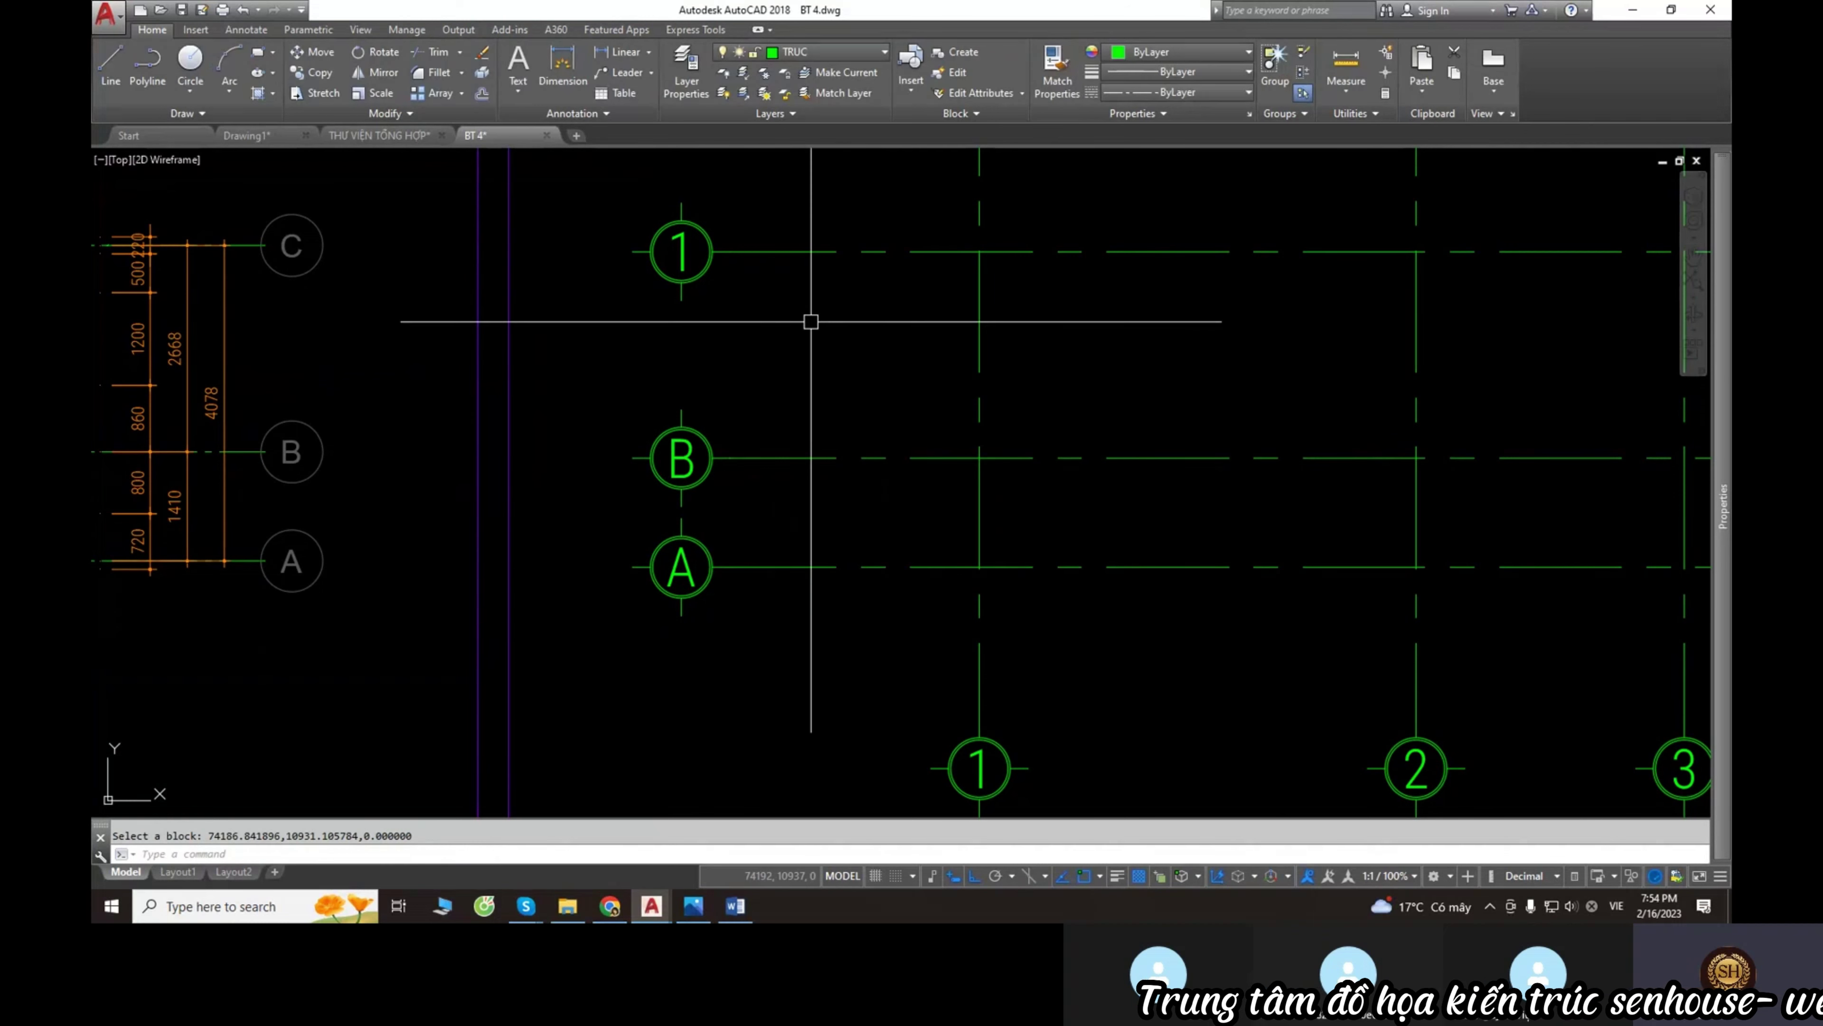
double_click(682, 250)
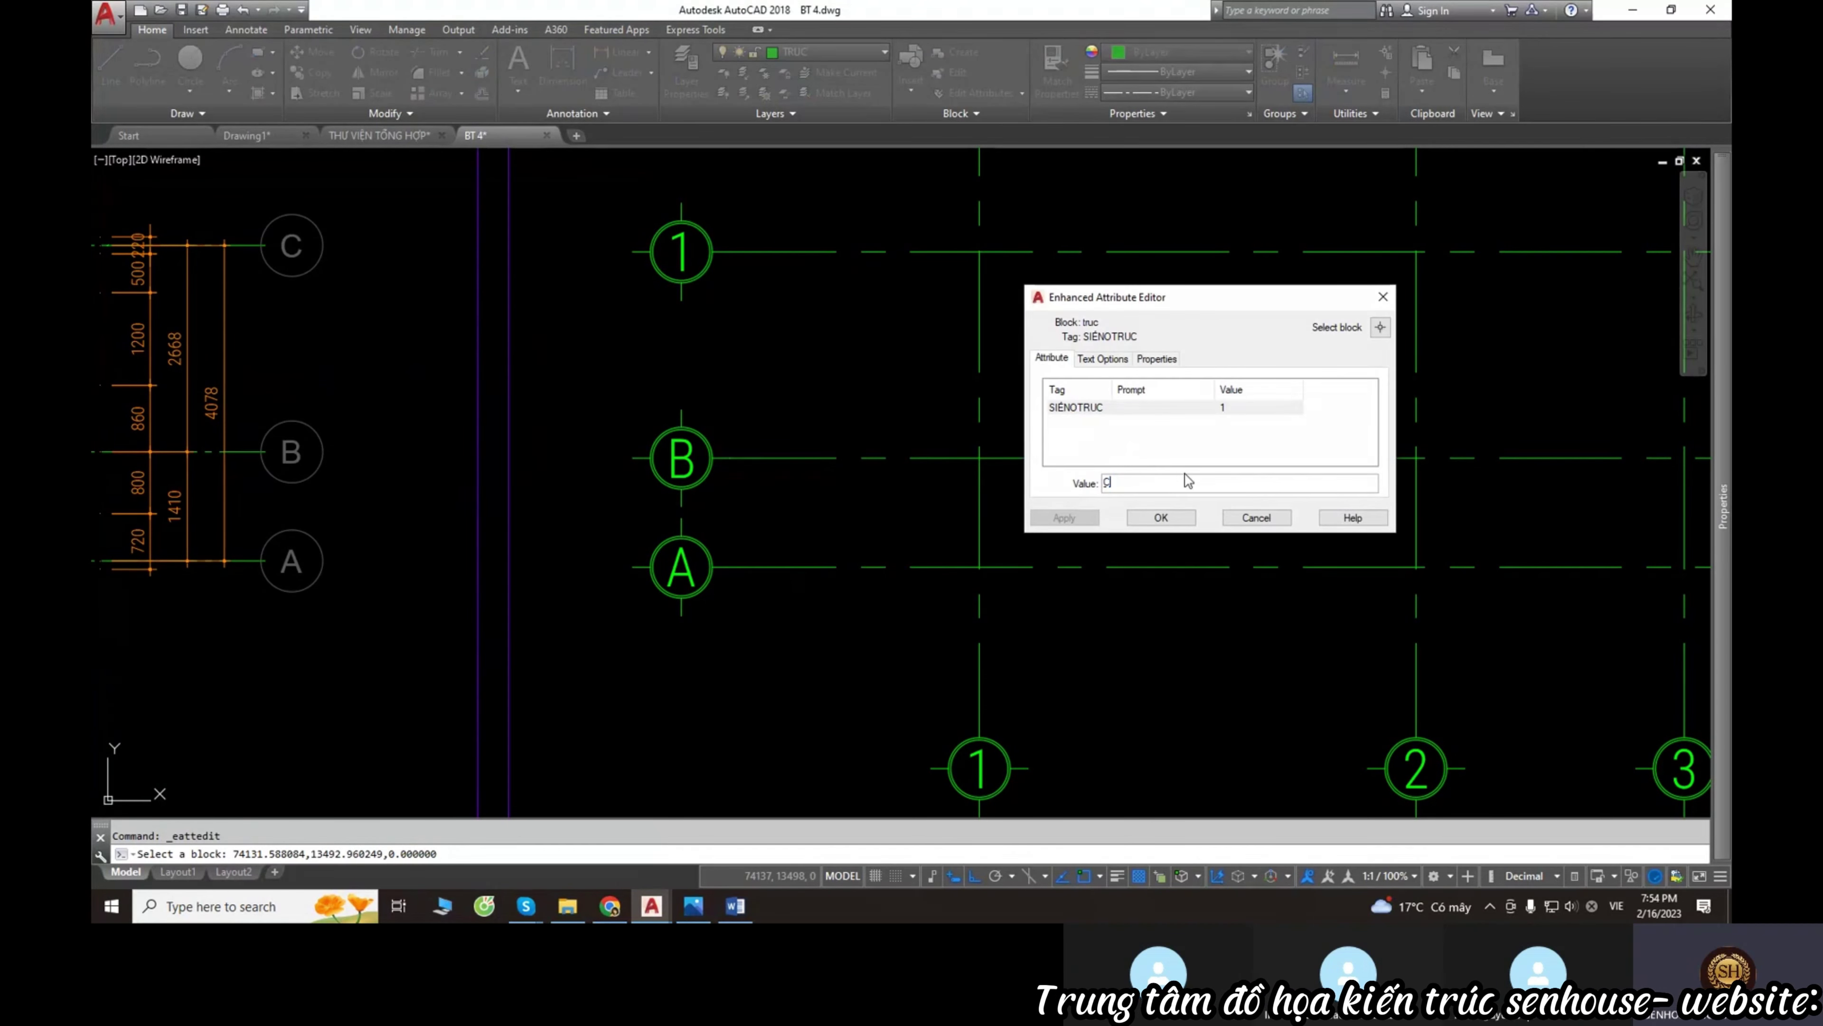
click(1136, 511)
scroll(875, 415, down, 5)
Copy the C, B and A bubbles to the right ends of the horizontal axes.
click(863, 387)
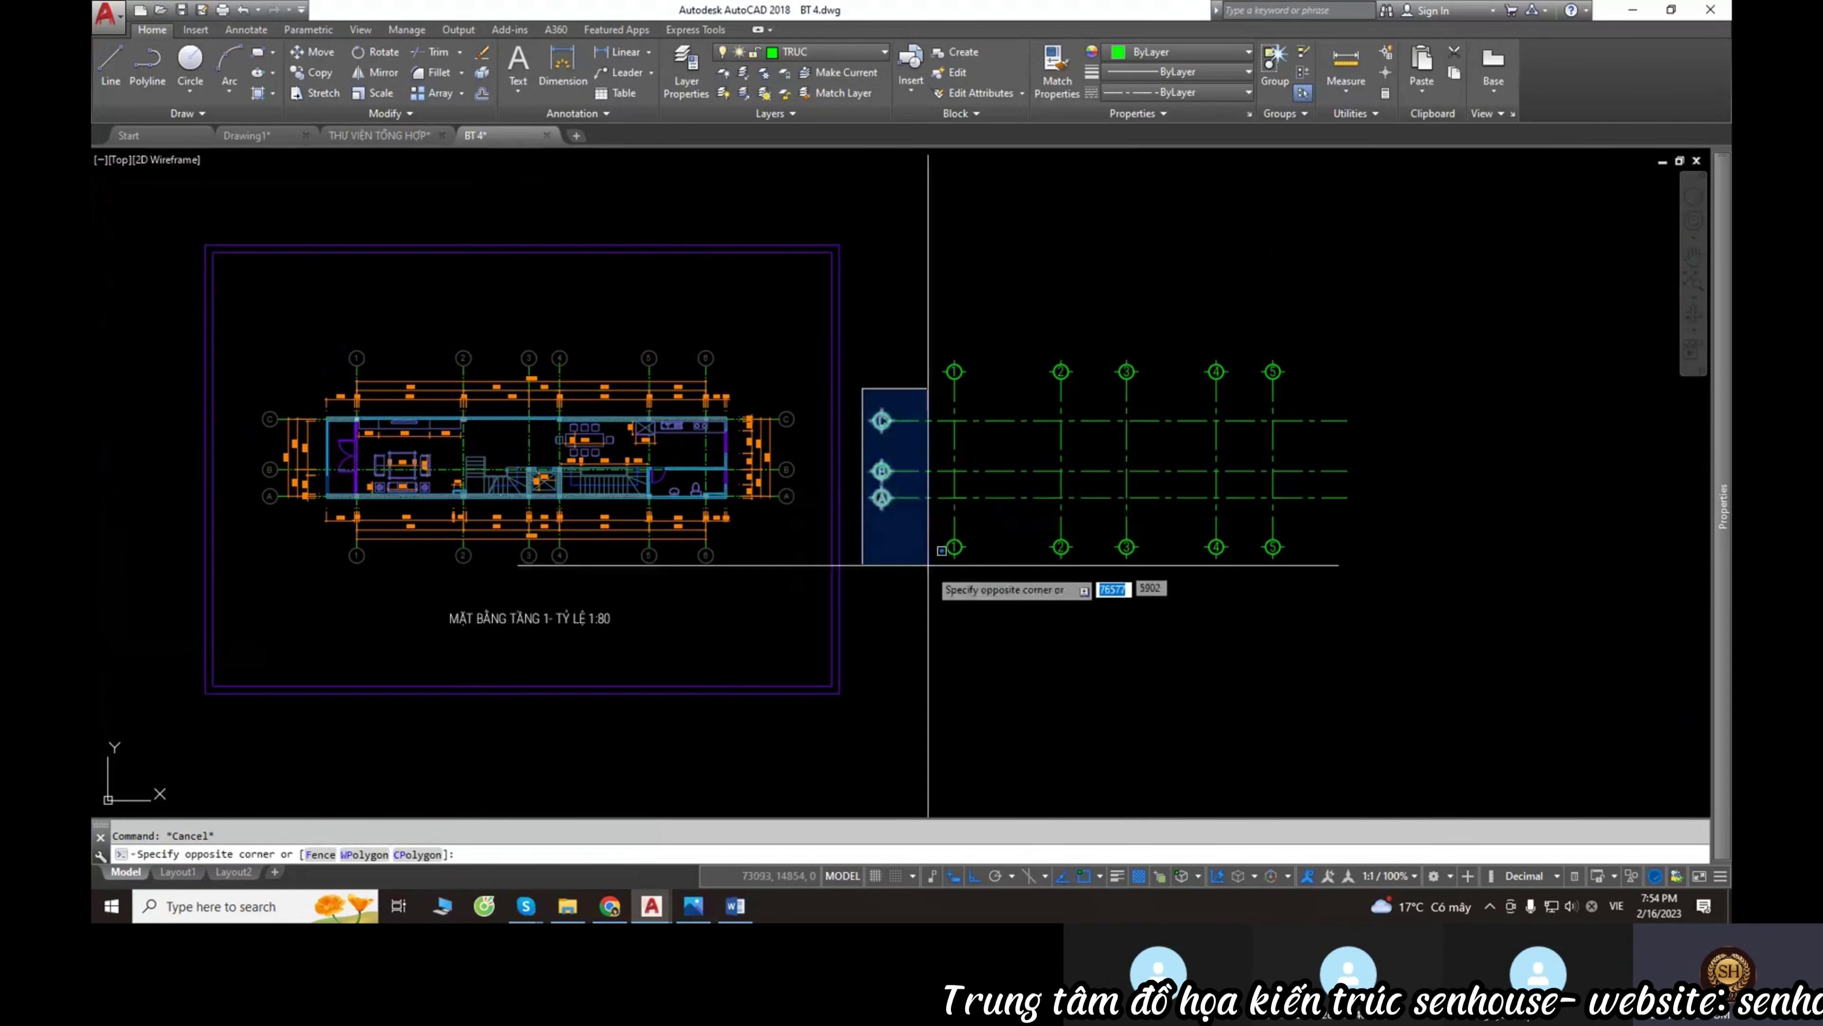
click(825, 506)
text(co)
key(Return)
click(833, 466)
scroll(861, 466, up, 8)
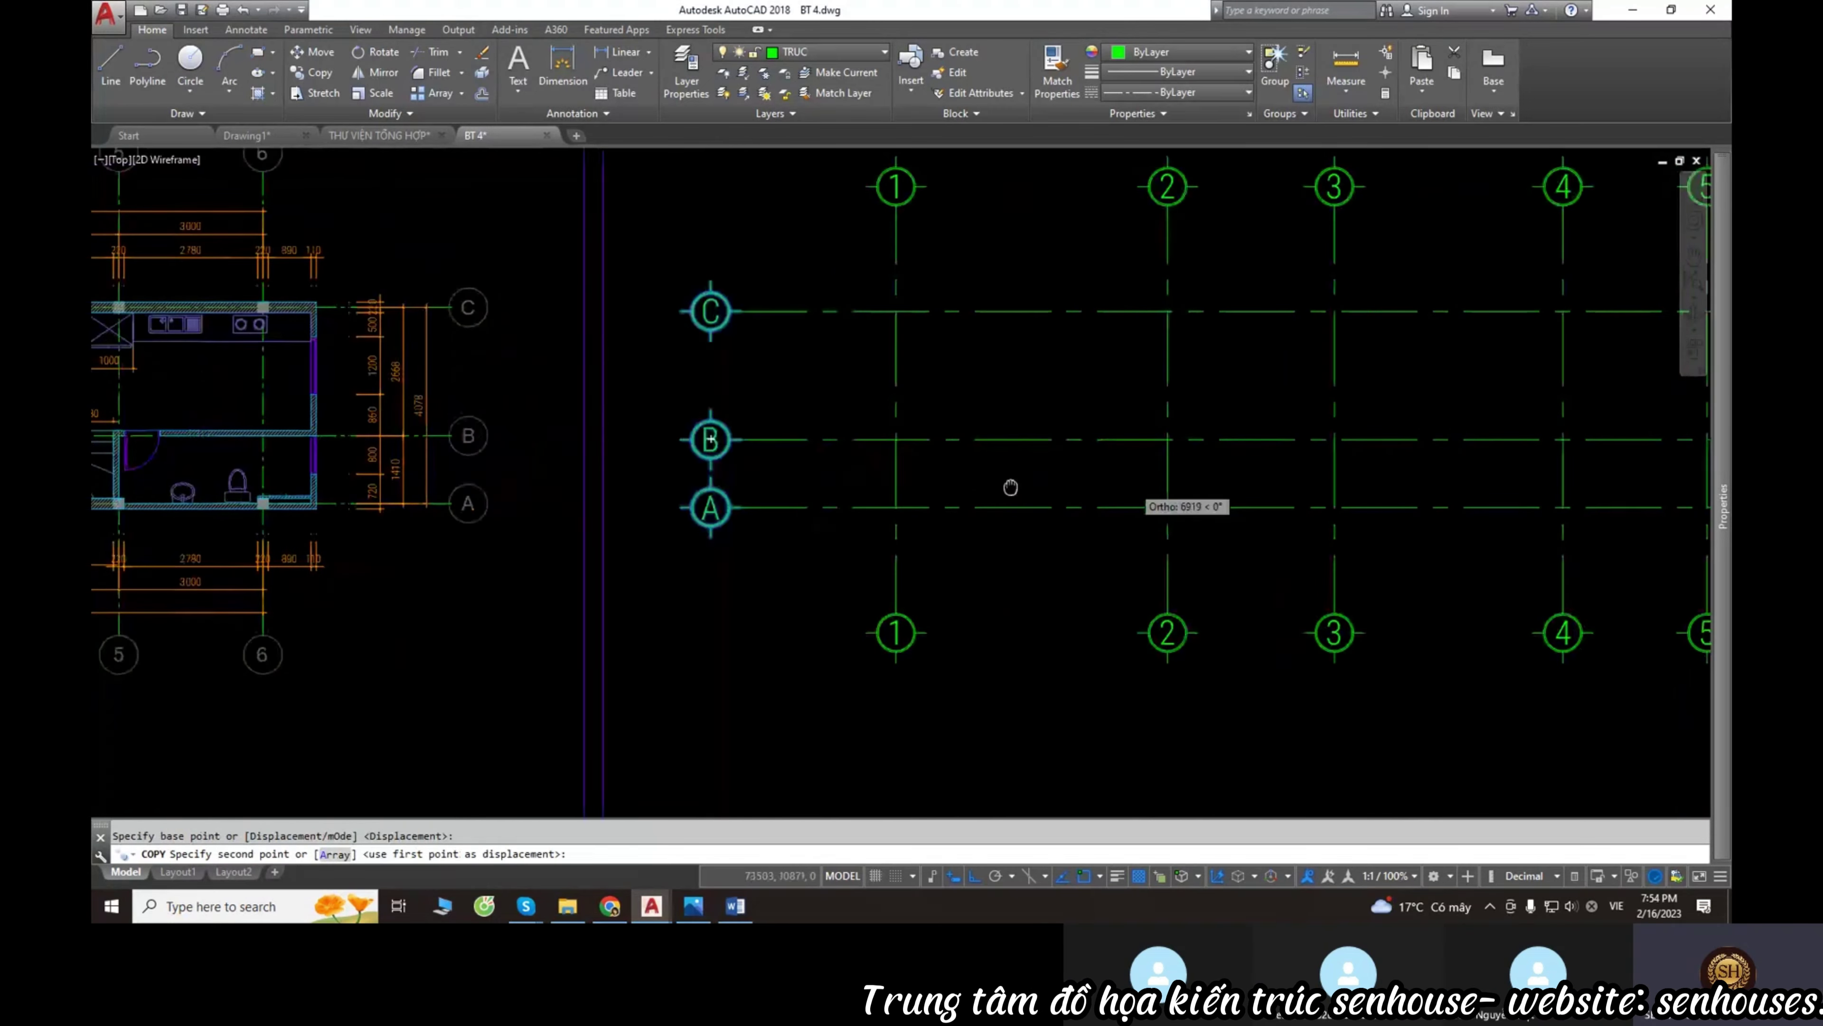
click(1467, 470)
key(Escape)
scroll(1037, 496, down, 4)
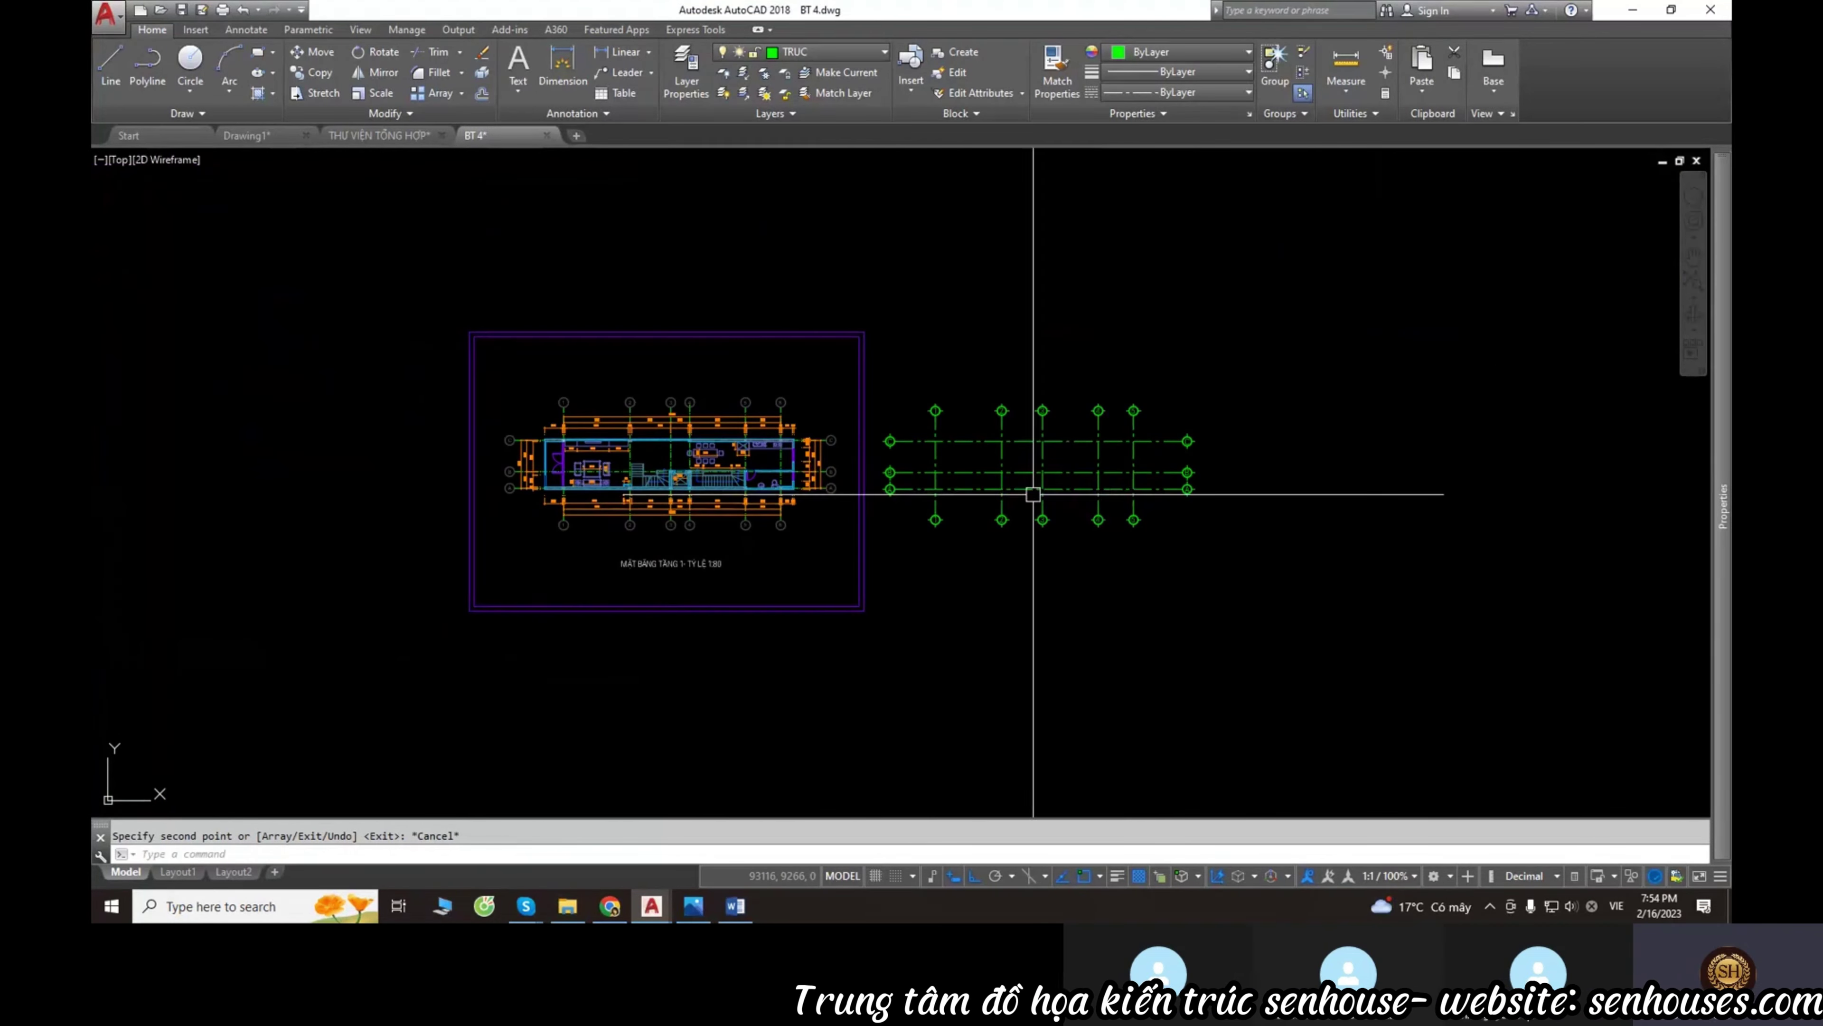
Start moving the whole grid, cancel, and reframe the view on the plan and grid.
click(1406, 642)
click(1007, 349)
text(m)
key(Return)
click(860, 338)
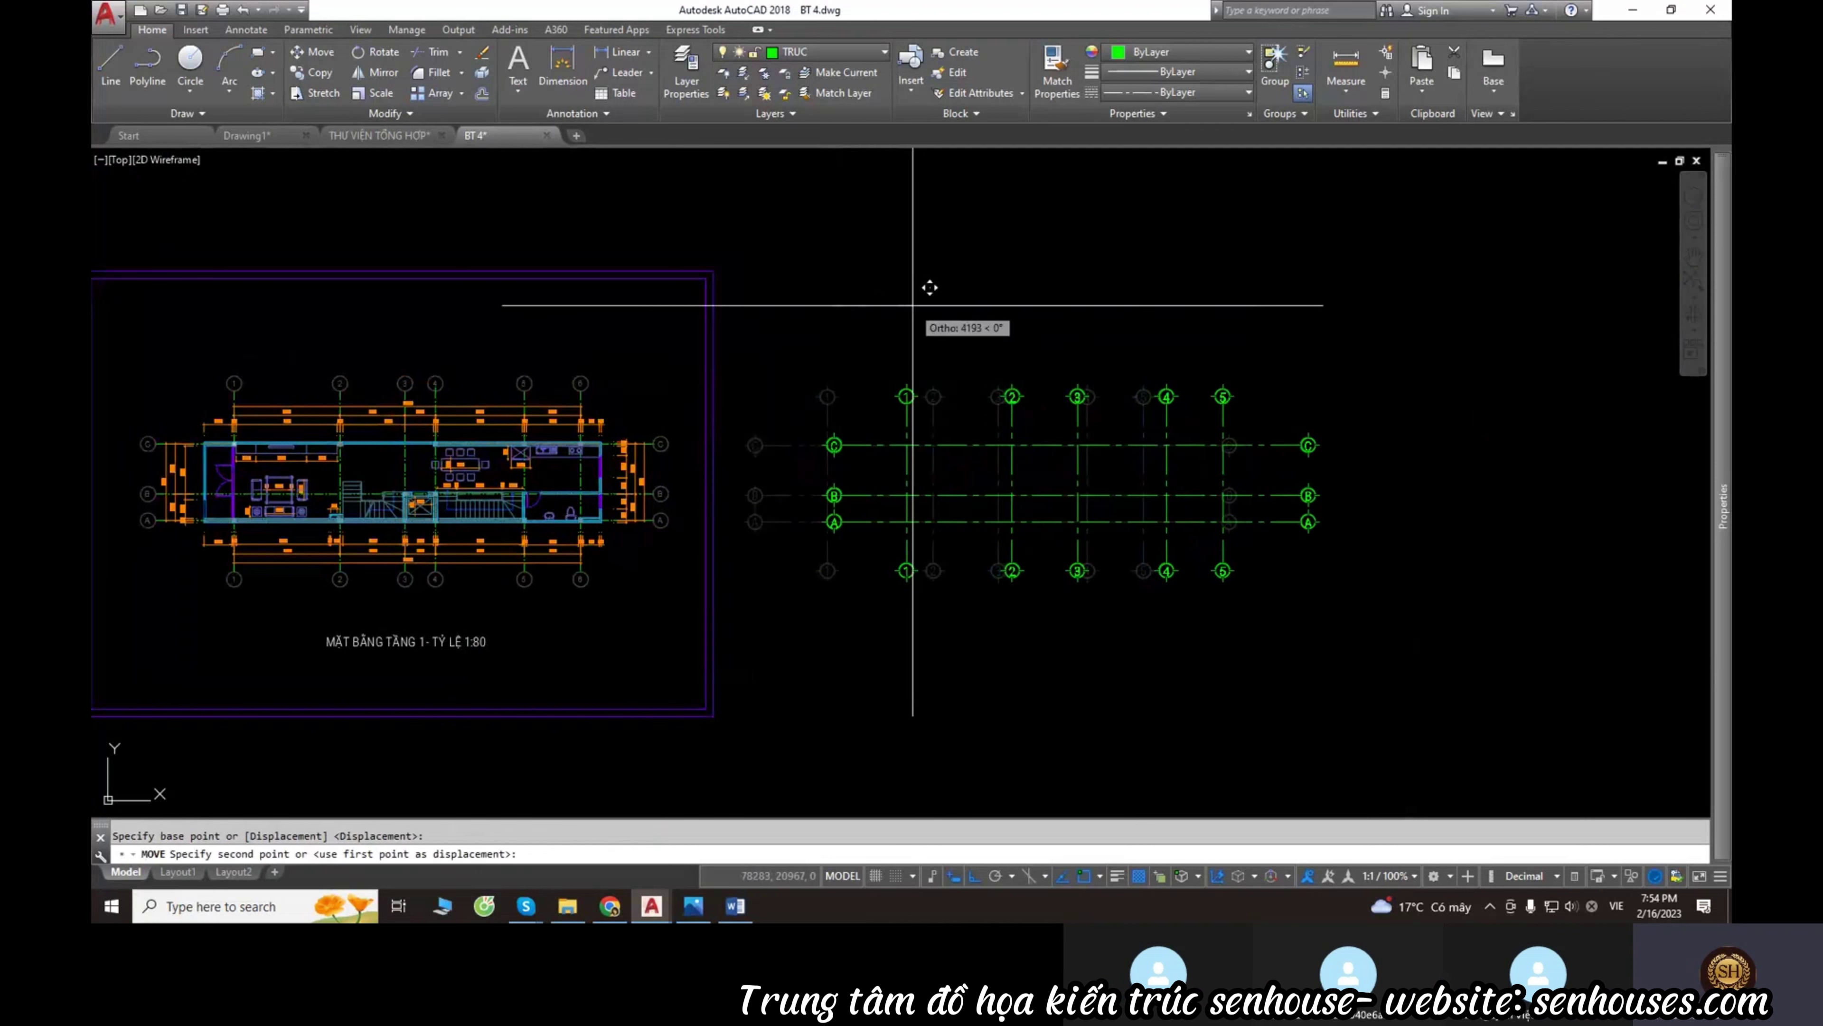
middle_drag(1152, 502, 1019, 523)
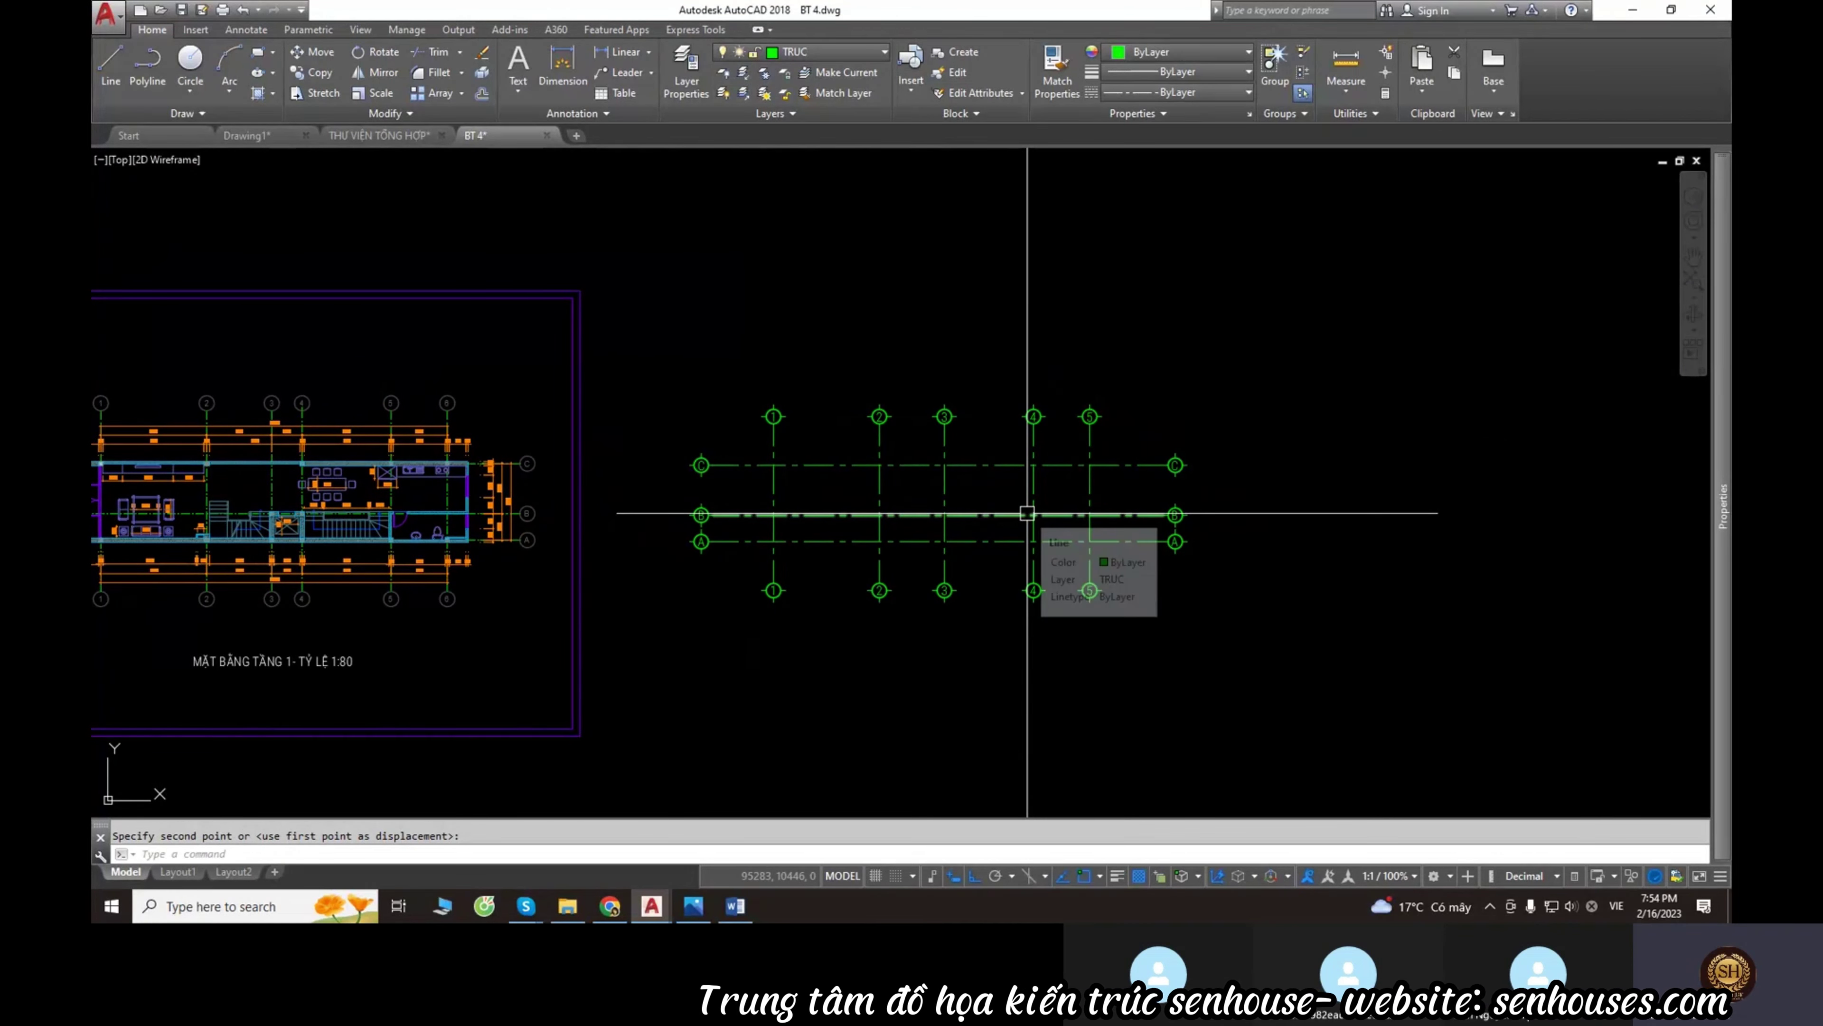
key(Escape)
click(647, 342)
key(Escape)
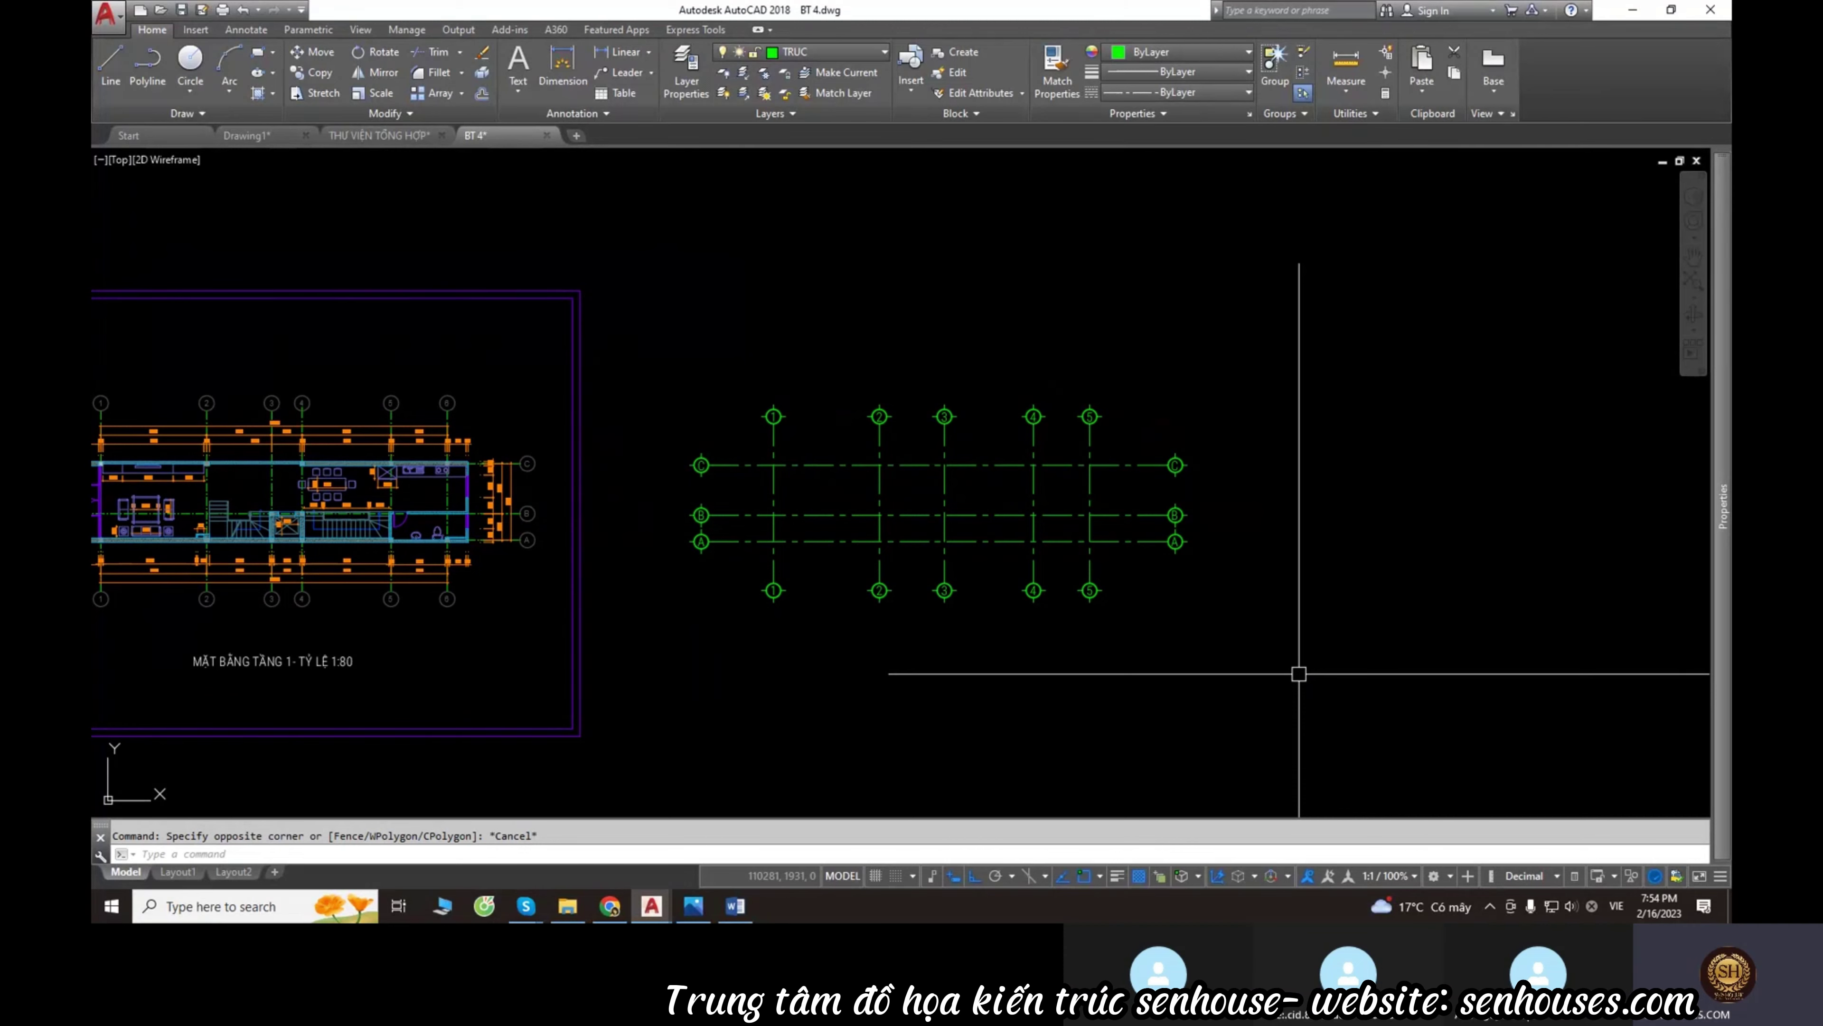
scroll(399, 407, up, 2)
scroll(434, 412, up, 8)
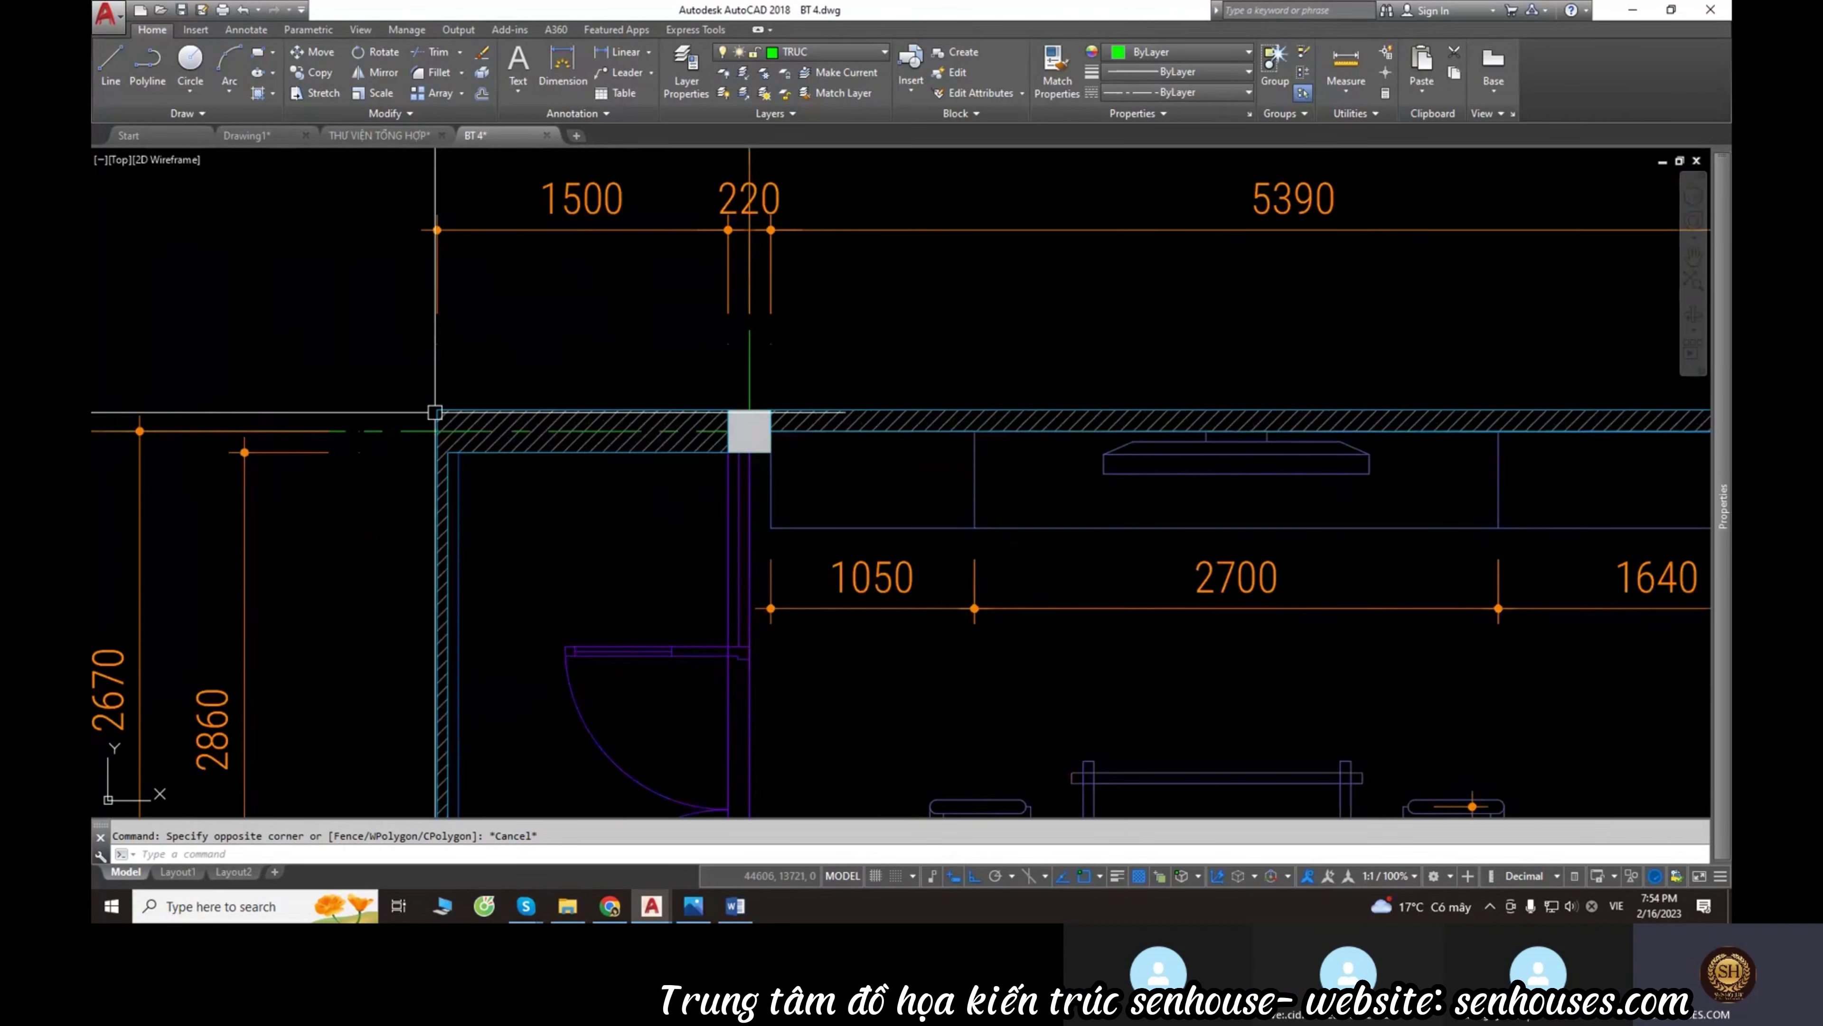
scroll(434, 412, down, 8)
middle_drag(712, 427, 570, 428)
Make COT the current layer from the Layer dropdown.
click(841, 52)
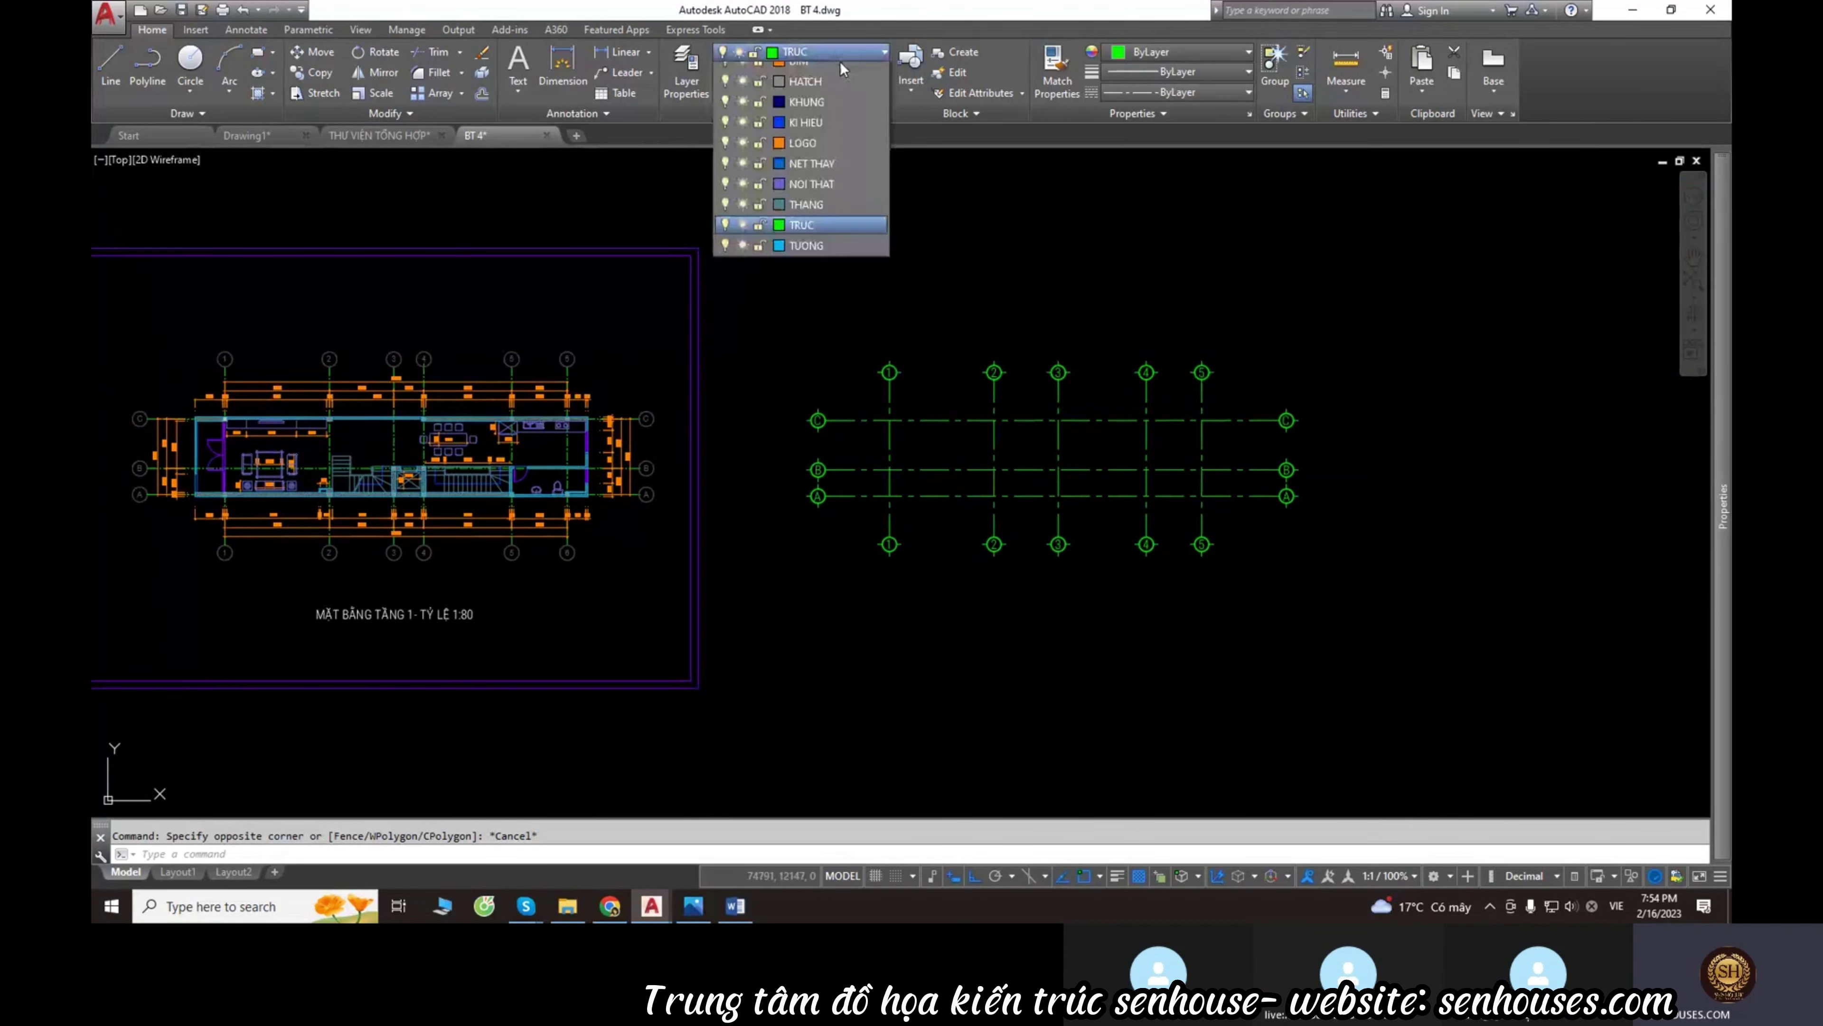
scroll(826, 180, up, 2)
click(810, 82)
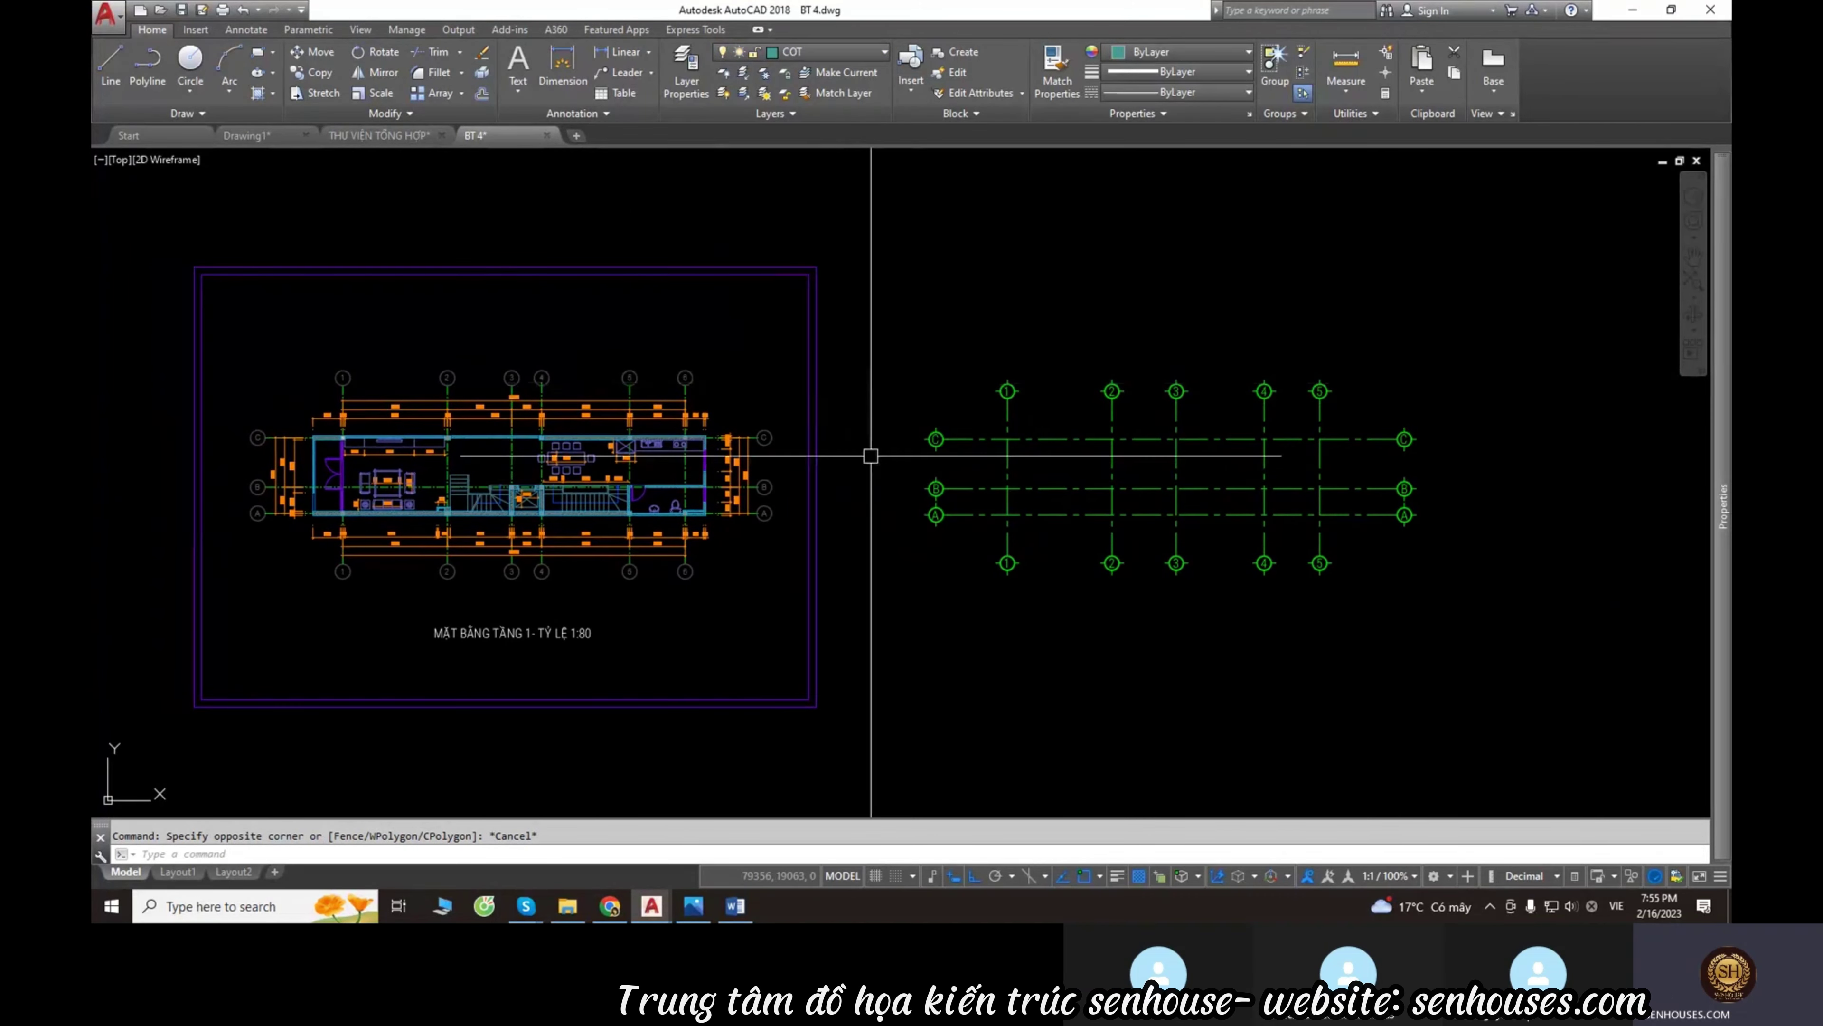
scroll(411, 388, up, 3)
scroll(411, 388, up, 4)
scroll(411, 388, down, 5)
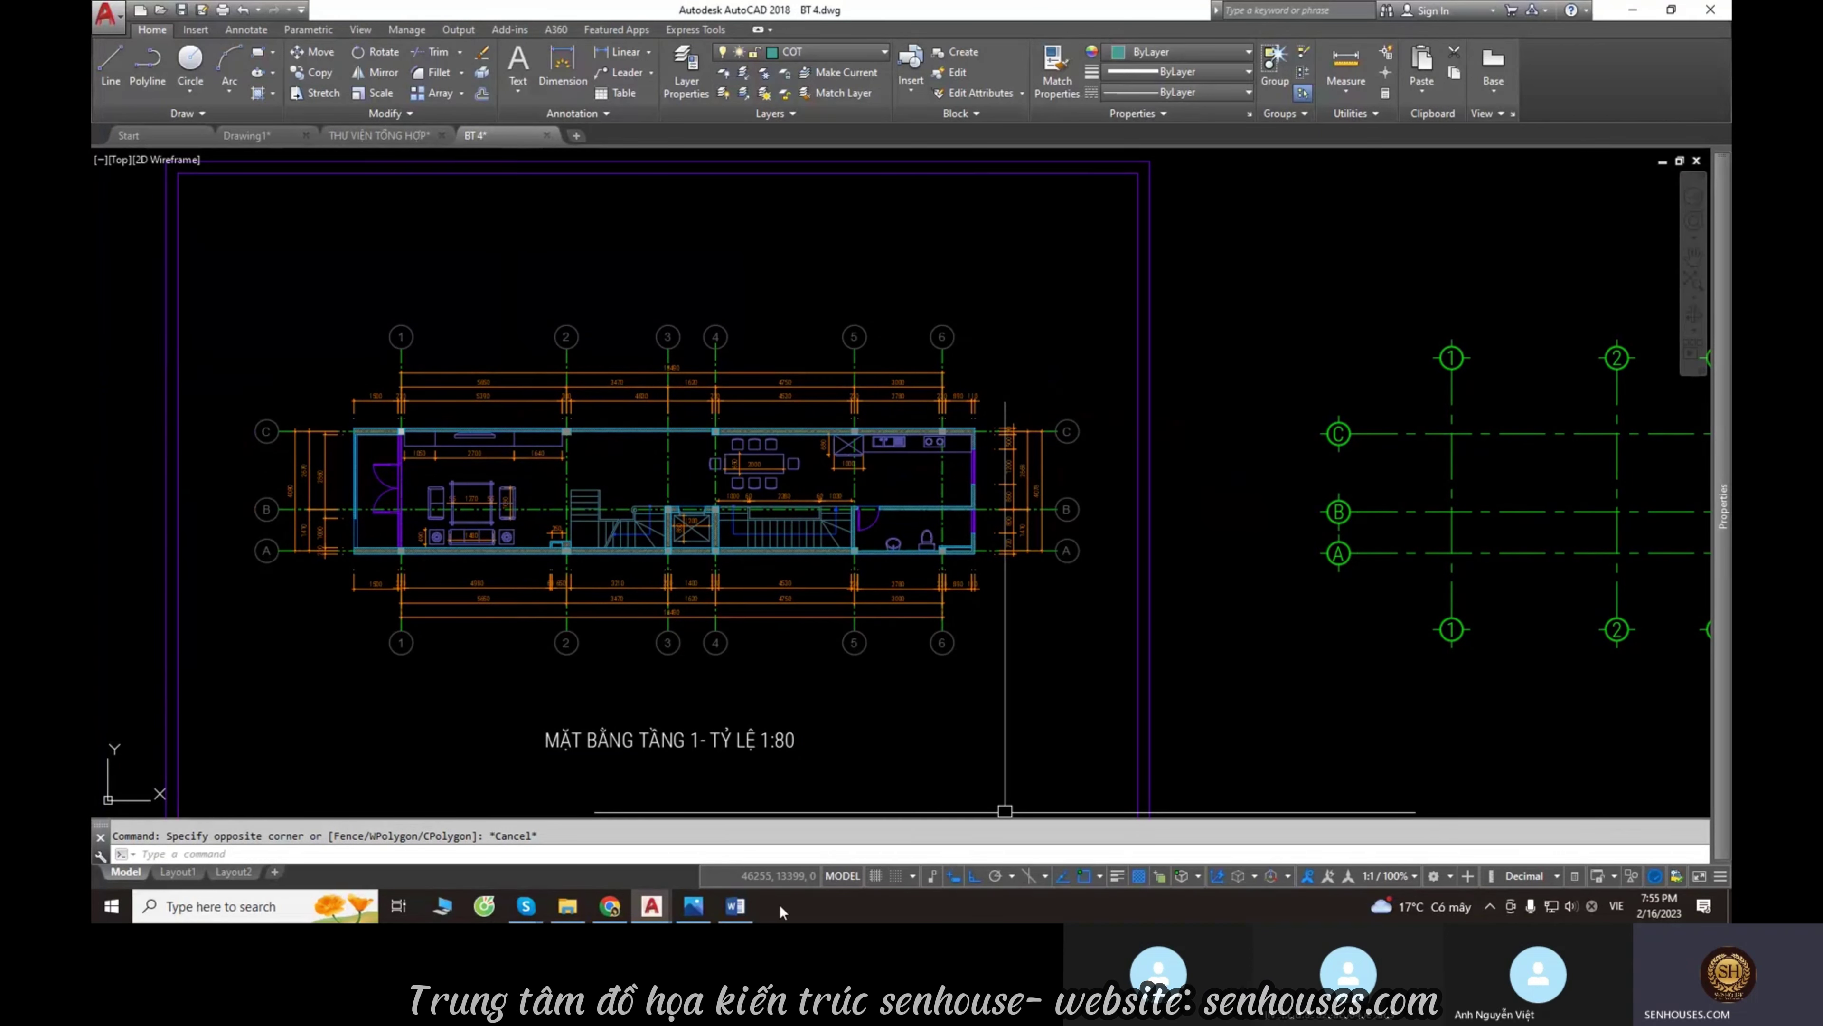
Compare the plan with the BT4.jpg reference image, then return to the AutoCAD drawings.
click(693, 906)
scroll(1034, 488, up, 3)
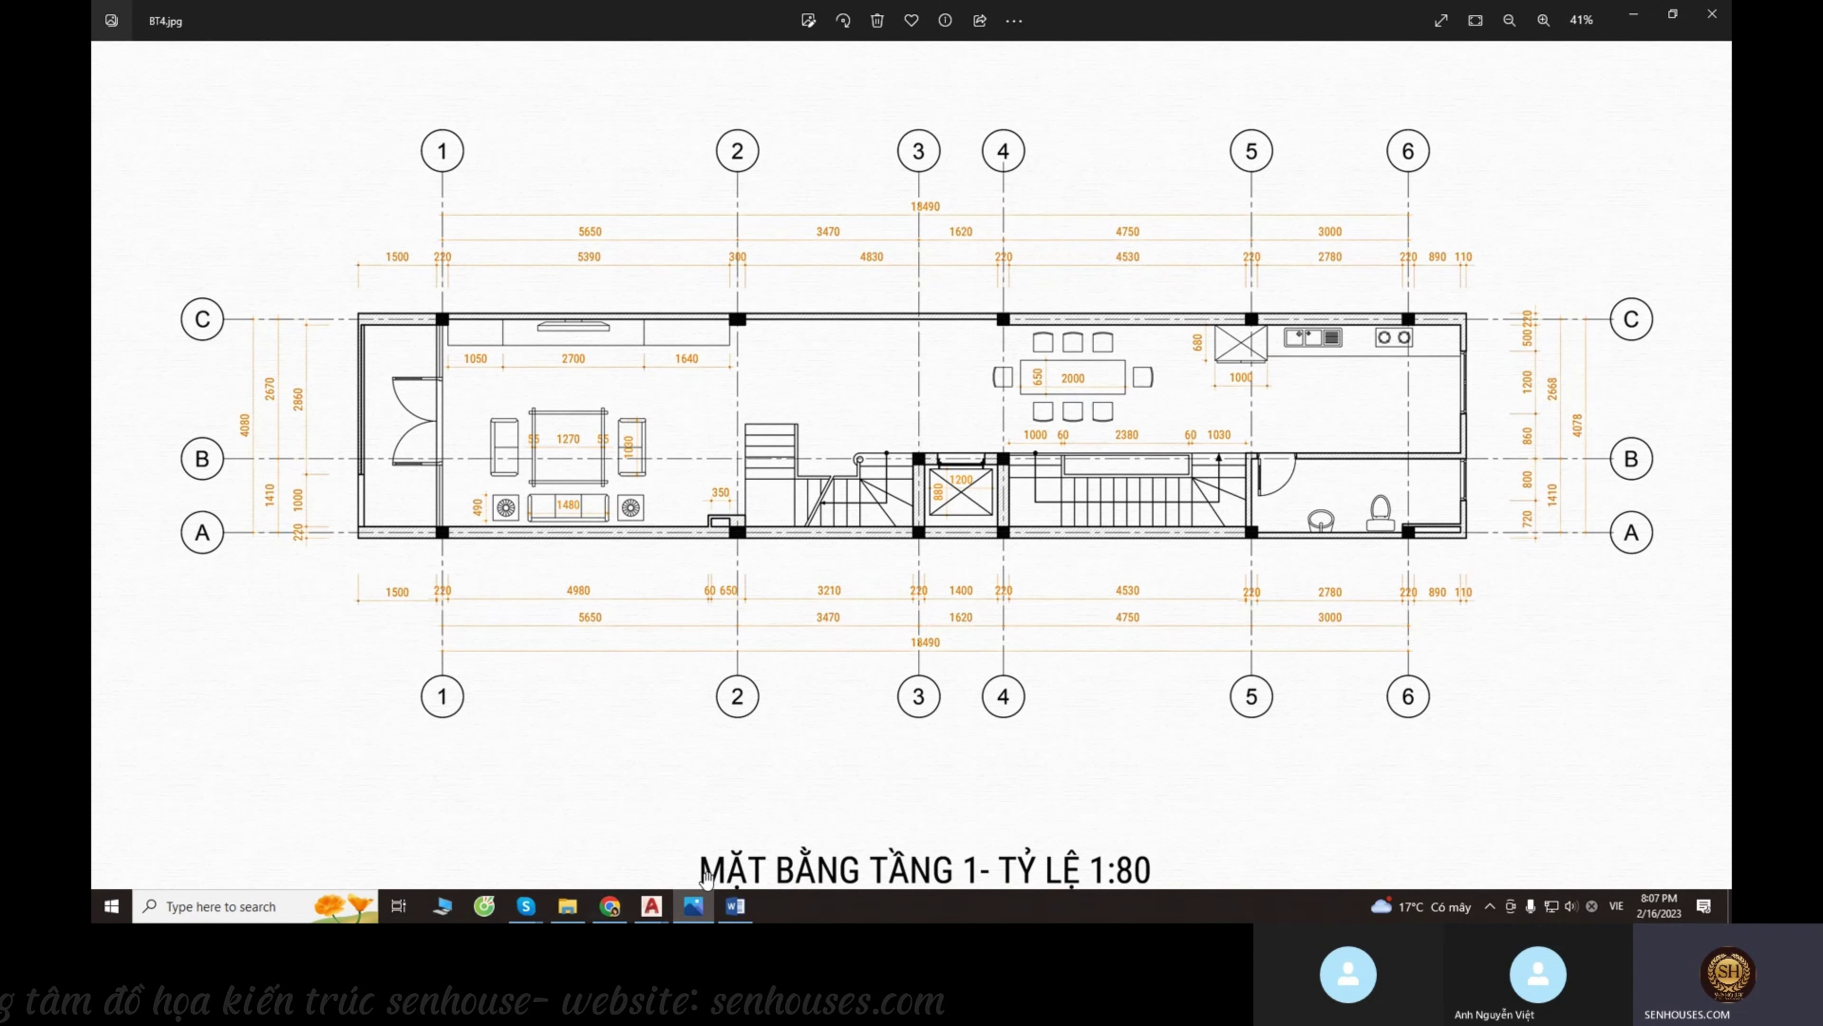
click(651, 905)
Back in BT4.dwg, isolate the layers of the selected axis line and wall with LAYISO.
click(829, 843)
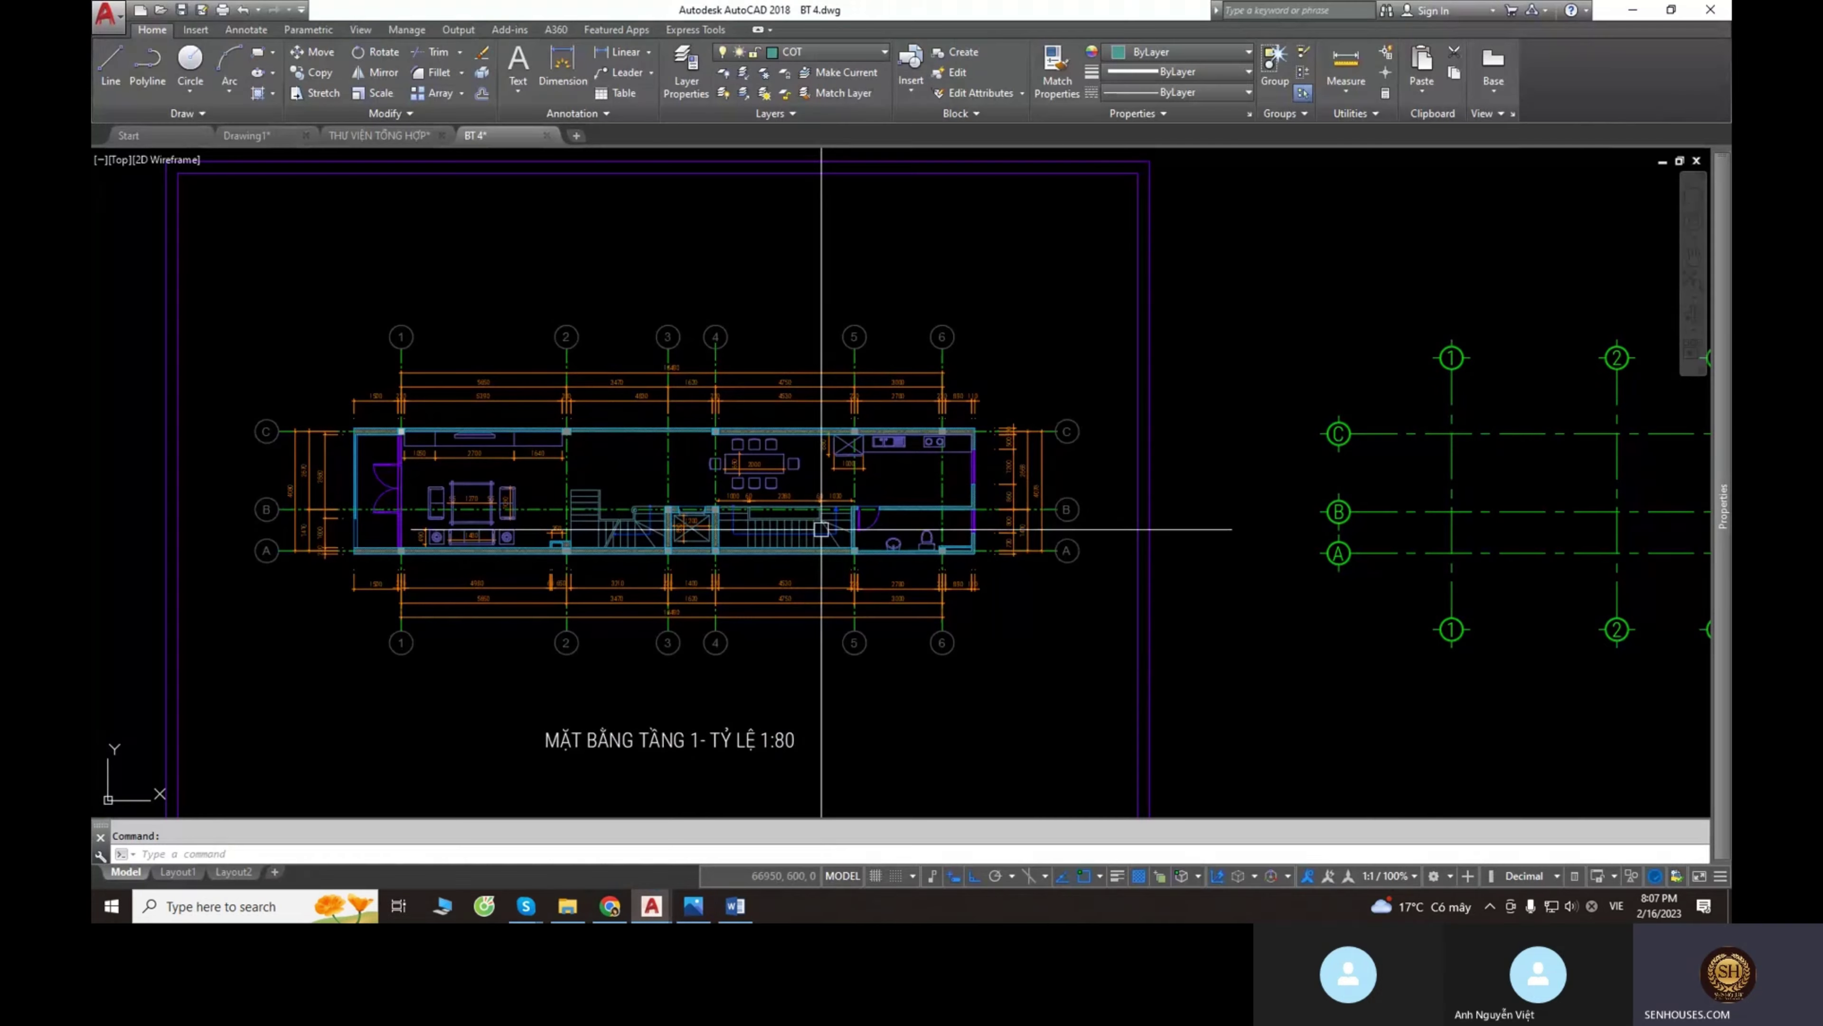
scroll(631, 387, up, 3)
scroll(893, 447, down, 5)
scroll(893, 446, up, 5)
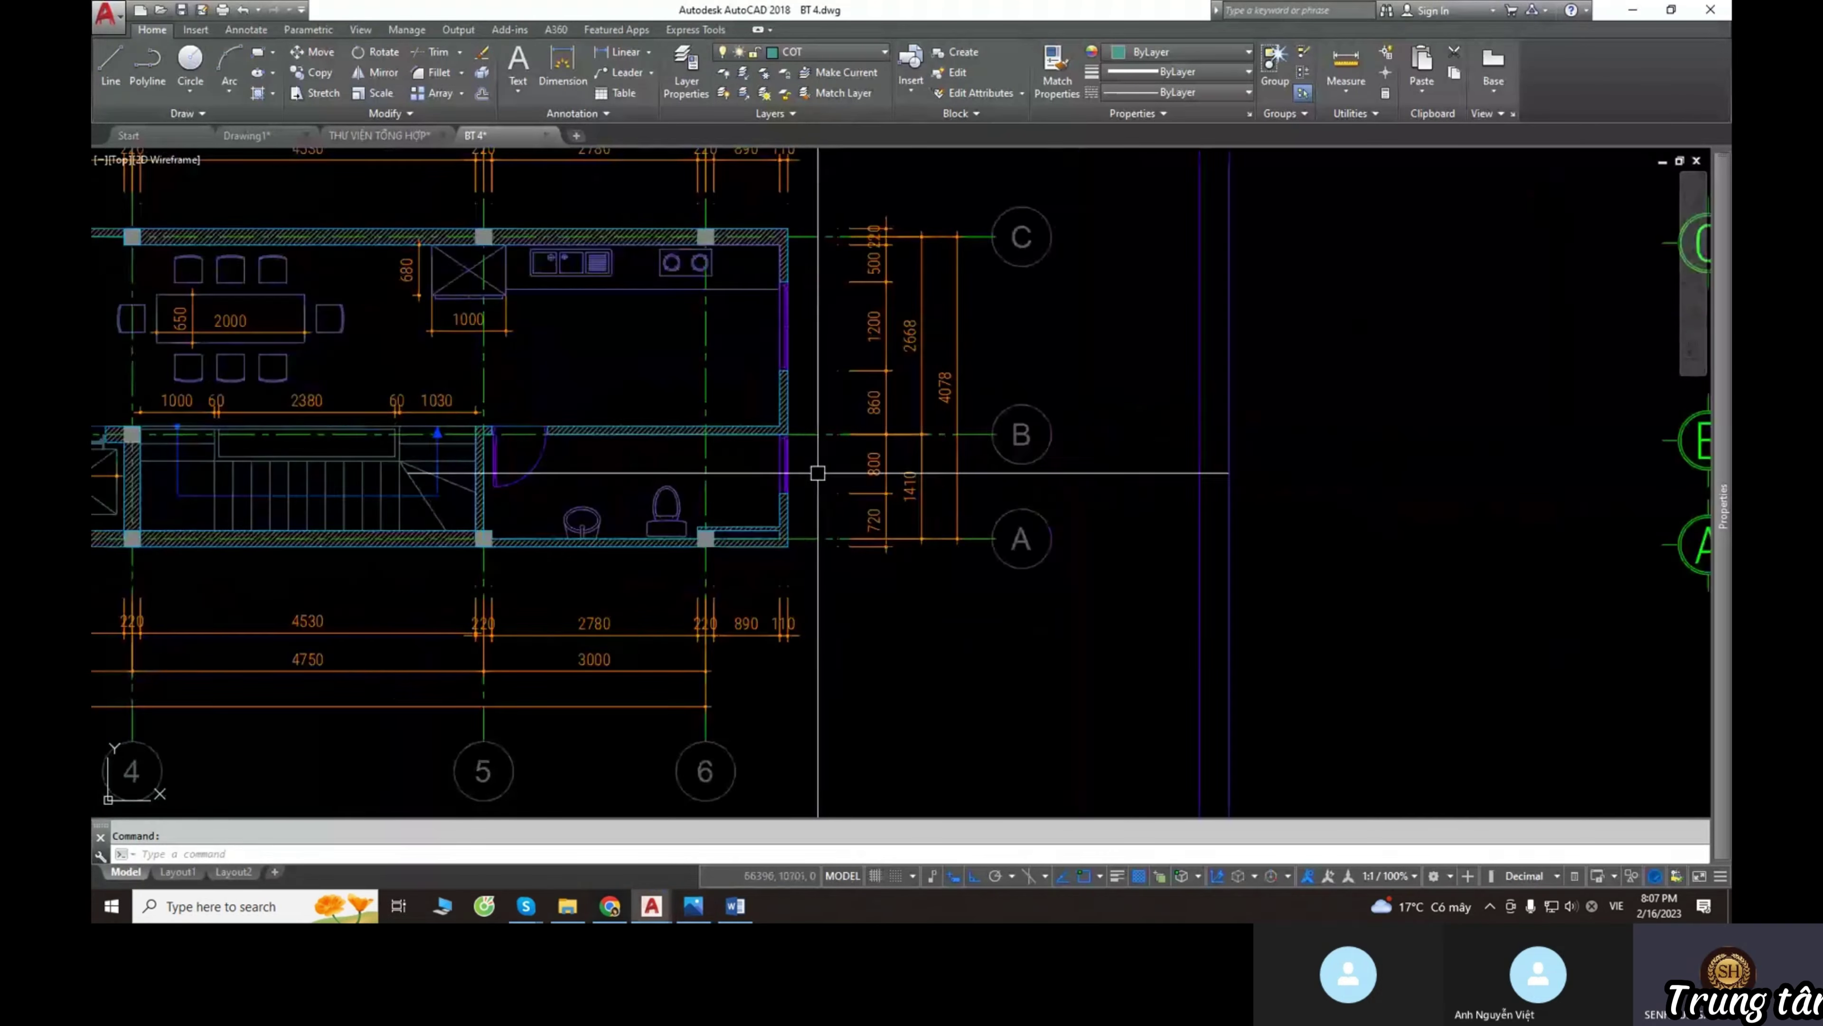
scroll(819, 473, up, 3)
scroll(868, 568, up, 3)
click(875, 621)
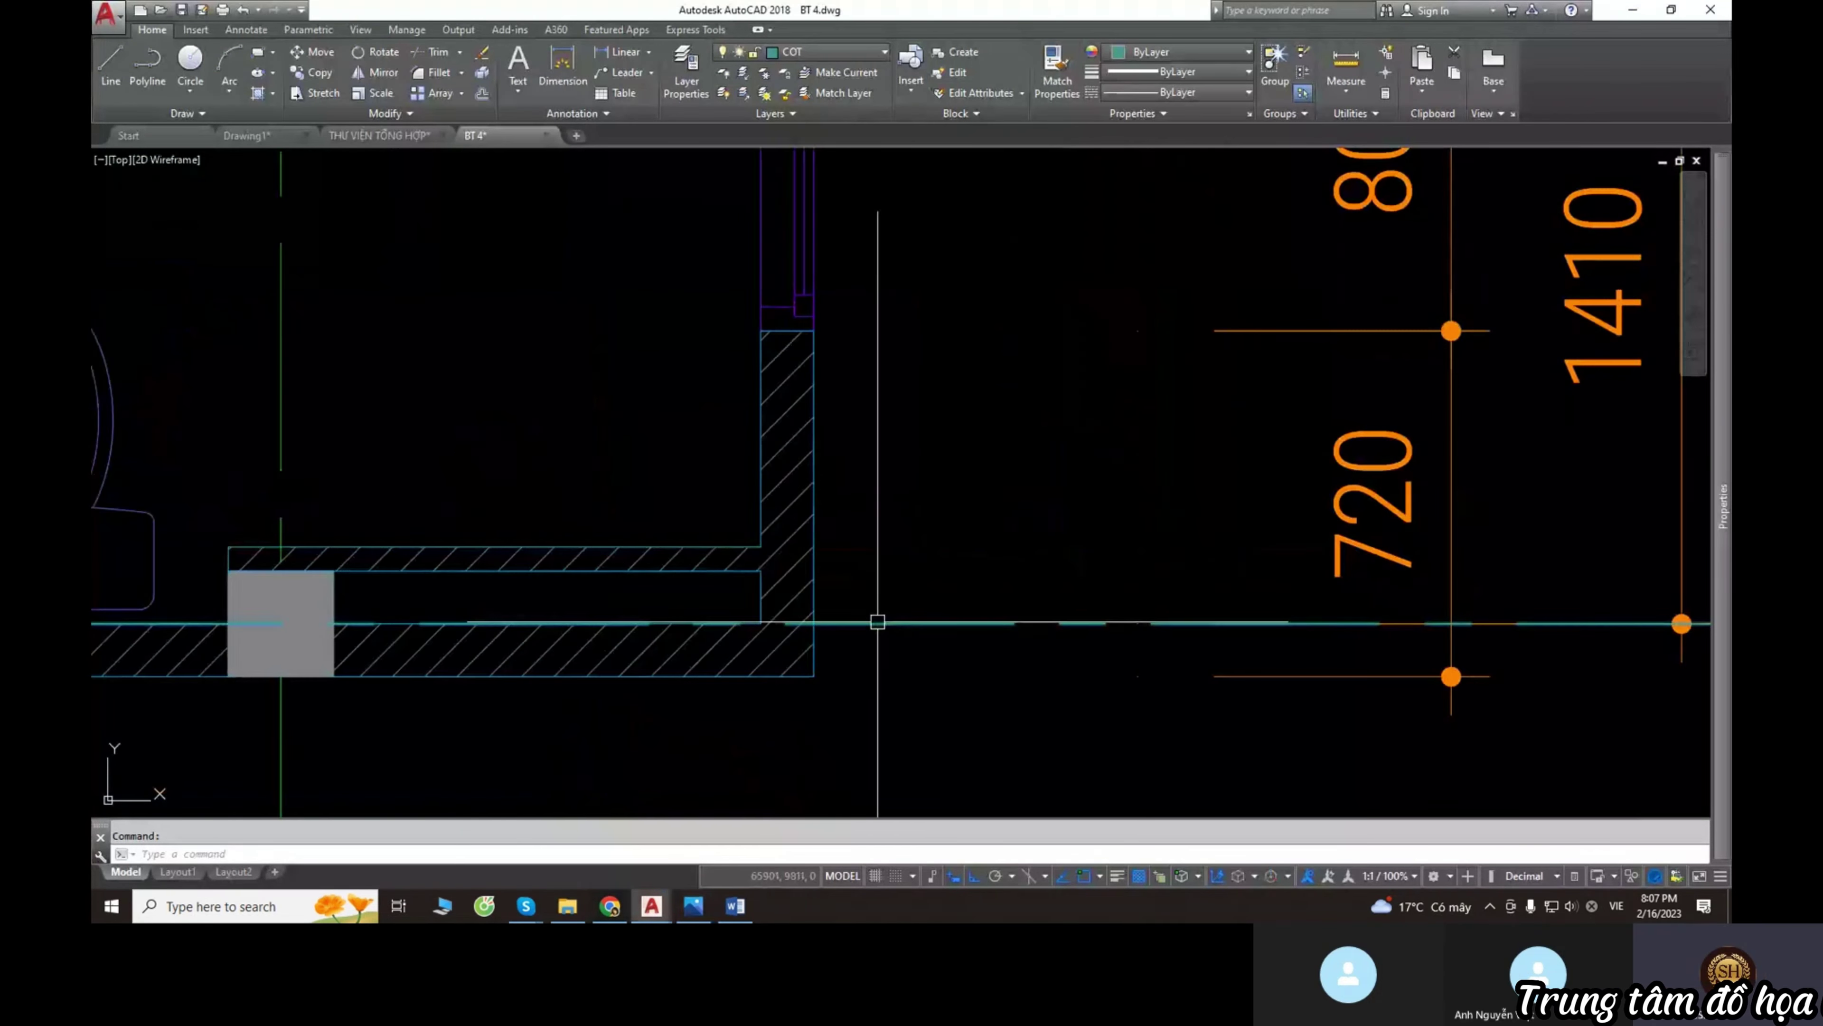
scroll(803, 546, up, 2)
scroll(897, 581, down, 7)
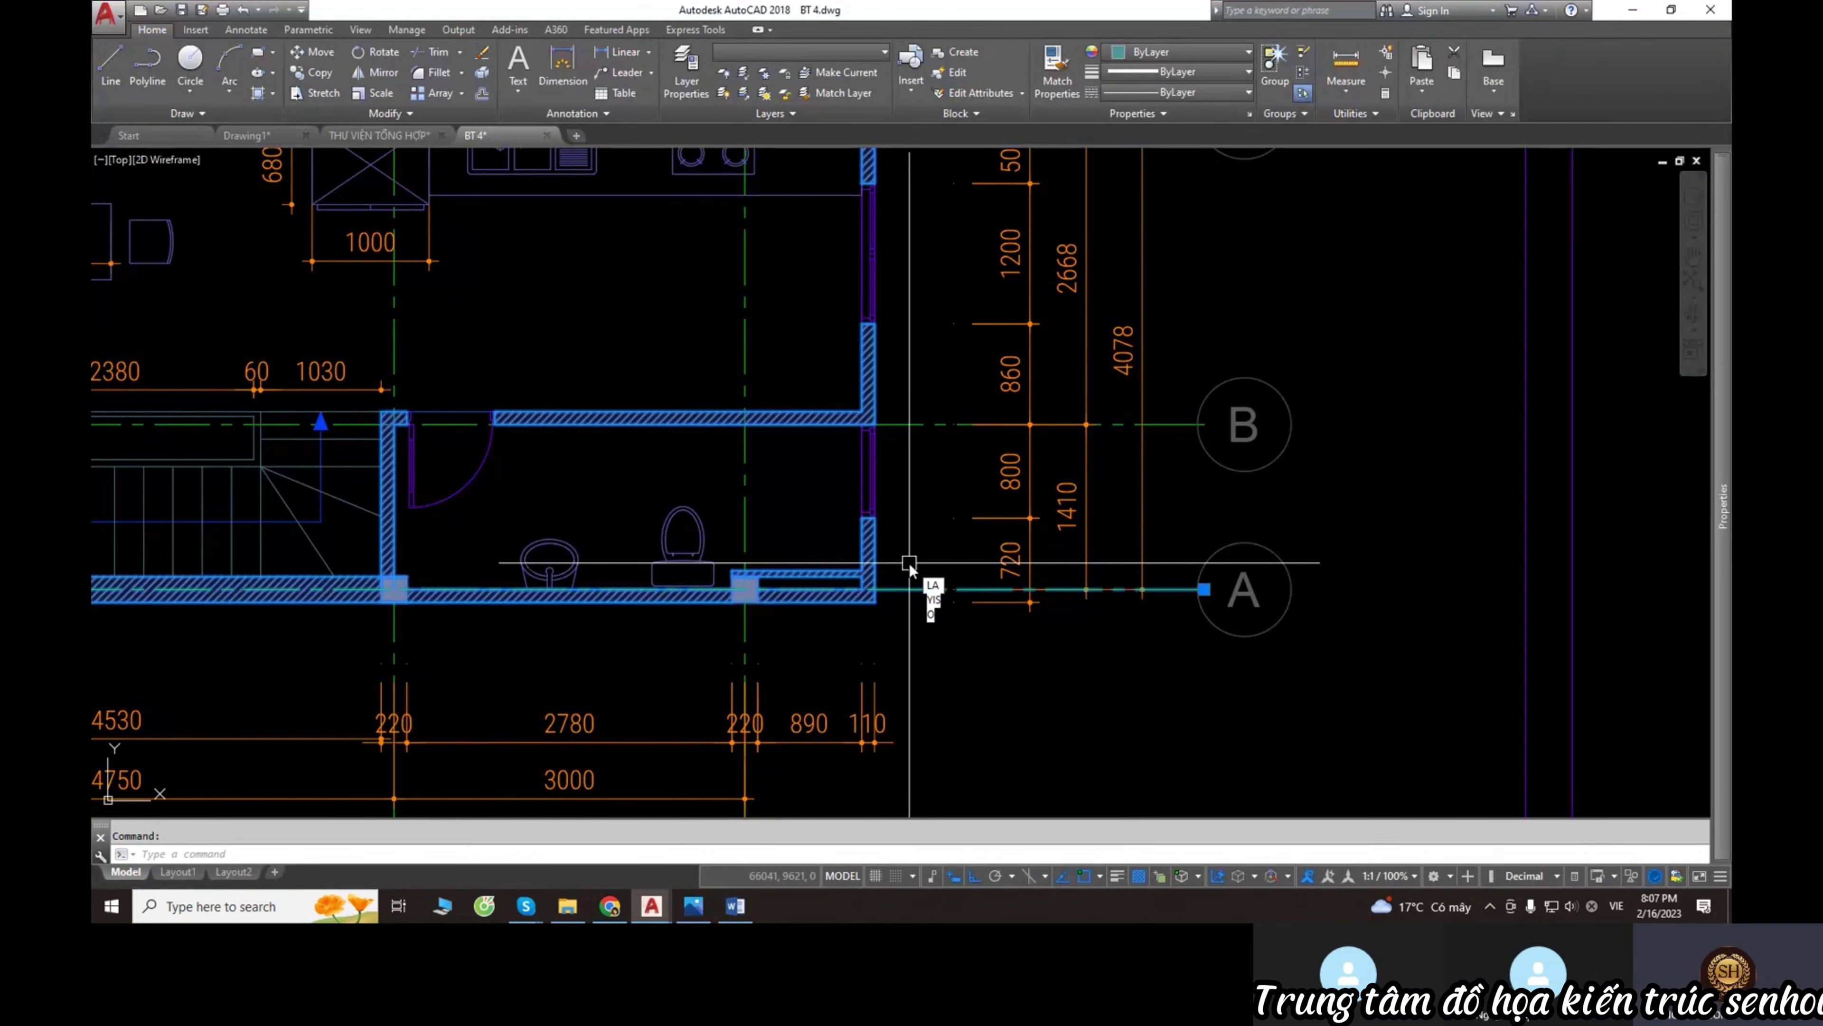
key(Return)
Select the plan's wall outline polyline.
scroll(919, 563, down, 5)
scroll(691, 577, up, 3)
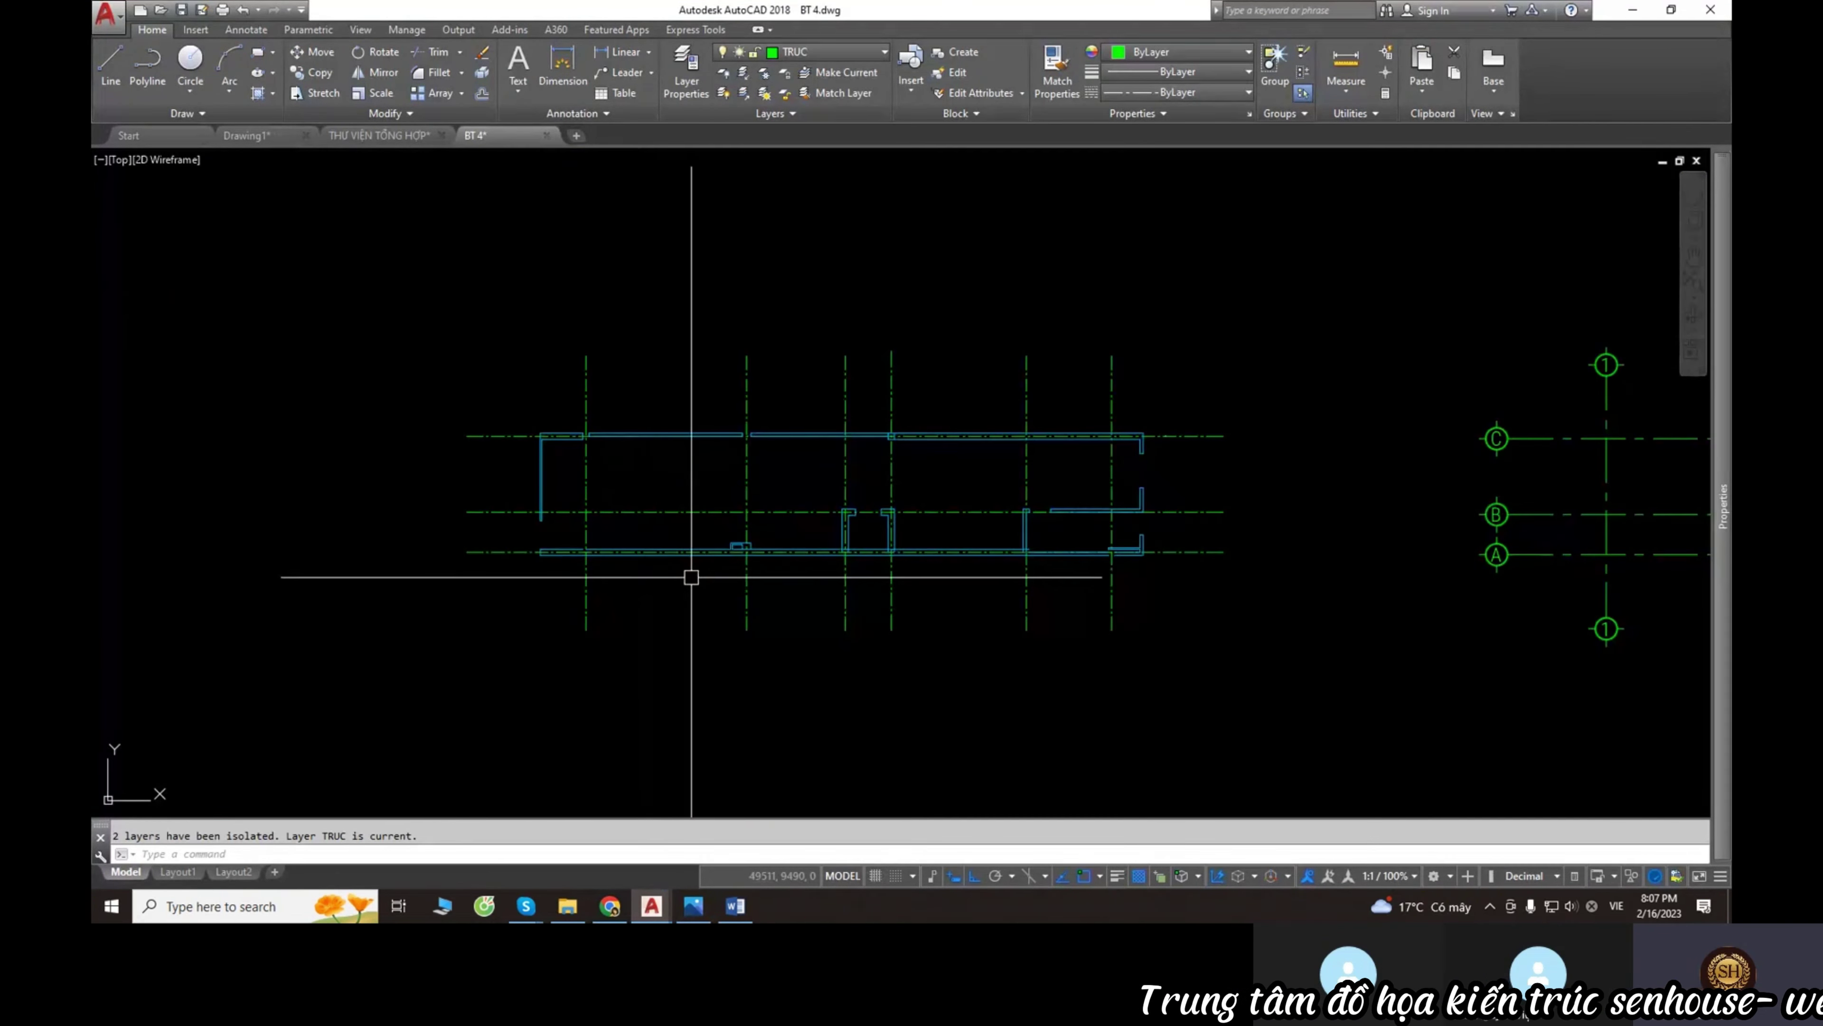
click(493, 395)
click(1180, 602)
key(Escape)
scroll(1055, 480, up, 2)
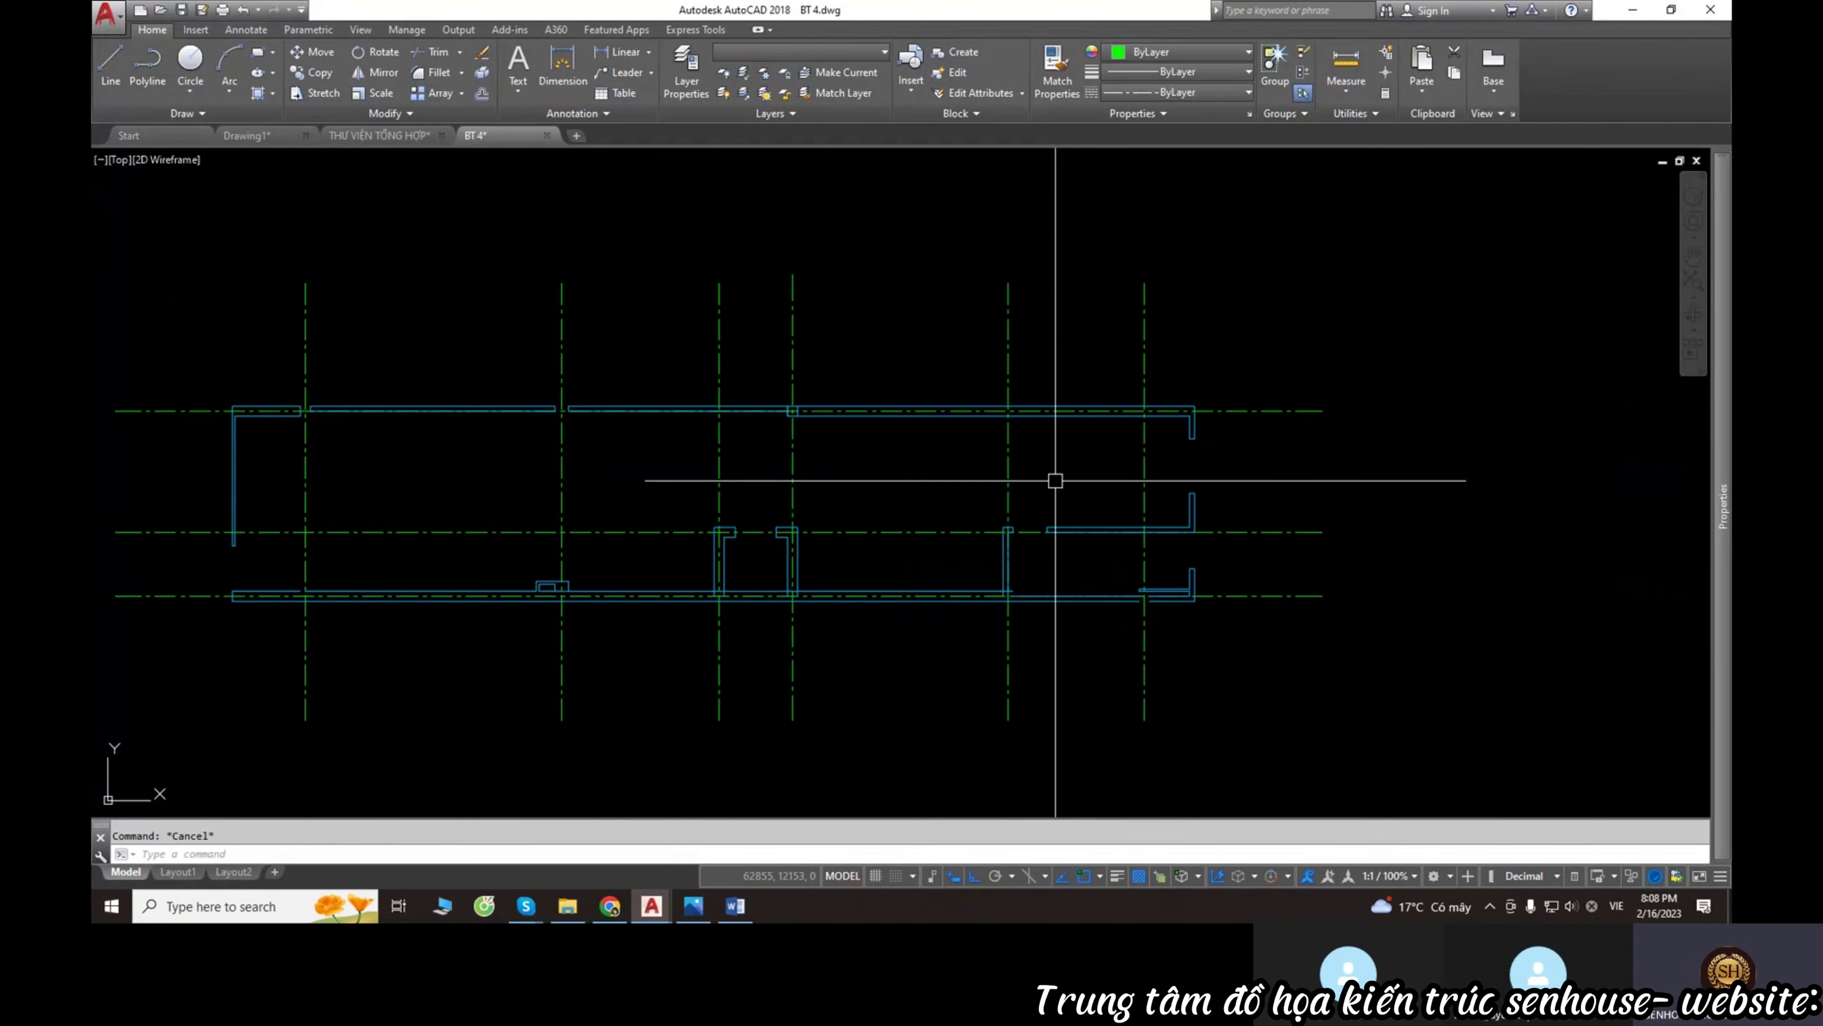
click(399, 409)
Copy the selected walls onto the new grid at intersection C/1.
text(c)
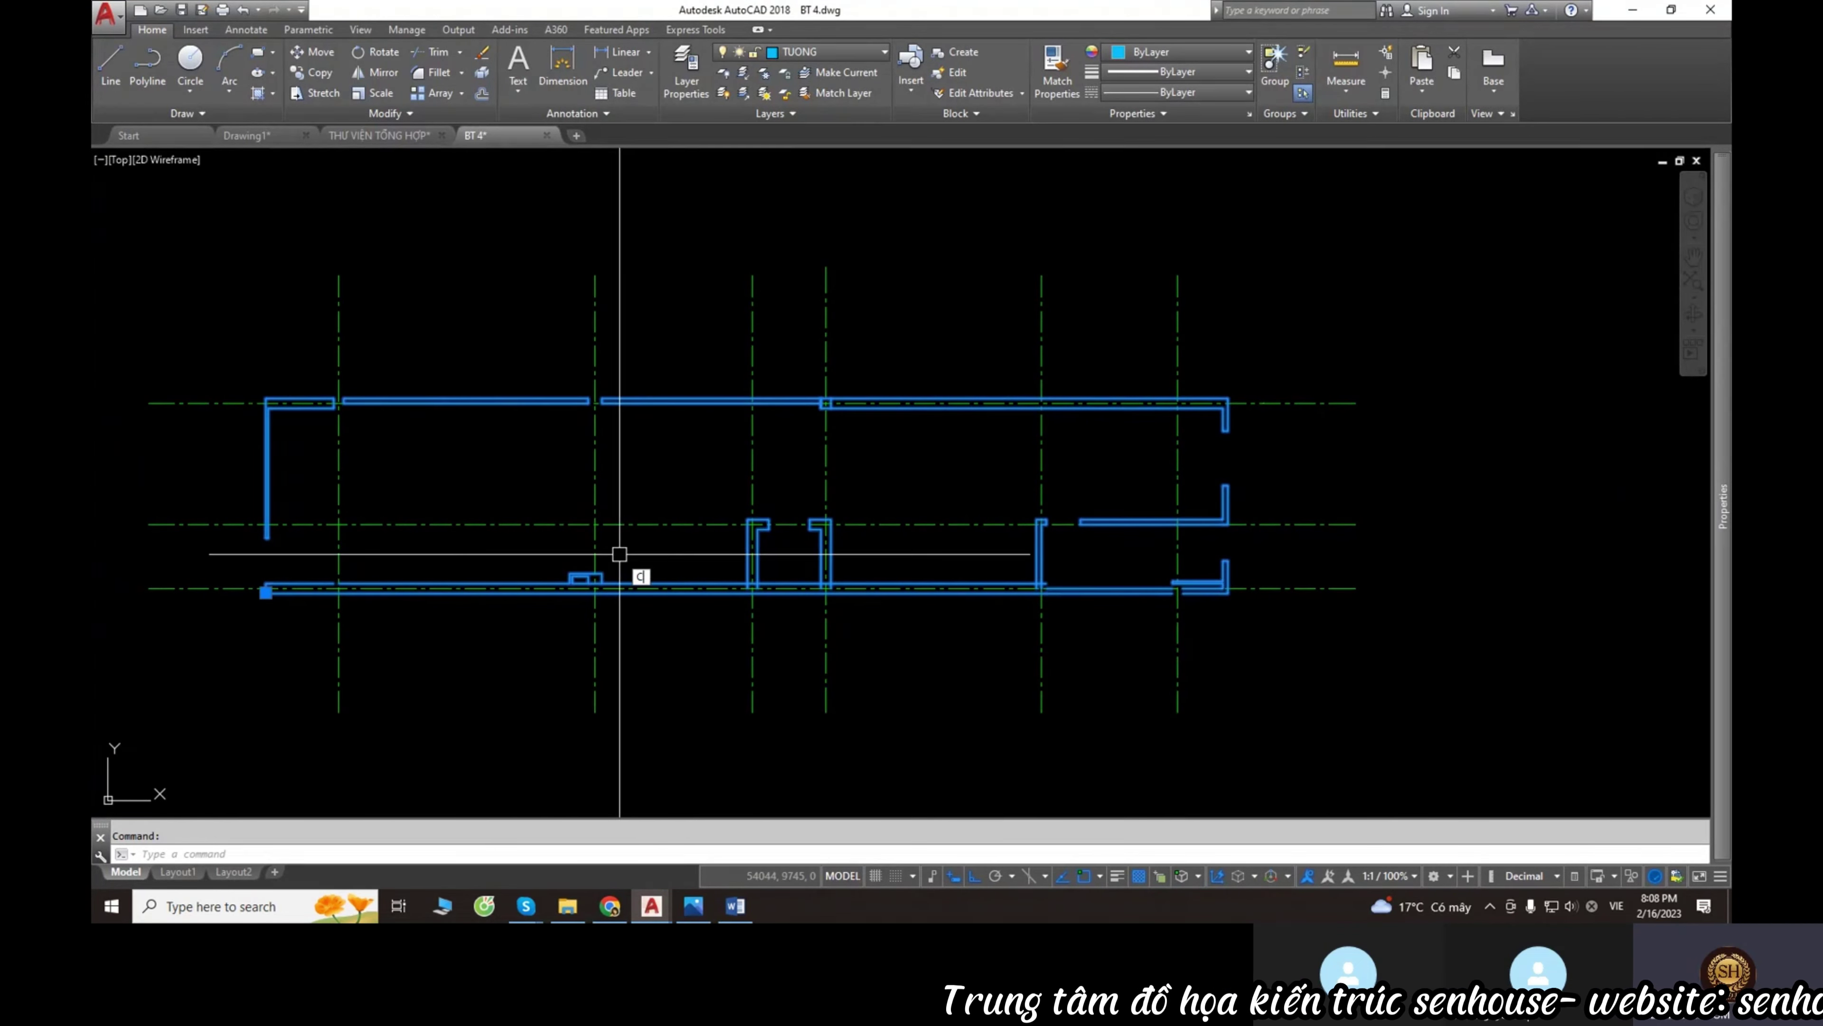
key(Return)
scroll(618, 553, up, 3)
click(407, 407)
scroll(407, 407, down, 4)
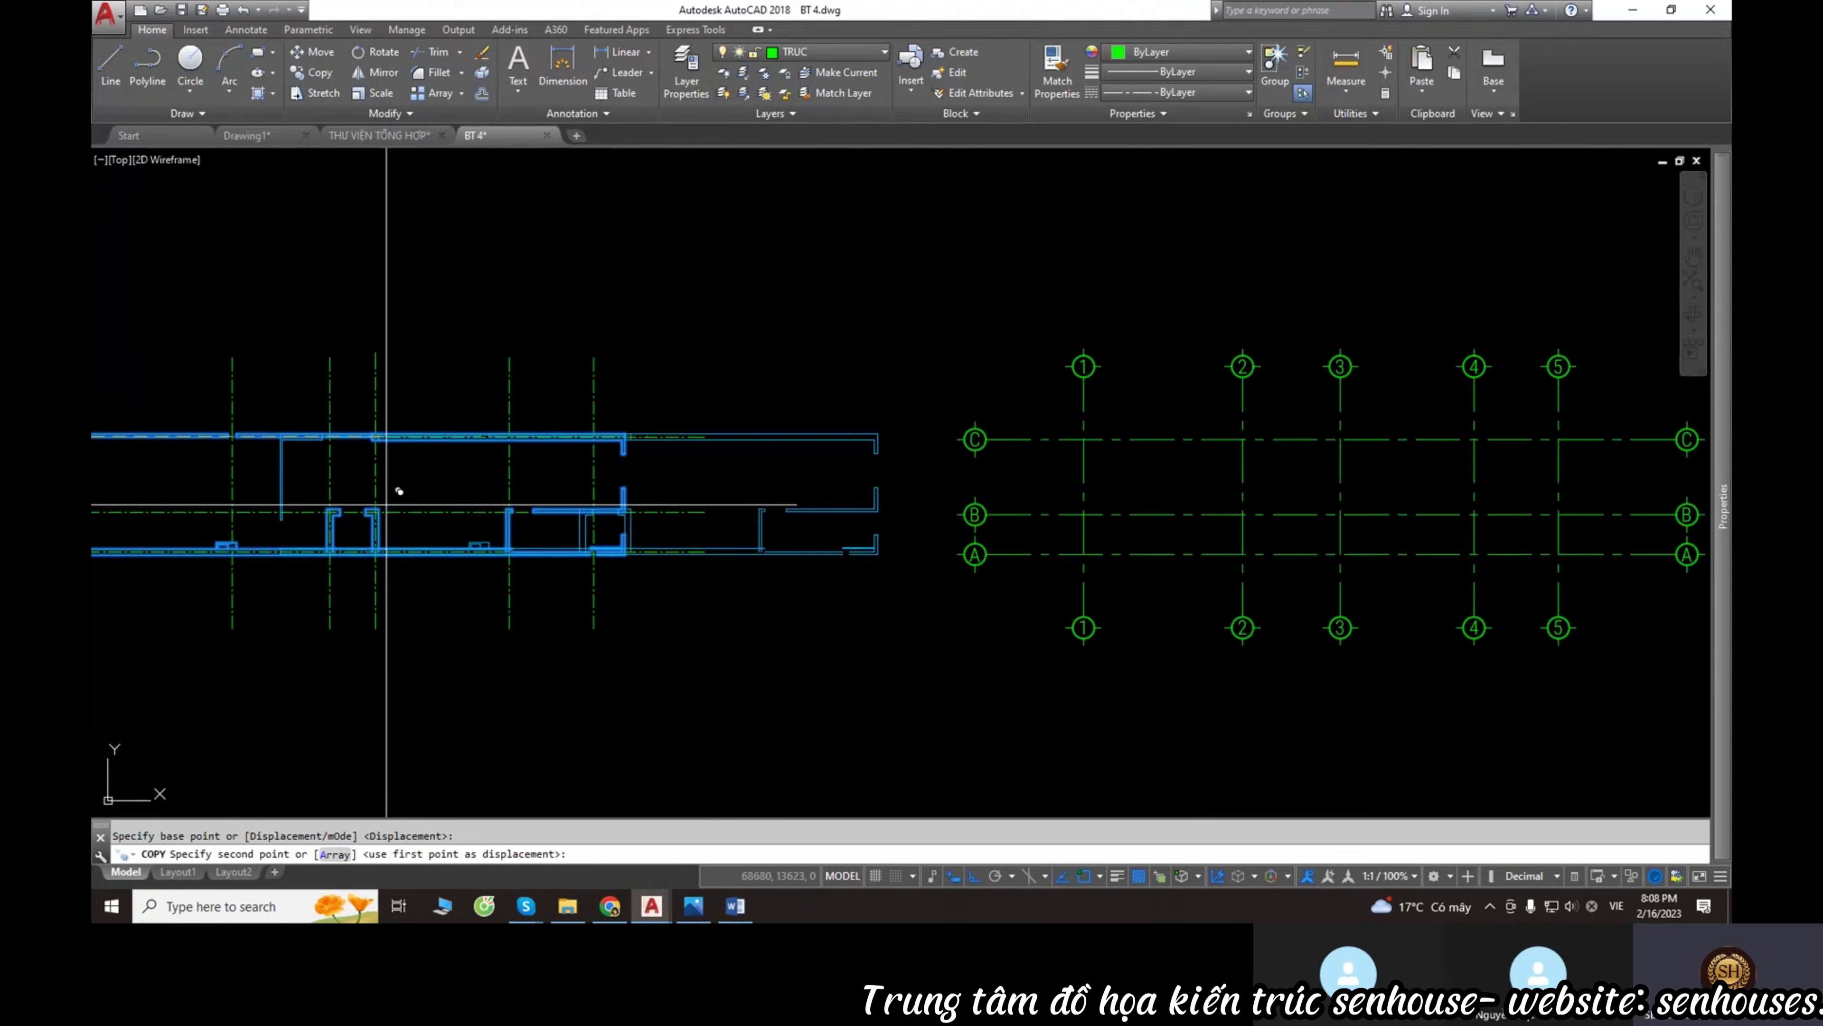
scroll(1209, 447, up, 2)
scroll(1170, 441, up, 3)
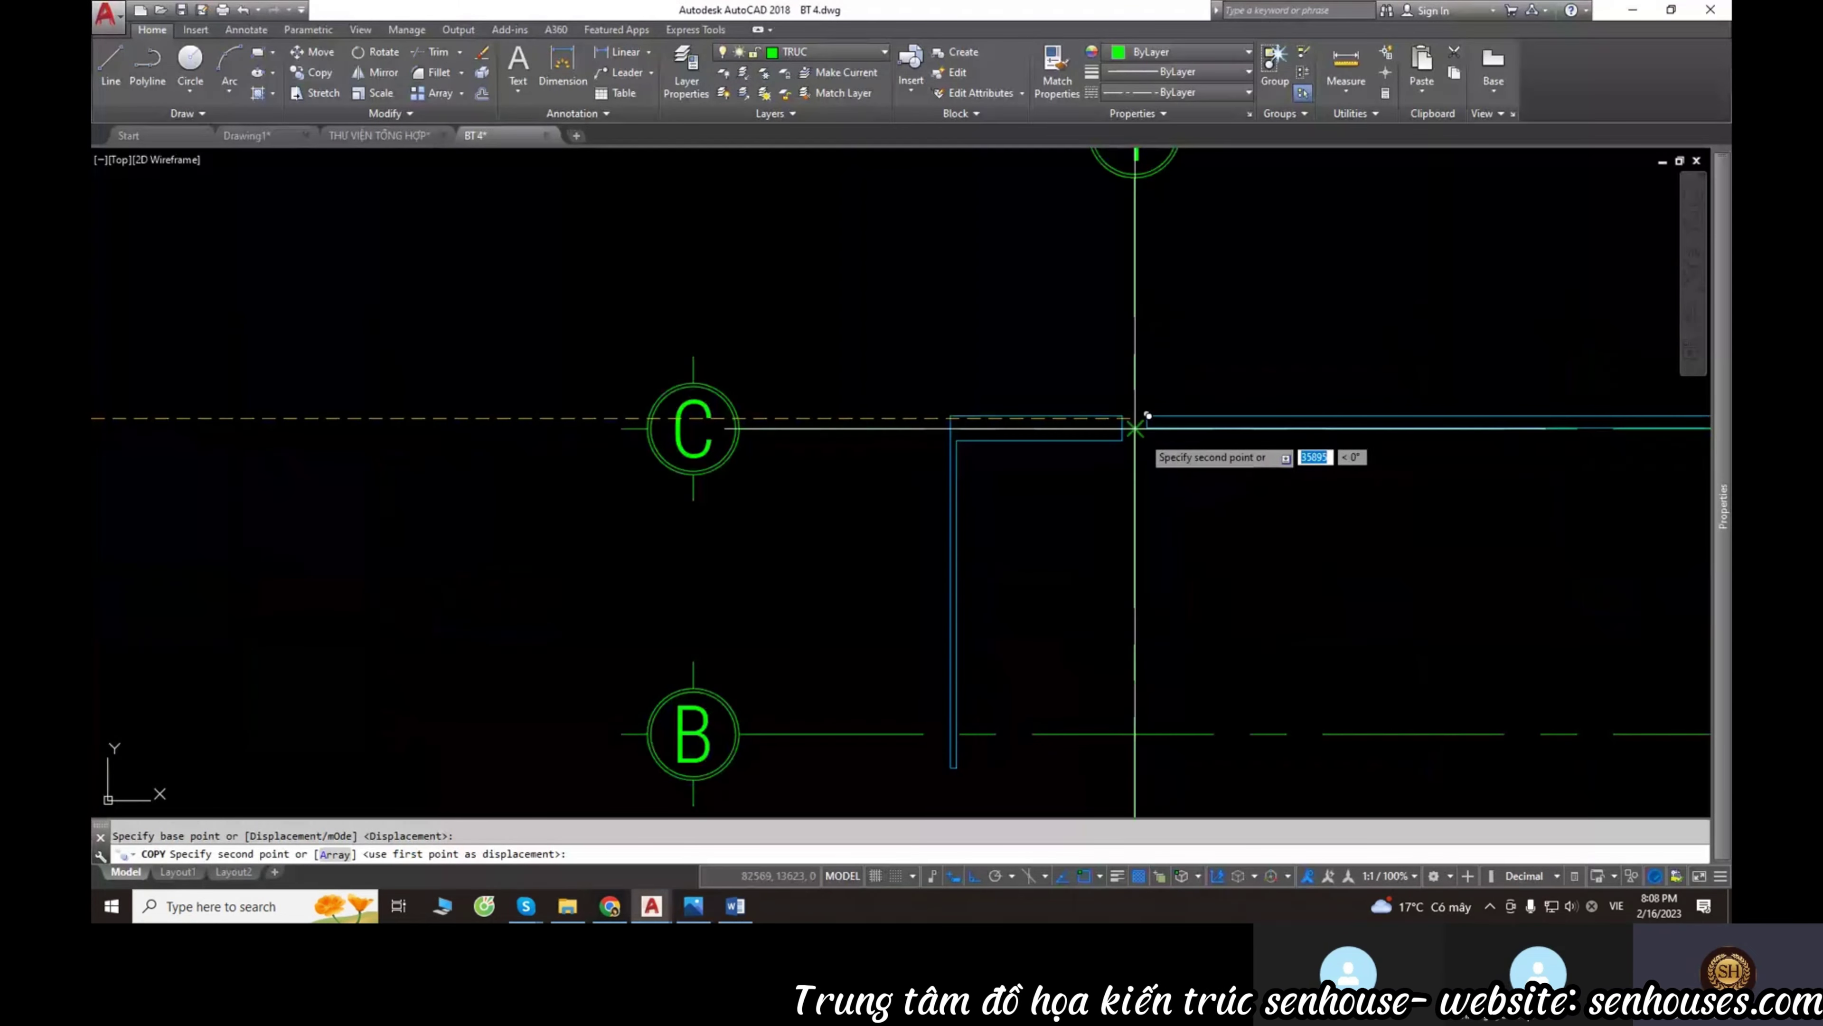
click(1148, 415)
key(Escape)
scroll(1072, 536, down, 6)
Turn all layers back on with LAYON, clear the selection, and pan over the new grid.
text(layon)
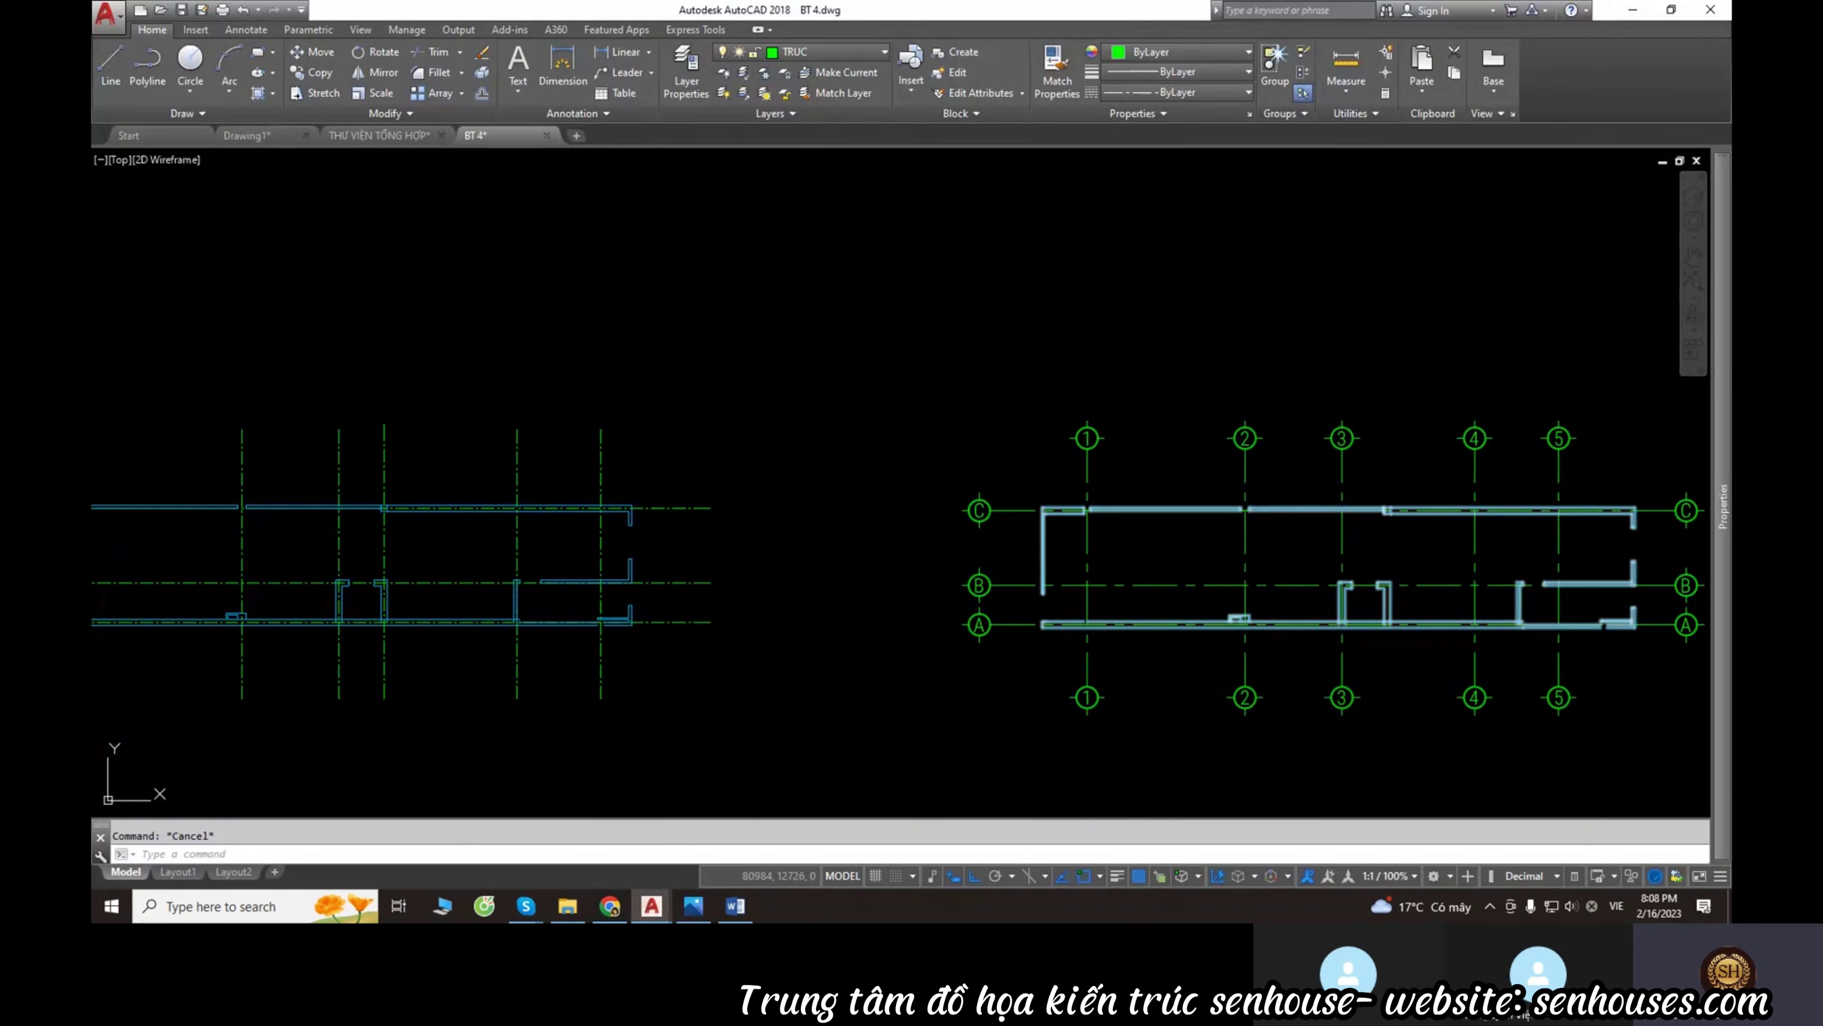
key(Return)
scroll(1052, 532, down, 2)
scroll(912, 428, up, 5)
scroll(634, 353, up, 2)
scroll(634, 353, down, 2)
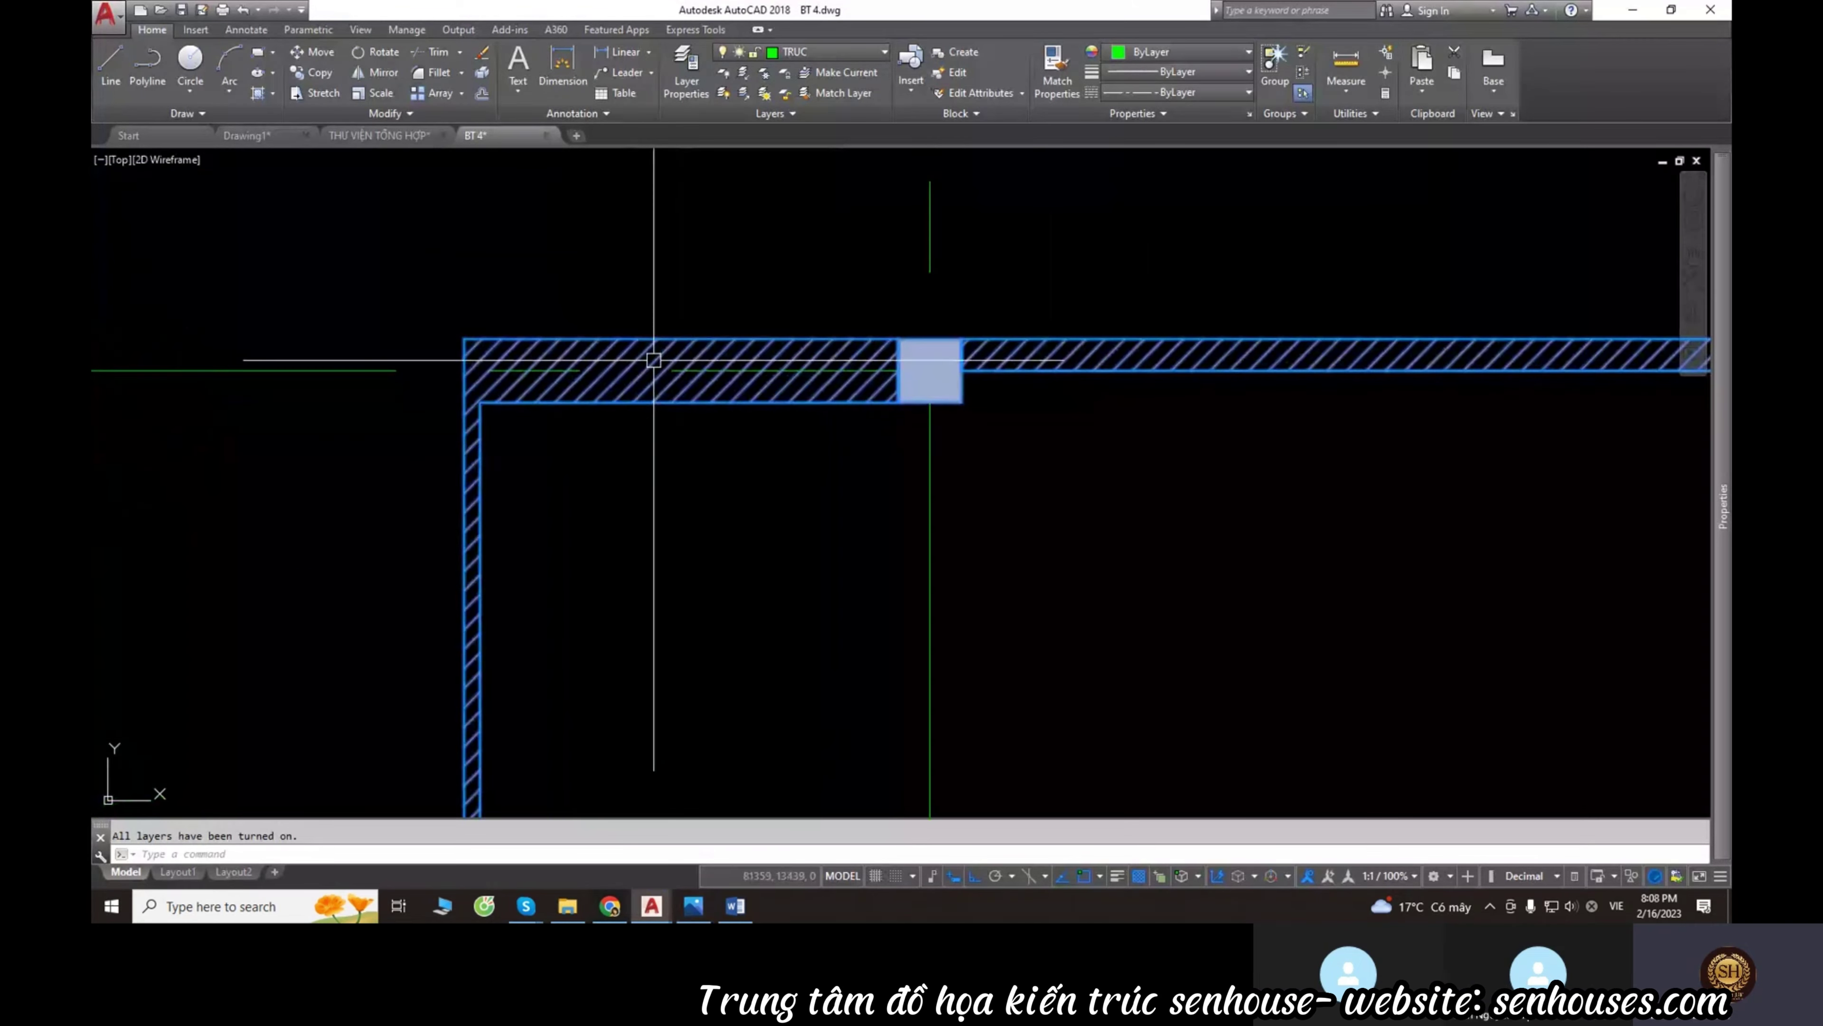
key(Escape)
scroll(651, 358, down, 3)
scroll(794, 439, down, 2)
middle_drag(794, 439, 829, 474)
scroll(855, 457, up, 5)
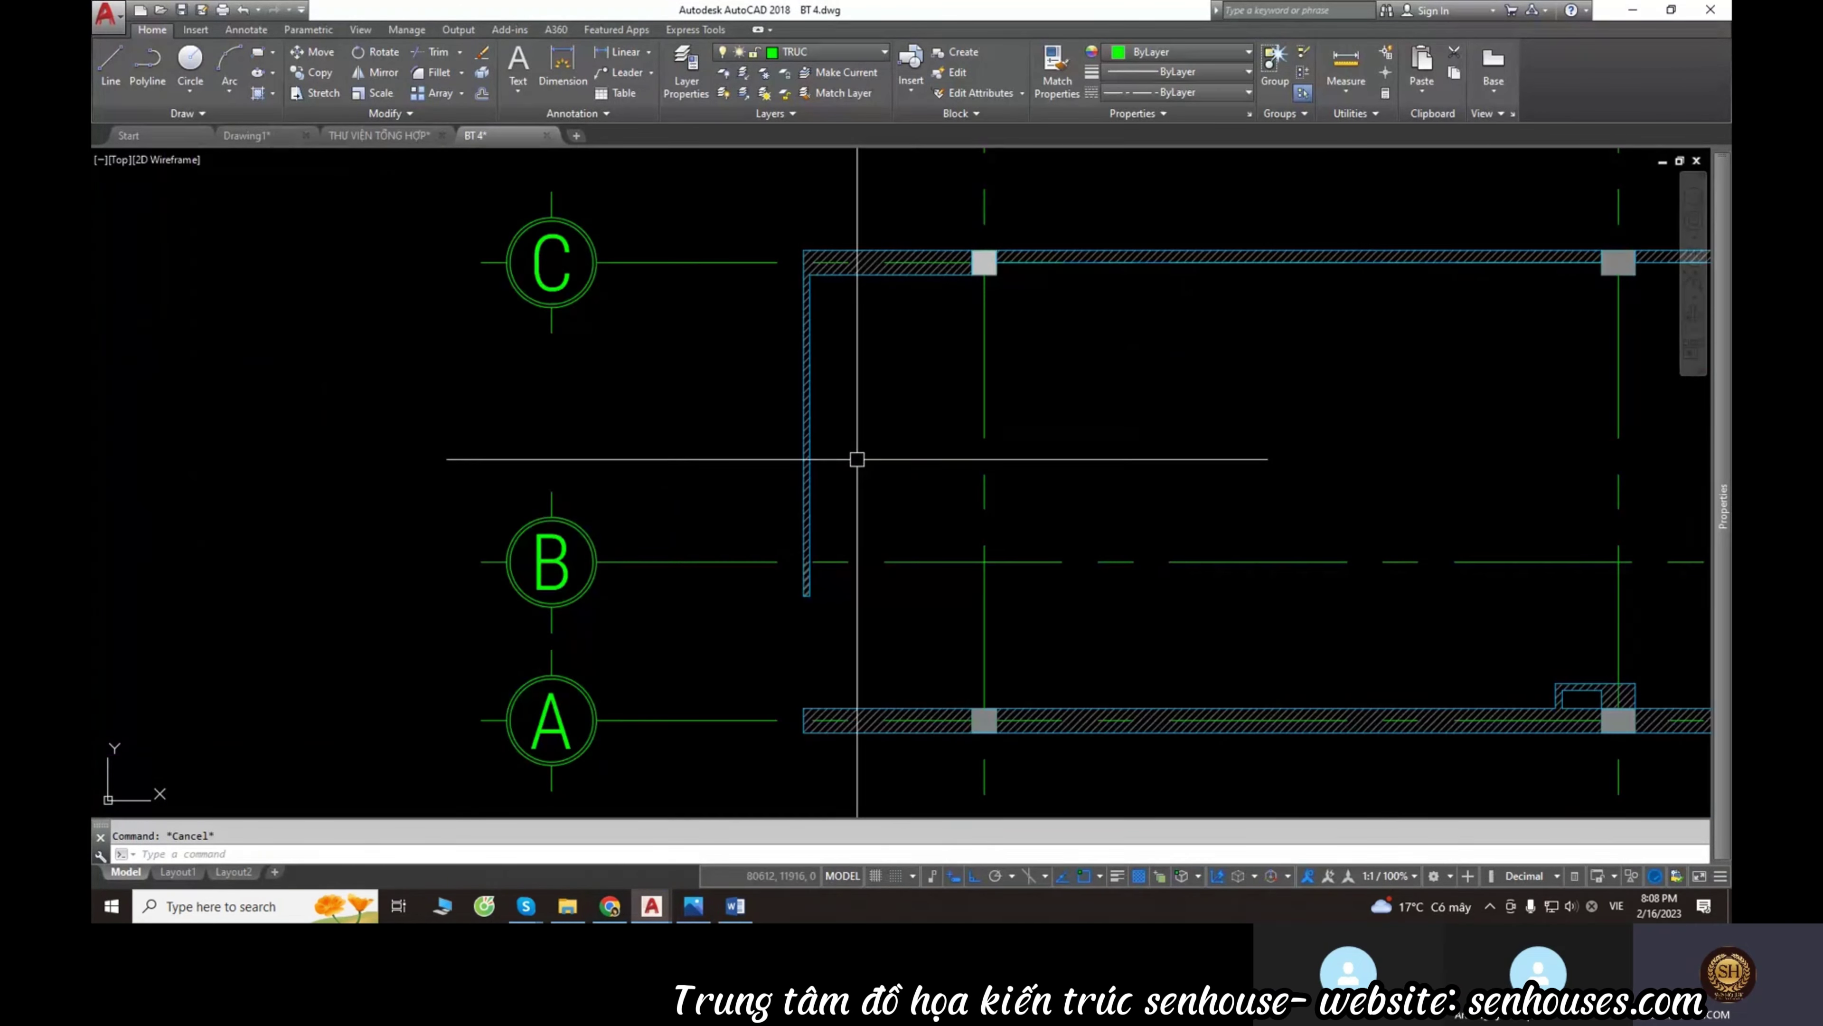
scroll(855, 488, down, 5)
scroll(855, 489, down, 2)
scroll(481, 434, up, 2)
scroll(481, 434, up, 7)
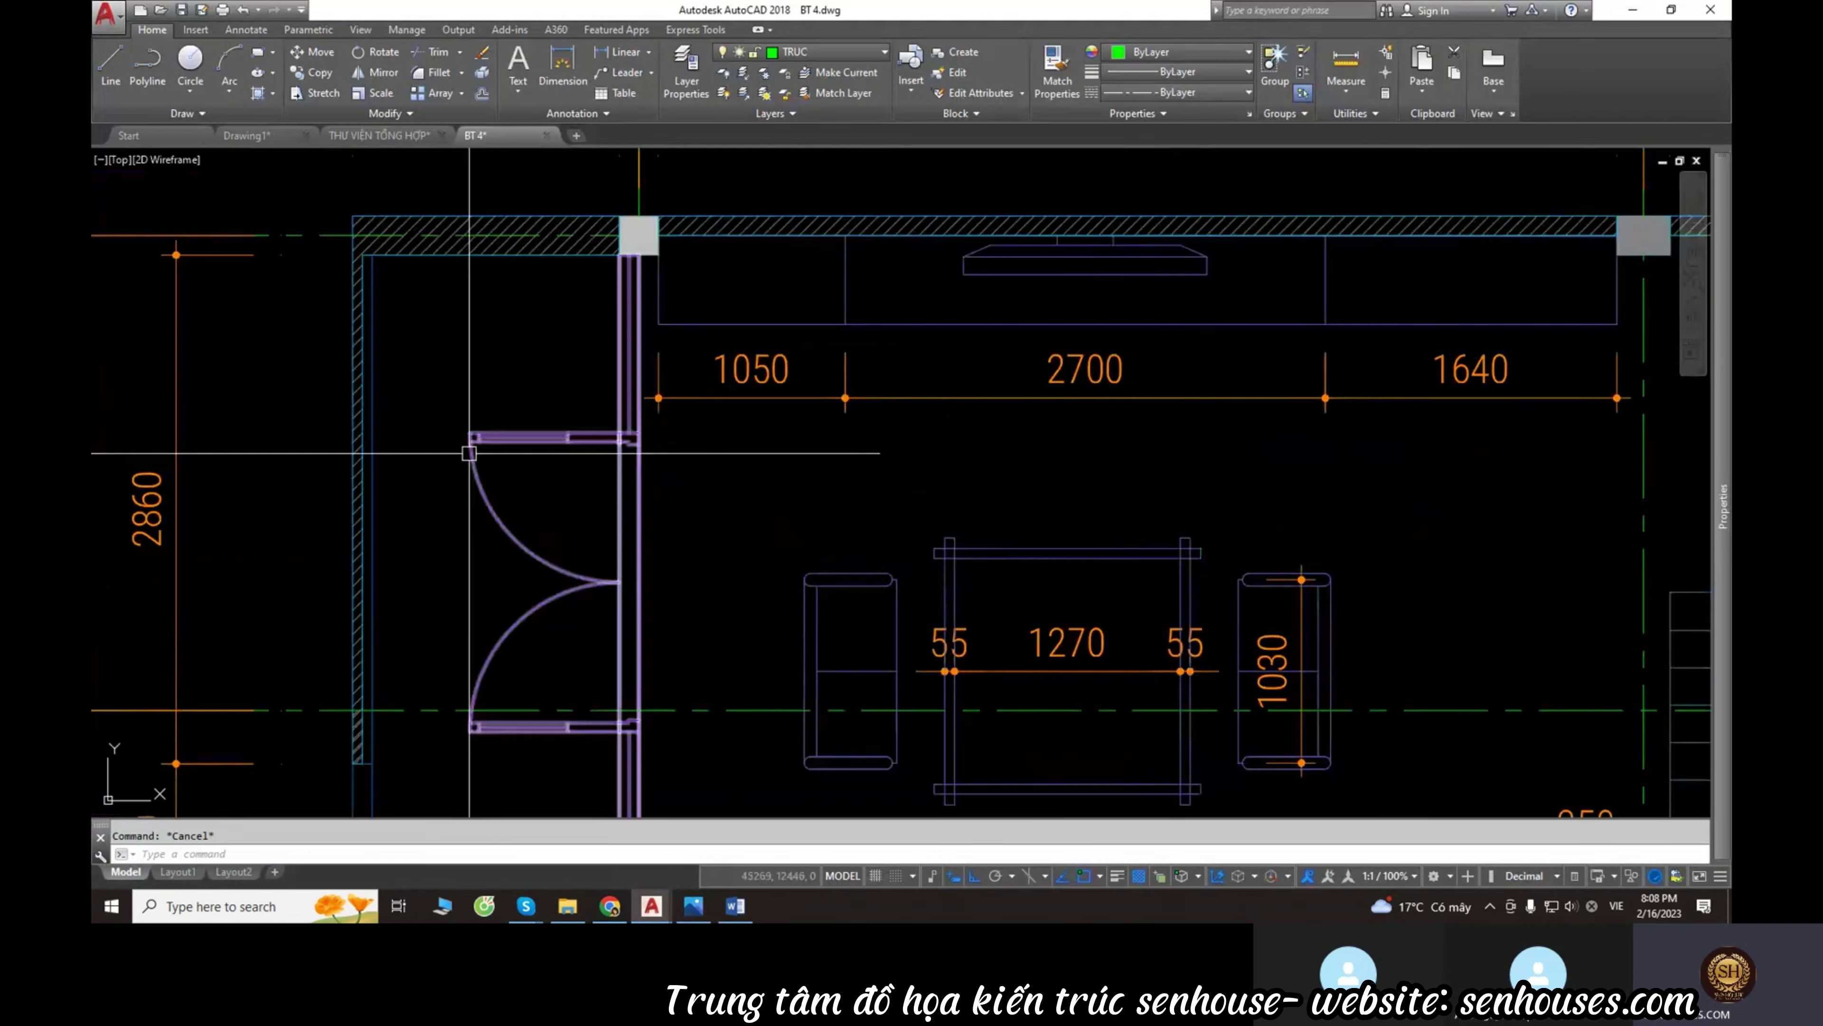
scroll(480, 453, down, 8)
scroll(897, 496, up, 2)
scroll(1013, 460, up, 5)
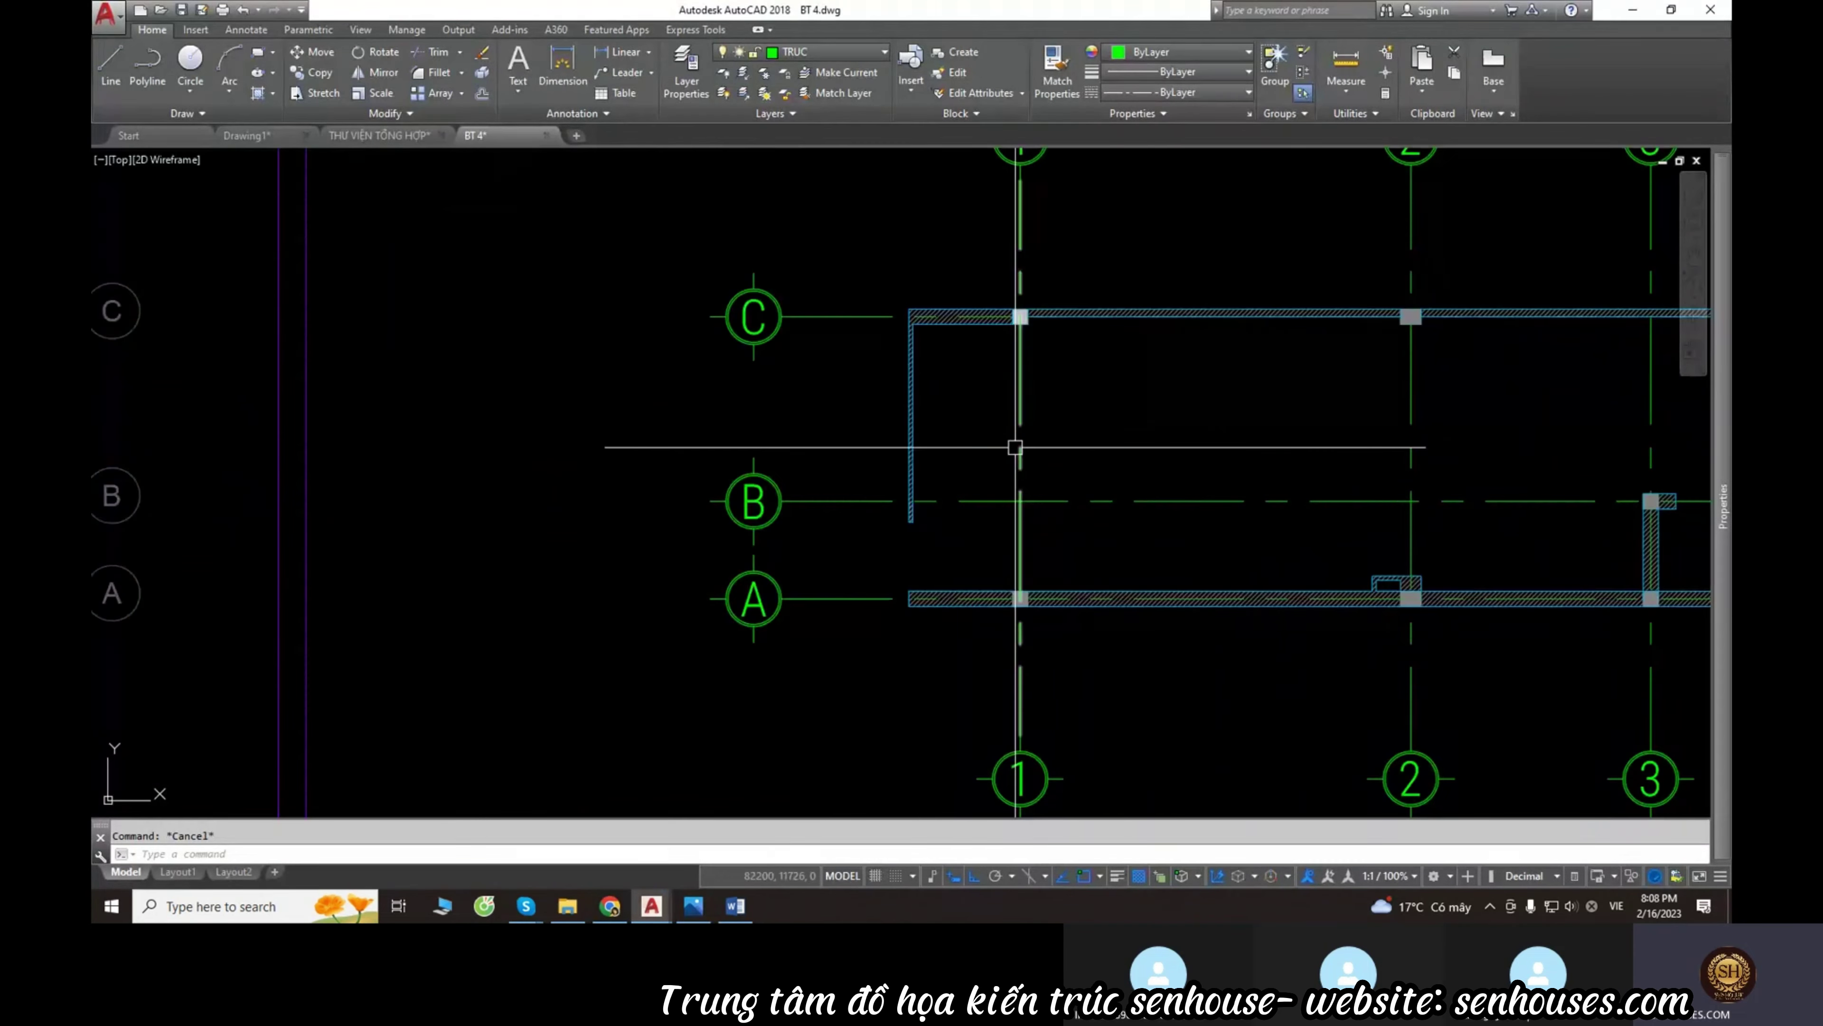
middle_drag(1041, 481, 1054, 490)
scroll(855, 594, down, 2)
Zoom into the entrance area of the BT4.jpg reference plan in Photos.
click(693, 906)
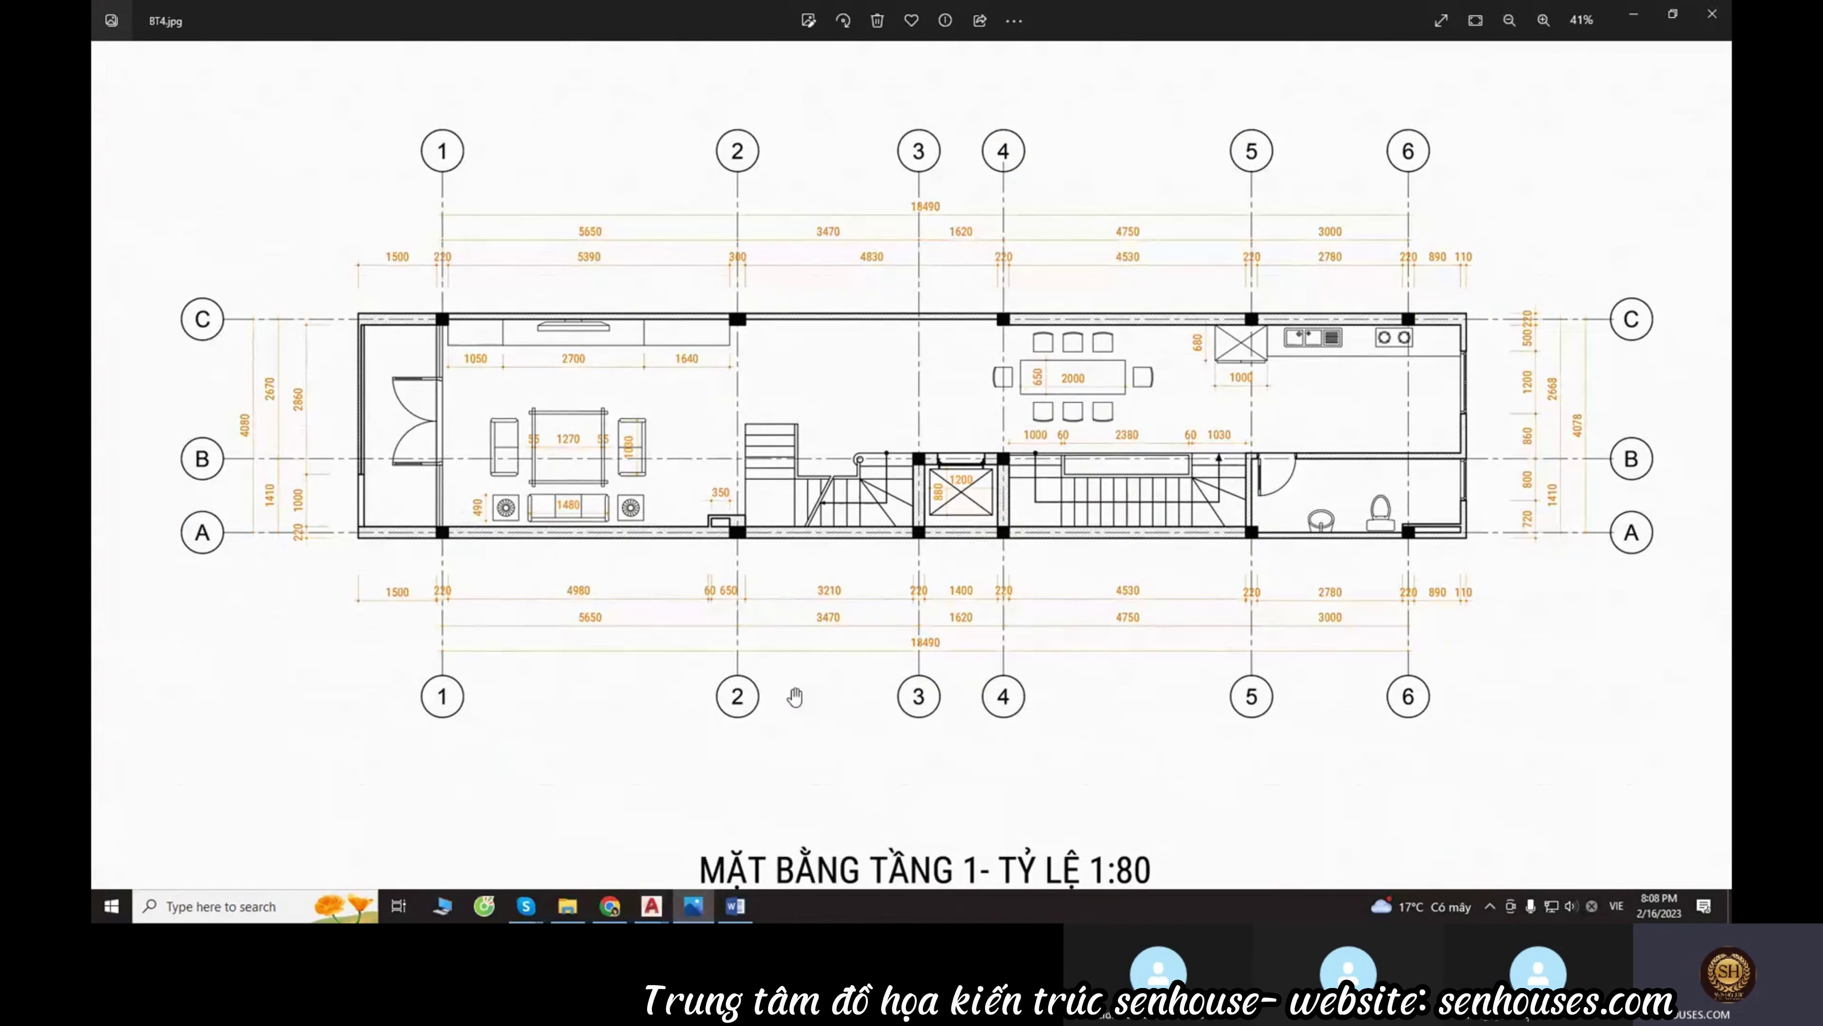
scroll(362, 363, up, 2)
scroll(362, 363, up, 2)
scroll(362, 363, up, 2)
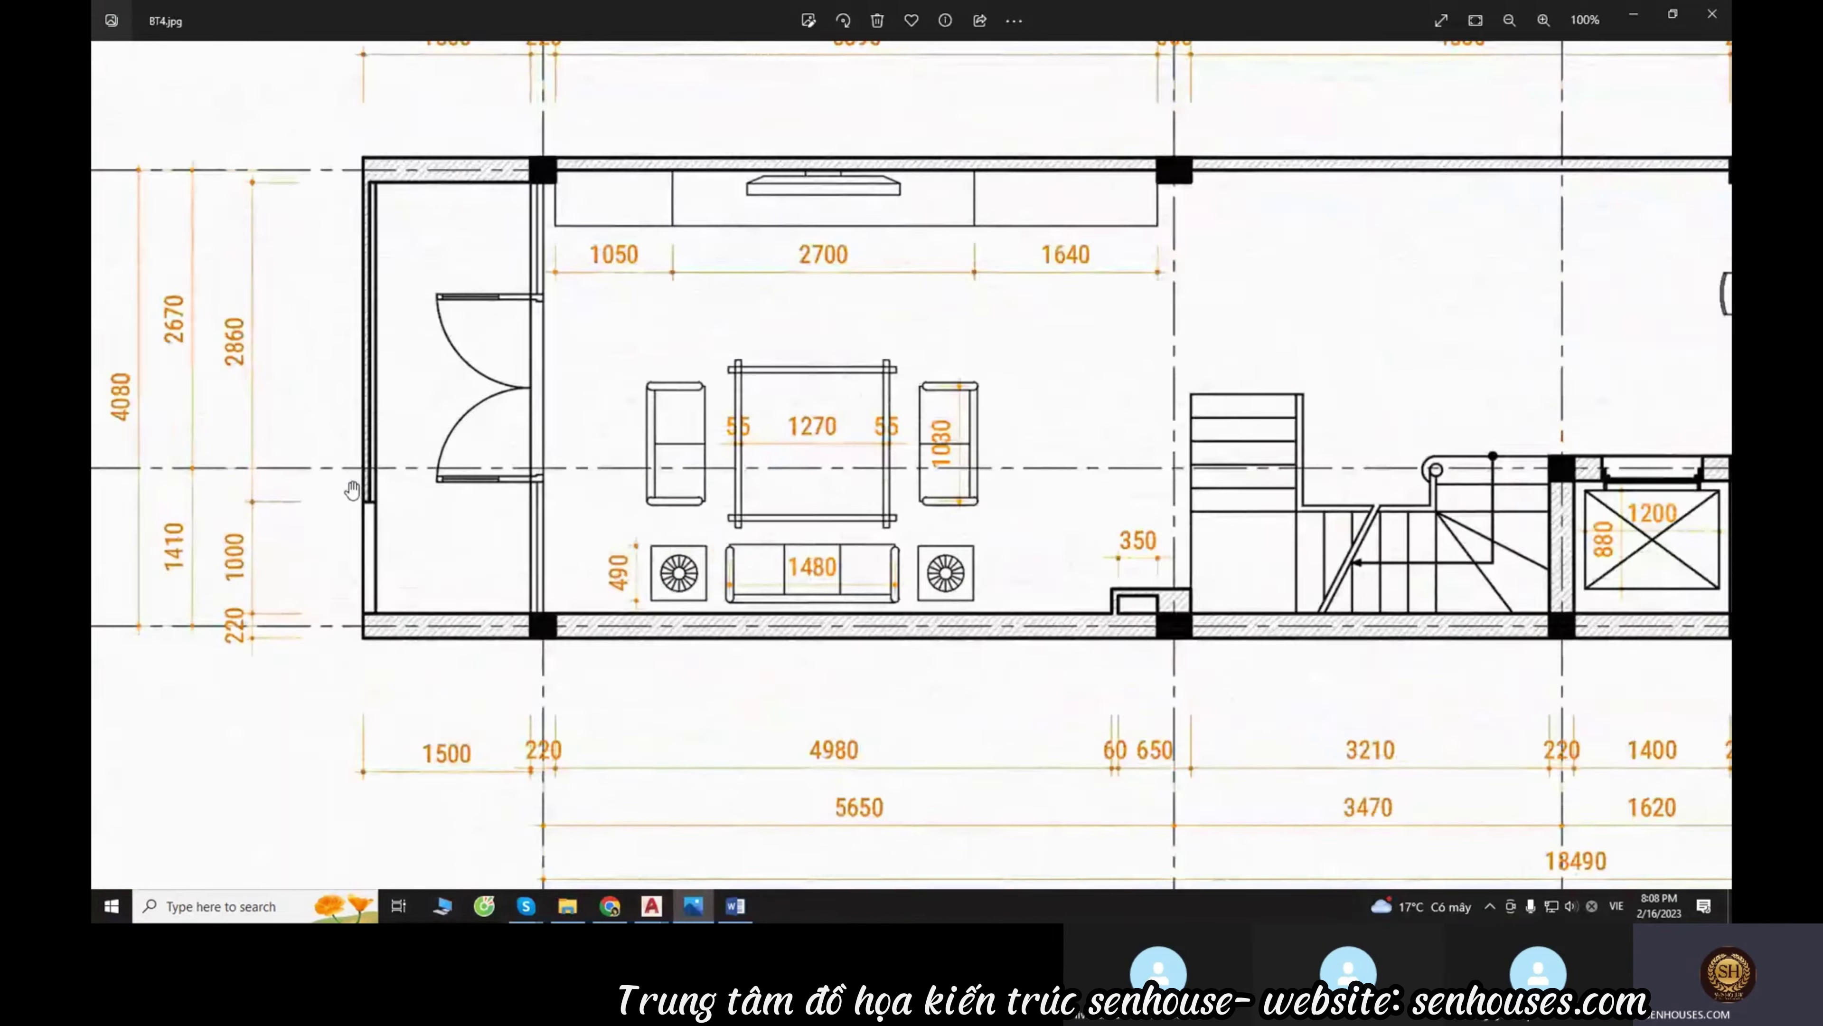
scroll(366, 431, up, 1)
drag(412, 520, 464, 552)
scroll(431, 509, up, 1)
scroll(643, 603, up, 2)
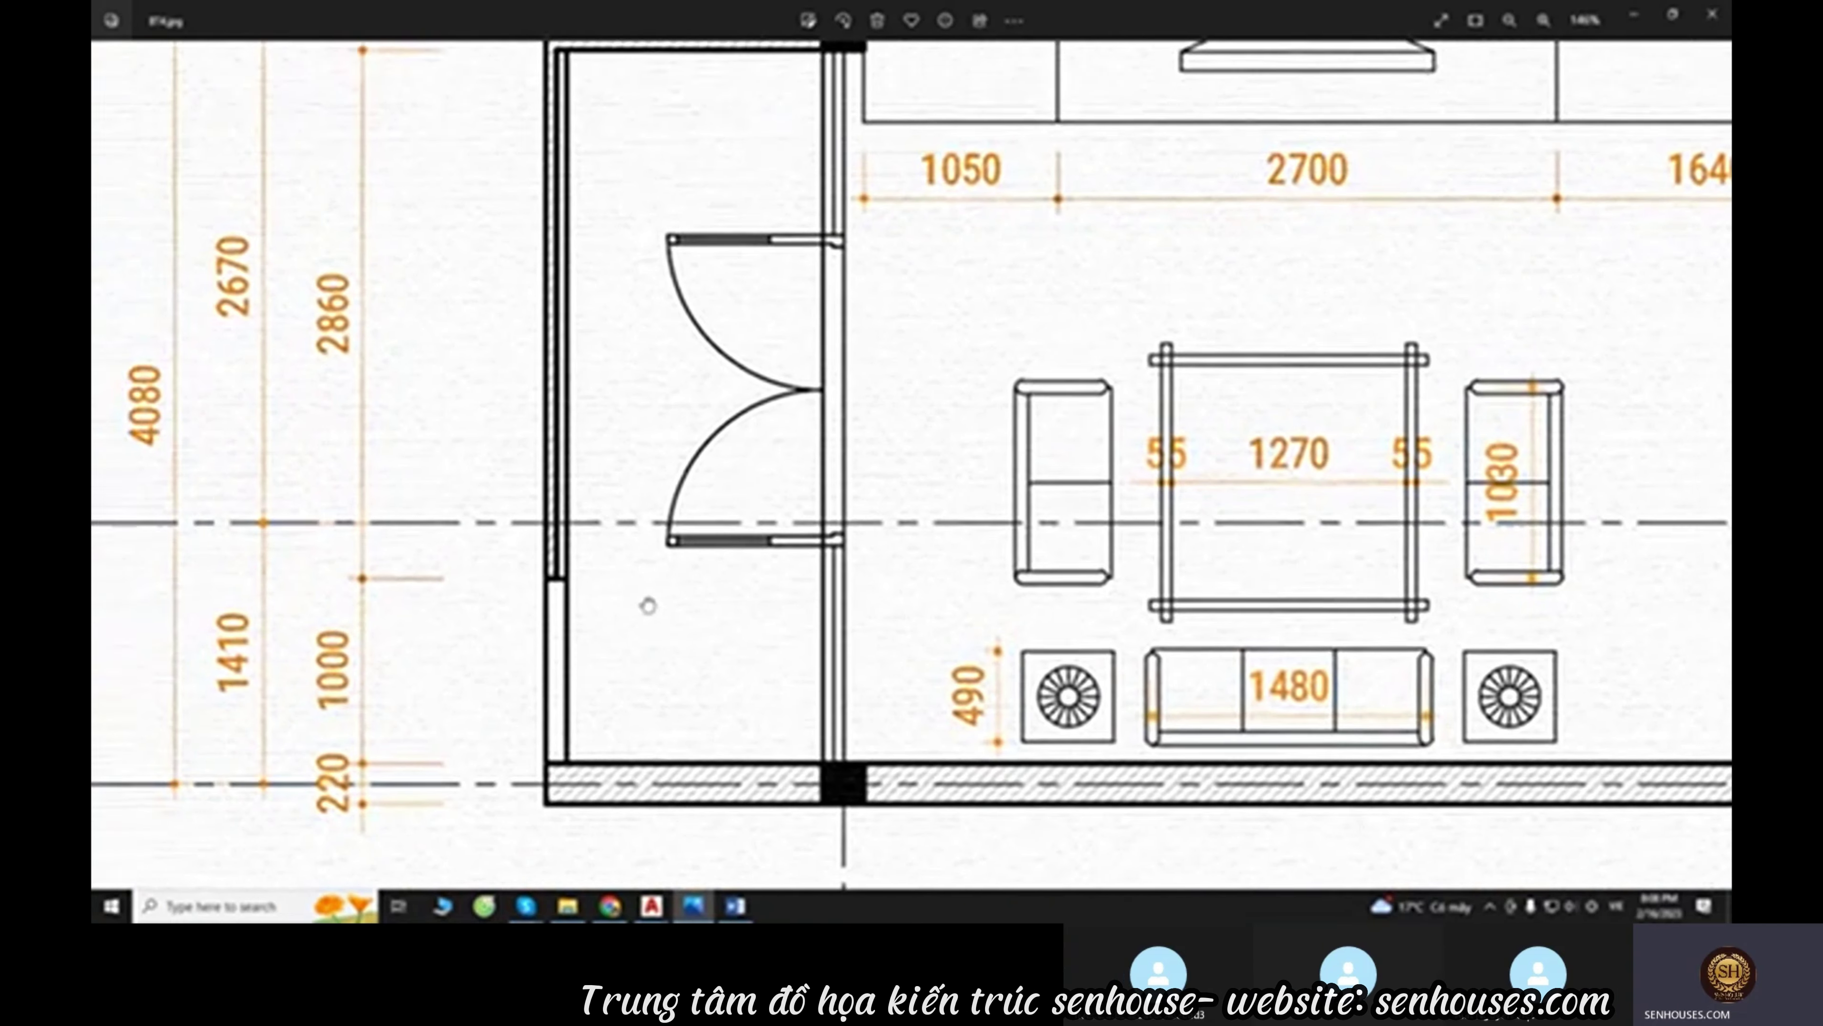
scroll(585, 721, up, 1)
scroll(585, 722, up, 1)
scroll(578, 790, up, 1)
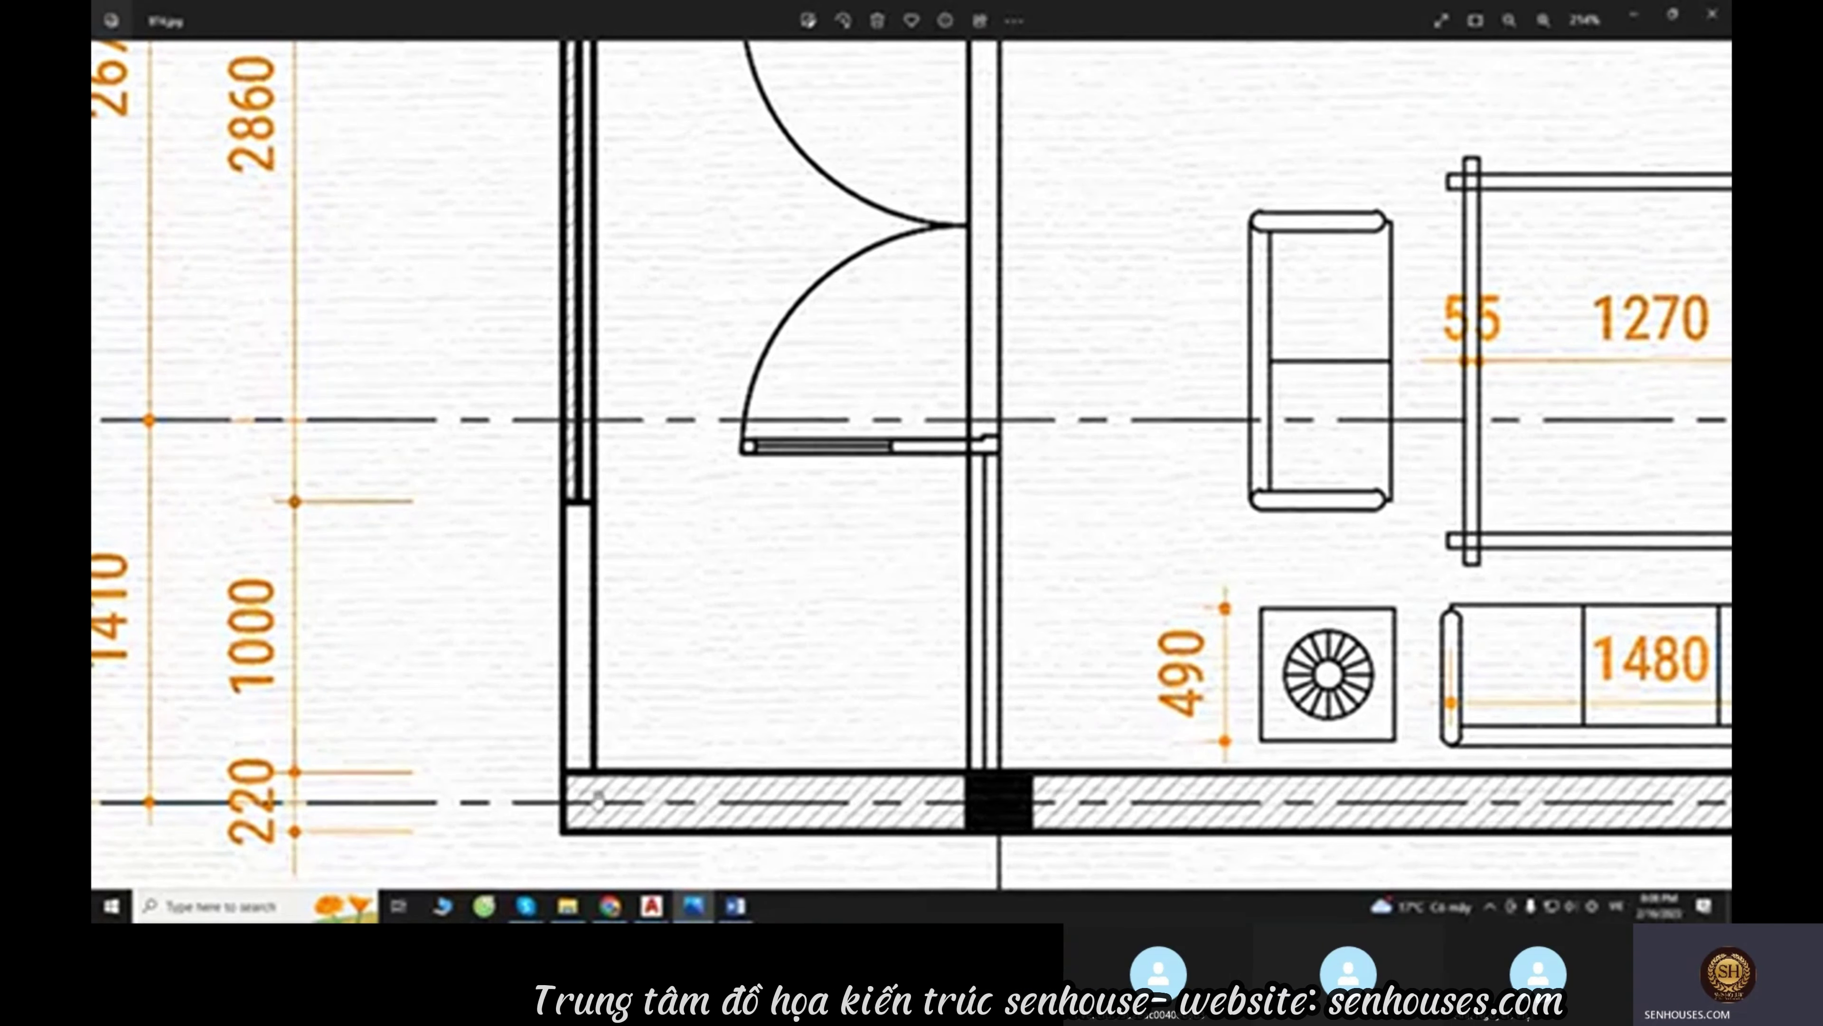
scroll(596, 589, up, 1)
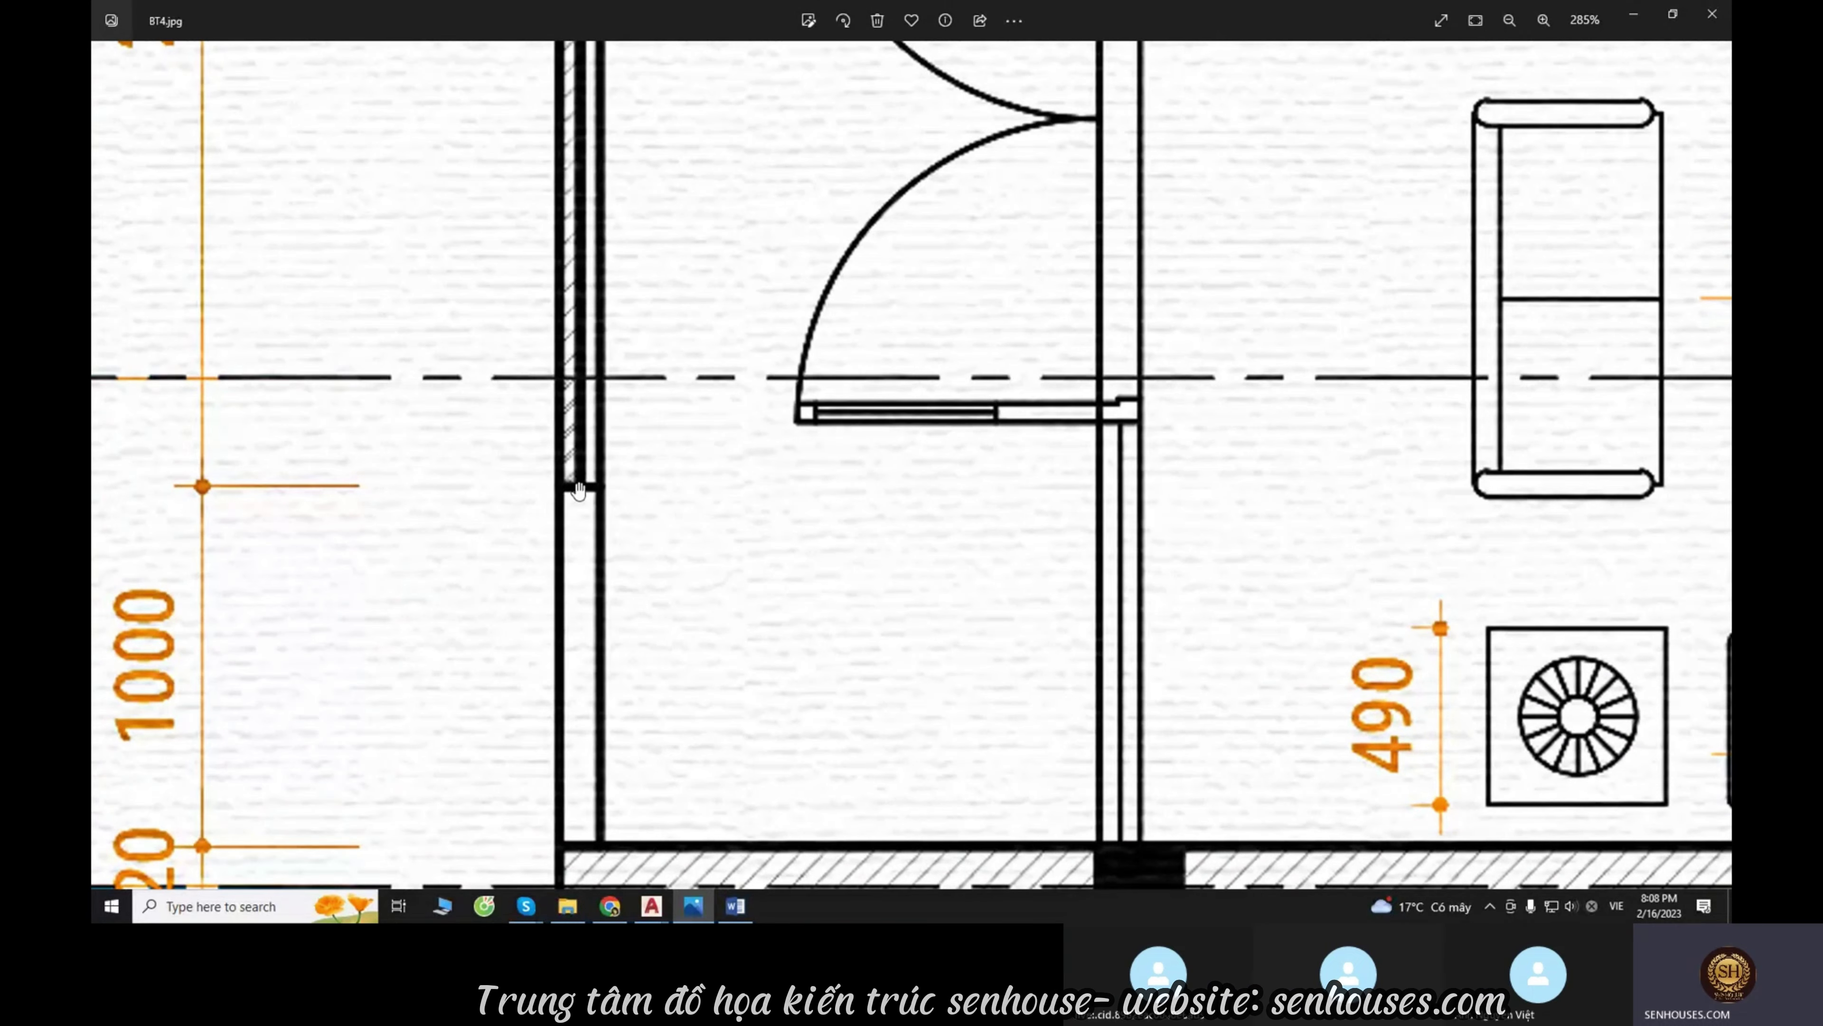
scroll(594, 495, down, 3)
scroll(623, 562, down, 1)
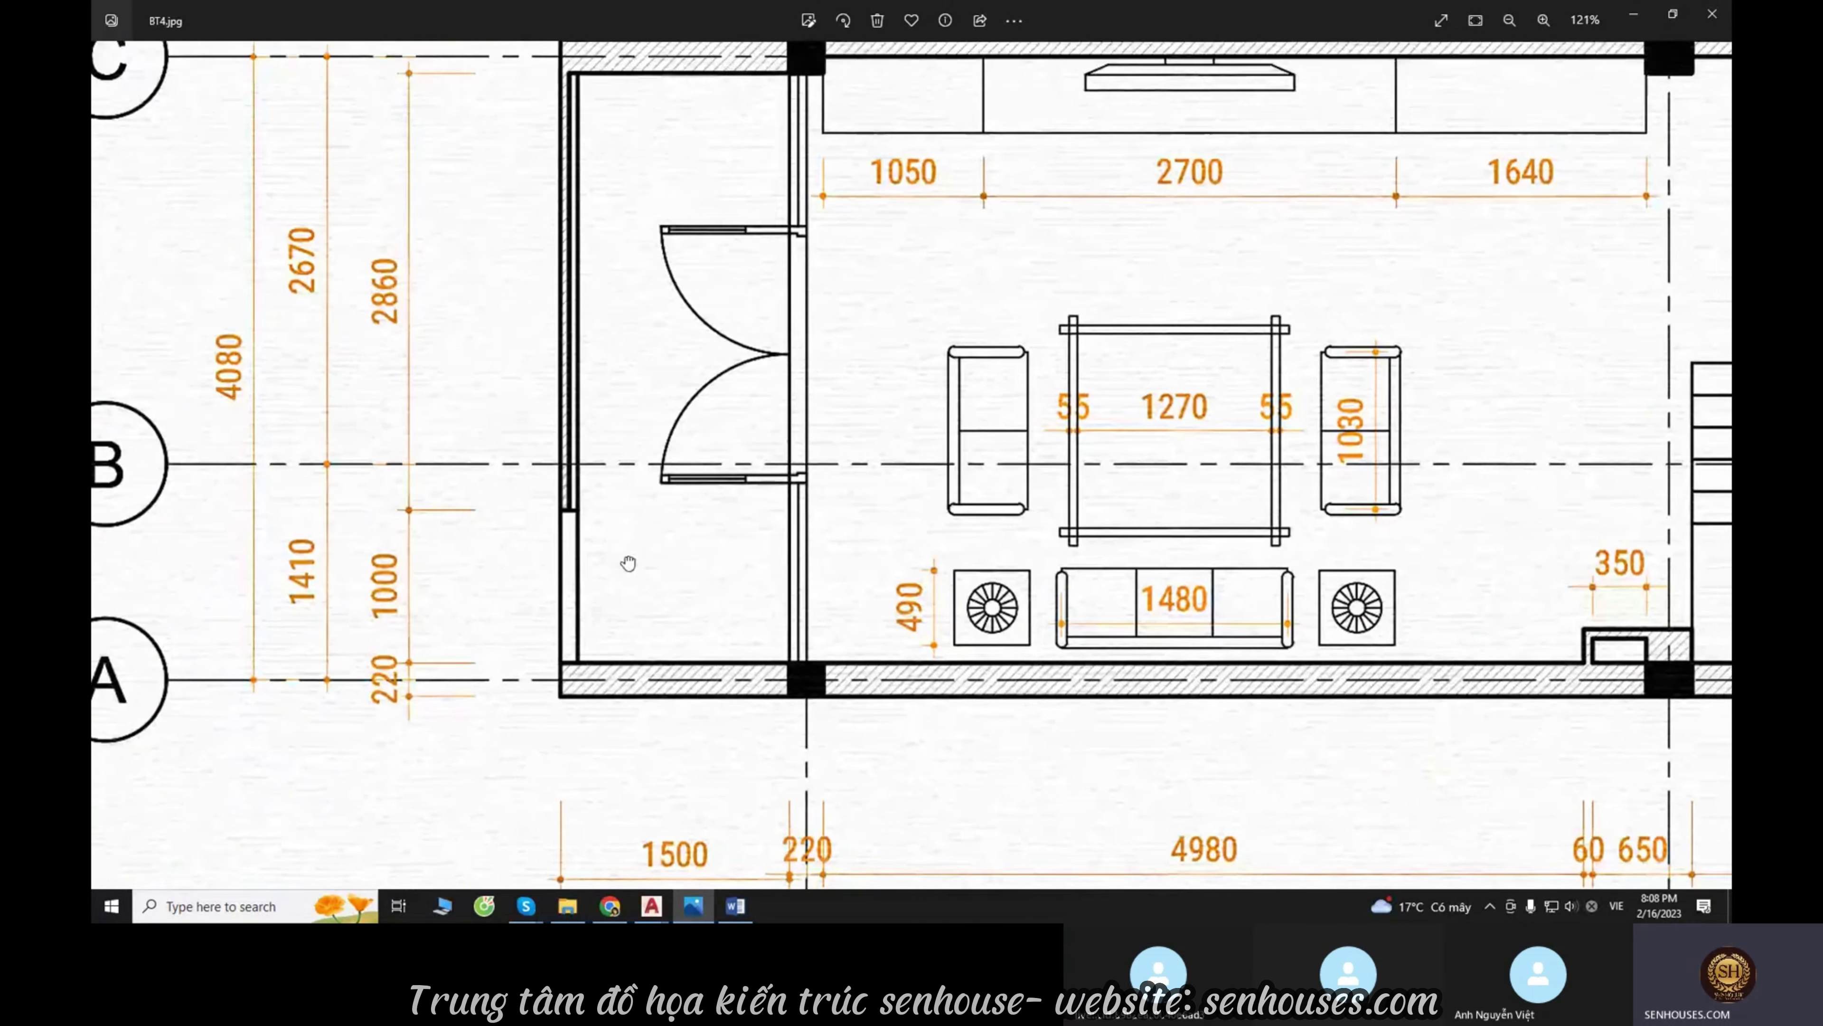
scroll(602, 603, down, 1)
scroll(600, 538, down, 1)
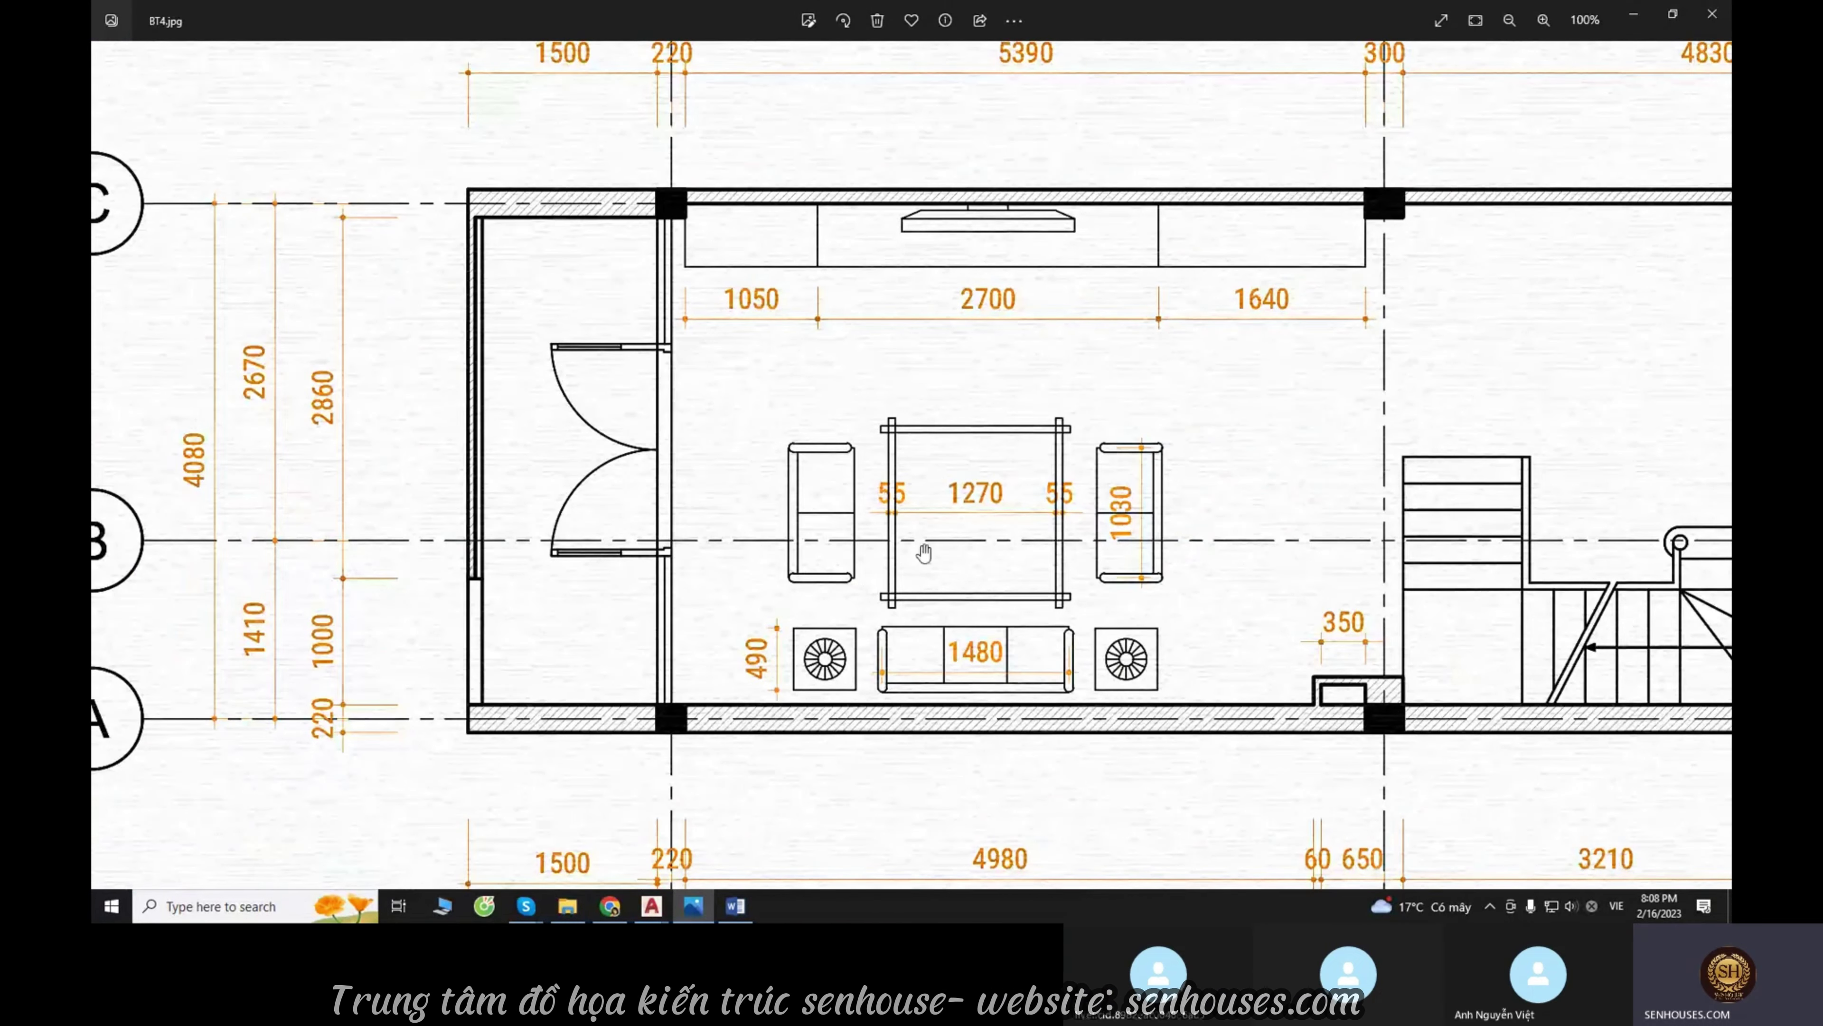
scroll(924, 553, down, 2)
scroll(919, 367, down, 1)
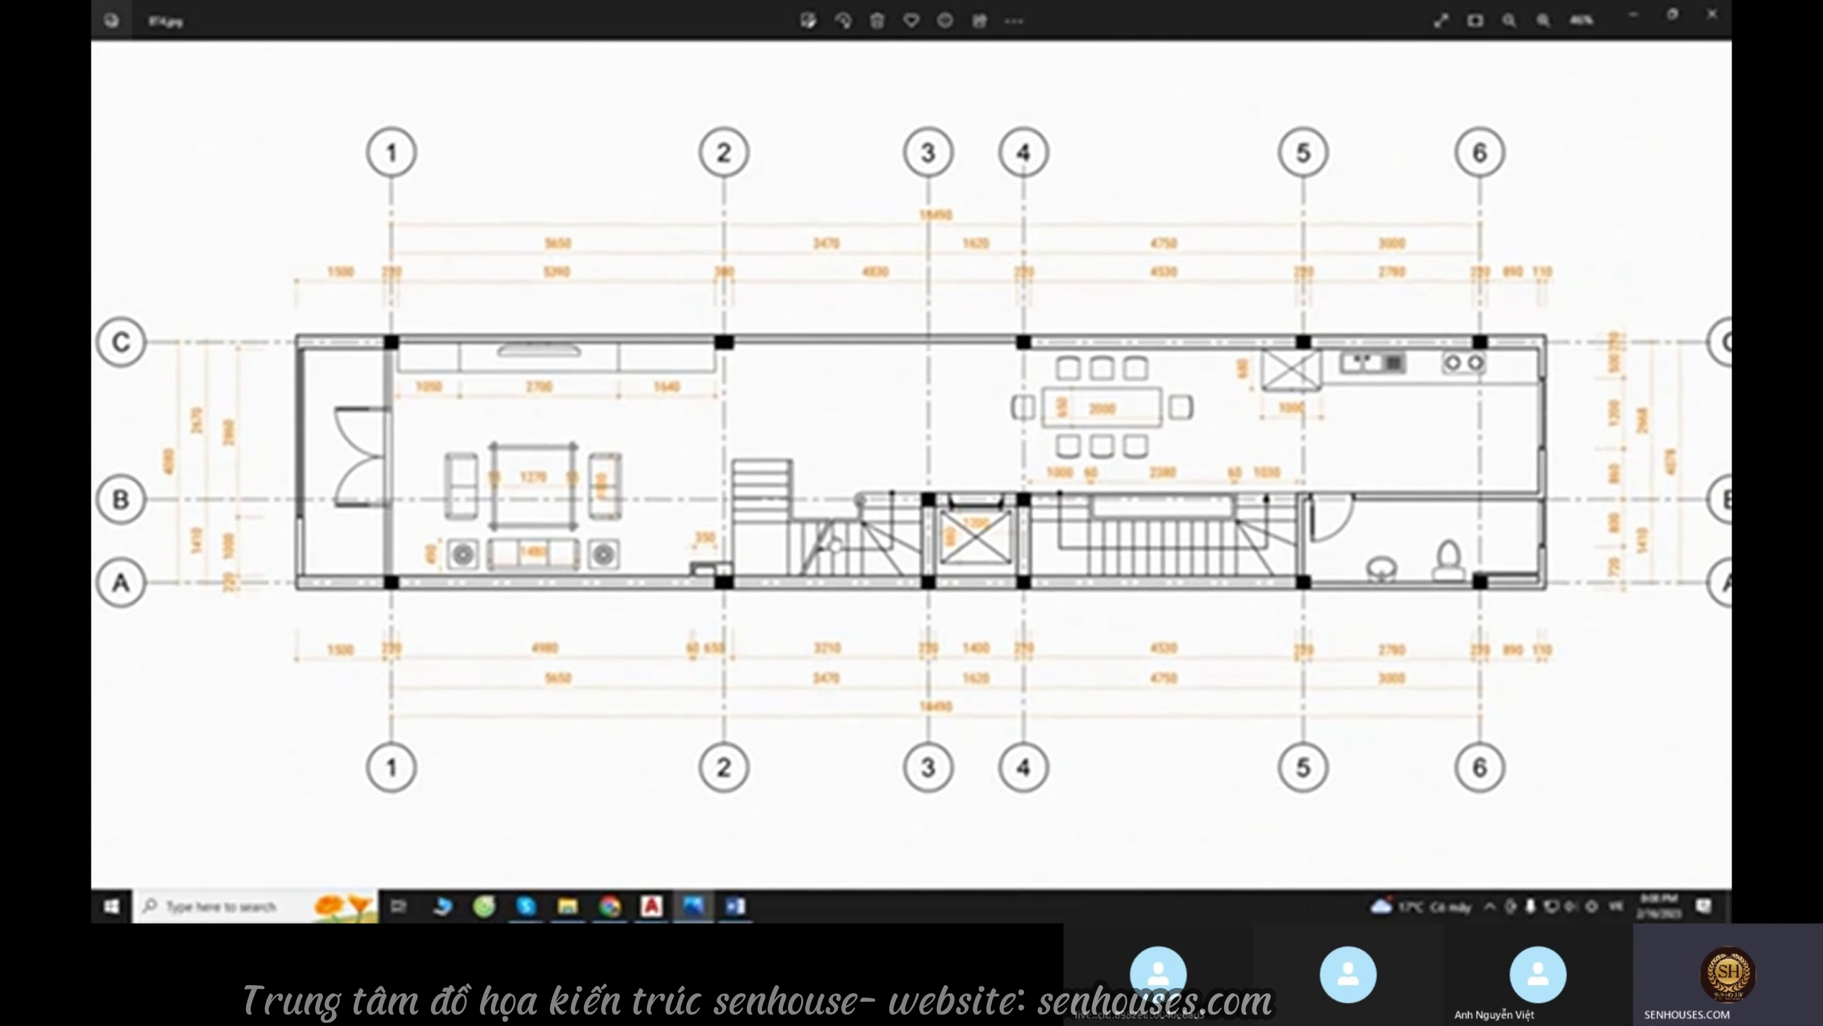
scroll(715, 329, up, 1)
scroll(715, 329, down, 1)
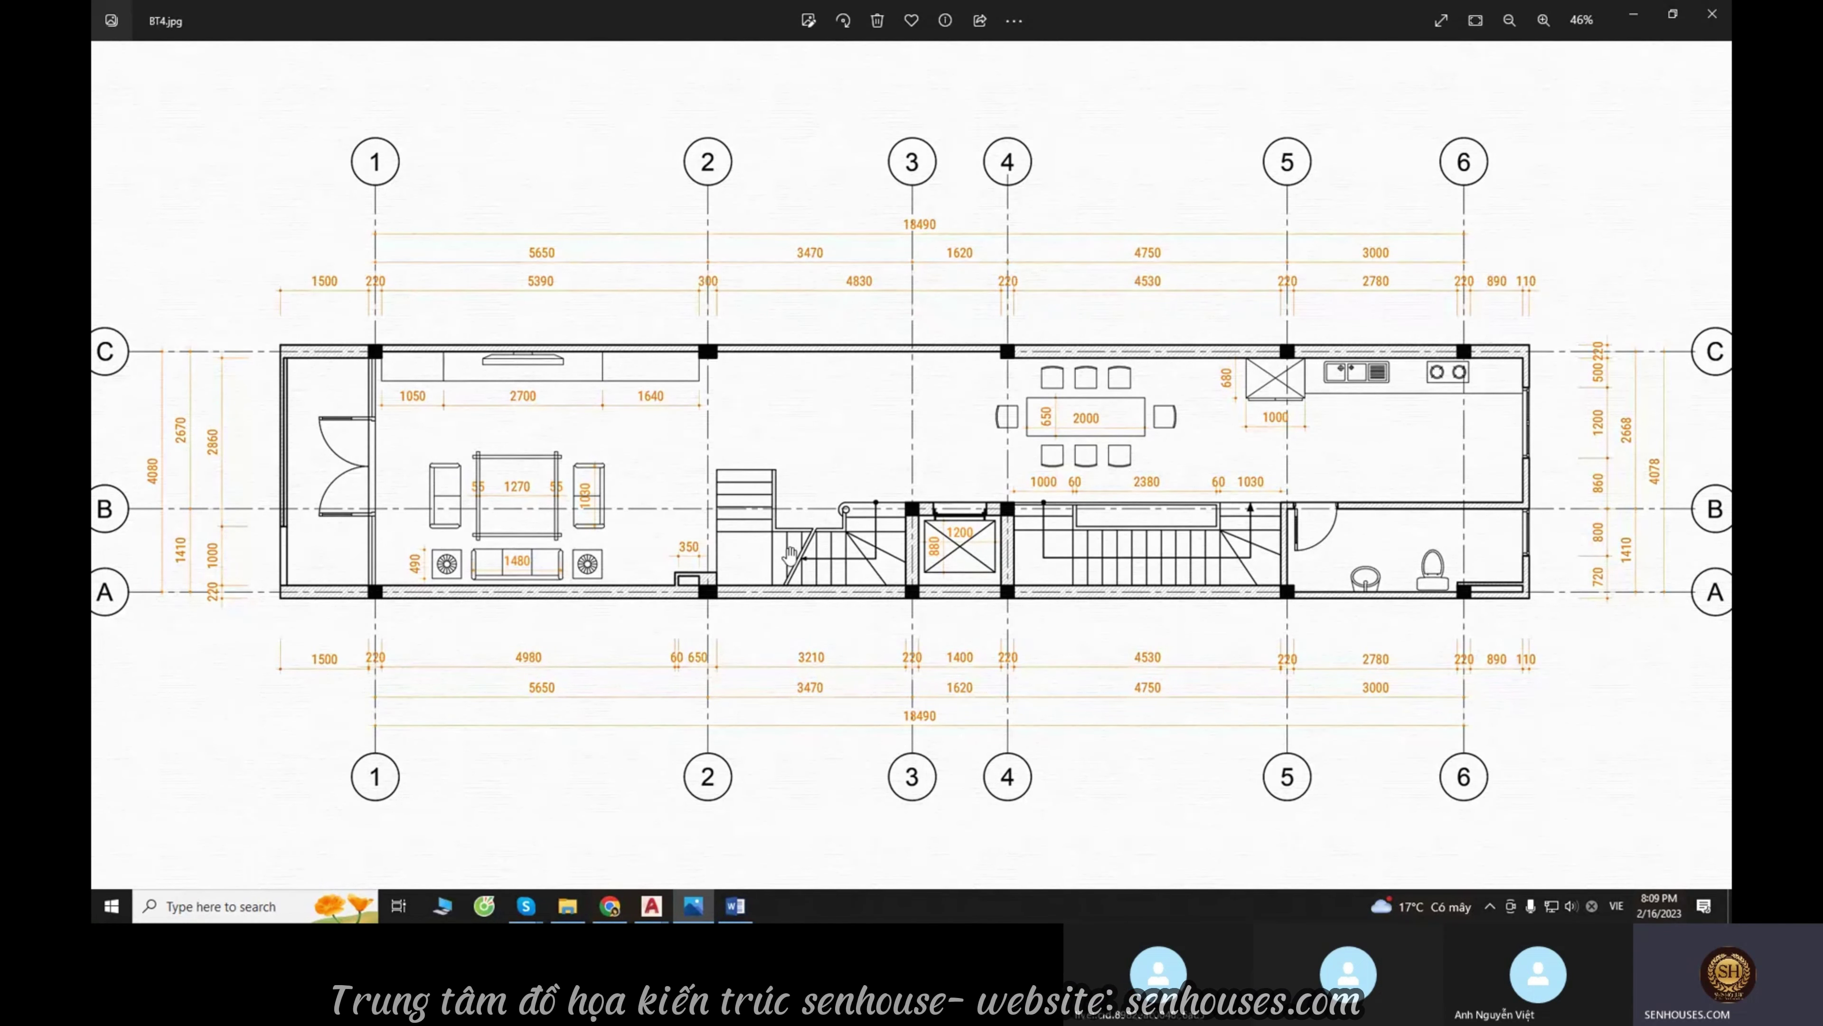
Inspect the stair details in the reference image, then return to AutoCAD.
scroll(877, 521, up, 1)
scroll(879, 532, up, 1)
scroll(888, 571, up, 1)
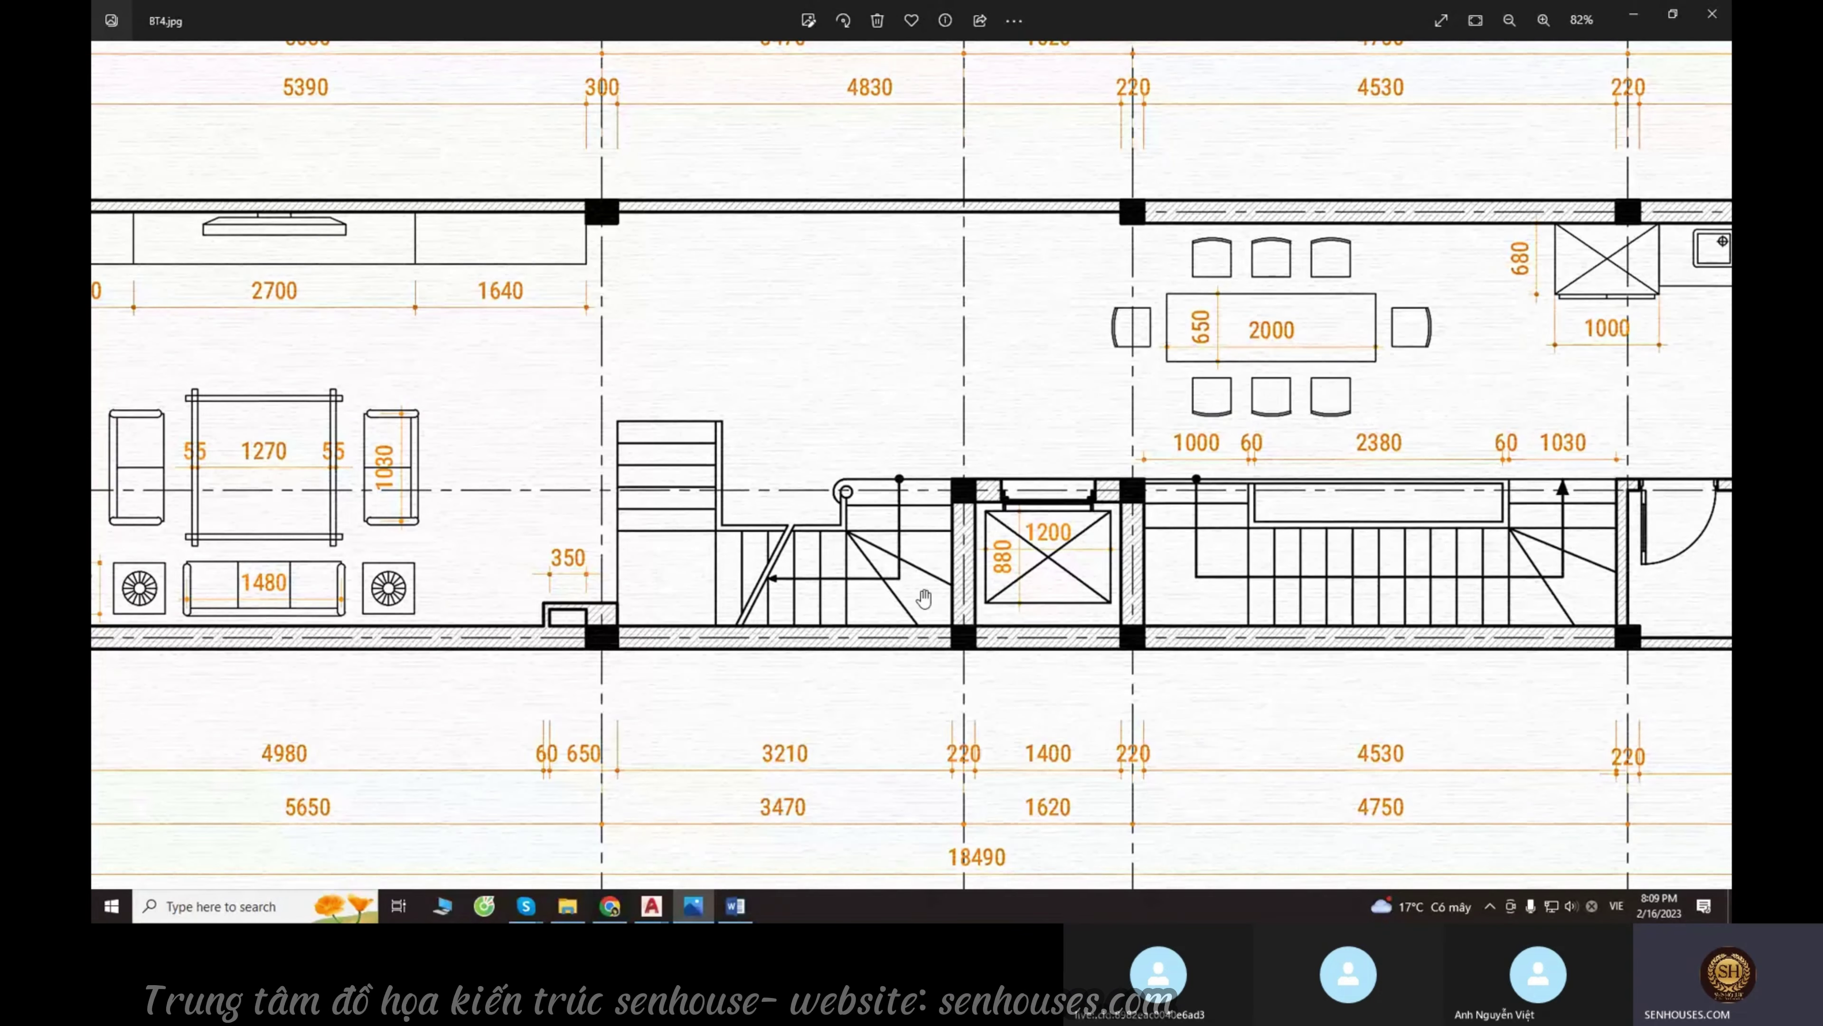
scroll(746, 617, up, 1)
scroll(725, 603, up, 1)
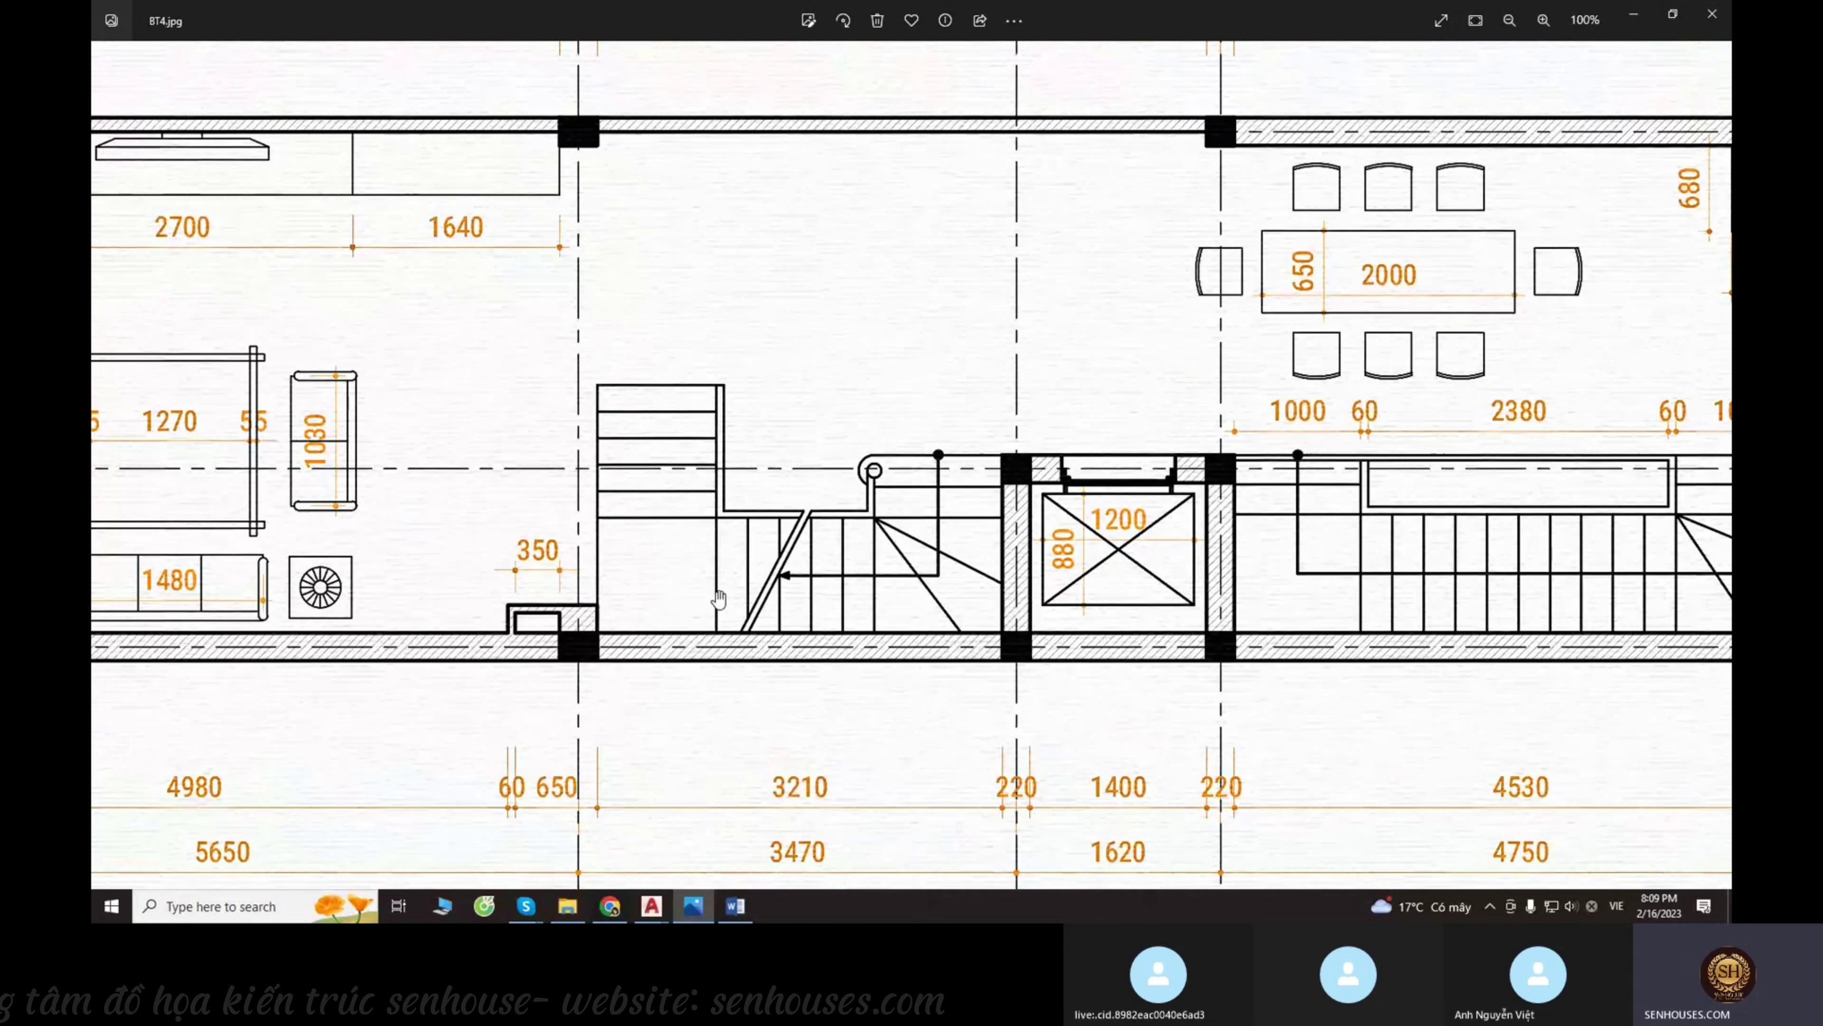
scroll(719, 599, down, 1)
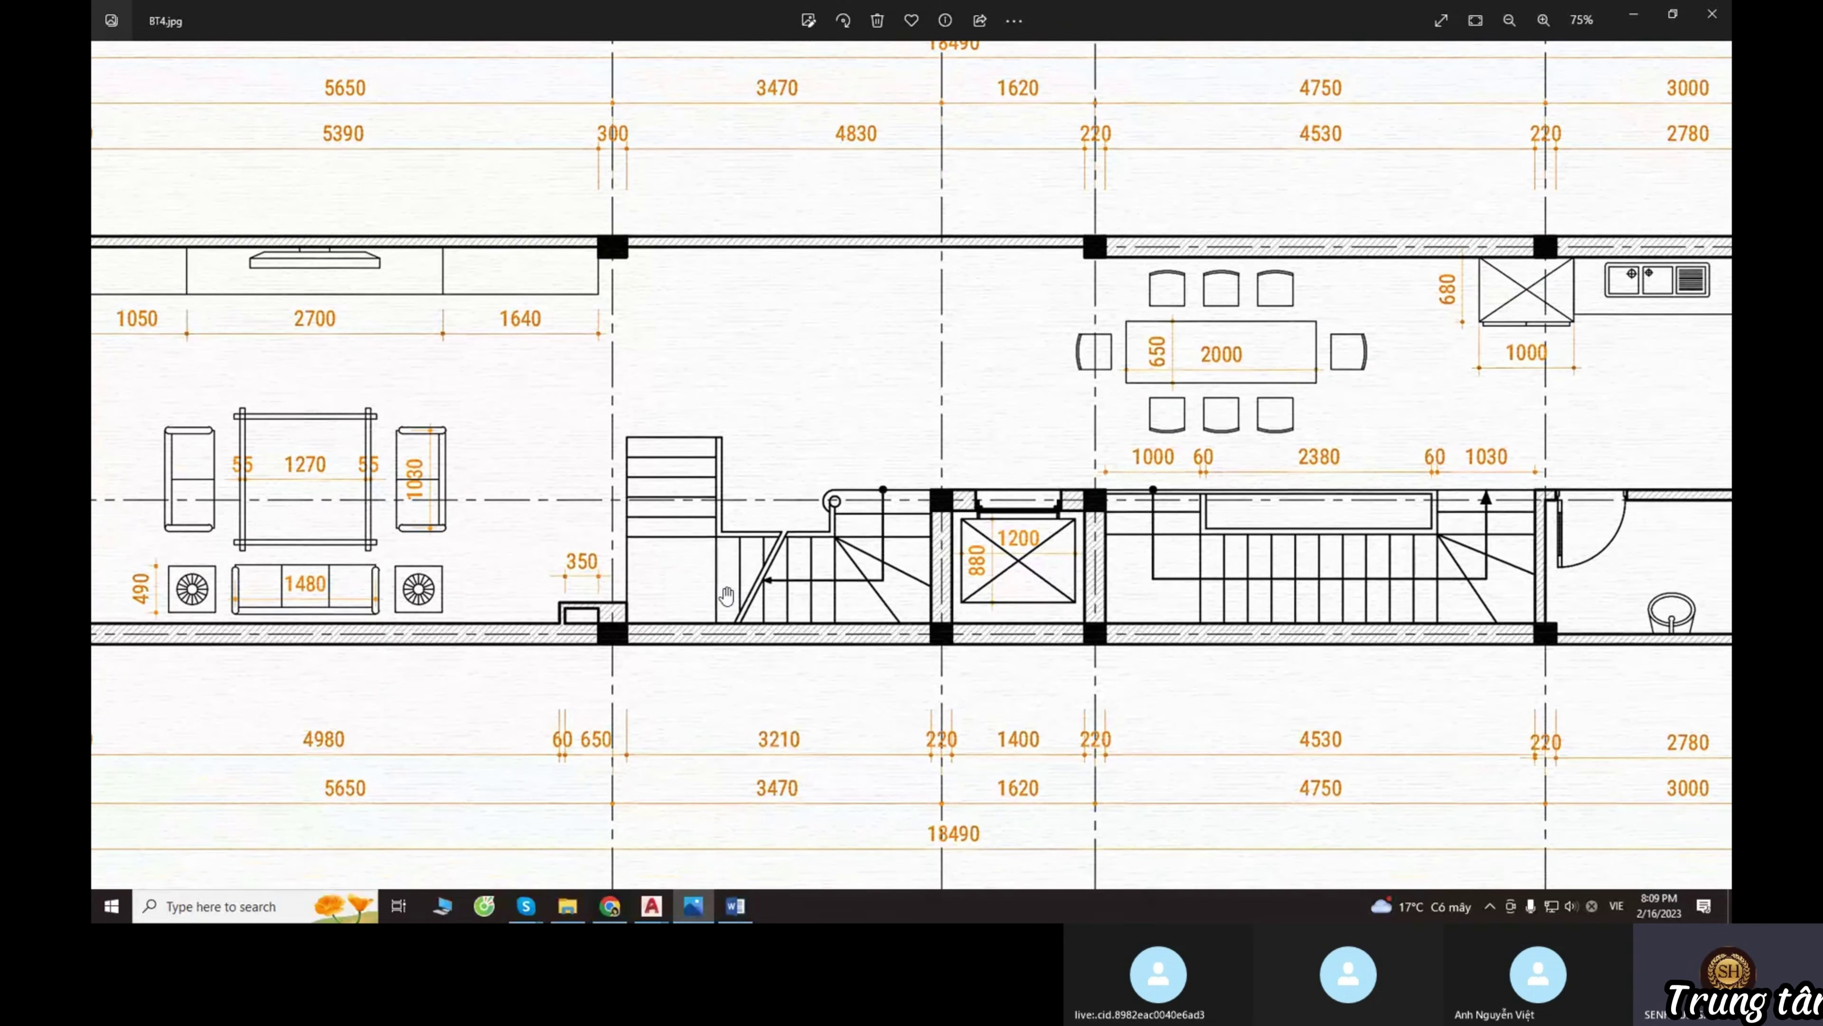
scroll(727, 596, up, 1)
scroll(761, 575, up, 1)
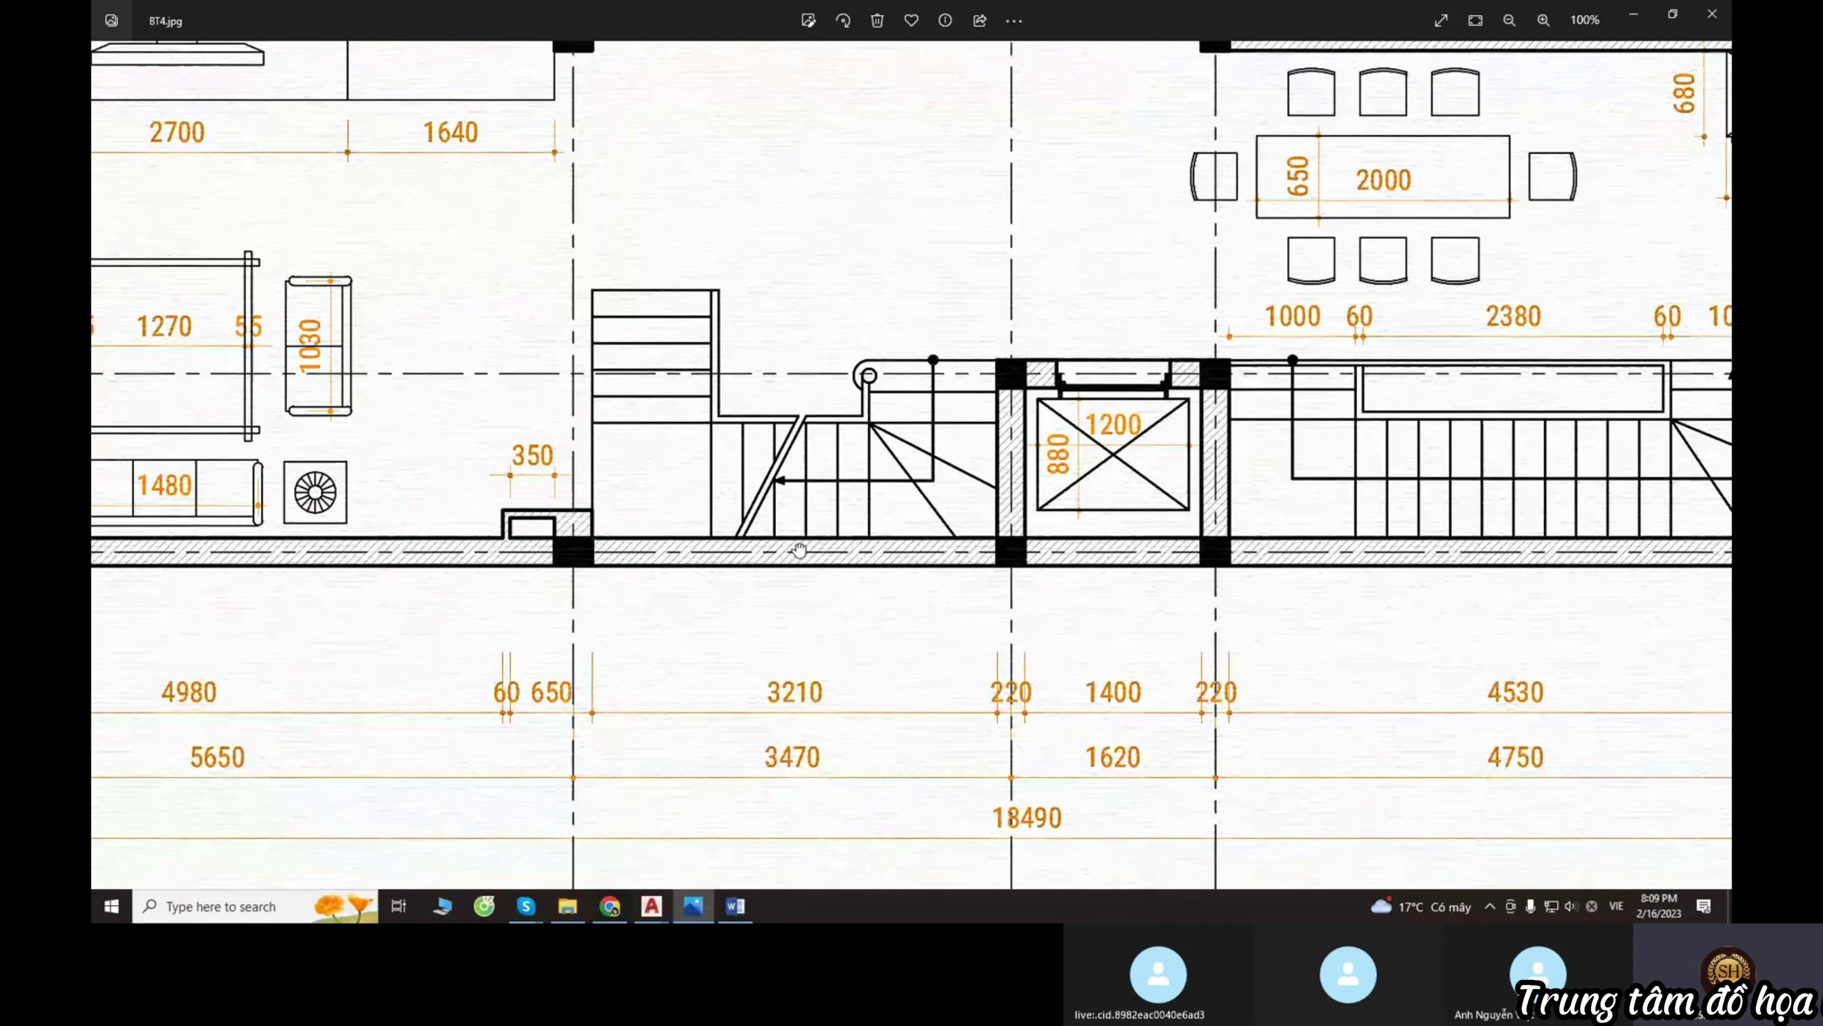
key(alt+Tab)
scroll(861, 611, down, 2)
Pan around BT 4 between the furnished floor plan and the grid drawing.
scroll(1005, 604, down, 3)
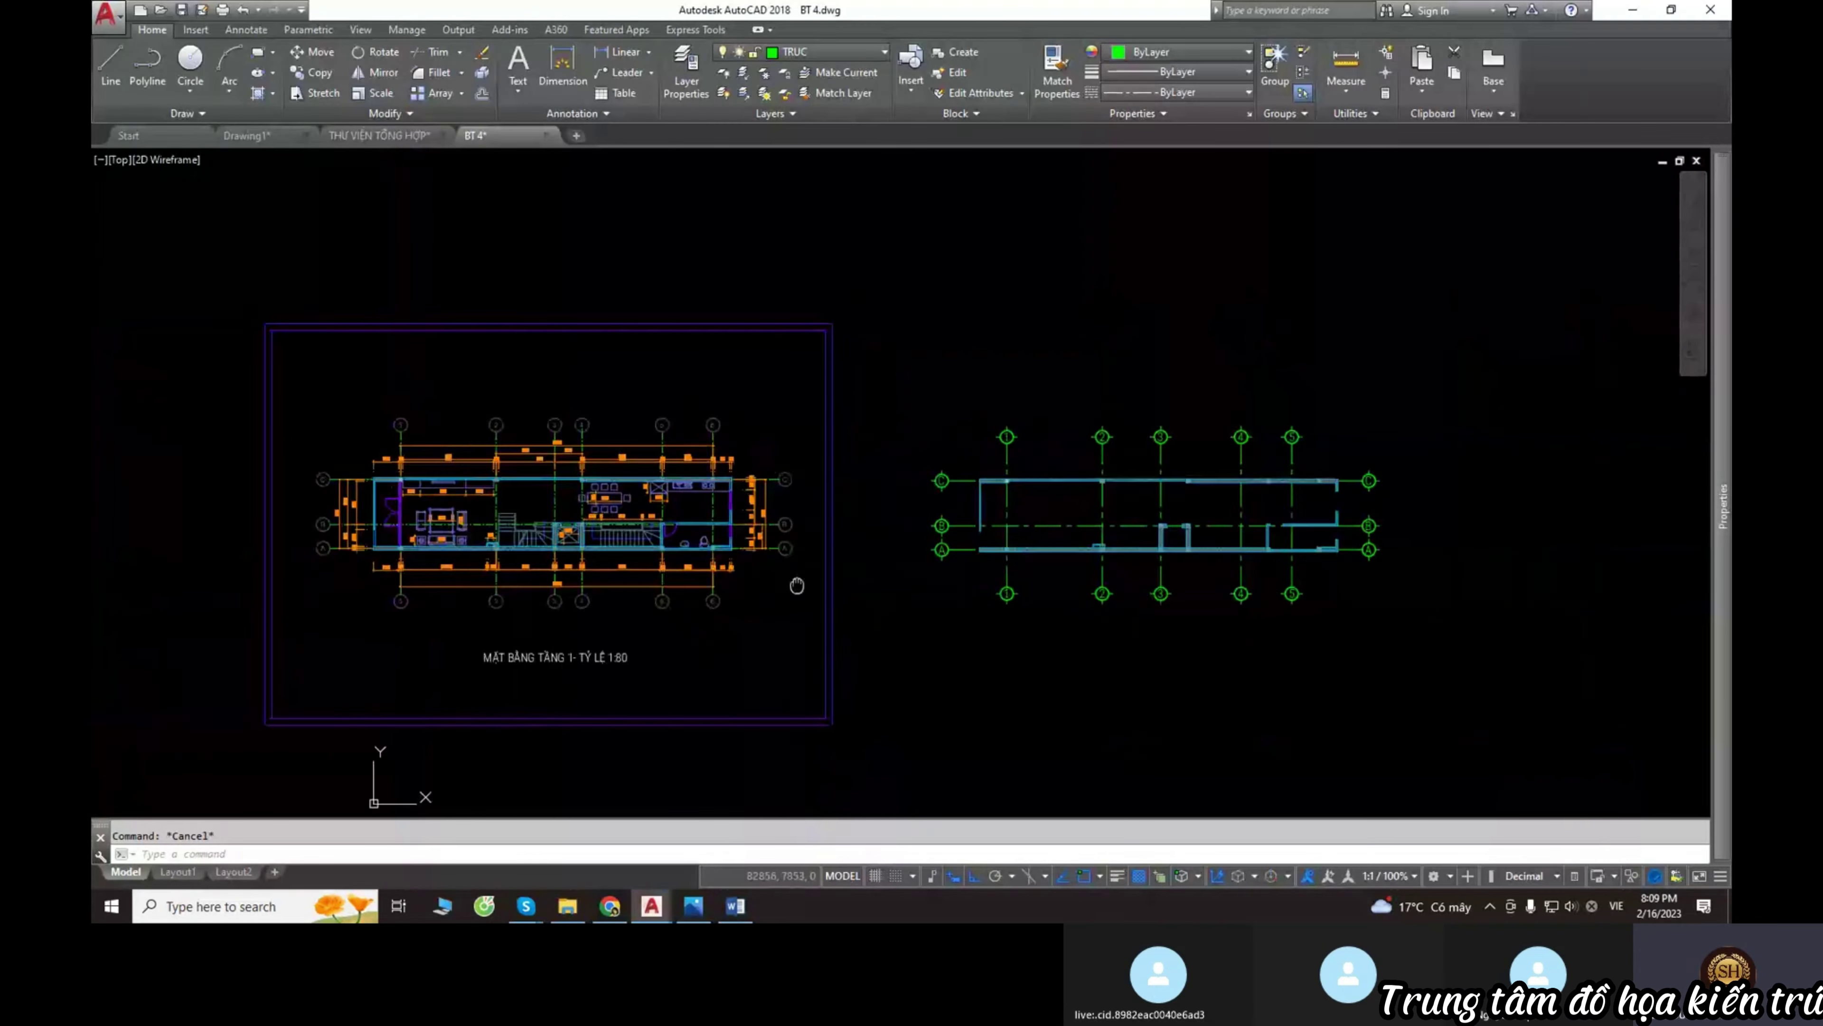
scroll(983, 605, up, 5)
middle_drag(983, 605, 905, 629)
scroll(905, 629, down, 3)
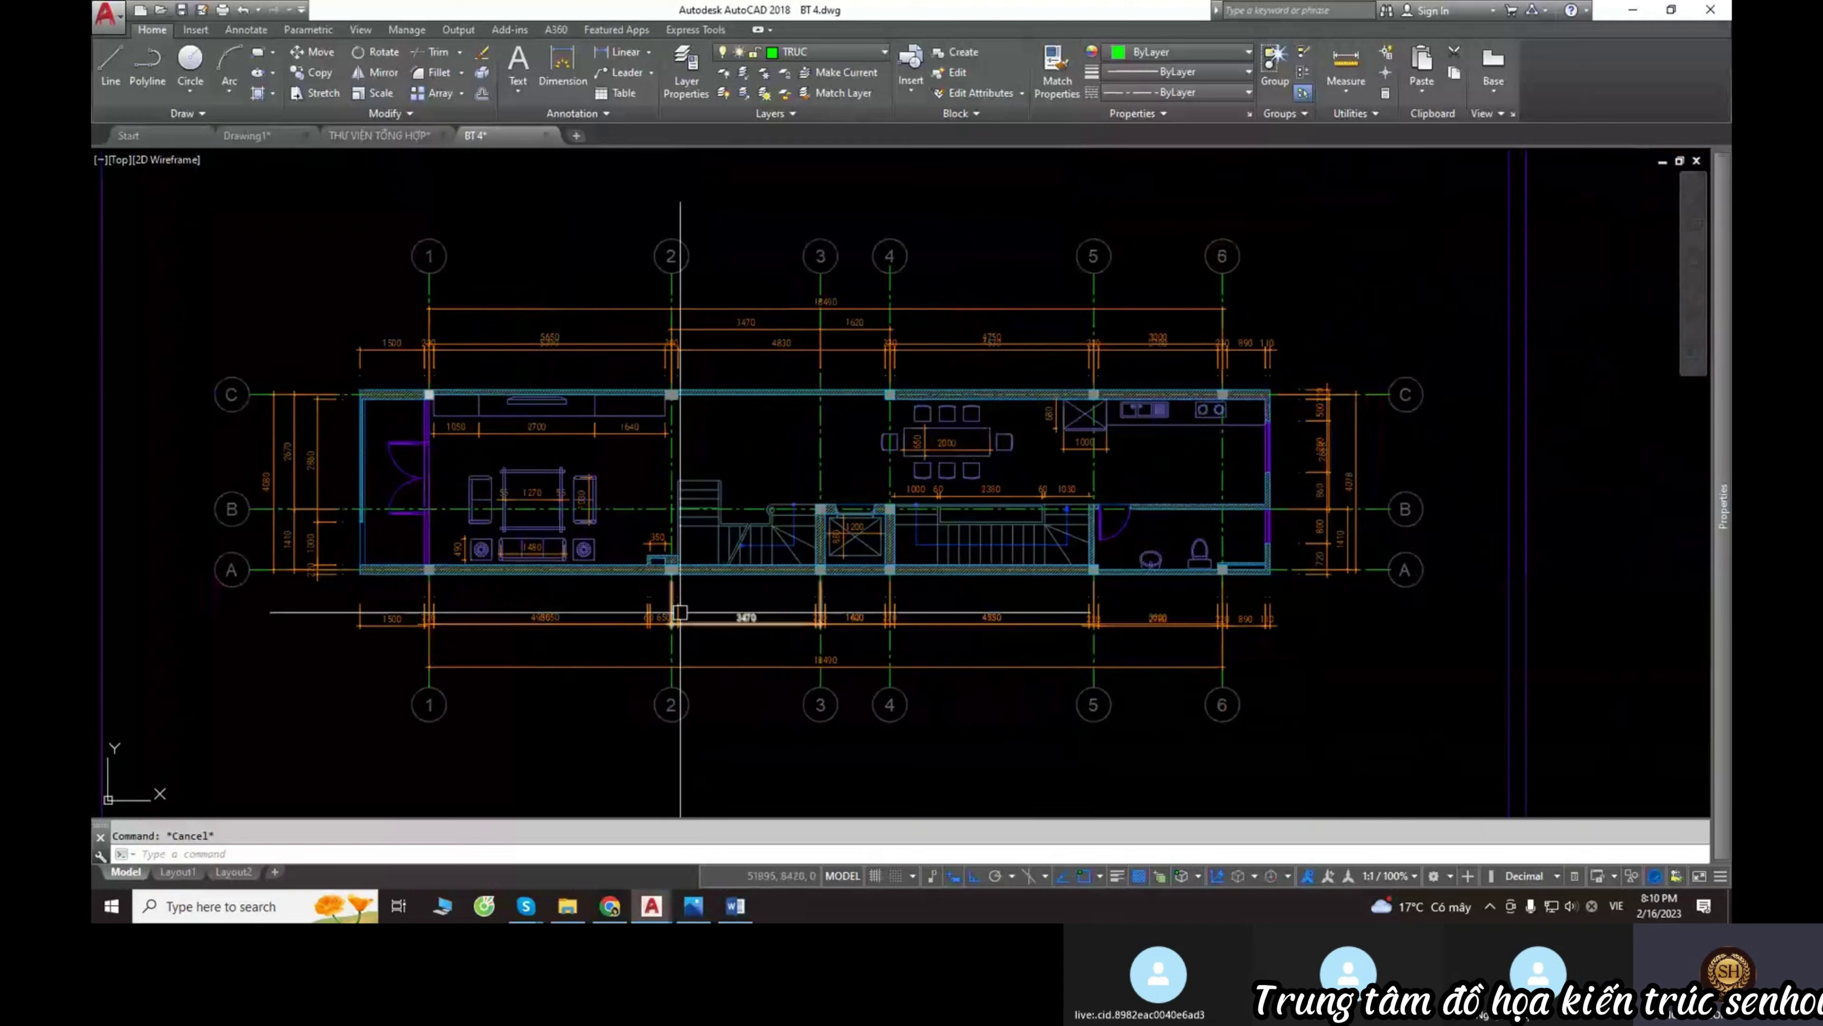
scroll(1221, 503, up, 4)
middle_drag(1220, 502, 1110, 503)
middle_drag(216, 604, 835, 619)
scroll(830, 606, up, 2)
scroll(831, 605, up, 2)
scroll(831, 606, up, 2)
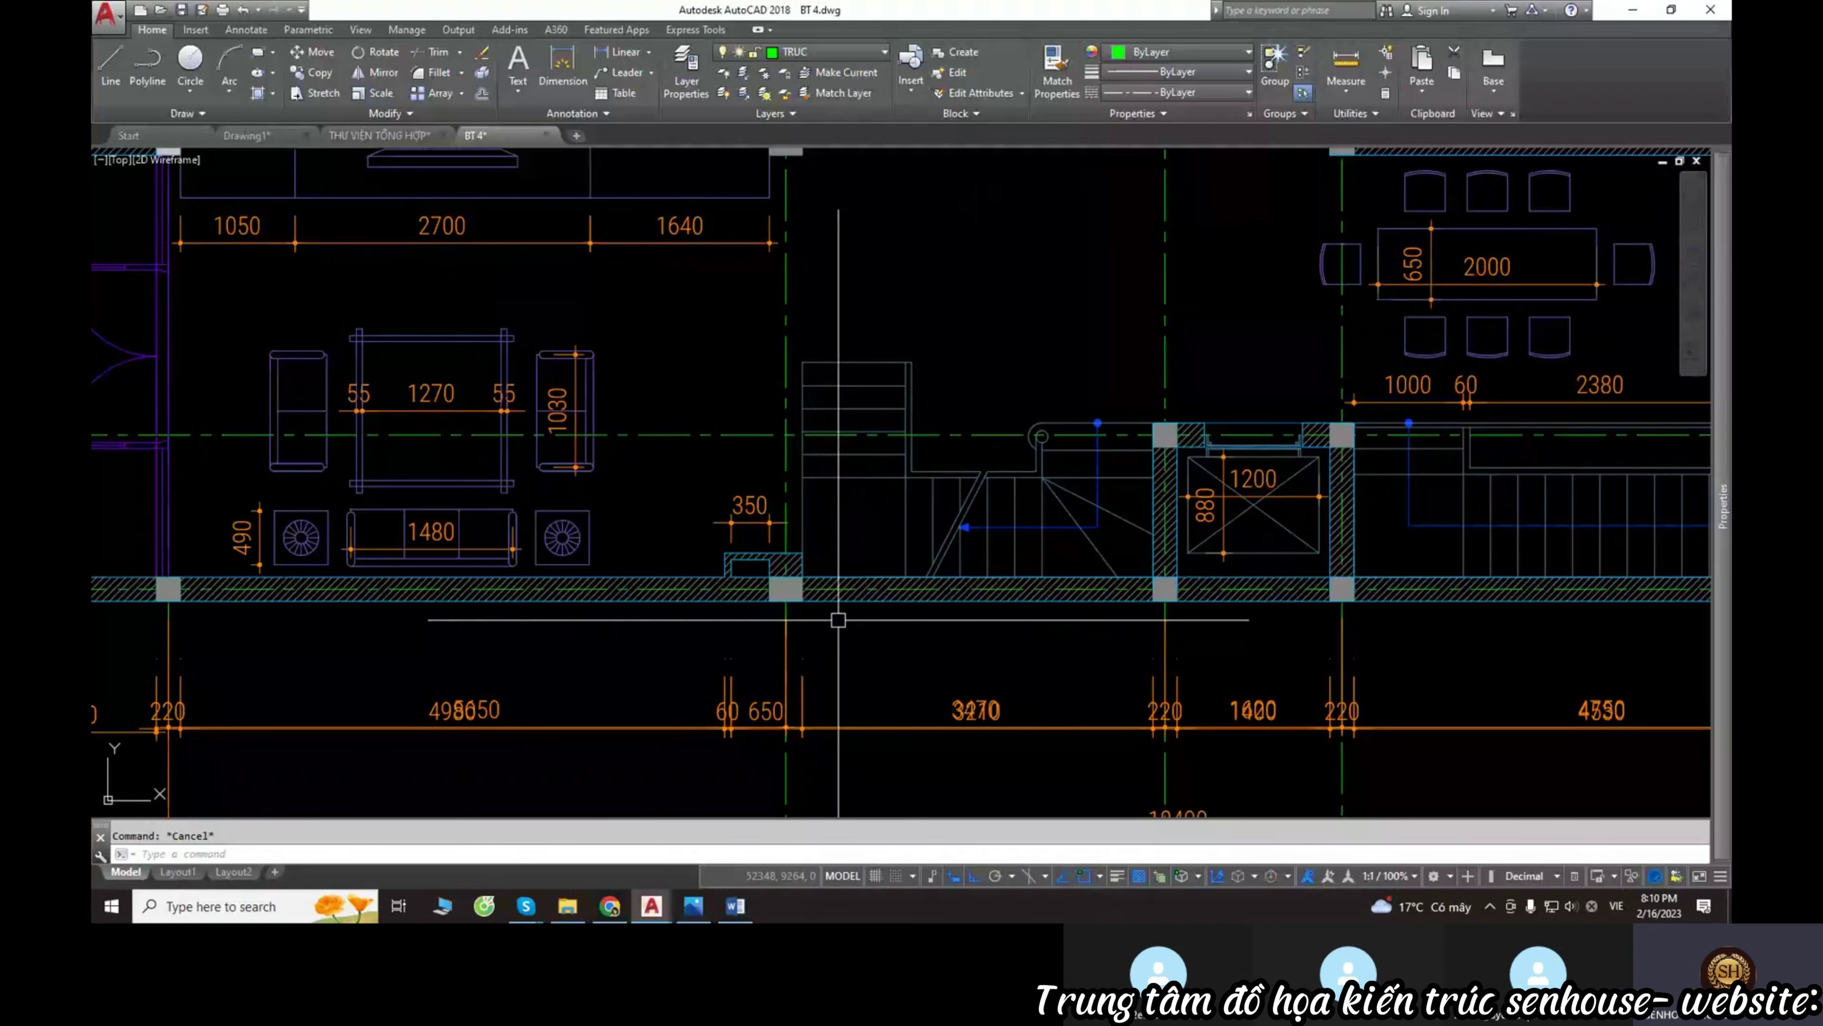
scroll(981, 712, up, 2)
scroll(1056, 721, up, 3)
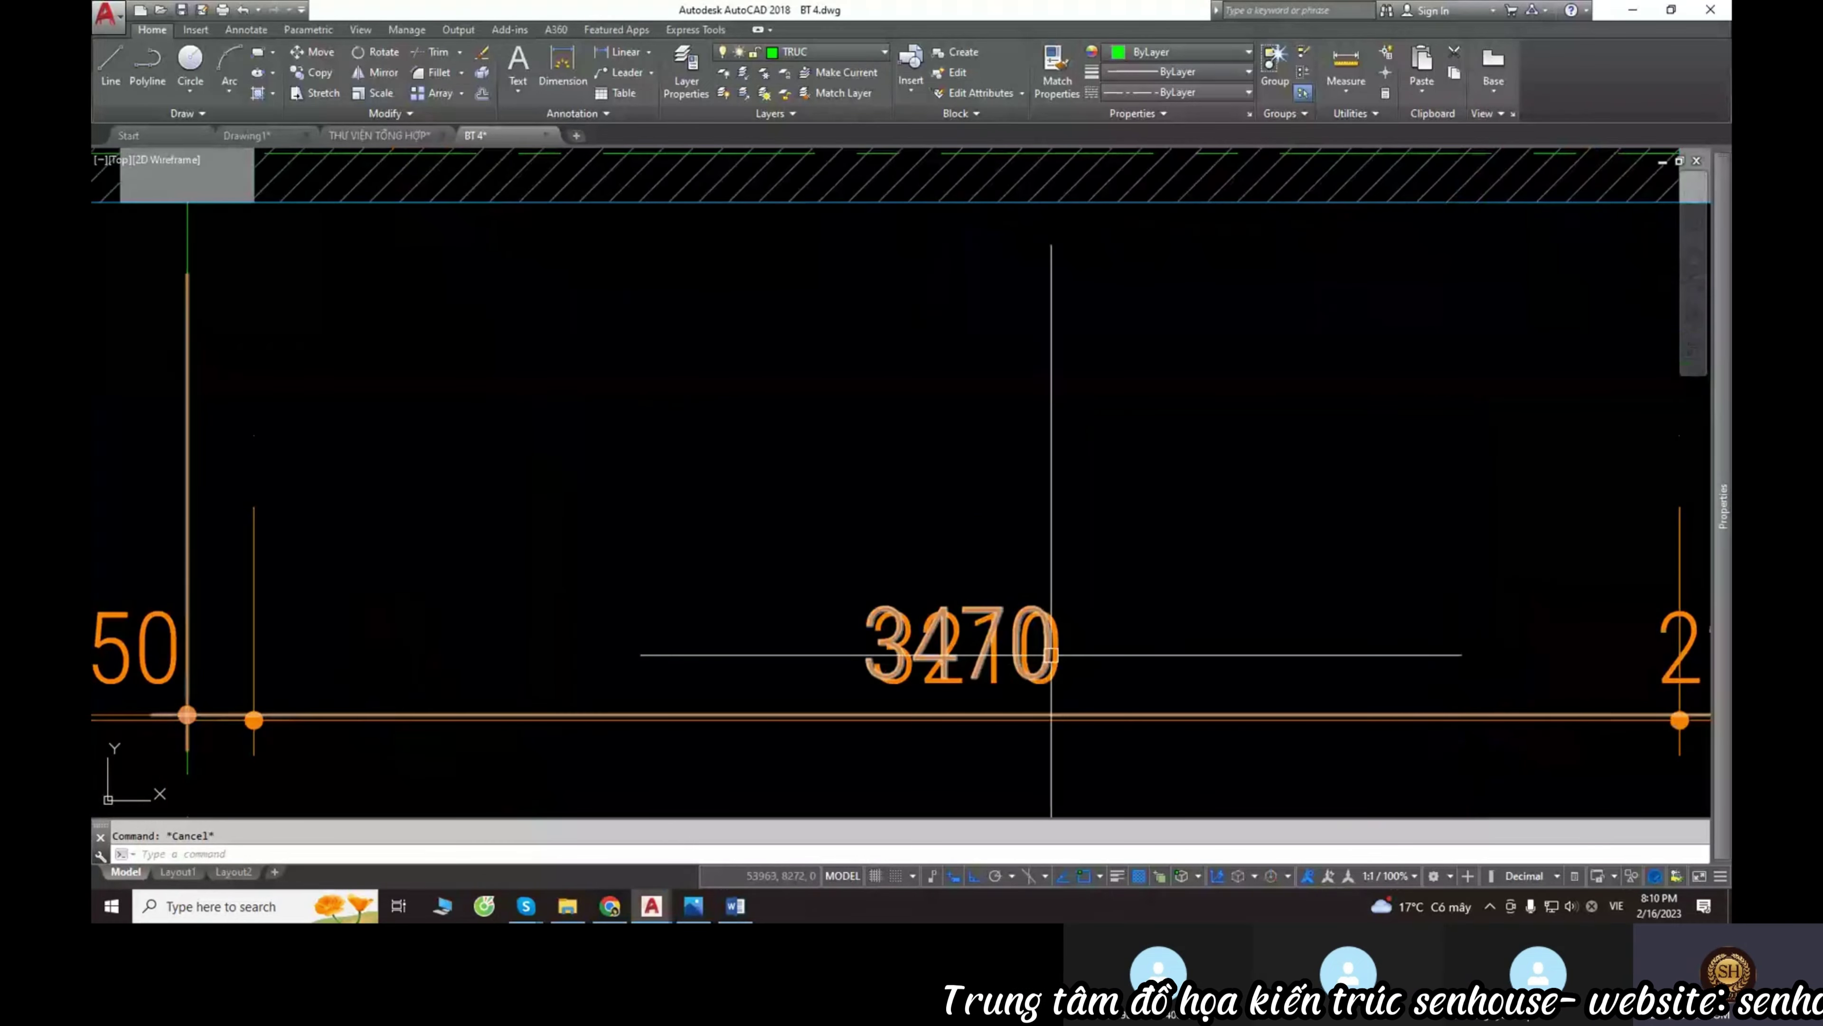
Turn off the DIM layer with LAYOFF by picking a dimension.
text(layoff)
key(Return)
scroll(1048, 715, down, 6)
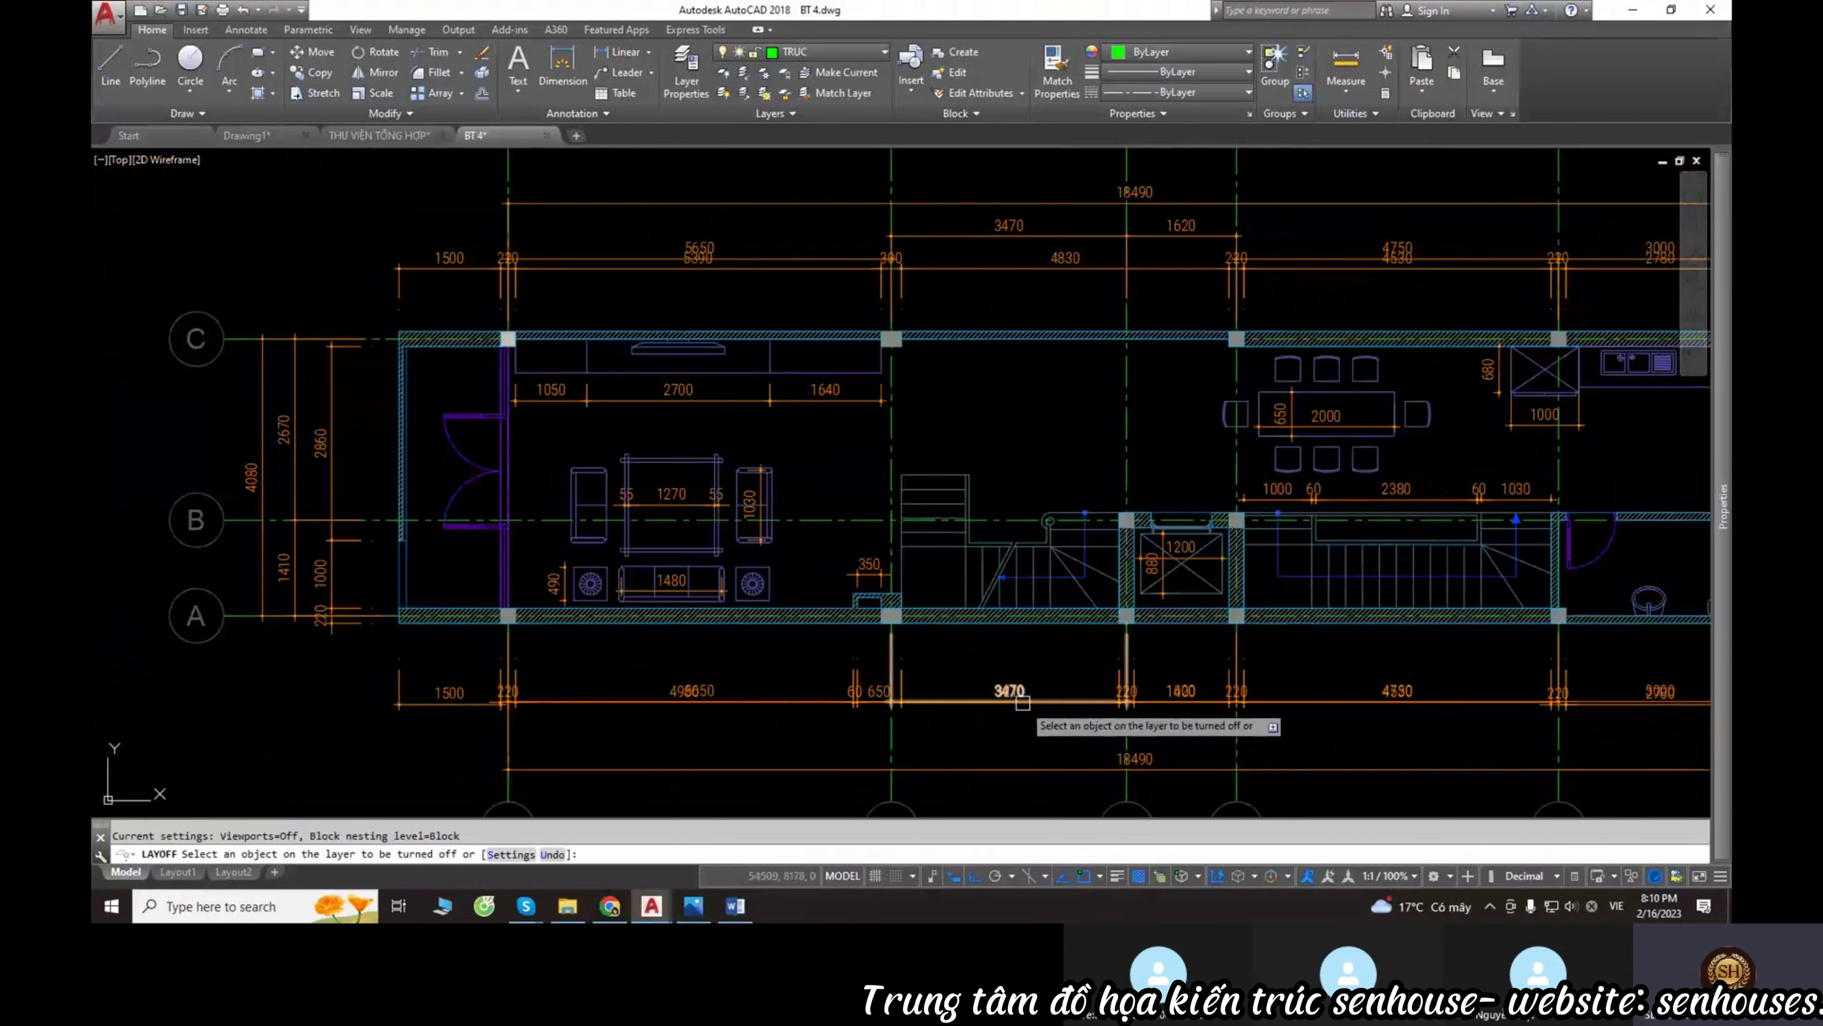
click(1034, 705)
scroll(961, 651, down, 5)
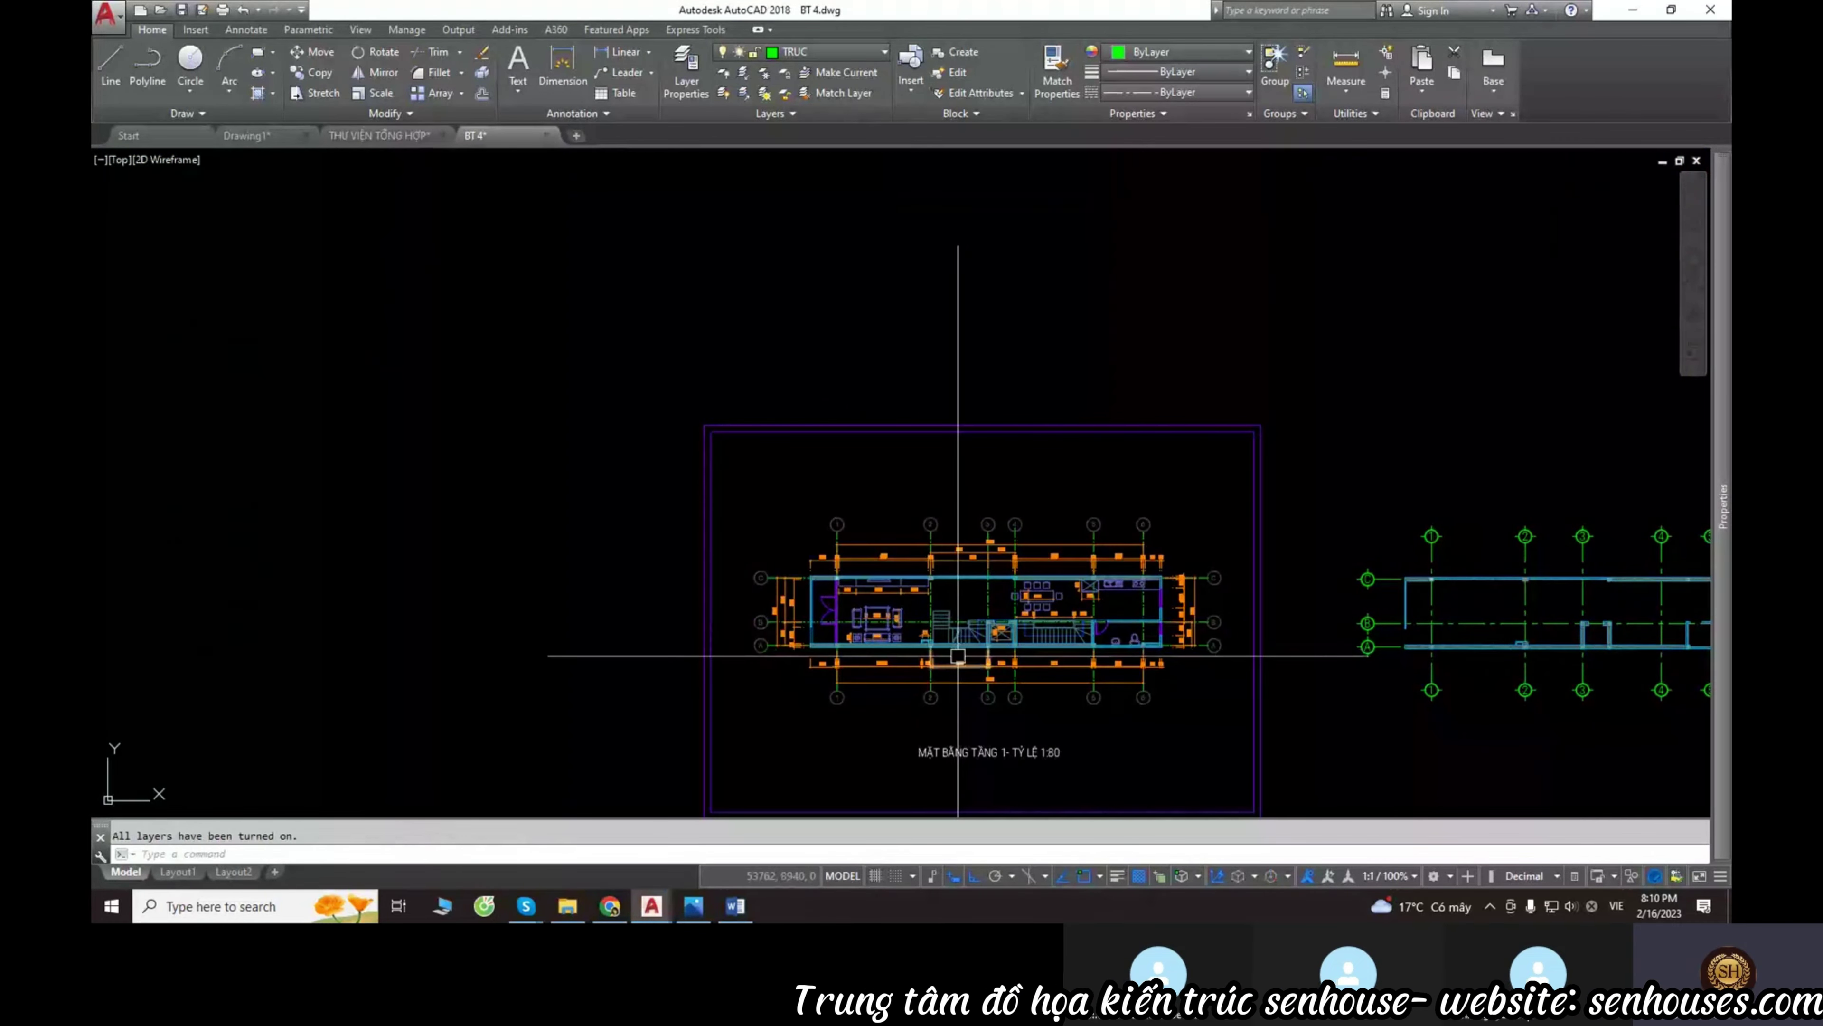
Review the User Preferences settings in Options and close the dialog.
text(op)
key(Return)
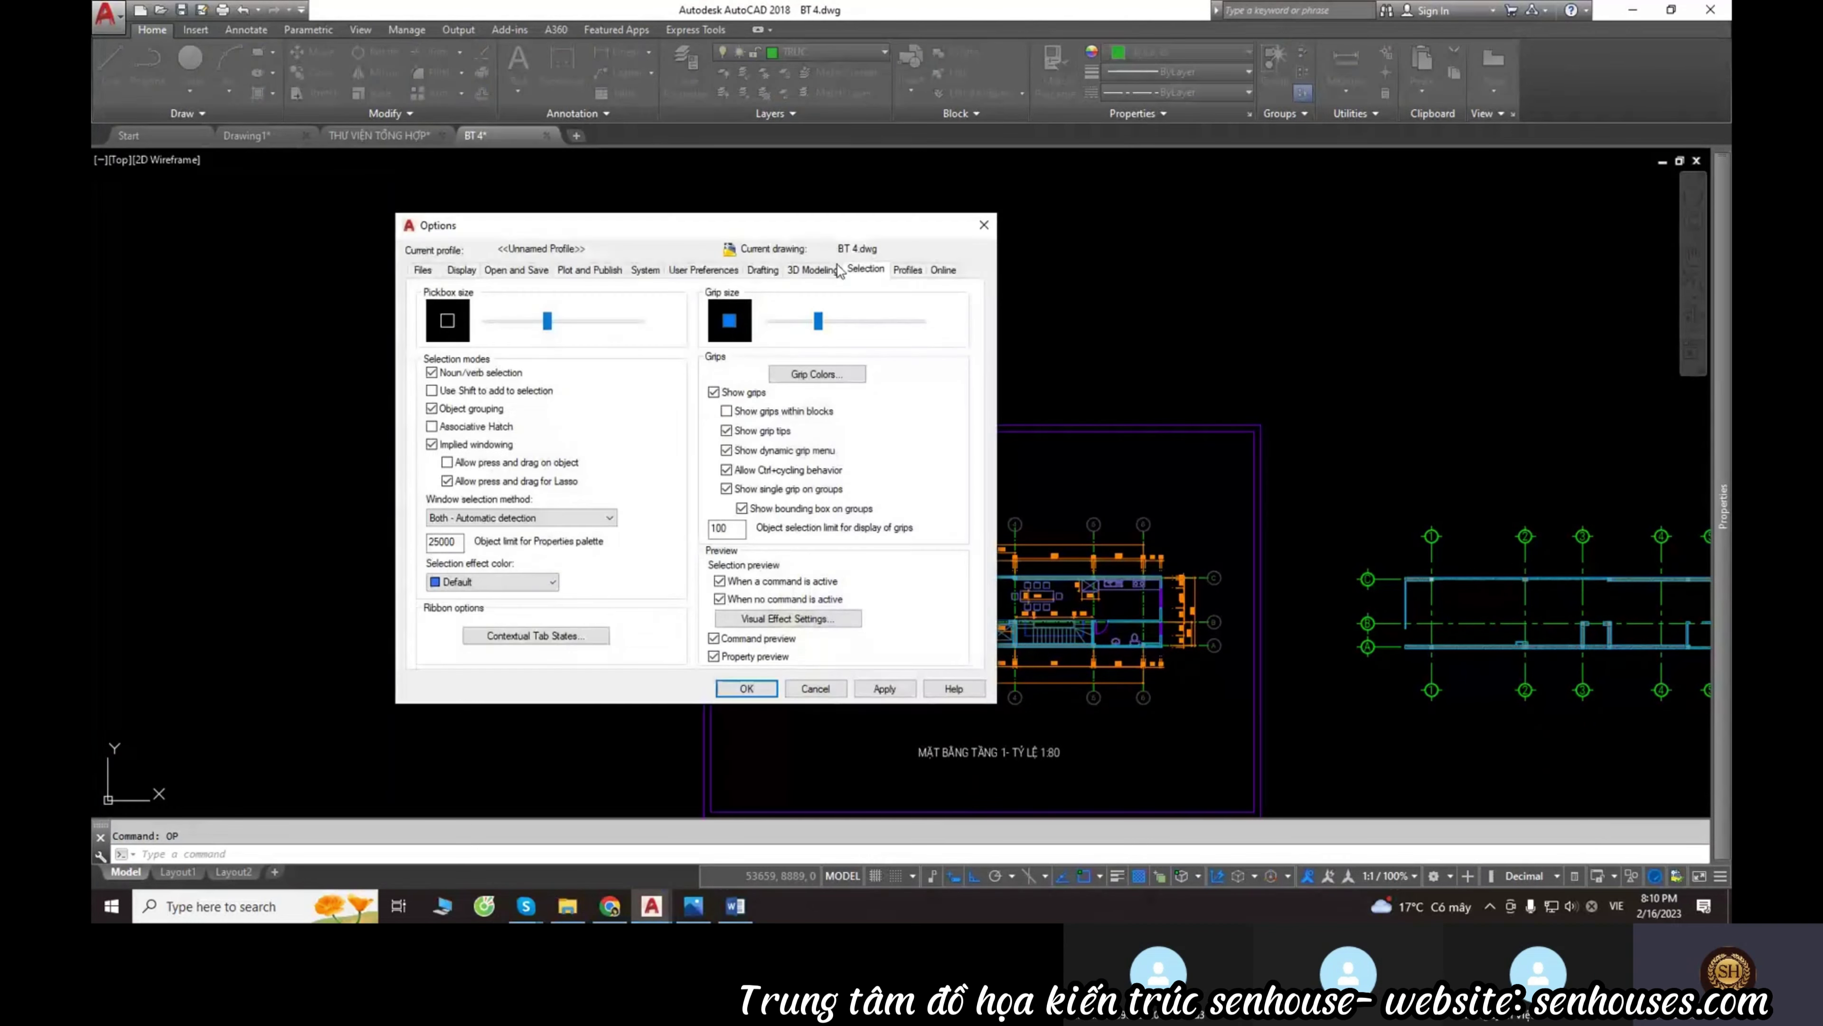
click(704, 270)
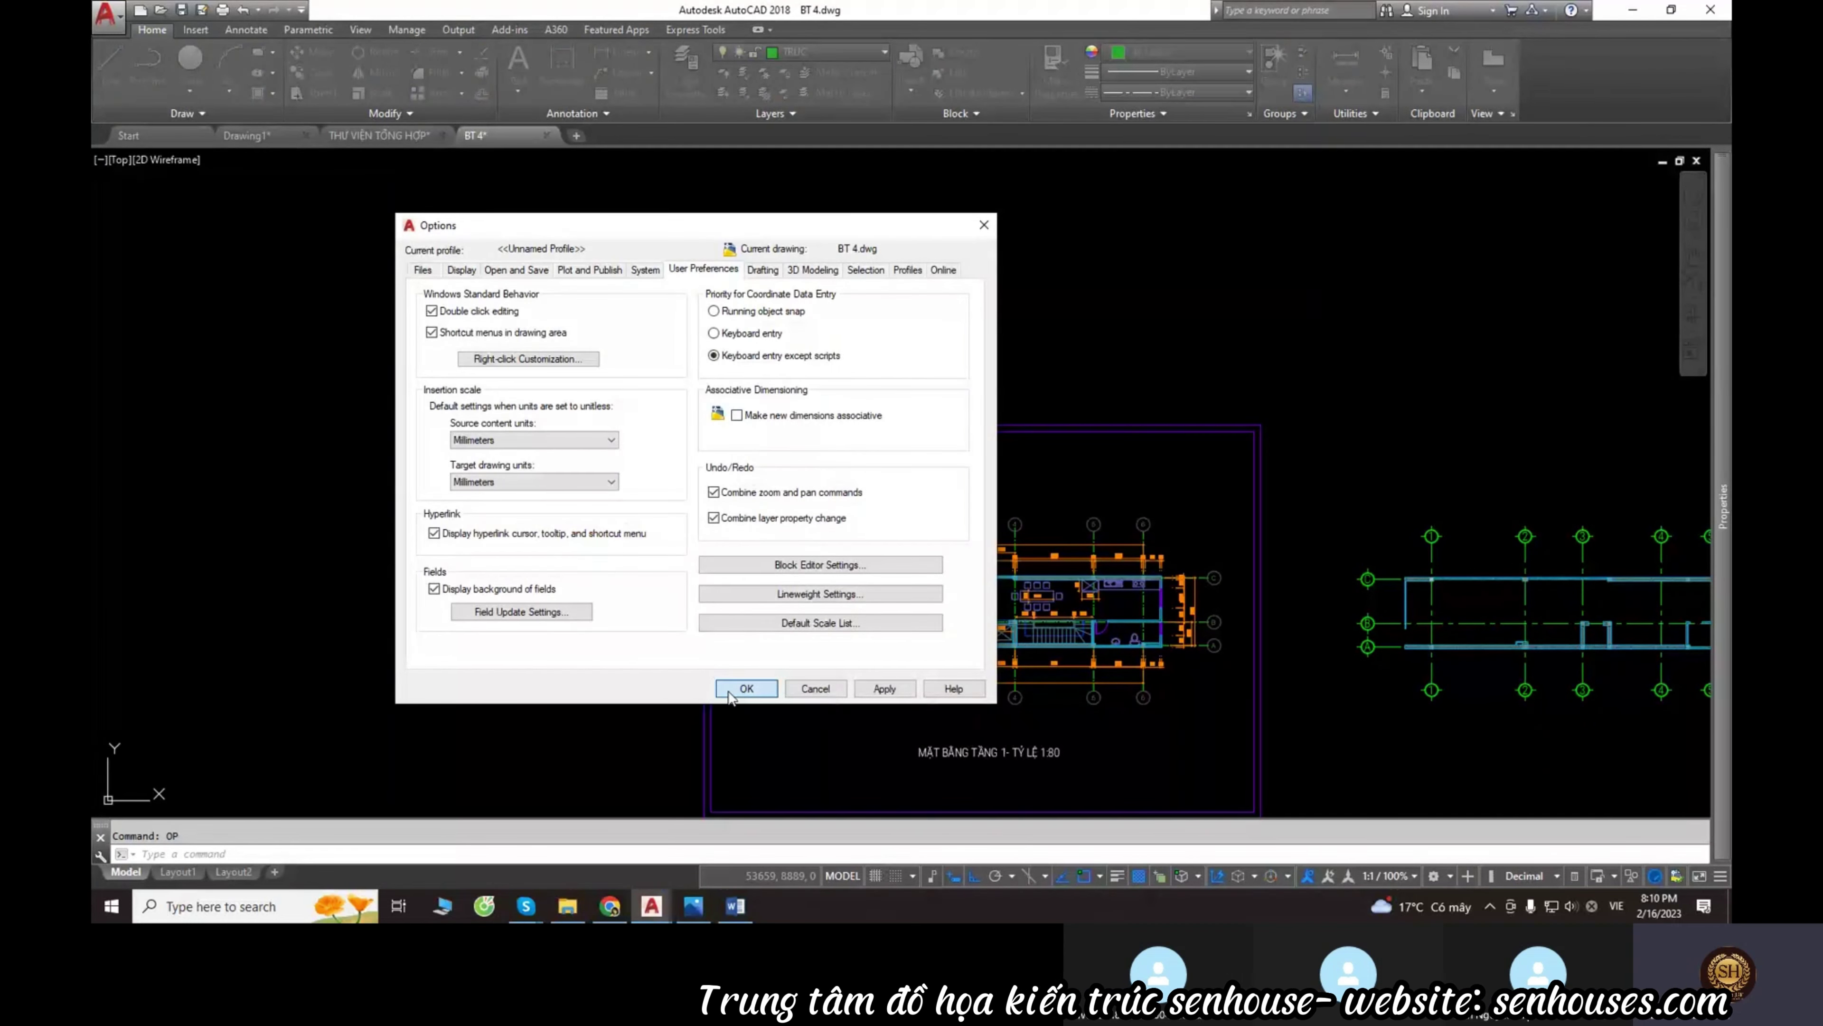
click(746, 688)
Open the BT2_CLASS_PM drawing from the BUỔI 4 folder.
scroll(810, 624, up, 2)
scroll(875, 591, up, 3)
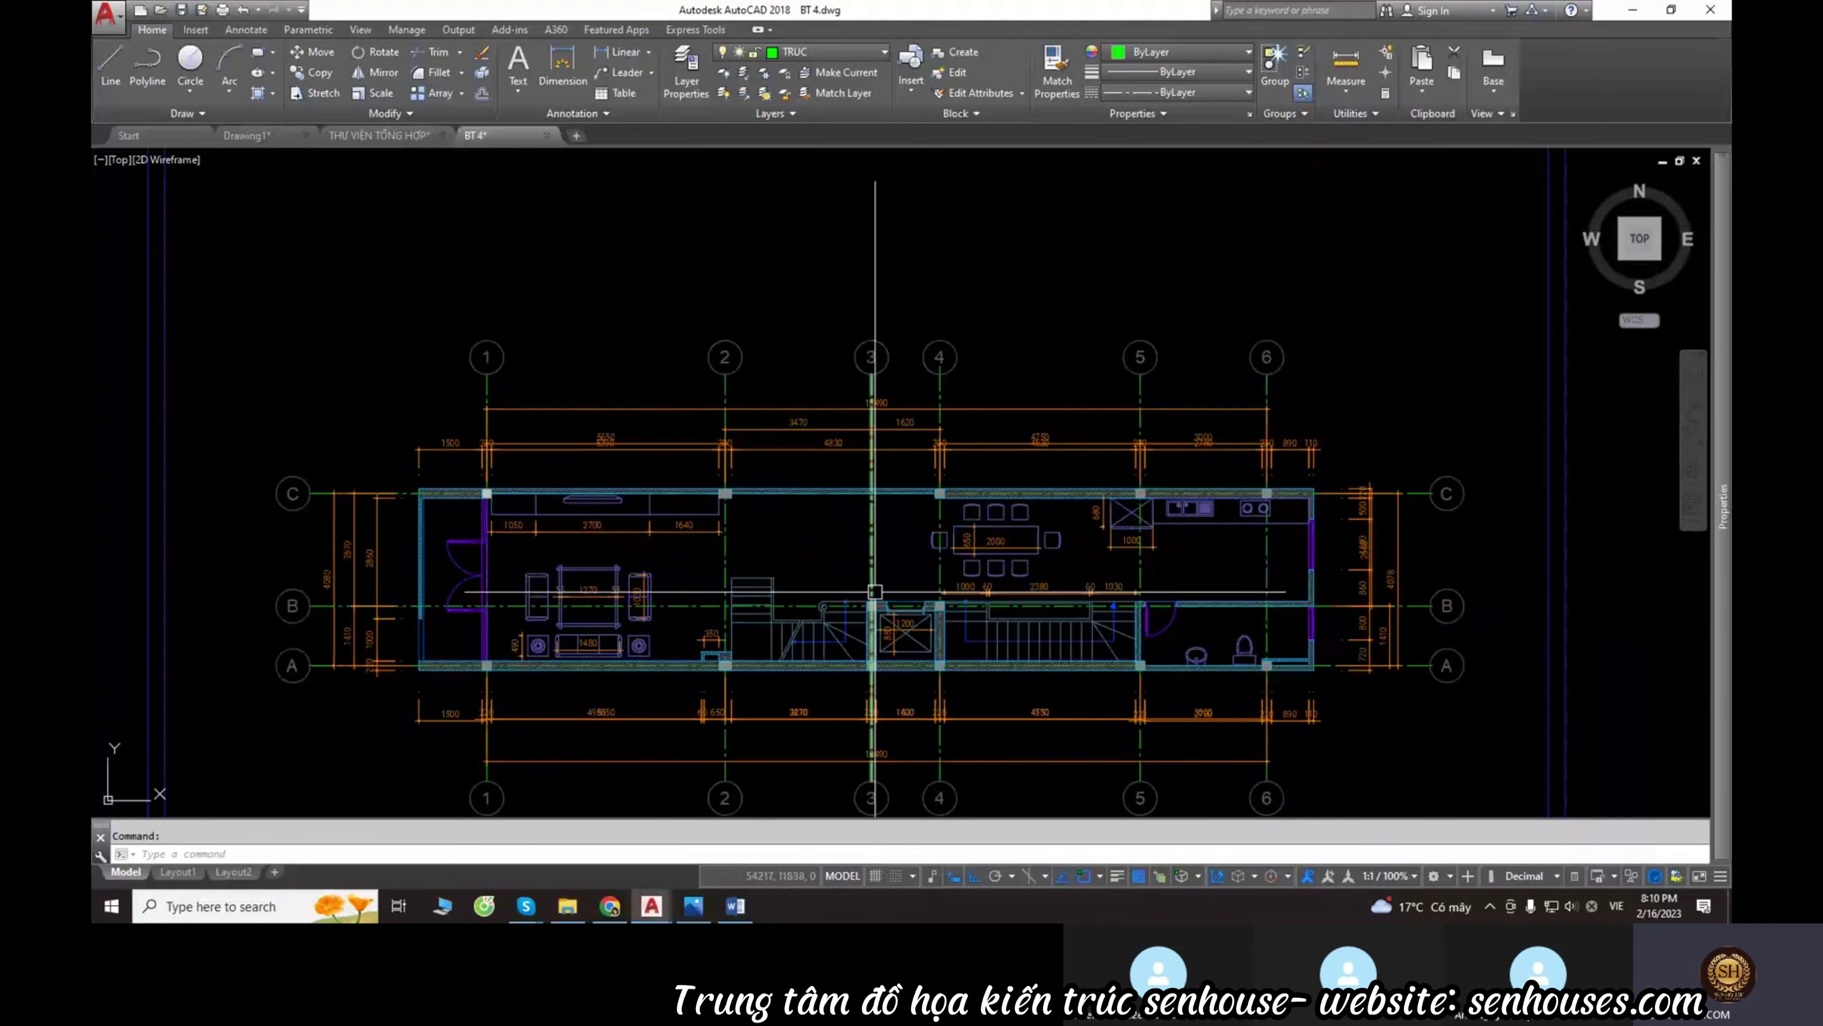
scroll(875, 591, down, 3)
click(564, 905)
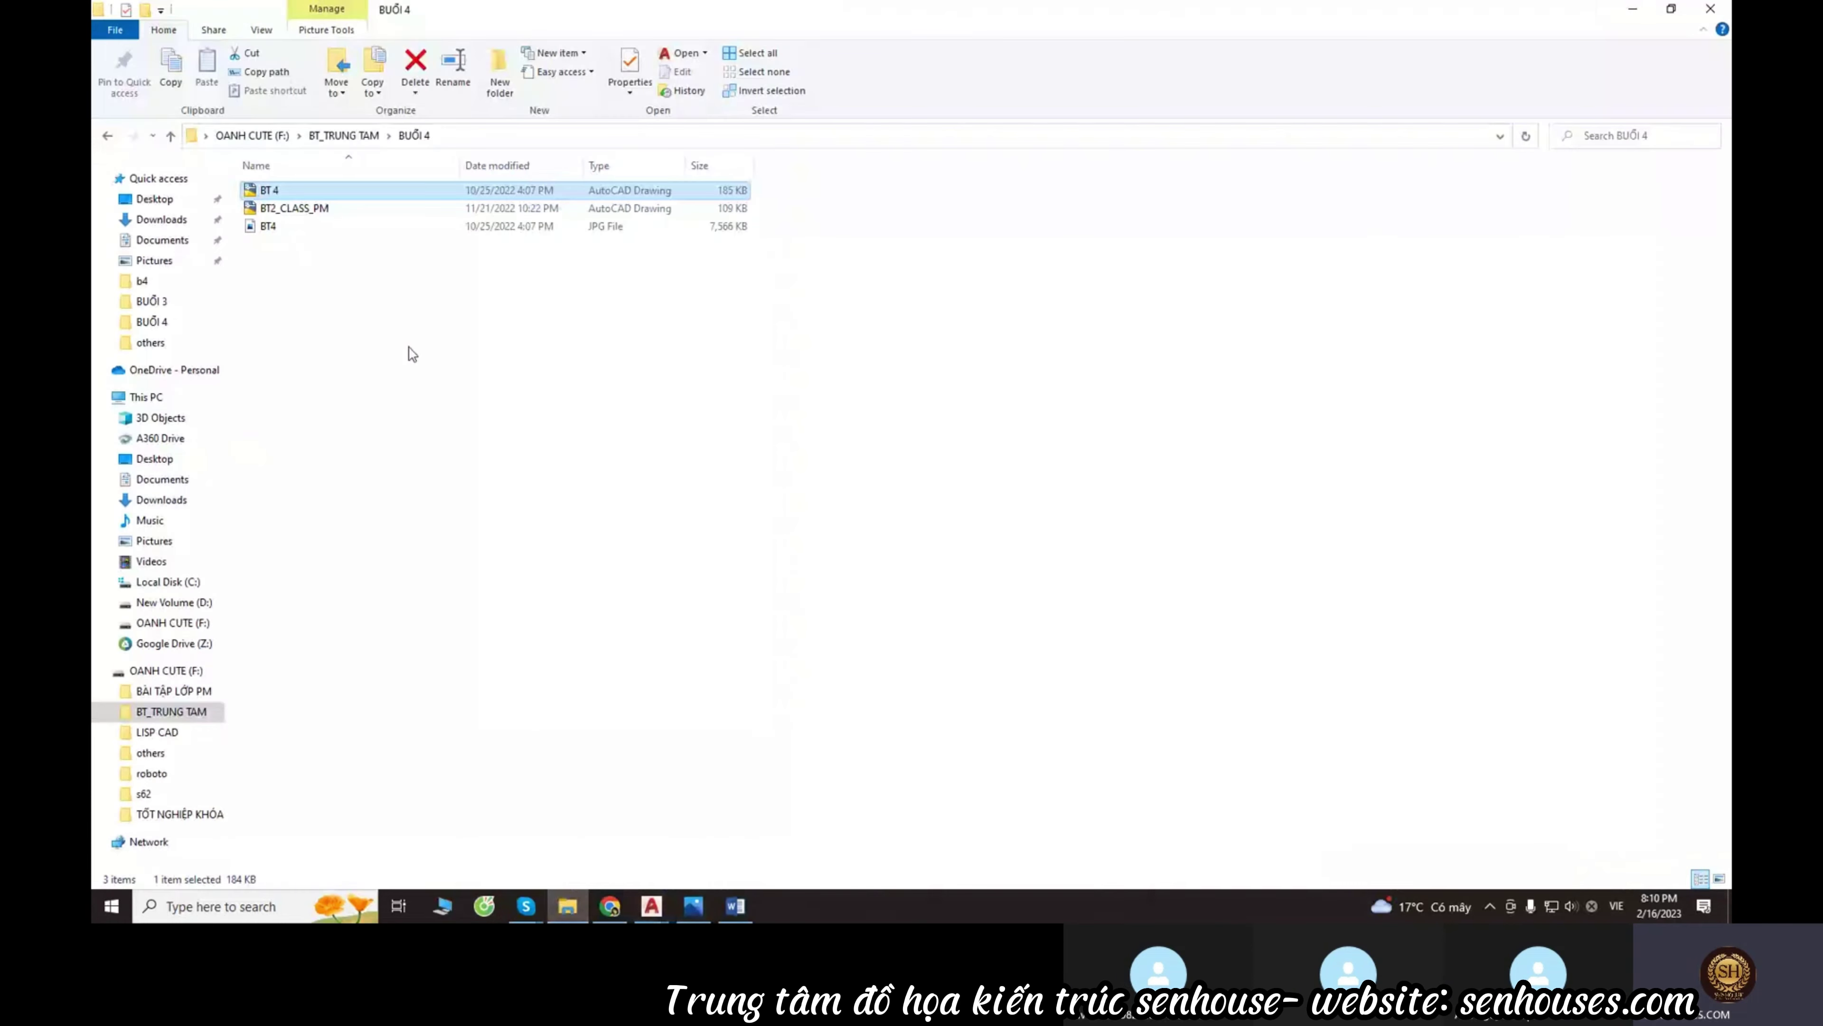
double_click(294, 208)
Frame the stair and elevator section of BT2_CLASS_PM in view.
scroll(590, 490, up, 5)
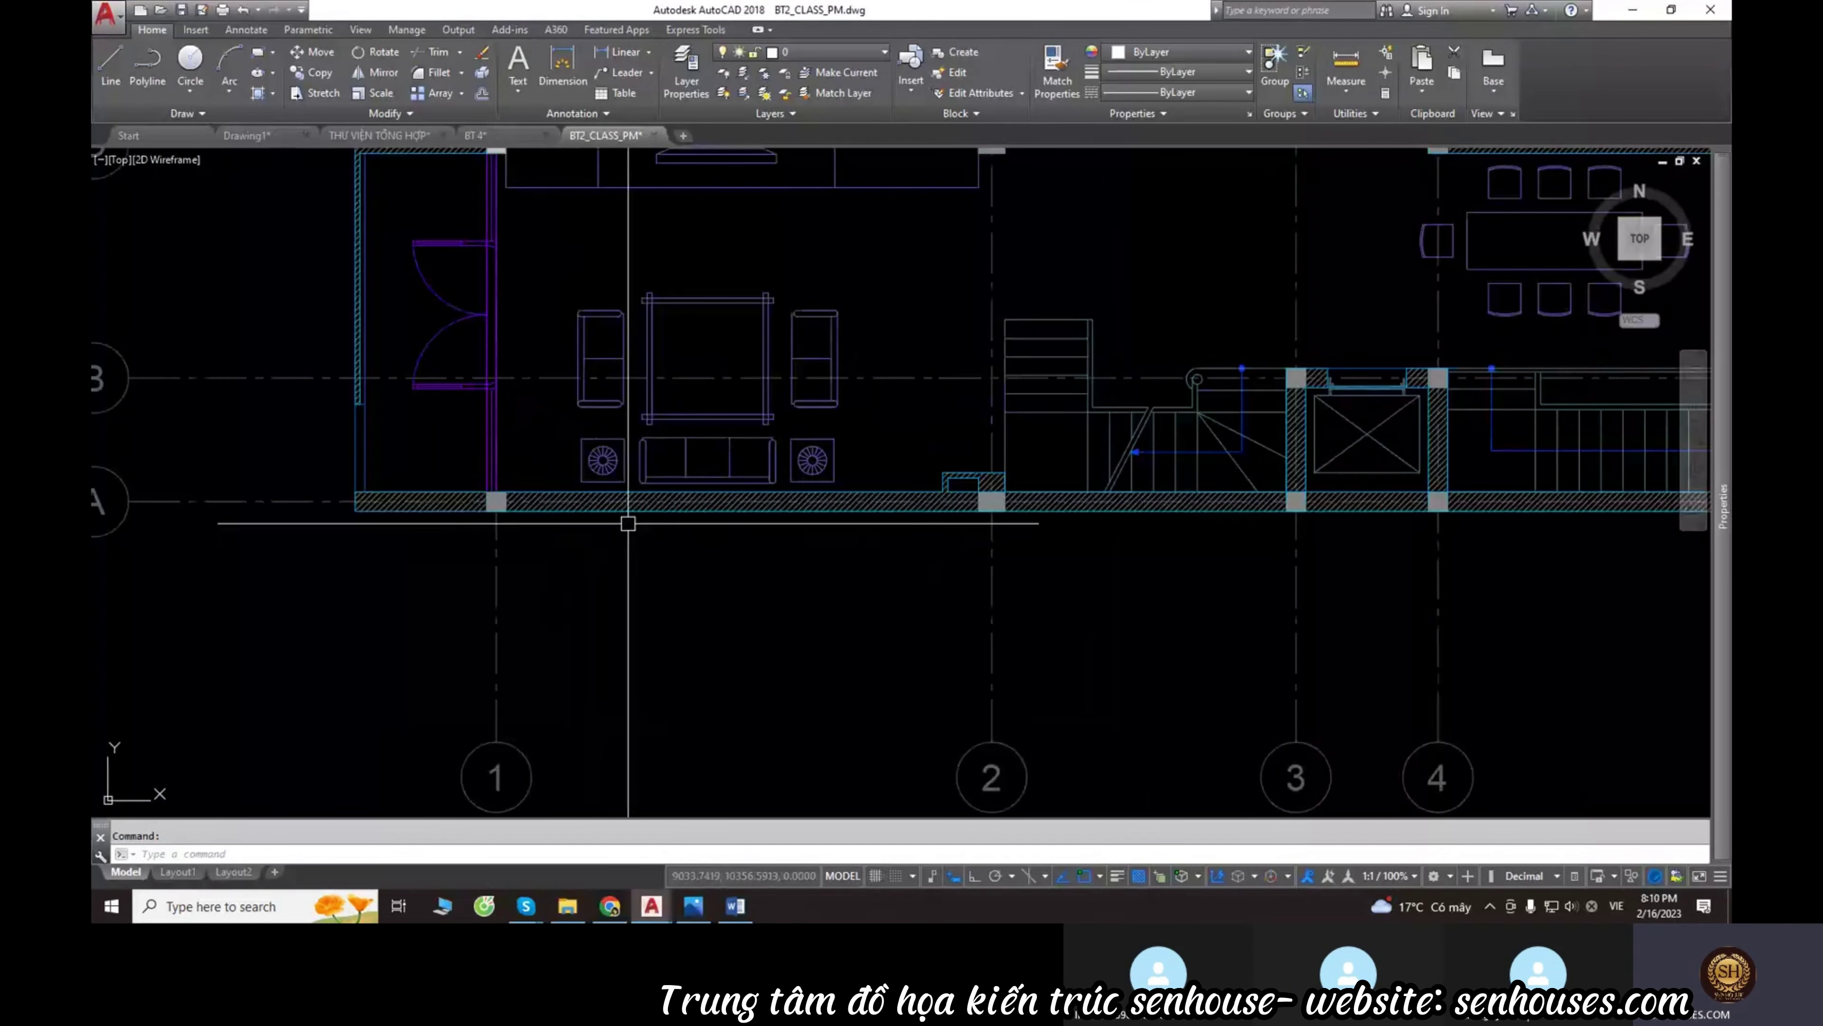
scroll(672, 537, down, 3)
scroll(902, 490, up, 4)
scroll(903, 489, down, 2)
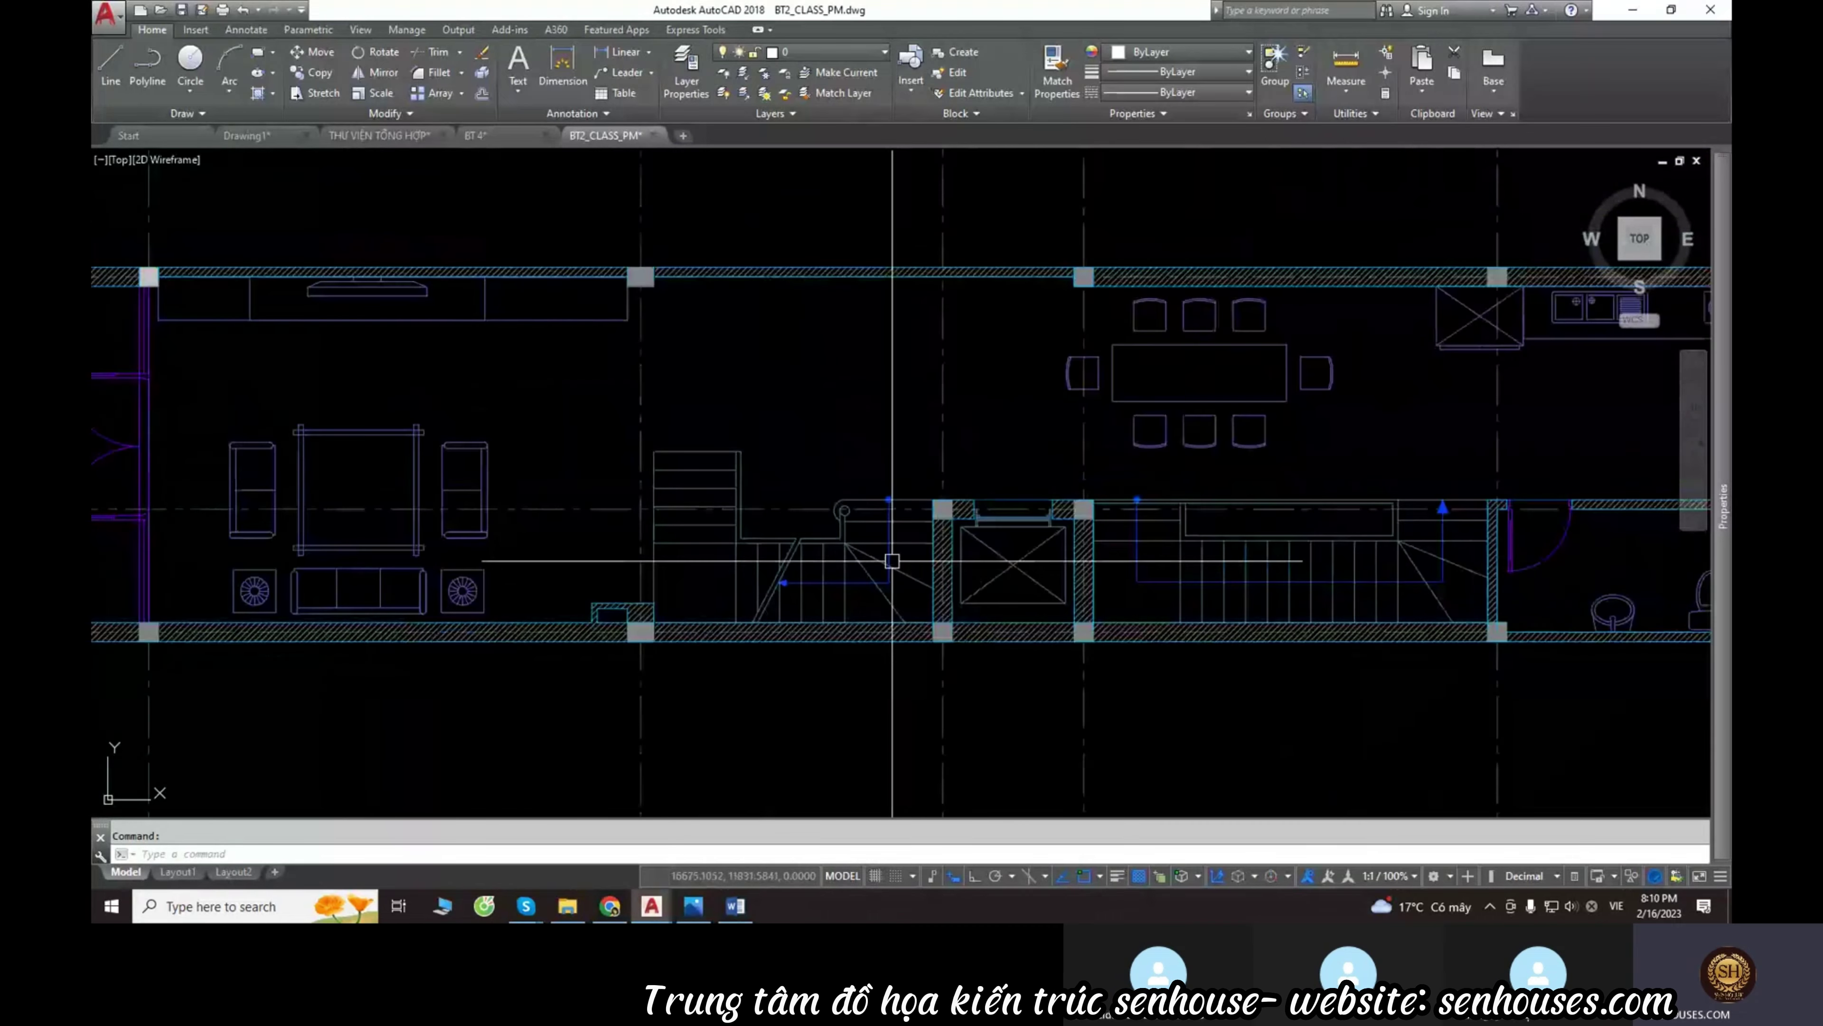
mouse_move(887, 558)
middle_down()
mouse_move(1111, 490)
mouse_move(1009, 644)
mouse_move(842, 583)
mouse_move(928, 642)
middle_up()
scroll(842, 583, up, 2)
scroll(802, 549, down, 4)
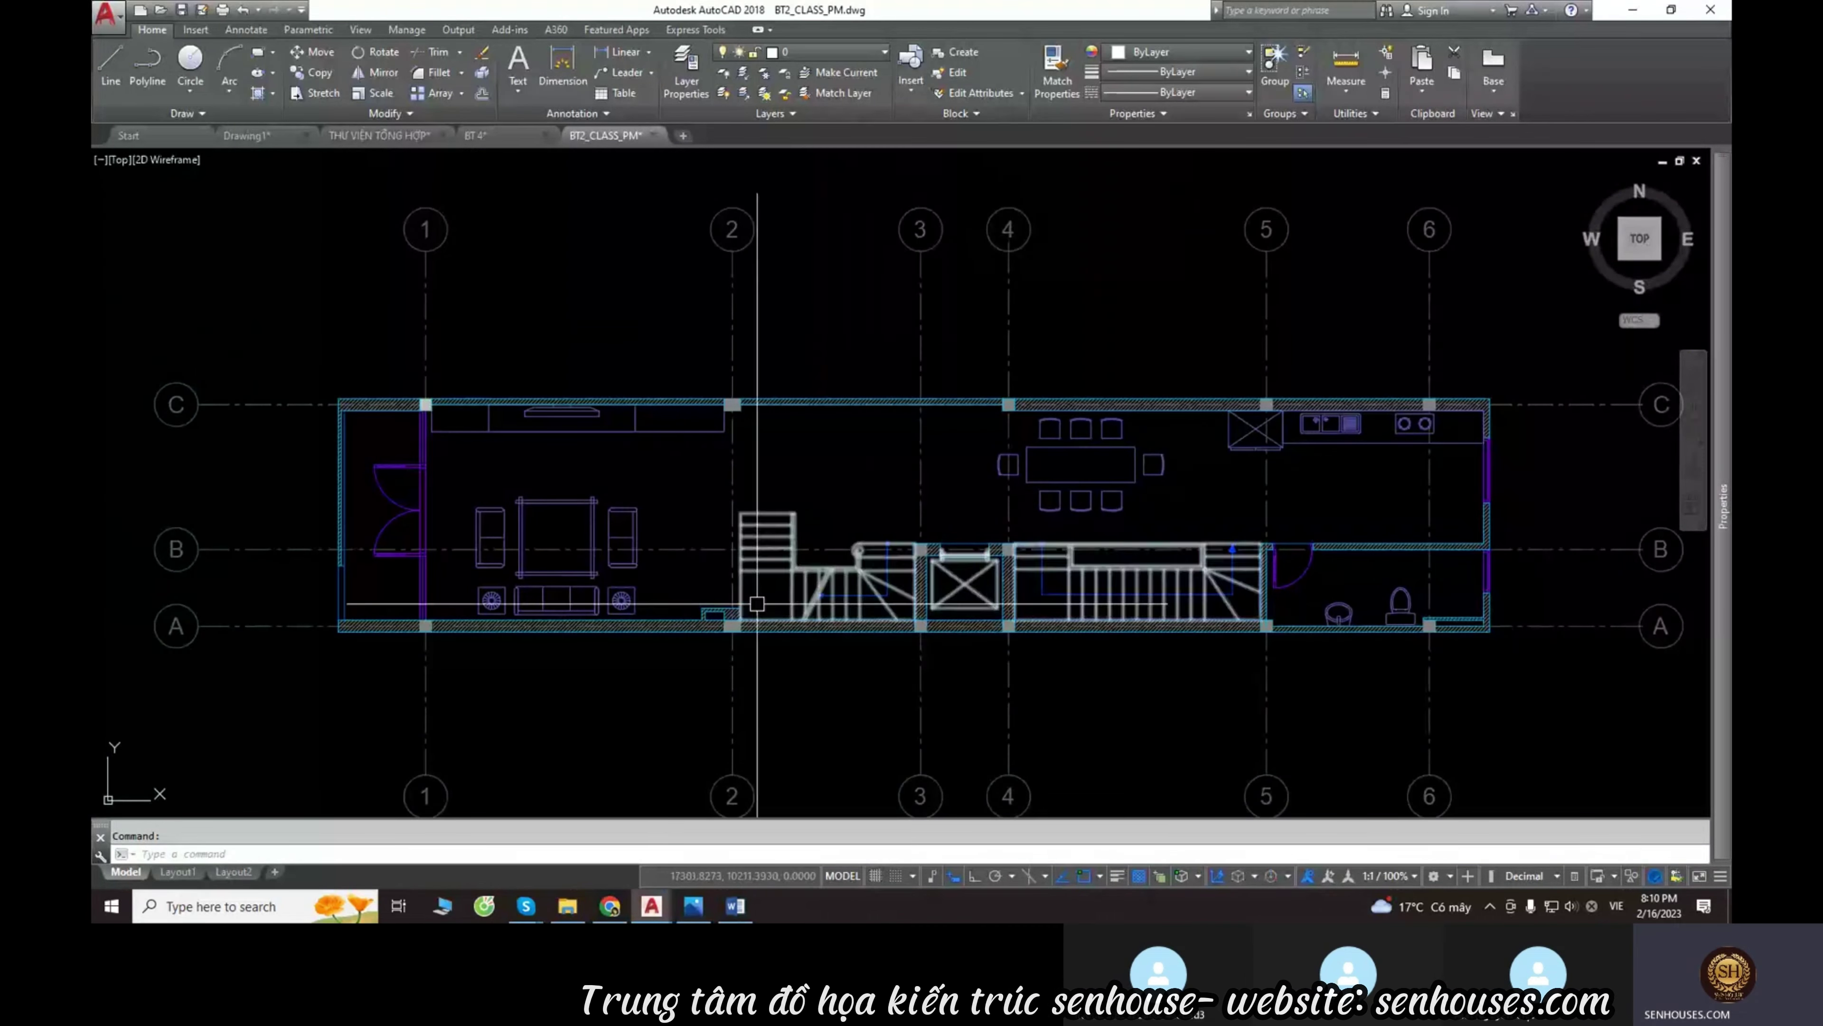
scroll(753, 603, up, 2)
scroll(765, 584, up, 2)
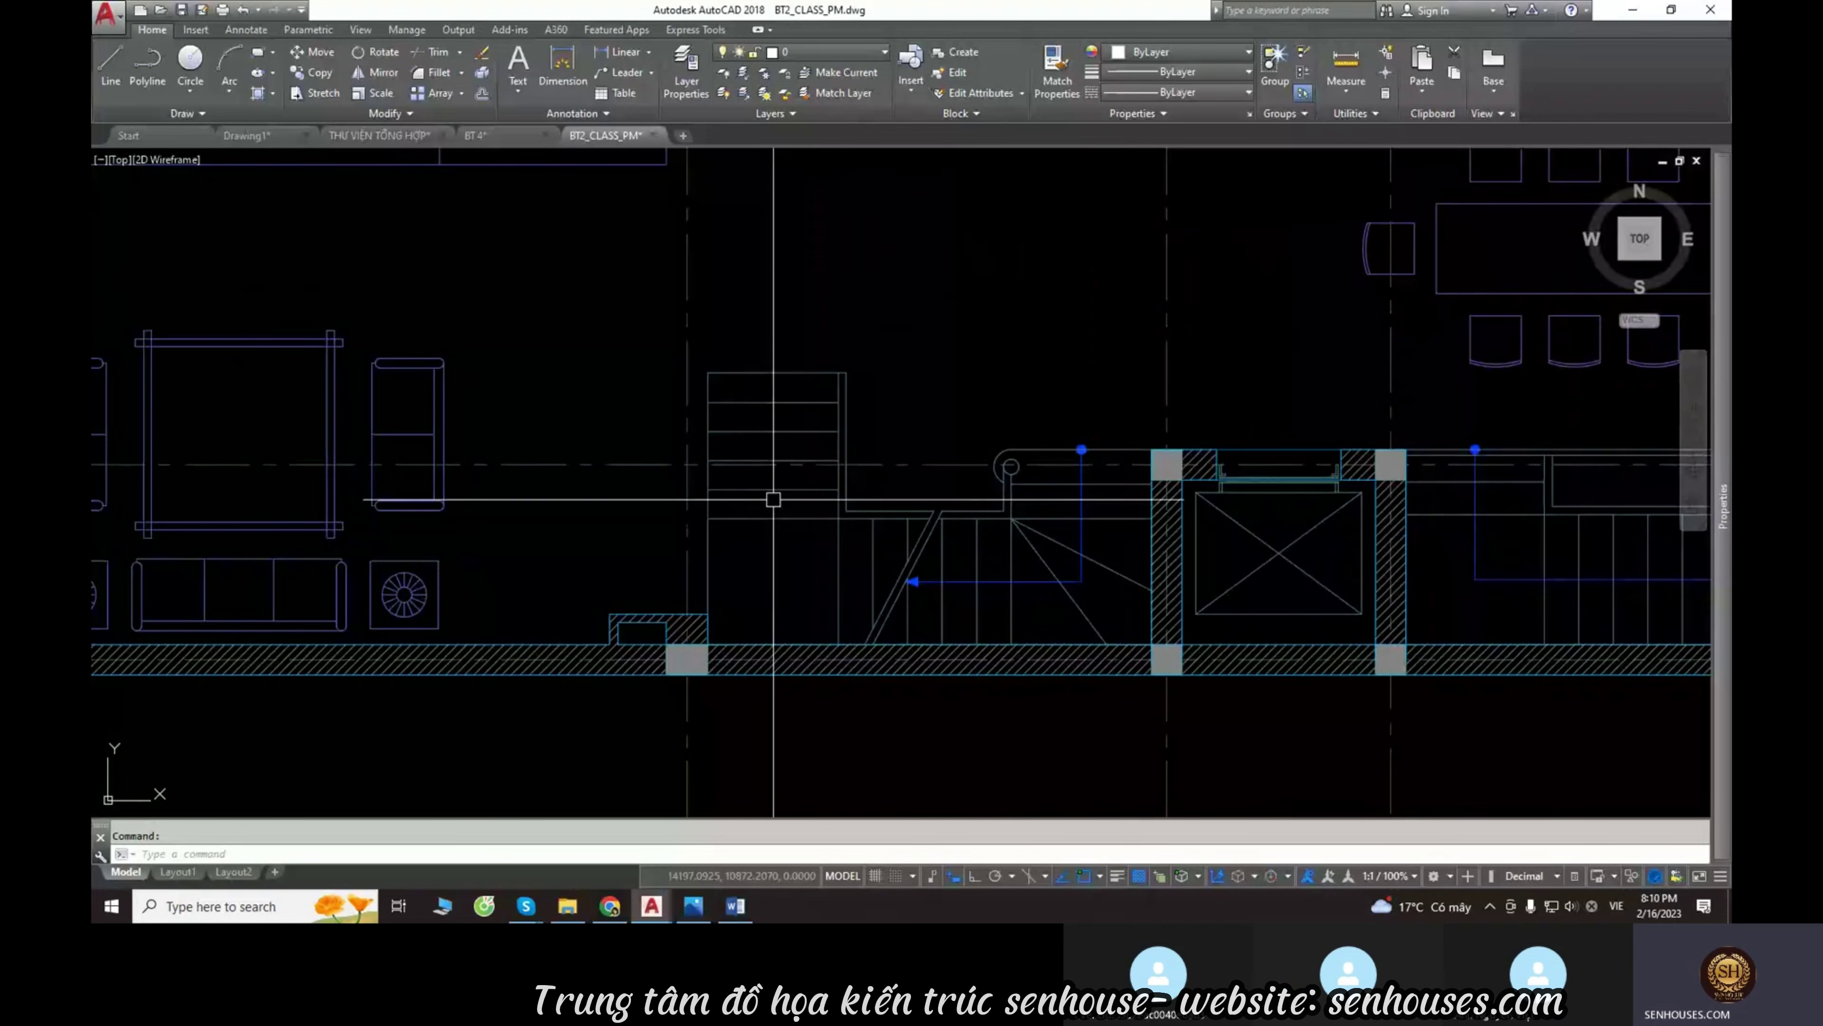
scroll(773, 499, down, 3)
Copy the stairs and elevator shaft horizontally, with Ortho on, to the right of the plan.
text(co)
key(Return)
click(703, 528)
scroll(1073, 603, down, 2)
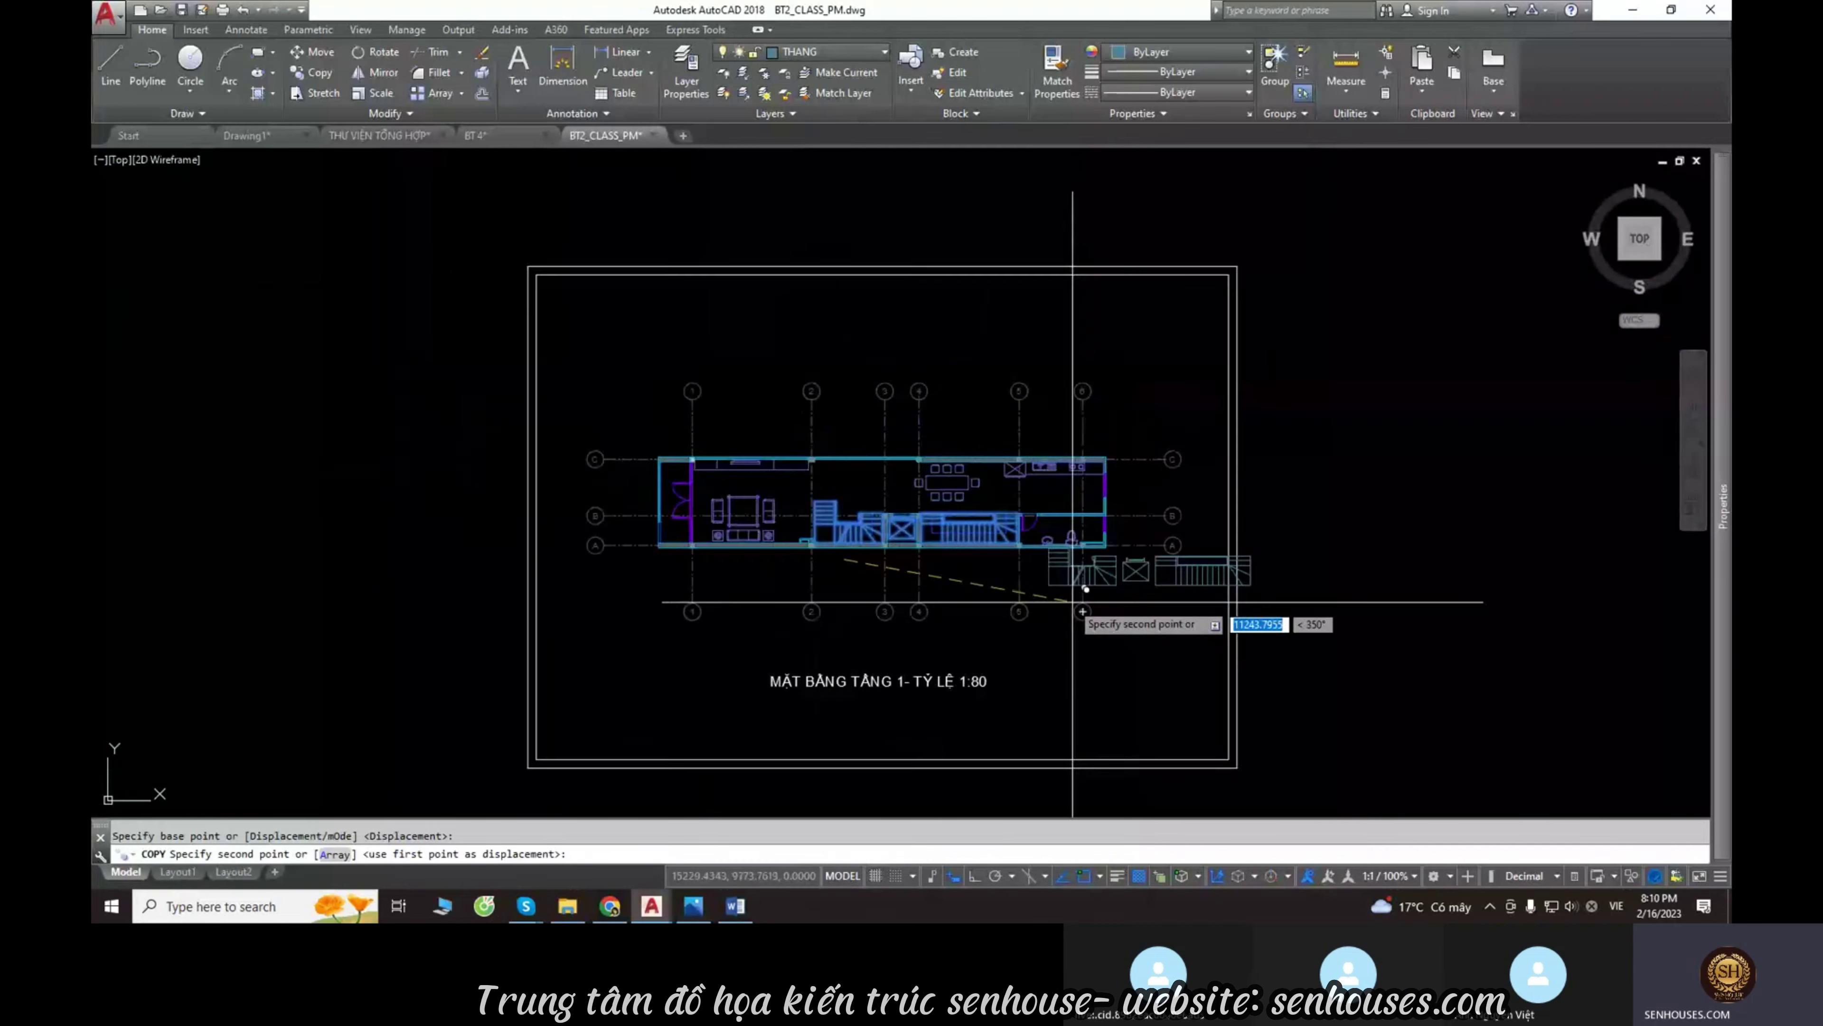
middle_drag(1073, 602, 586, 521)
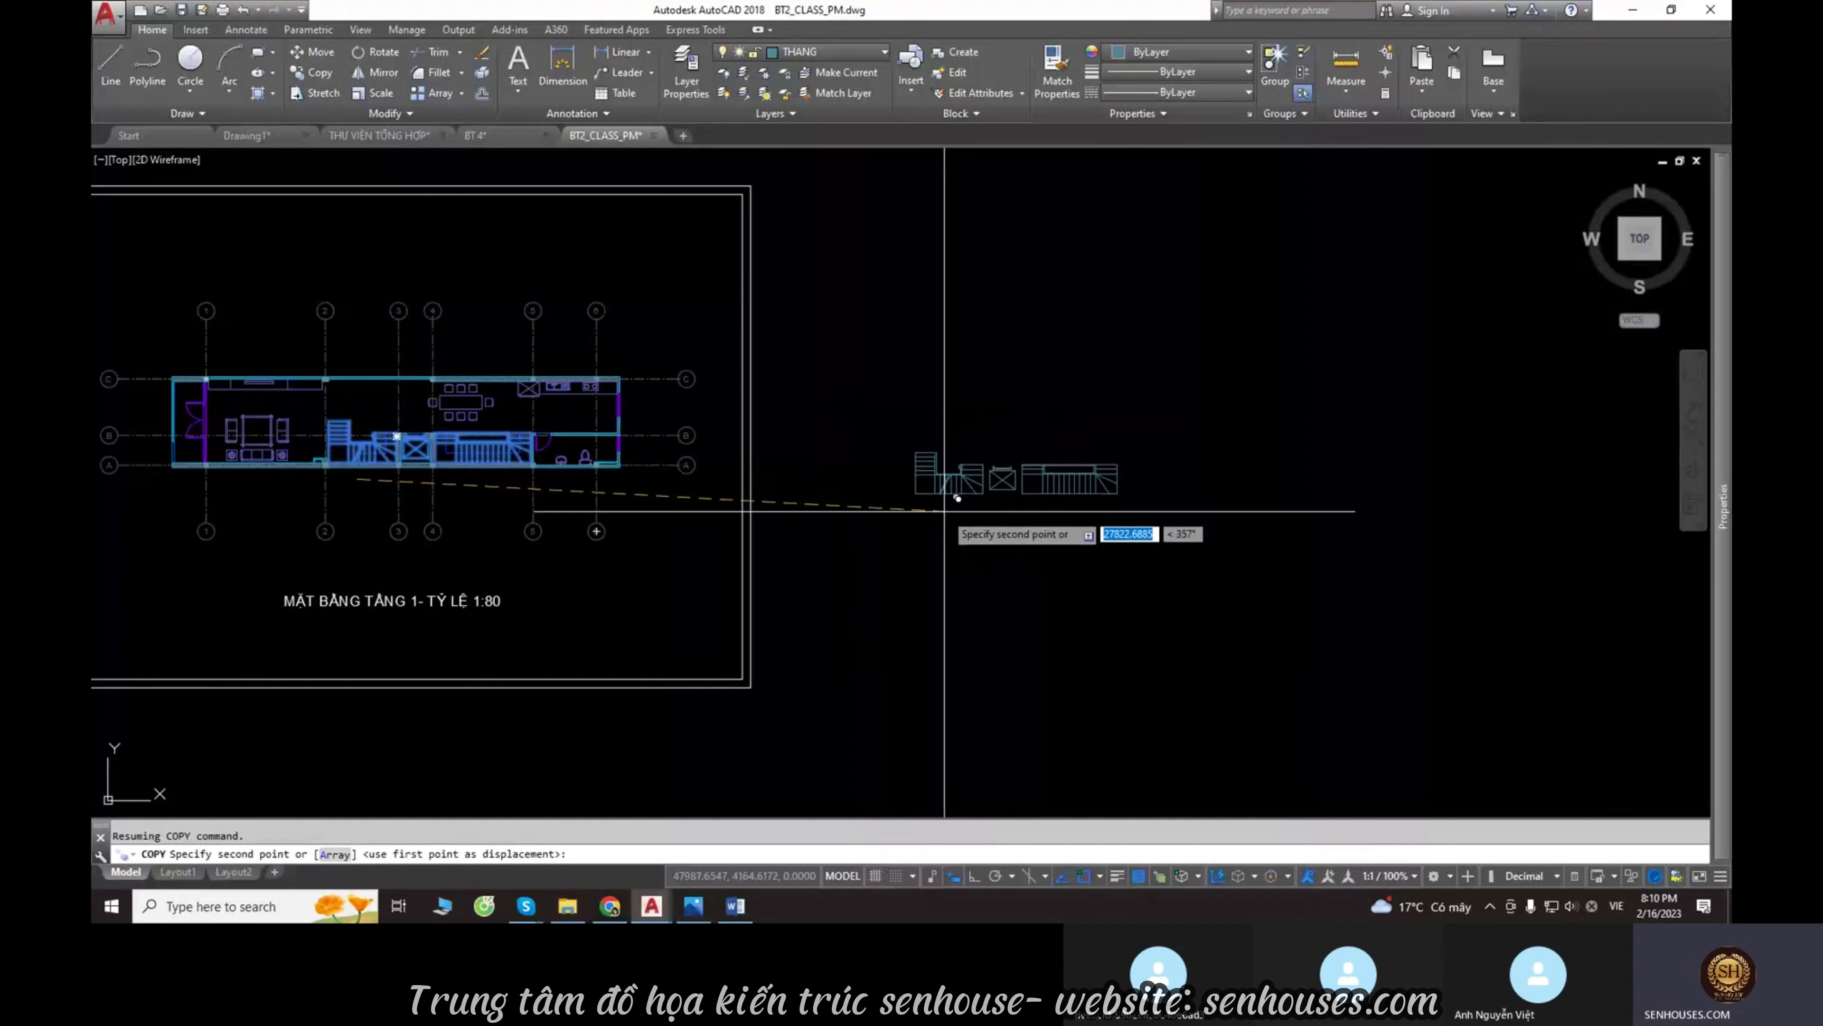
key(F8)
click(962, 467)
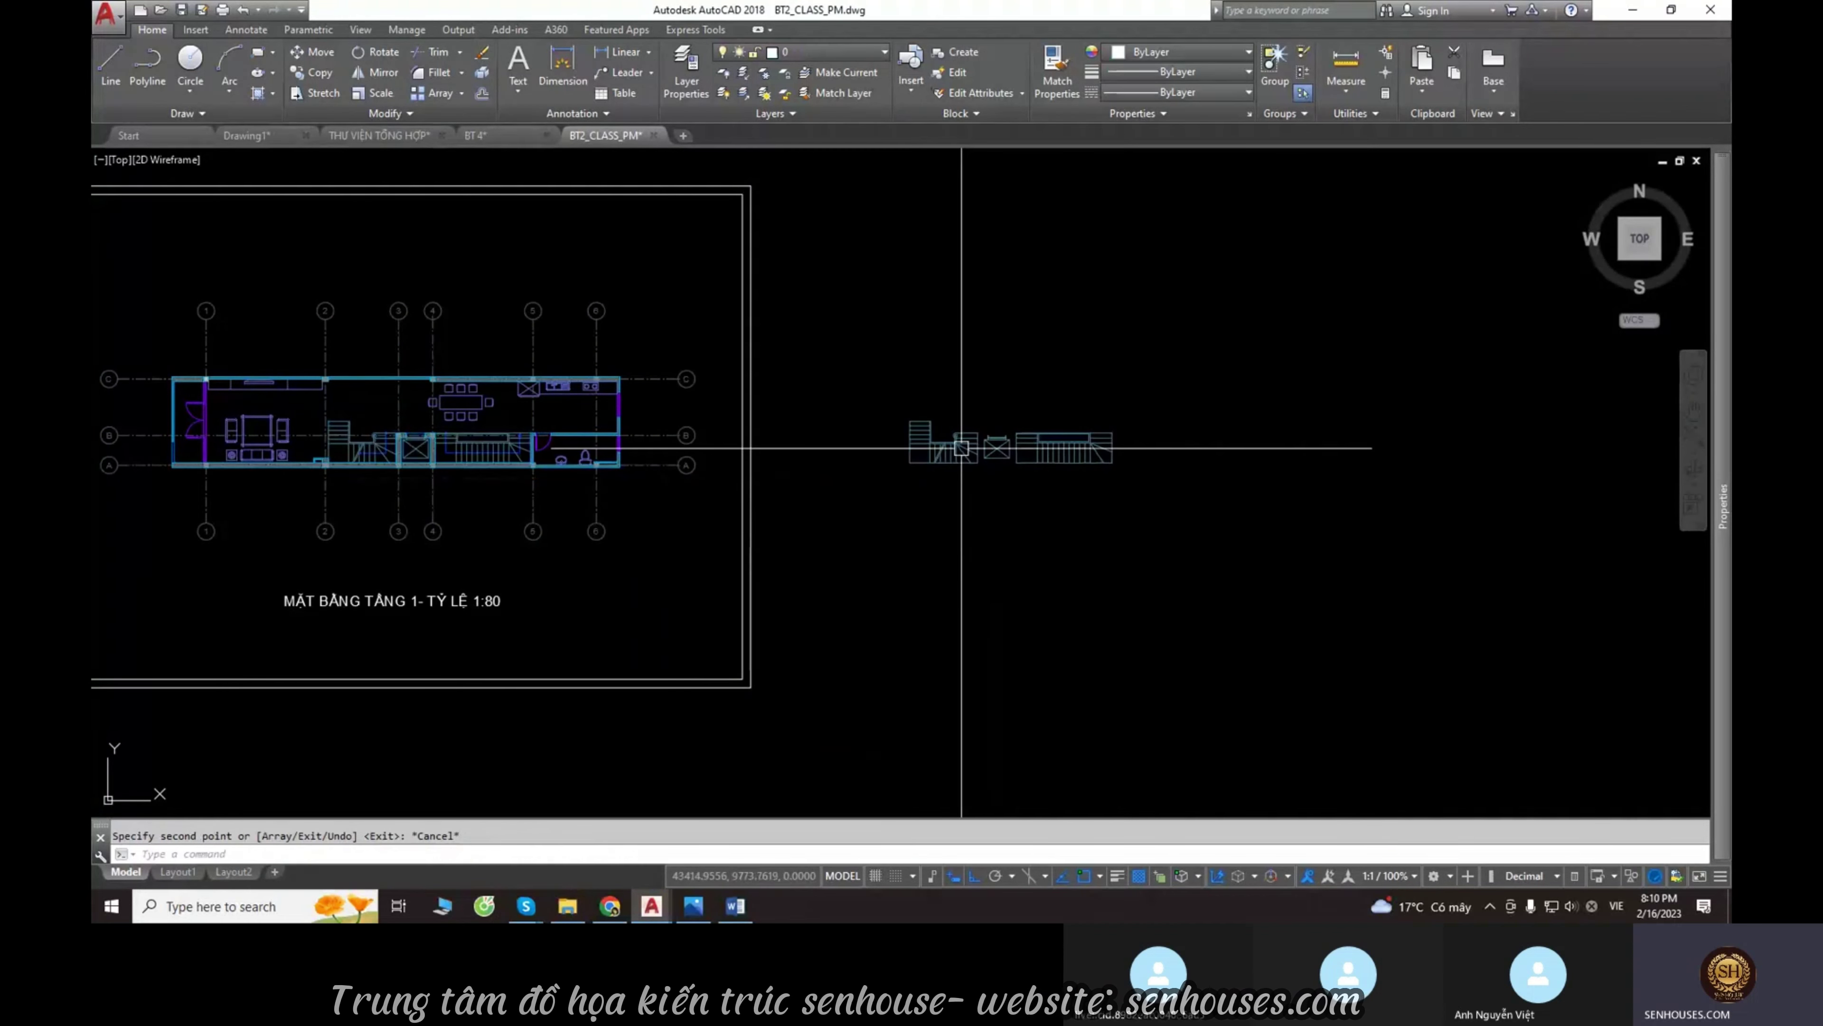
scroll(965, 440, up, 5)
scroll(1176, 445, up, 2)
key(Escape)
Fit the copied stairs in view and bring up the BT4.jpg reference image.
scroll(1176, 445, up, 2)
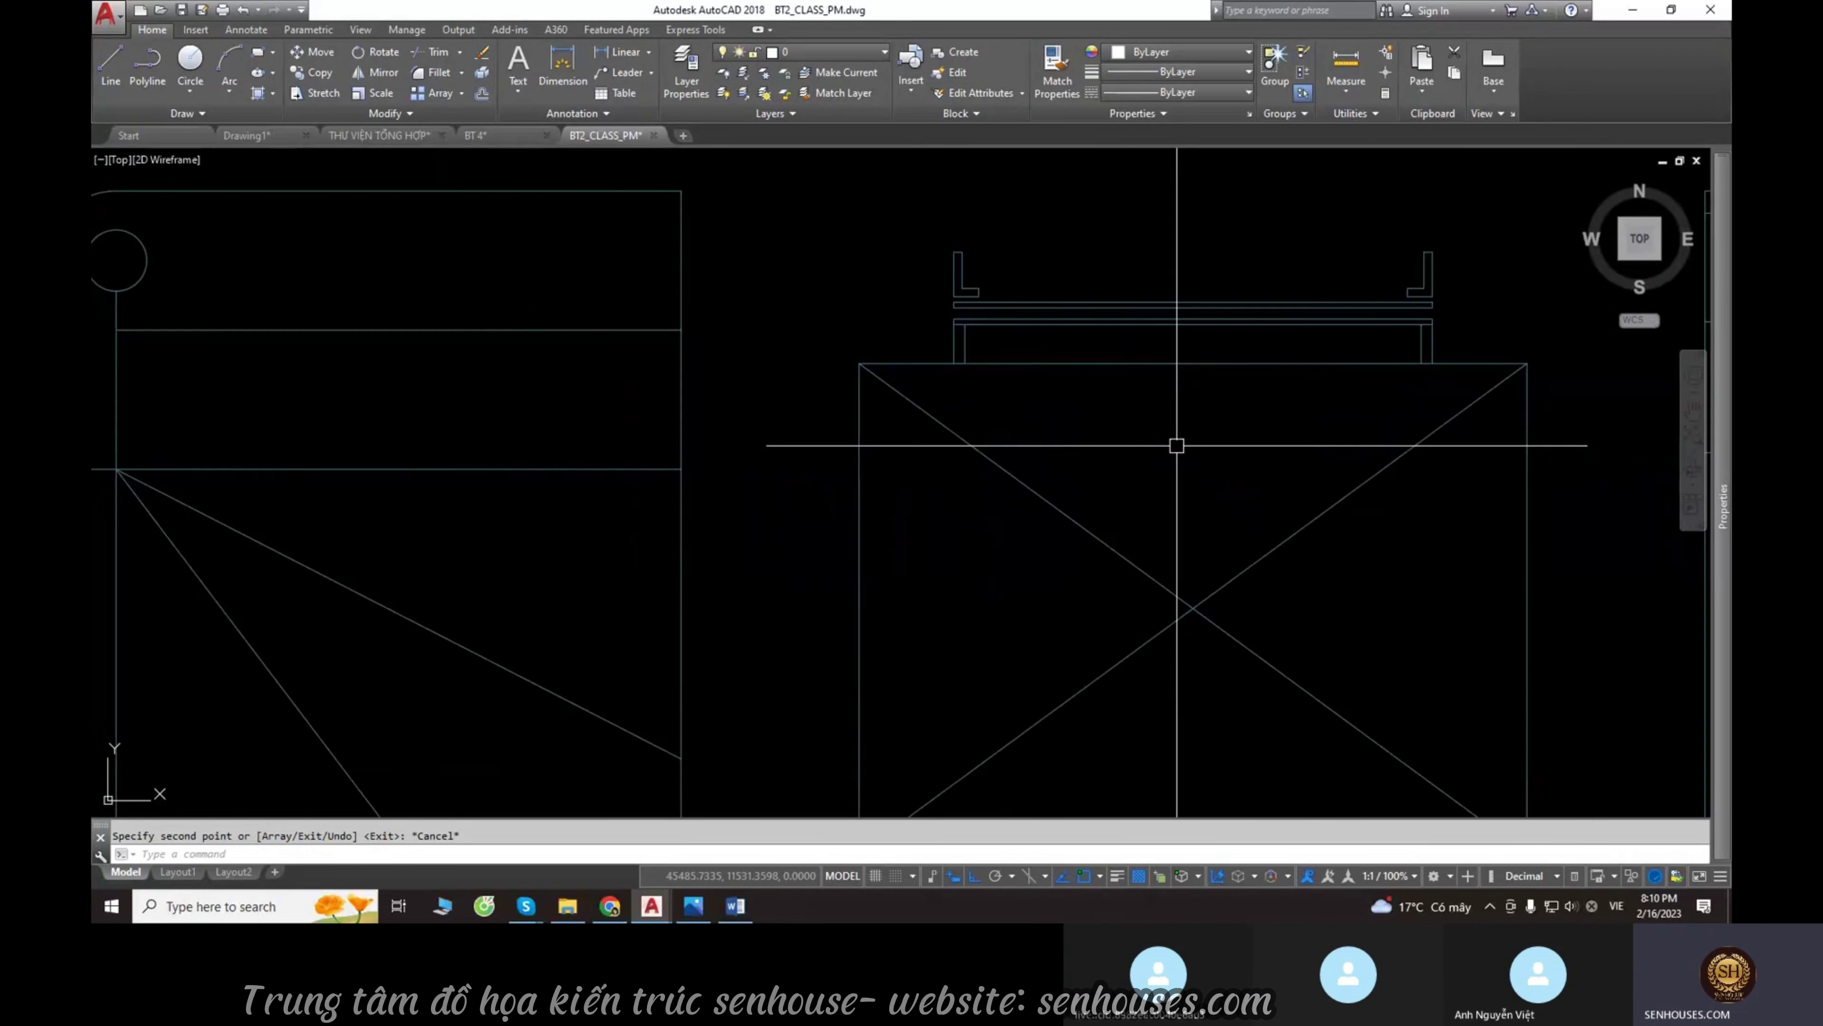
scroll(1172, 440, down, 6)
mouse_move(932, 505)
middle_down()
mouse_move(627, 542)
mouse_move(551, 528)
mouse_move(817, 552)
middle_up()
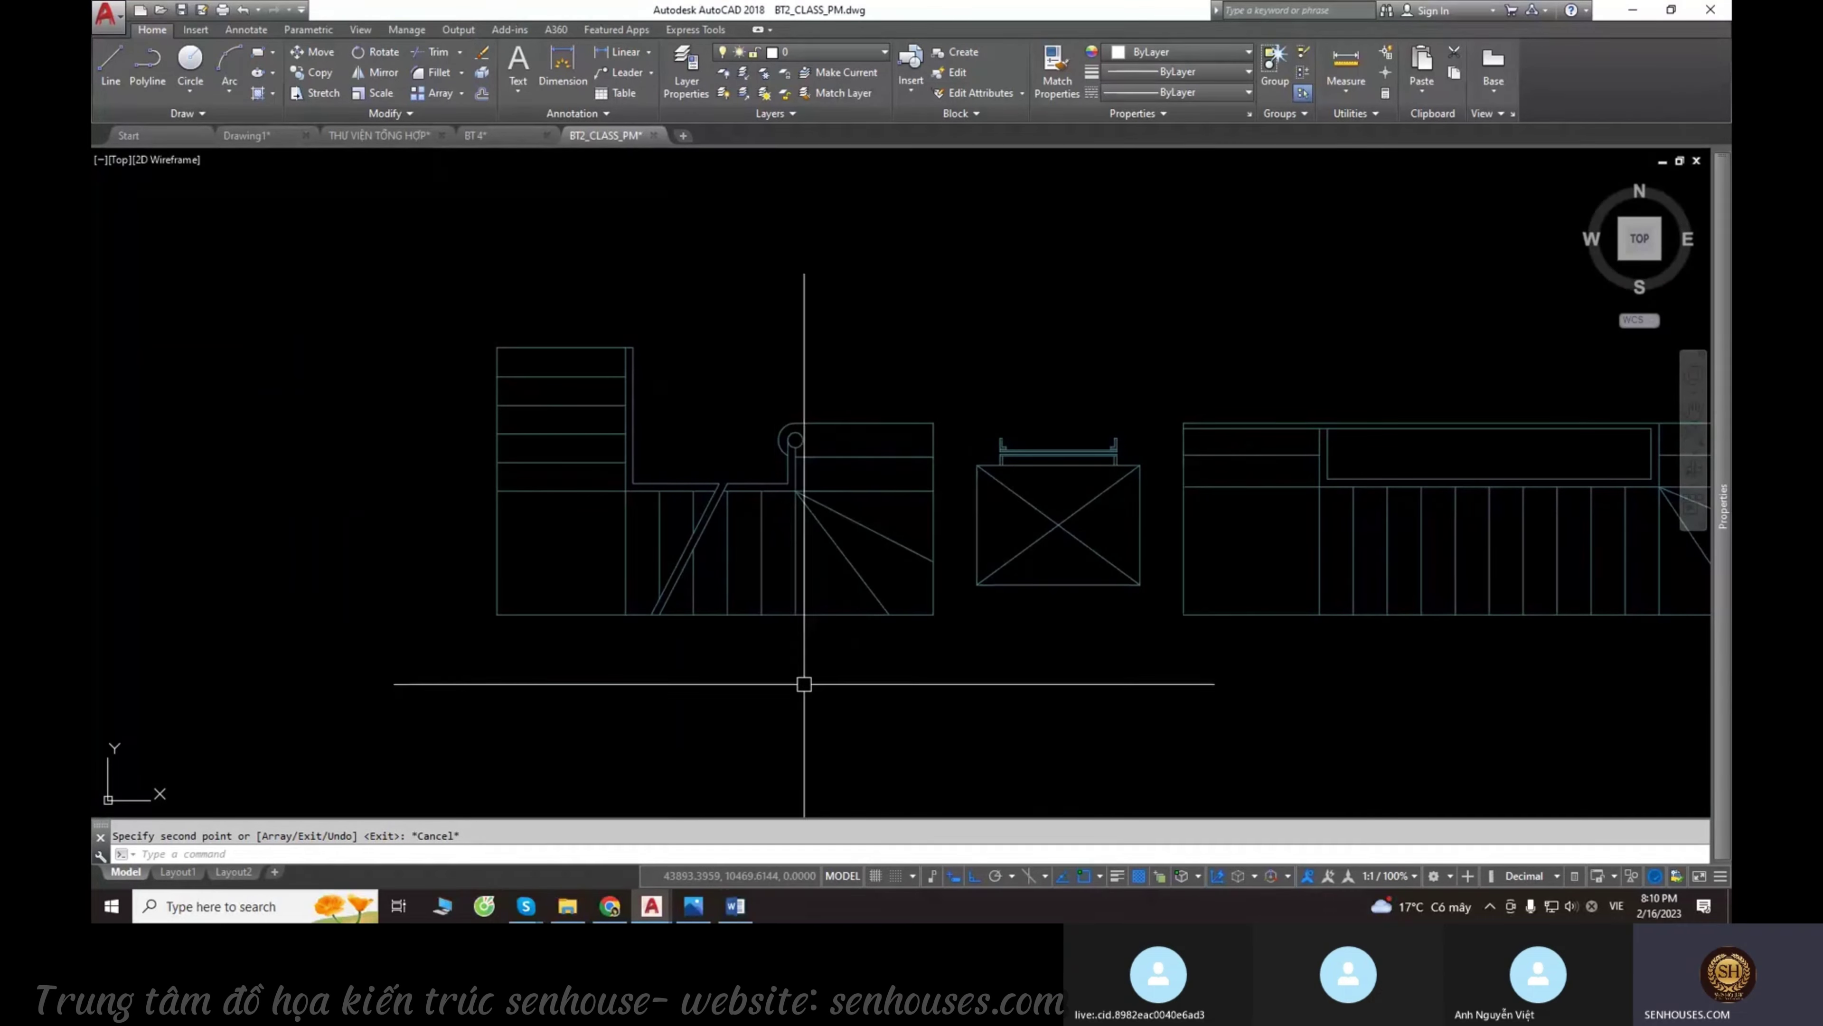
click(693, 906)
scroll(877, 544, down, 2)
Zoom and pan around the BT4.jpg ground-floor plan, then close the Photos window.
scroll(877, 544, down, 3)
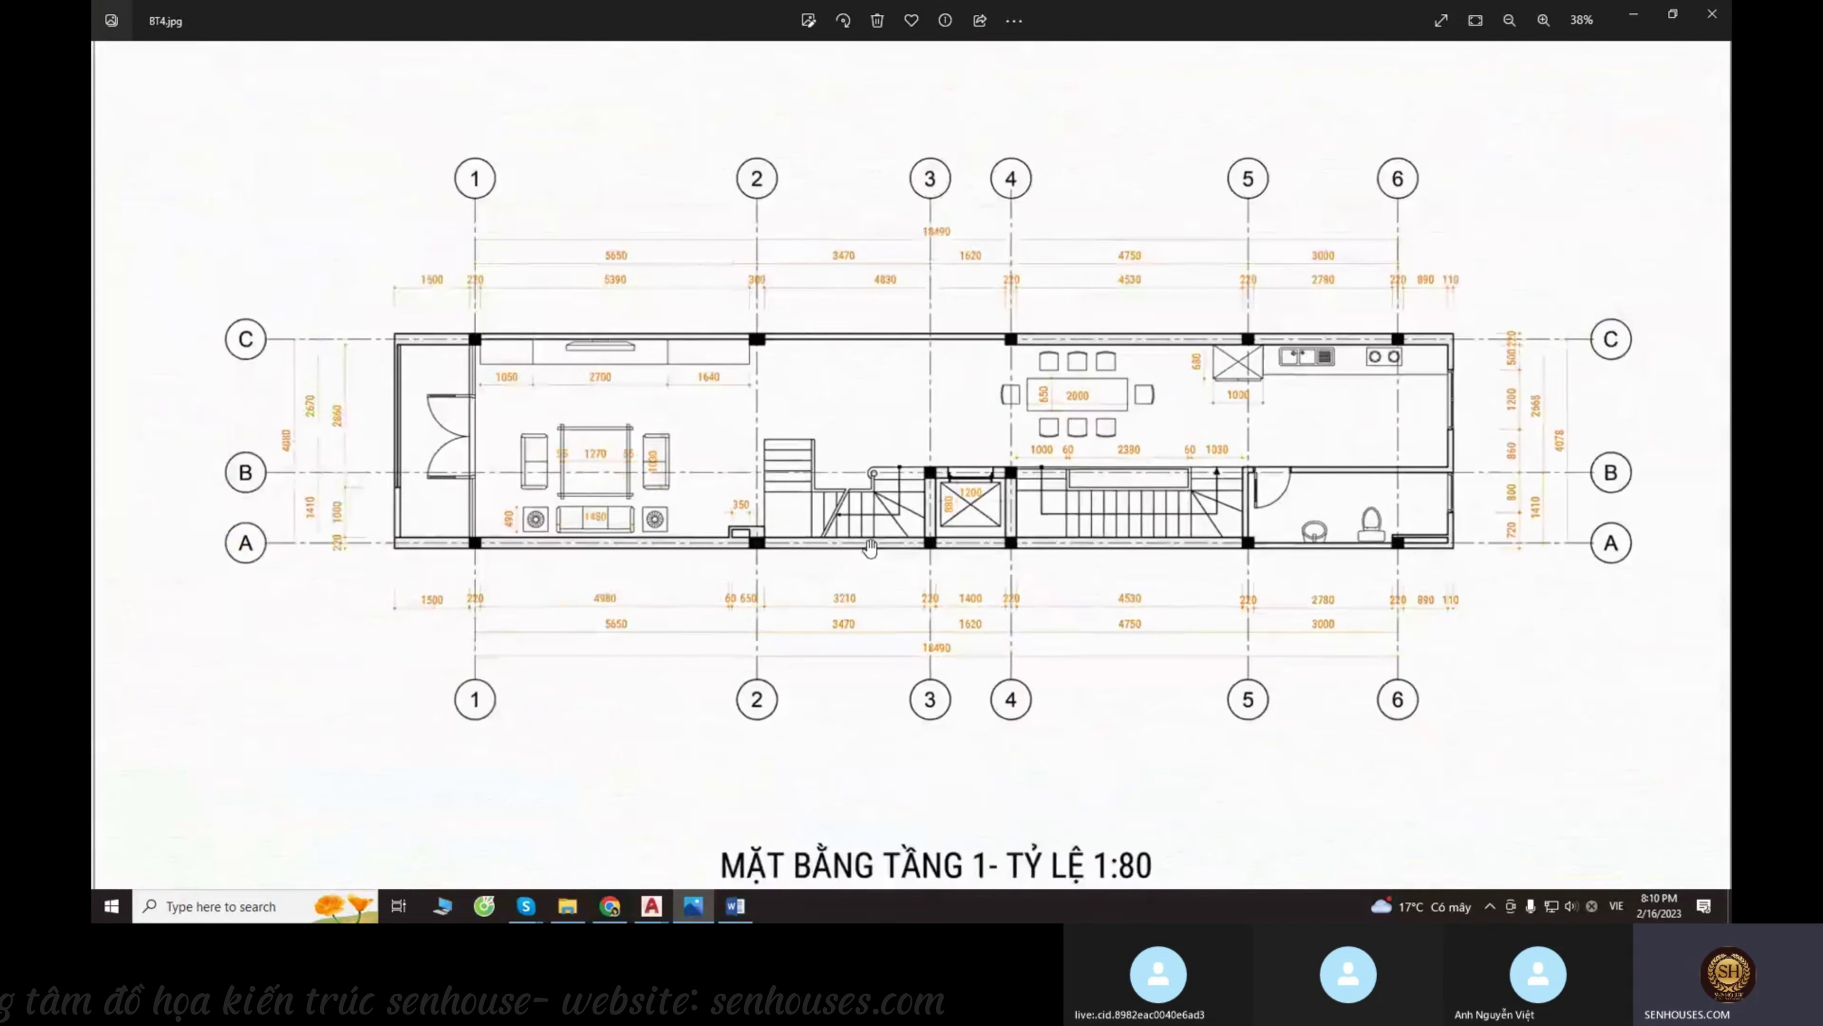
scroll(876, 541, up, 1)
drag(875, 540, 844, 543)
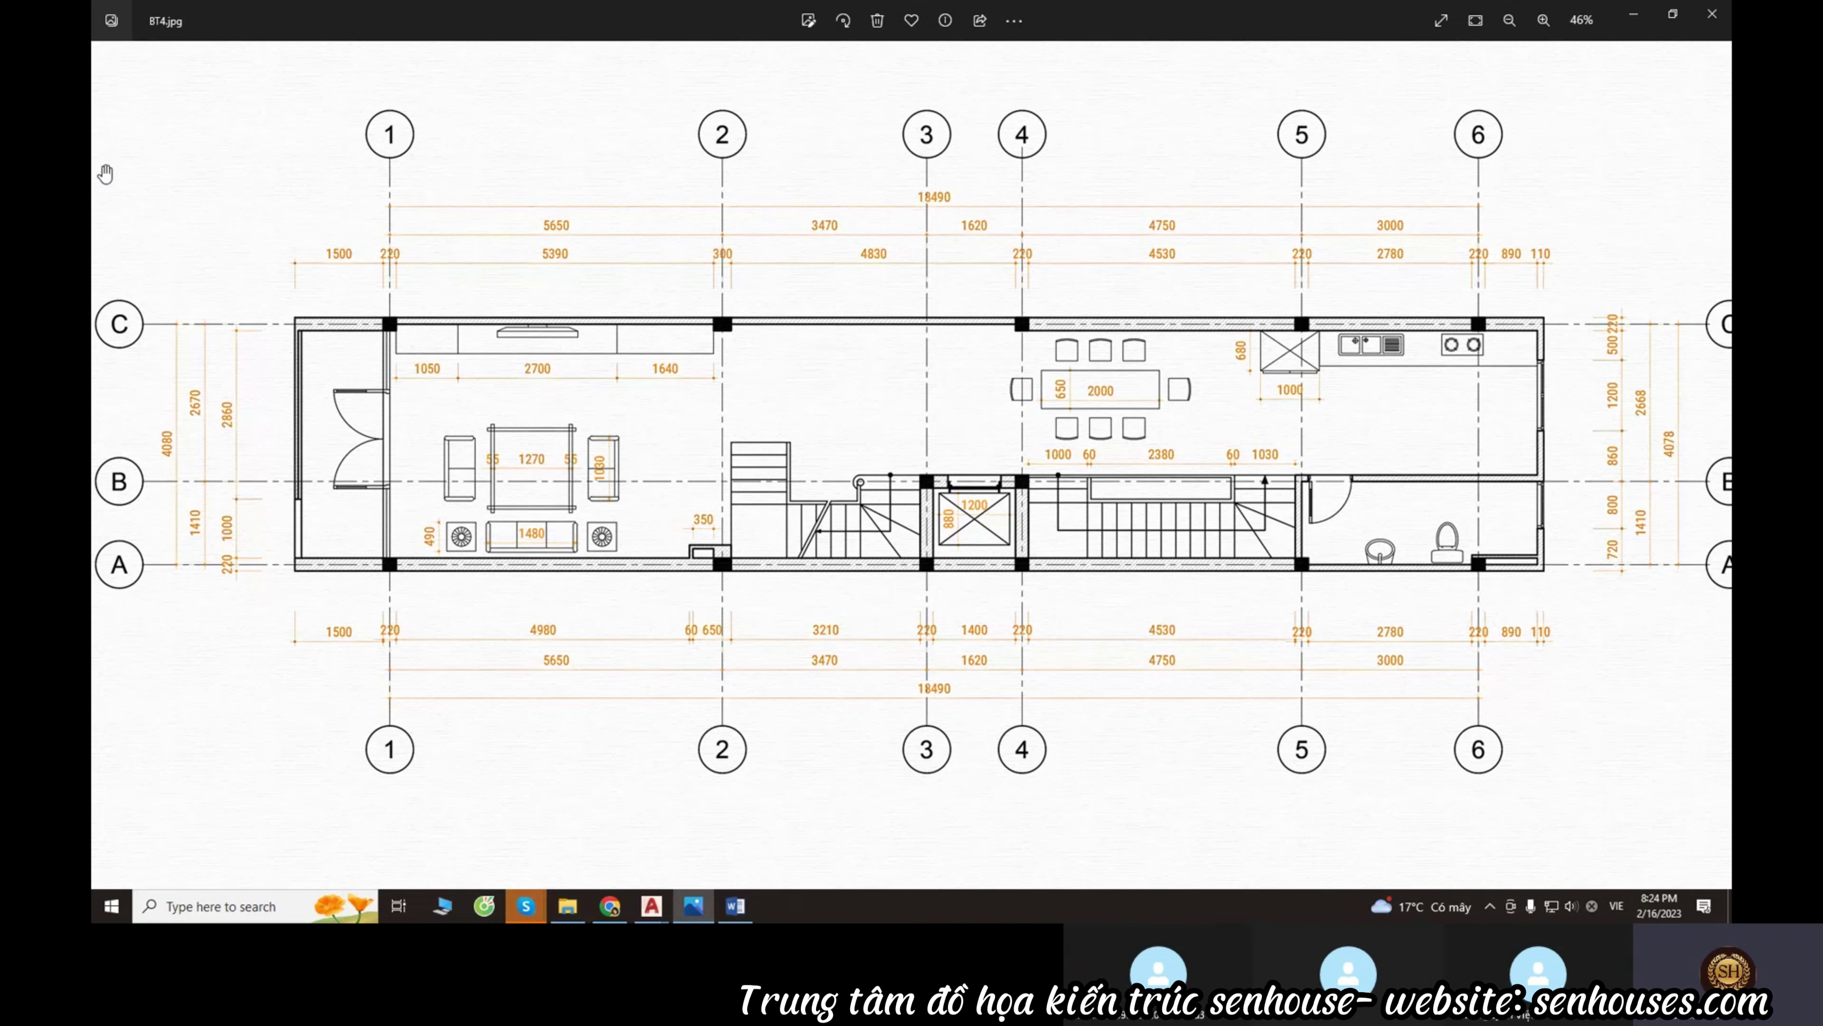
scroll(630, 478, down, 2)
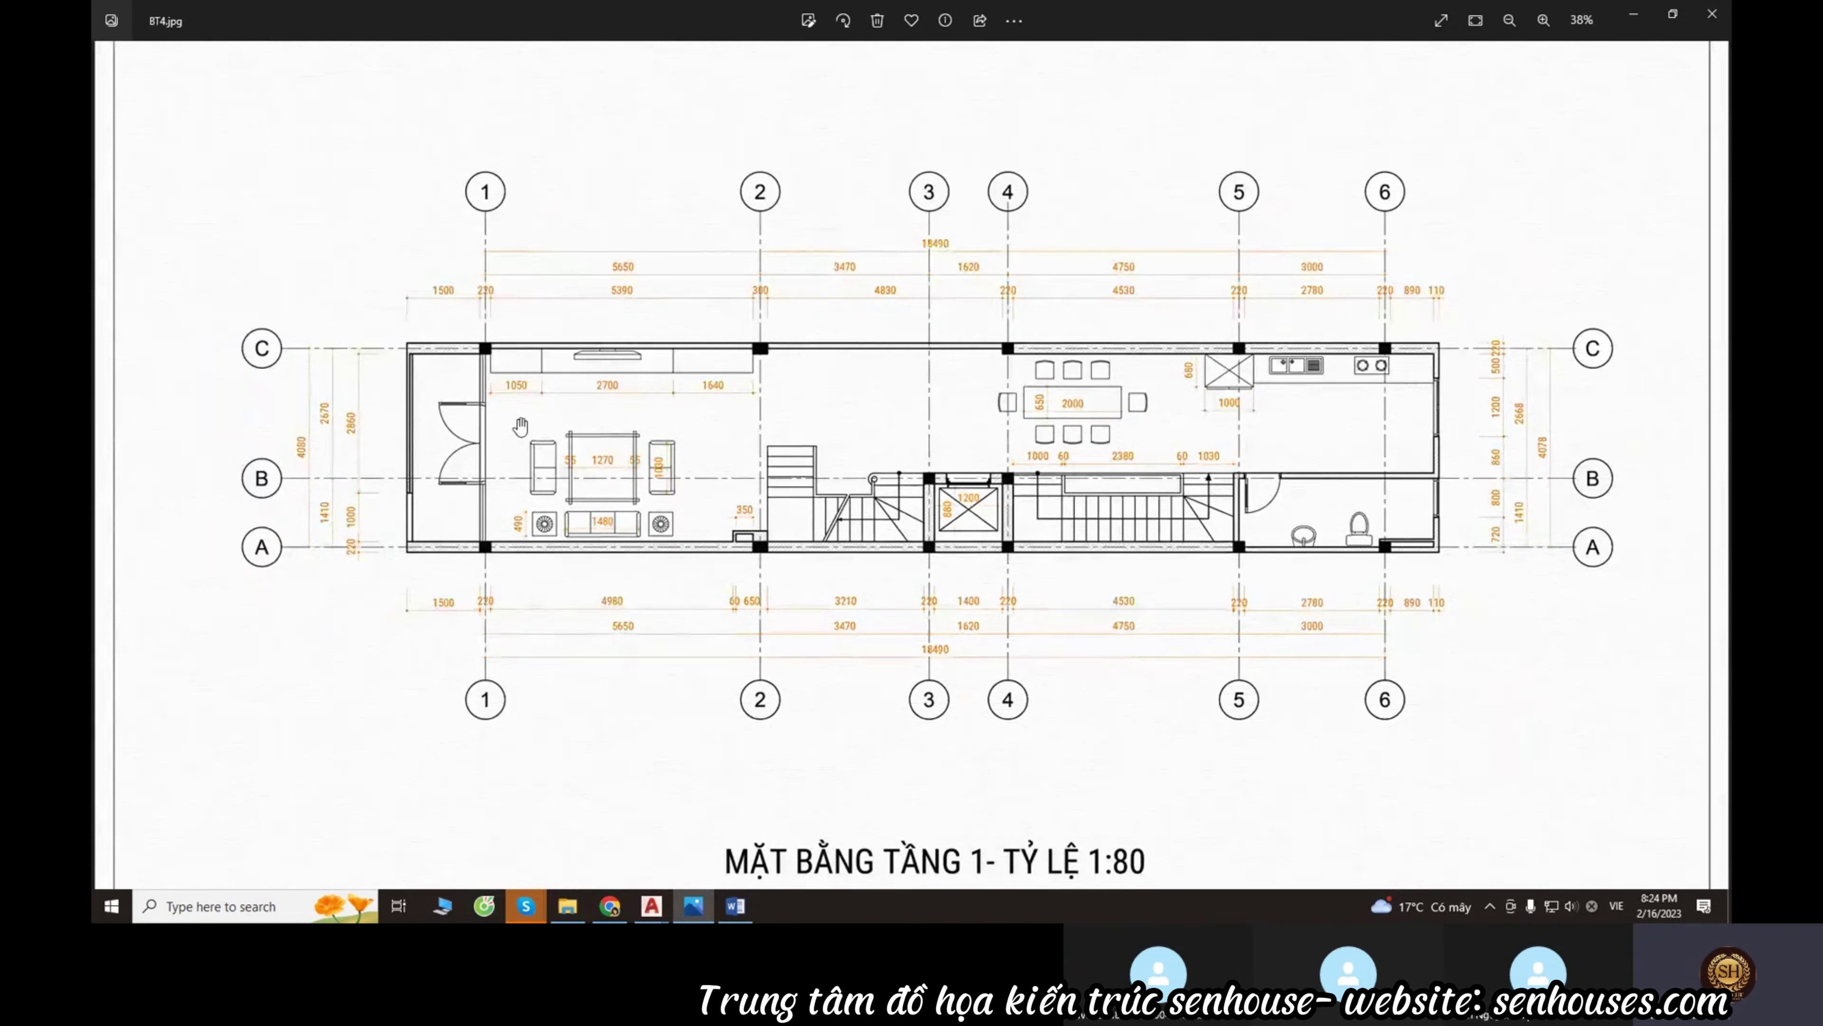
scroll(1239, 352, up, 1)
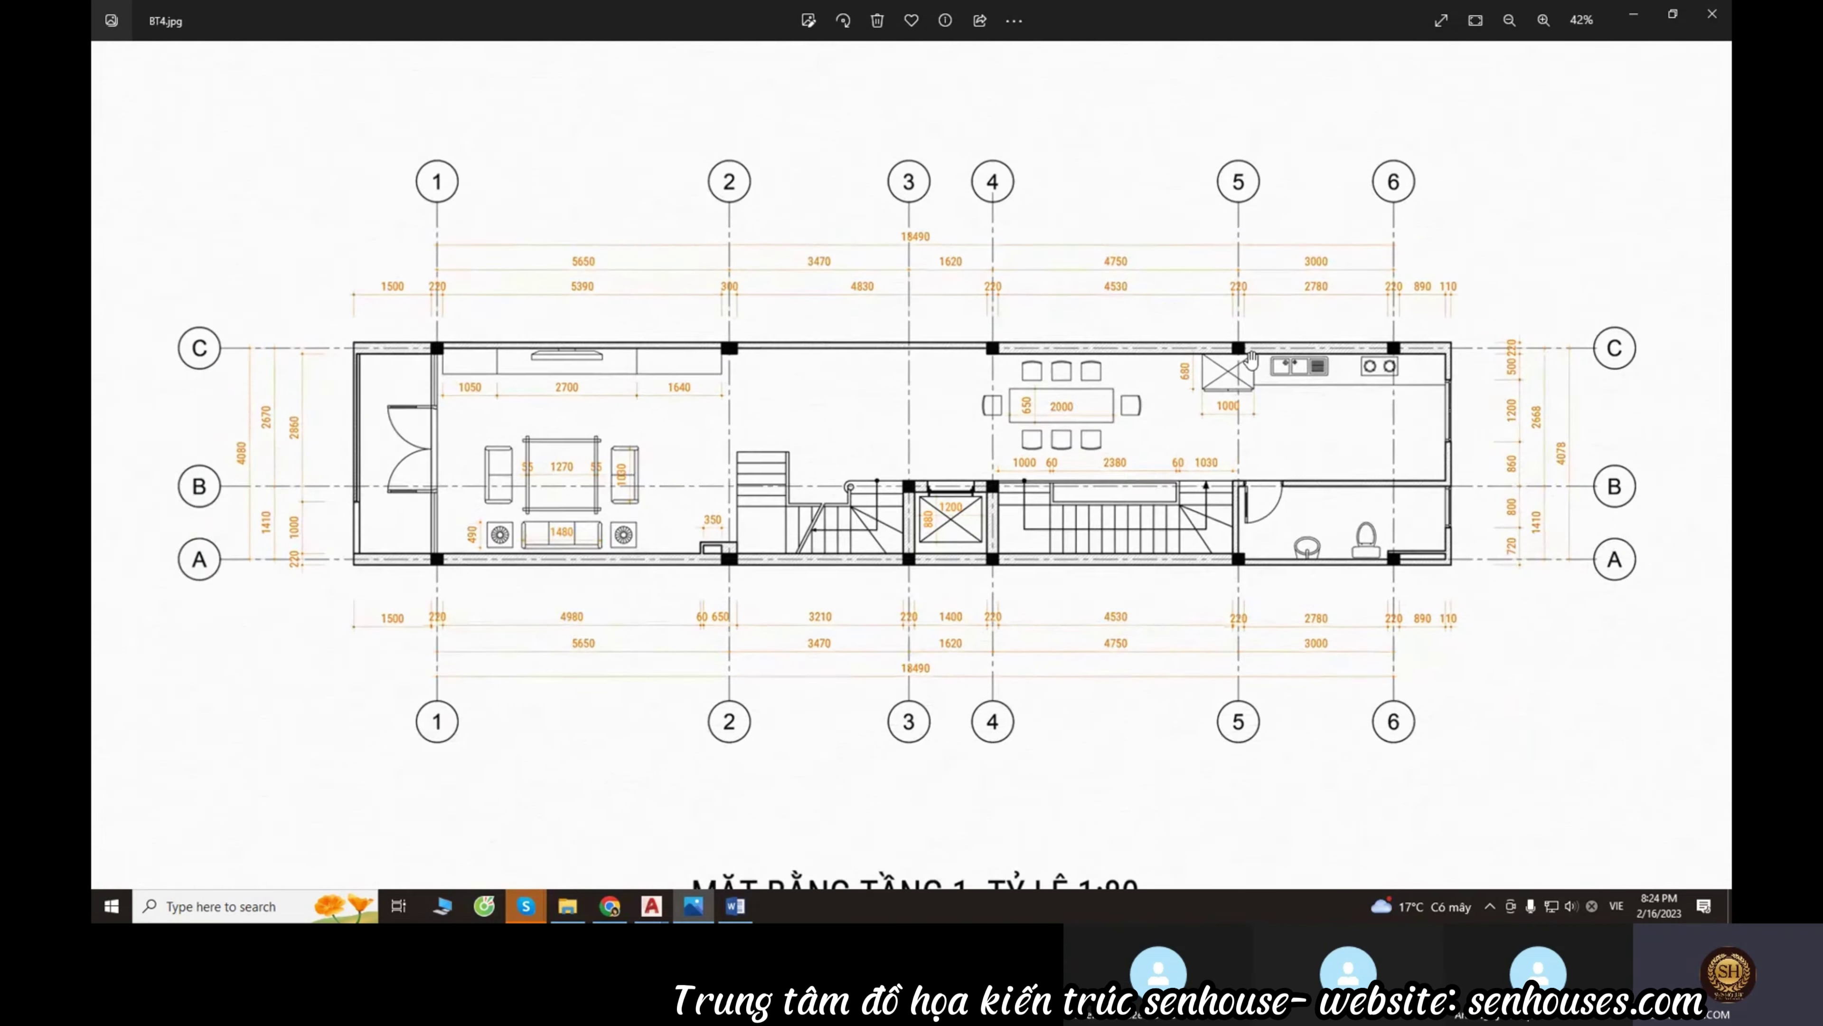
scroll(1242, 353, down, 1)
scroll(1249, 357, up, 1)
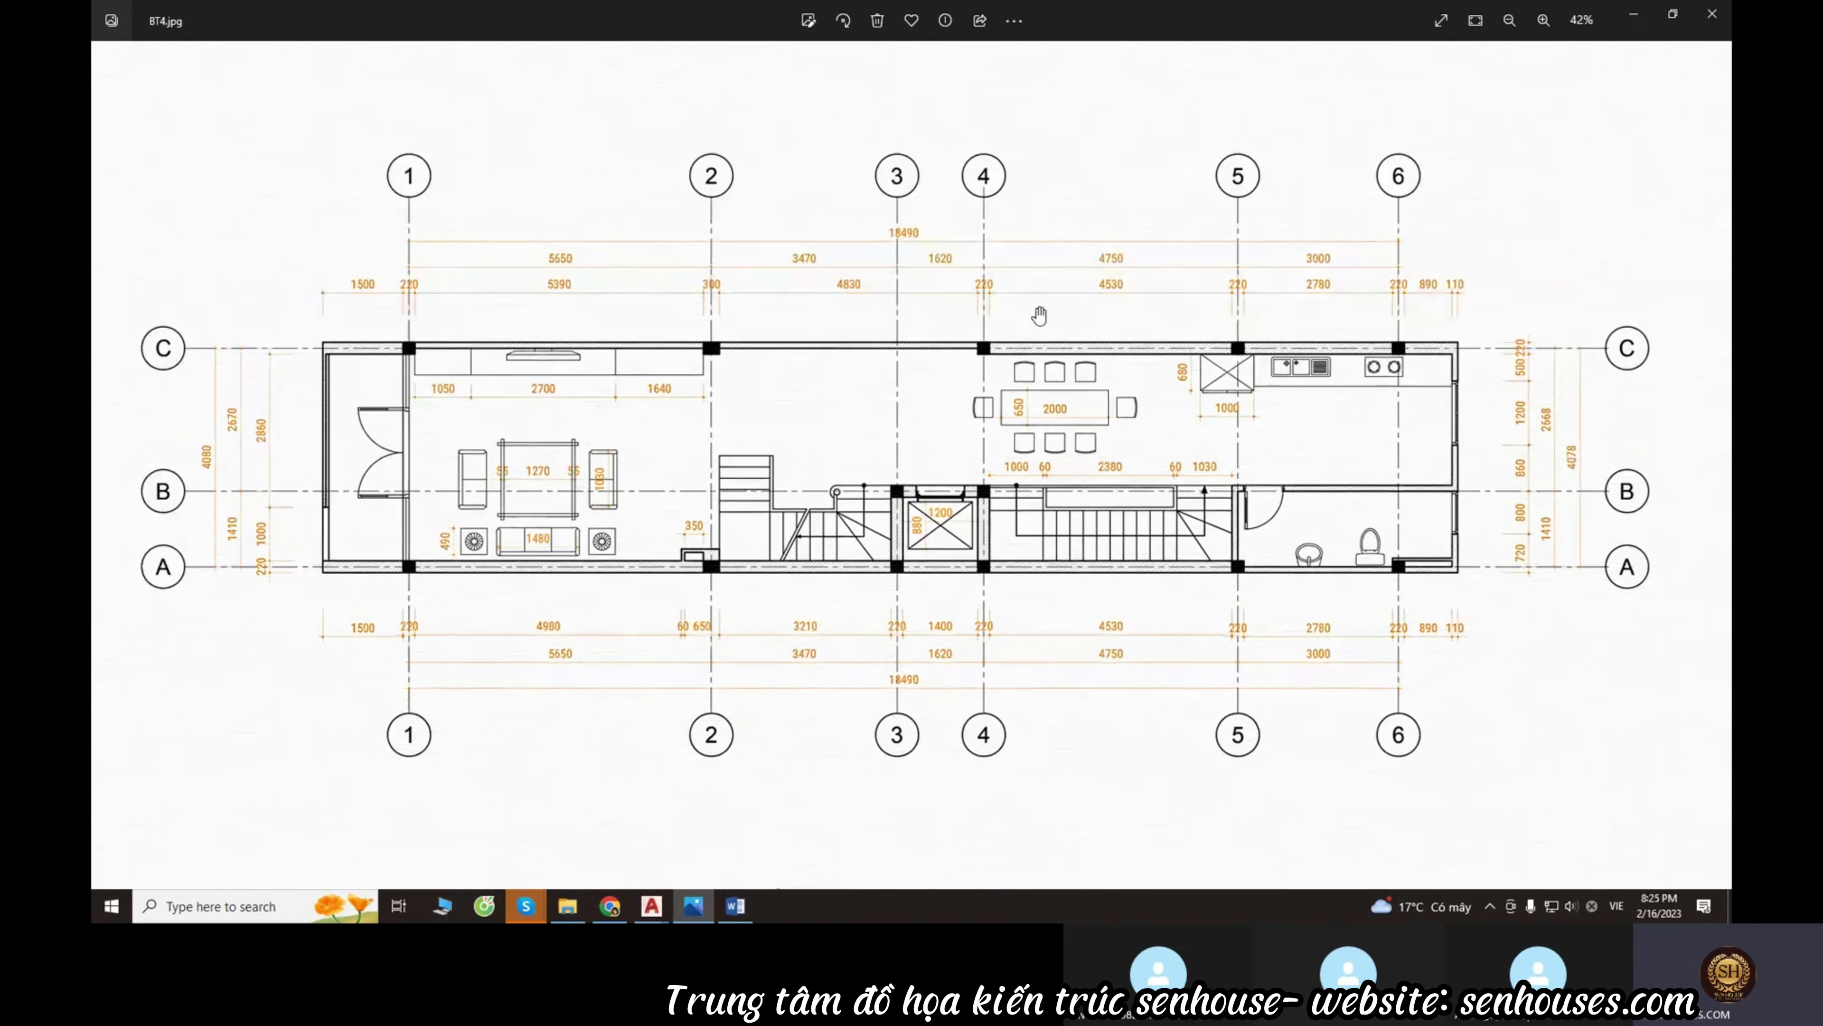
scroll(1040, 316, down, 1)
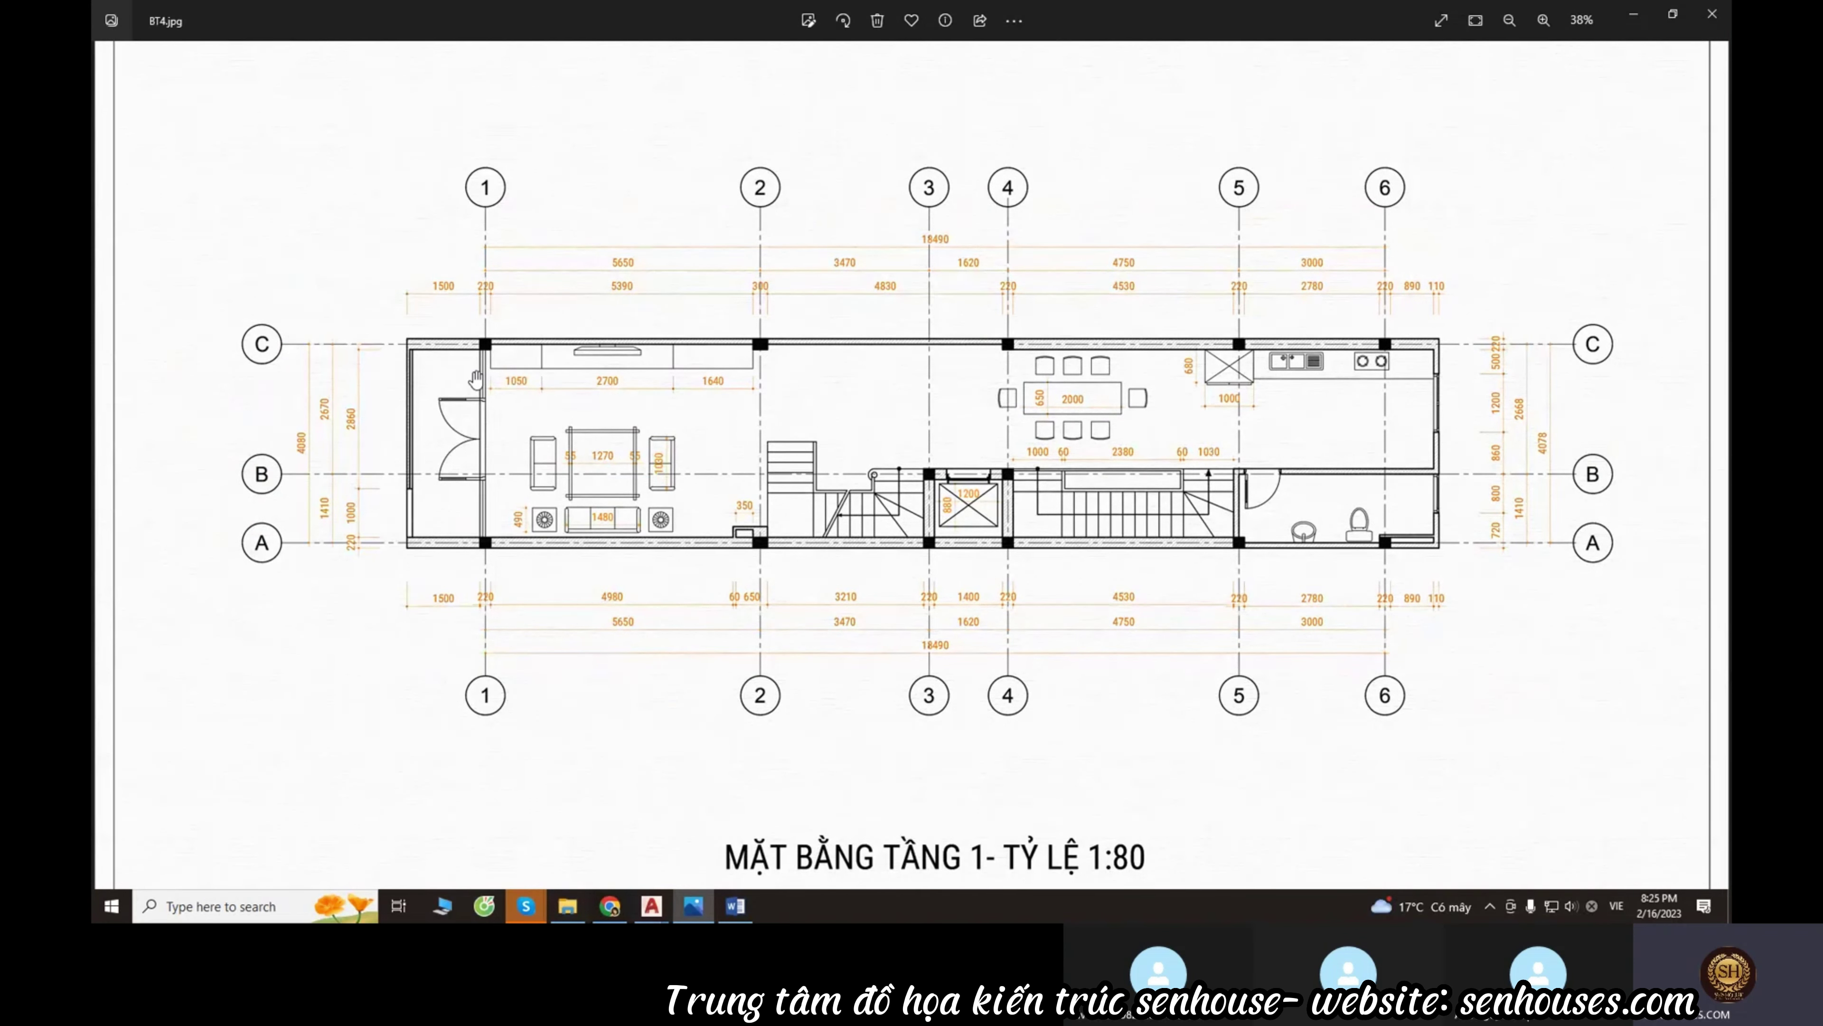
scroll(475, 378, up, 1)
scroll(646, 384, down, 1)
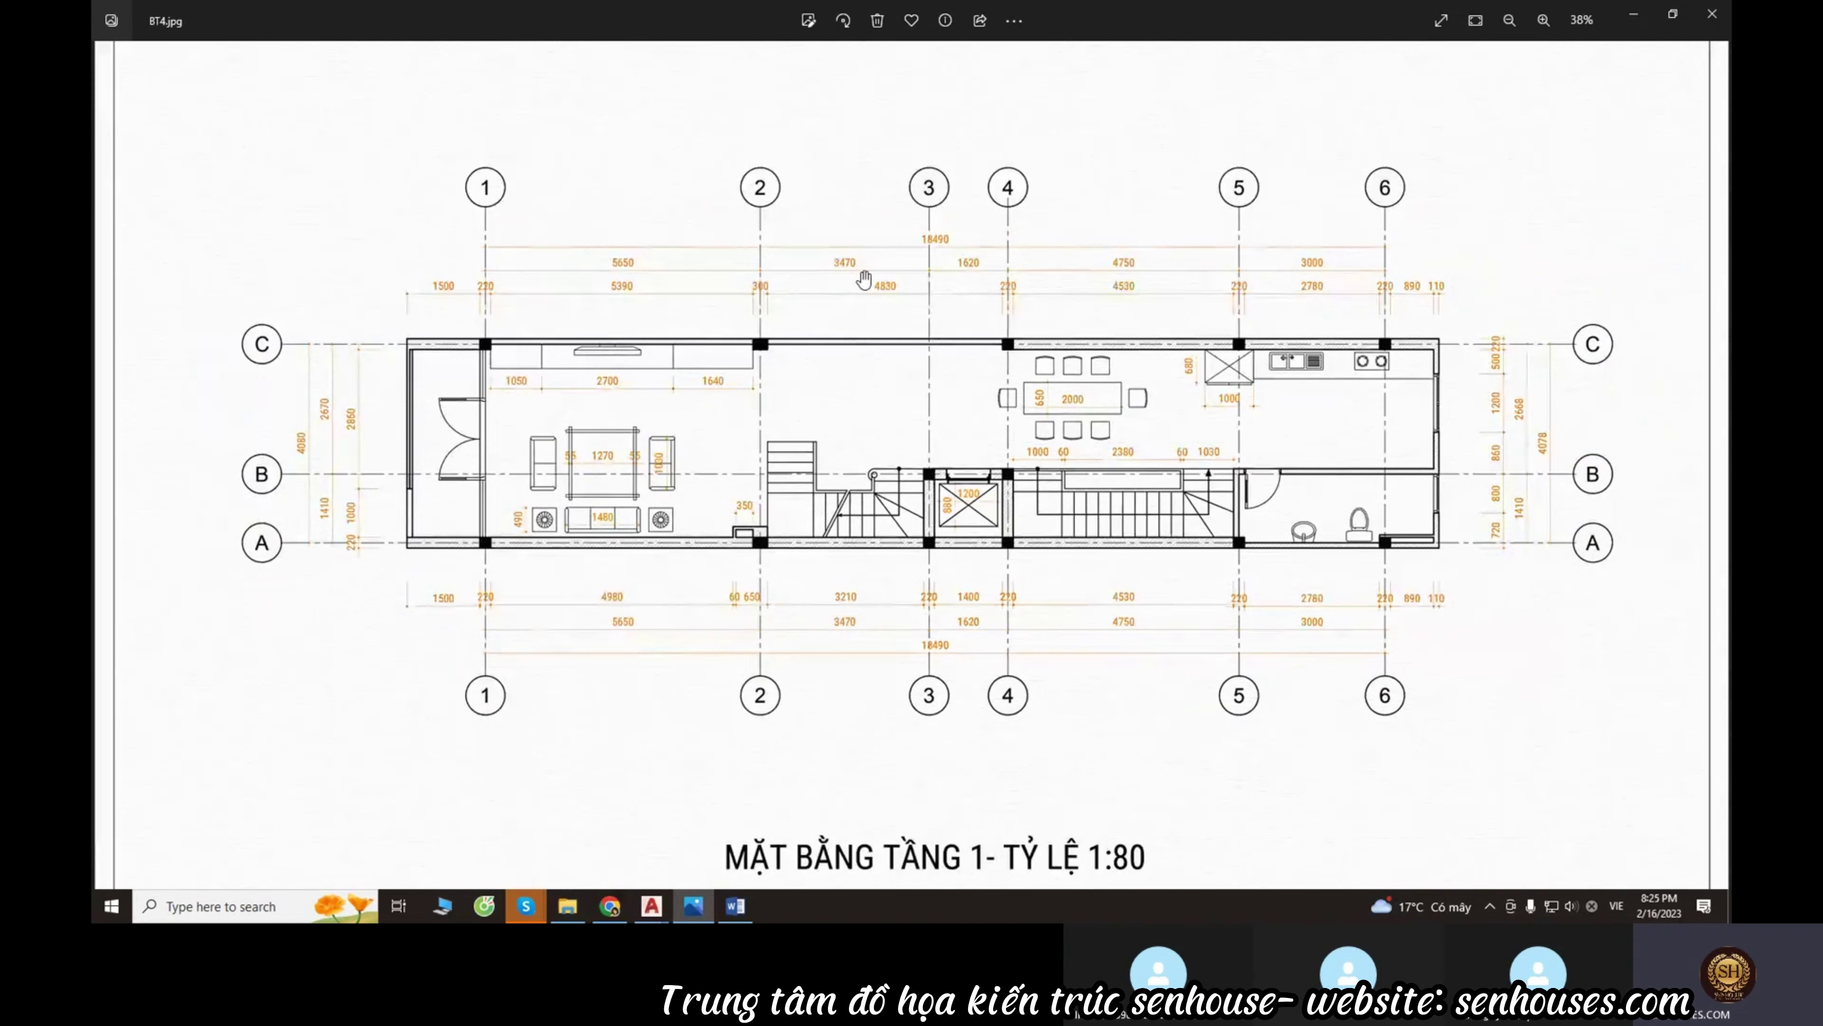
click(1712, 14)
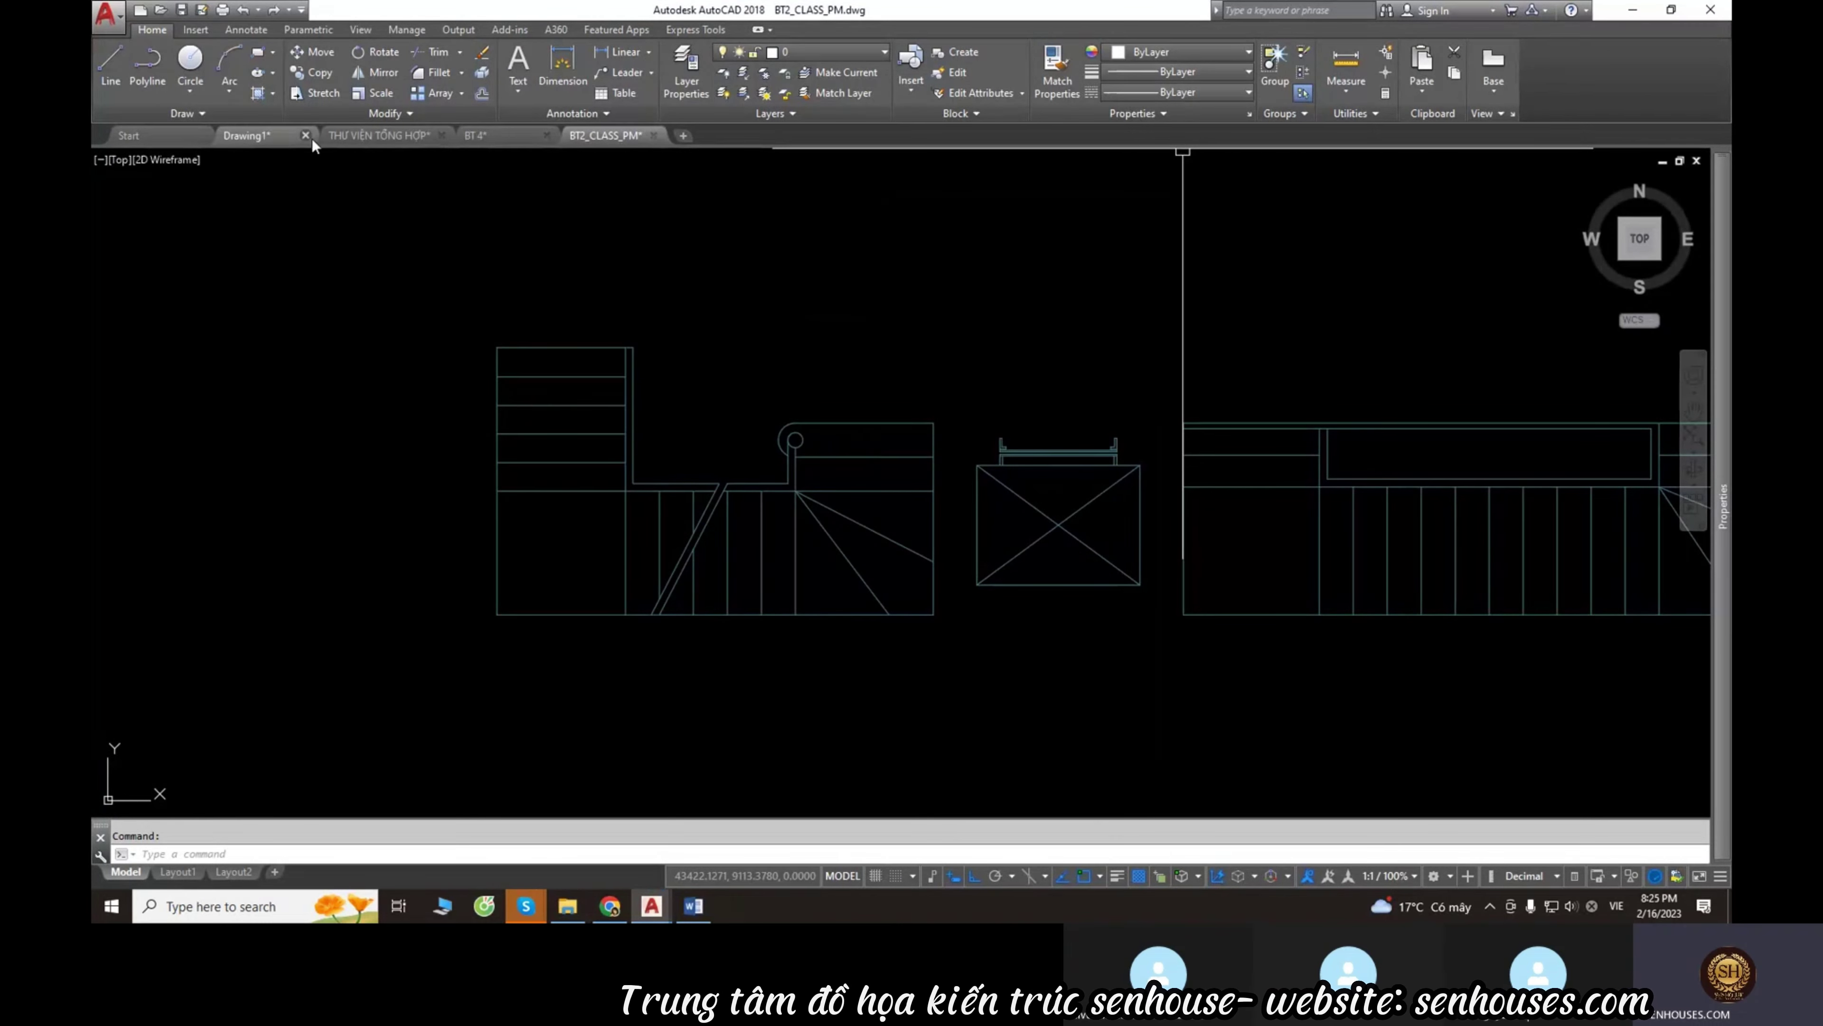
Switch between the THƯ VIỆN TỔNG HỢP library and BT 4 drawing tabs.
click(287, 136)
click(377, 135)
scroll(624, 453, down, 4)
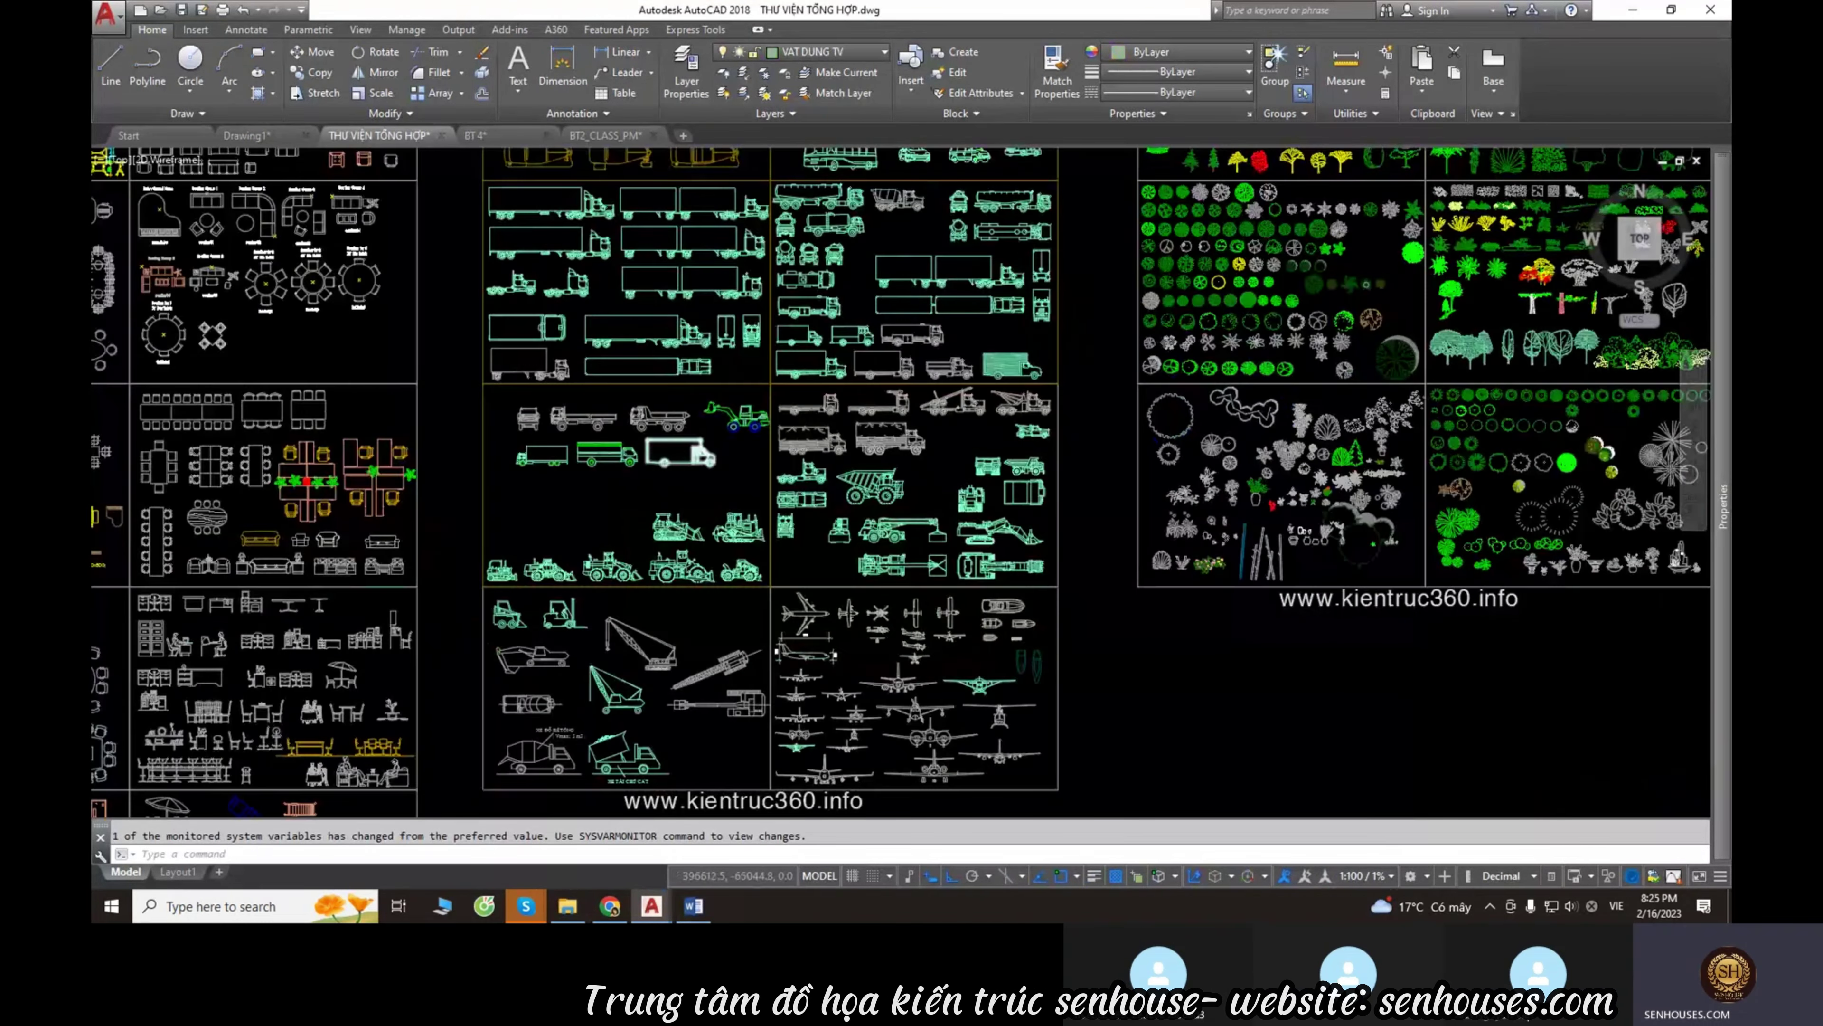
scroll(936, 496, down, 3)
mouse_move(630, 517)
middle_down()
mouse_move(1101, 496)
mouse_move(790, 446)
middle_up()
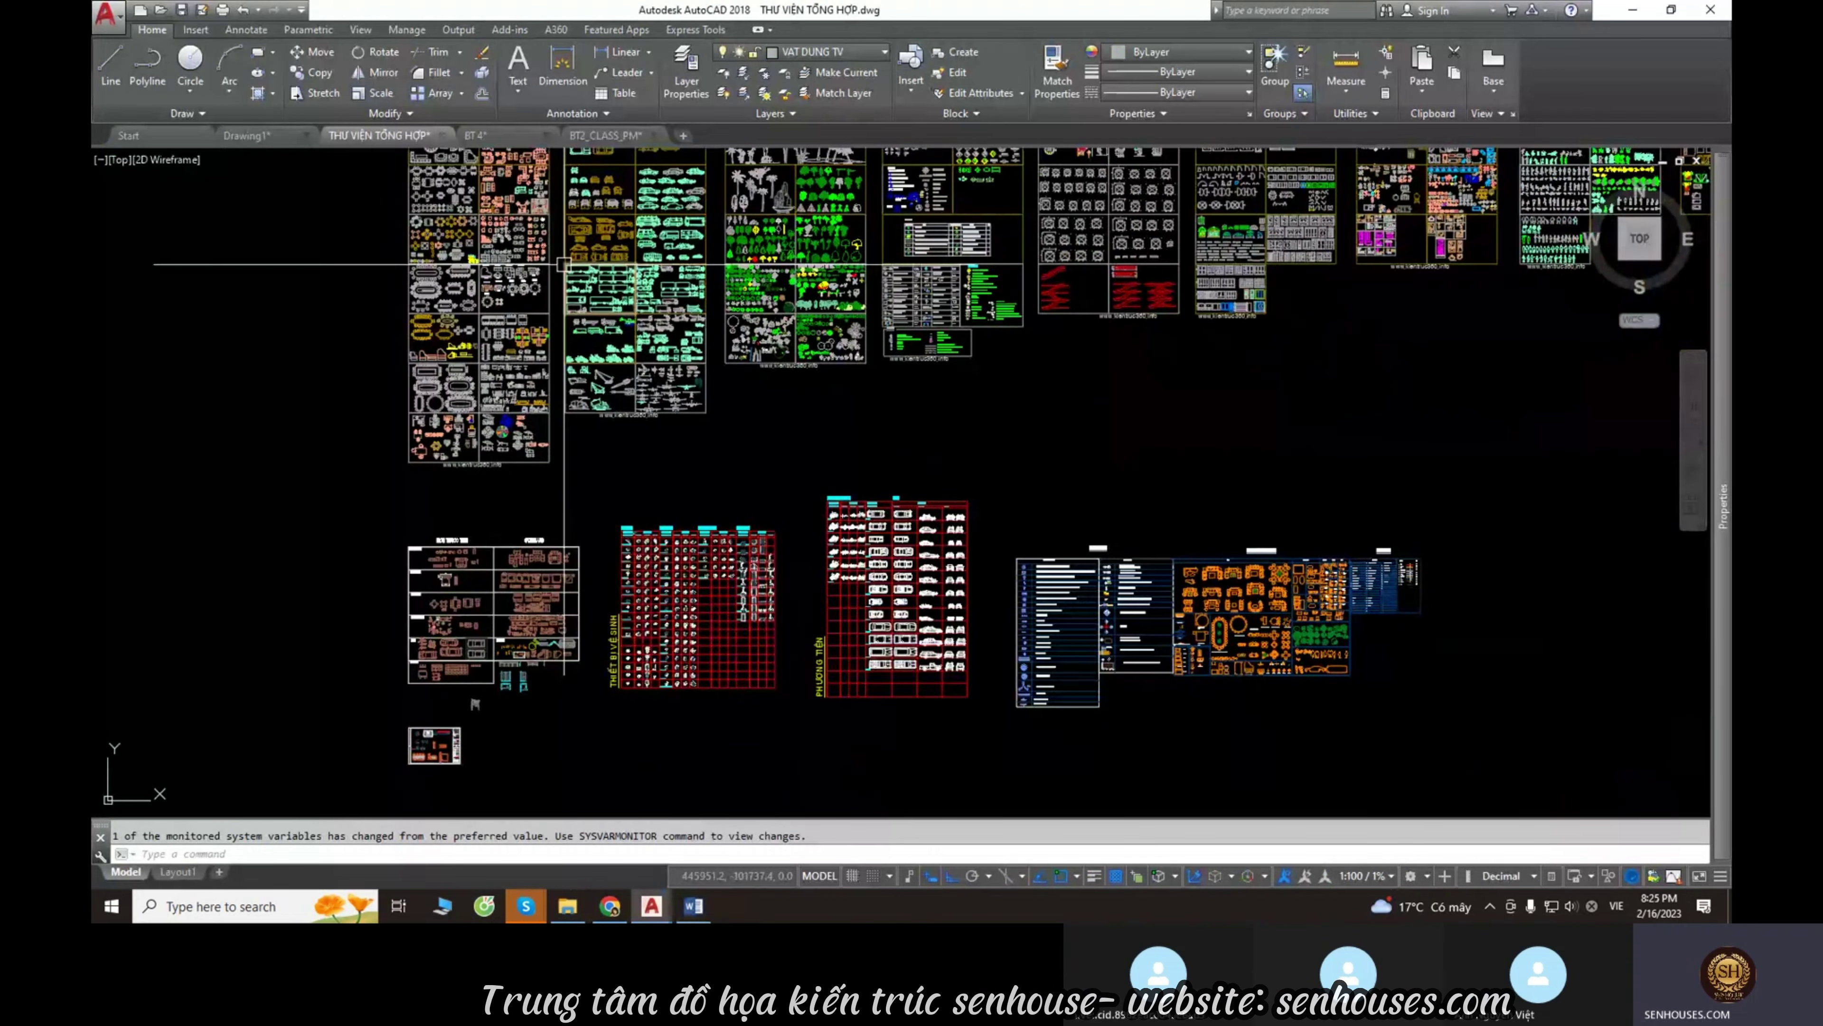
click(476, 135)
click(353, 133)
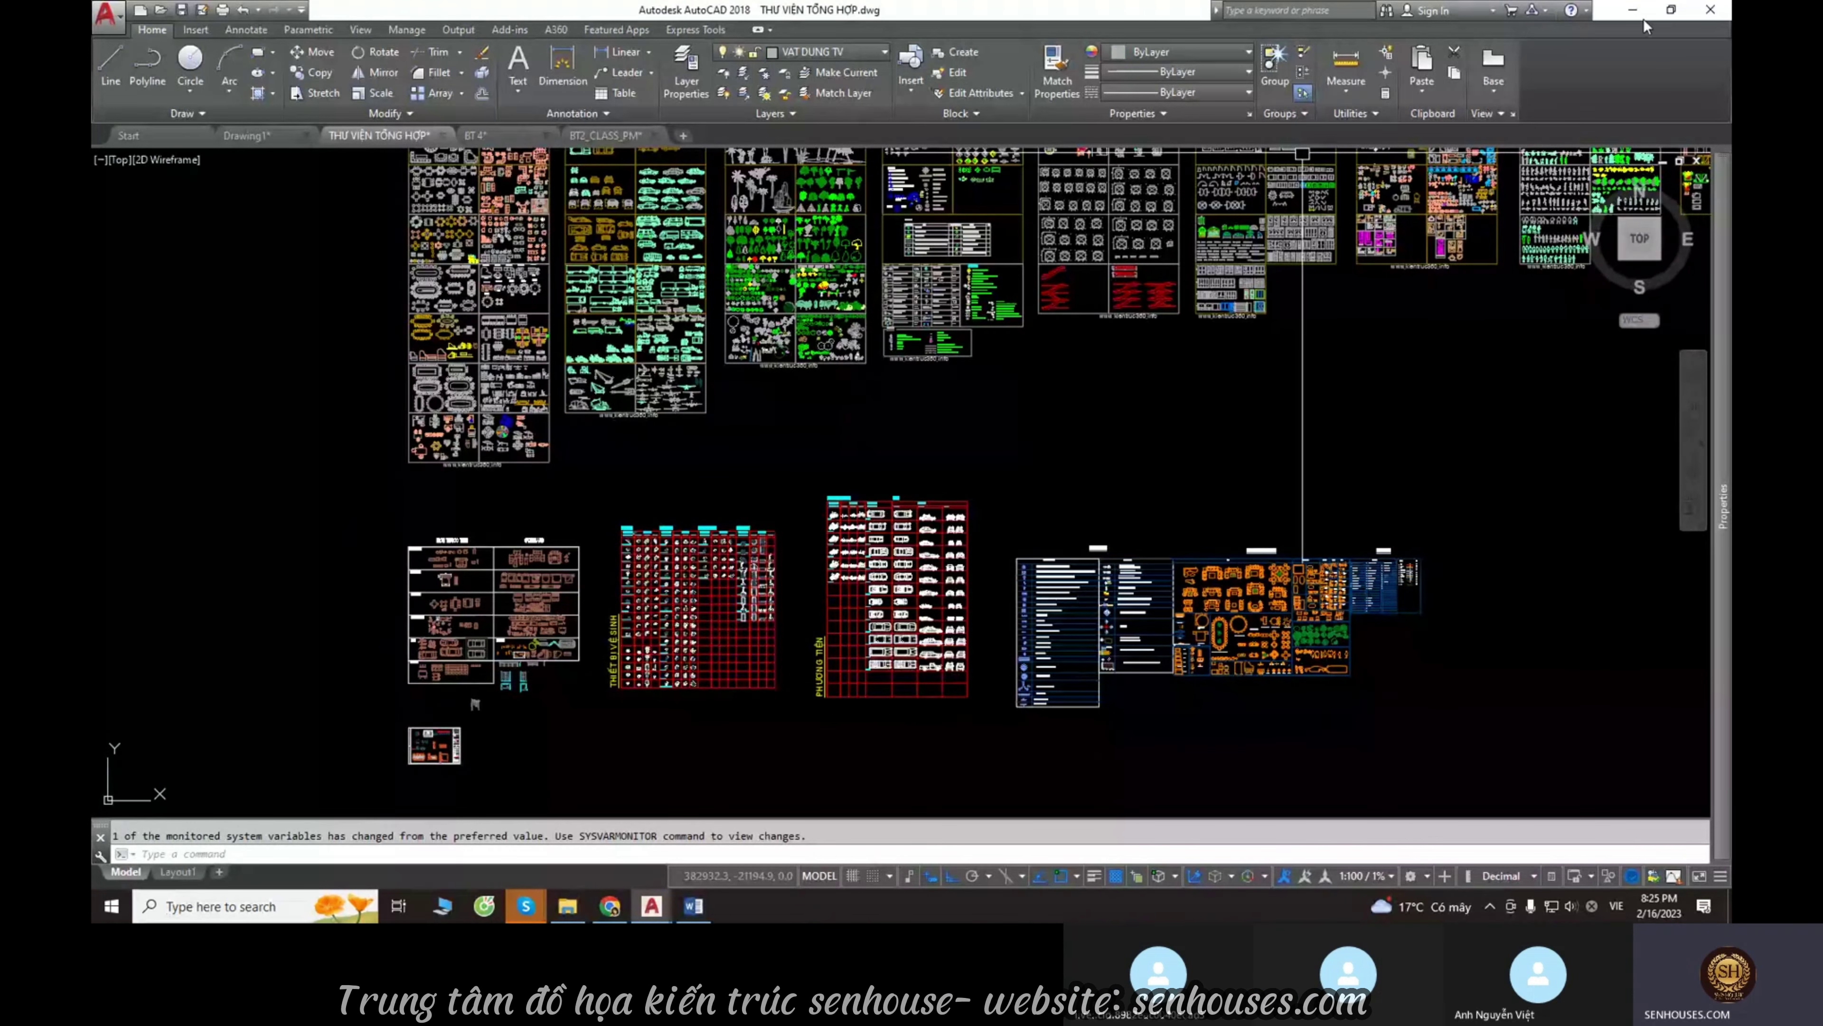
Quit AutoCAD, answering the save prompt for each open drawing.
click(1709, 10)
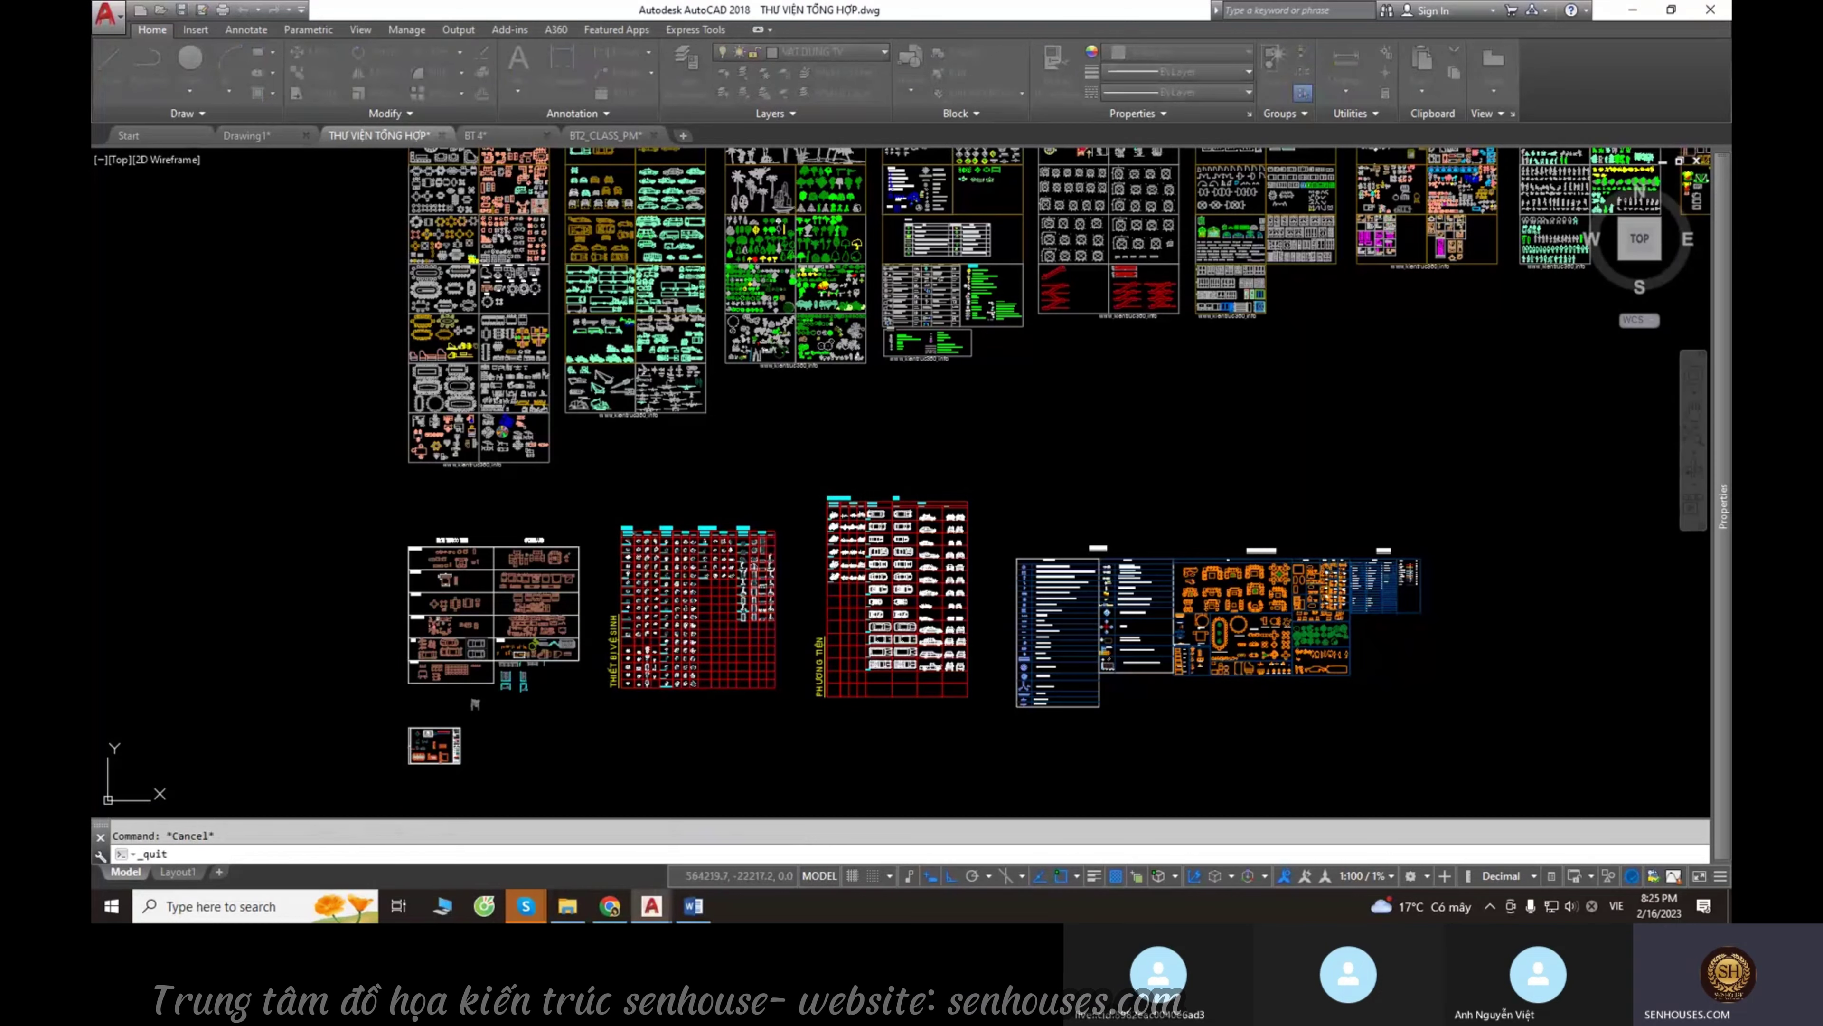
click(947, 486)
click(957, 484)
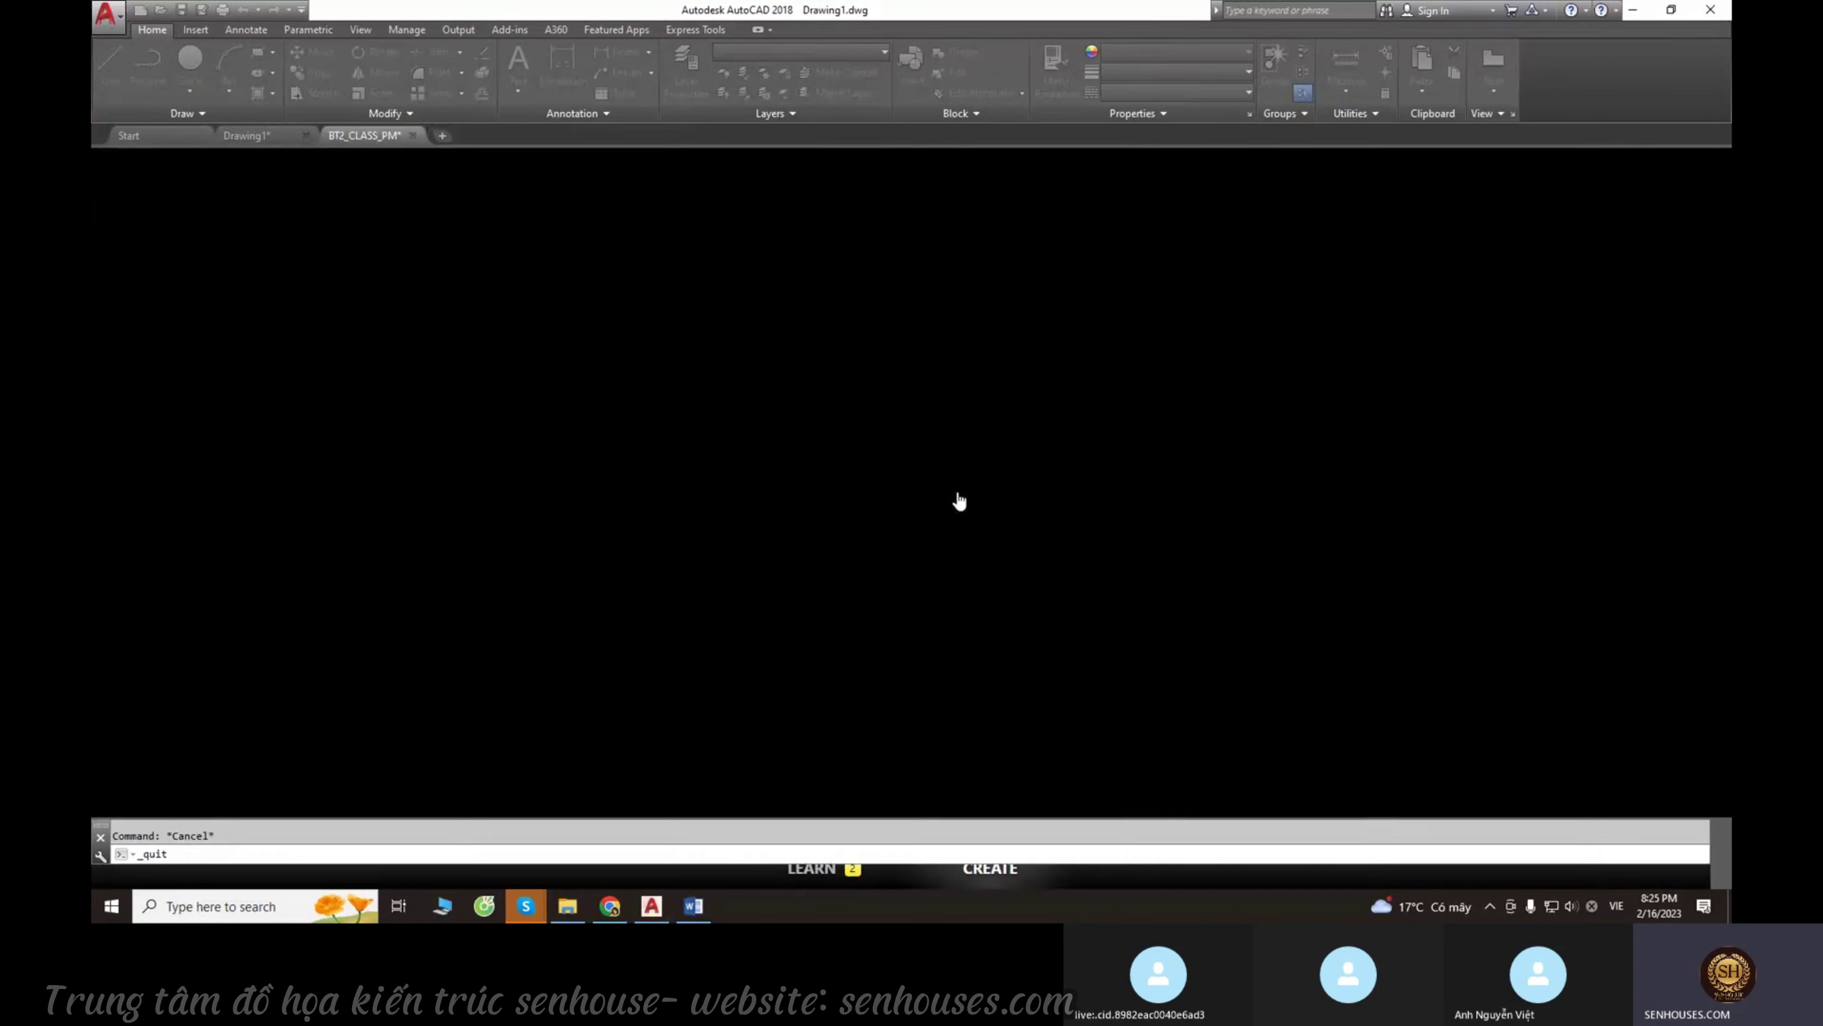
click(944, 486)
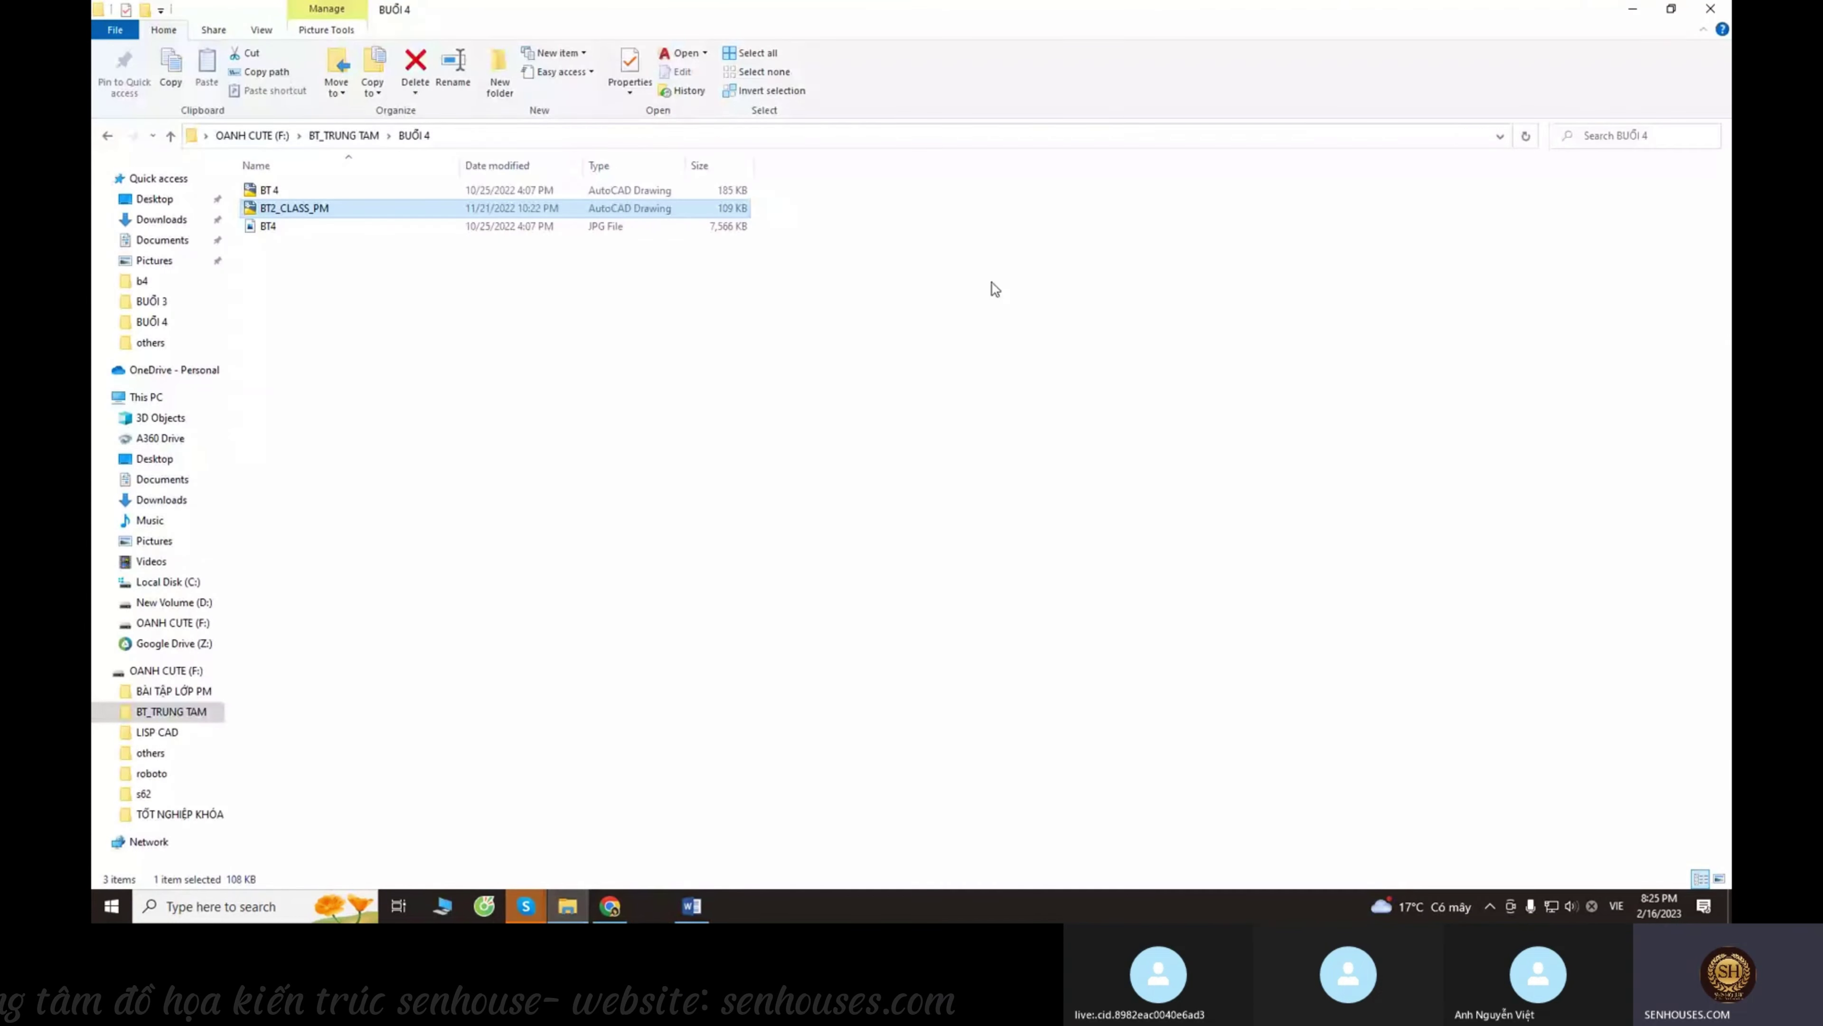